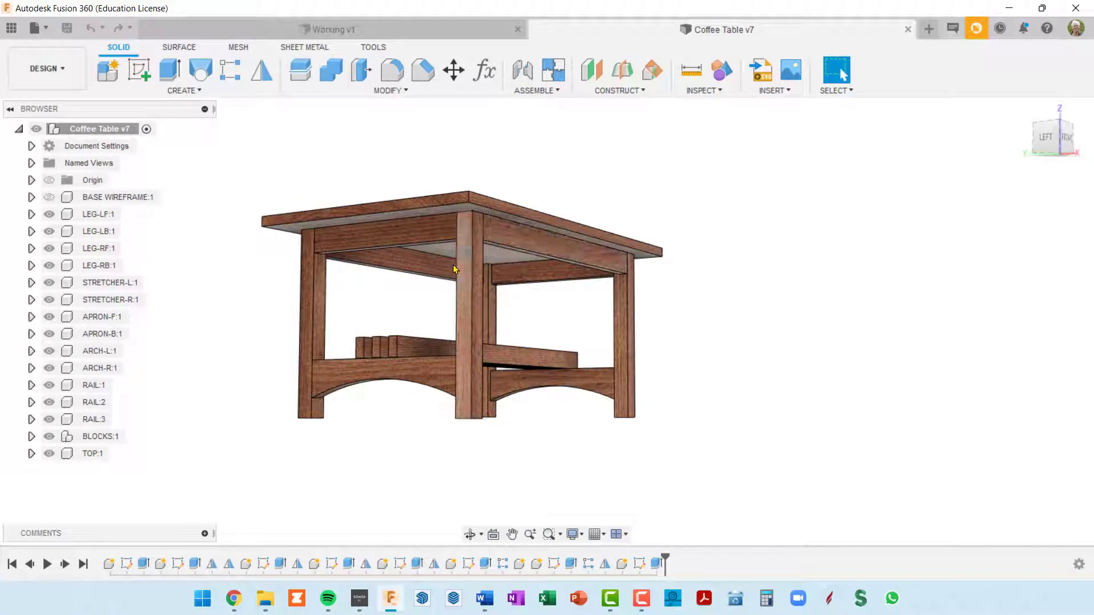
# Examine the finished coffee table from several sides, including the lower rails, spacer blocks and arched supports
pyautogui.keyDown('shift'); pyautogui.moveTo(448, 325); pyautogui.dragTo(518, 339, button='middle'); pyautogui.keyUp('shift')
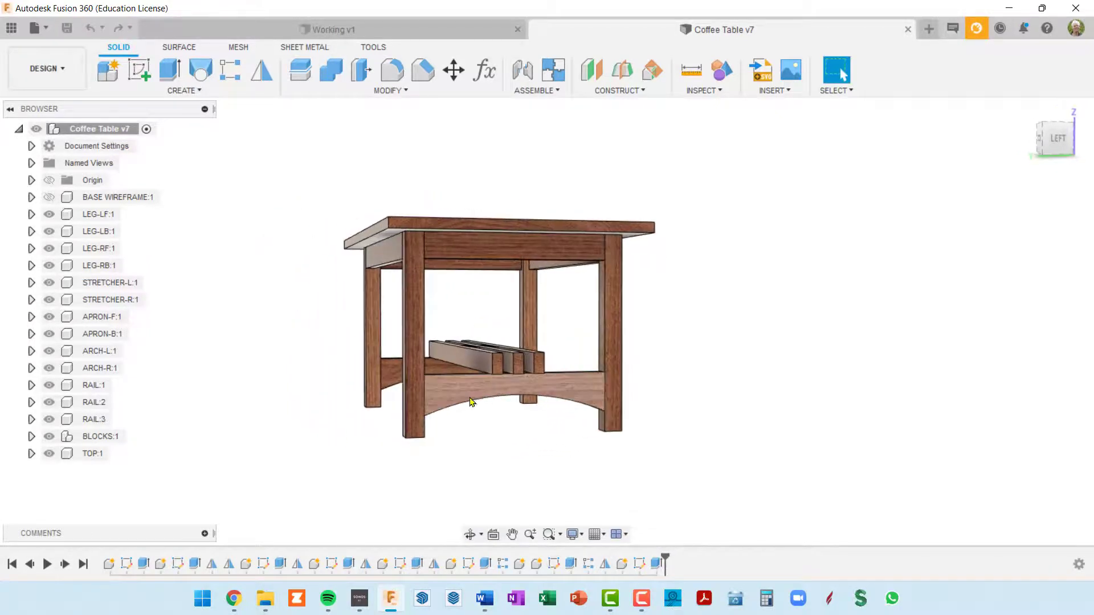
pyautogui.keyDown('shift'); pyautogui.moveTo(475, 397); pyautogui.dragTo(500, 416, button='middle'); pyautogui.keyUp('shift')
pyautogui.click(840, 70)
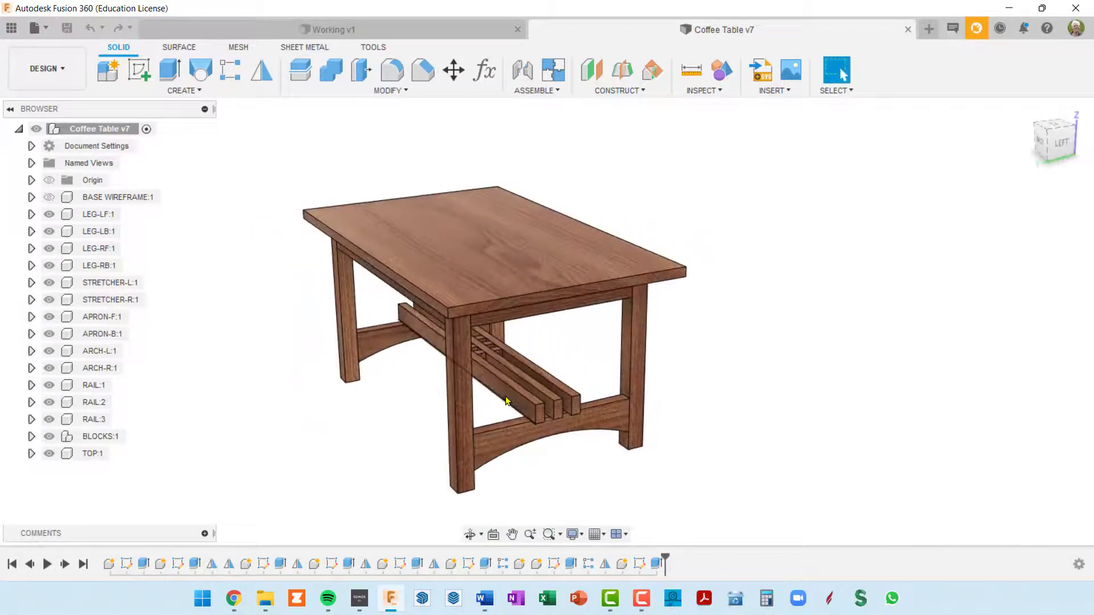
pyautogui.scroll(5, 528, 401)
pyautogui.scroll(-4, 431, 306)
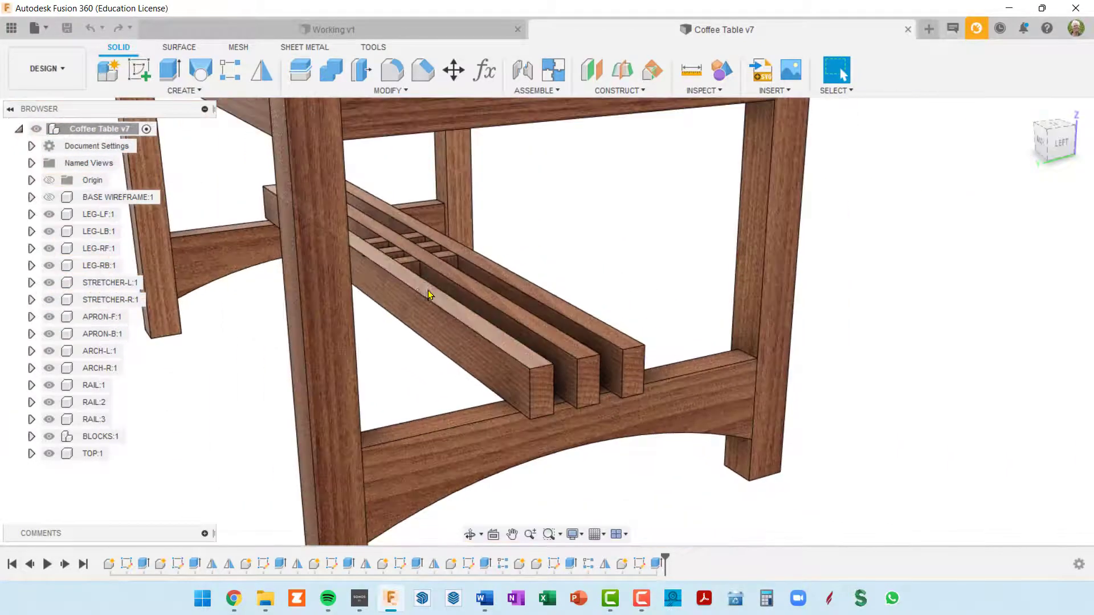
pyautogui.scroll(6, 434, 260)
pyautogui.scroll(-8, 470, 261)
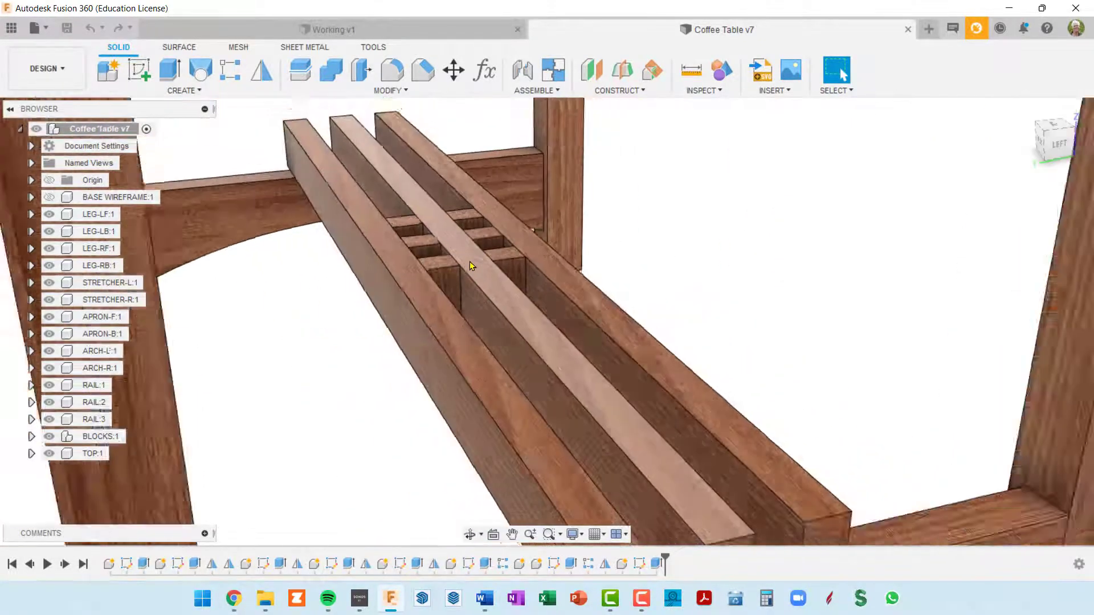
pyautogui.keyDown('shift'); pyautogui.moveTo(503, 280); pyautogui.dragTo(405, 261, button='middle'); pyautogui.keyUp('shift')
pyautogui.keyDown('shift'); pyautogui.moveTo(579, 295); pyautogui.dragTo(504, 325, button='middle'); pyautogui.keyUp('shift')
pyautogui.moveTo(622, 283)
pyautogui.mouseDown(button='middle')
pyautogui.moveTo(625, 322)
pyautogui.moveTo(621, 298)
pyautogui.mouseUp(button='middle')
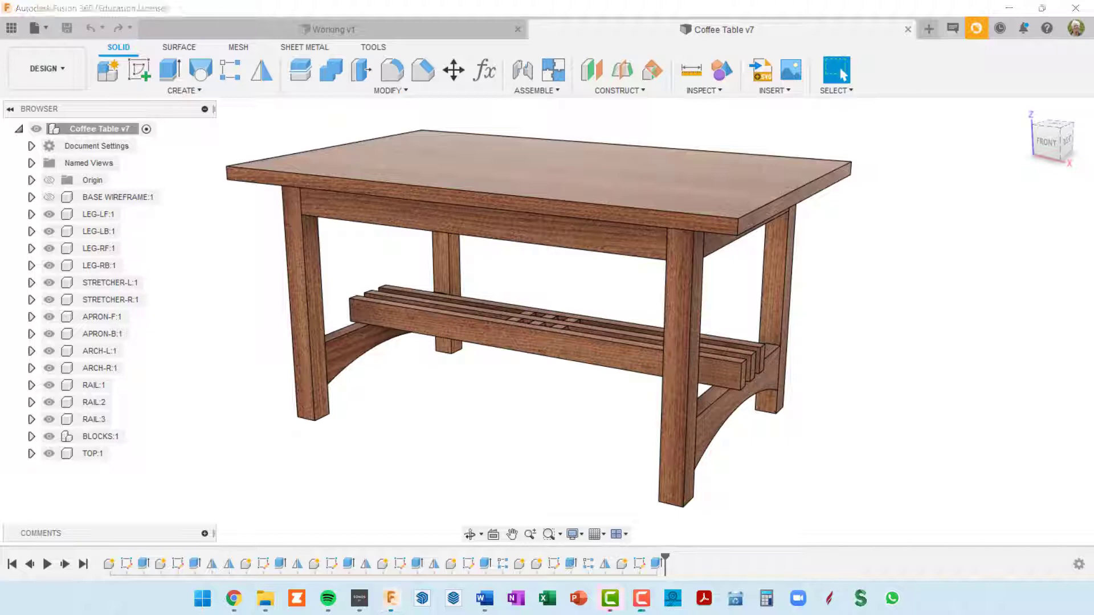
# Switch to the Working design and add a user parameter baseWid of 33 in
pyautogui.click(463, 35)
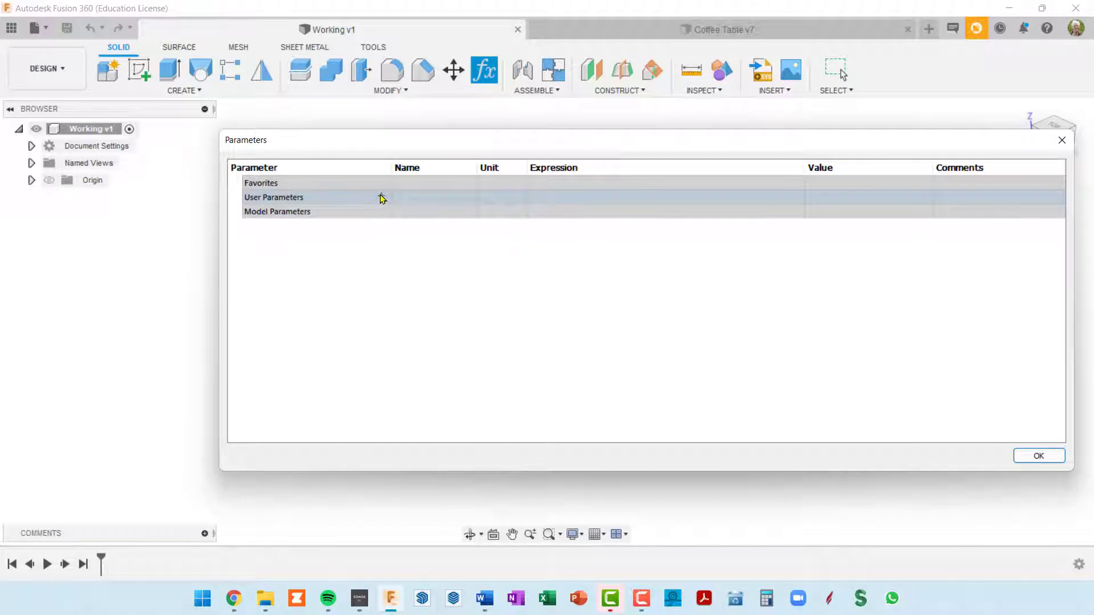
pyautogui.click(382, 197)
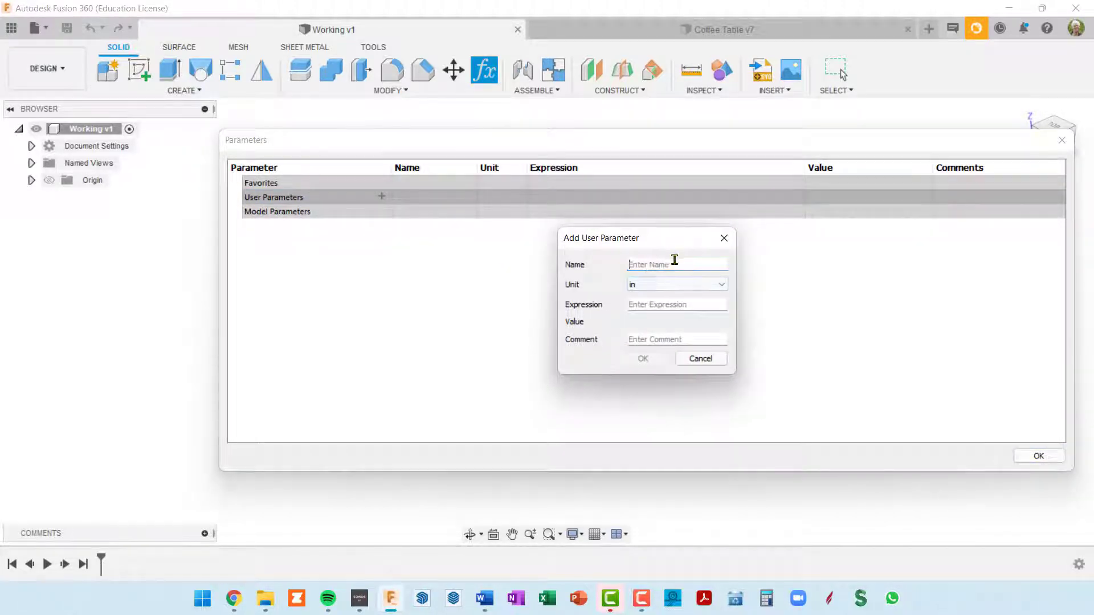
pyautogui.click(675, 259)
pyautogui.write('baseWid')
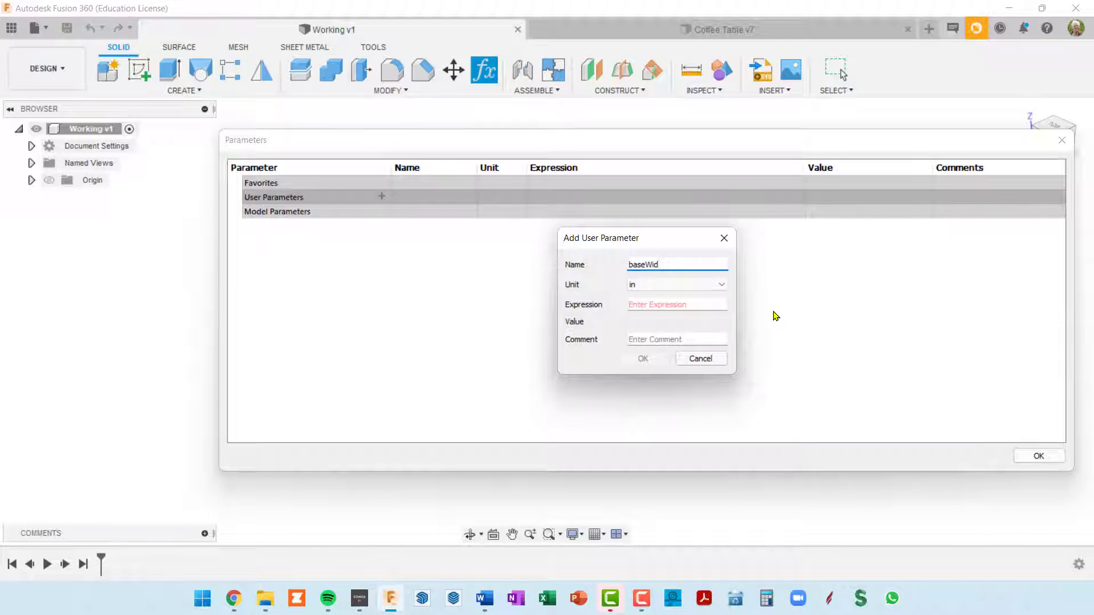
pyautogui.press('Tab')
pyautogui.press('Tab')
pyautogui.write('33')
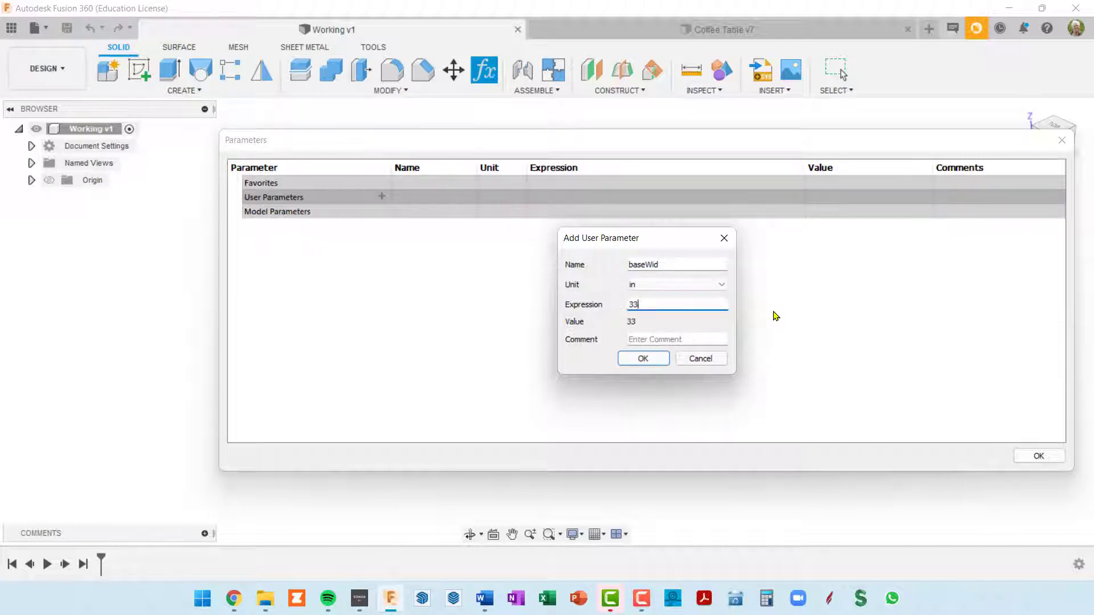
pyautogui.click(641, 358)
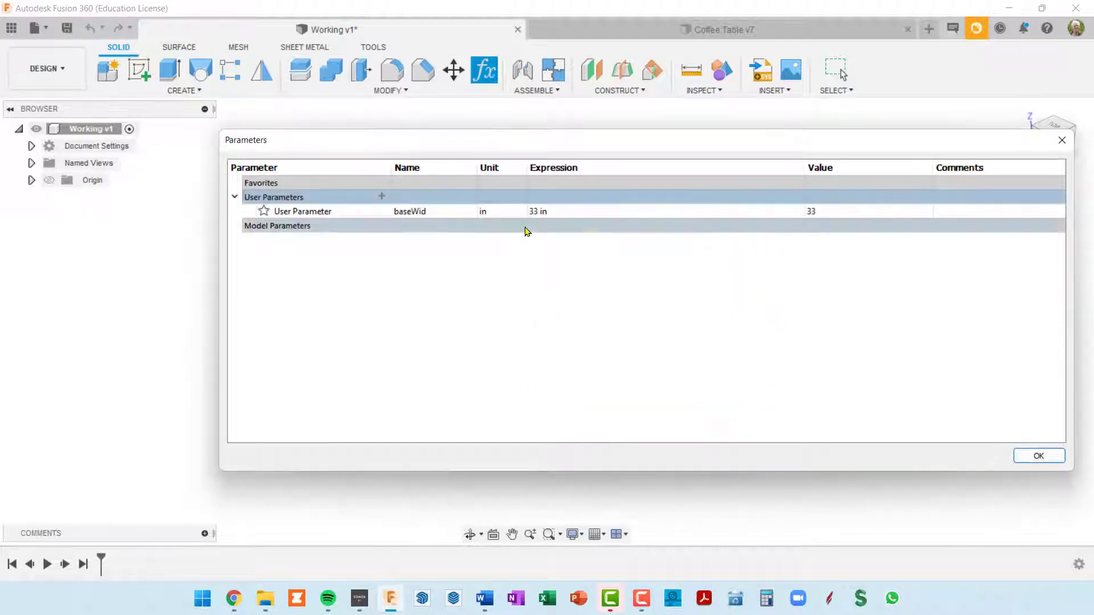
# Add a user parameter baseDep of 21 in
pyautogui.click(381, 197)
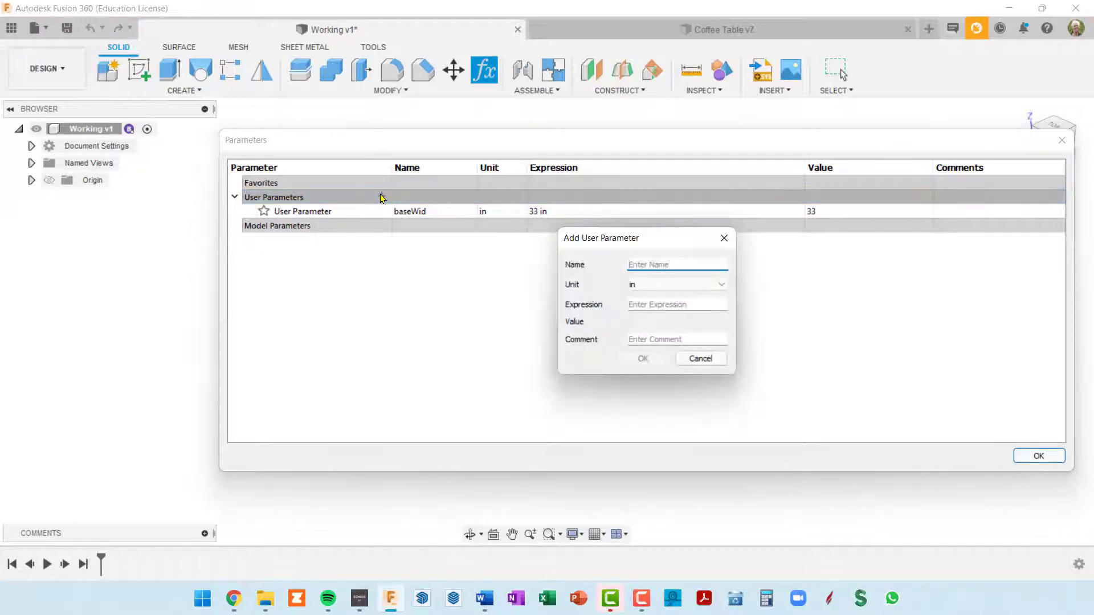
pyautogui.write('baseDep')
pyautogui.press('Tab')
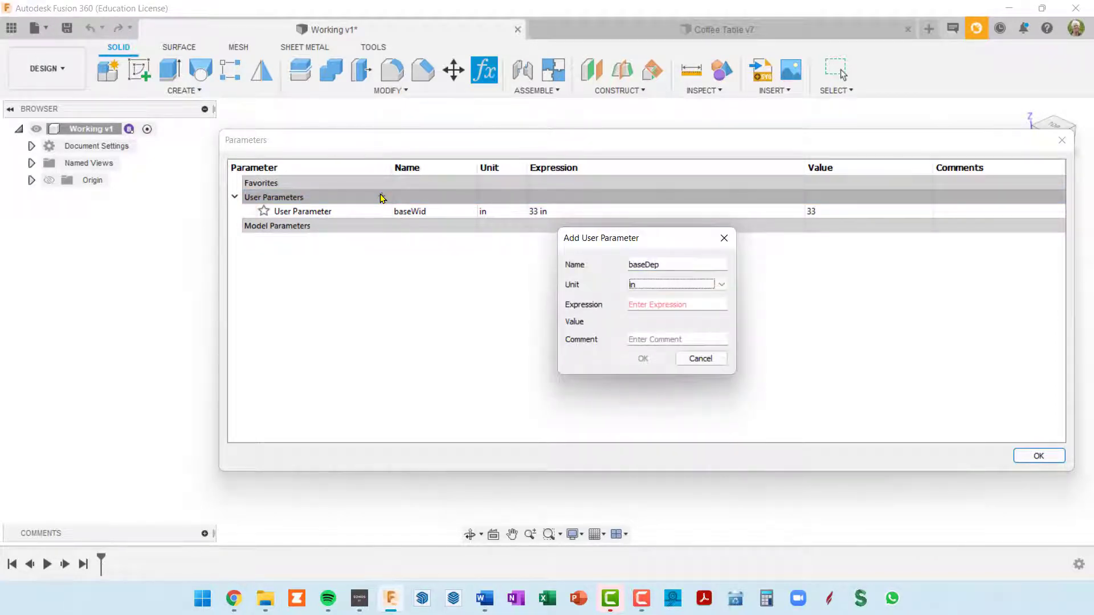
pyautogui.press('Tab')
pyautogui.write('21')
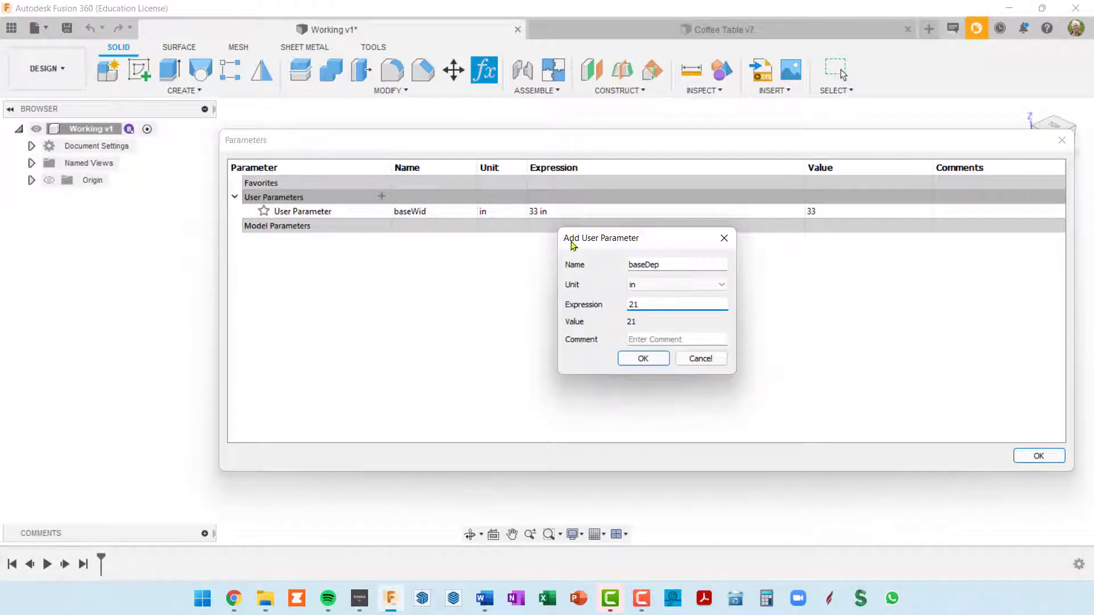
pyautogui.click(652, 363)
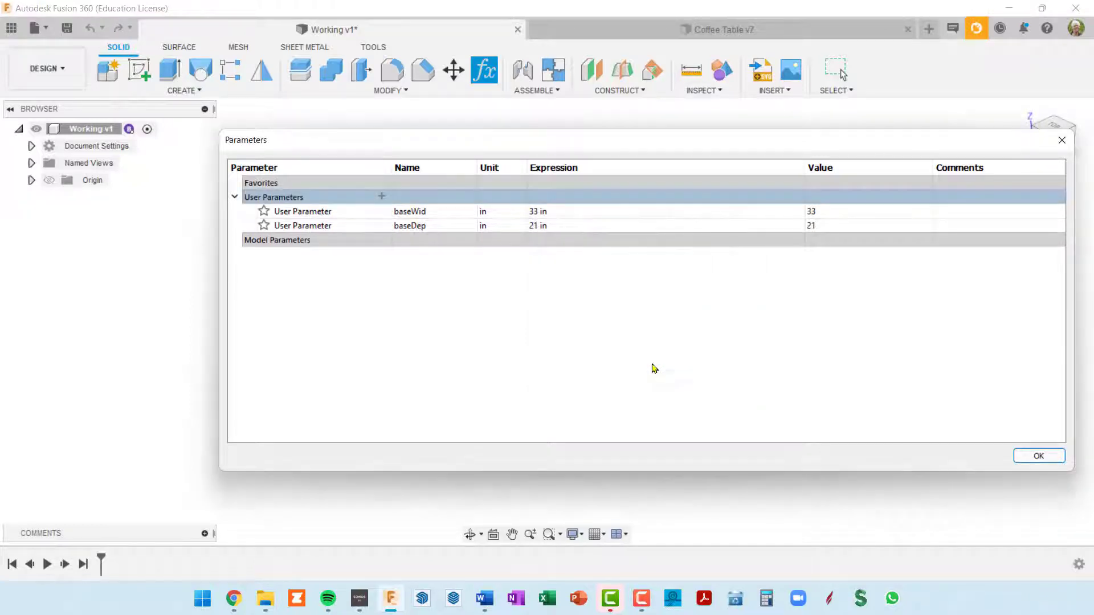
# Add a user parameter baseHgt of 19 in and close the parameter list
pyautogui.click(381, 197)
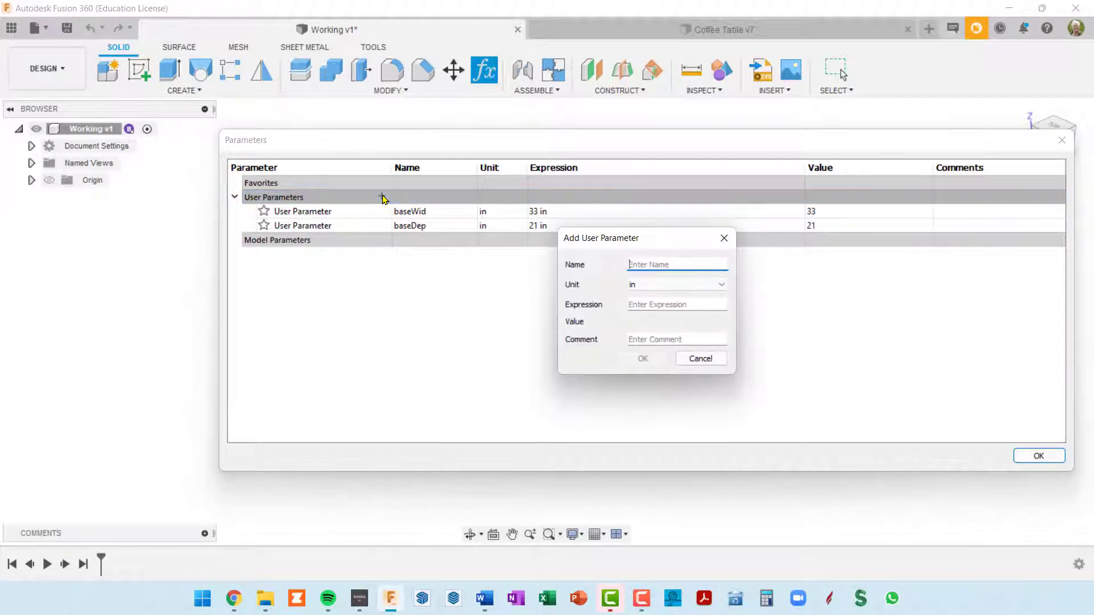
pyautogui.write('bas')
pyautogui.press('Tab')
pyautogui.press('Tab')
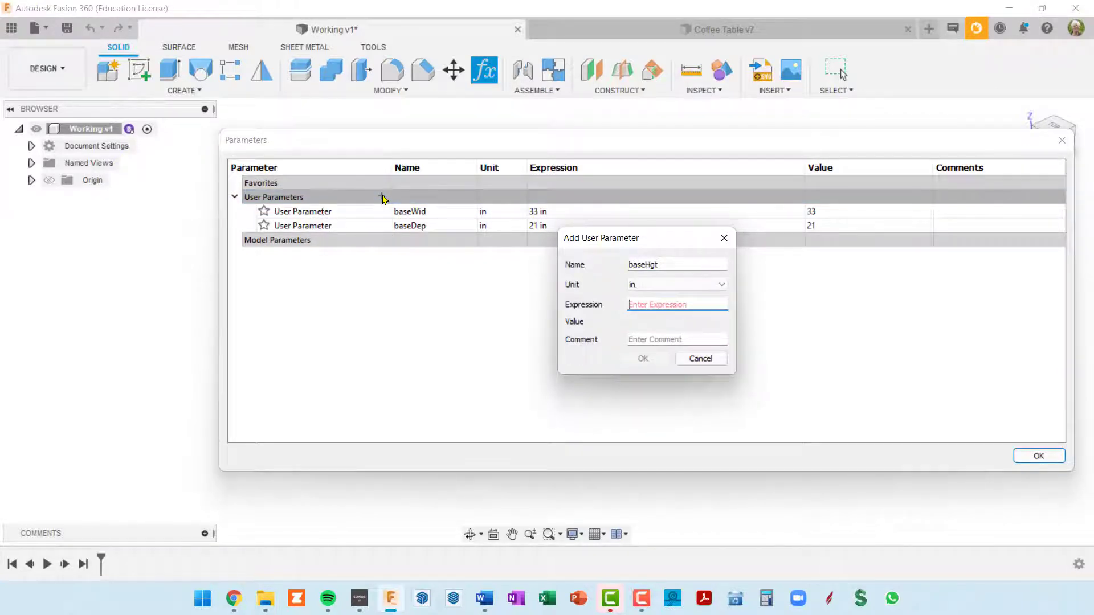
pyautogui.write('19')
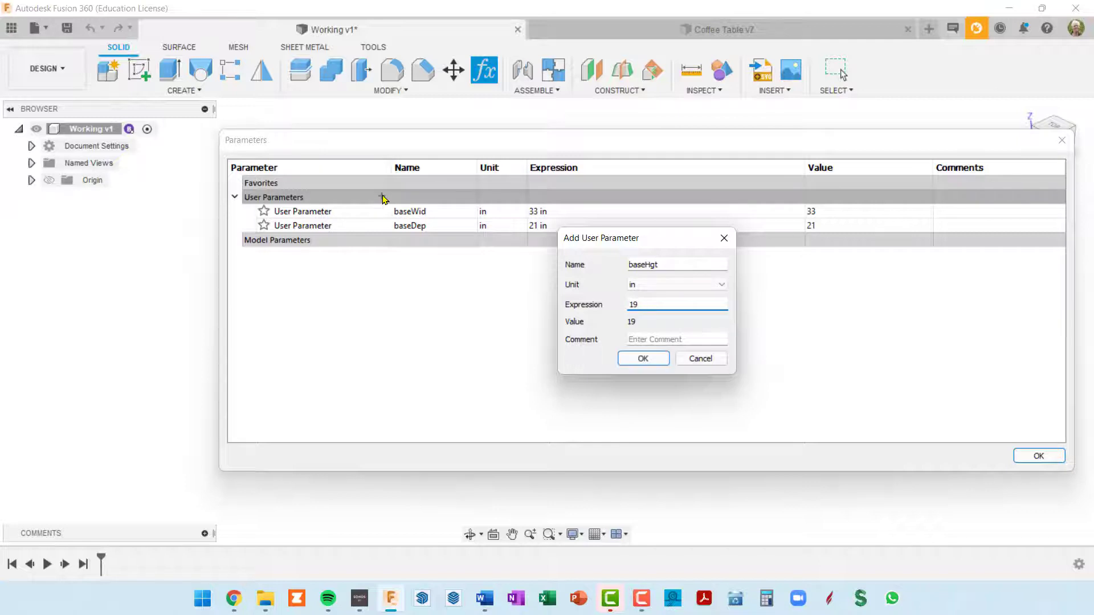
pyautogui.click(639, 360)
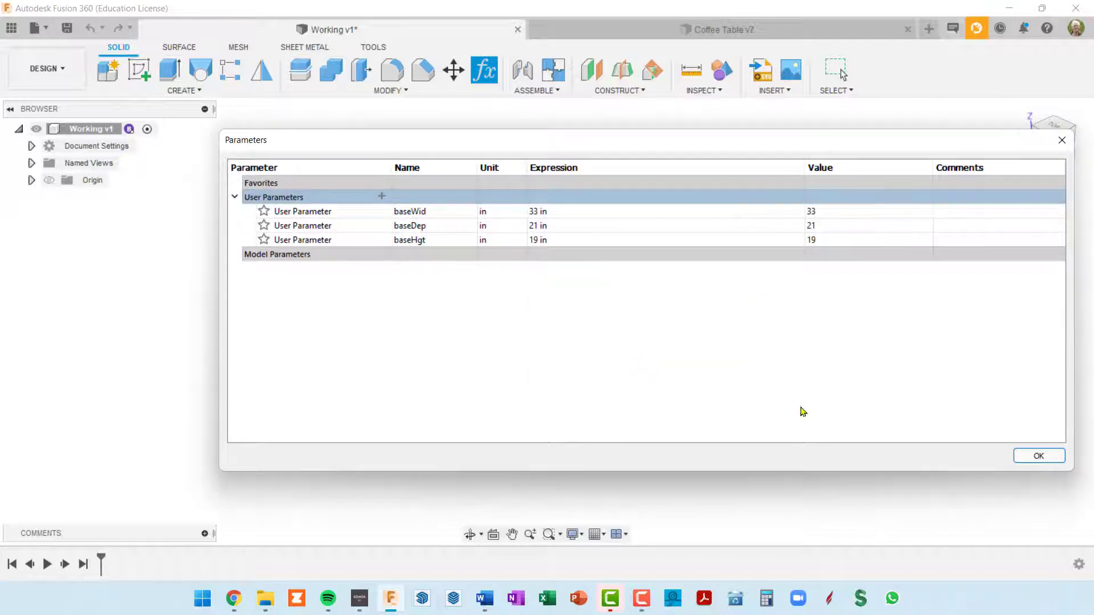
pyautogui.click(1040, 455)
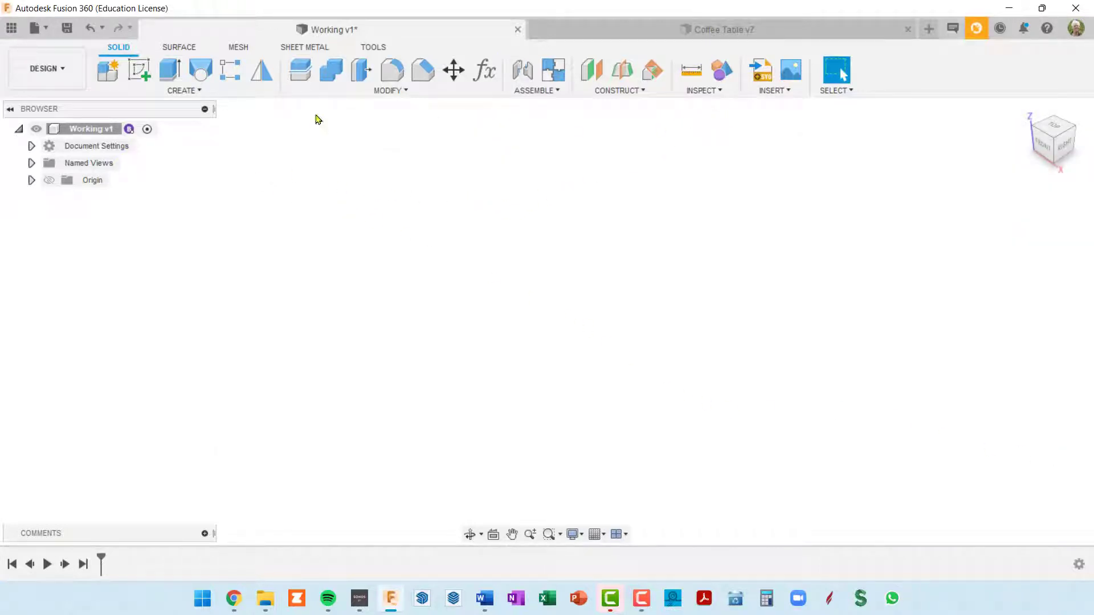
# Create a new internal standard component named BASE WIREFRAME and activate it
pyautogui.click(106, 73)
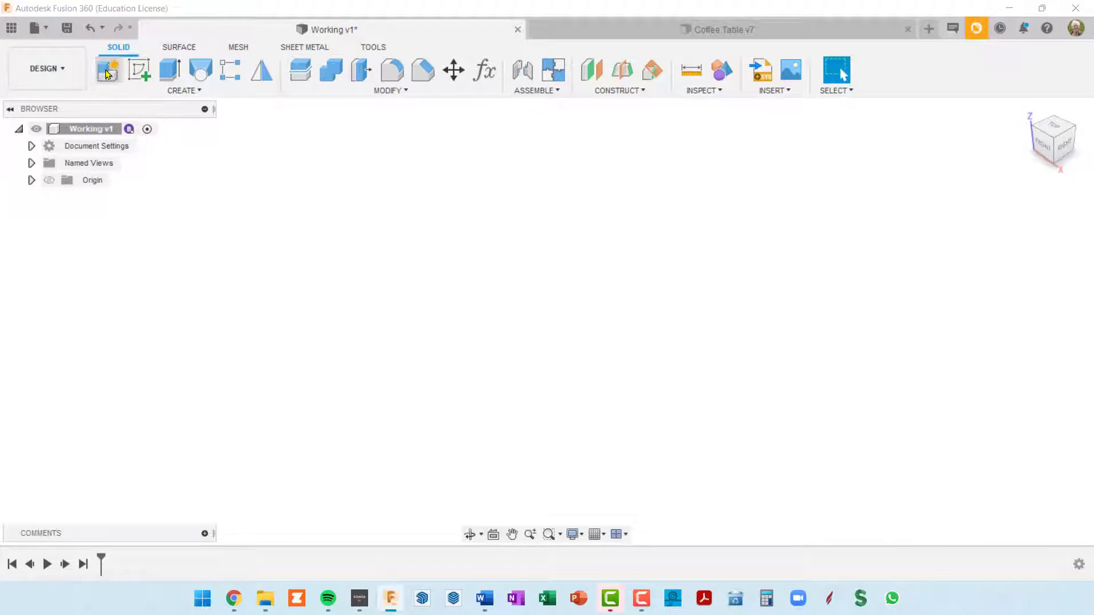
pyautogui.doubleClick(956, 269)
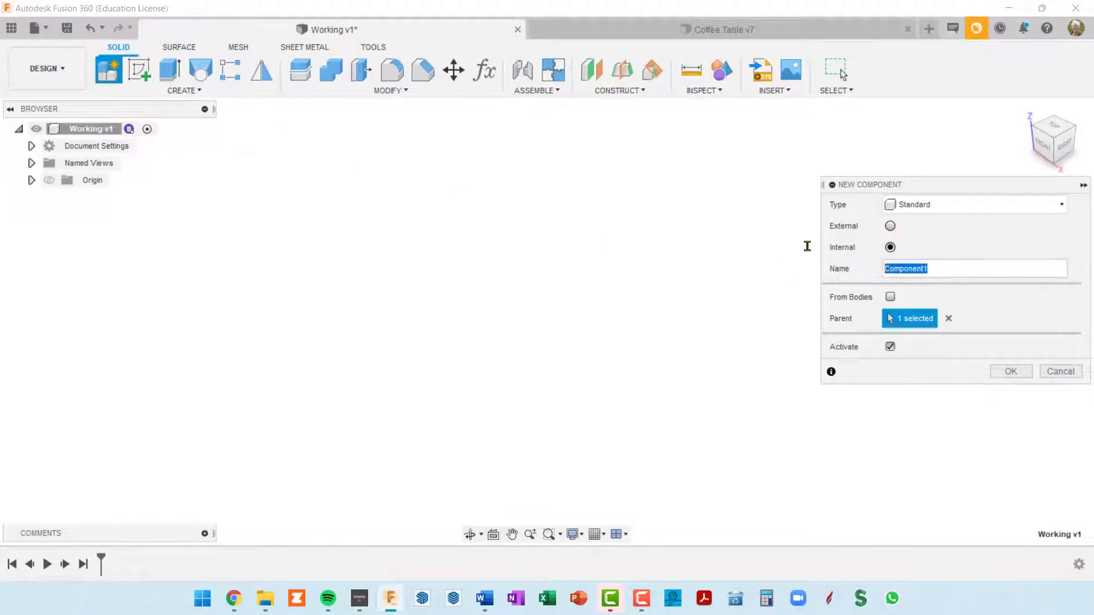
pyautogui.write('BASE WIREFRAME')
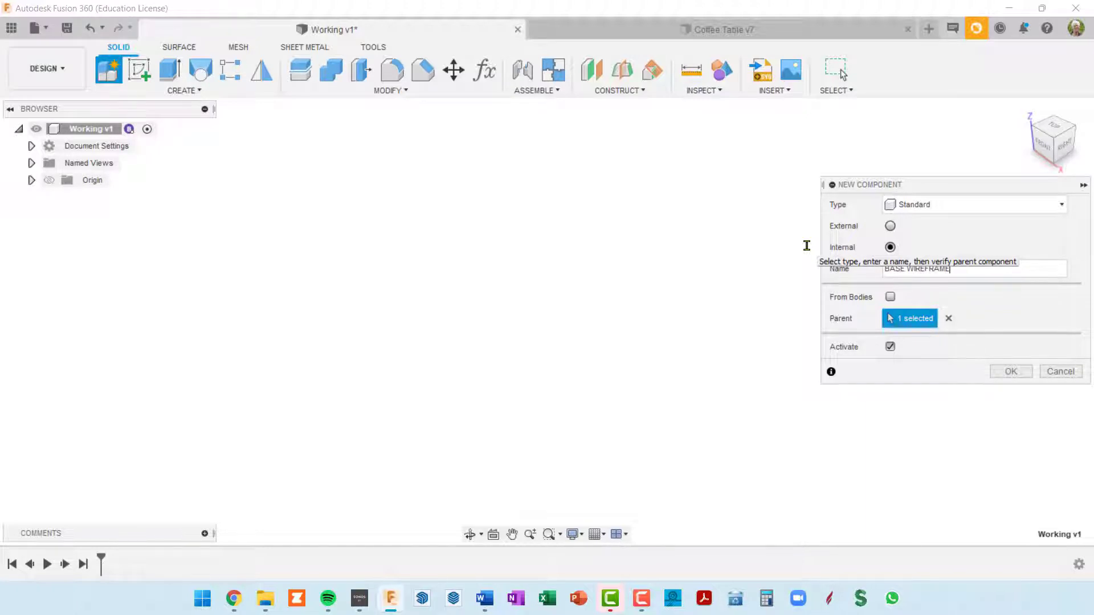
pyautogui.press('Return')
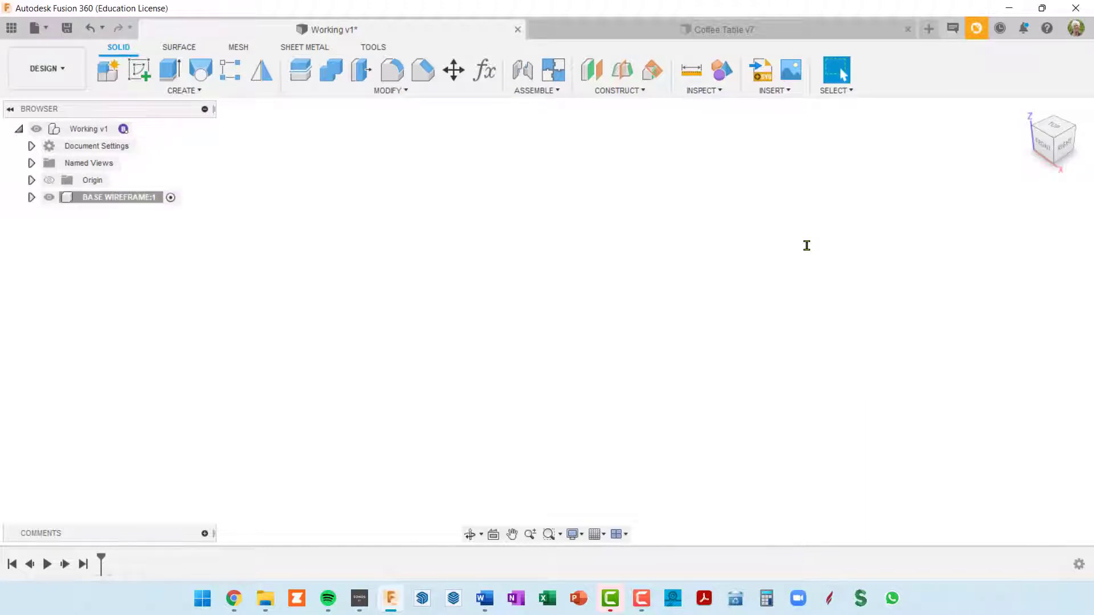
# Start a sketch on the horizontal origin plane and place the centre of a center rectangle on the origin
pyautogui.click(138, 73)
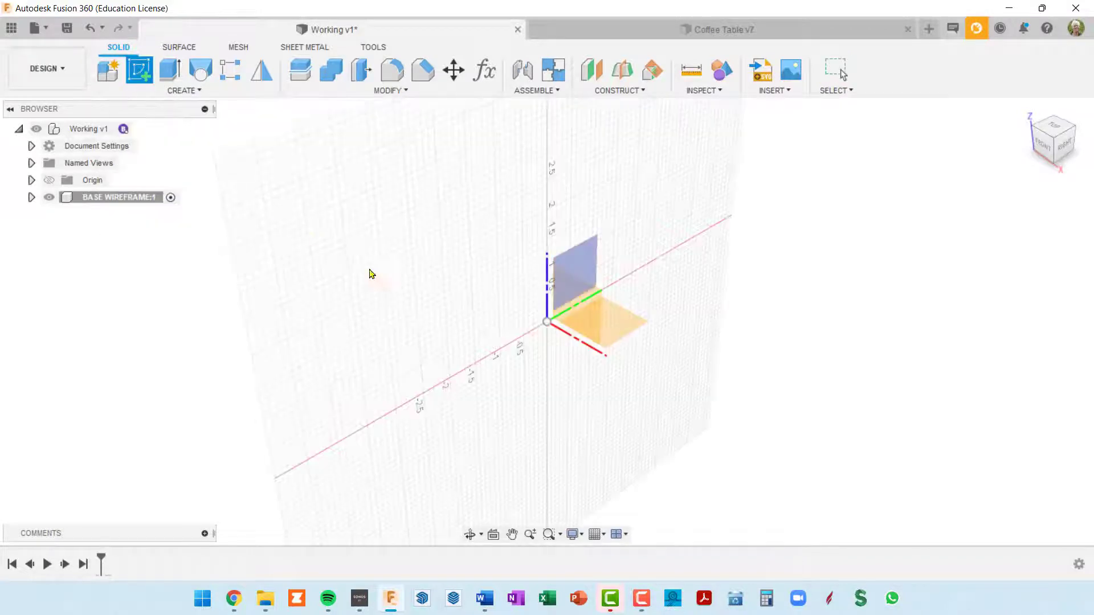
pyautogui.click(619, 325)
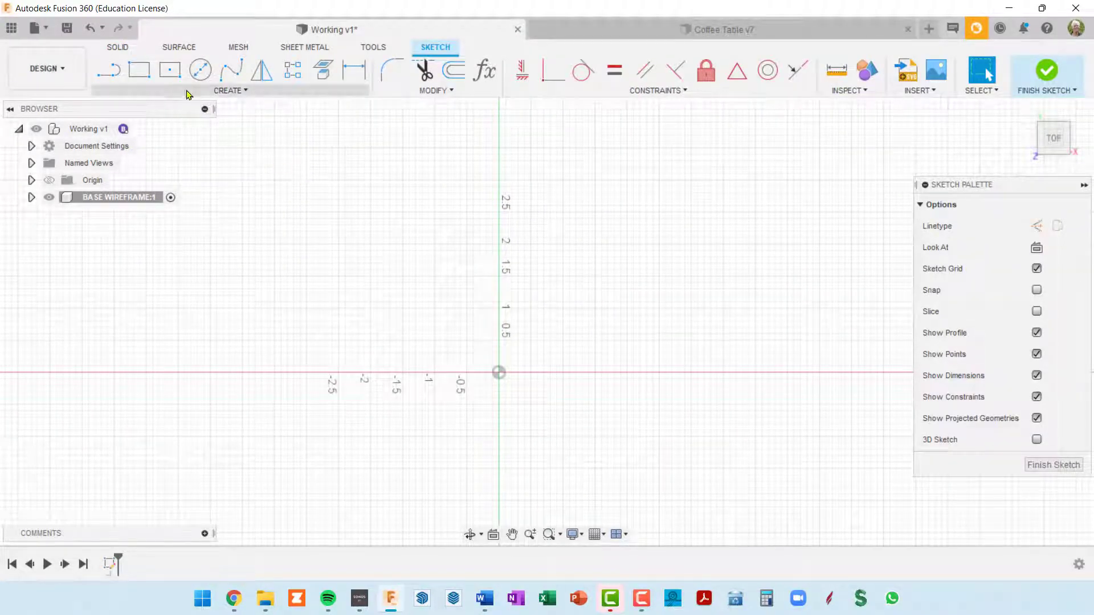
pyautogui.click(171, 71)
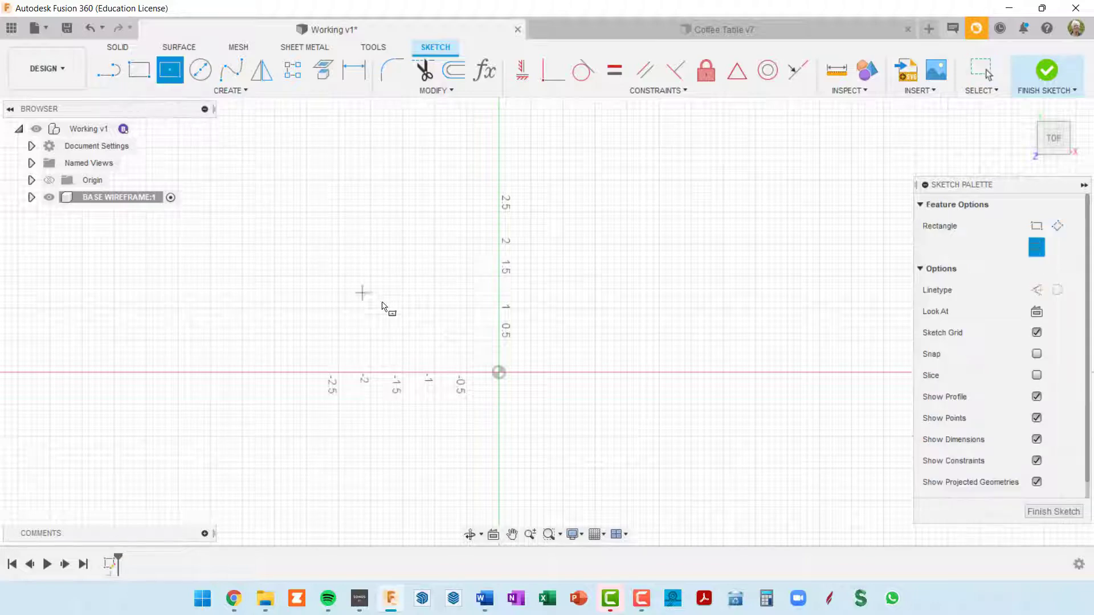
pyautogui.click(499, 373)
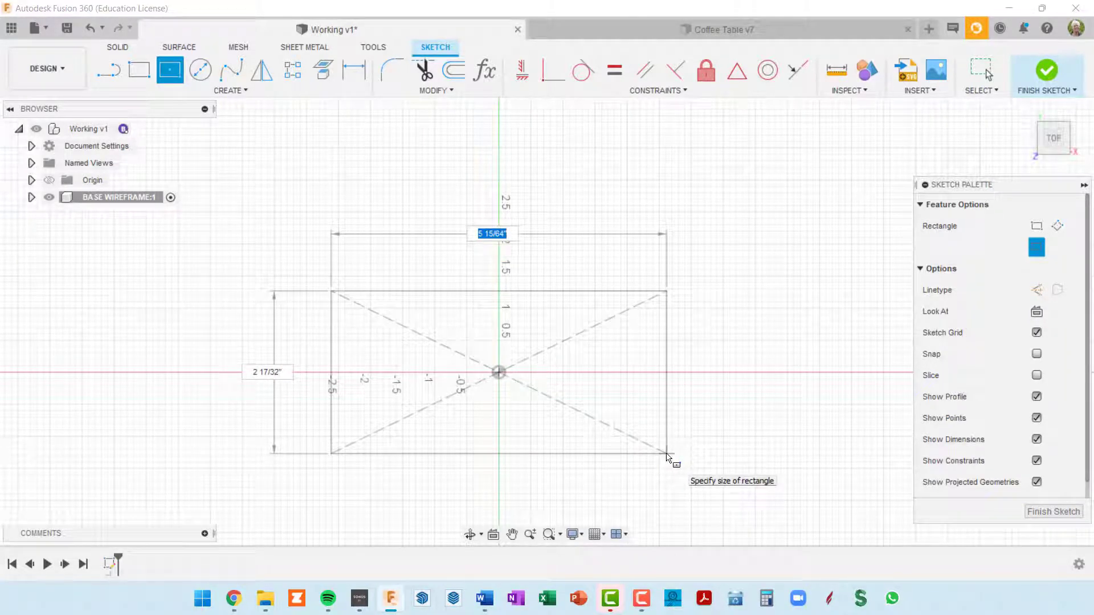
# Set the rectangle's horizontal dimension to the baseWid parameter
pyautogui.write('a')
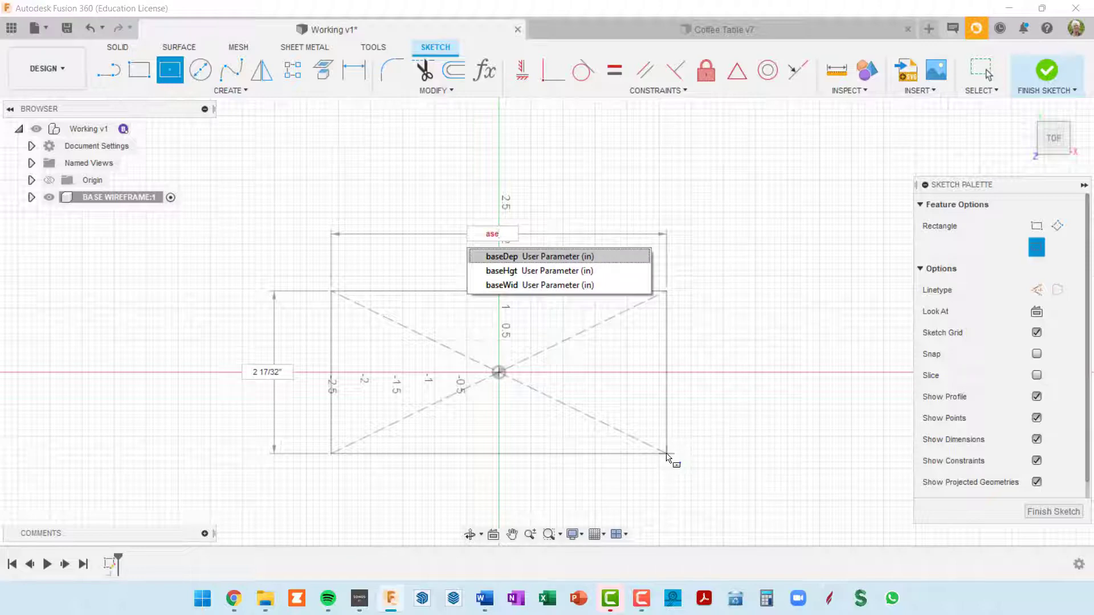
pyautogui.write('se')
pyautogui.press('Down')
pyautogui.press('Down')
pyautogui.press('Tab')
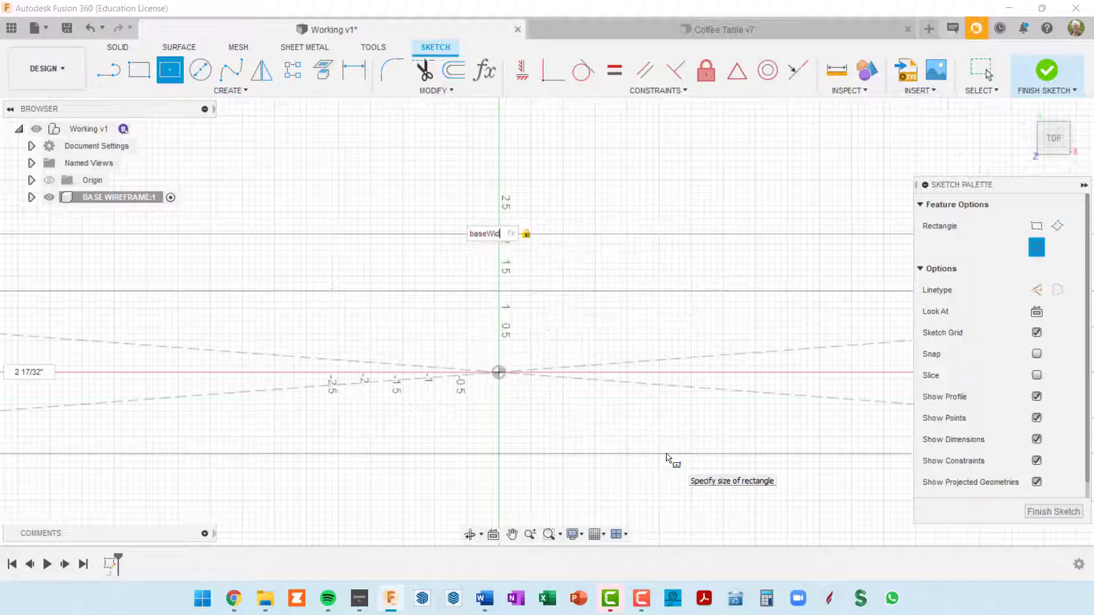
# Set the rectangle's vertical dimension to the baseDep parameter and complete the rectangle
pyautogui.press('Tab')
pyautogui.write('base')
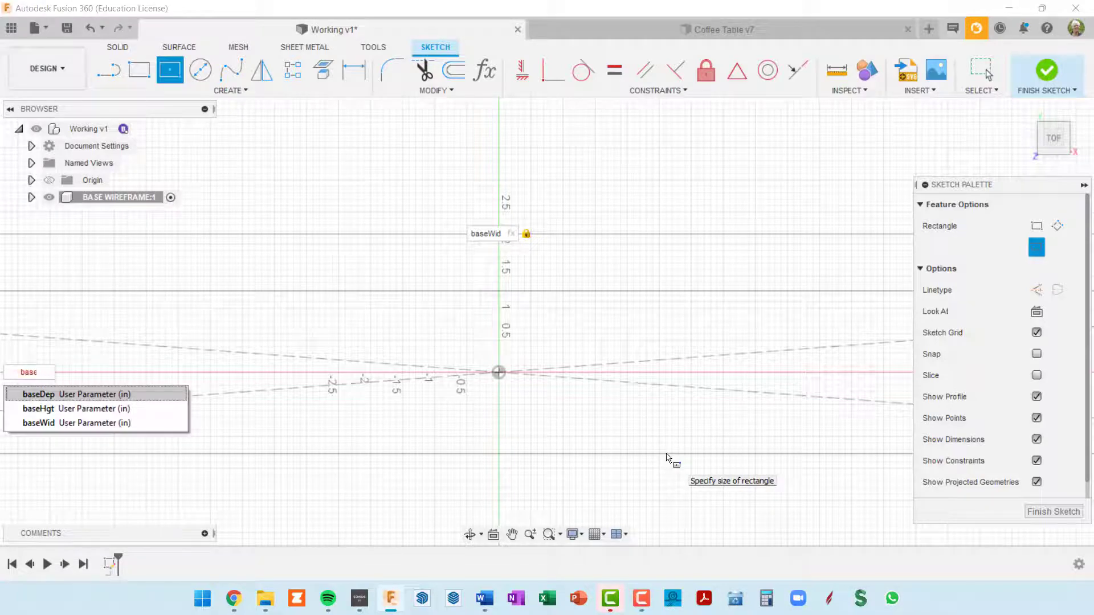
pyautogui.write('Dep')
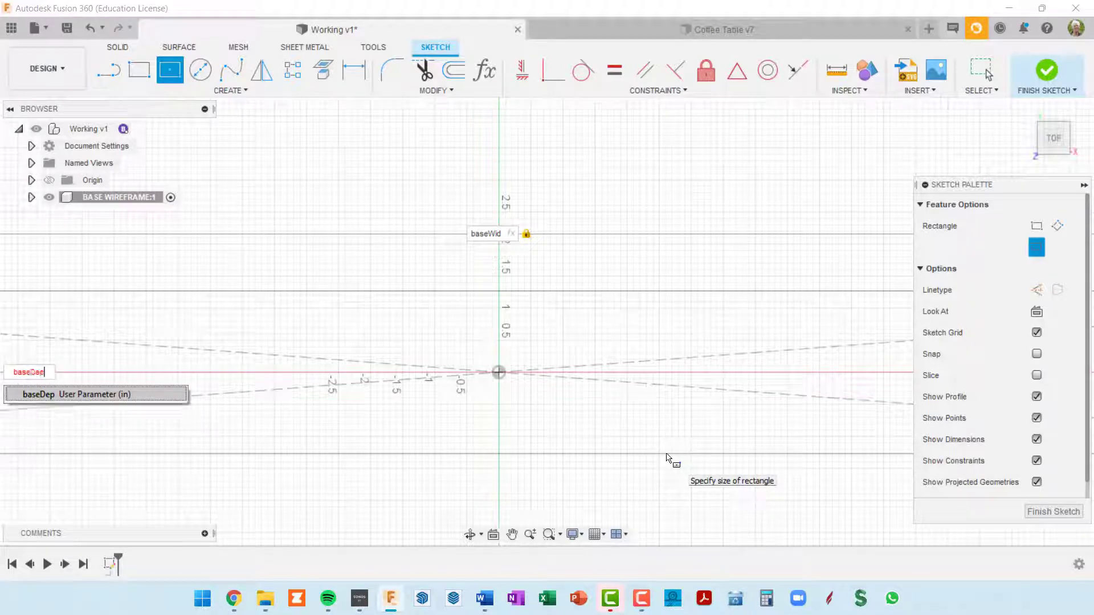
pyautogui.press('Return')
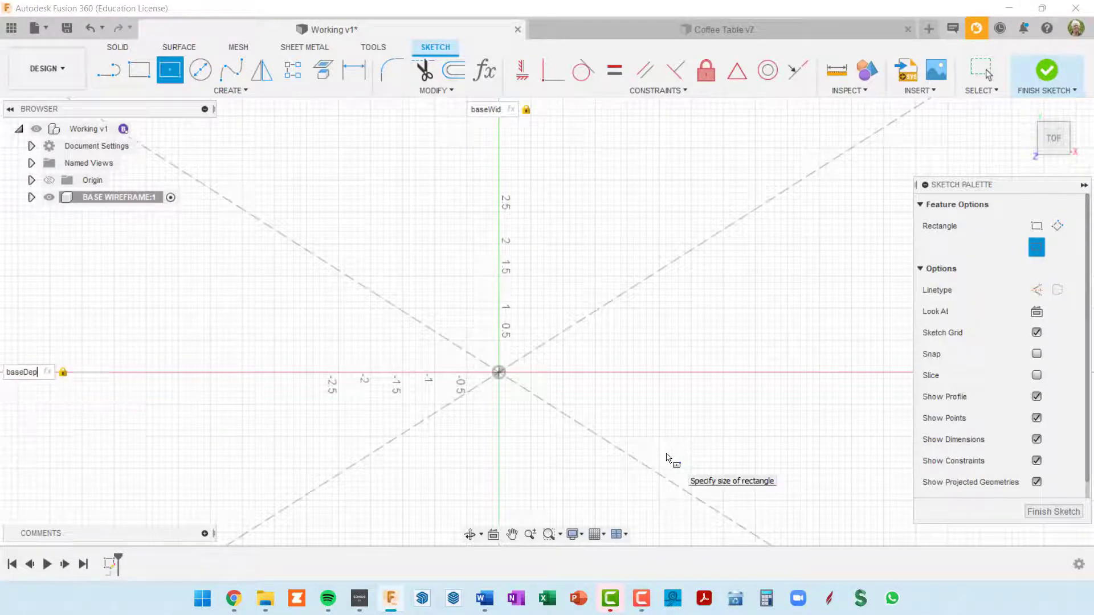
pyautogui.scroll(-10, 610, 394)
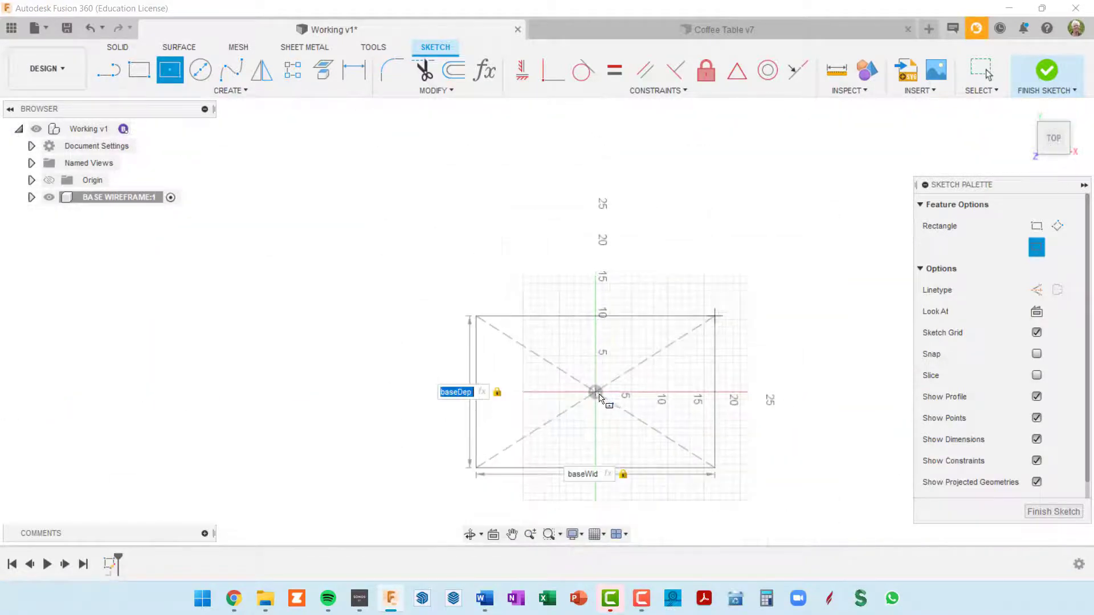
pyautogui.moveTo(604, 390); pyautogui.dragTo(533, 281, button='middle')
pyautogui.scroll(3, 566, 325)
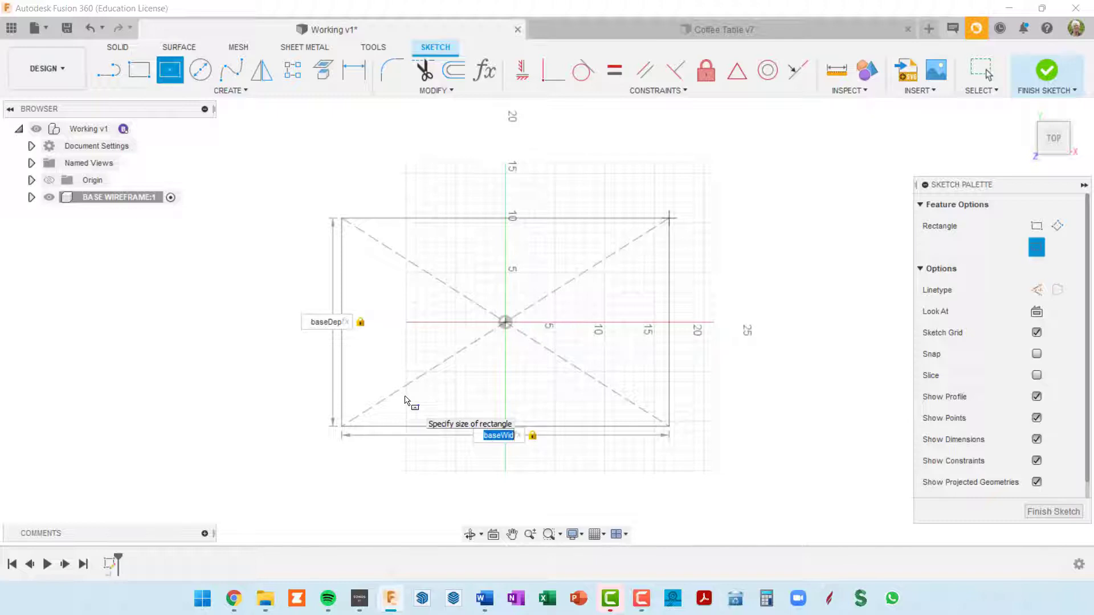
pyautogui.press('Return')
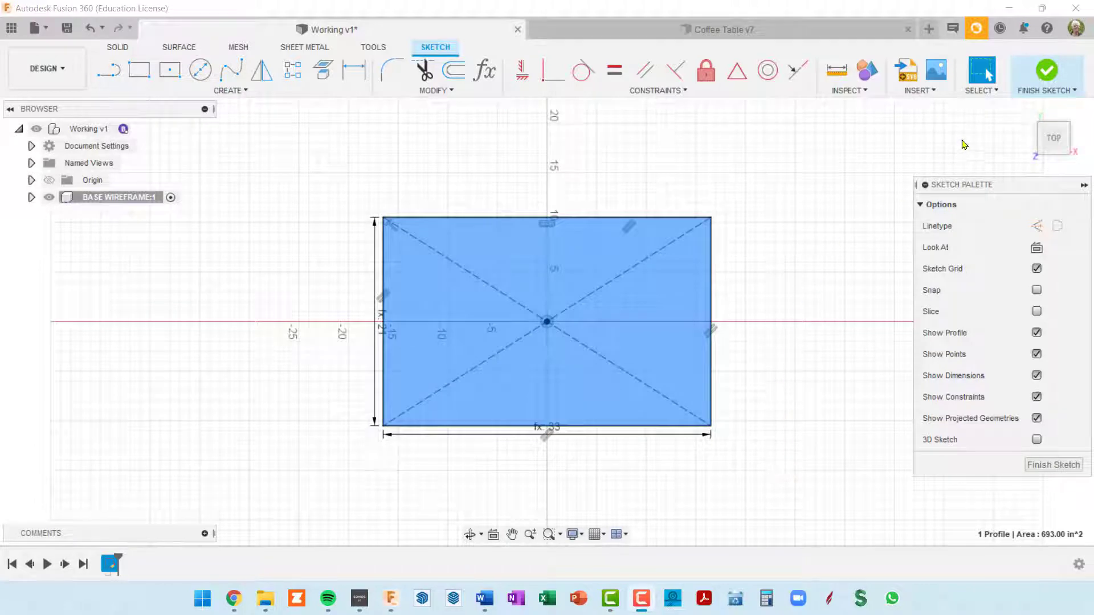
# Finish the footprint sketch and extrude its rectangular profile upward by the baseHgt parameter as a new body
pyautogui.click(1046, 71)
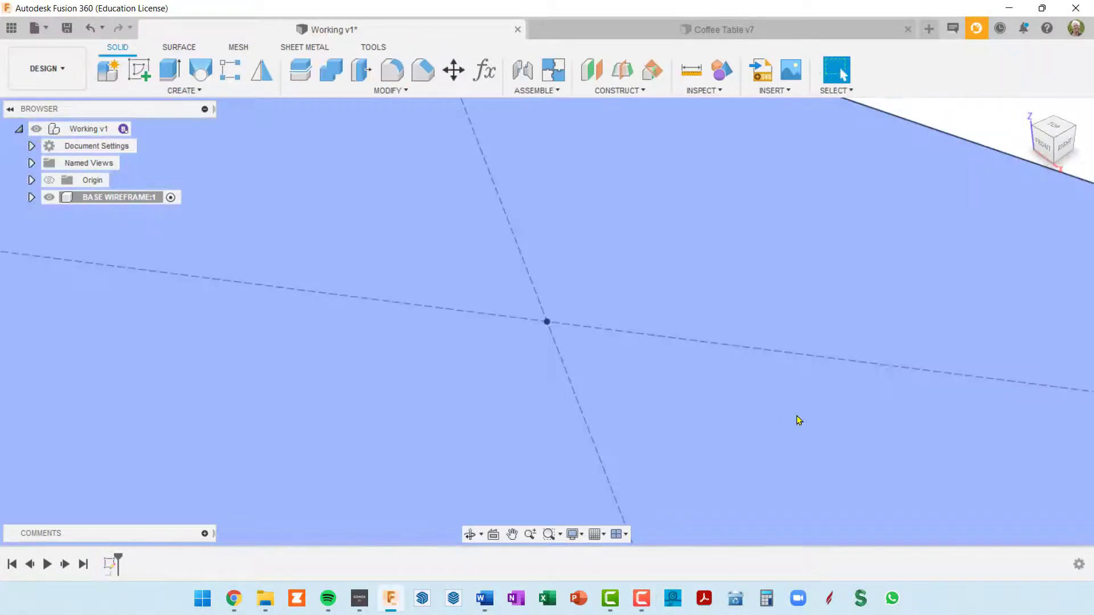
pyautogui.scroll(-5, 798, 420)
pyautogui.keyDown('shift'); pyautogui.moveTo(776, 425); pyautogui.dragTo(473, 281, button='middle'); pyautogui.keyUp('shift')
pyautogui.click(170, 69)
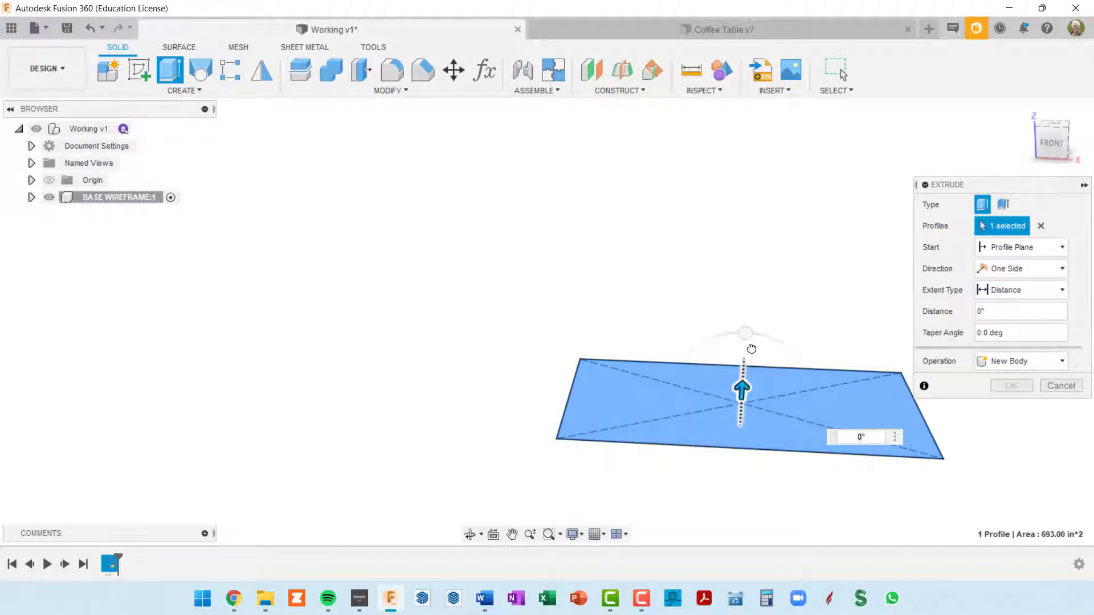
pyautogui.moveTo(741, 385); pyautogui.dragTo(750, 367)
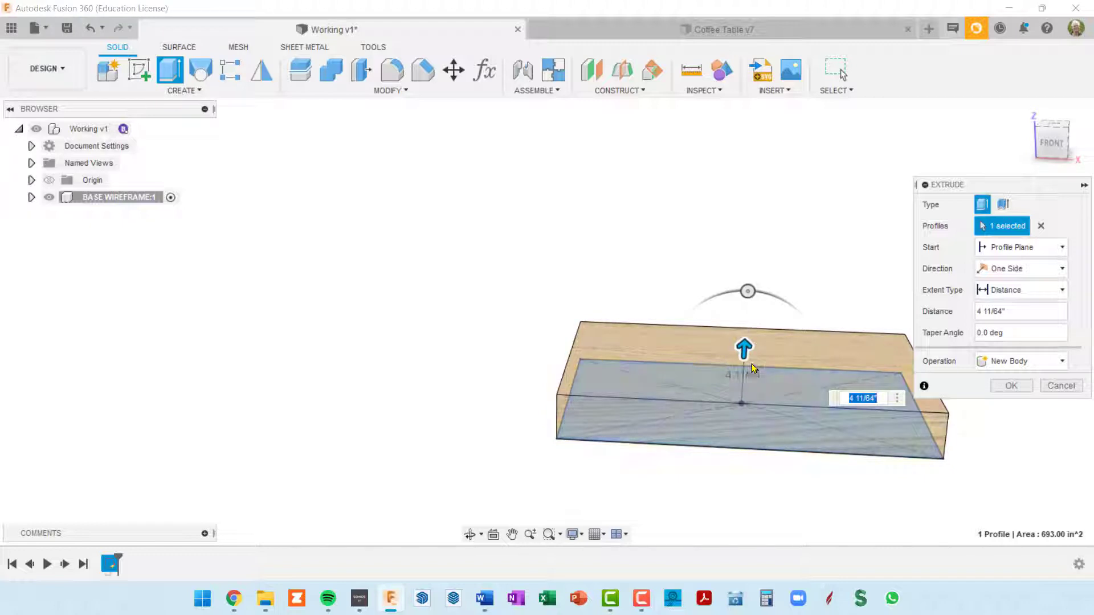
pyautogui.press('Left')
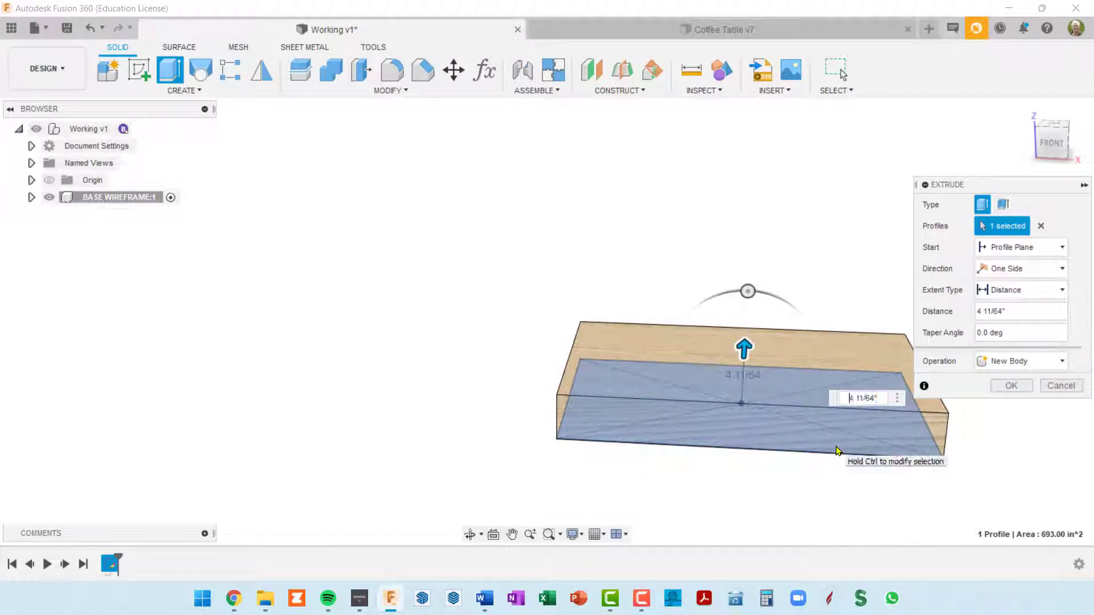
pyautogui.write('baseHgt')
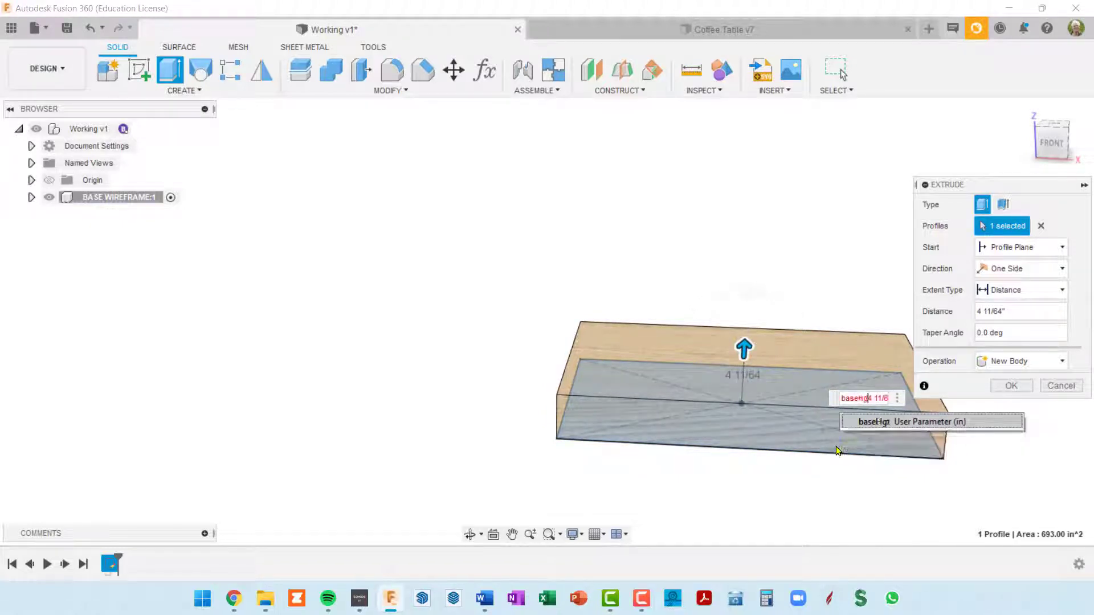
pyautogui.hotkey('shift', 'End')
pyautogui.press('Delete')
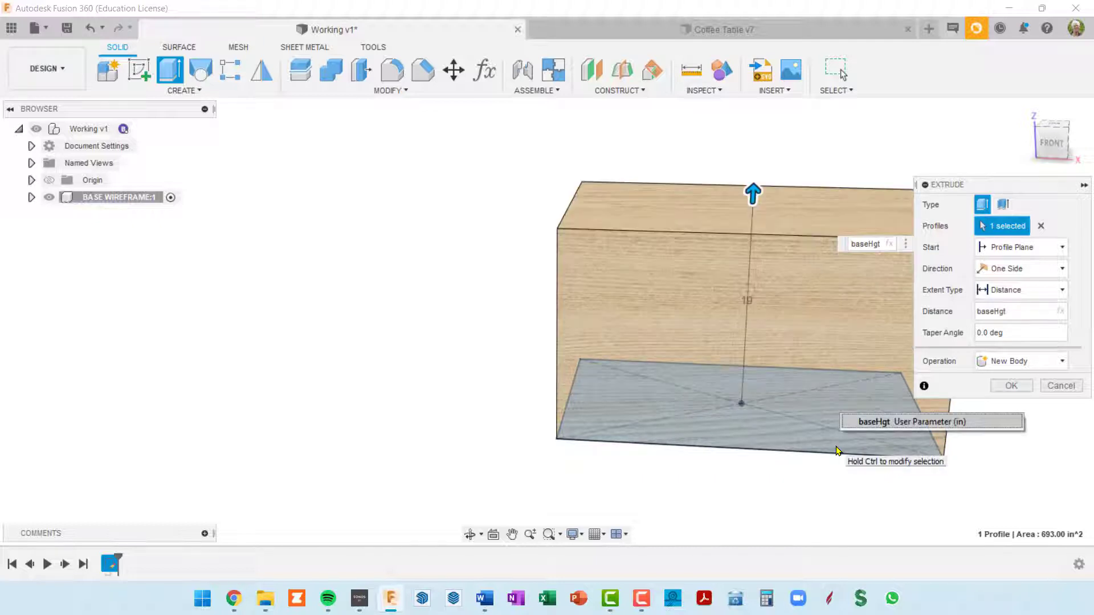
pyautogui.moveTo(615, 273); pyautogui.dragTo(478, 253, button='middle')
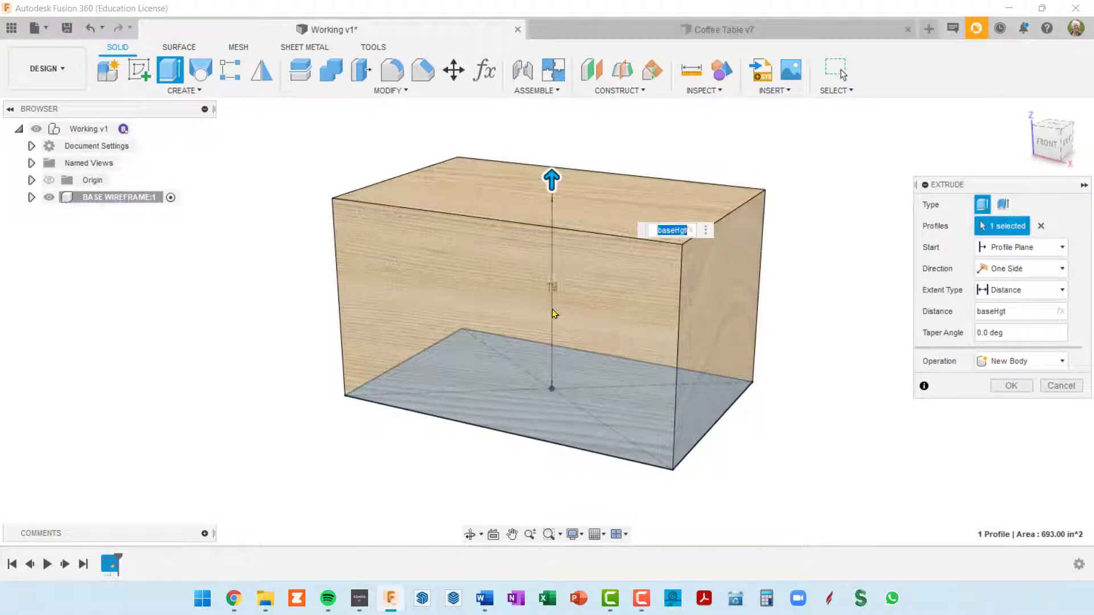
pyautogui.click(1006, 388)
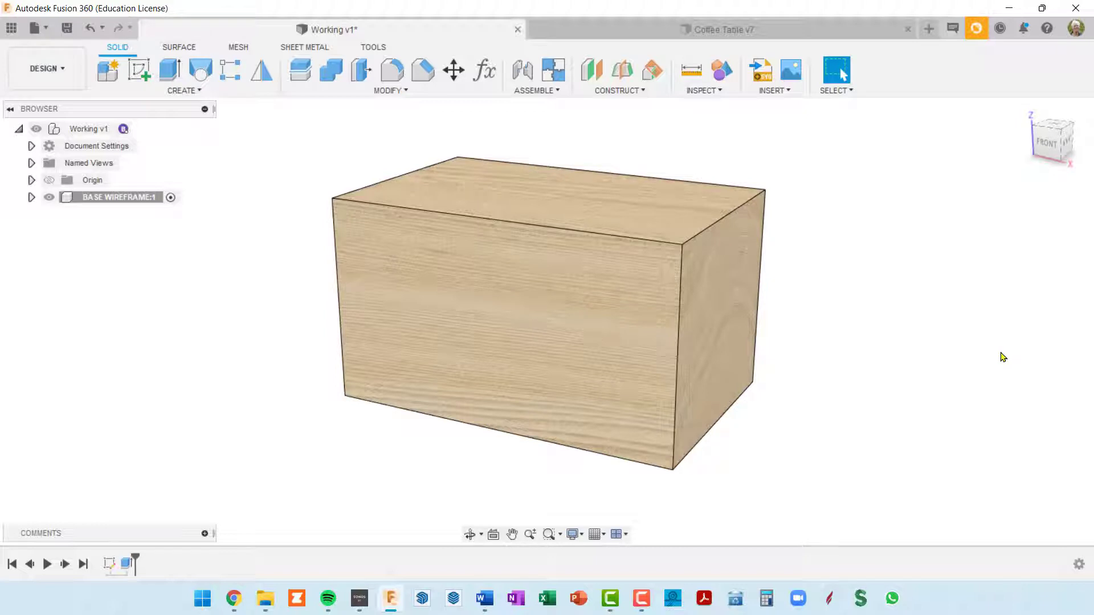
# Find the Air appearance in the library and apply it to the BASE WIREFRAME component
pyautogui.press('a')
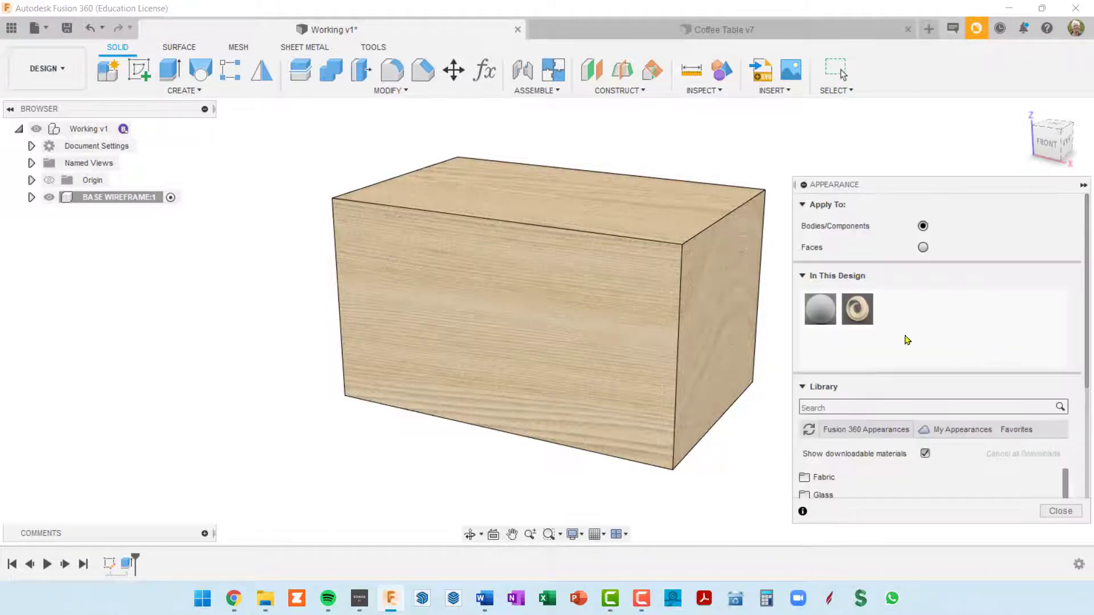
pyautogui.click(842, 405)
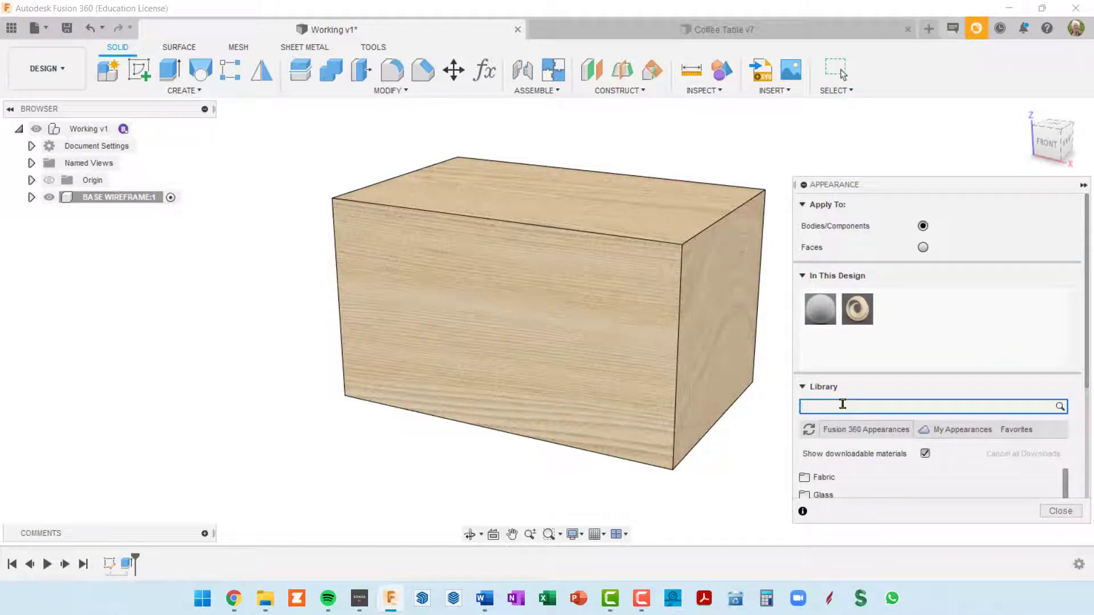
pyautogui.write('air')
pyautogui.press('Return')
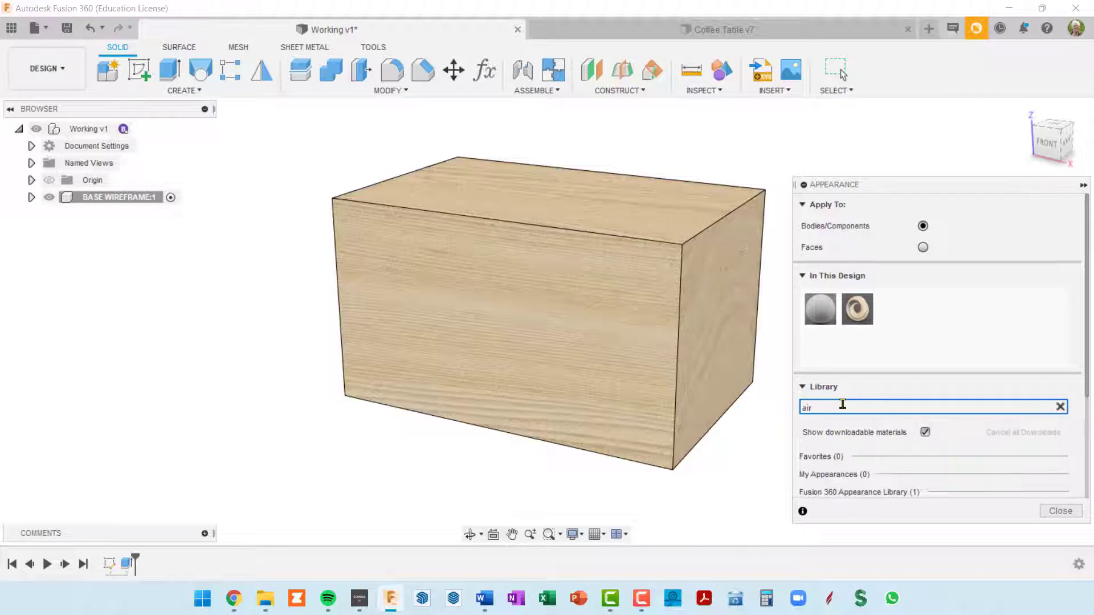
pyautogui.scroll(-2, 820, 379)
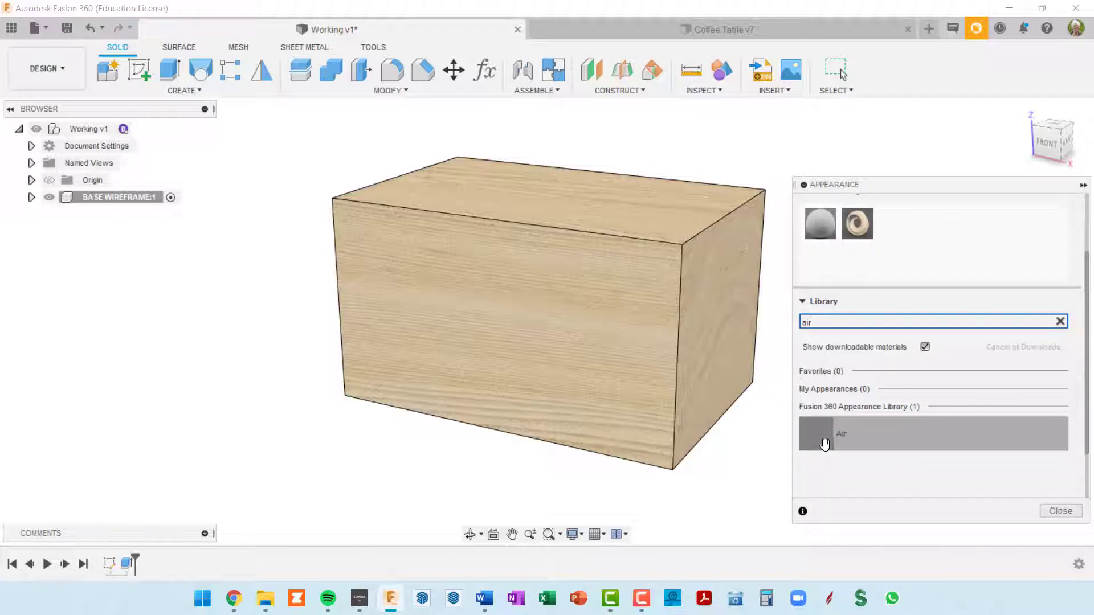
pyautogui.moveTo(826, 442); pyautogui.dragTo(127, 199)
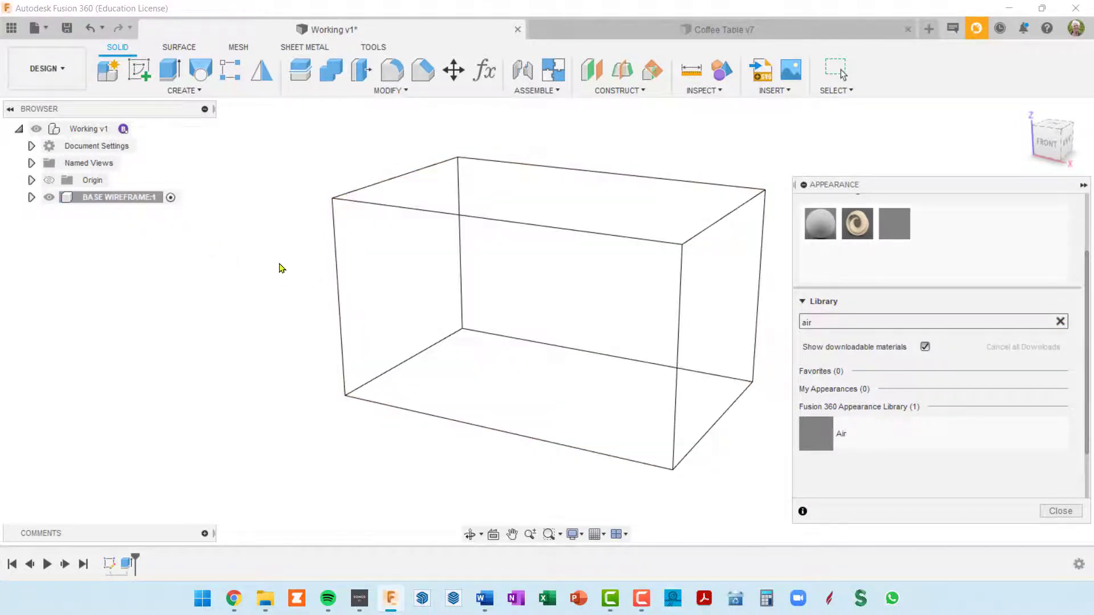
pyautogui.click(1058, 511)
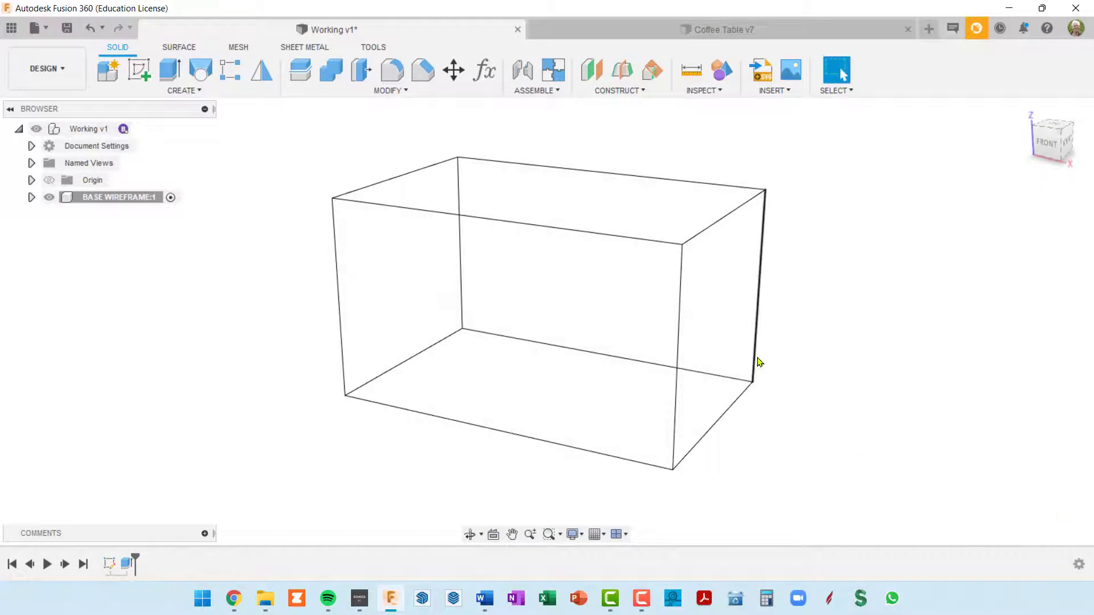
# Create a new internal standard component named LEG under the top-level design and activate it
pyautogui.keyDown('shift'); pyautogui.moveTo(754, 359); pyautogui.dragTo(653, 332, button='middle'); pyautogui.keyUp('shift')
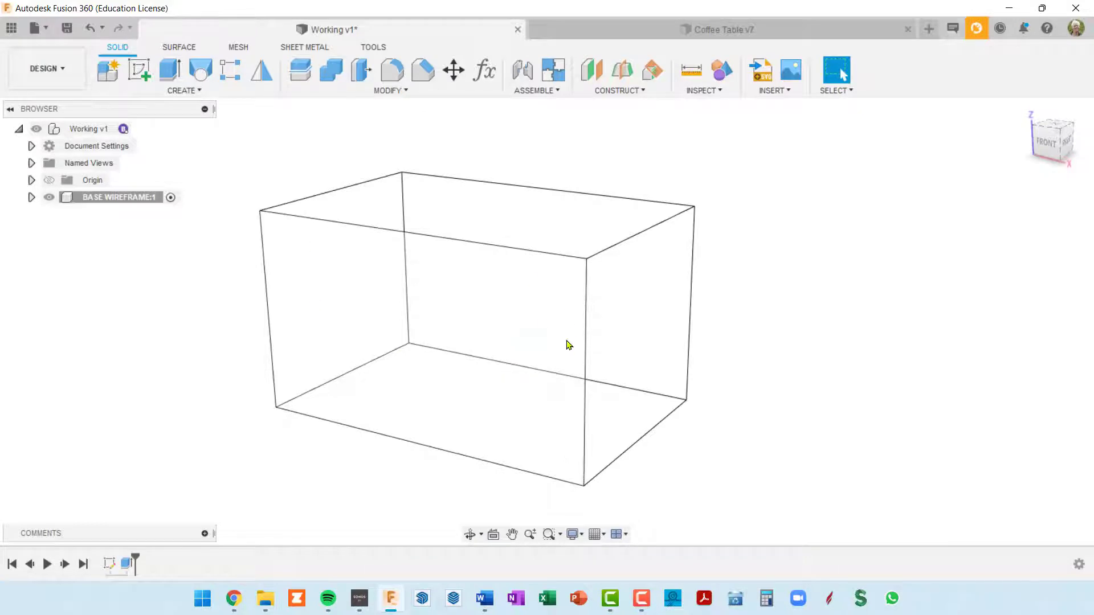
pyautogui.scroll(-3, 569, 345)
pyautogui.keyDown('shift'); pyautogui.moveTo(567, 351); pyautogui.dragTo(583, 340, button='middle'); pyautogui.keyUp('shift')
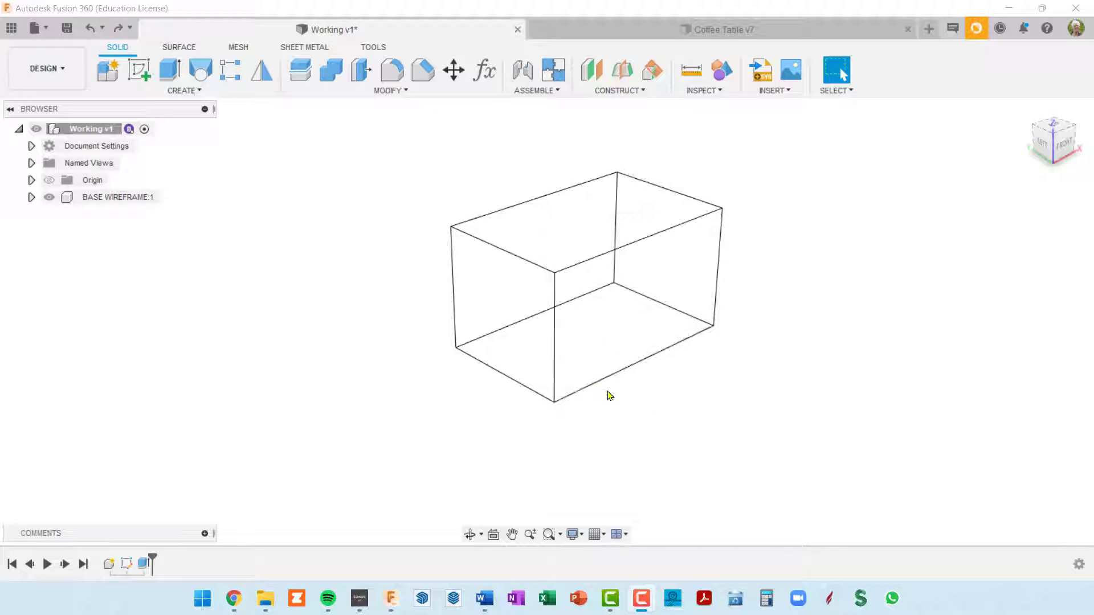
pyautogui.keyDown('shift'); pyautogui.moveTo(609, 395); pyautogui.dragTo(574, 393, button='middle'); pyautogui.keyUp('shift')
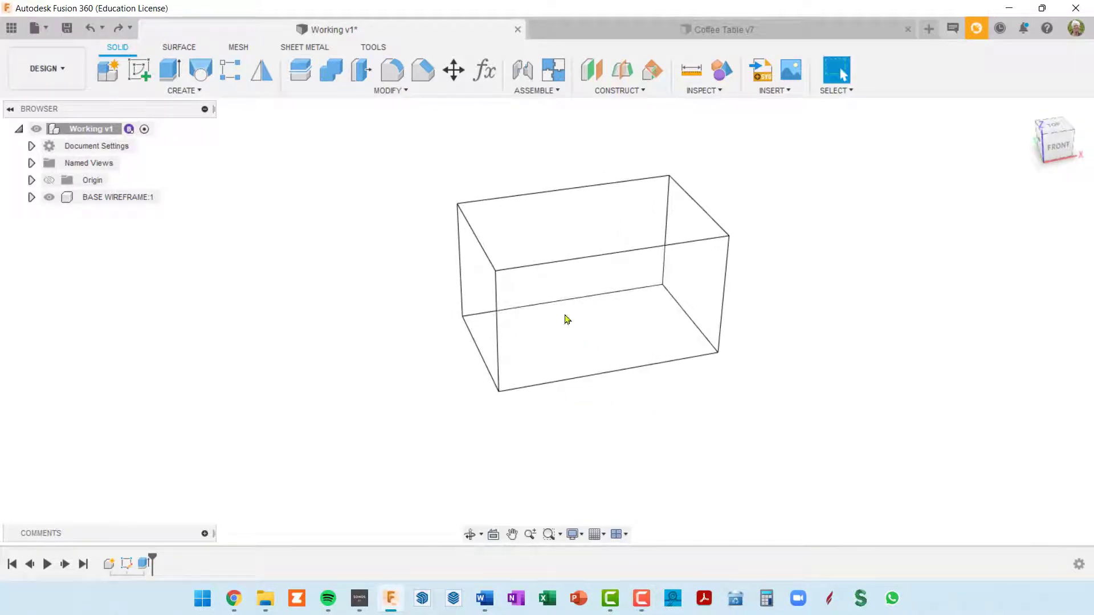
pyautogui.click(108, 74)
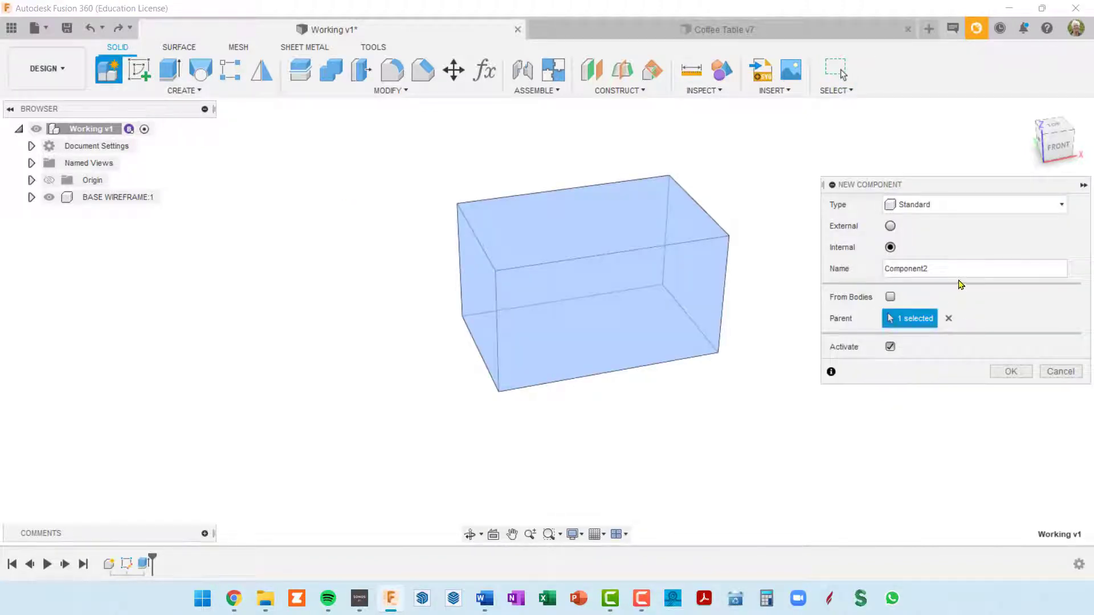
pyautogui.moveTo(924, 268); pyautogui.dragTo(853, 275)
pyautogui.write('LEG')
pyautogui.press('Return')
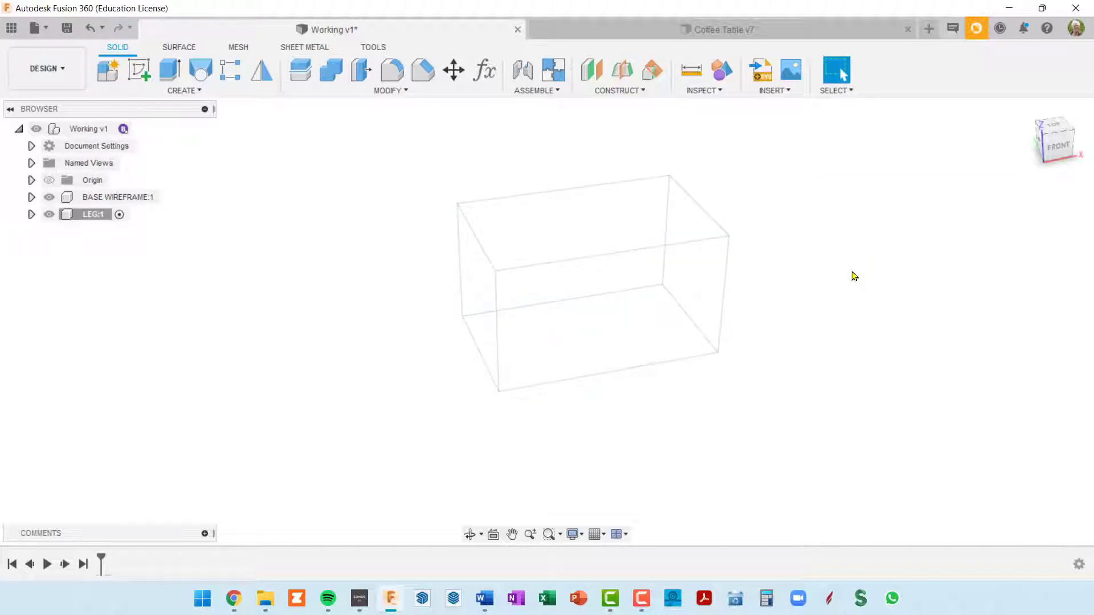
# Start a sketch for the leg on the bottom face of the base wireframe box
pyautogui.click(138, 69)
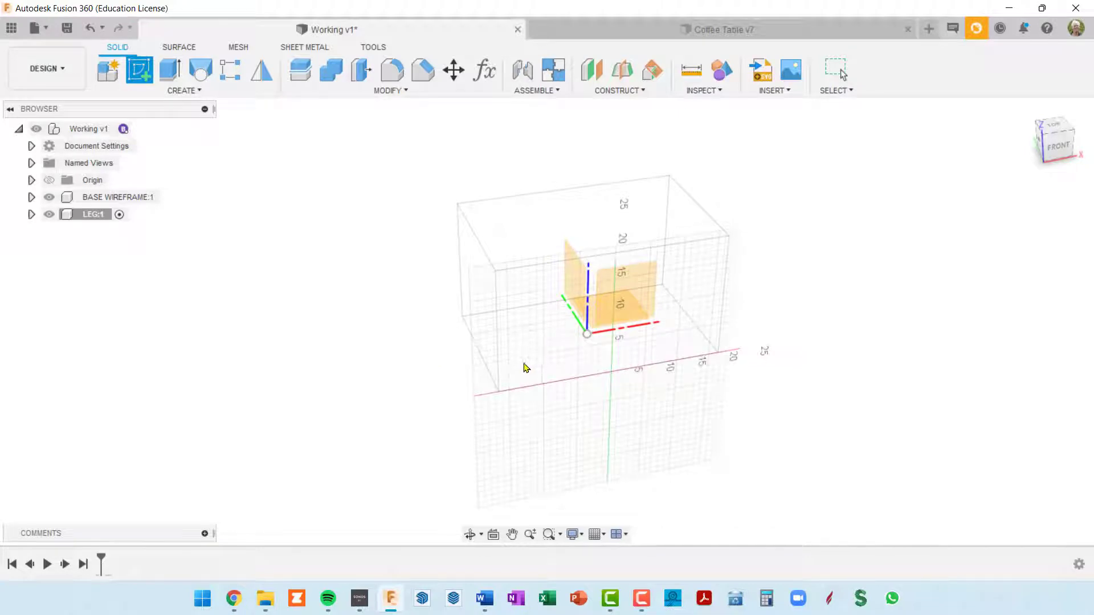
pyautogui.keyDown('shift'); pyautogui.moveTo(520, 366); pyautogui.dragTo(557, 369, button='middle'); pyautogui.keyUp('shift')
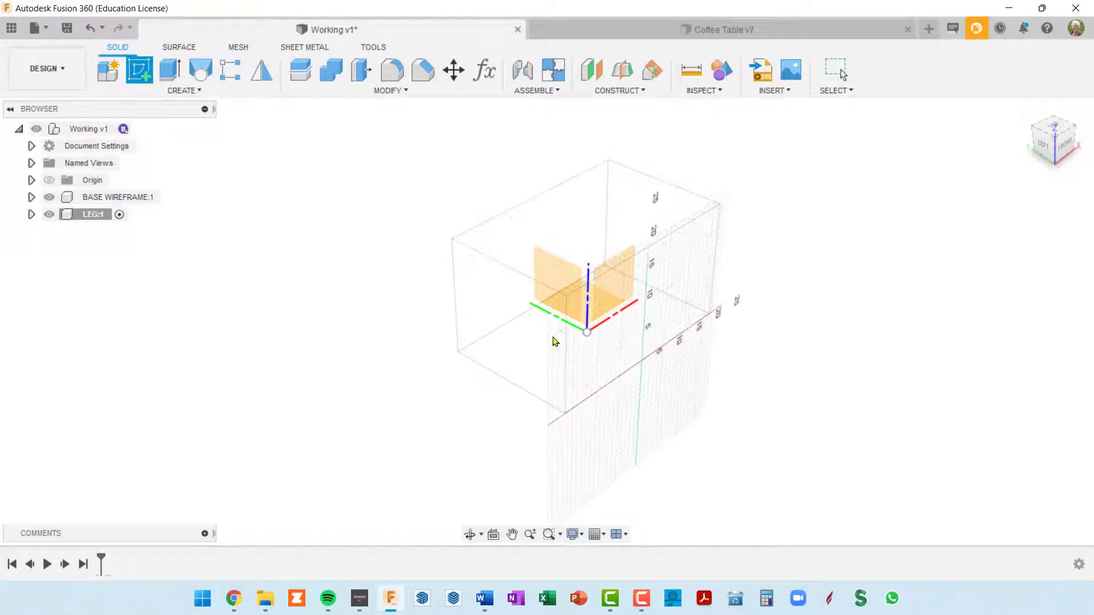
pyautogui.click(530, 361)
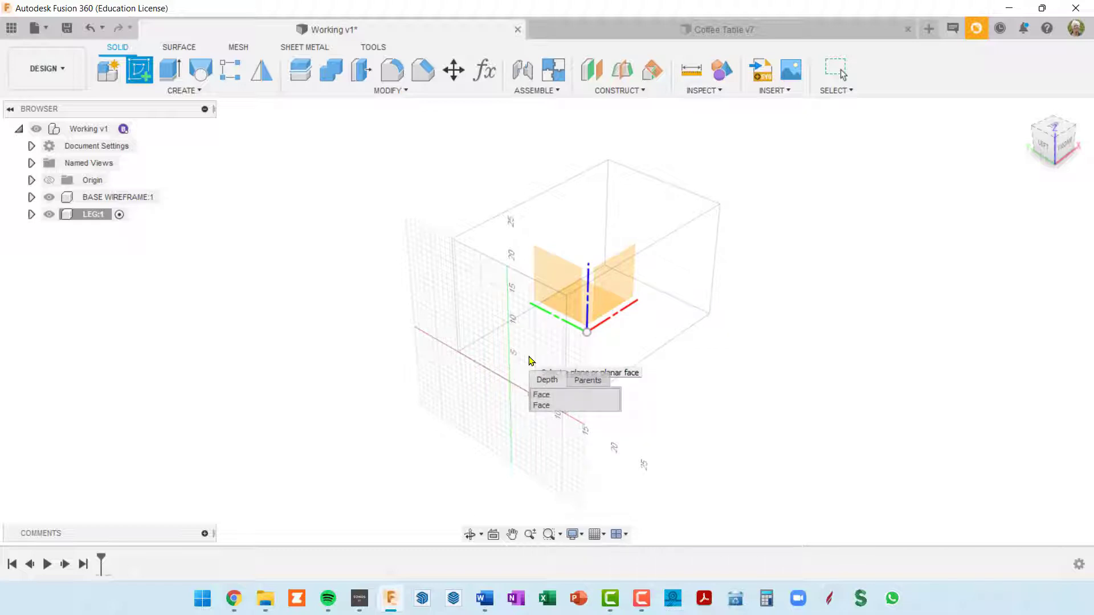
pyautogui.click(542, 405)
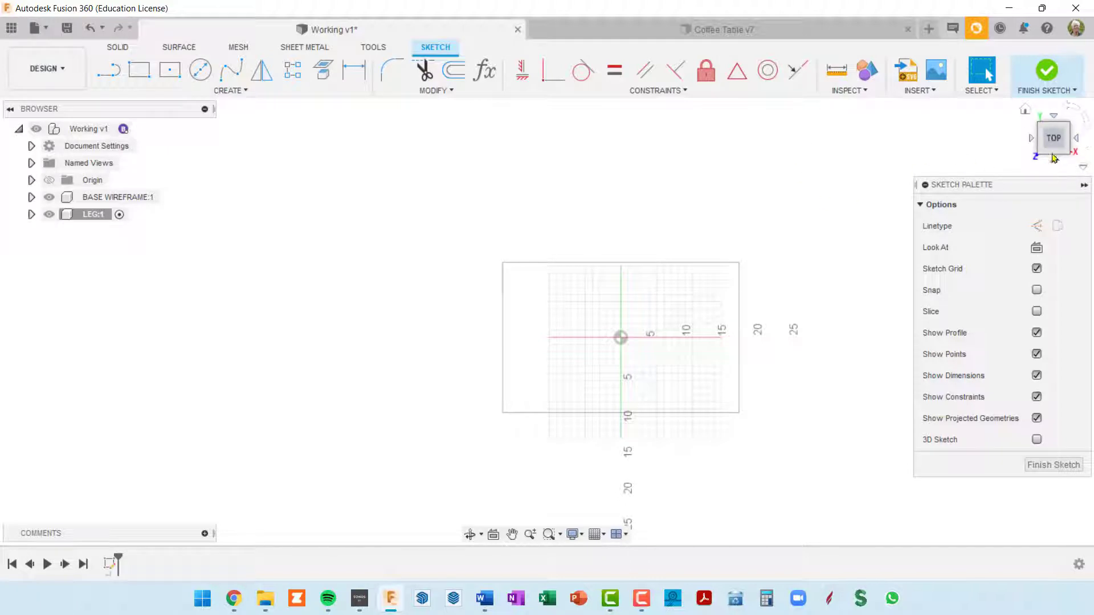
pyautogui.moveTo(587, 398)
pyautogui.mouseDown(button='middle')
pyautogui.moveTo(564, 330)
pyautogui.moveTo(541, 315)
pyautogui.mouseUp(button='middle')
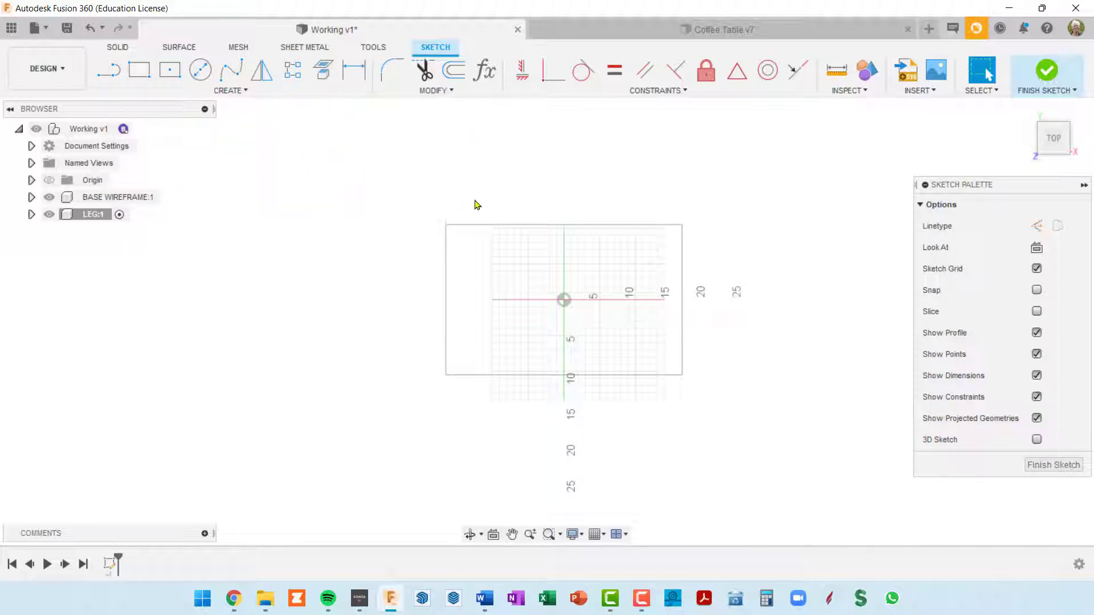
# Add a user parameter named legWid in inches with the expression 1 3/4
pyautogui.click(484, 69)
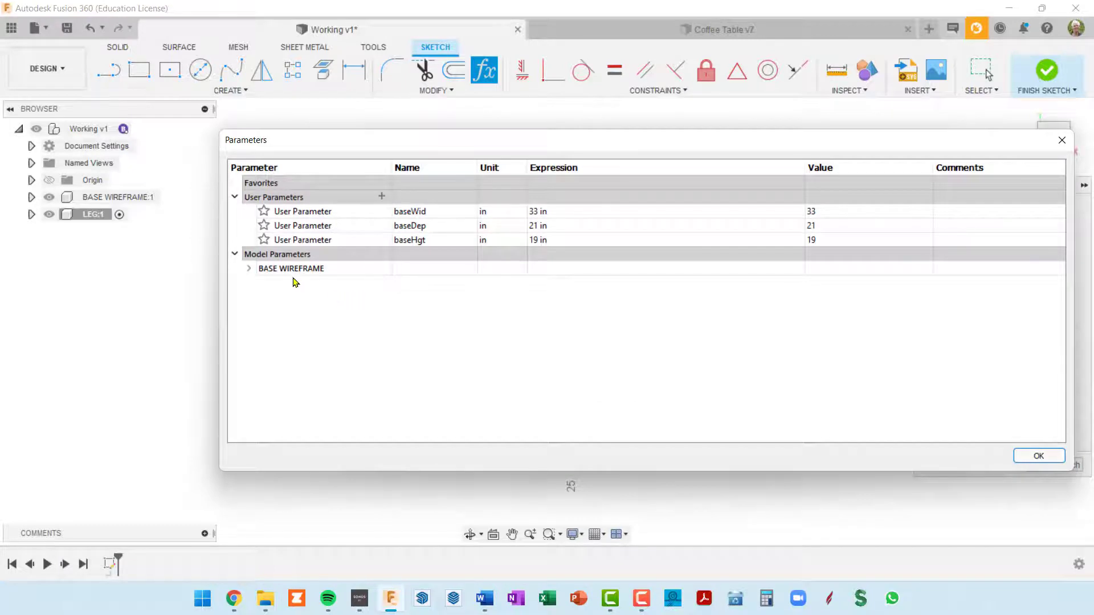
pyautogui.click(381, 196)
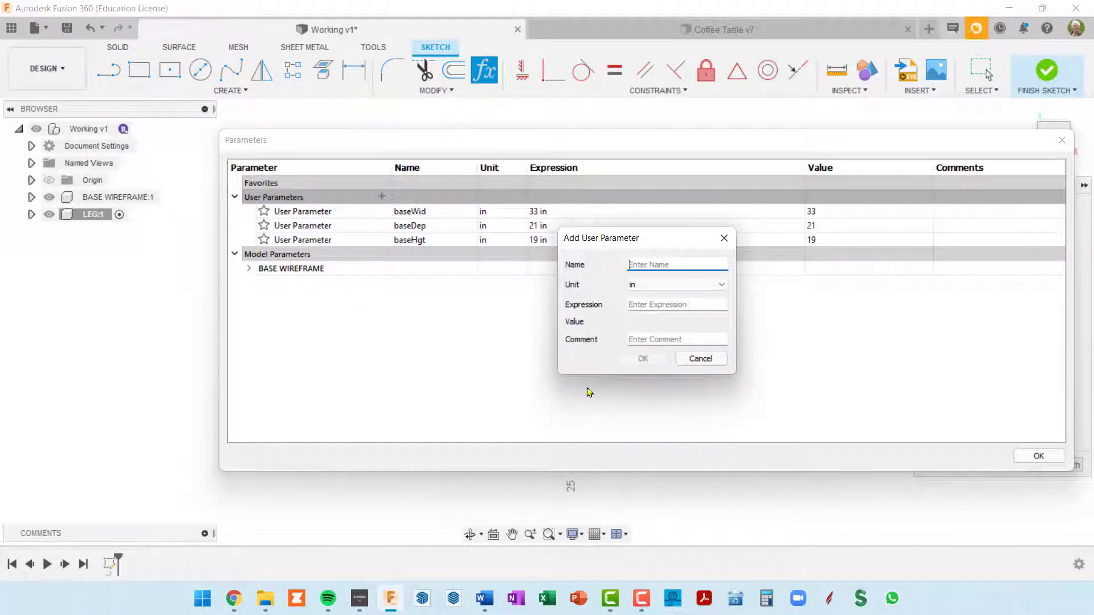
pyautogui.write('legWid')
pyautogui.press('Tab')
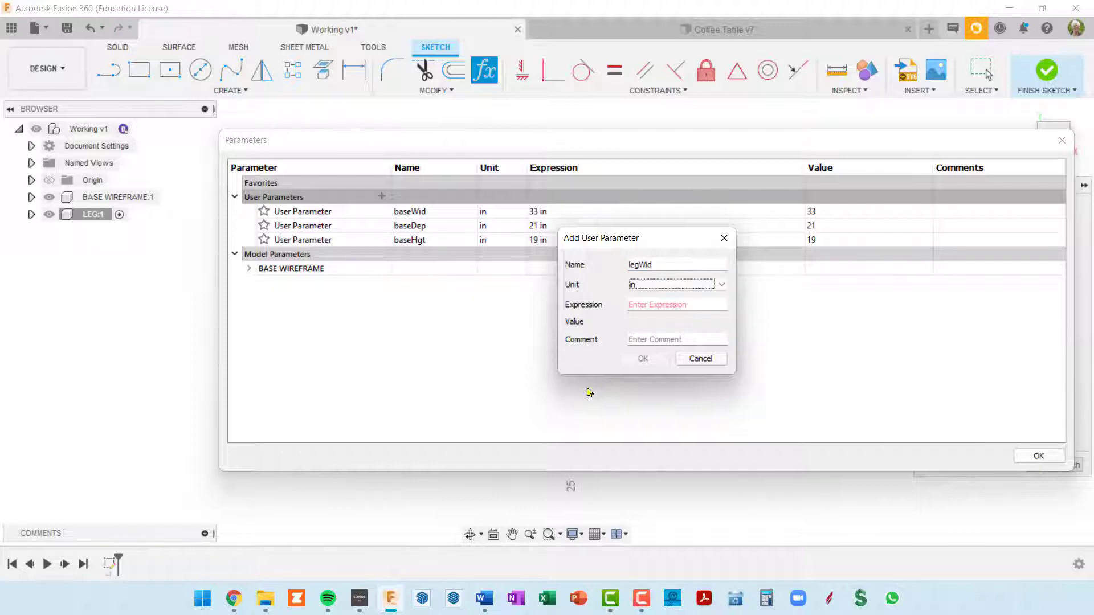
pyautogui.press('Tab')
pyautogui.write('1 3/')
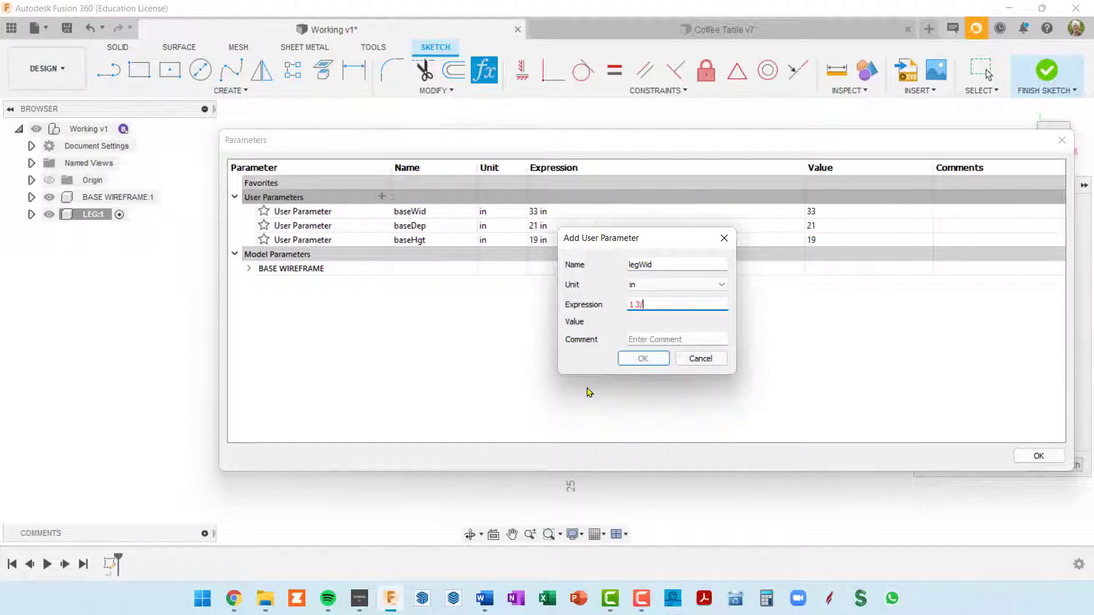
pyautogui.write('4')
pyautogui.press('Return')
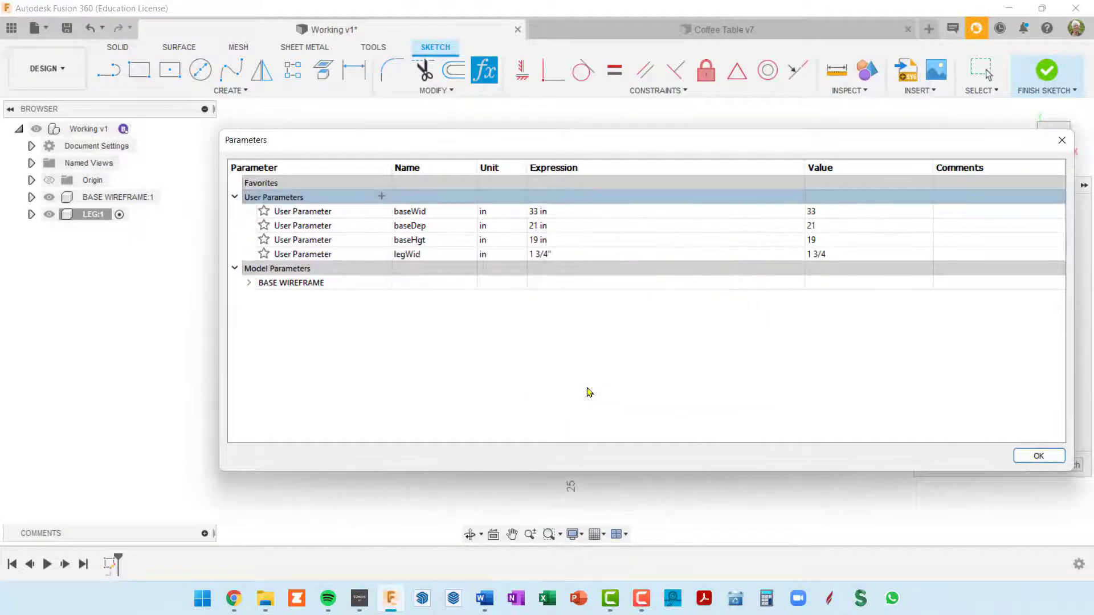
pyautogui.click(1042, 456)
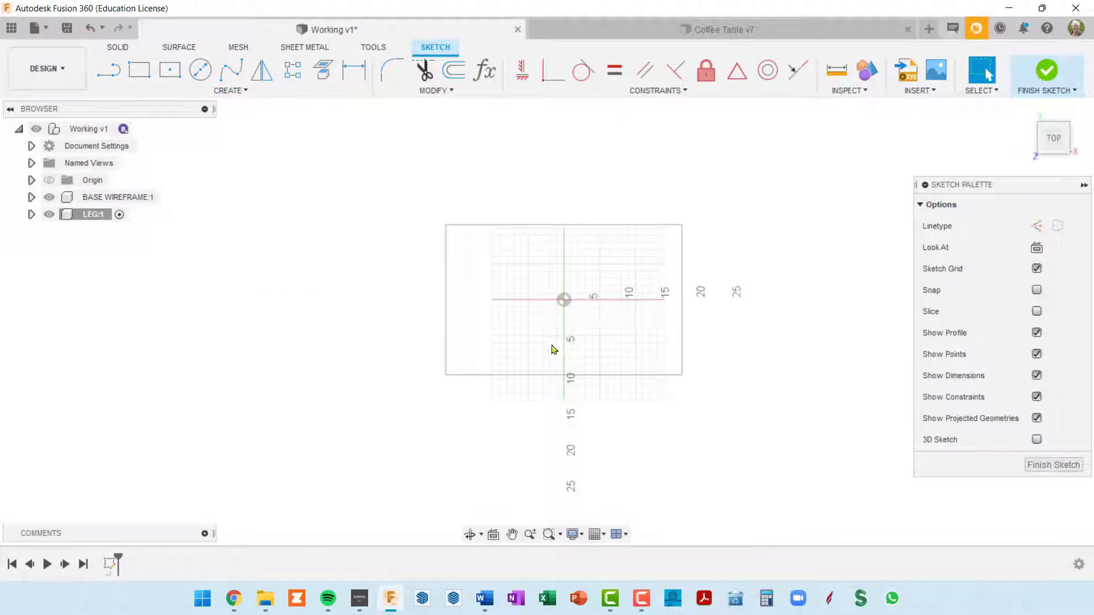
# Draw a two-point rectangle inward from the base outline's lower-left corner, with both height and width set to legWid
pyautogui.click(137, 79)
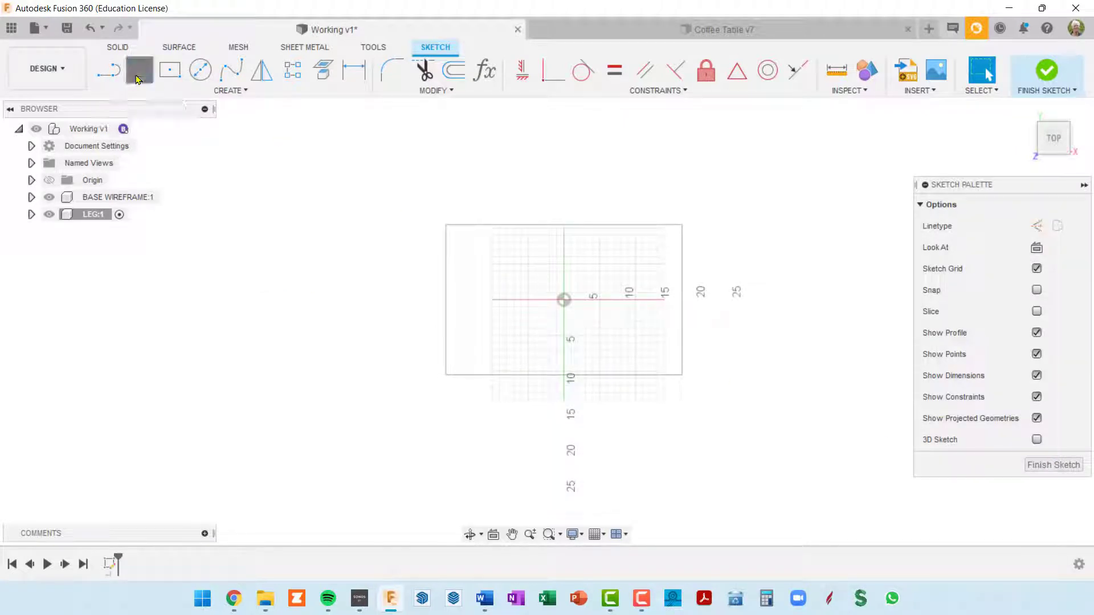
pyautogui.click(446, 374)
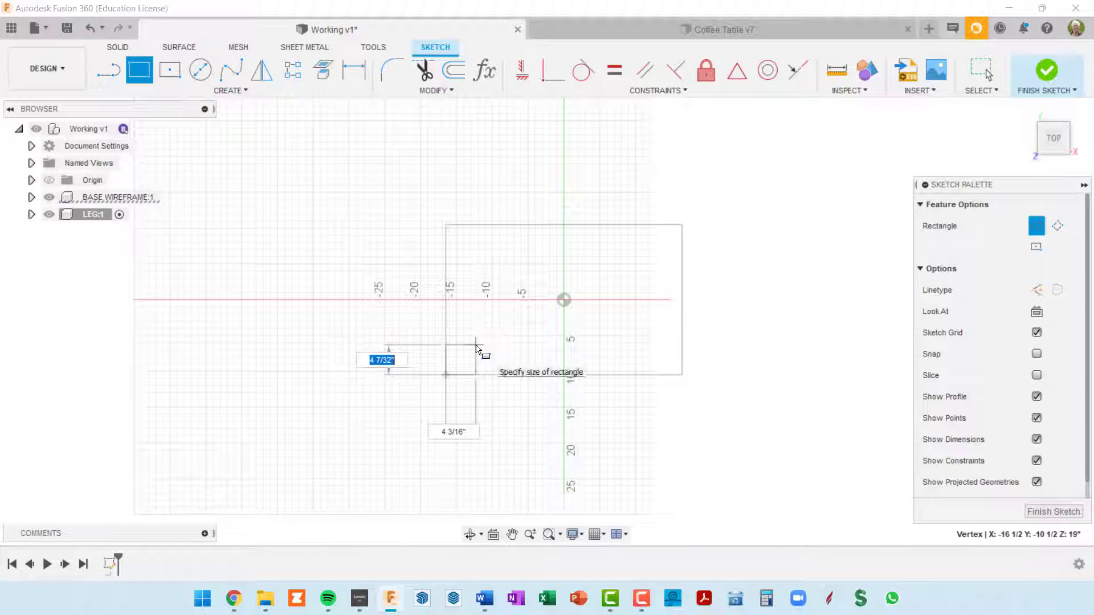
pyautogui.write('leg')
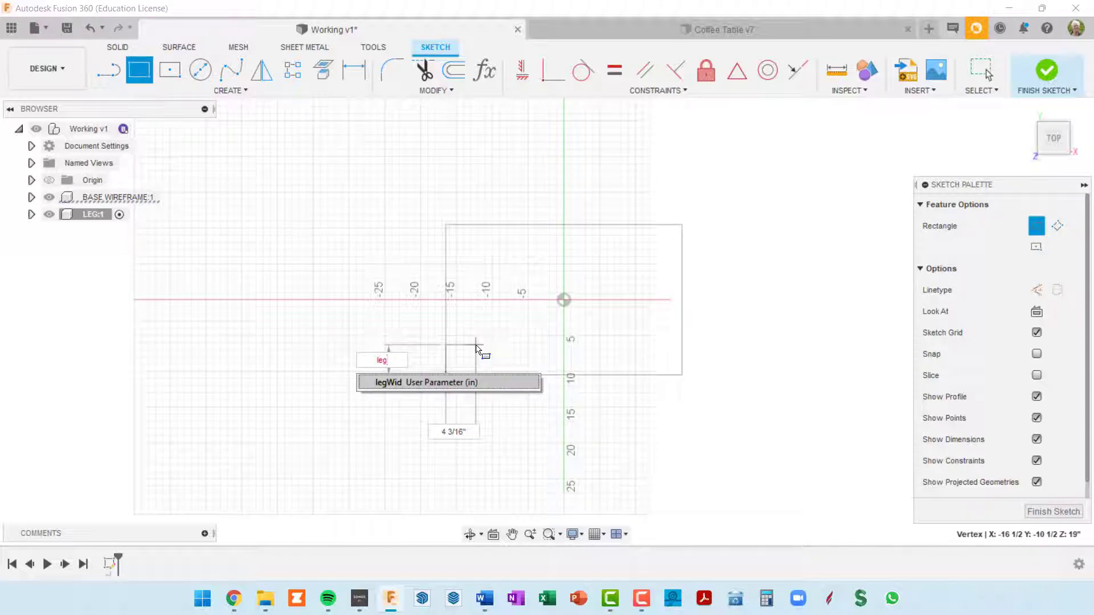
pyautogui.click(410, 382)
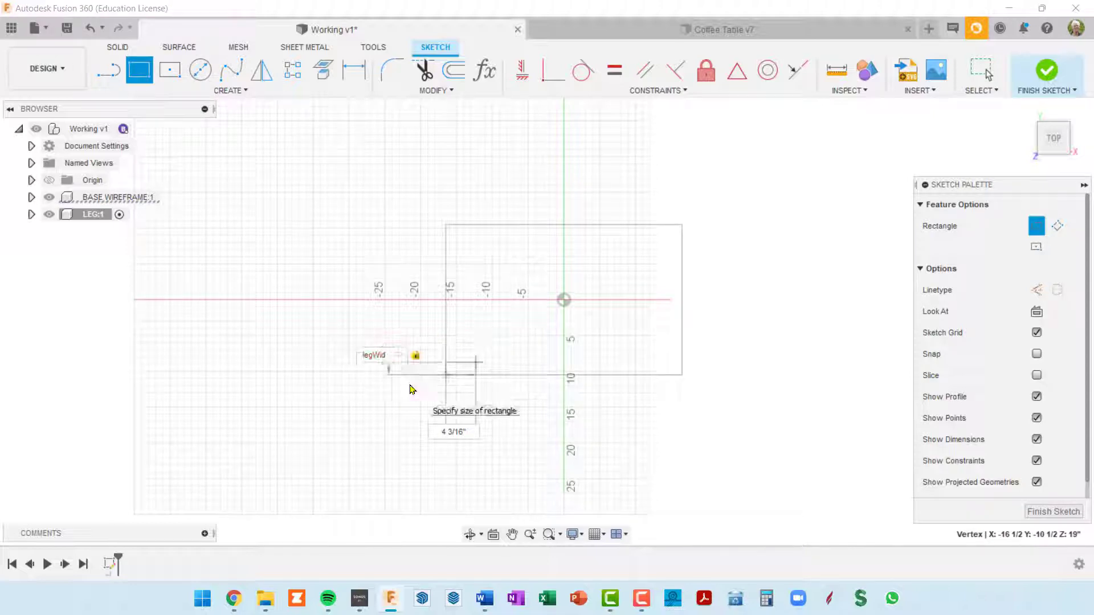
pyautogui.press('Tab')
pyautogui.write('l')
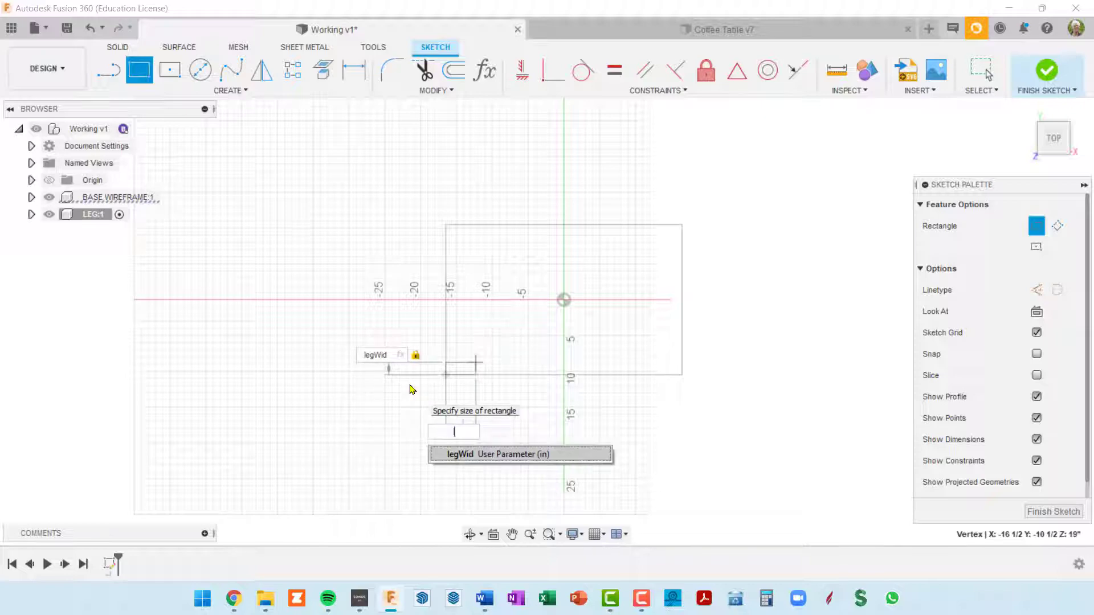
pyautogui.click(464, 454)
pyautogui.press('Return')
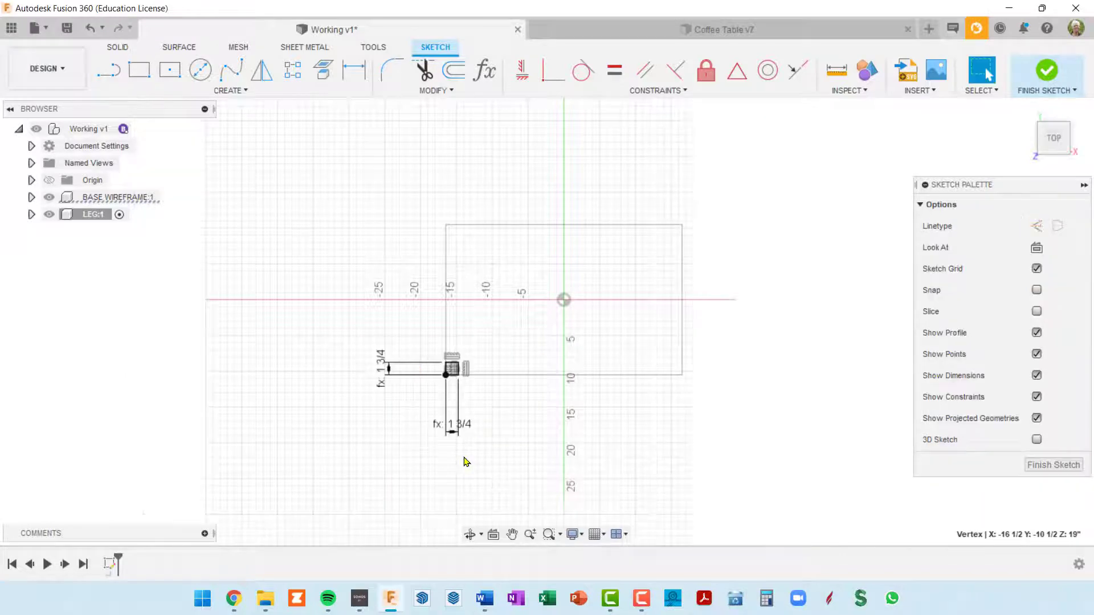
# Check the leg square at the corner of the base outline and finish the sketch
pyautogui.scroll(5, 464, 399)
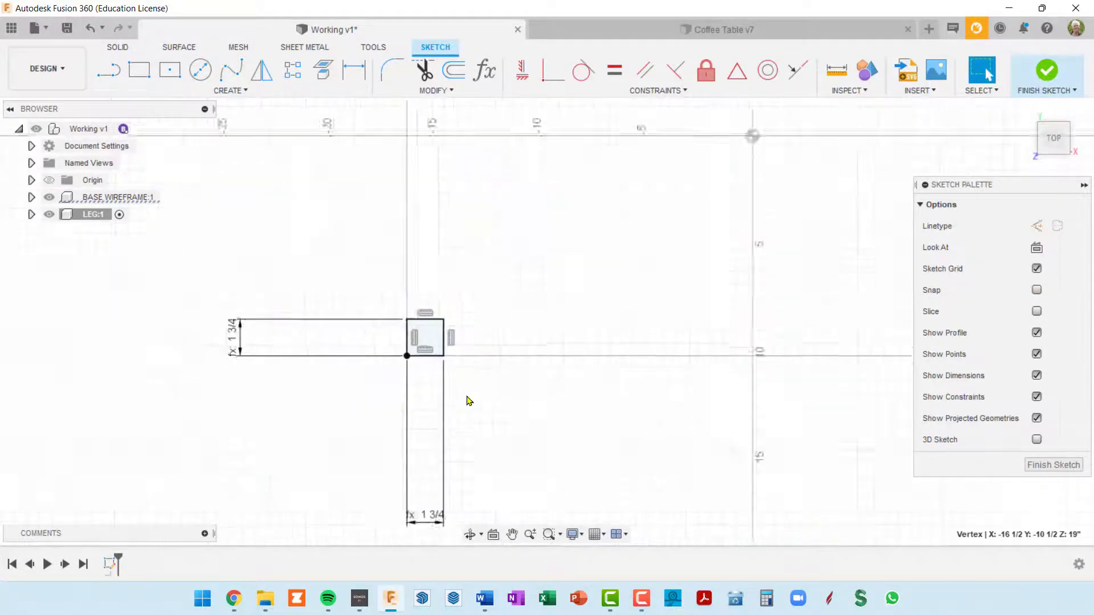
pyautogui.moveTo(466, 398); pyautogui.dragTo(485, 343, button='middle')
pyautogui.scroll(-1, 489, 333)
pyautogui.press('Escape')
pyautogui.scroll(-2, 472, 294)
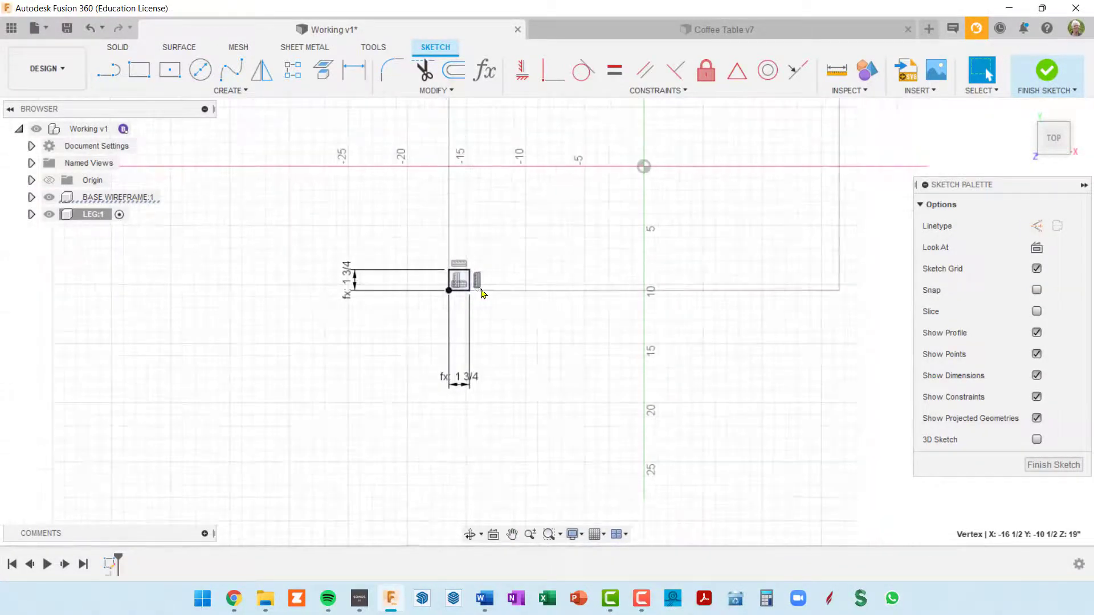
pyautogui.scroll(-2, 594, 247)
pyautogui.moveTo(564, 217); pyautogui.dragTo(515, 259, button='middle')
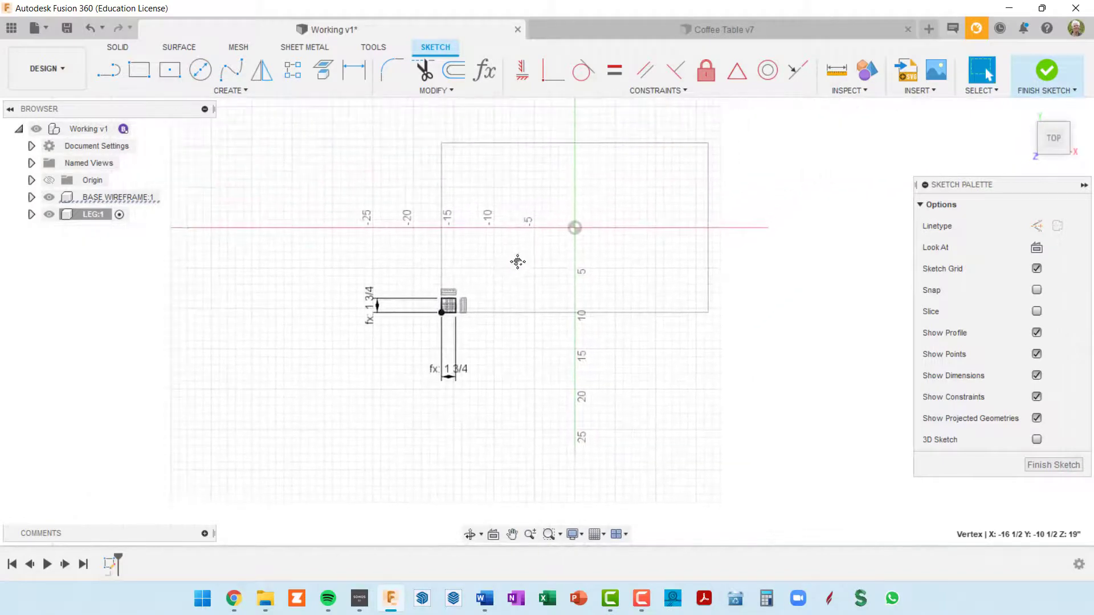
pyautogui.click(1046, 70)
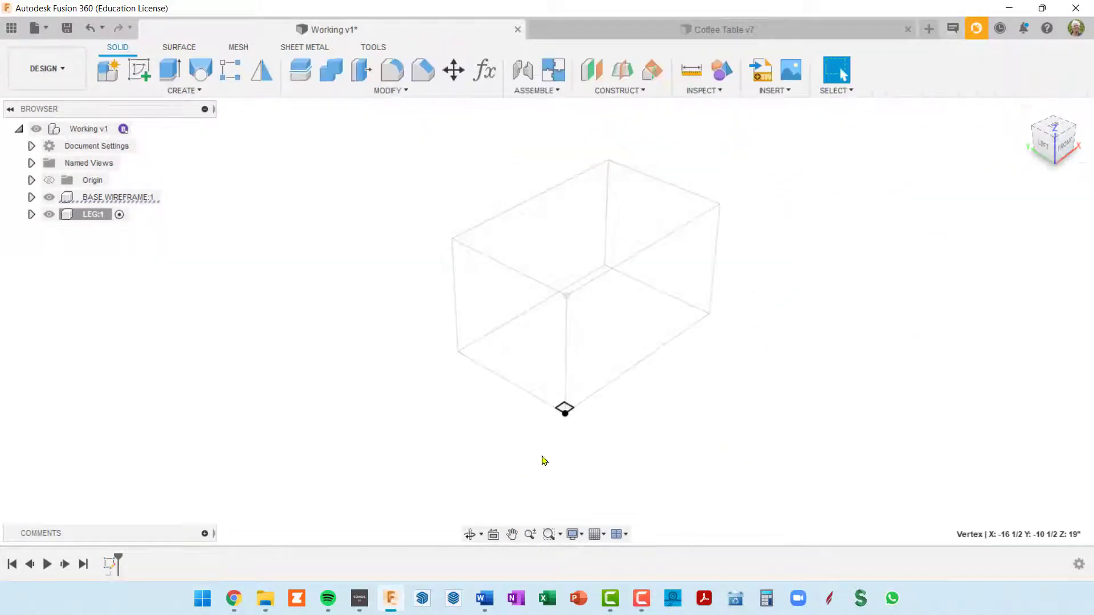
# Hide the BASE WIREFRAME component and start extruding the square leg profile upward by about 8 3/8 inches
pyautogui.scroll(3, 581, 390)
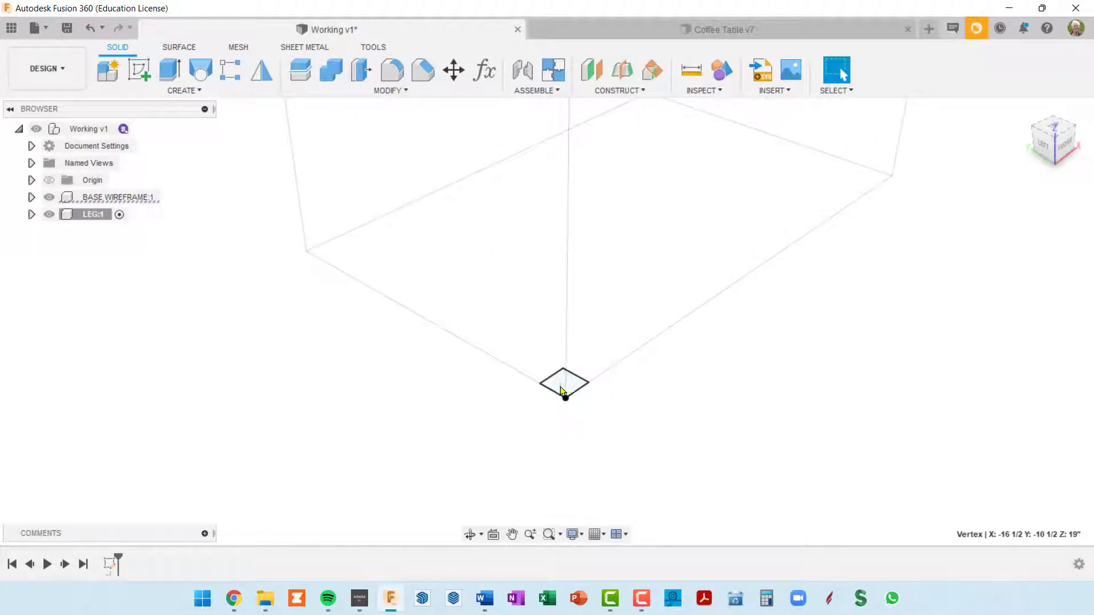
pyautogui.keyDown('shift'); pyautogui.moveTo(565, 393); pyautogui.dragTo(559, 366, button='middle'); pyautogui.keyUp('shift')
pyautogui.scroll(-5, 557, 365)
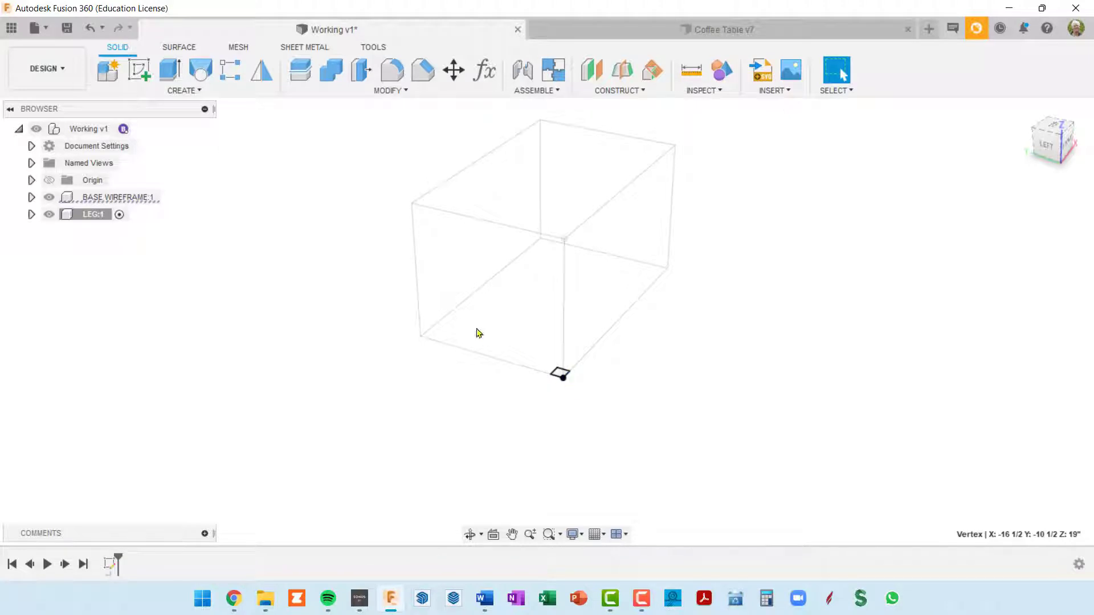
pyautogui.click(49, 199)
pyautogui.scroll(3, 508, 401)
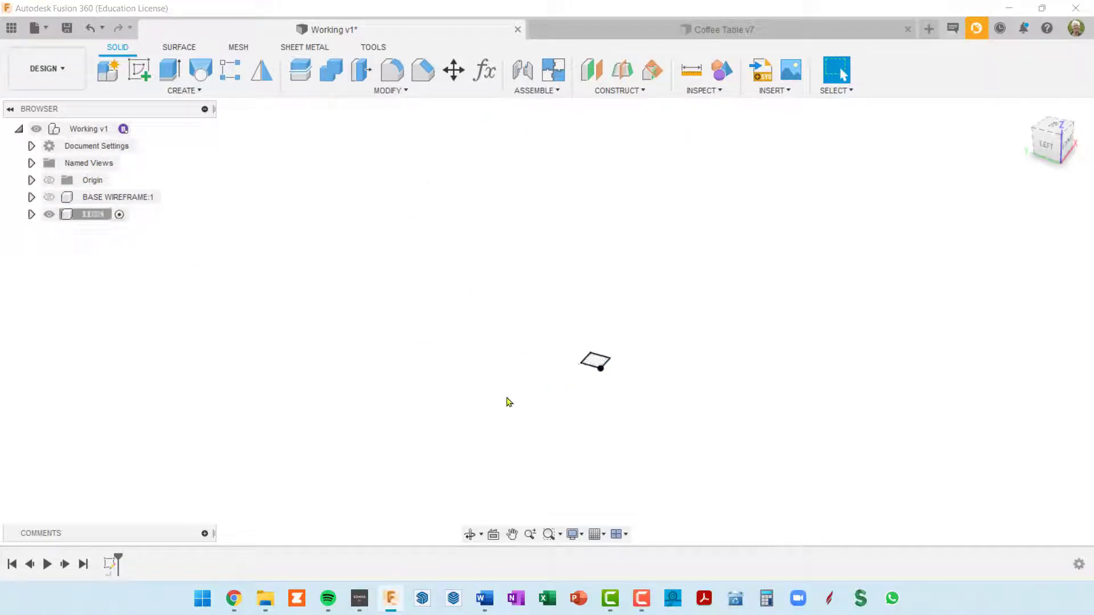
pyautogui.click(606, 350)
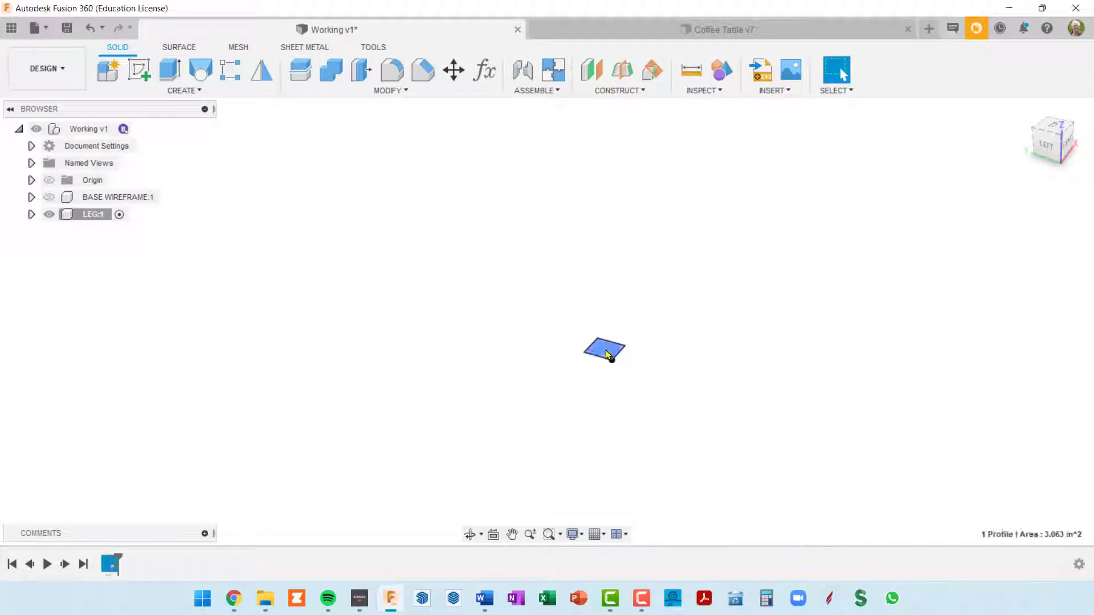
pyautogui.press('e')
pyautogui.moveTo(606, 352)
pyautogui.mouseDown()
pyautogui.moveTo(616, 307)
pyautogui.moveTo(607, 122)
pyautogui.moveTo(608, 137)
pyautogui.mouseUp()
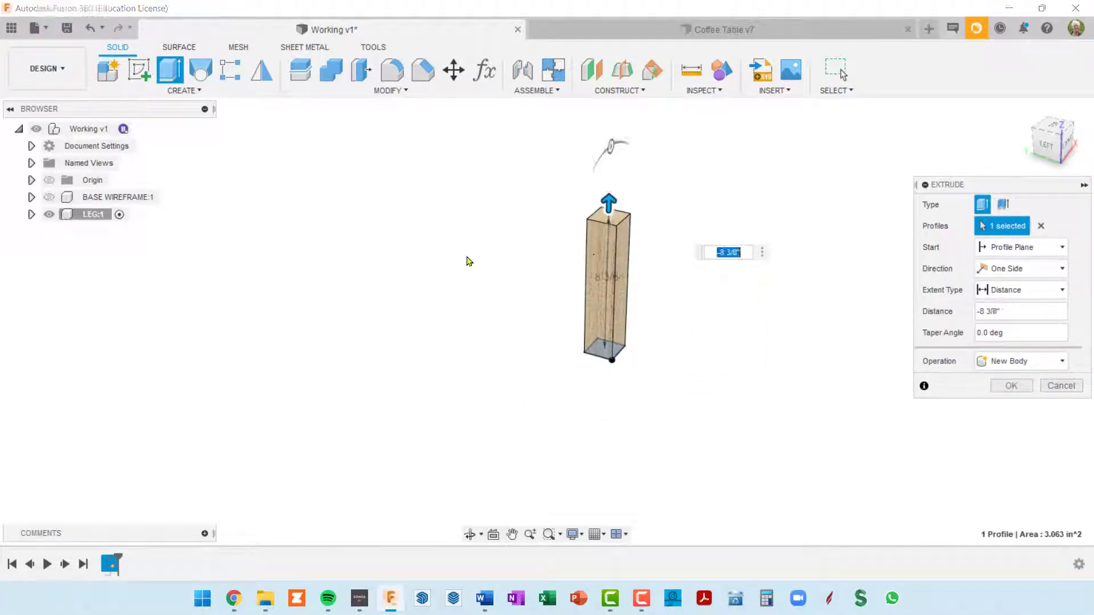
# Show the BASE WIREFRAME component again and complete the leg extrusion as a new body with distance -baseHgt
pyautogui.click(49, 197)
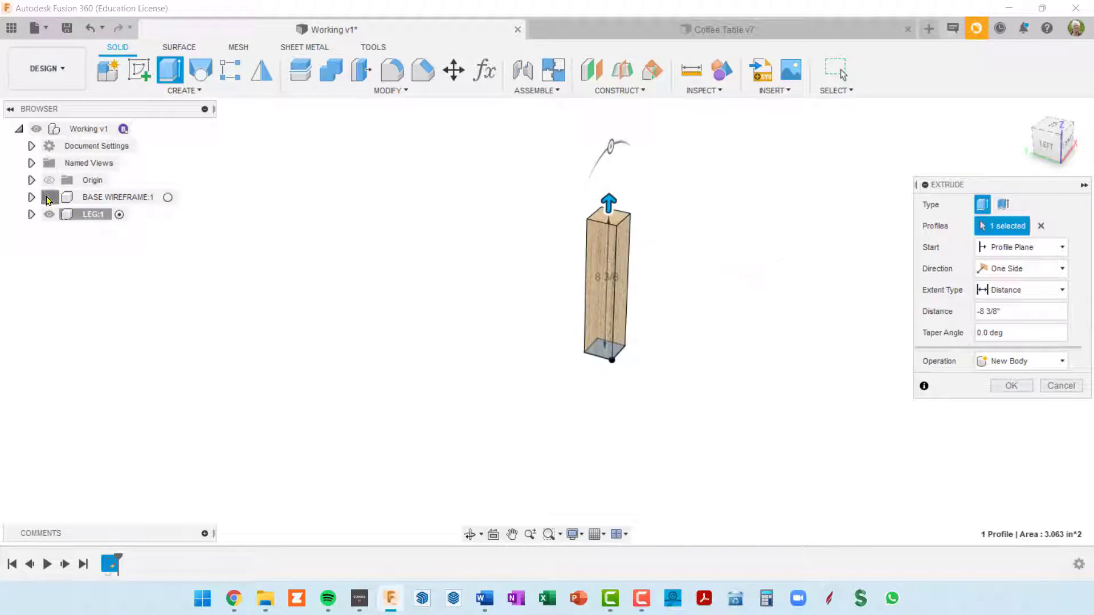
pyautogui.scroll(-4, 191, 297)
pyautogui.moveTo(416, 329); pyautogui.dragTo(452, 380, button='middle')
pyautogui.moveTo(464, 310); pyautogui.dragTo(484, 188)
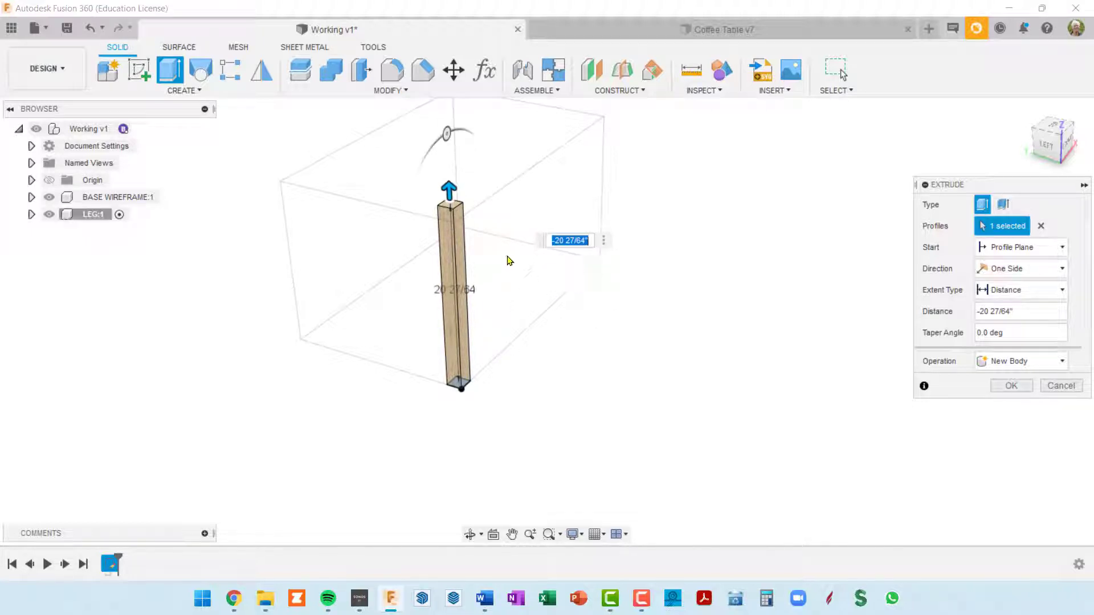
pyautogui.scroll(2, 524, 265)
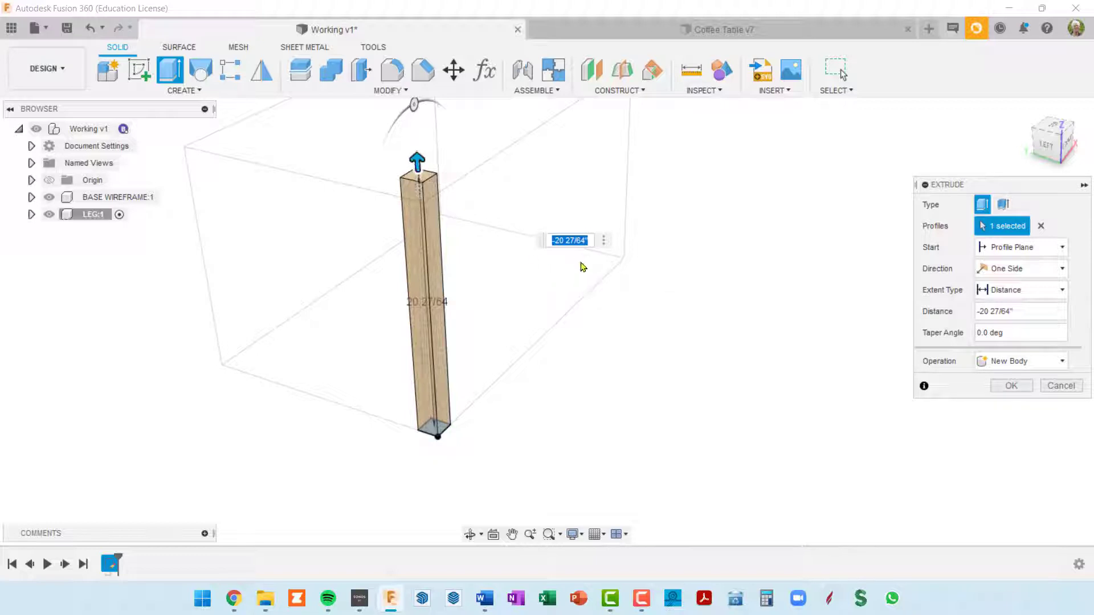
pyautogui.write('-base')
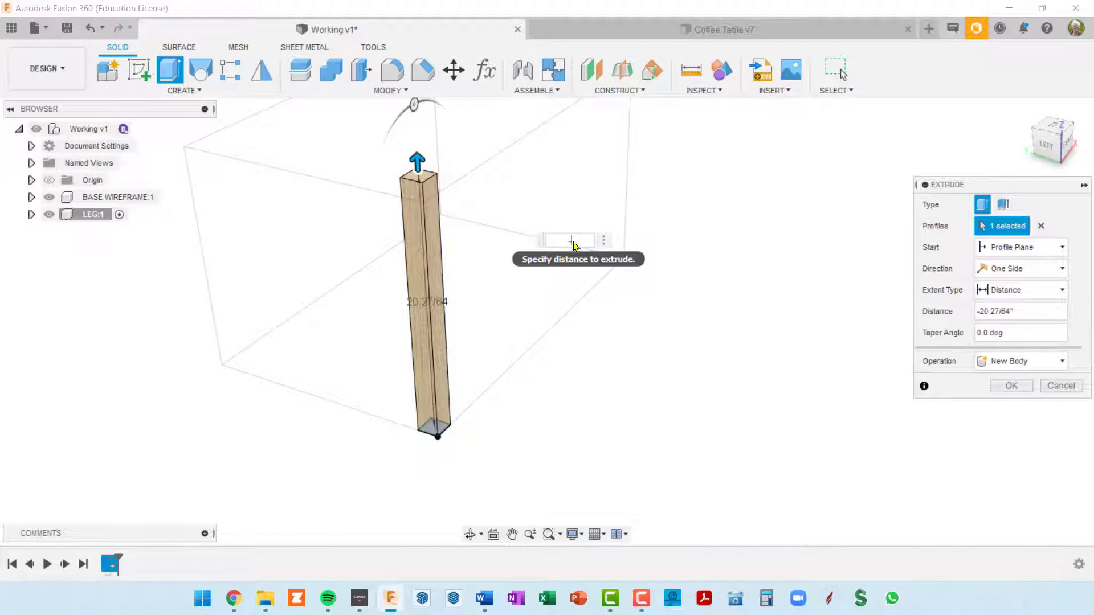
pyautogui.write('Hgt')
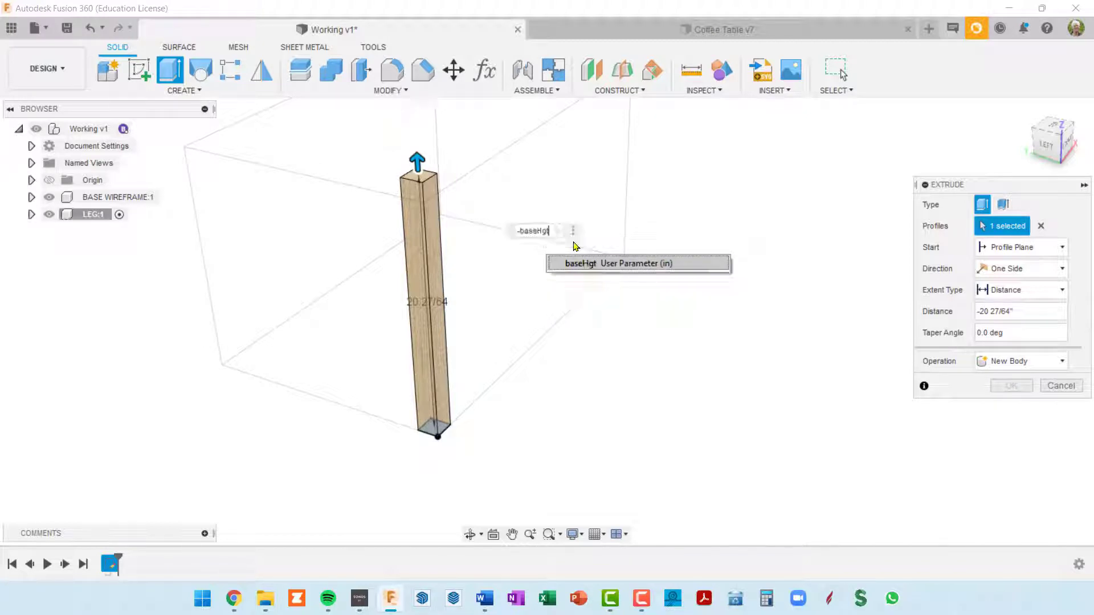
pyautogui.press('Return')
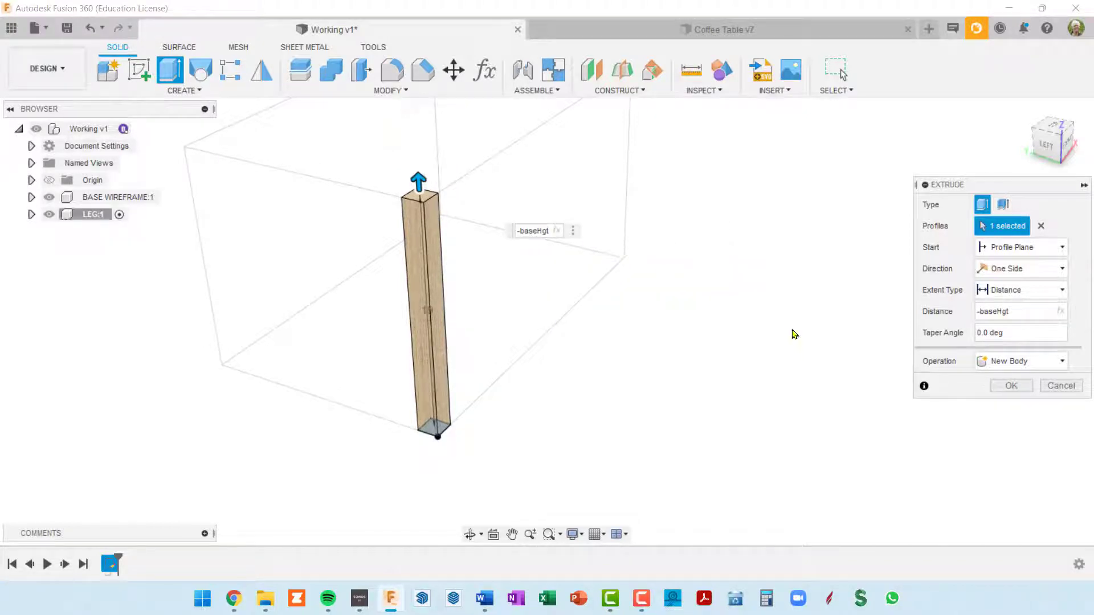
pyautogui.keyDown('shift'); pyautogui.moveTo(408, 313); pyautogui.dragTo(356, 301, button='middle'); pyautogui.keyUp('shift')
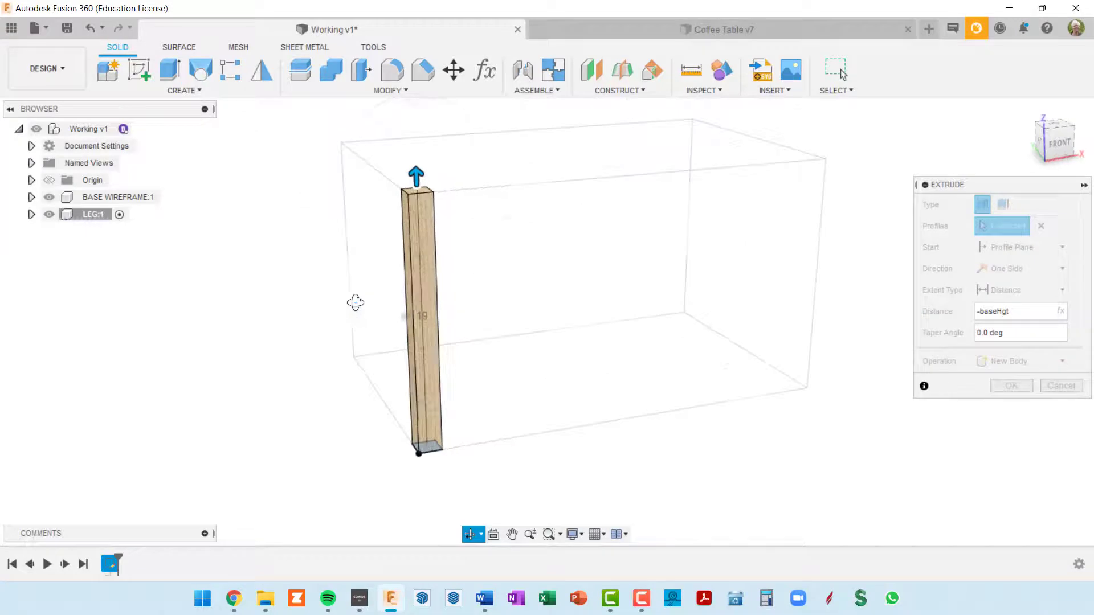
pyautogui.click(1065, 141)
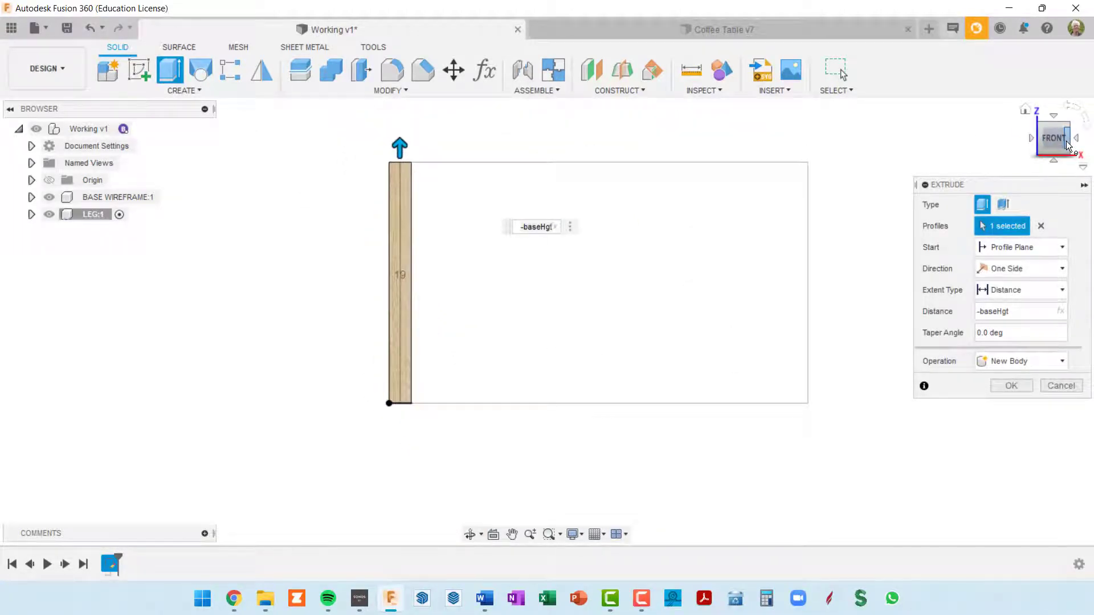
pyautogui.click(1011, 387)
# Show the top-level origin planes and hide the BASE WIREFRAME component
pyautogui.keyDown('shift'); pyautogui.moveTo(602, 307); pyautogui.dragTo(678, 336, button='middle'); pyautogui.keyUp('shift')
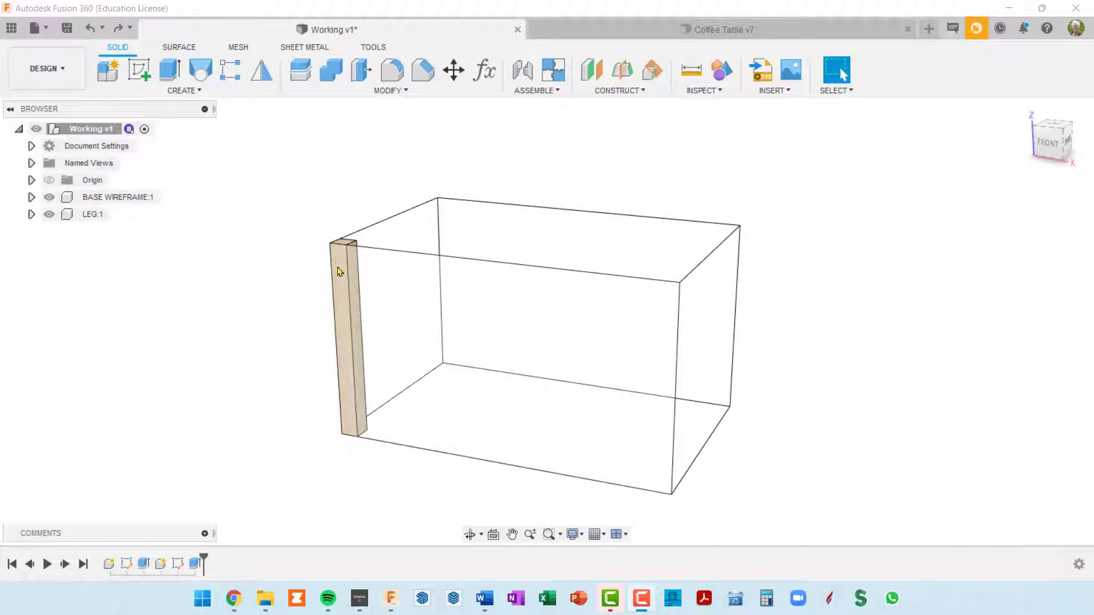
pyautogui.click(49, 180)
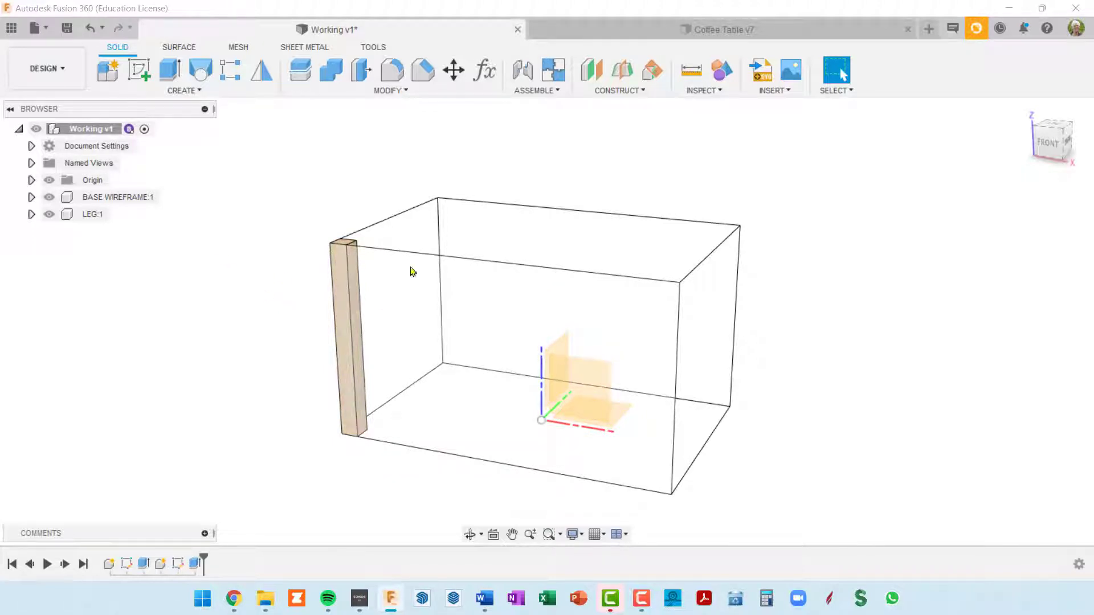
pyautogui.click(86, 197)
pyautogui.click(49, 198)
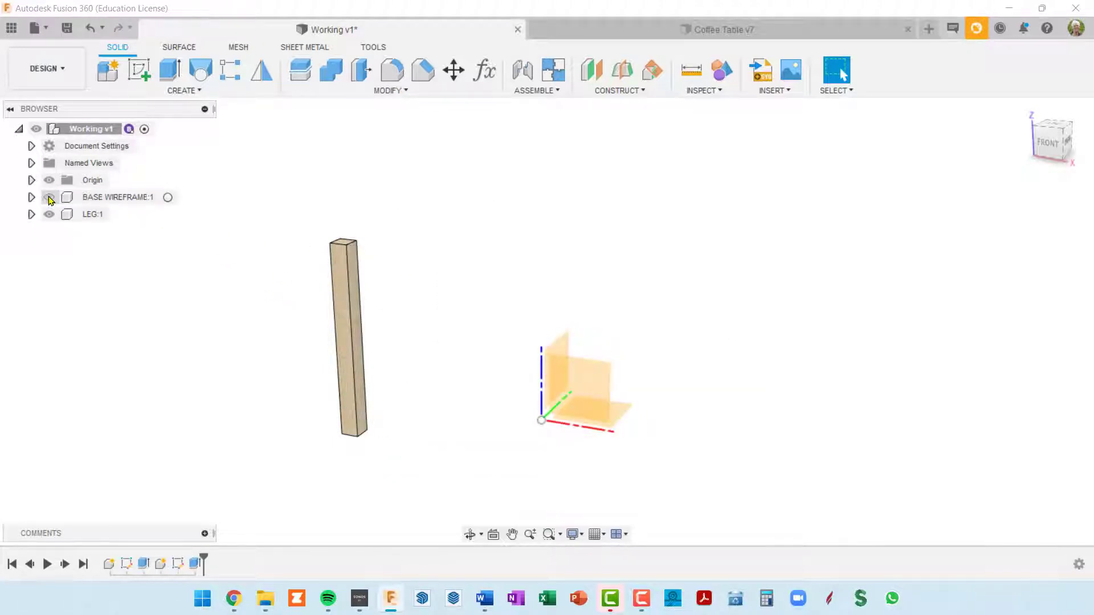
pyautogui.keyDown('shift'); pyautogui.moveTo(465, 424); pyautogui.dragTo(478, 419, button='middle'); pyautogui.keyUp('shift')
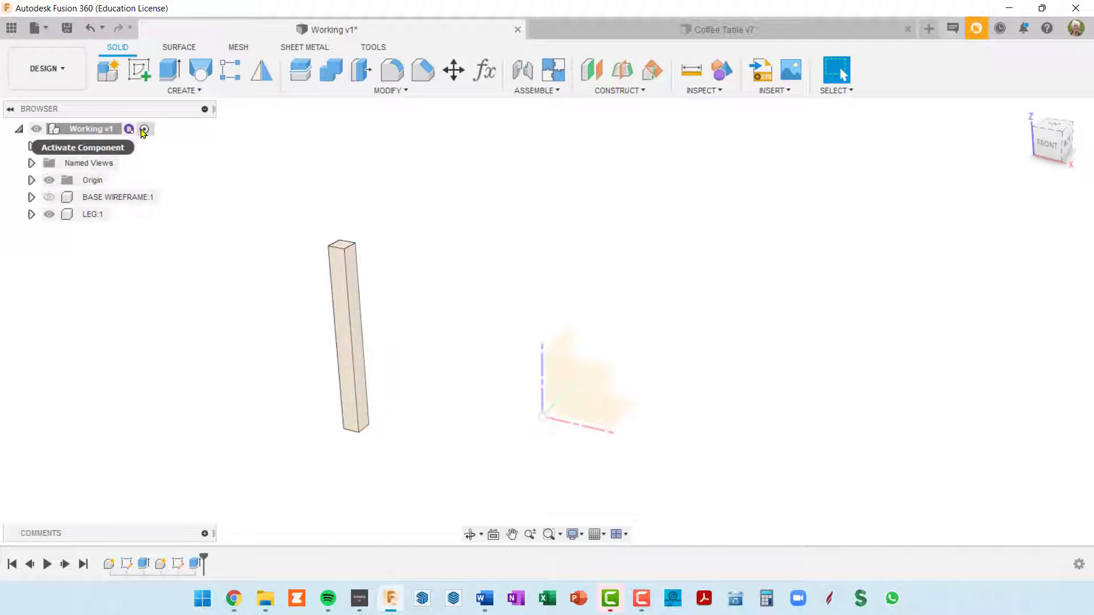
pyautogui.click(231, 71)
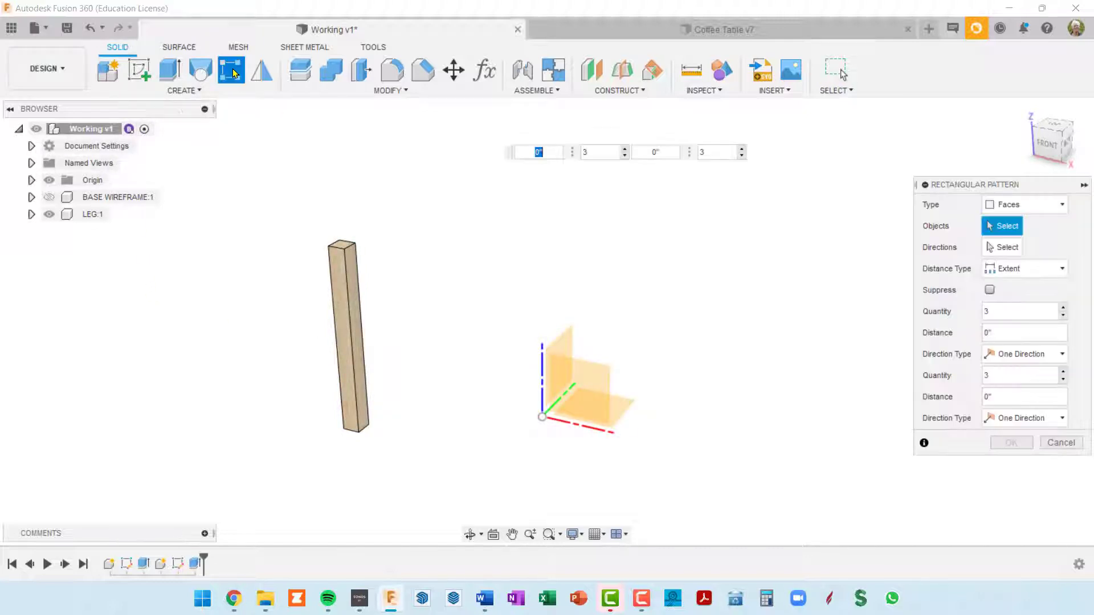
pyautogui.click(1063, 205)
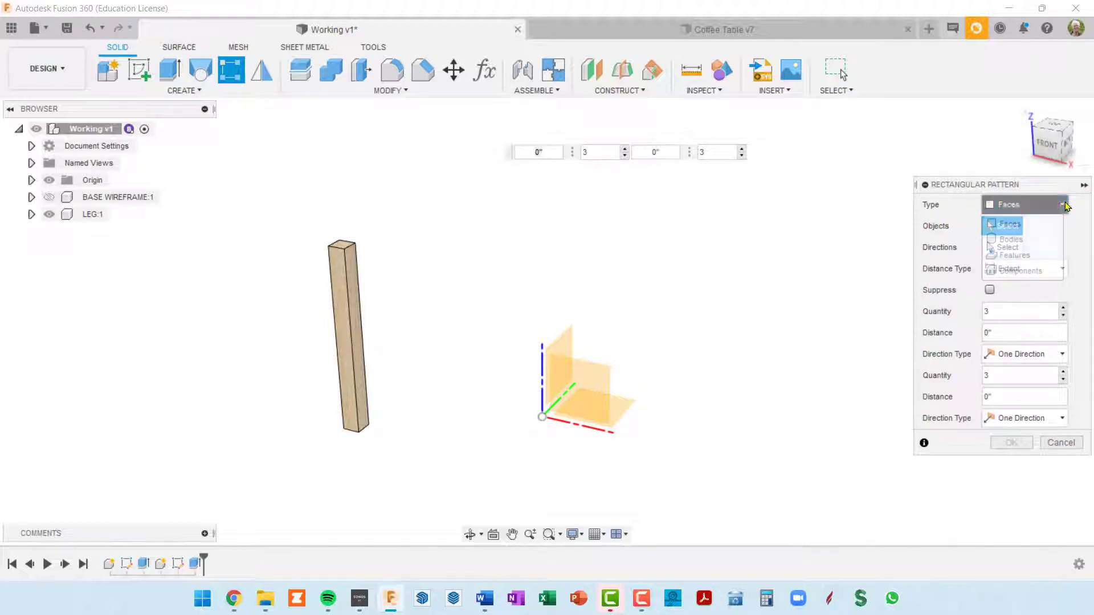
pyautogui.click(1066, 443)
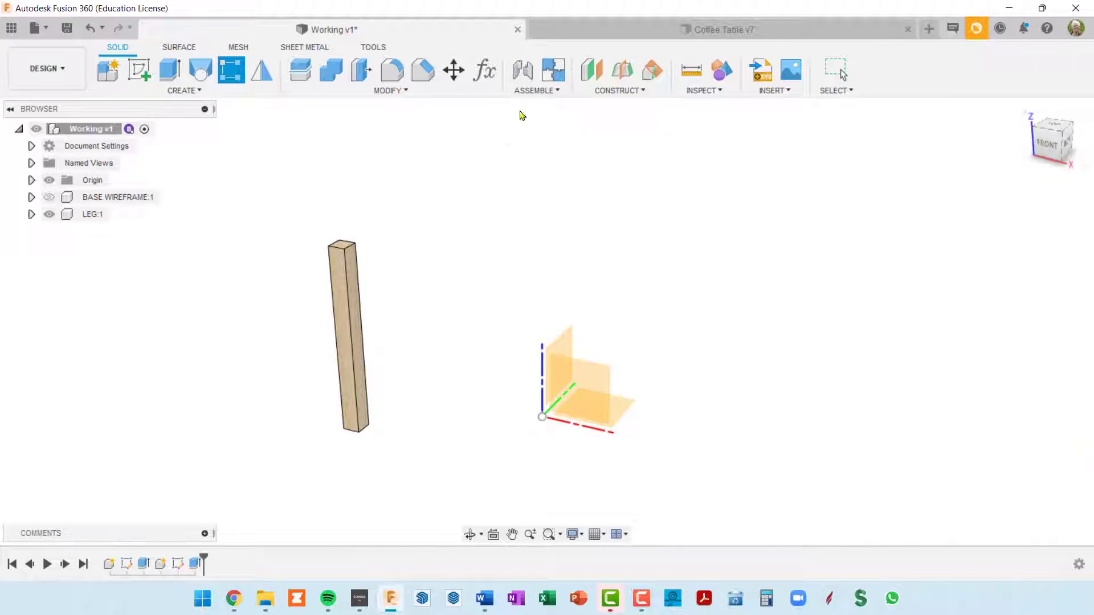
# Mirror the LEG component across the XZ origin plane to create the rear leg
pyautogui.click(261, 77)
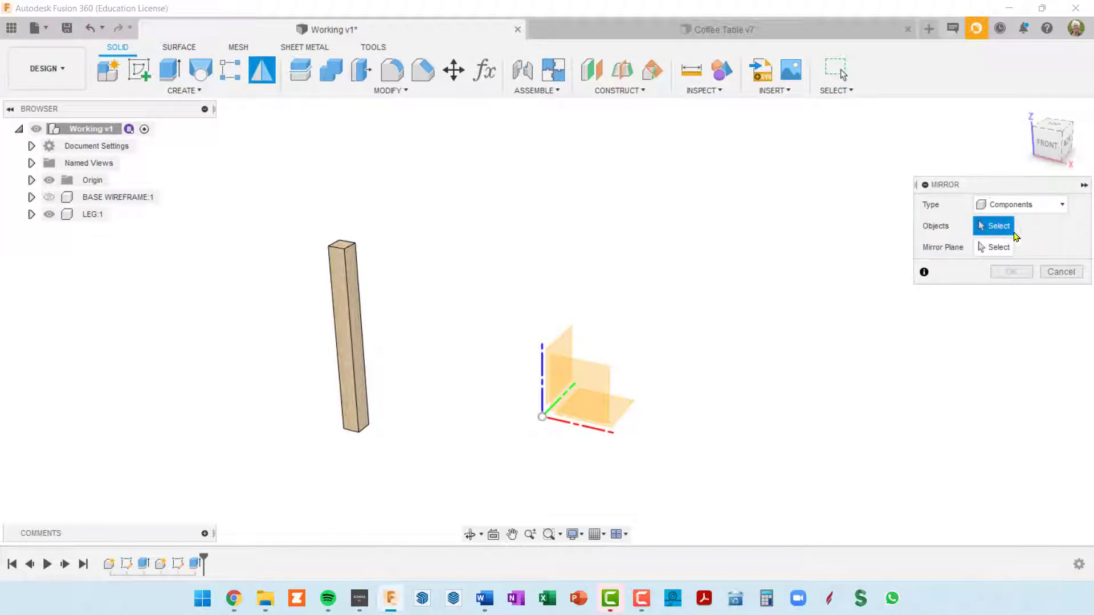
pyautogui.click(343, 348)
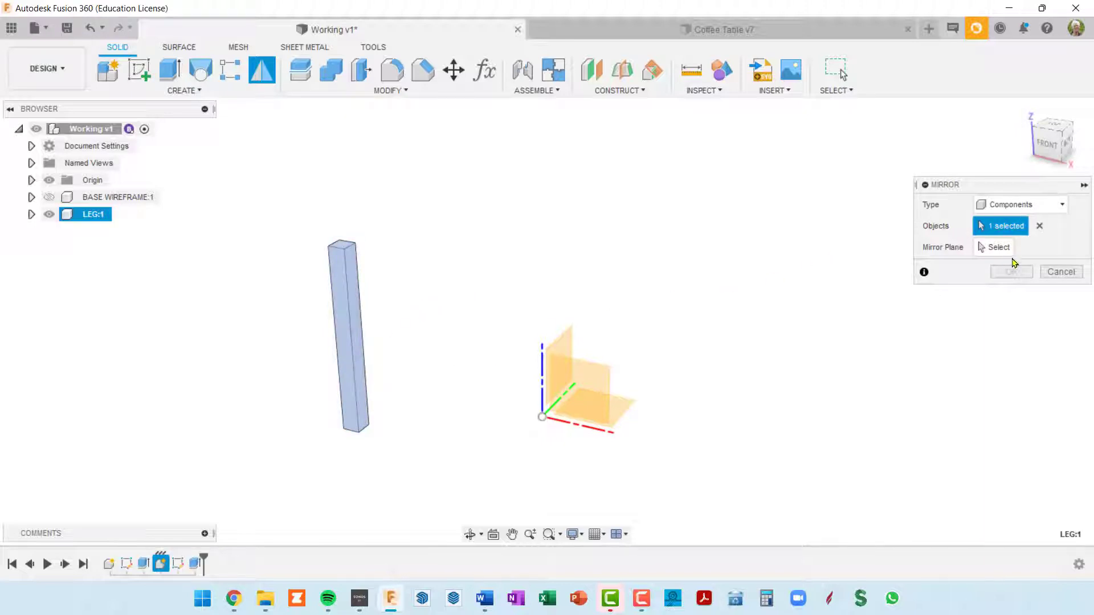
pyautogui.click(994, 249)
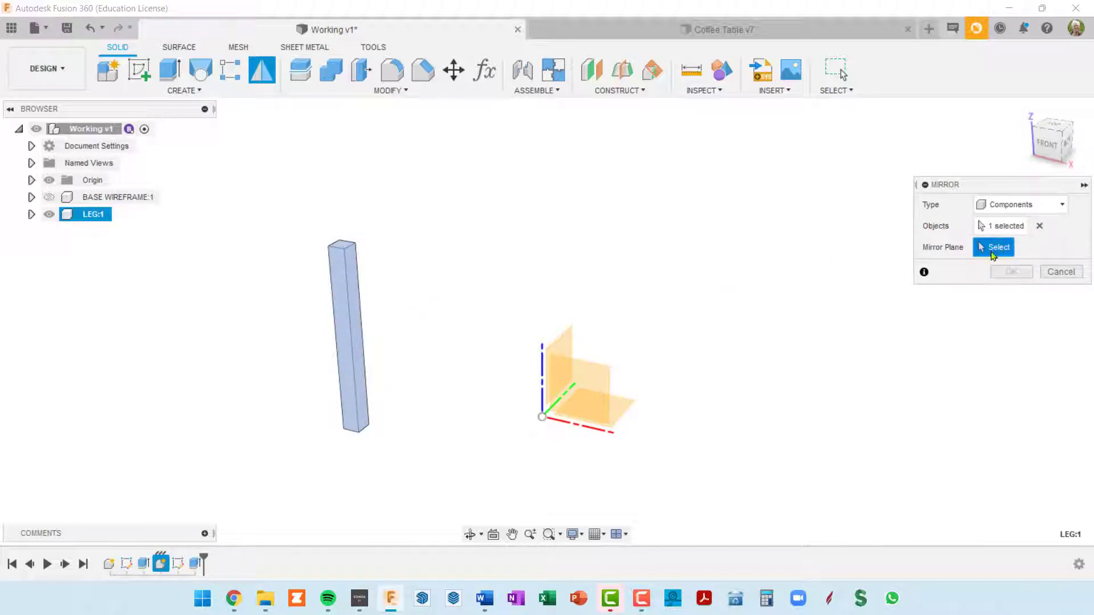
pyautogui.click(584, 387)
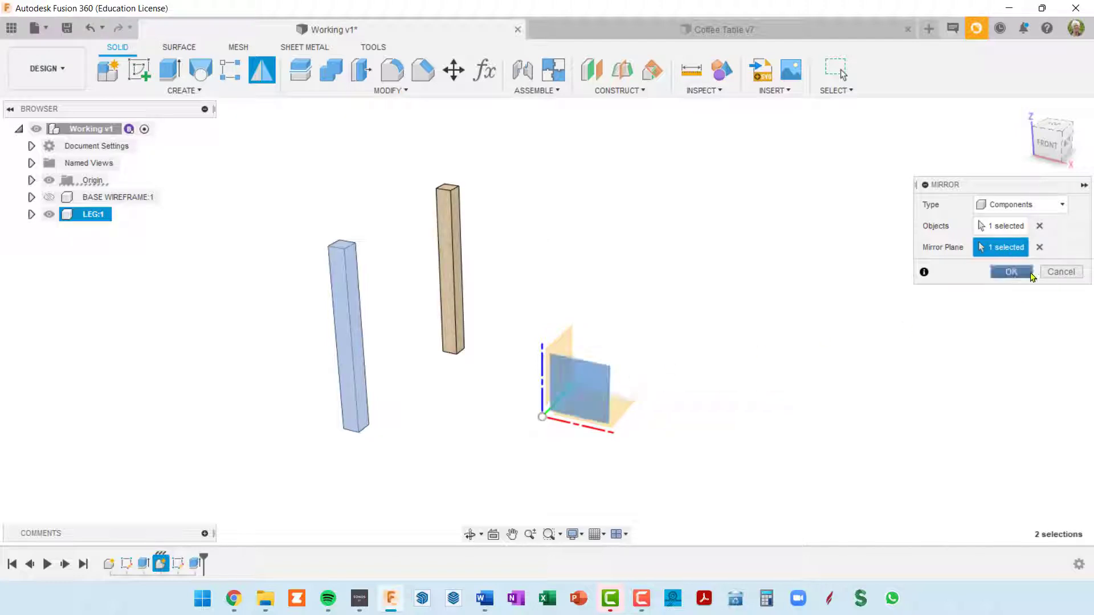
pyautogui.click(1011, 272)
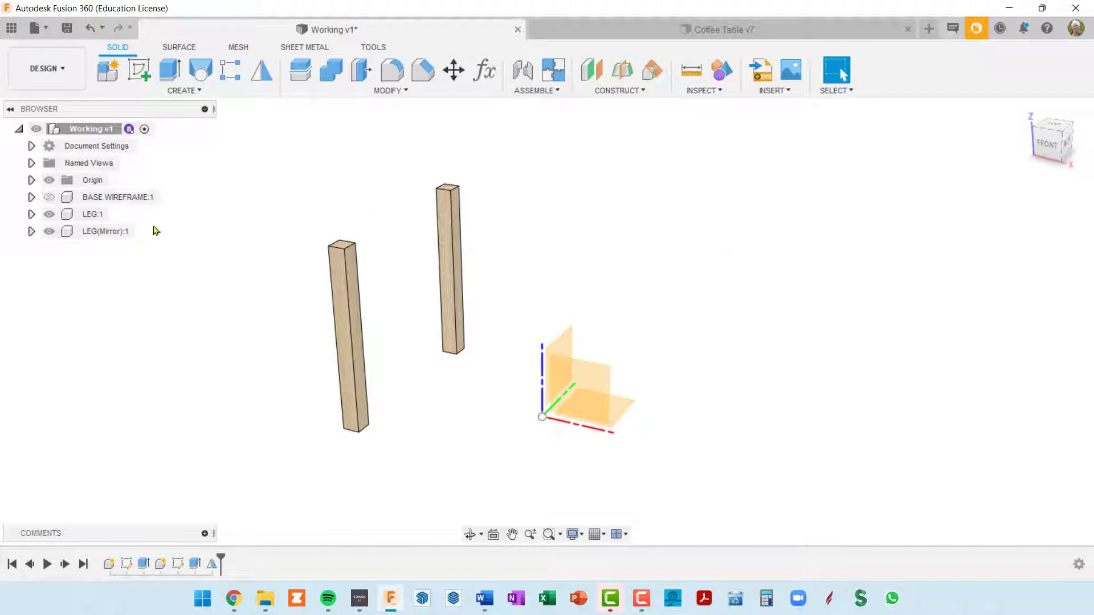
# Mirror the LEG and LEG(Mirror) components together across the YZ origin plane to create the opposite pair of legs
pyautogui.click(49, 197)
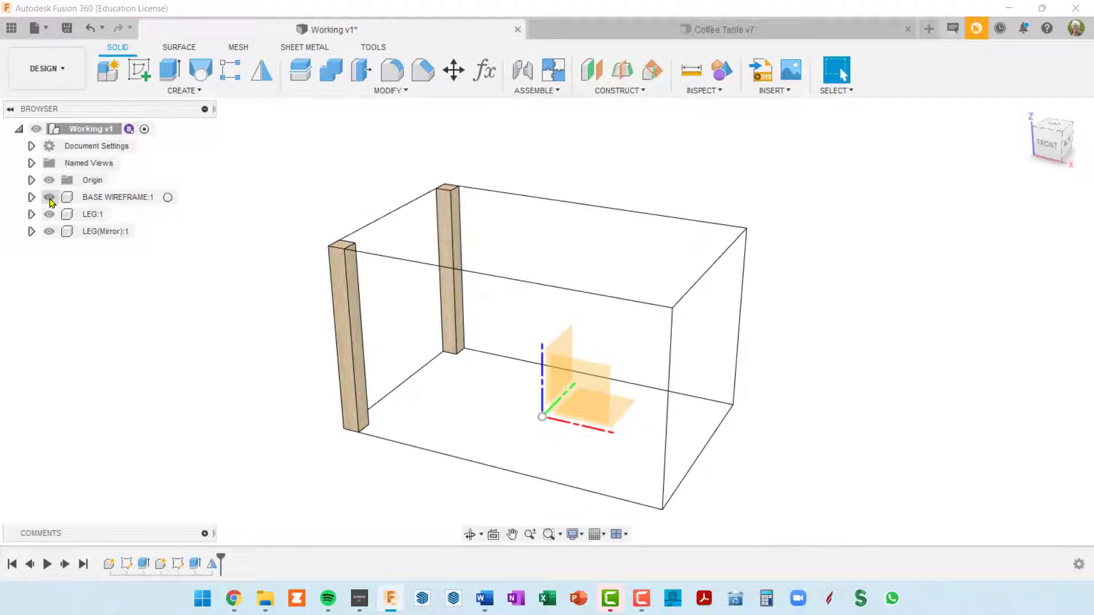
pyautogui.click(51, 200)
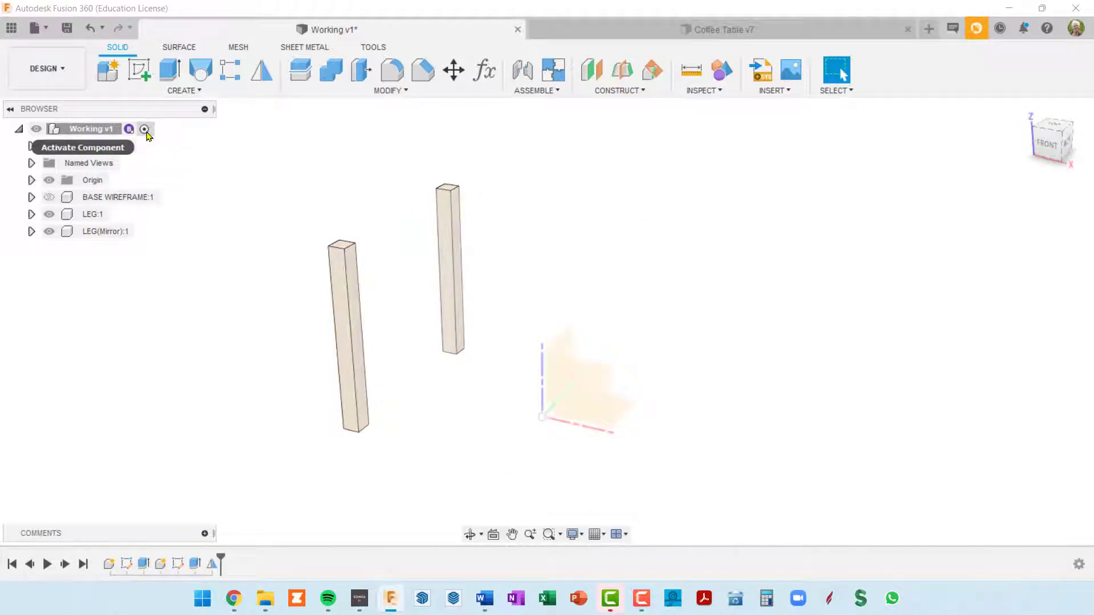
pyautogui.click(263, 73)
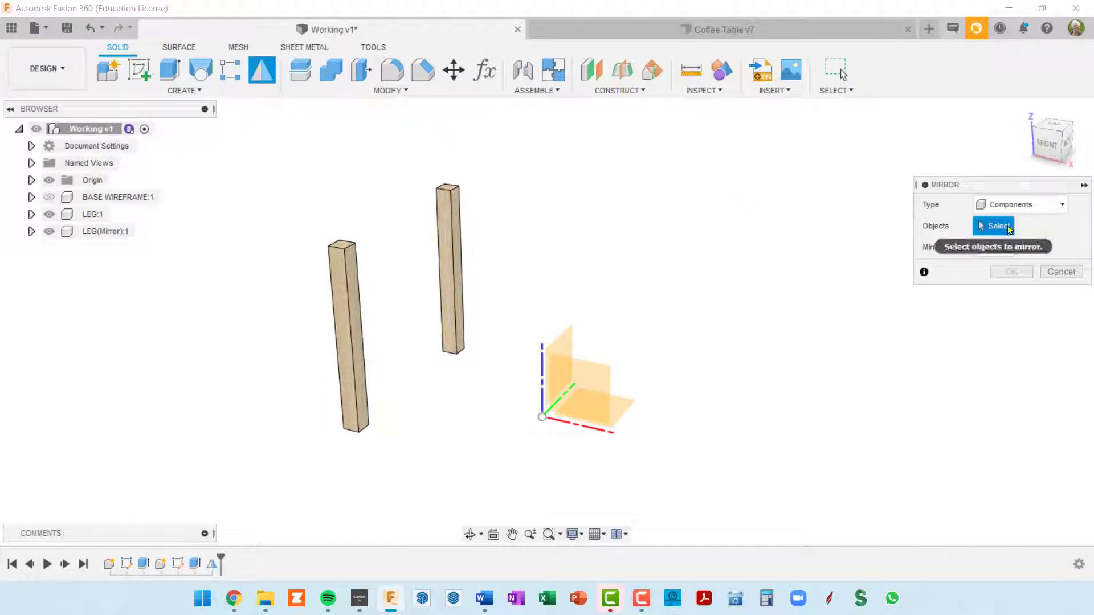
pyautogui.click(346, 317)
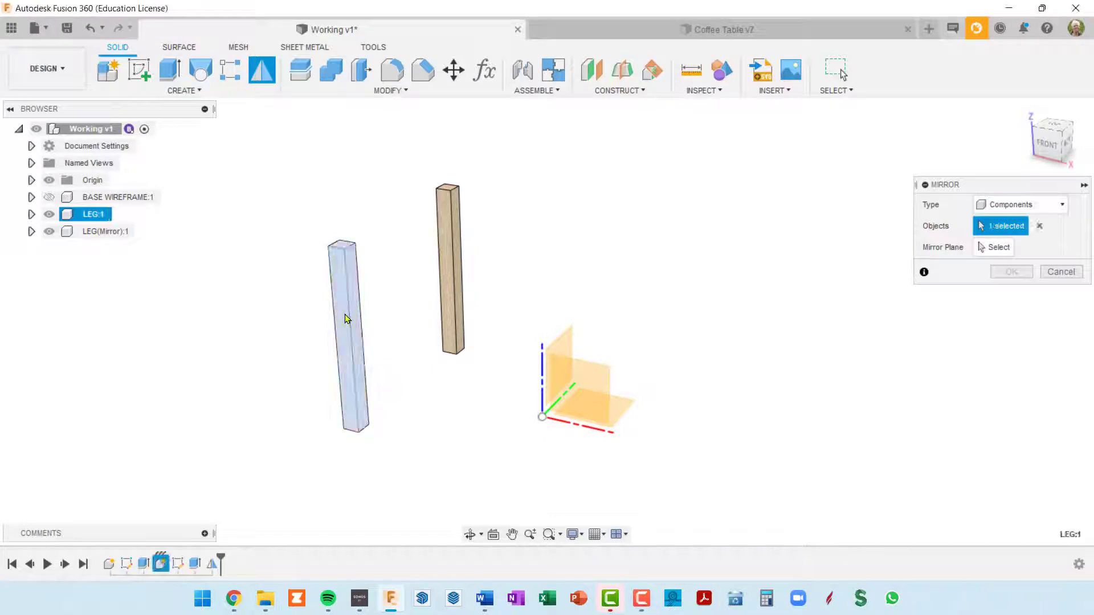
pyautogui.click(449, 253)
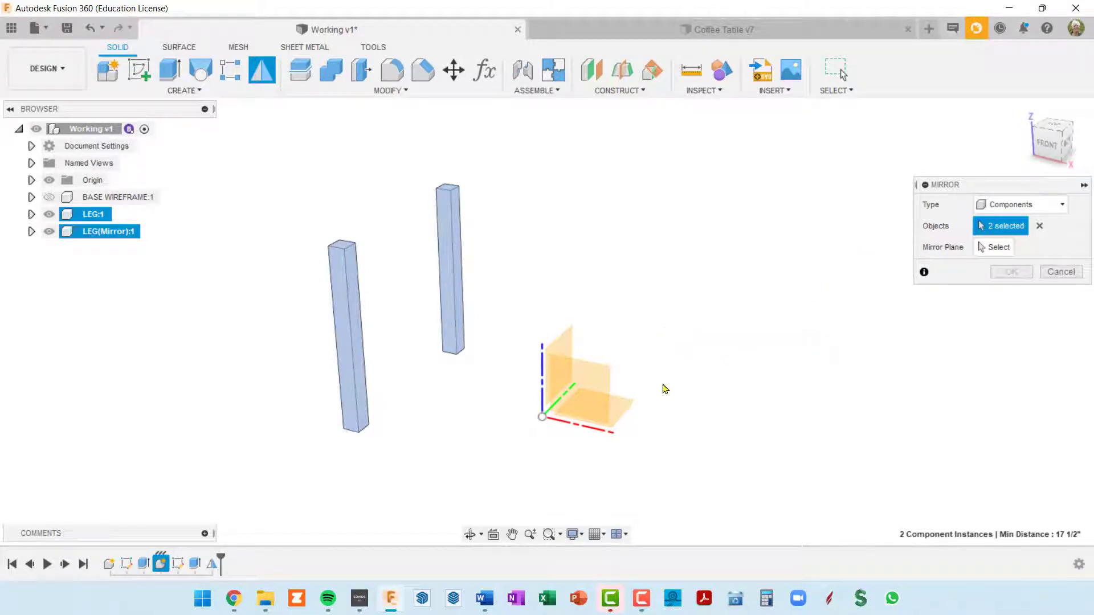
pyautogui.click(1006, 248)
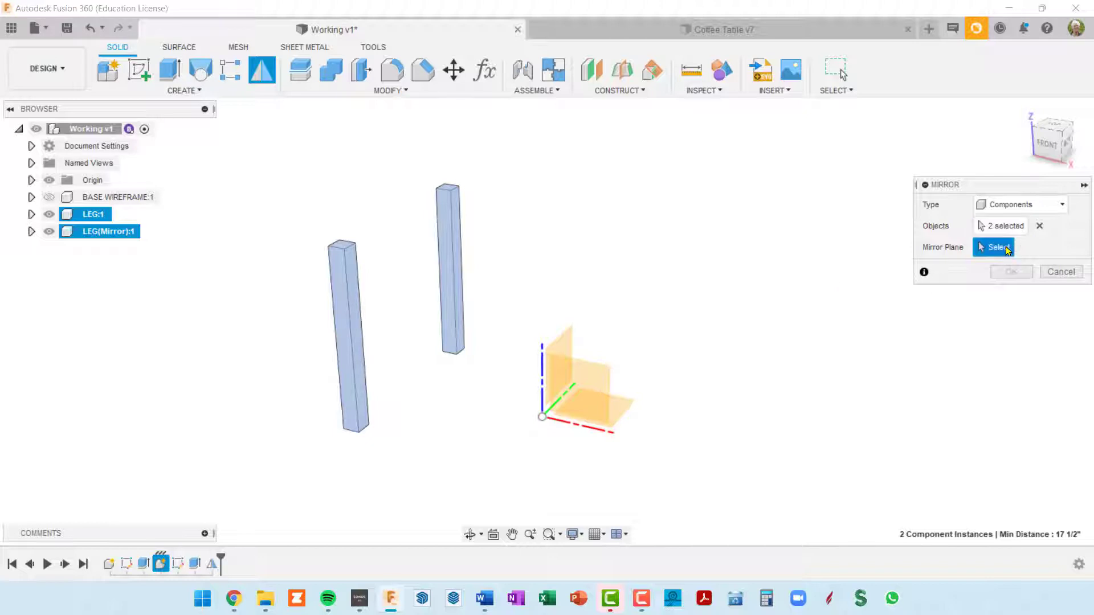
pyautogui.click(565, 346)
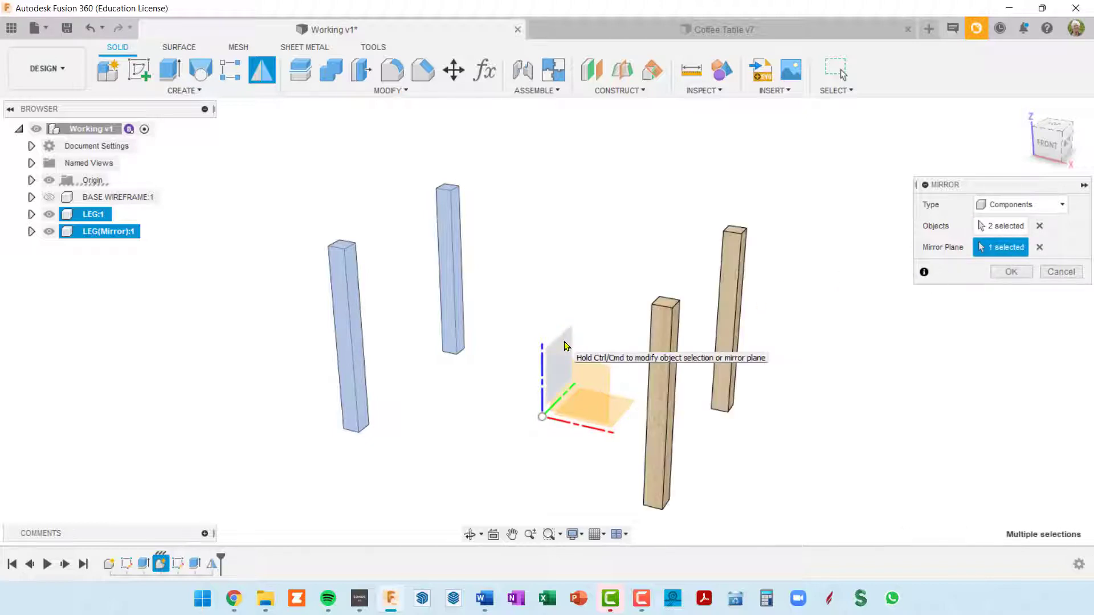
pyautogui.click(1009, 272)
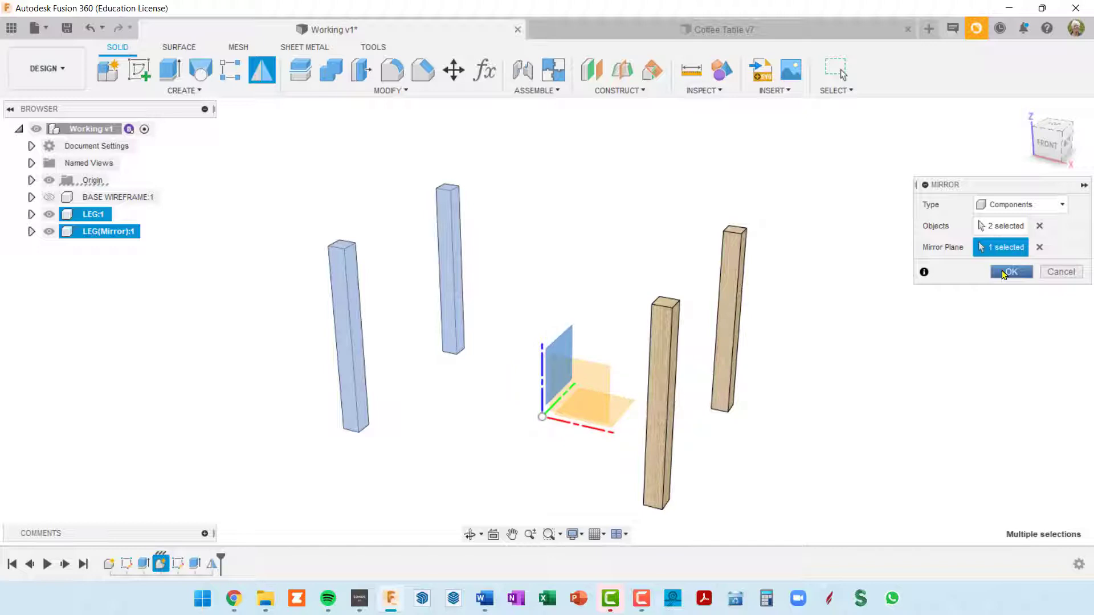
# Show the BASE WIREFRAME component and examine from several angles how the four legs fit its corners
pyautogui.click(49, 197)
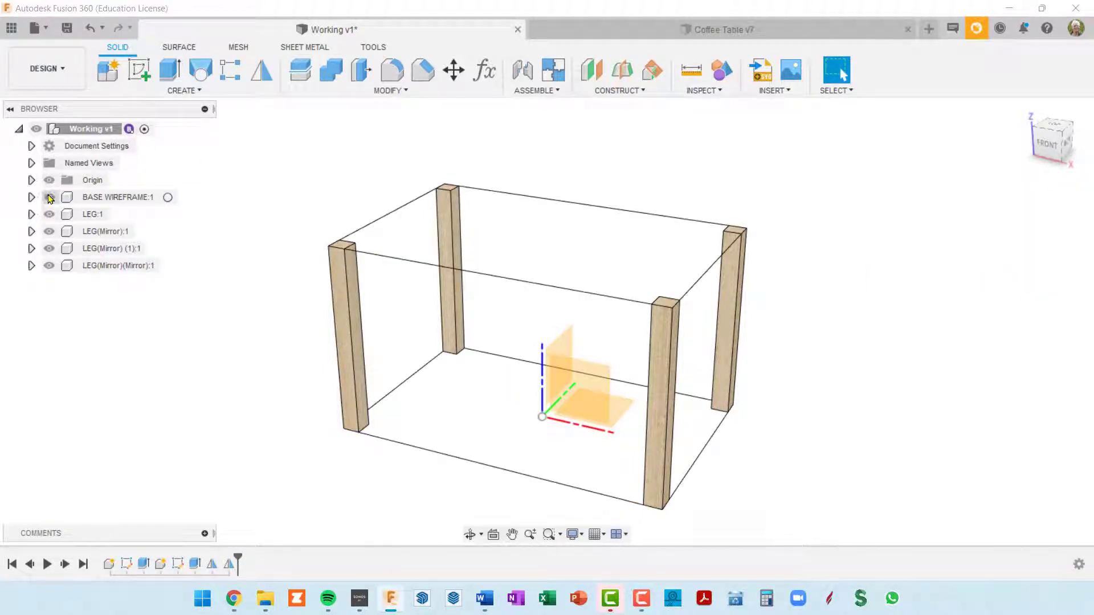
pyautogui.moveTo(699, 435); pyautogui.dragTo(722, 403, button='middle')
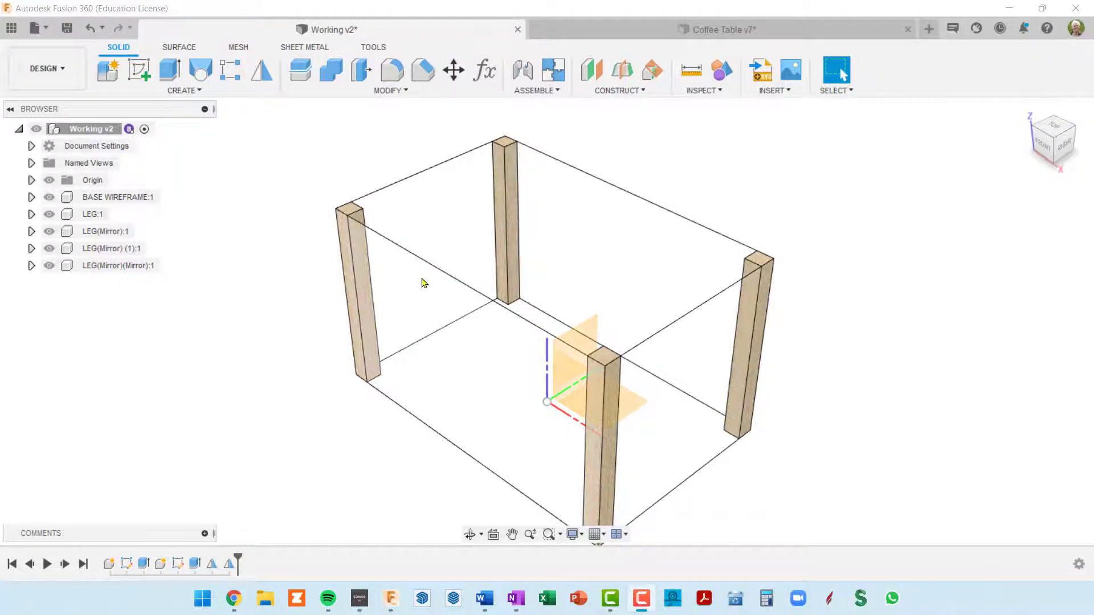
pyautogui.scroll(-2, 570, 364)
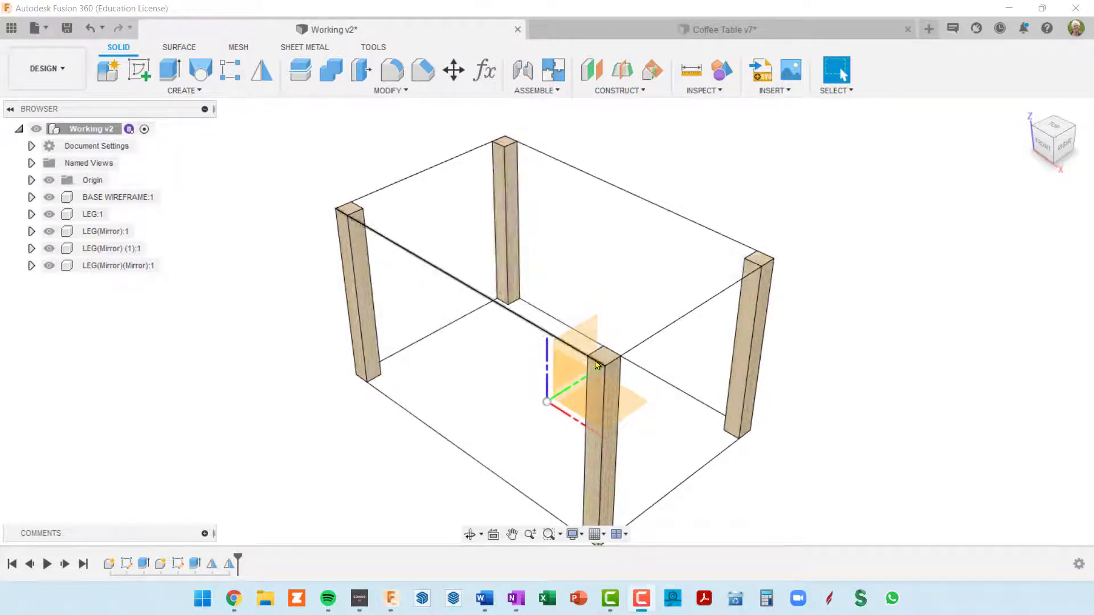
pyautogui.scroll(-2, 592, 362)
pyautogui.moveTo(581, 366)
pyautogui.keyDown('shift'); pyautogui.mouseDown(button='middle')
pyautogui.moveTo(627, 338)
pyautogui.moveTo(674, 327)
pyautogui.moveTo(694, 340)
pyautogui.moveTo(593, 339)
pyautogui.moveTo(582, 388)
pyautogui.mouseUp(button='middle'); pyautogui.keyUp('shift')
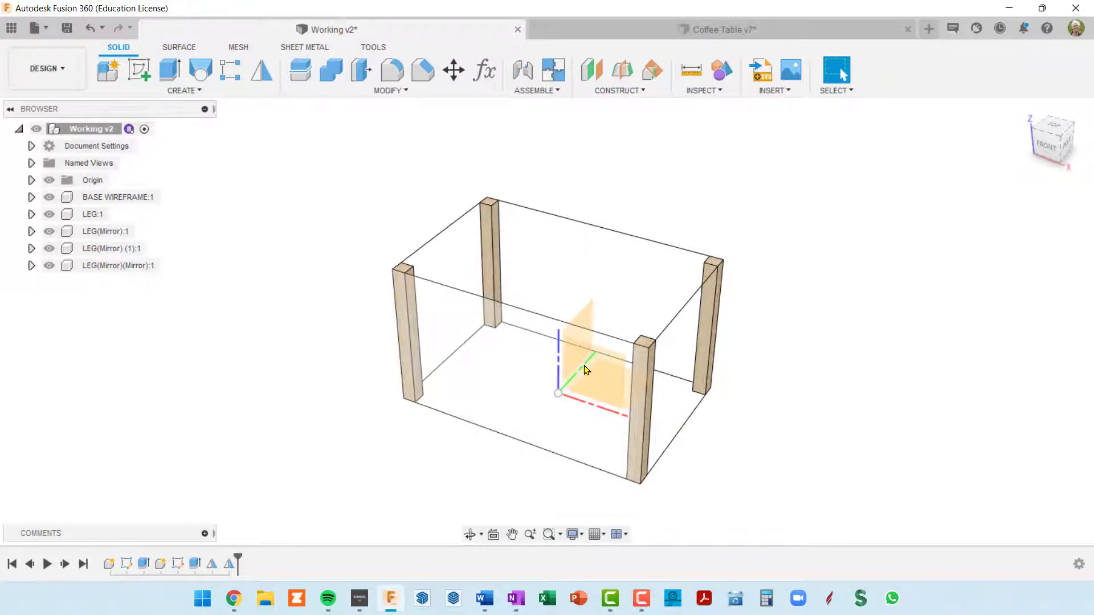
pyautogui.rightClick(586, 370)
pyautogui.press('Escape')
pyautogui.keyDown('shift'); pyautogui.moveTo(617, 380); pyautogui.dragTo(555, 369, button='middle'); pyautogui.keyUp('shift')
pyautogui.moveTo(588, 328); pyautogui.dragTo(602, 354, button='middle')
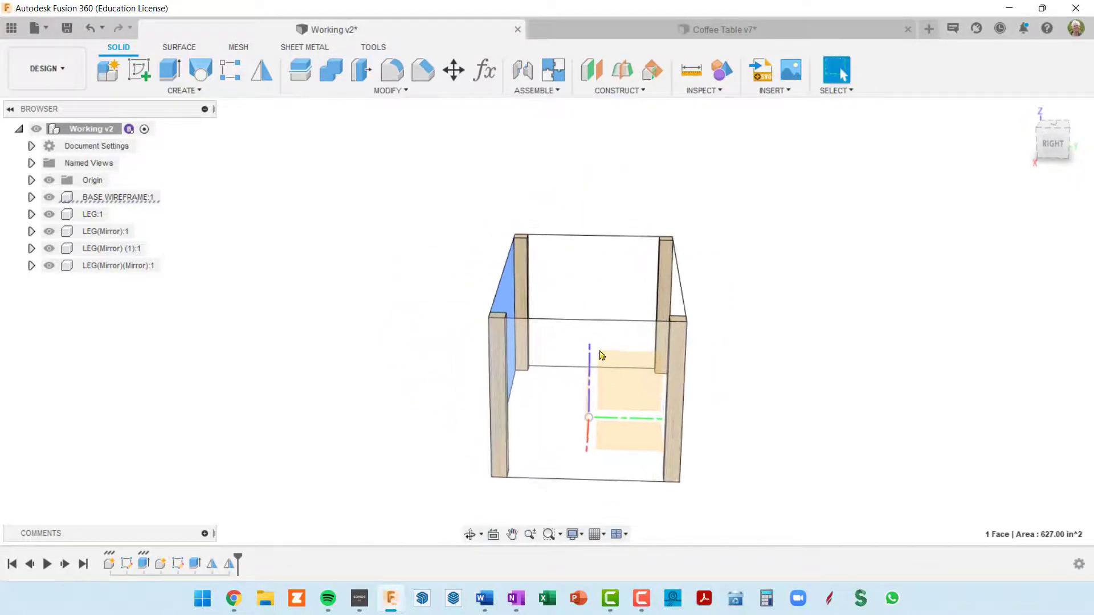
# Hide the BASE WIREFRAME component and locate the selected long side face's body in the browser
pyautogui.click(32, 197)
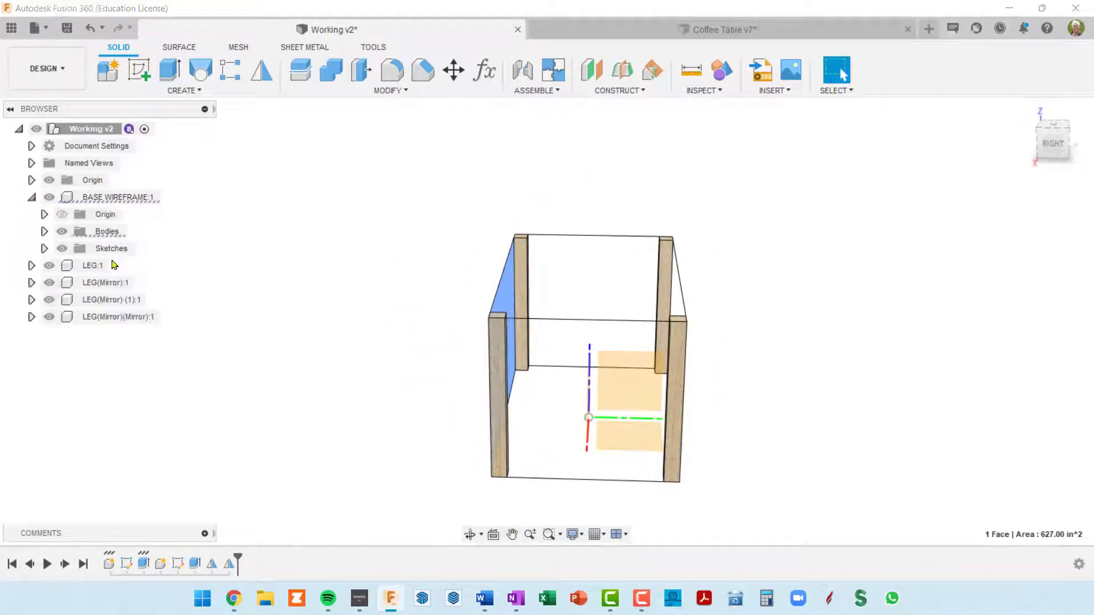
pyautogui.moveTo(593, 434)
pyautogui.keyDown('shift'); pyautogui.mouseDown(button='middle')
pyautogui.moveTo(642, 424)
pyautogui.moveTo(627, 430)
pyautogui.mouseUp(button='middle'); pyautogui.keyUp('shift')
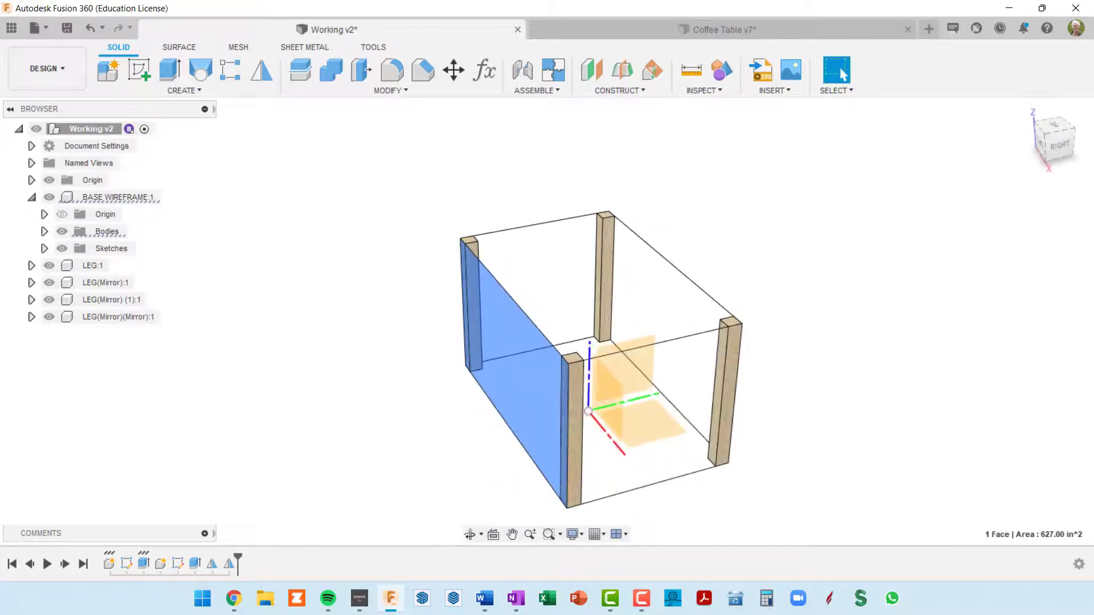
pyautogui.click(49, 197)
pyautogui.click(31, 197)
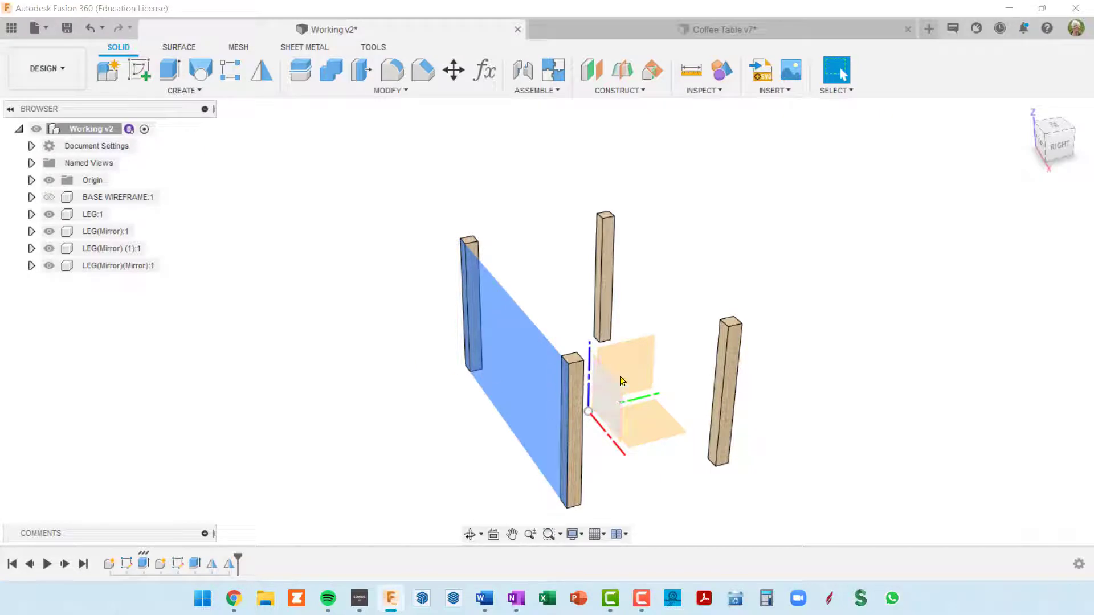
pyautogui.rightClick(638, 362)
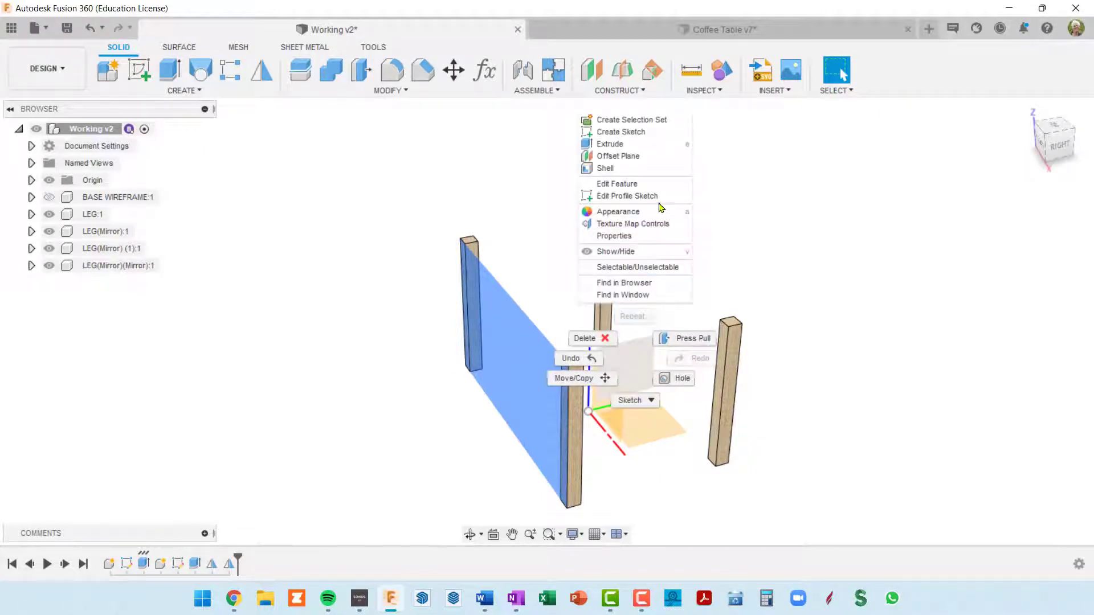
pyautogui.click(640, 284)
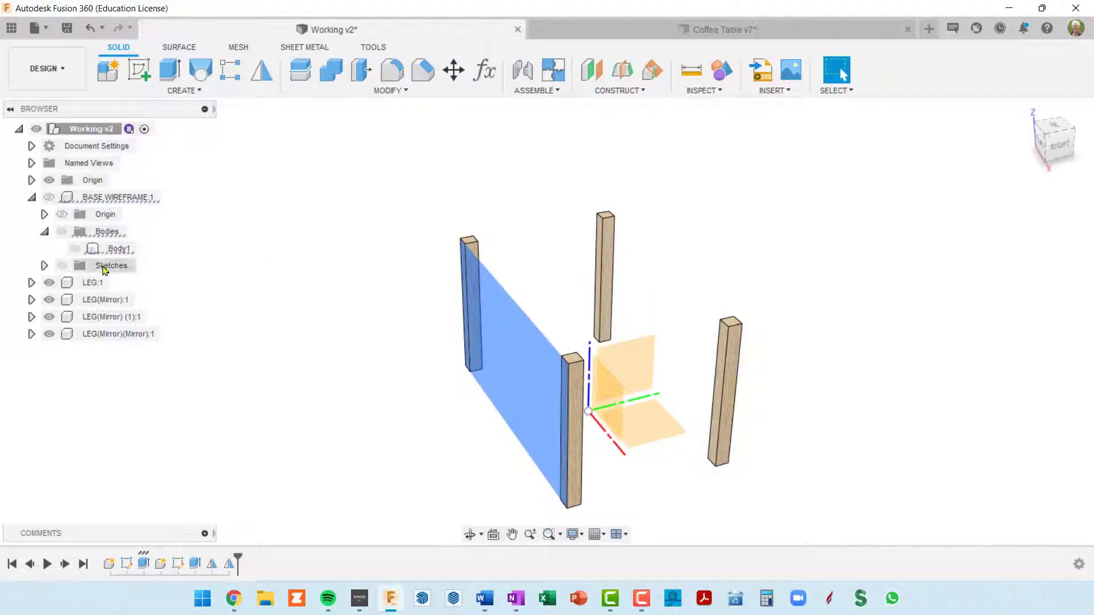
# Hide the top-level origin planes and inspect the four legs from several angles
pyautogui.click(52, 182)
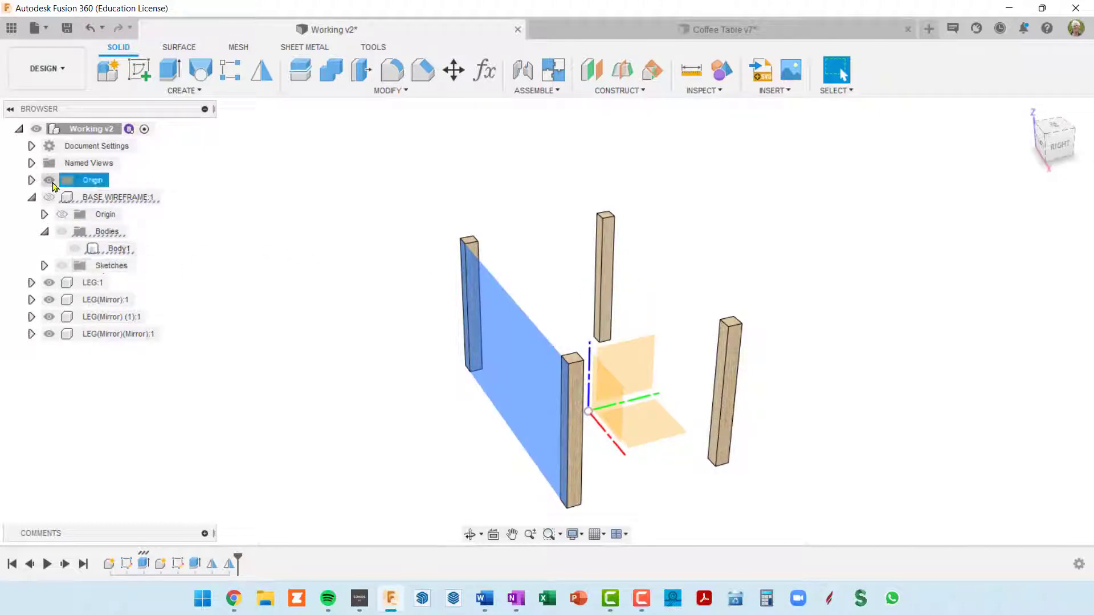
pyautogui.click(50, 181)
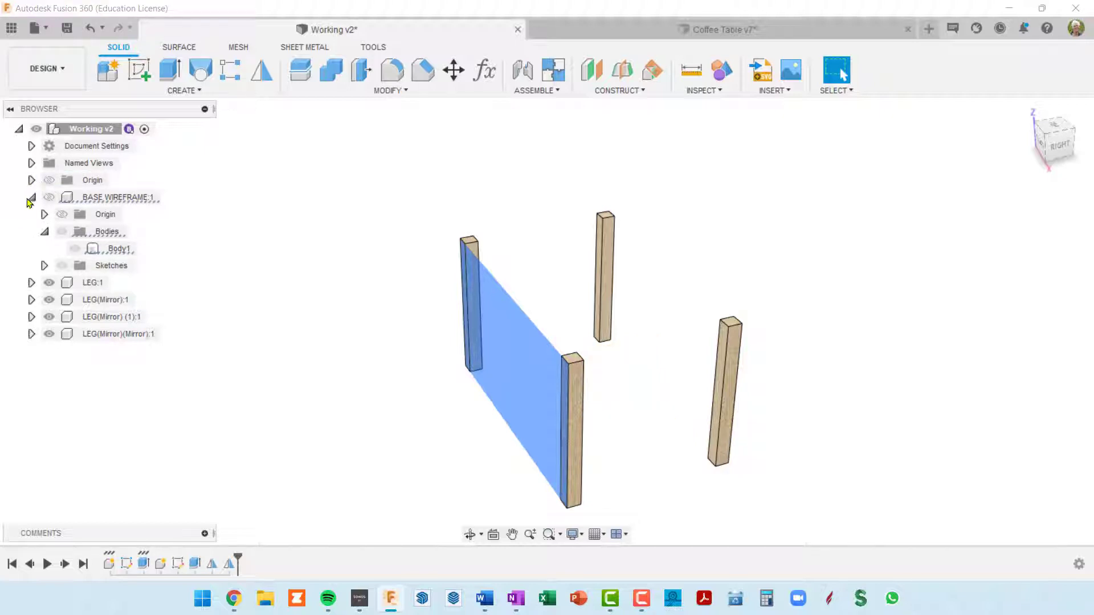
pyautogui.moveTo(798, 303); pyautogui.dragTo(912, 257, button='middle')
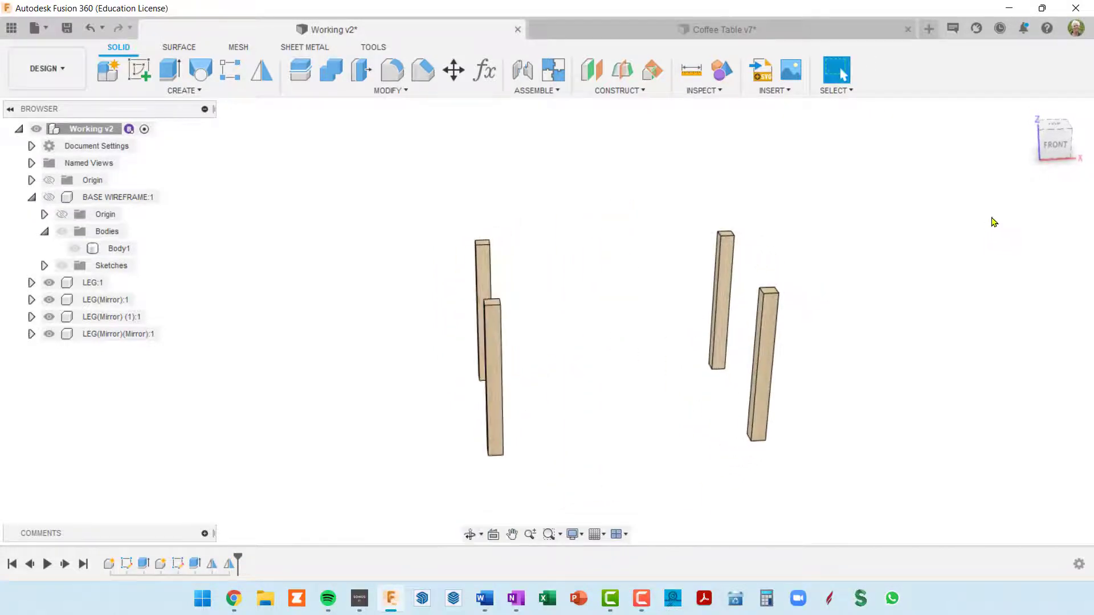
pyautogui.keyDown('shift'); pyautogui.moveTo(994, 221); pyautogui.dragTo(991, 166, button='middle'); pyautogui.keyUp('shift')
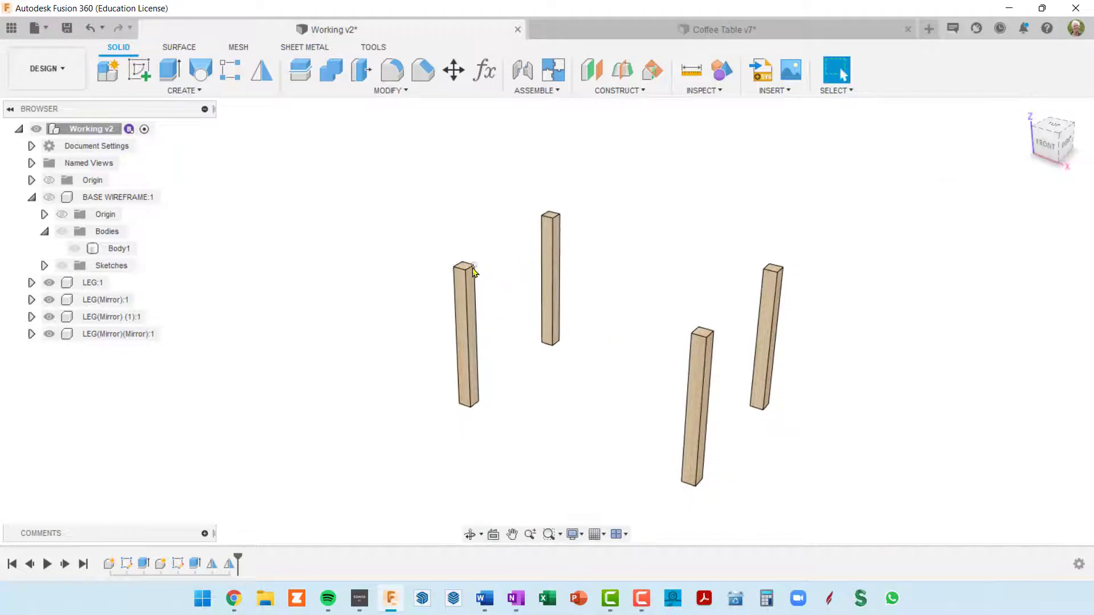
pyautogui.scroll(5, 477, 278)
pyautogui.keyDown('shift'); pyautogui.moveTo(483, 288); pyautogui.dragTo(598, 280, button='middle'); pyautogui.keyUp('shift')
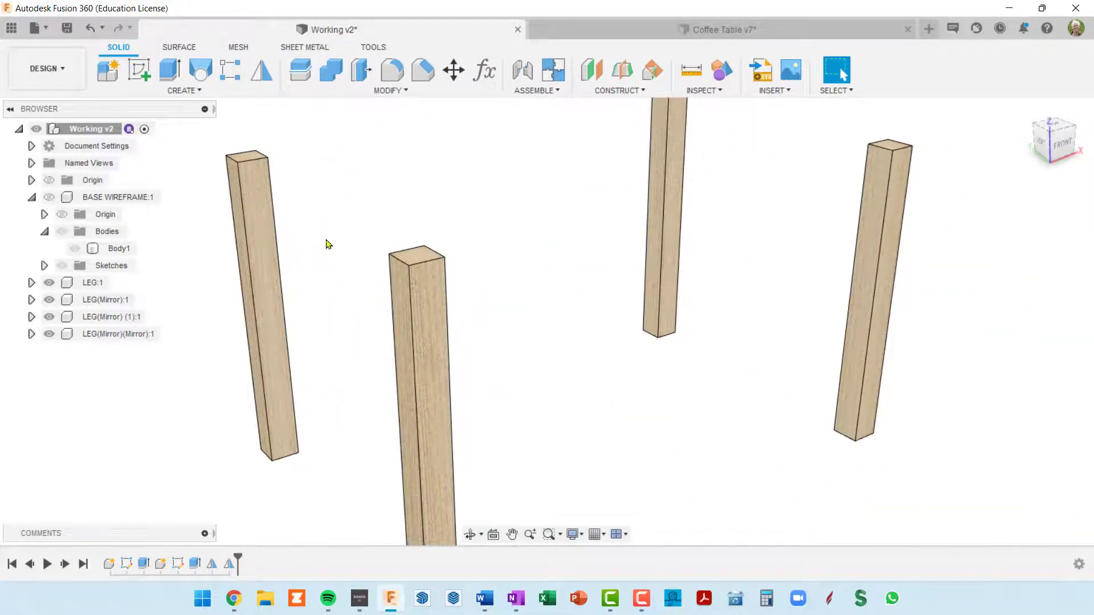
pyautogui.scroll(-3, 336, 257)
pyautogui.moveTo(337, 258); pyautogui.dragTo(376, 254, button='middle')
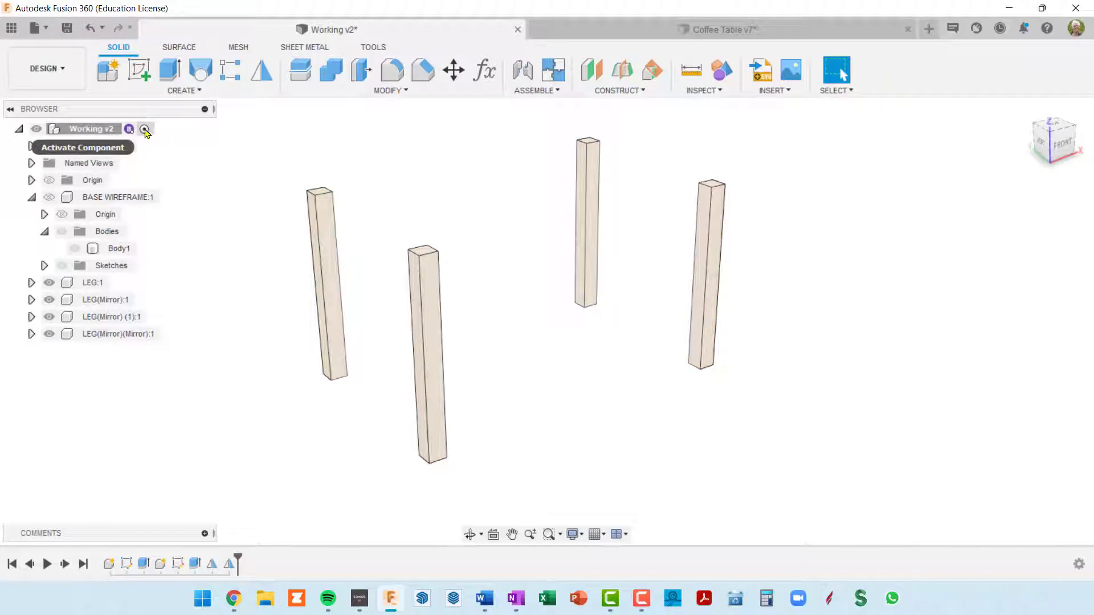
# Create and activate a new internal standard component named STRETCHER under the top-level assembly
pyautogui.click(112, 75)
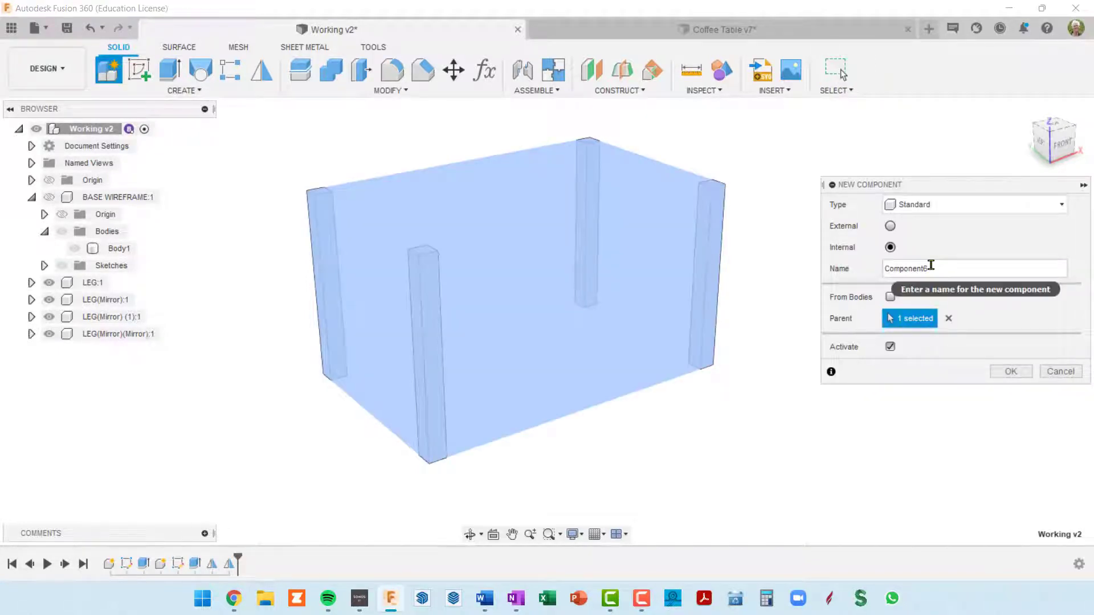
pyautogui.doubleClick(880, 270)
pyautogui.write('STERTCHER')
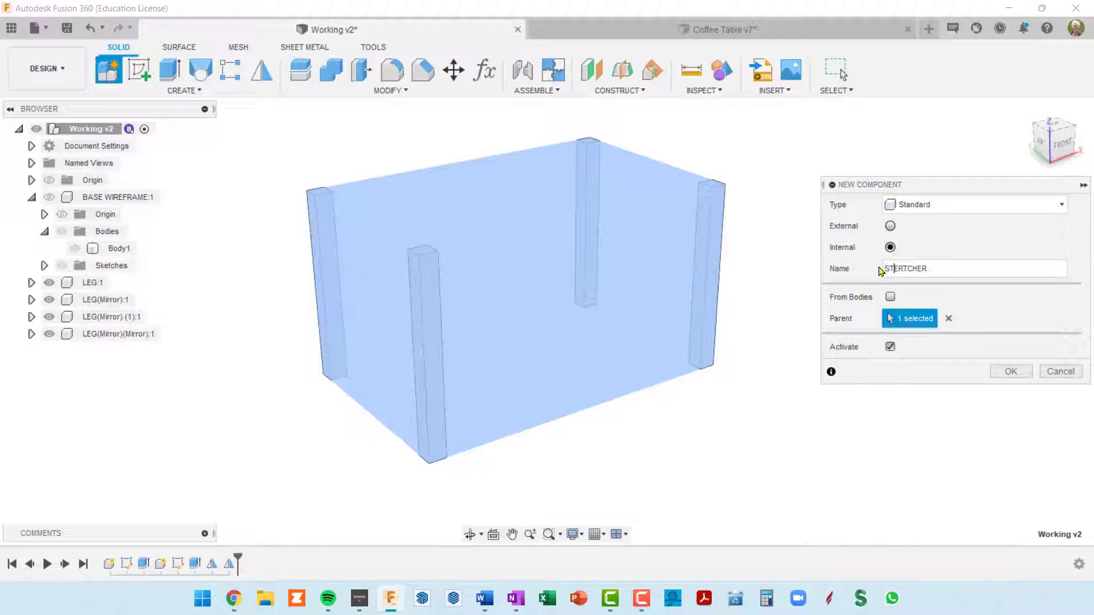
pyautogui.press('Delete')
pyautogui.write('E')
pyautogui.press('Return')
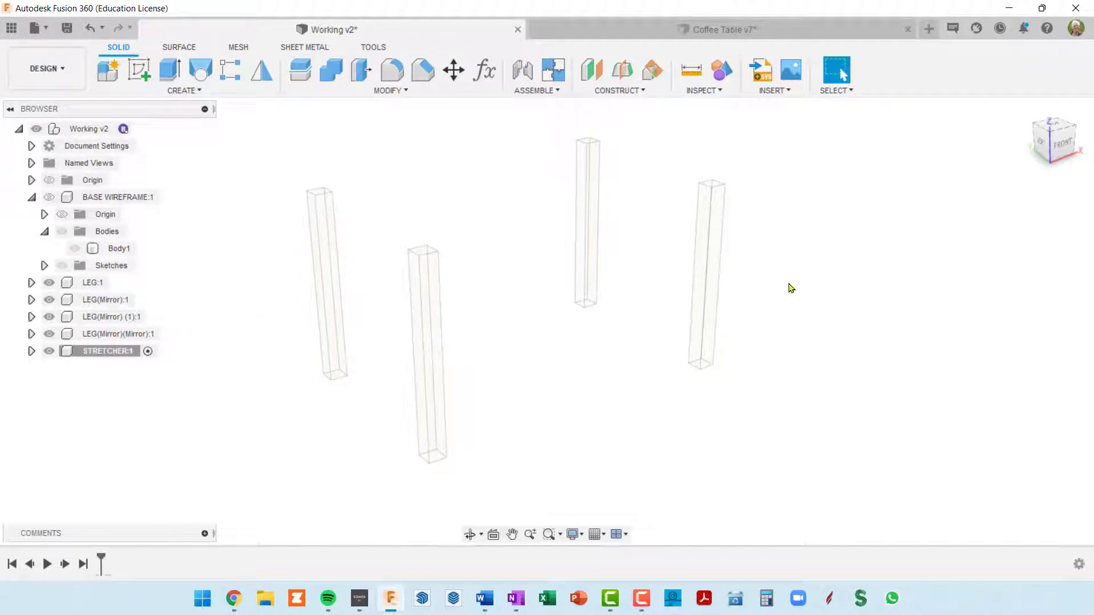
# Open the Parameters table, reposition it and narrow the window and columns so all columns through Comments fit
pyautogui.hotkey('shift', 'p')
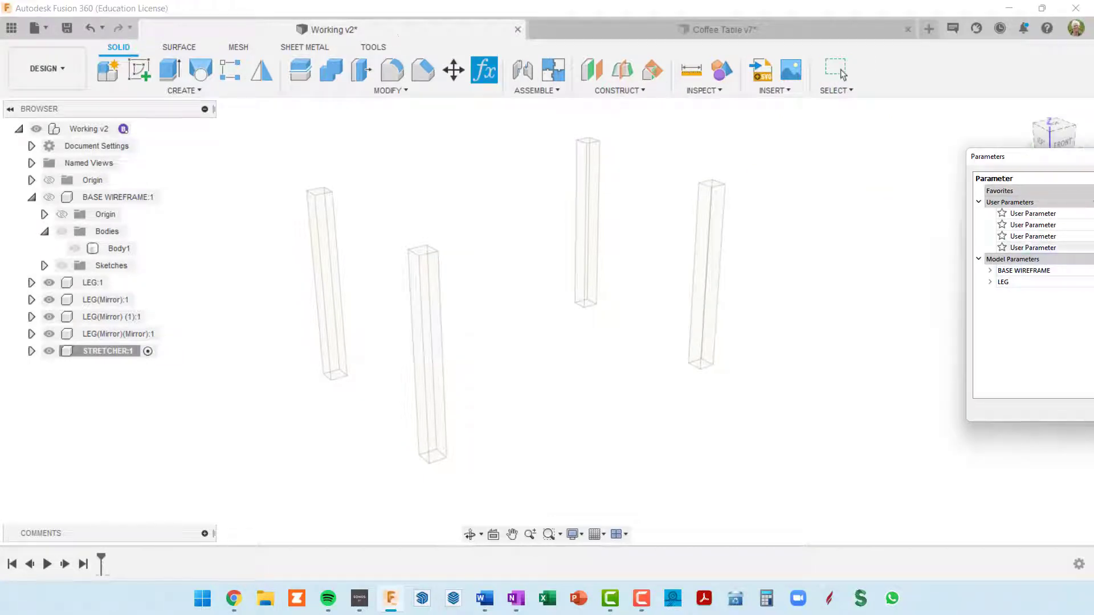
pyautogui.moveTo(1046, 157); pyautogui.dragTo(319, 139)
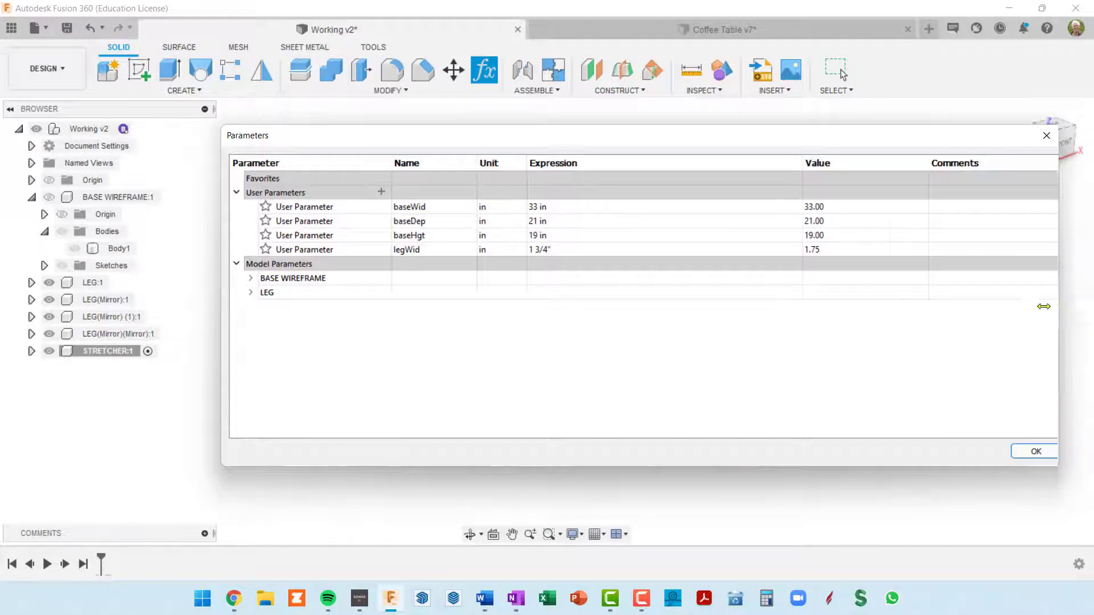
pyautogui.moveTo(1076, 303); pyautogui.dragTo(761, 301)
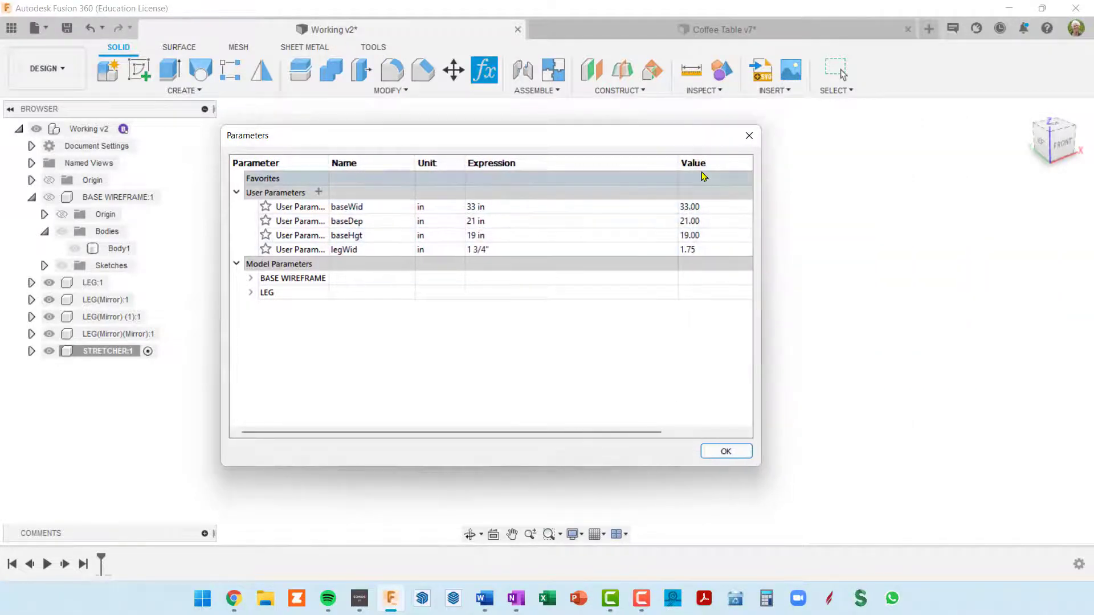
pyautogui.moveTo(675, 164); pyautogui.dragTo(564, 164)
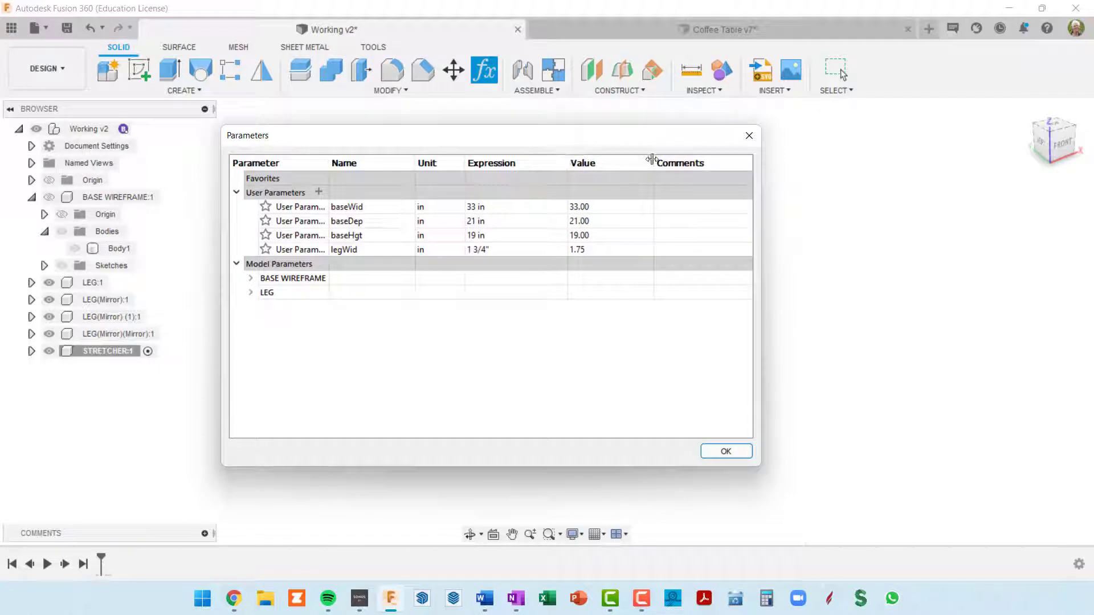
pyautogui.moveTo(653, 160); pyautogui.dragTo(622, 159)
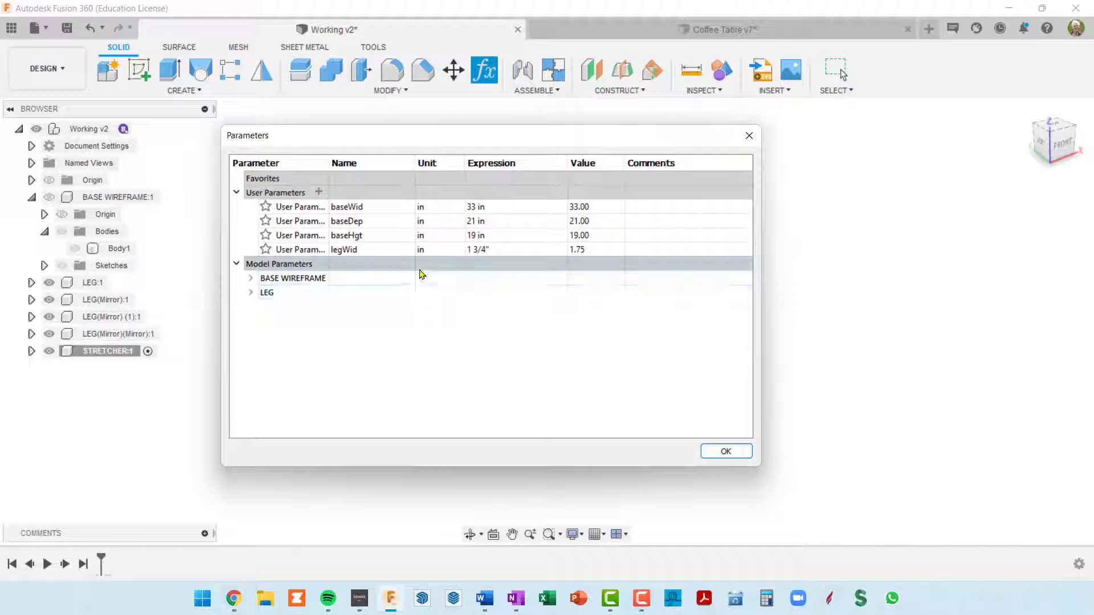
# Add a user parameter named apronWid in inches with the expression 2.5
pyautogui.click(318, 192)
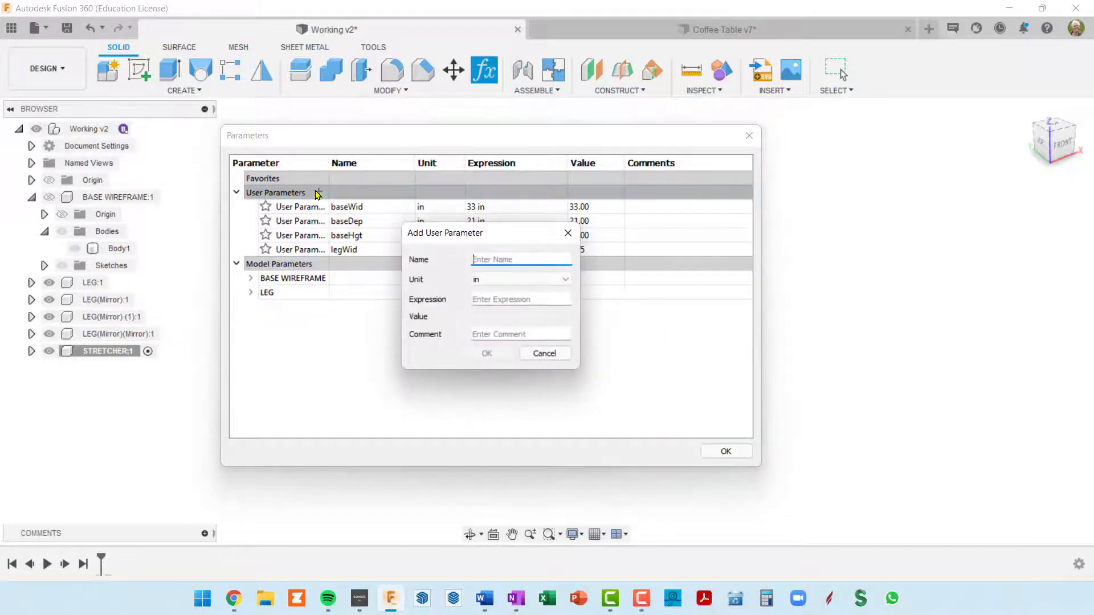
pyautogui.write('apronWid')
pyautogui.press('Tab')
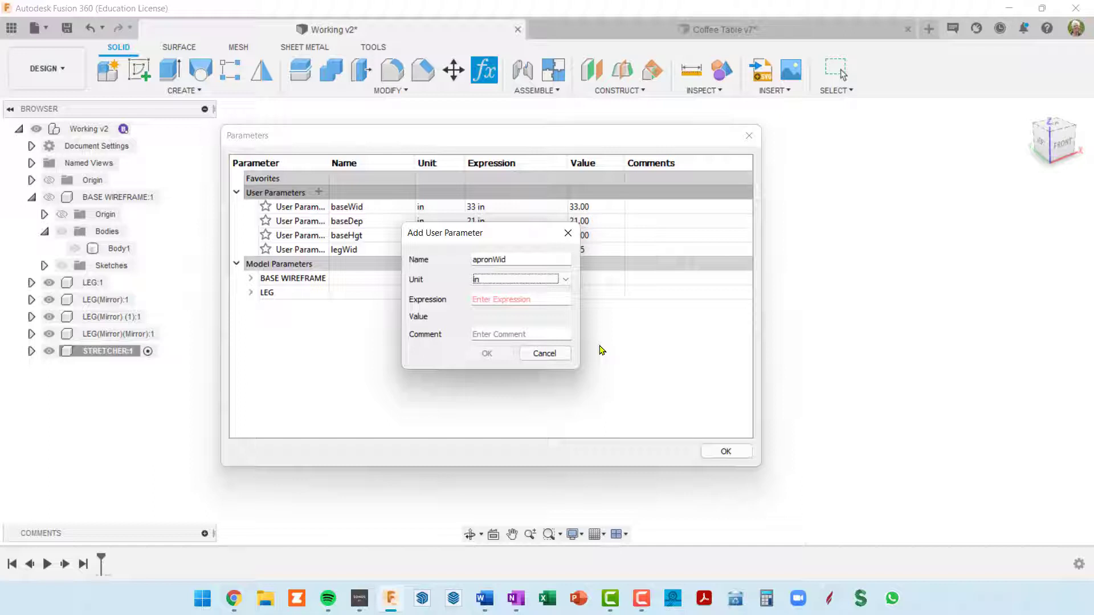
pyautogui.press('Tab')
pyautogui.write('2.')
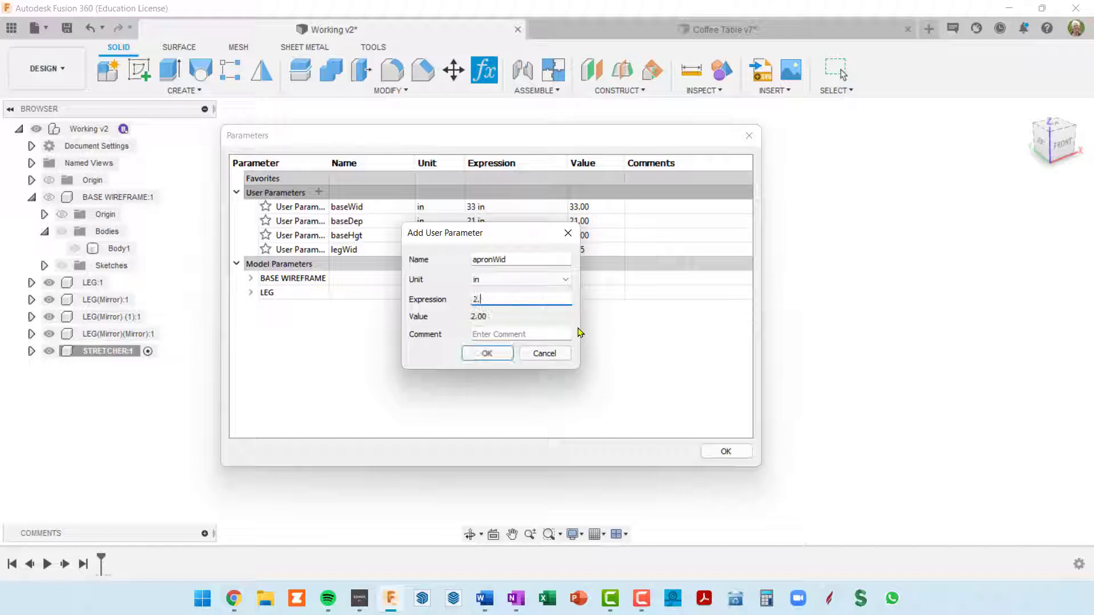
pyautogui.write('5')
pyautogui.click(504, 353)
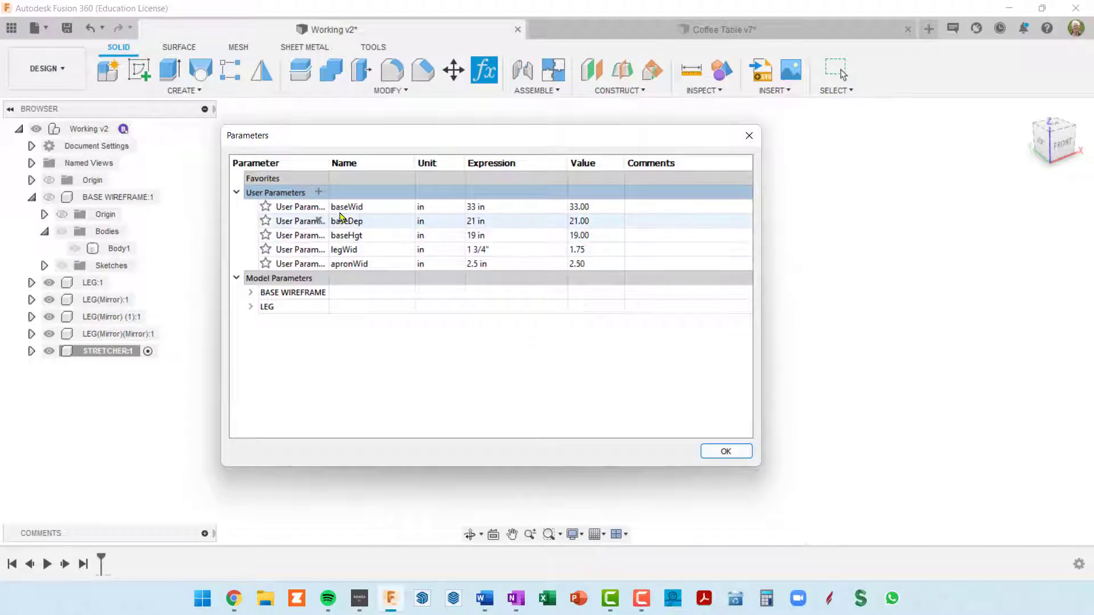
# Add a user parameter named apronDep in inches with the expression 1, and close the Parameters table
pyautogui.click(318, 194)
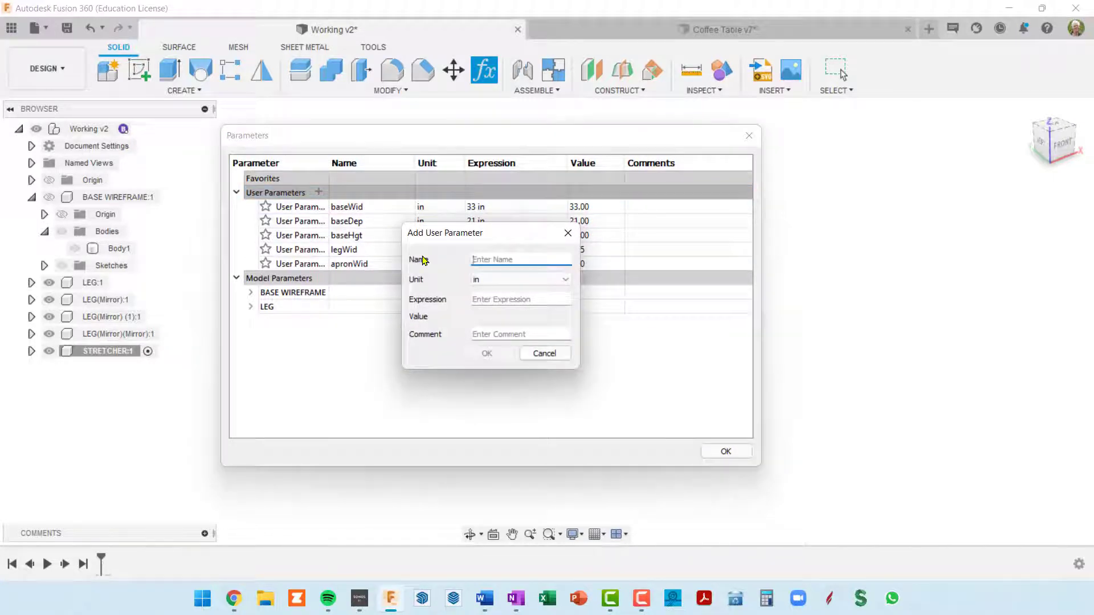
pyautogui.write('apron')
pyautogui.press('Tab')
pyautogui.press('Tab')
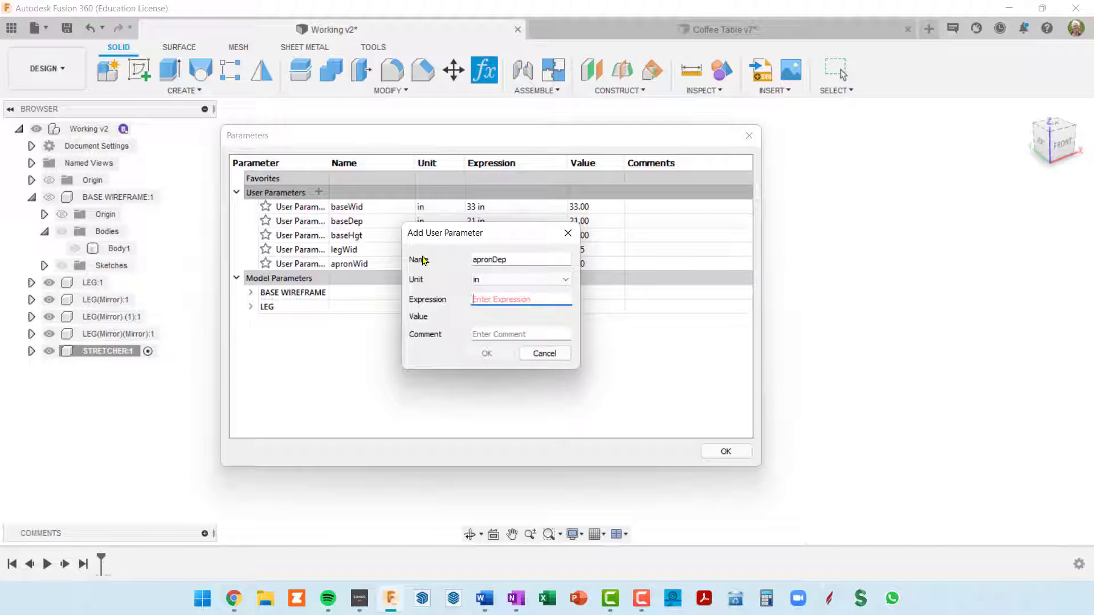
pyautogui.write('1')
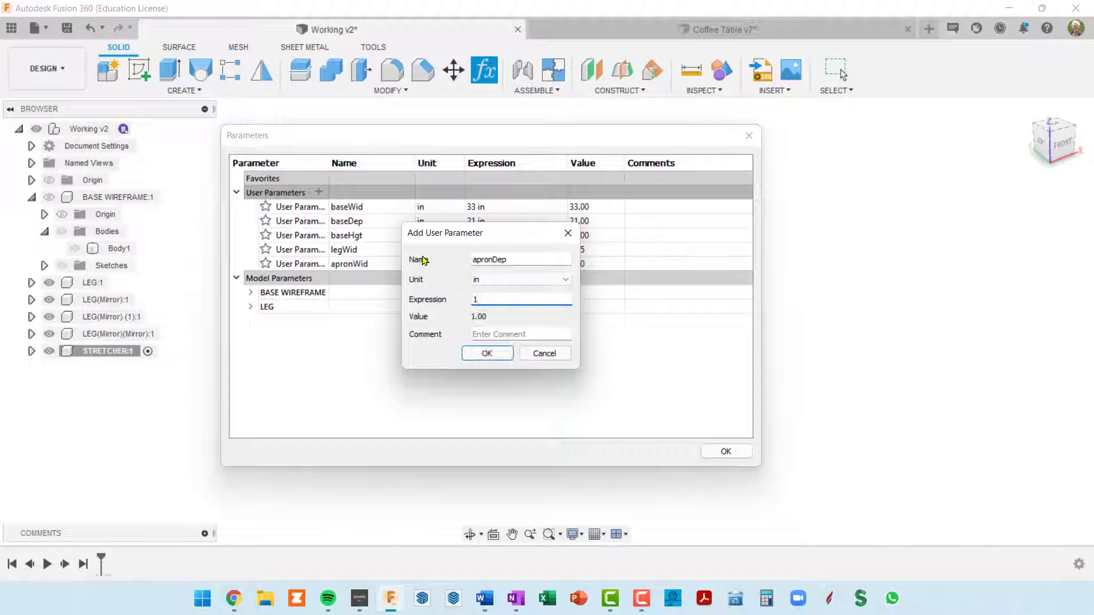
pyautogui.click(487, 353)
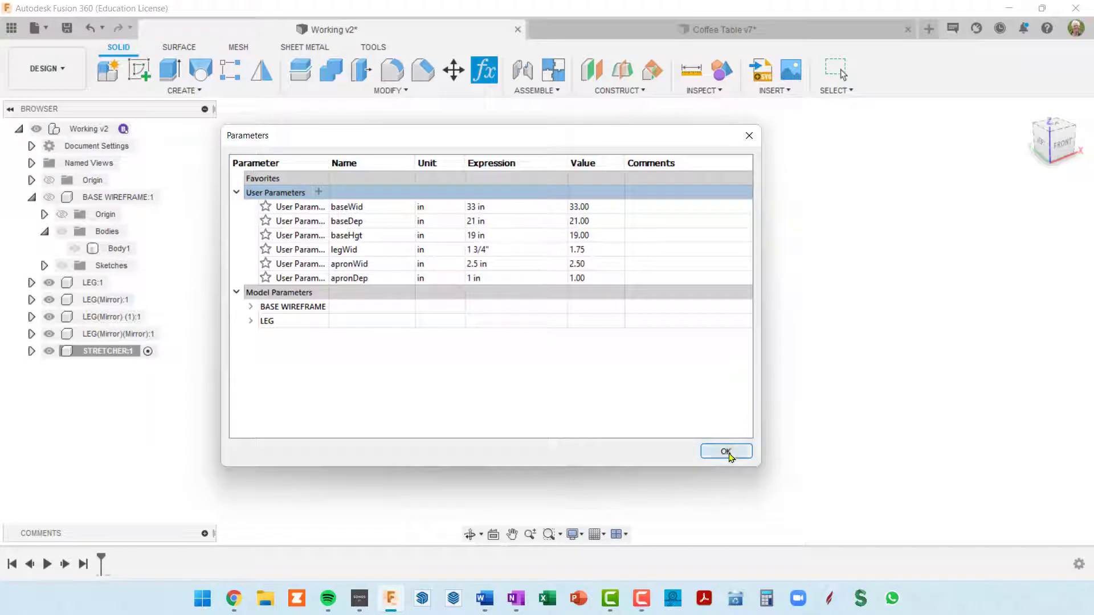
pyautogui.click(726, 451)
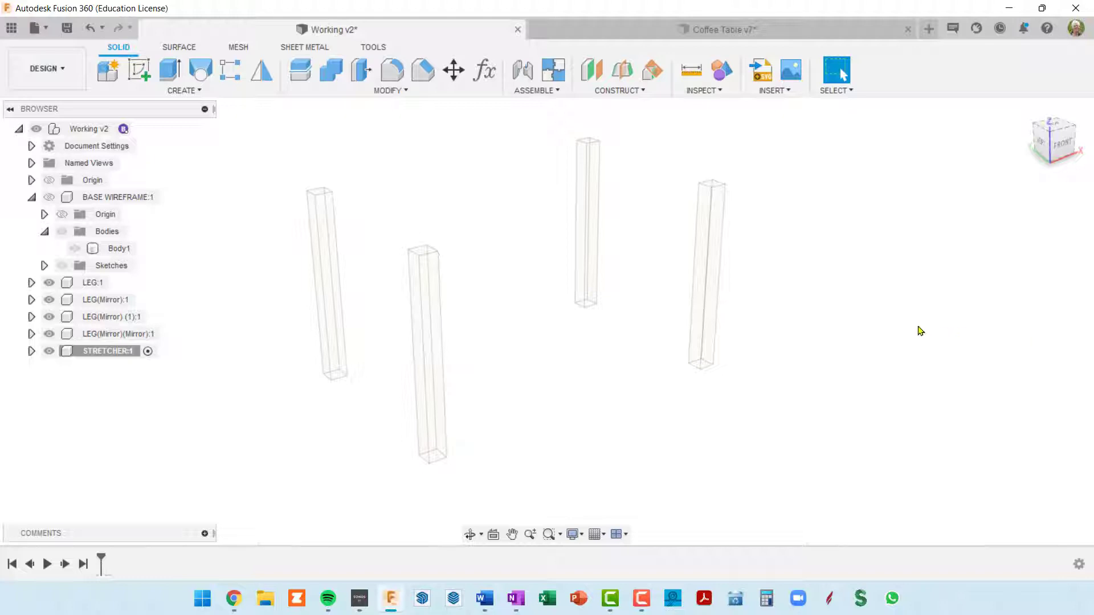
# Start a sketch on the back-facing inner side face of LEG:1 and view it squarely from the back
pyautogui.moveTo(504, 252); pyautogui.dragTo(586, 251, button='middle')
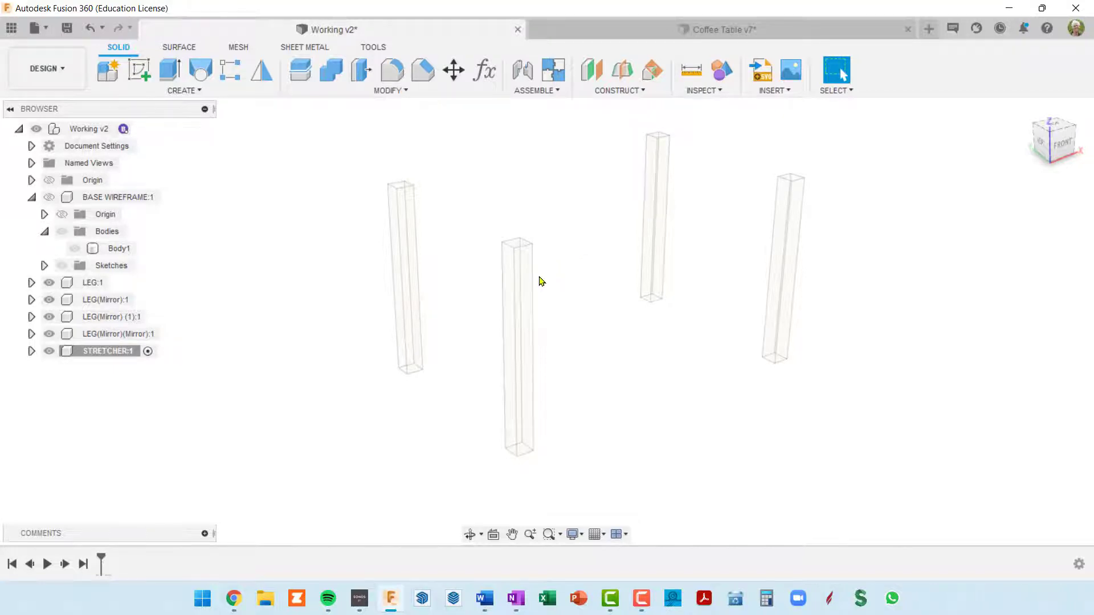
pyautogui.keyDown('shift'); pyautogui.moveTo(540, 281); pyautogui.dragTo(686, 285, button='middle'); pyautogui.keyUp('shift')
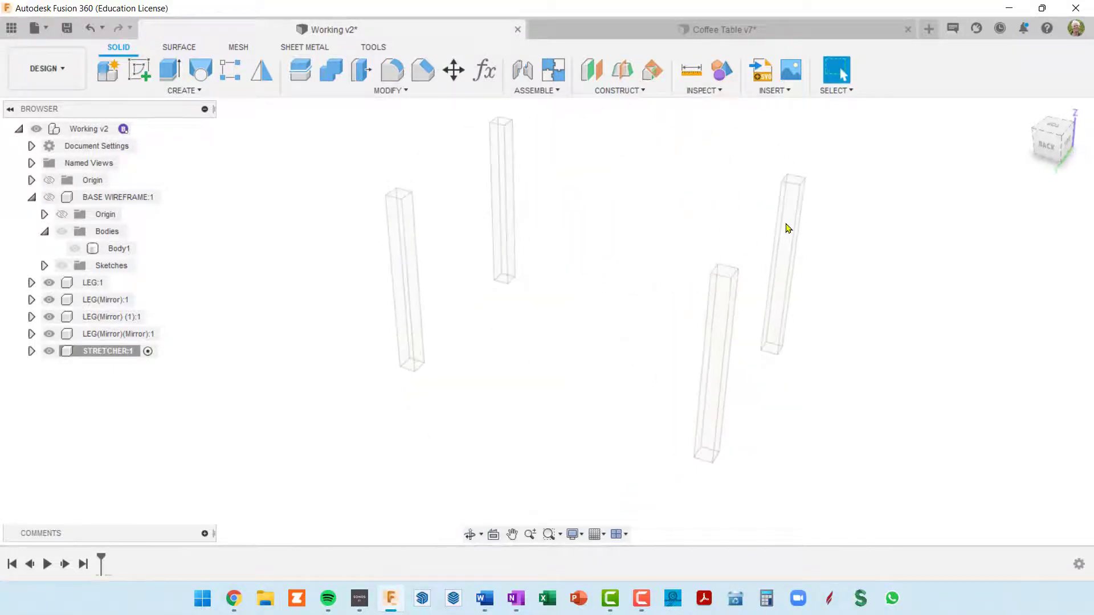
pyautogui.scroll(2, 791, 209)
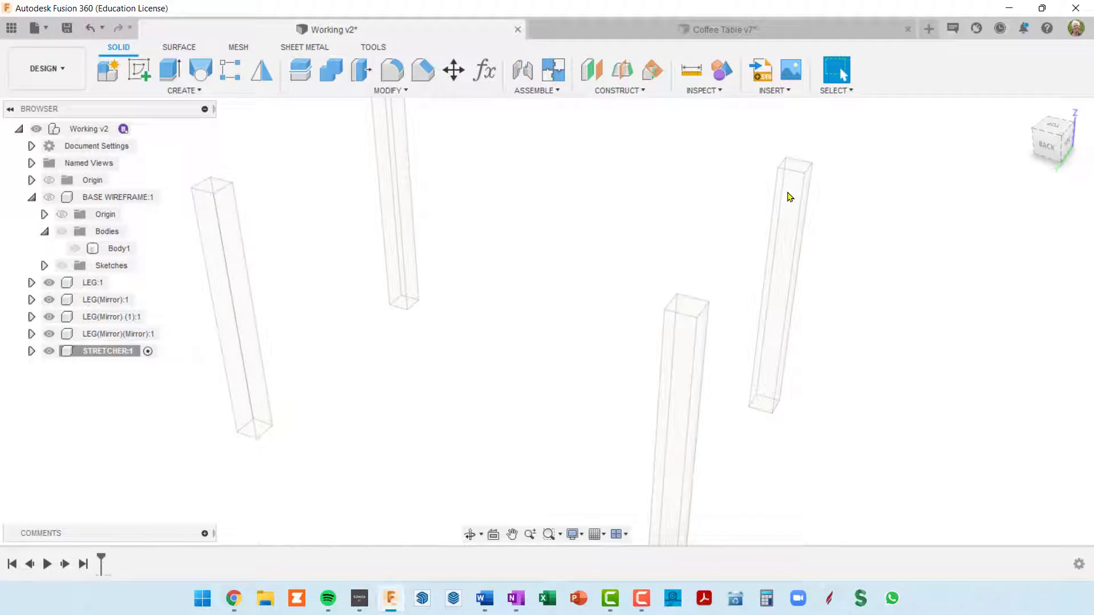
pyautogui.click(789, 192)
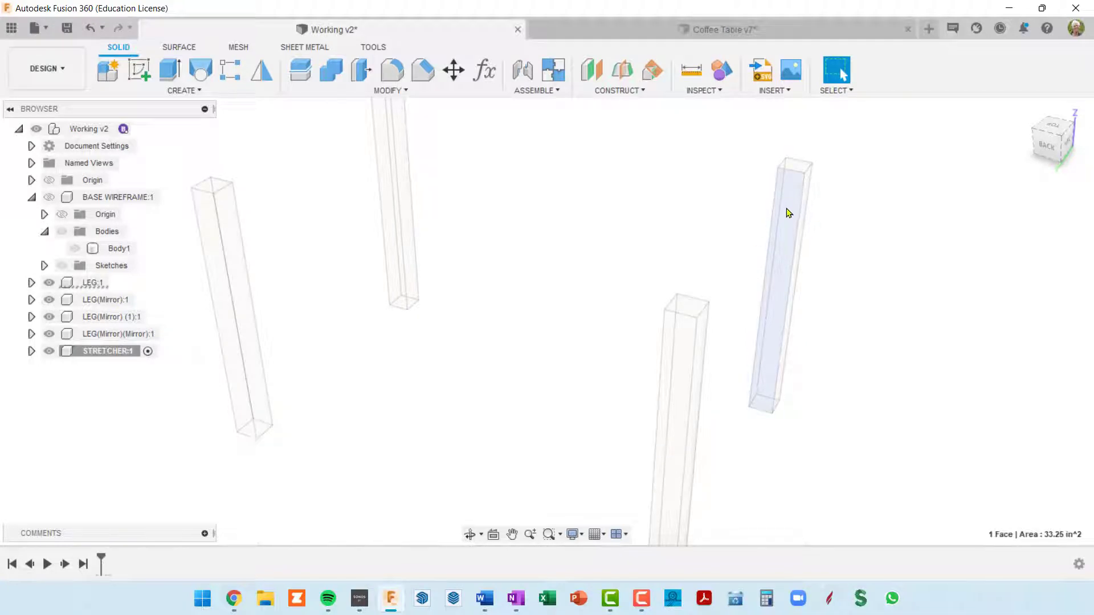
pyautogui.click(140, 68)
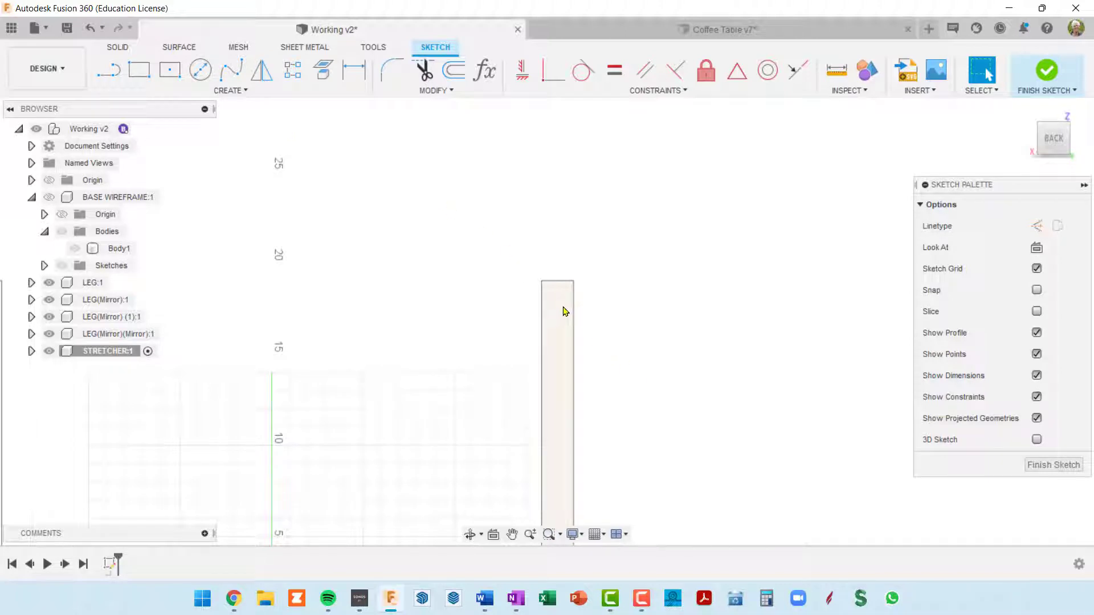
pyautogui.scroll(4, 592, 303)
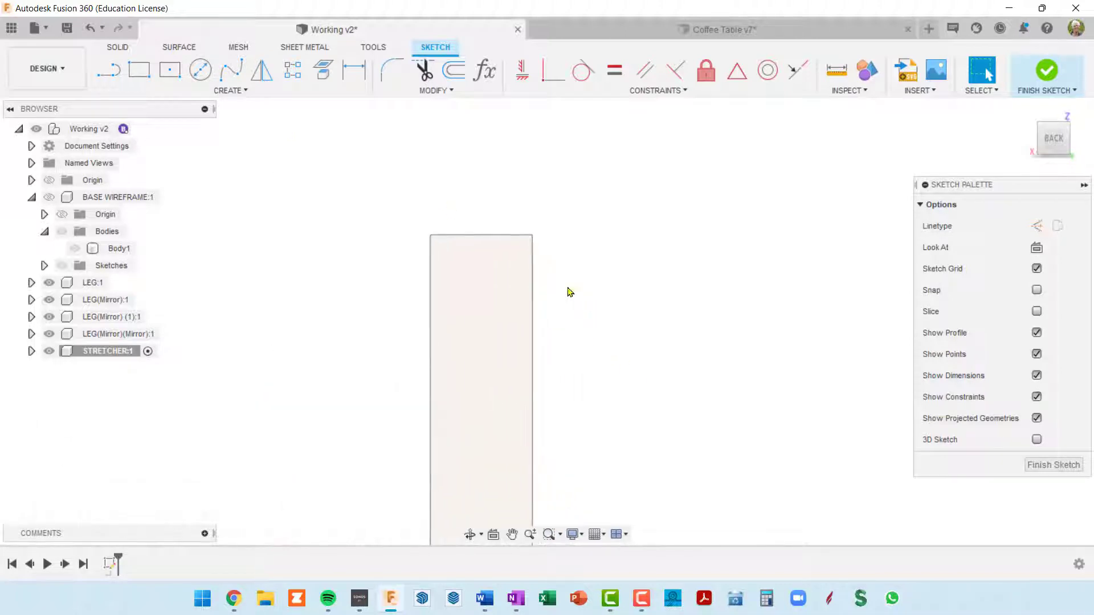
pyautogui.scroll(-2, 567, 287)
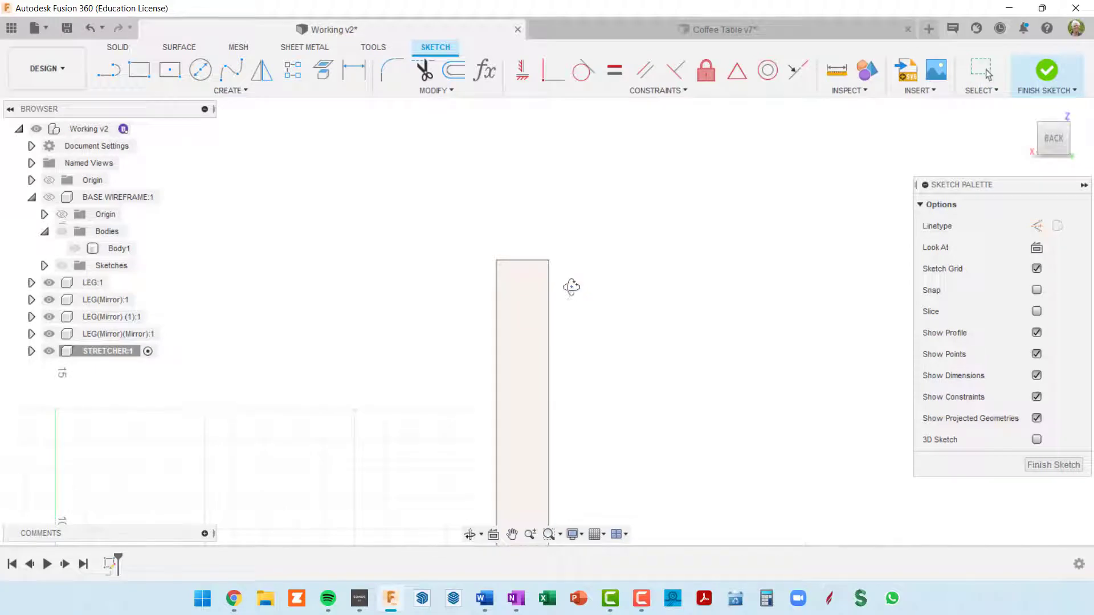
pyautogui.keyDown('shift'); pyautogui.moveTo(571, 288); pyautogui.dragTo(562, 290, button='middle'); pyautogui.keyUp('shift')
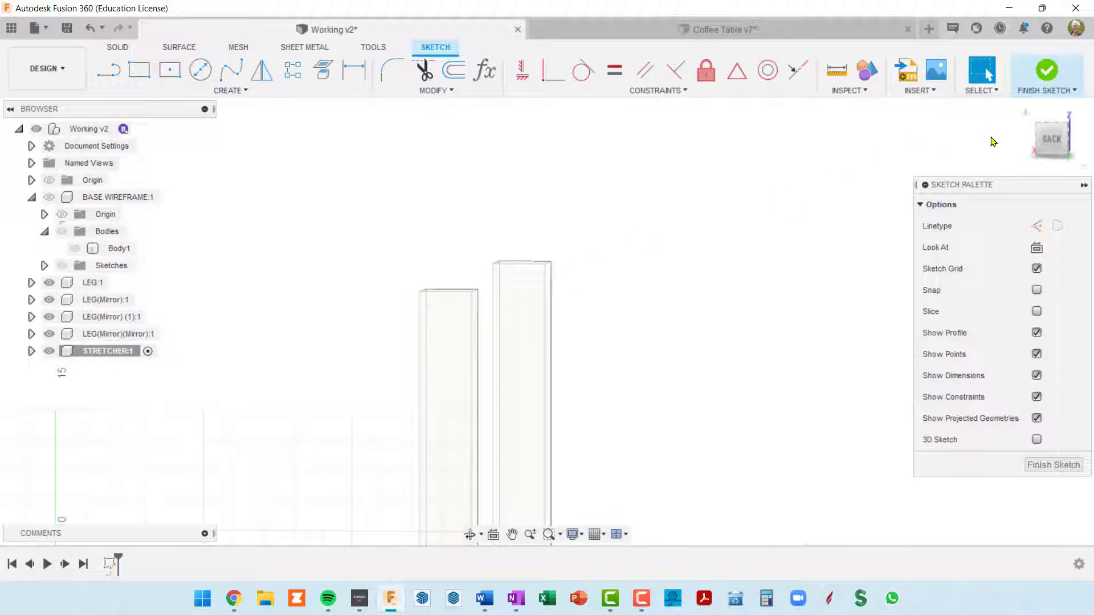
pyautogui.click(1051, 139)
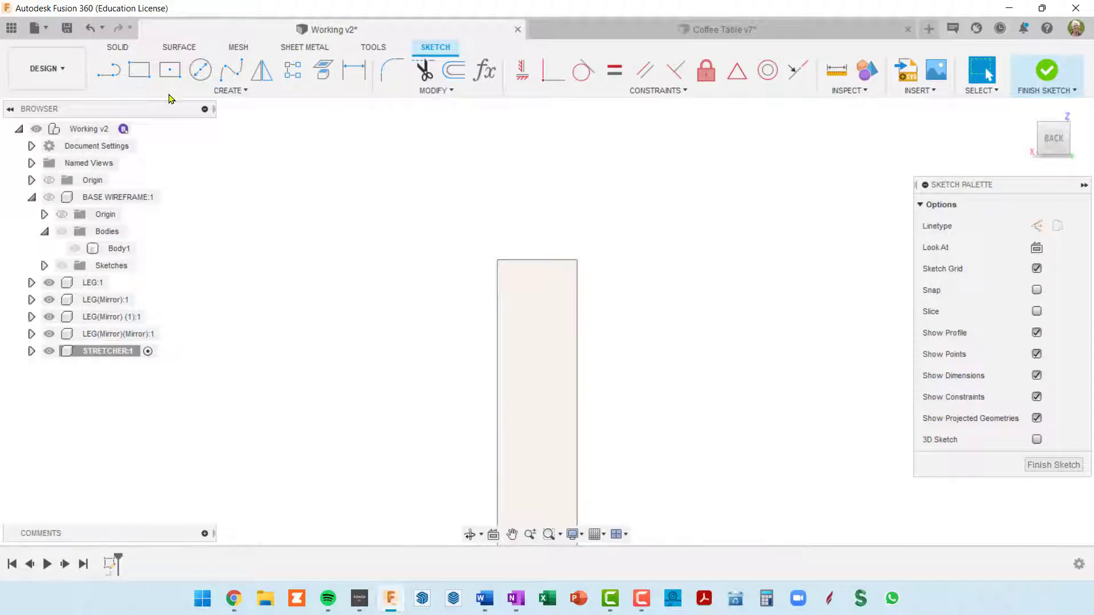
# Draw a two-point rectangle from the leg's top outer corner, with its height set to apronWid and its width to apronDep
pyautogui.click(139, 69)
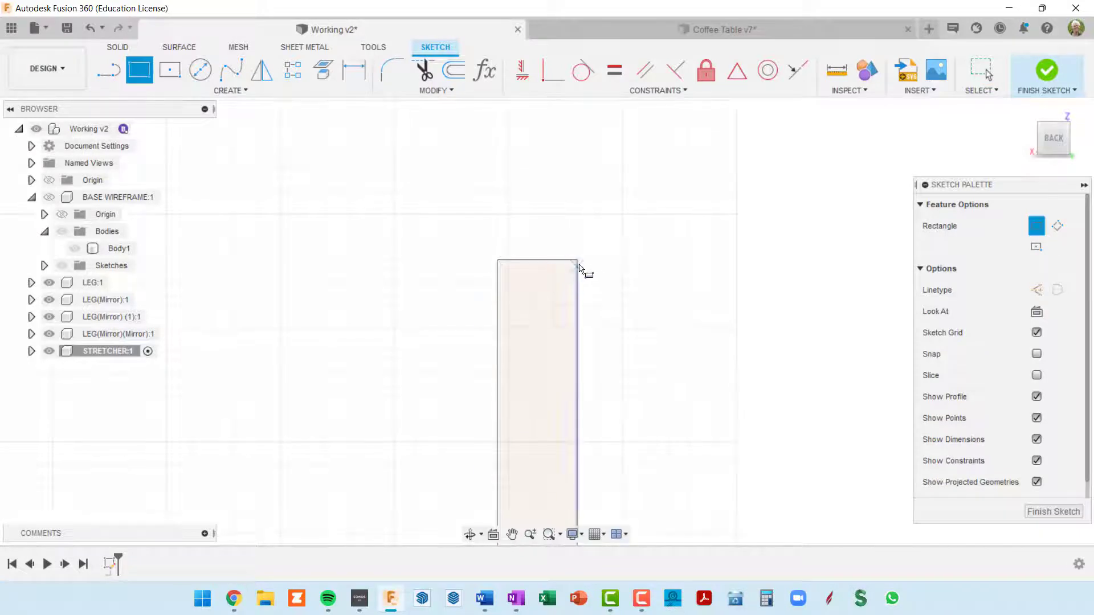
pyautogui.click(577, 261)
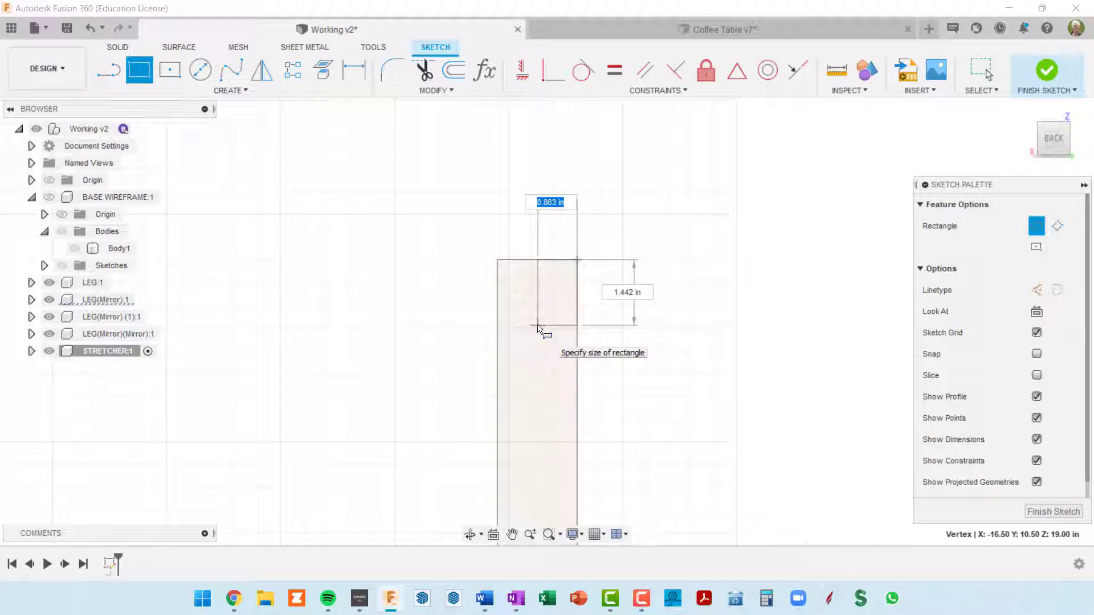
pyautogui.press('Tab')
pyautogui.write('apronWid')
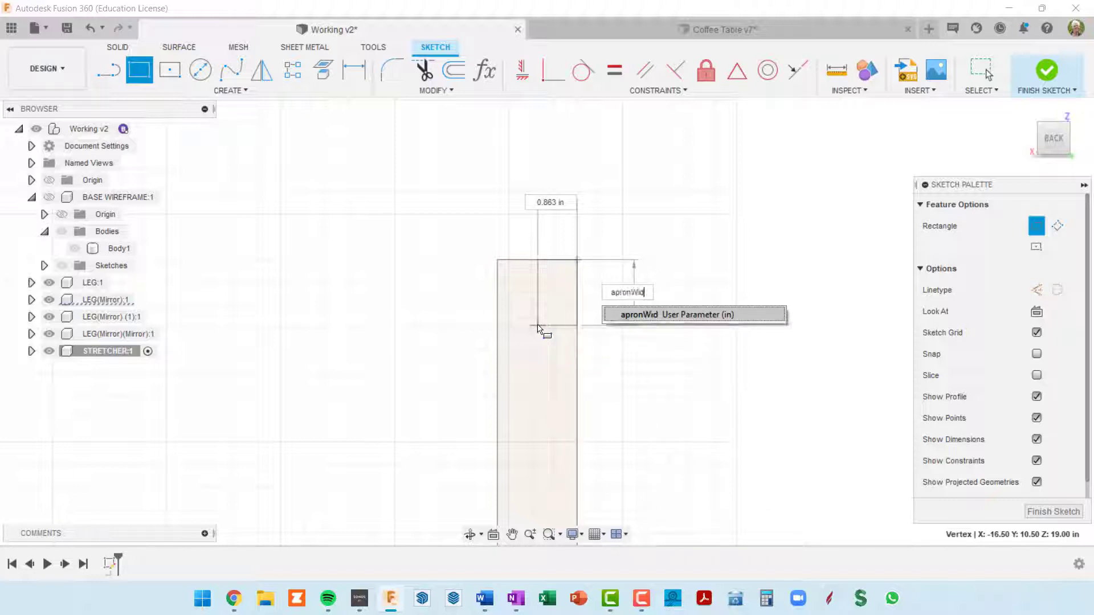
pyautogui.press('Return')
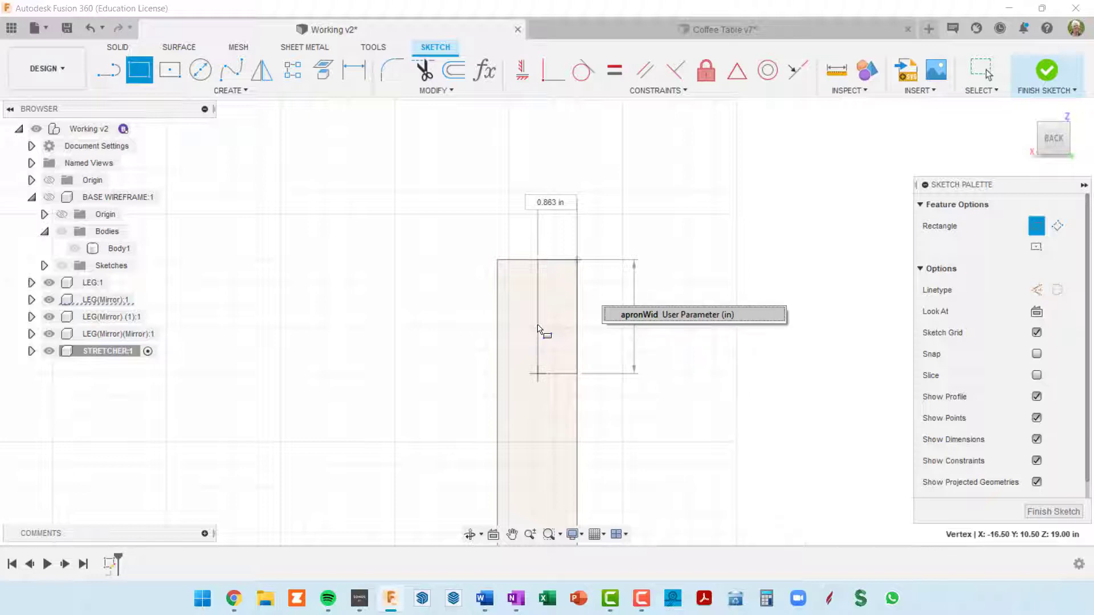
pyautogui.press('Return')
pyautogui.press('Tab')
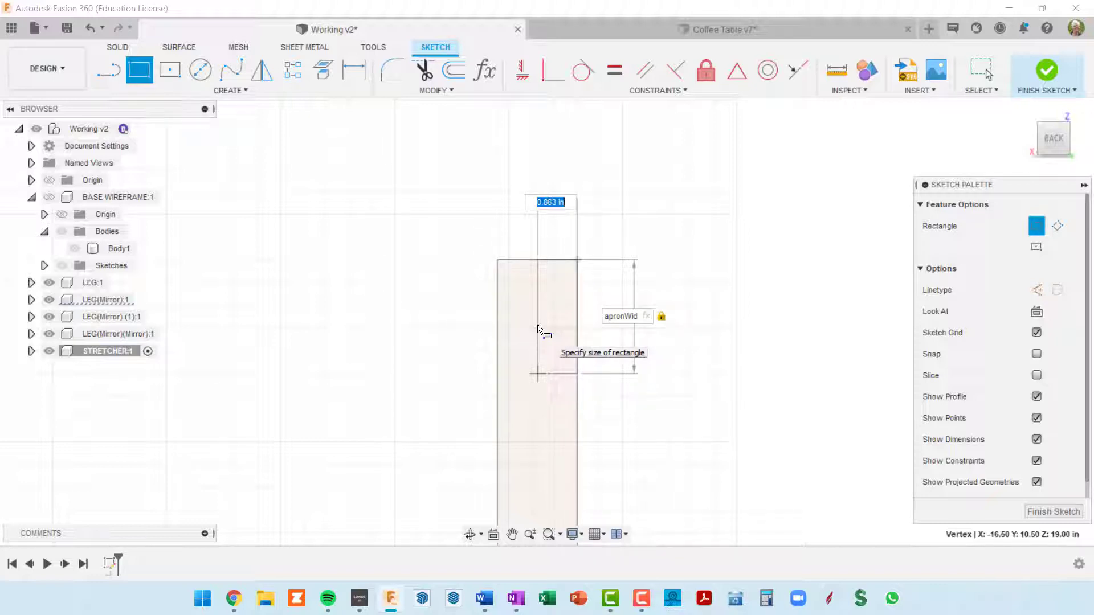
pyautogui.write('apro')
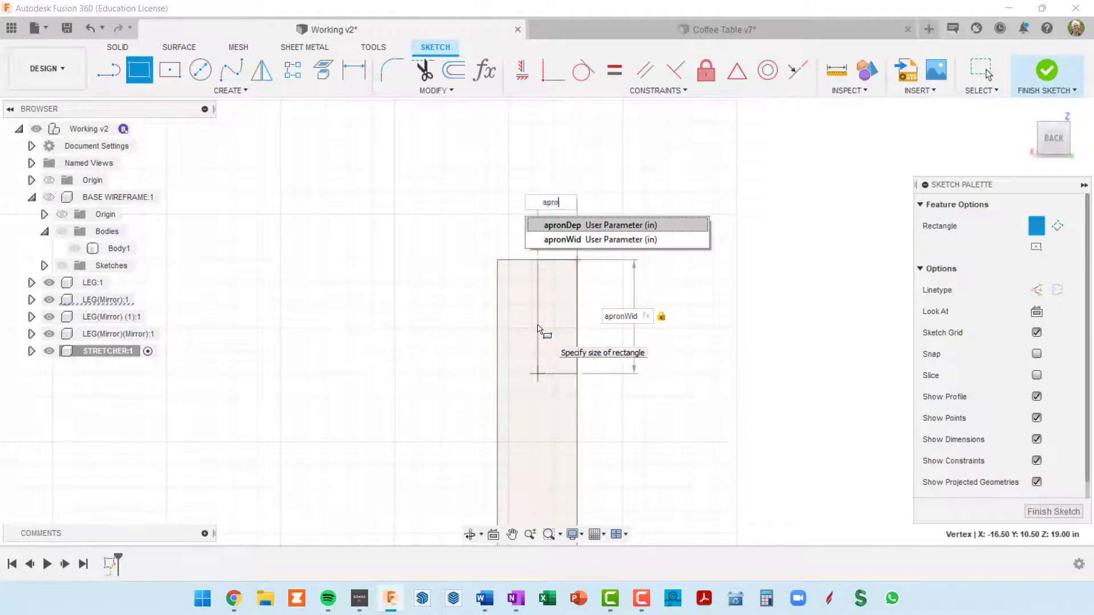
pyautogui.write('nDep')
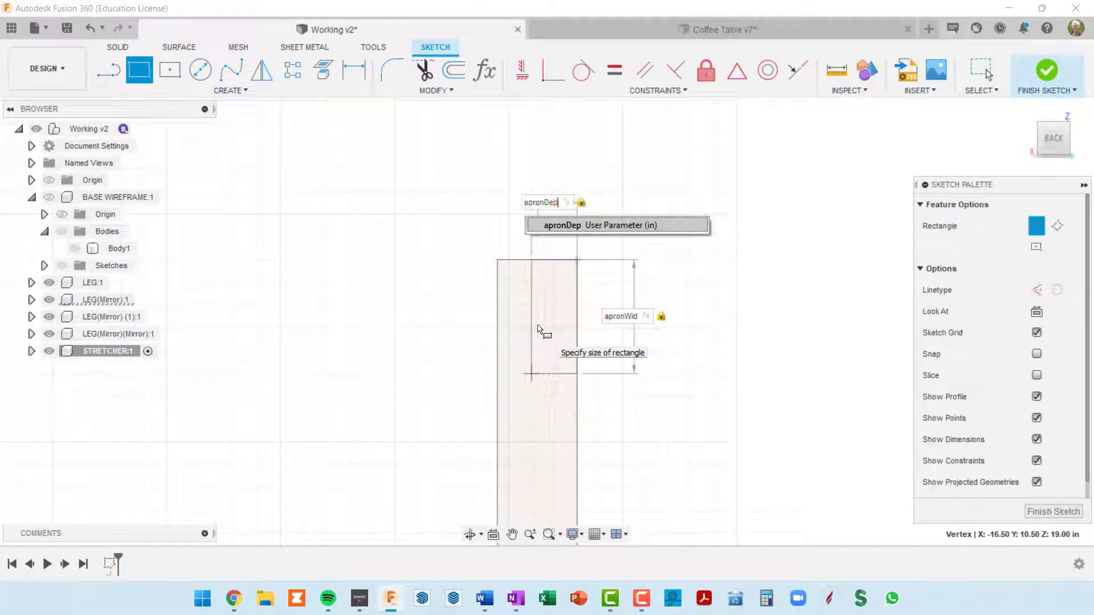
pyautogui.press('Return')
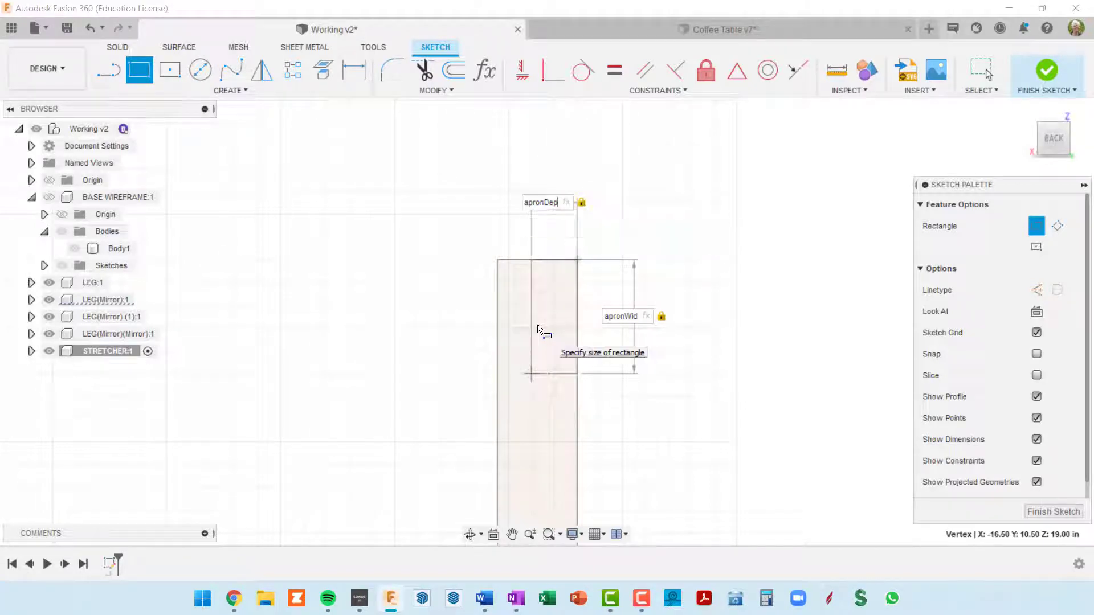
pyautogui.press('Return')
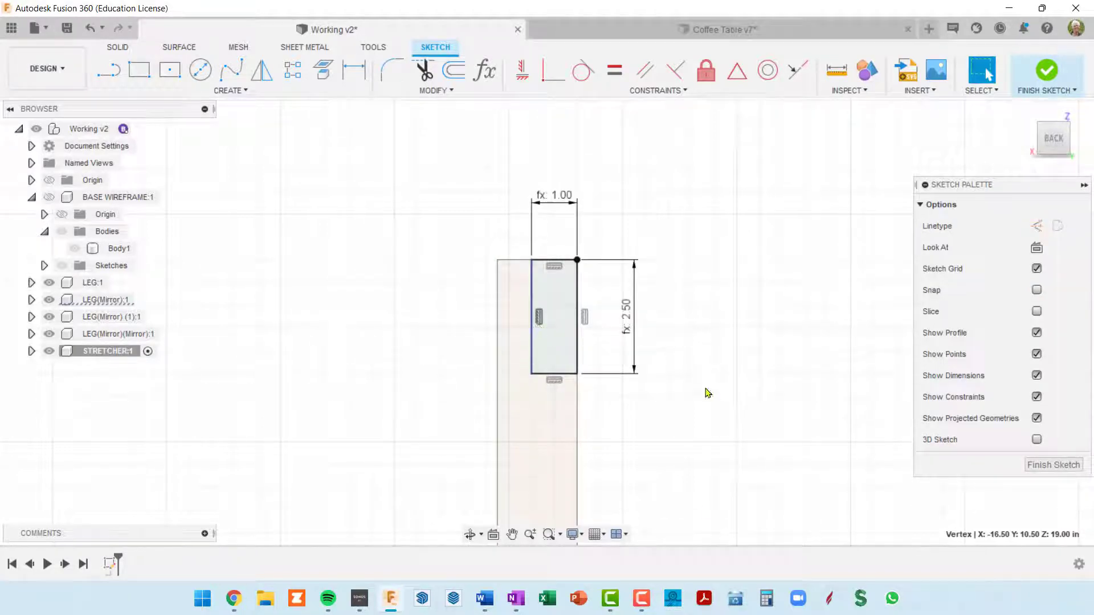
# Move the rectangle's width and height dimensions closer to the profile and finish the sketch
pyautogui.scroll(2, 599, 376)
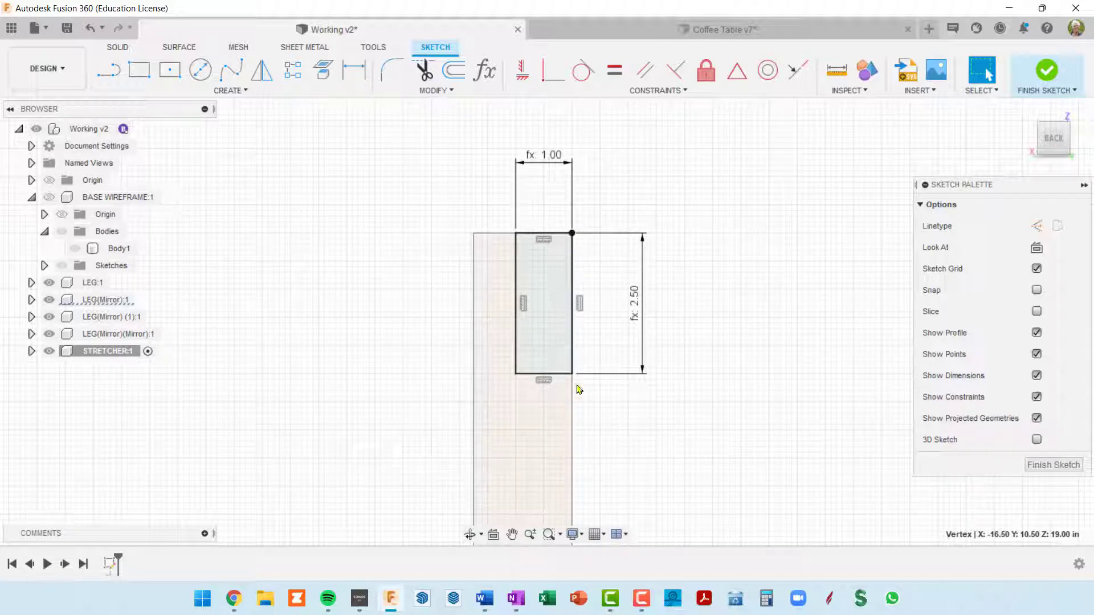
pyautogui.moveTo(553, 162); pyautogui.dragTo(552, 186)
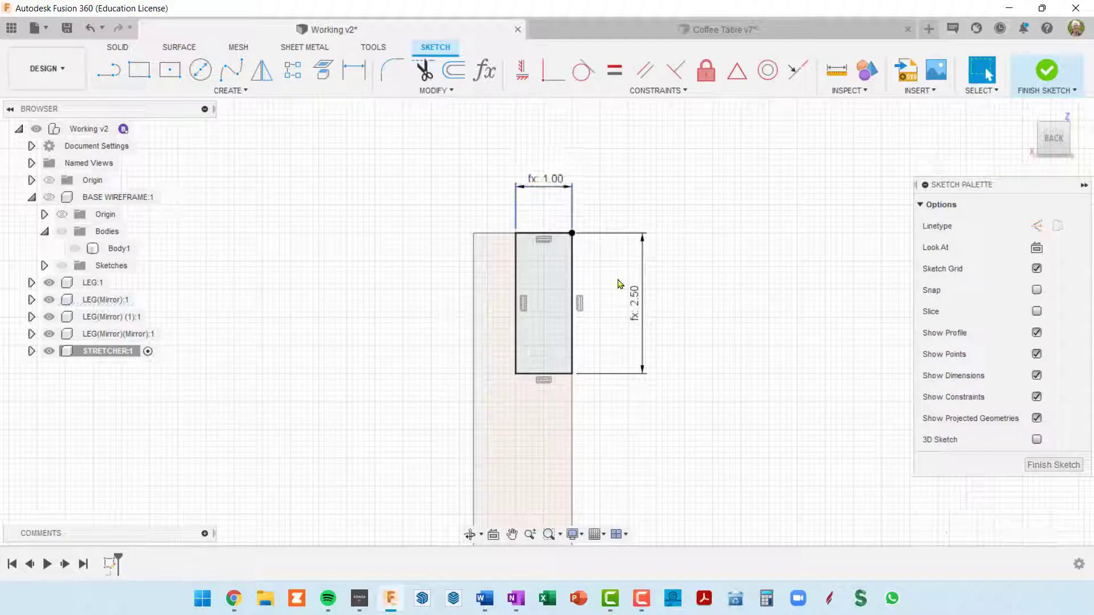
pyautogui.moveTo(642, 323); pyautogui.dragTo(608, 325)
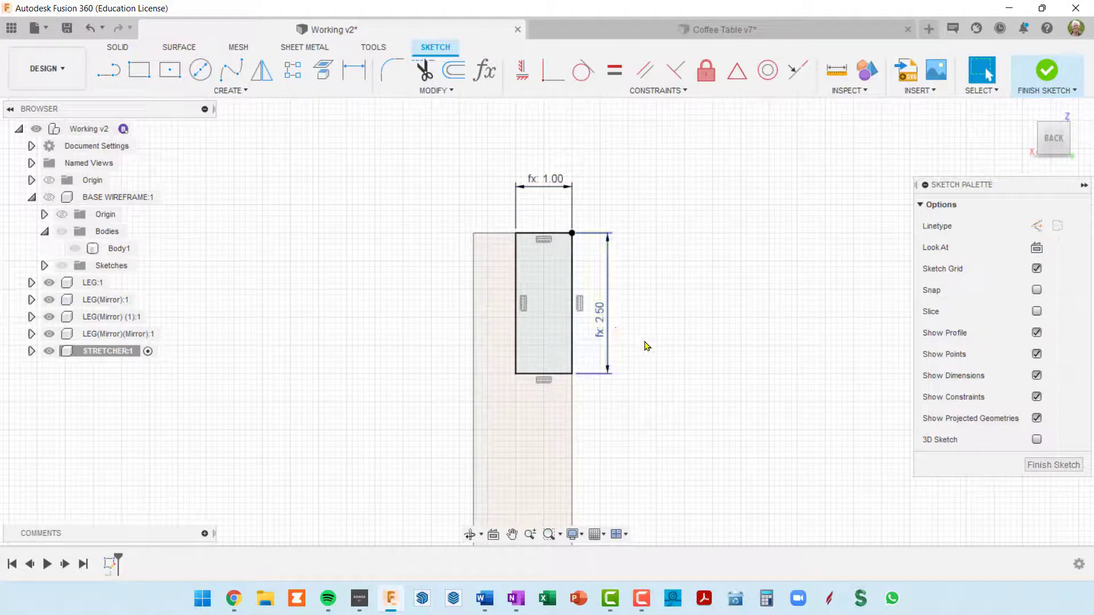
pyautogui.keyDown('shift'); pyautogui.moveTo(650, 344); pyautogui.dragTo(629, 351, button='middle'); pyautogui.keyUp('shift')
pyautogui.scroll(-5, 630, 352)
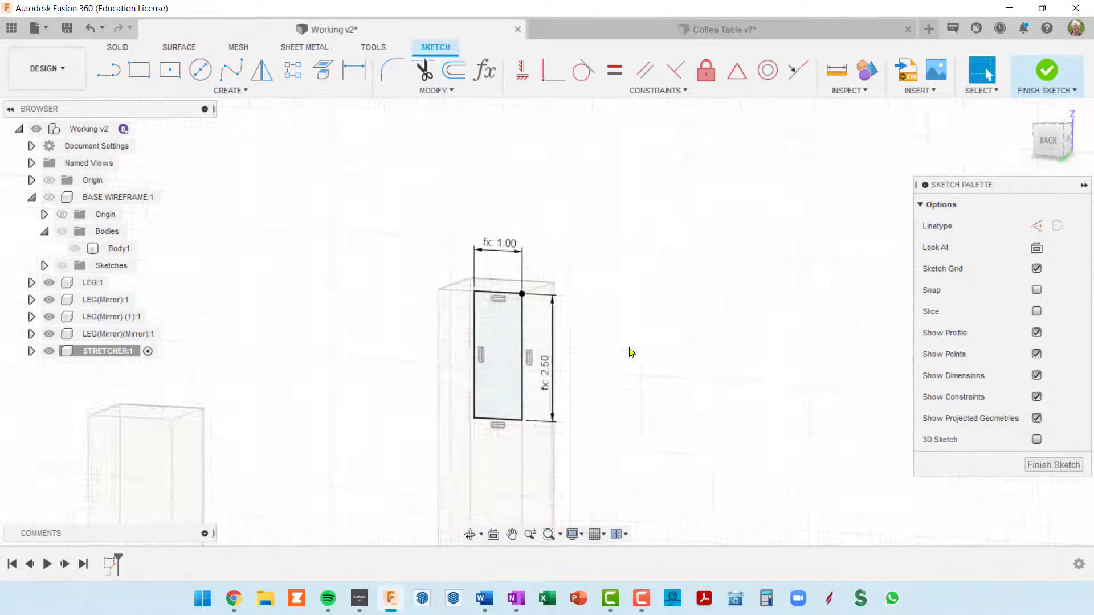
pyautogui.moveTo(658, 314); pyautogui.dragTo(736, 227, button='middle')
pyautogui.scroll(1, 736, 226)
pyautogui.keyDown('shift'); pyautogui.moveTo(735, 227); pyautogui.dragTo(708, 264, button='middle'); pyautogui.keyUp('shift')
pyautogui.scroll(-5, 706, 268)
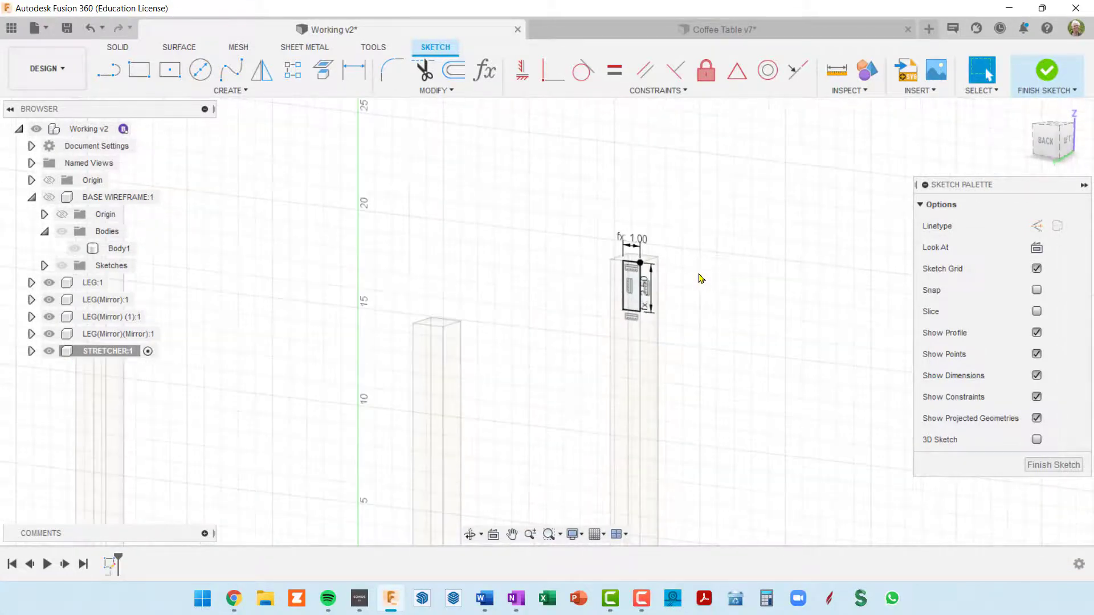
pyautogui.click(1050, 73)
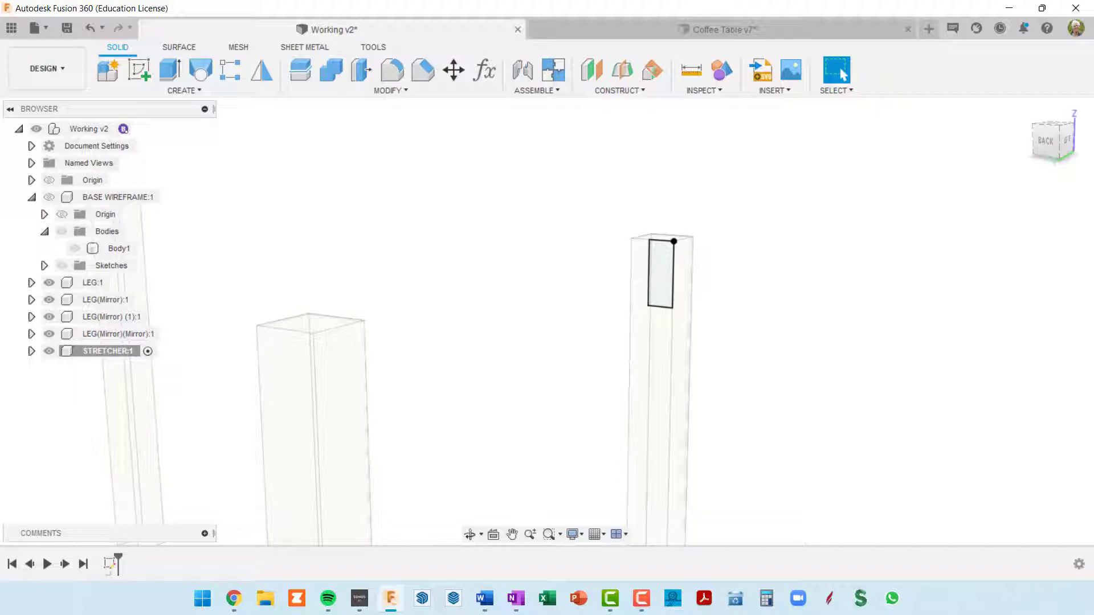
# Start extruding the rectangle profile on LEG:1 and extend it to the inner side face of the opposite leg
pyautogui.click(666, 278)
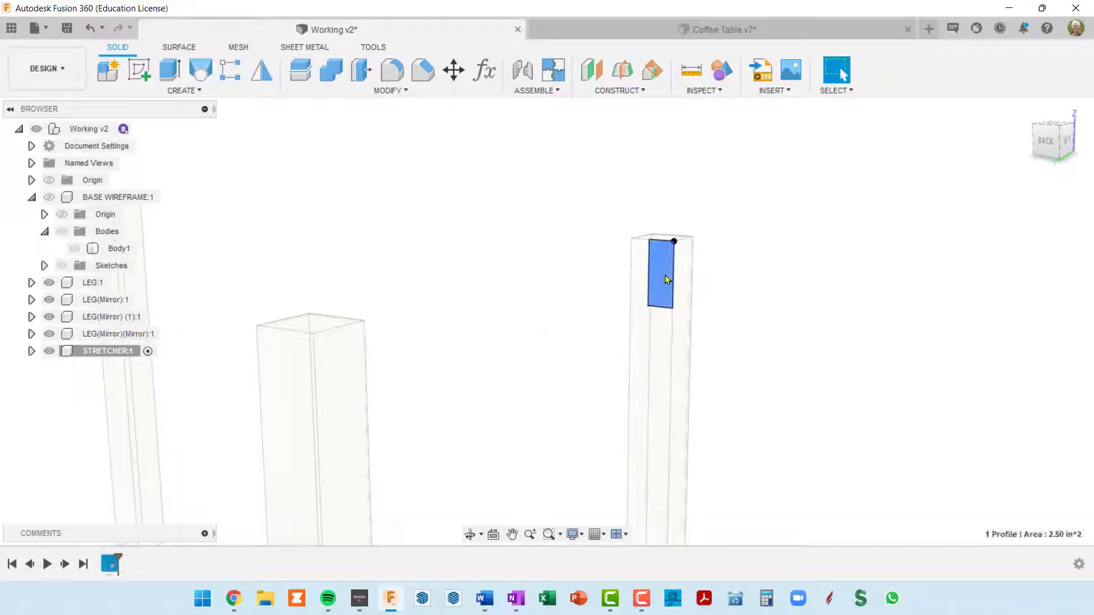
pyautogui.press('e')
pyautogui.moveTo(655, 277); pyautogui.dragTo(430, 344)
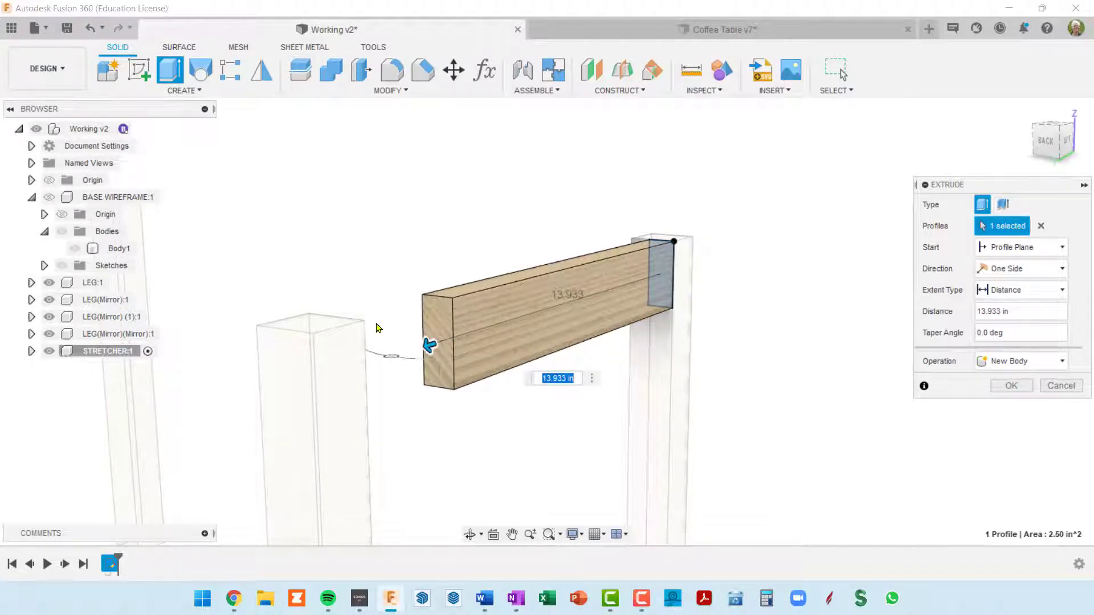
pyautogui.keyDown('shift'); pyautogui.moveTo(391, 343); pyautogui.dragTo(305, 361, button='middle'); pyautogui.keyUp('shift')
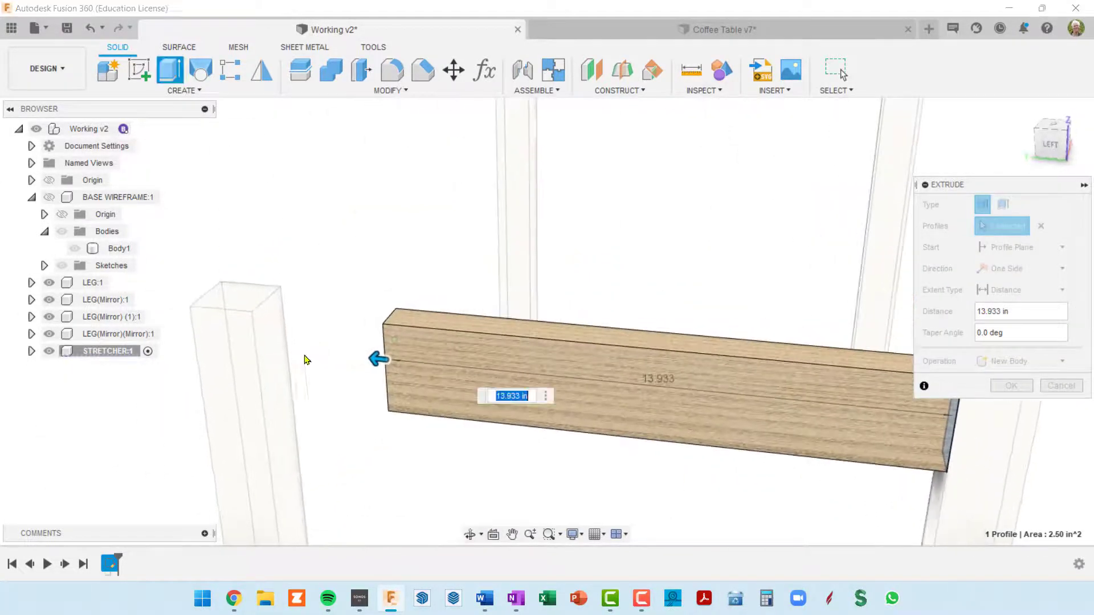
pyautogui.click(270, 320)
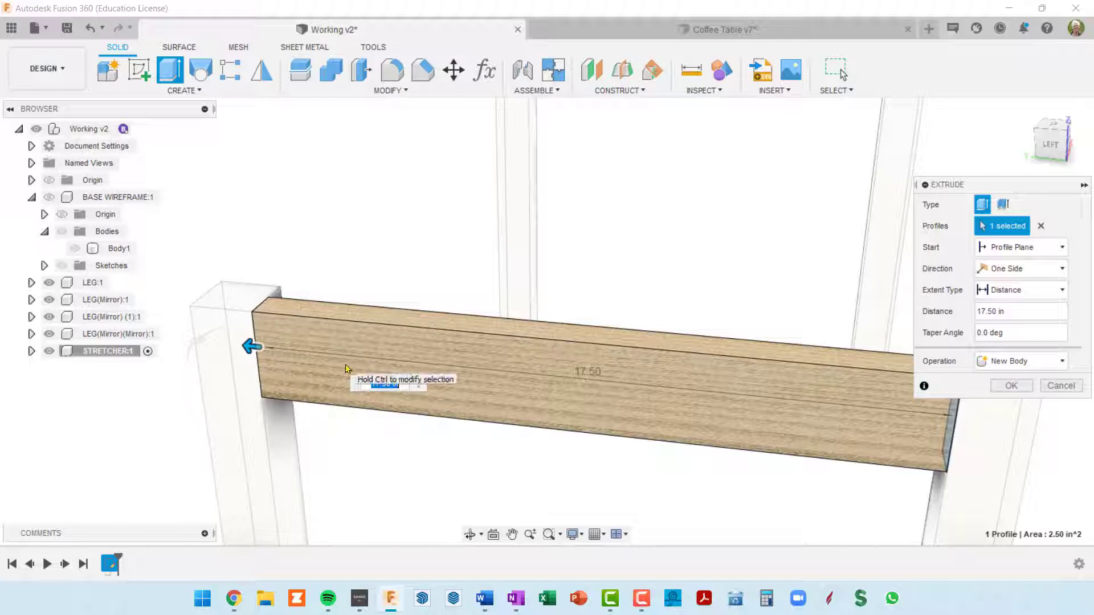
pyautogui.scroll(-3, 346, 369)
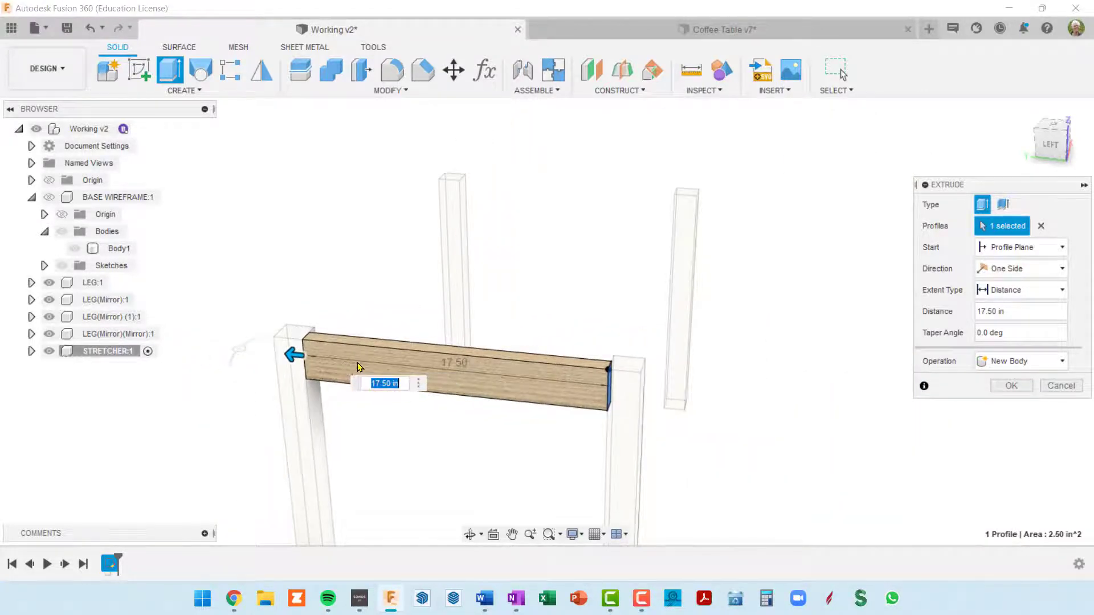
pyautogui.scroll(3, 445, 380)
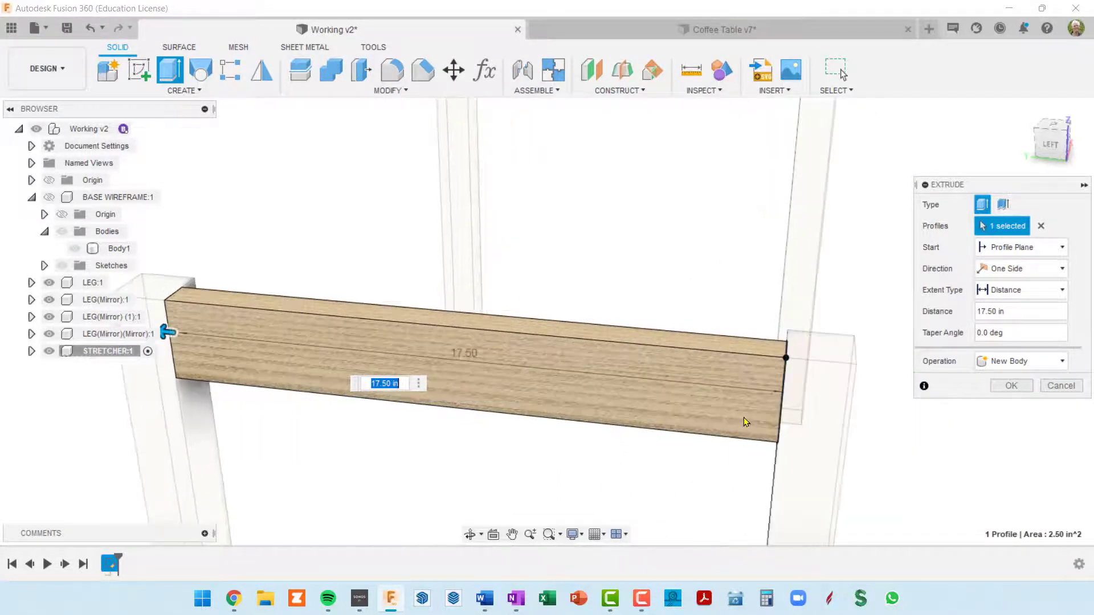
pyautogui.keyDown('shift'); pyautogui.moveTo(750, 414); pyautogui.dragTo(784, 412, button='middle'); pyautogui.keyUp('shift')
pyautogui.scroll(-3, 364, 417)
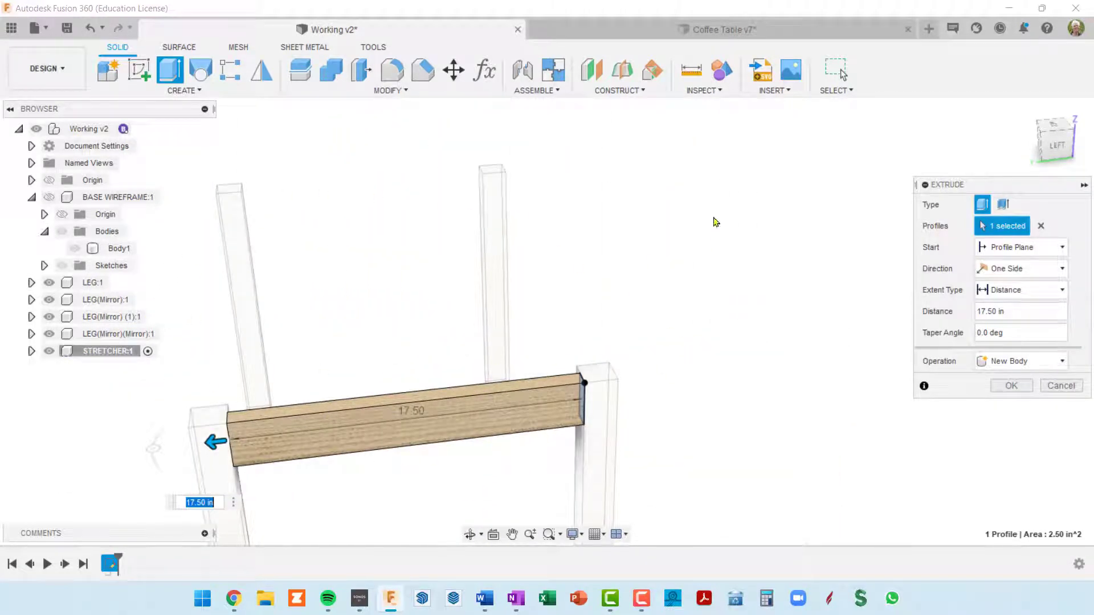
pyautogui.moveTo(430, 302); pyautogui.dragTo(498, 241, button='middle')
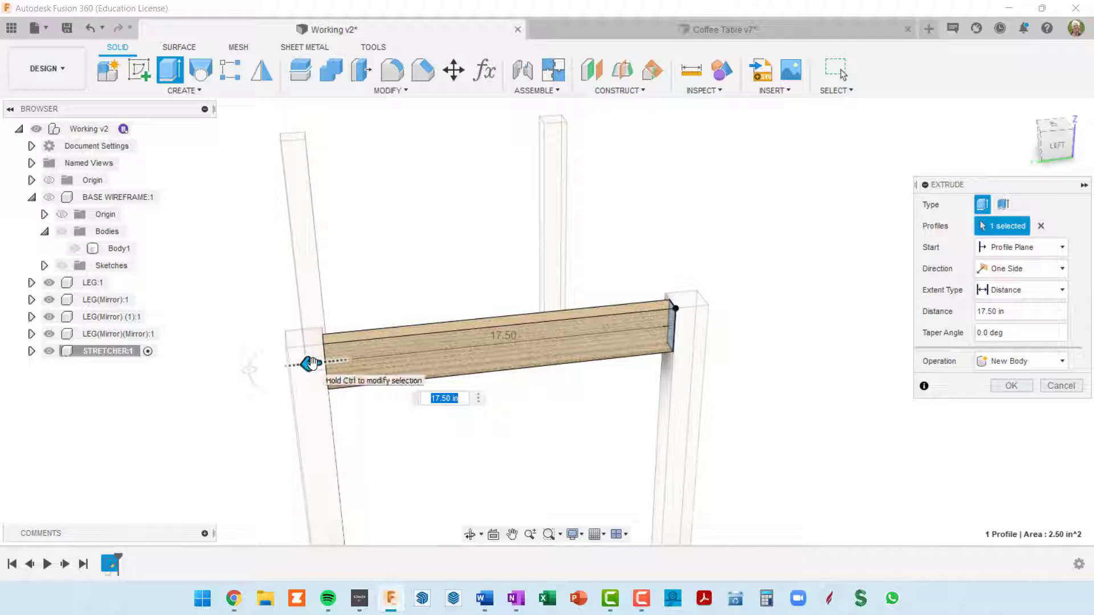
# Set the extrusion distance to baseDep - 2 * legWid and create the stretcher as a new body
pyautogui.moveTo(308, 363); pyautogui.dragTo(385, 355)
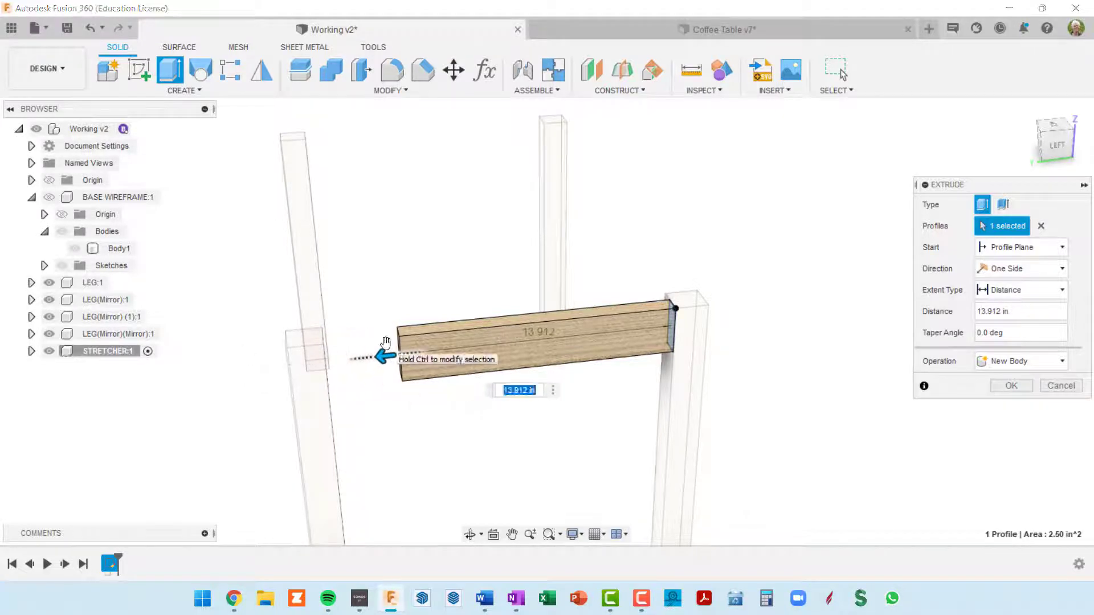
pyautogui.click(509, 391)
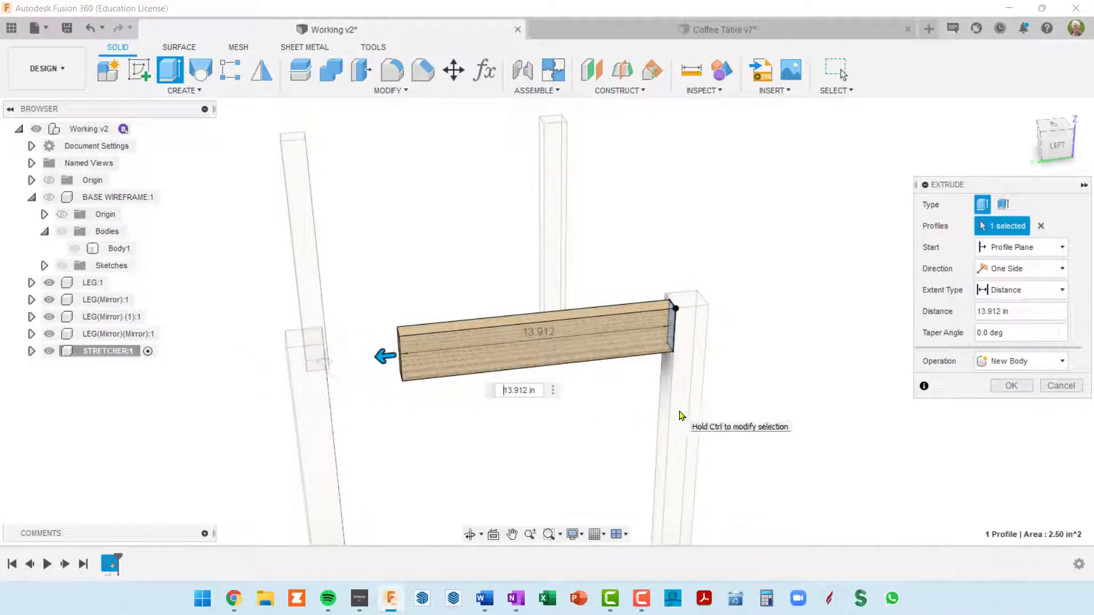
pyautogui.hotkey('ctrl', 'a')
pyautogui.press('BackSpace')
pyautogui.write('base')
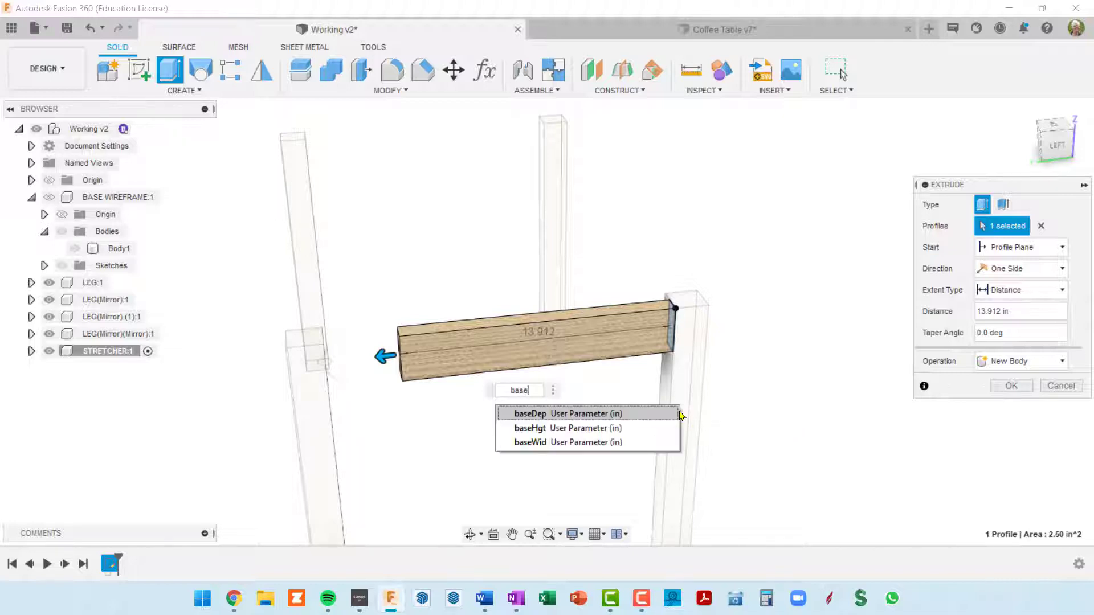
pyautogui.click(678, 414)
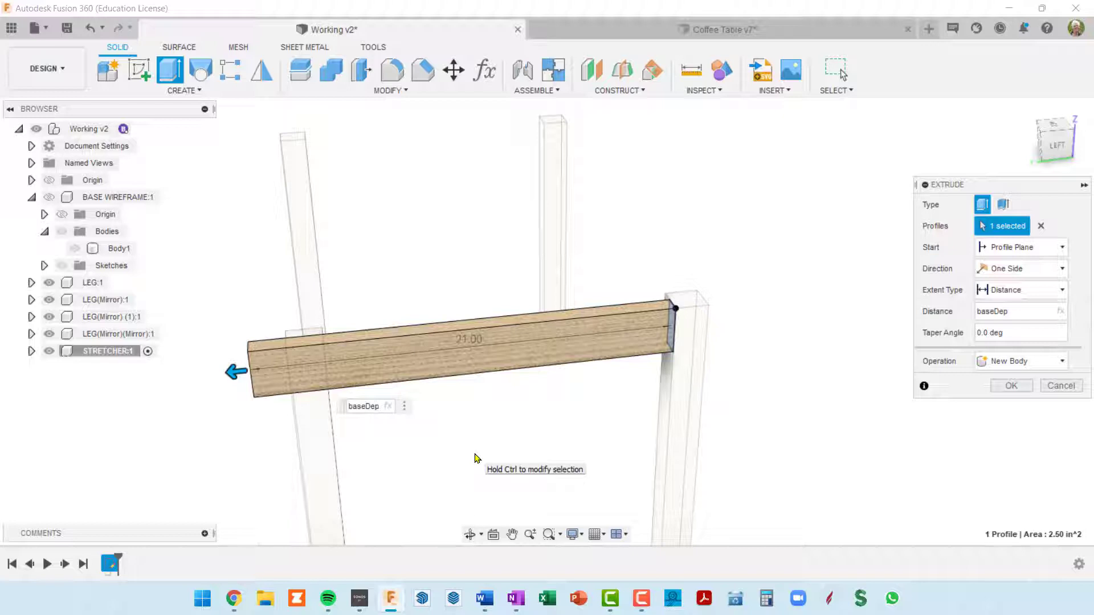
pyautogui.write('-2')
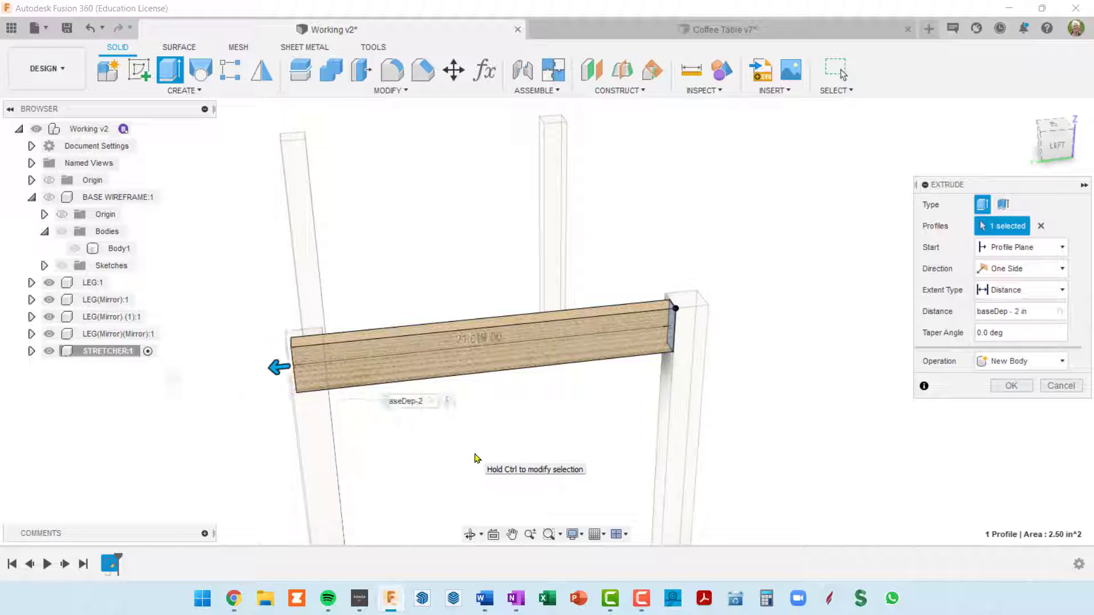
pyautogui.write('*le')
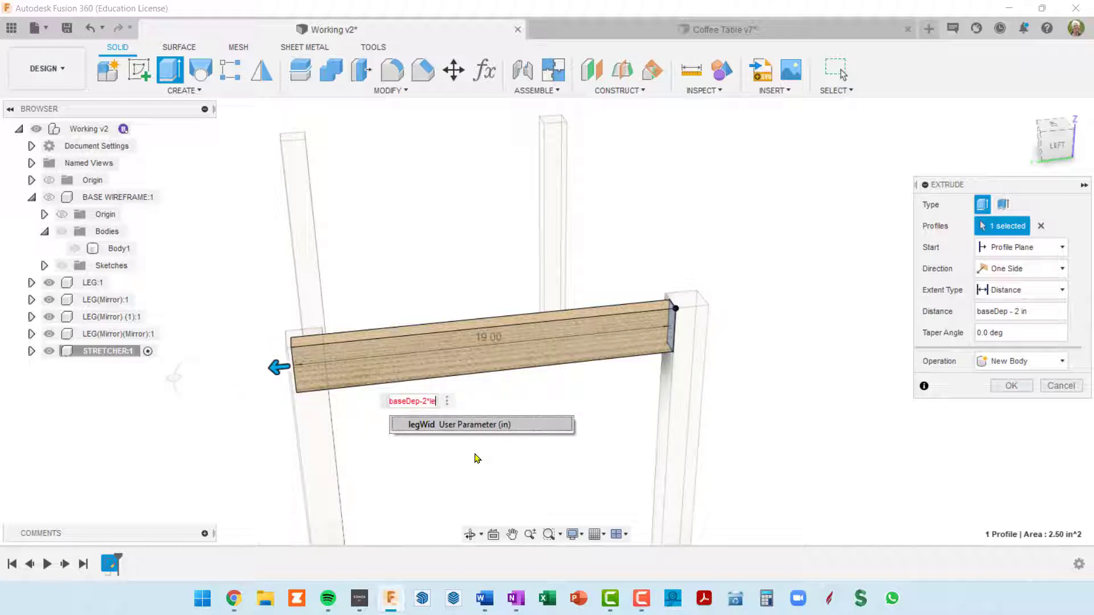
pyautogui.write('g')
pyautogui.click(462, 425)
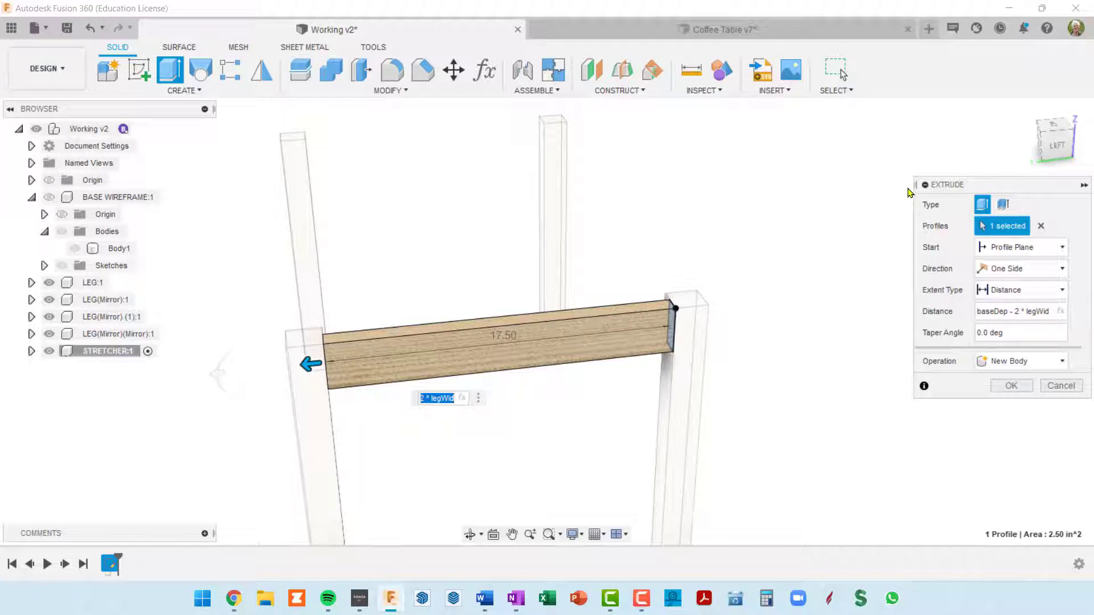
pyautogui.moveTo(906, 184); pyautogui.dragTo(863, 184)
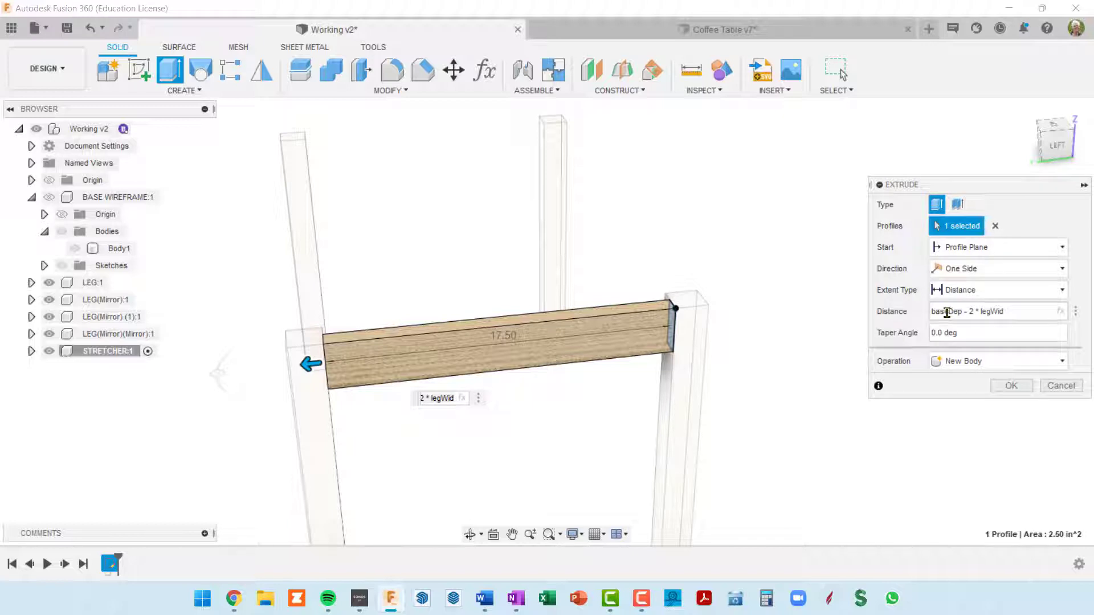
pyautogui.click(1011, 386)
# Return to the home view and show the top-level origin planes
pyautogui.moveTo(747, 392); pyautogui.dragTo(706, 386, button='middle')
pyautogui.scroll(-5, 797, 384)
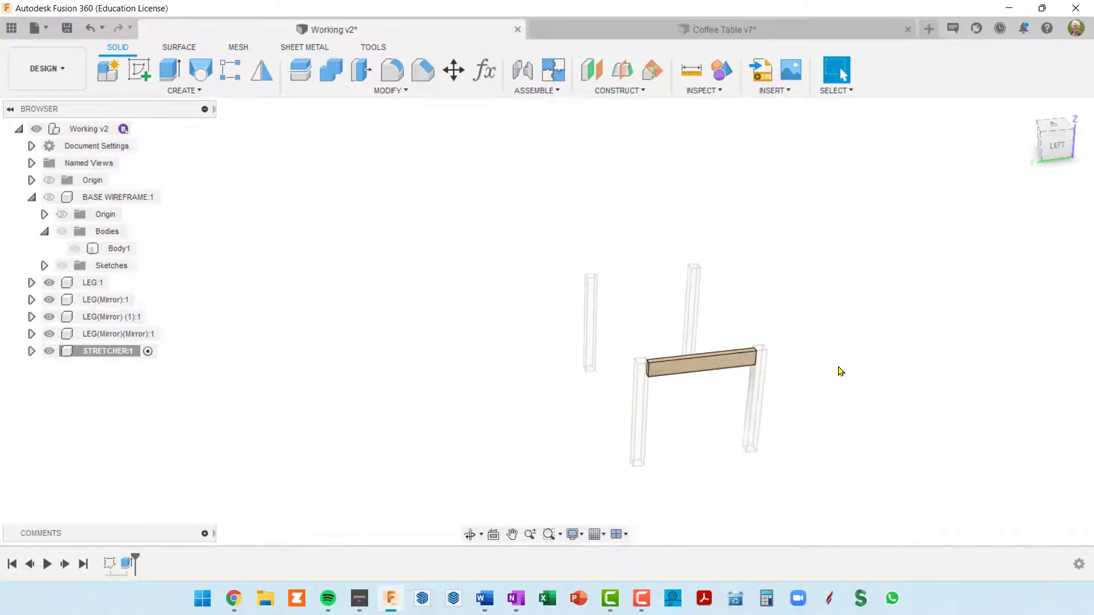
pyautogui.keyDown('shift'); pyautogui.moveTo(837, 370); pyautogui.dragTo(847, 296, button='middle'); pyautogui.keyUp('shift')
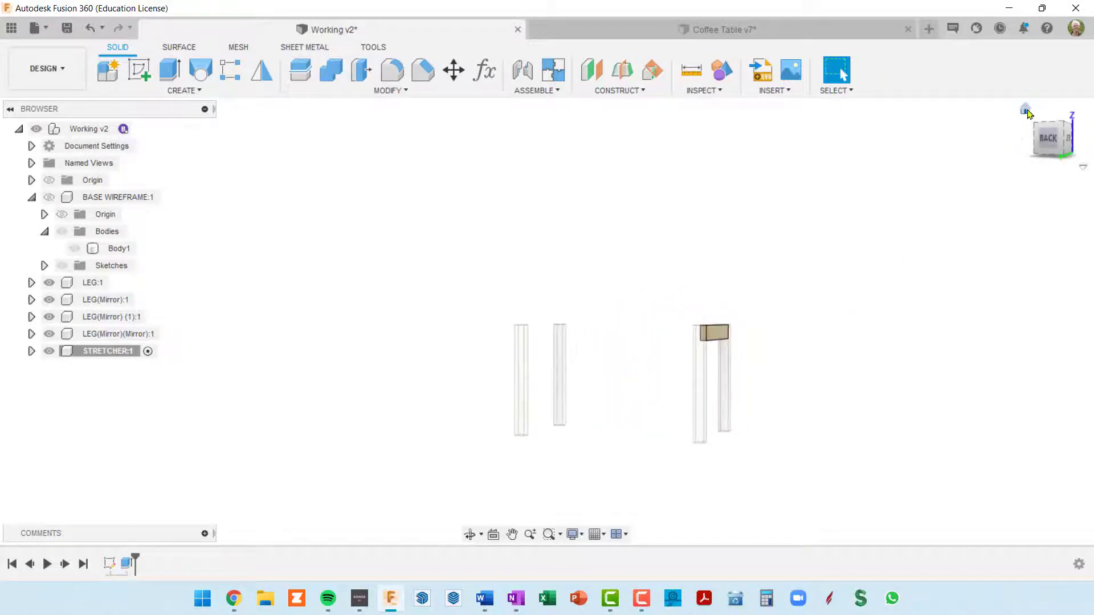
pyautogui.click(1026, 111)
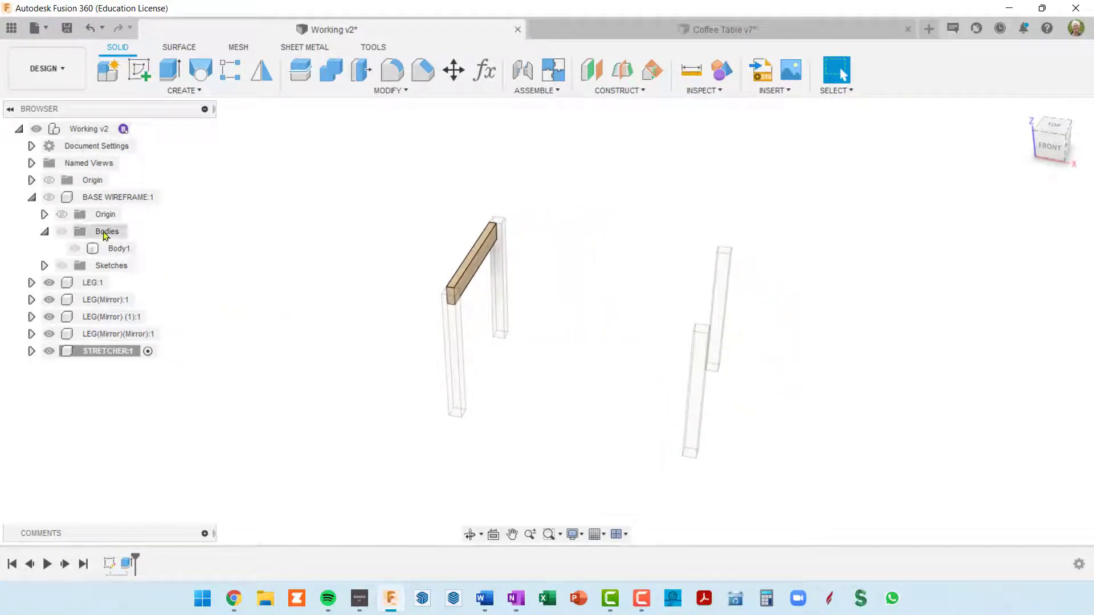
pyautogui.click(49, 181)
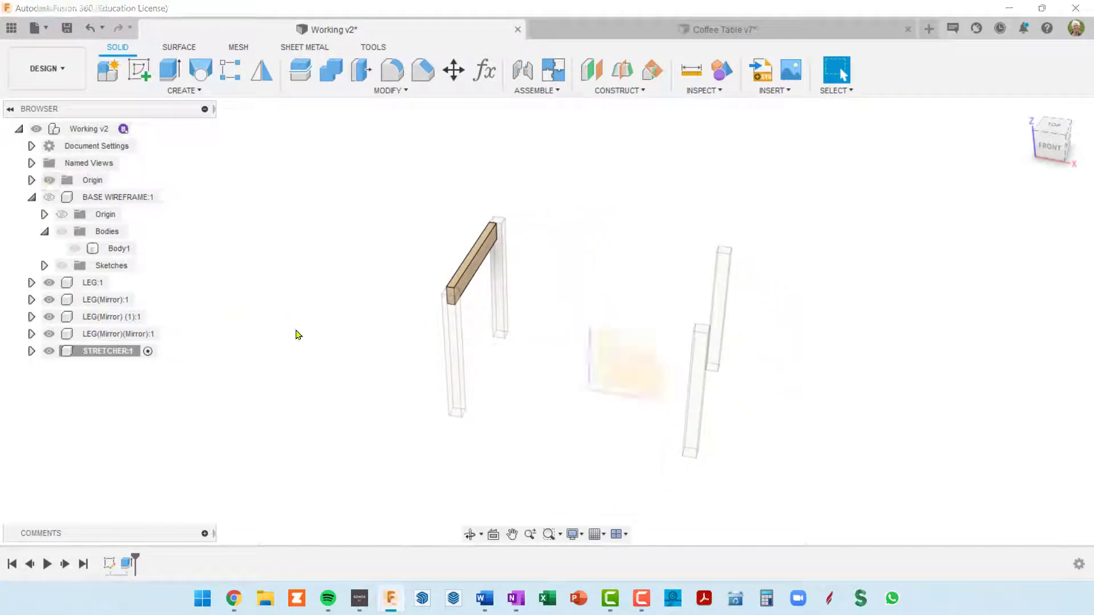
# Examine the stretcher's position between the two legs and relative to the origin planes and the opposite pair of legs
pyautogui.scroll(3, 611, 408)
pyautogui.scroll(-4, 608, 399)
pyautogui.keyDown('shift'); pyautogui.moveTo(605, 392); pyautogui.dragTo(579, 387, button='middle'); pyautogui.keyUp('shift')
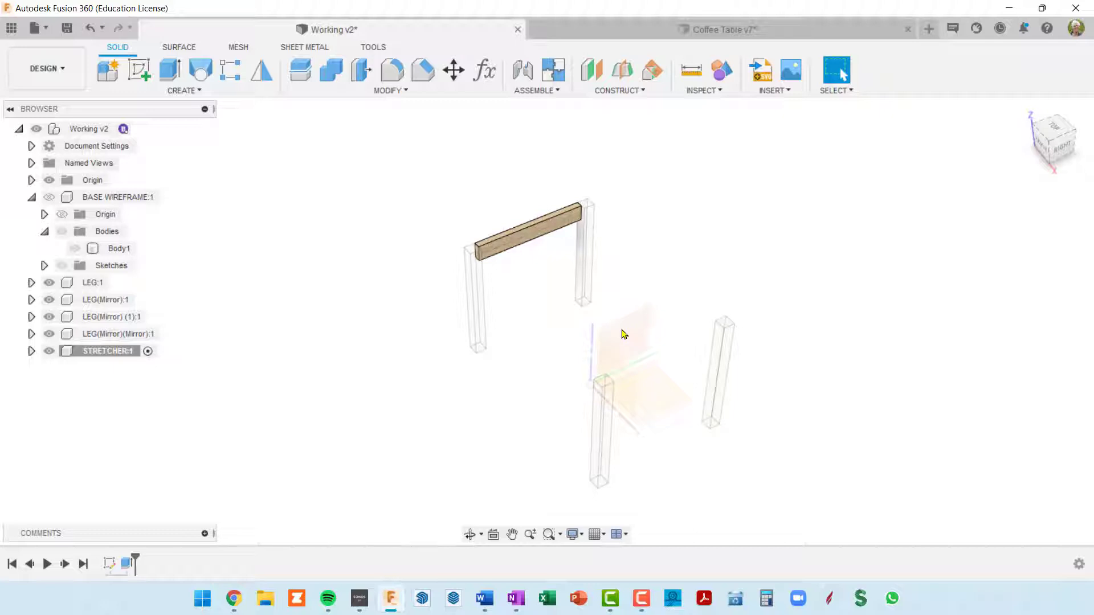
pyautogui.keyDown('shift'); pyautogui.moveTo(631, 339); pyautogui.dragTo(694, 325, button='middle'); pyautogui.keyUp('shift')
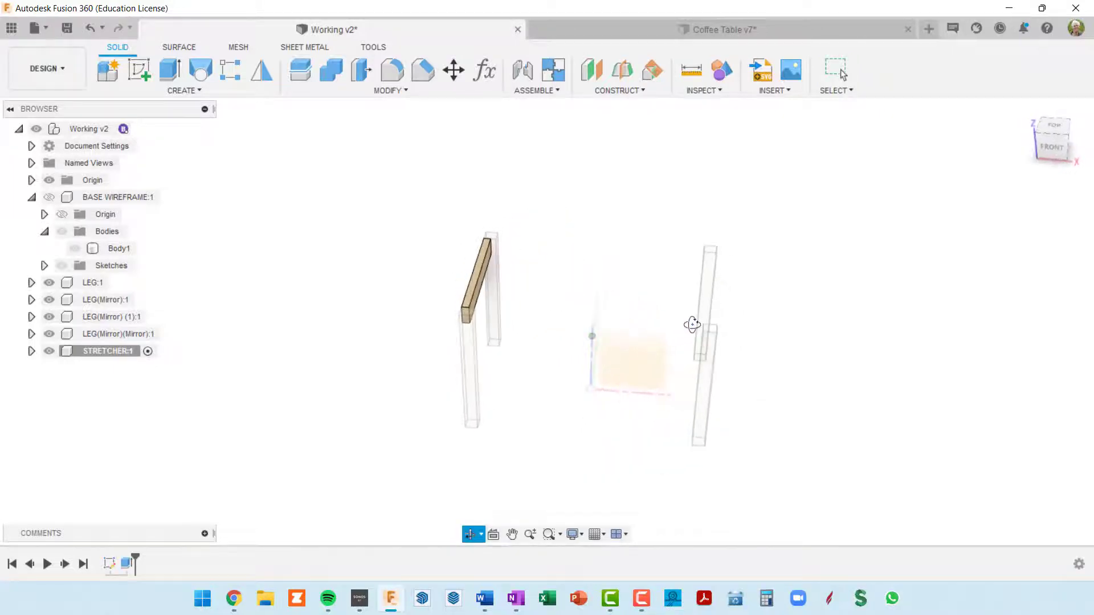
pyautogui.scroll(5, 507, 293)
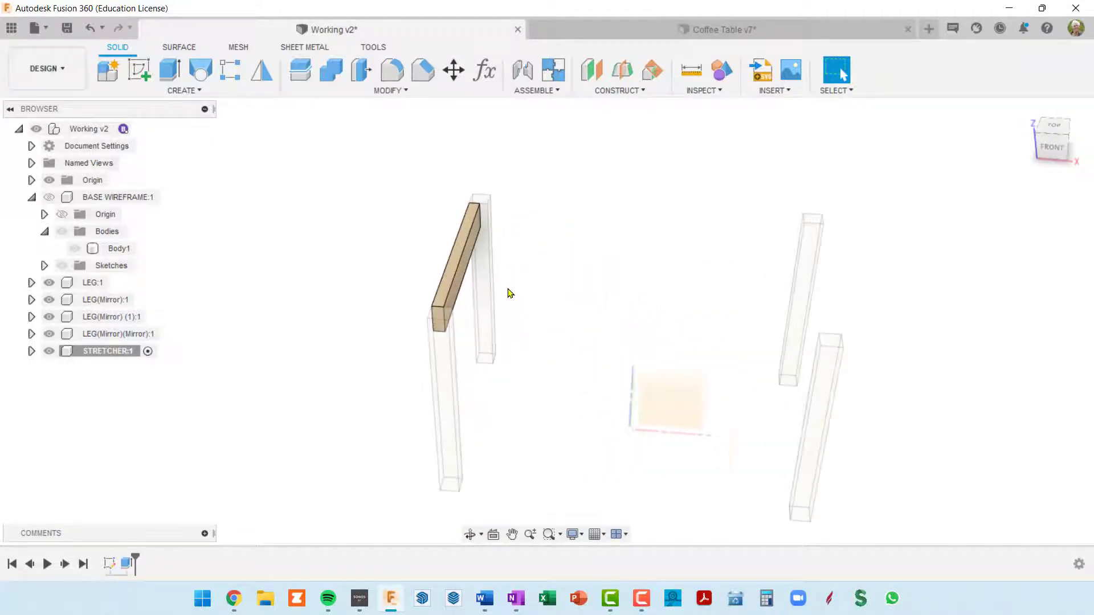
pyautogui.scroll(-4, 470, 246)
pyautogui.scroll(-2, 470, 246)
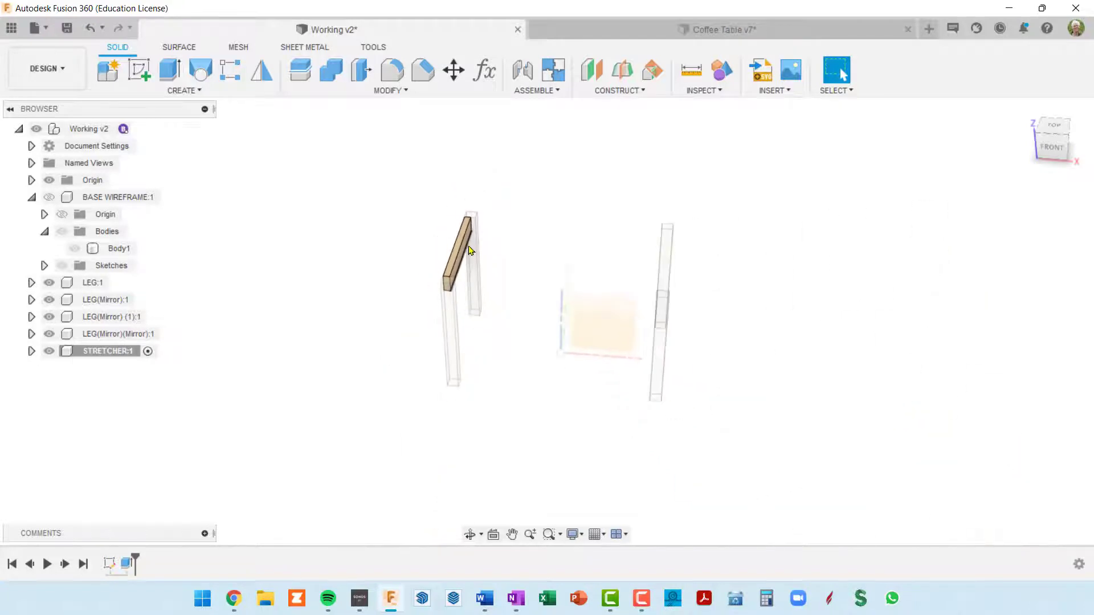
pyautogui.scroll(5, 447, 286)
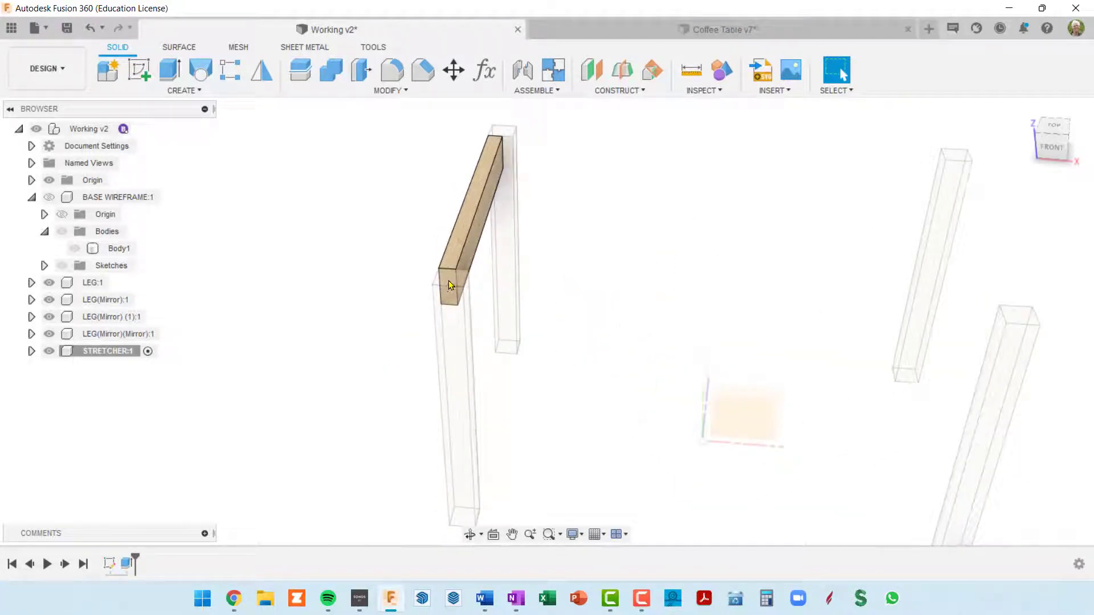
pyautogui.scroll(-3, 450, 280)
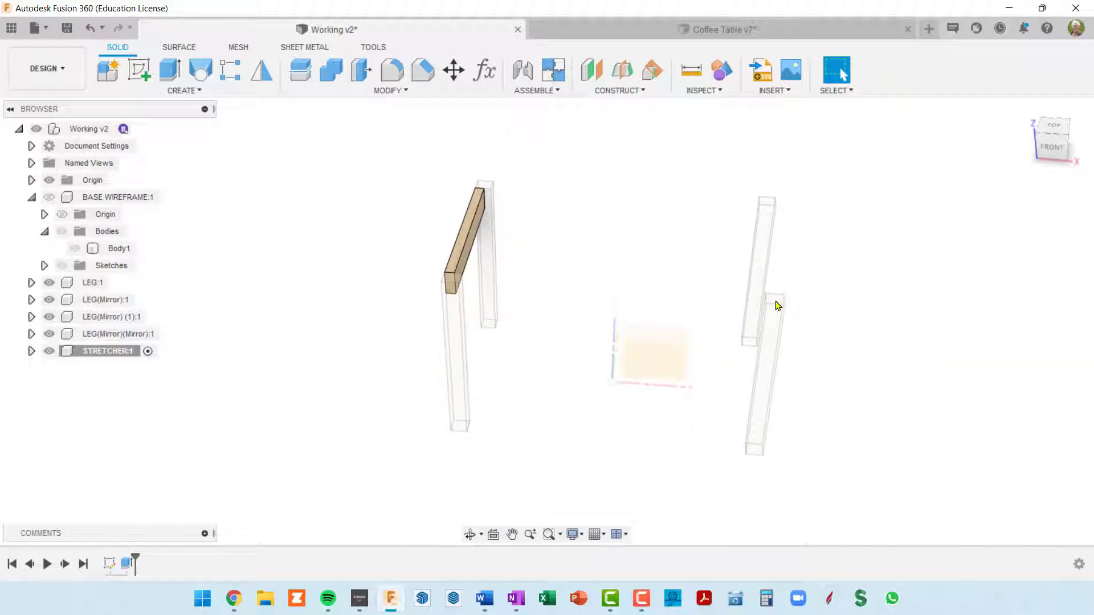
pyautogui.keyDown('shift'); pyautogui.moveTo(762, 344); pyautogui.dragTo(687, 349, button='middle'); pyautogui.keyUp('shift')
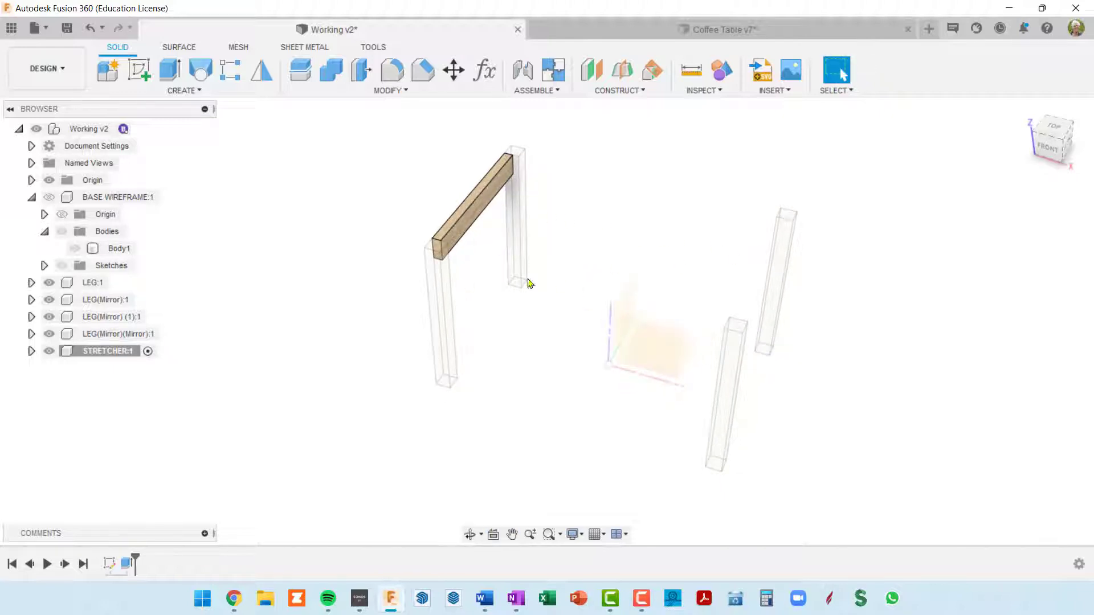
pyautogui.keyDown('shift'); pyautogui.moveTo(600, 342); pyautogui.dragTo(627, 342, button='middle'); pyautogui.keyUp('shift')
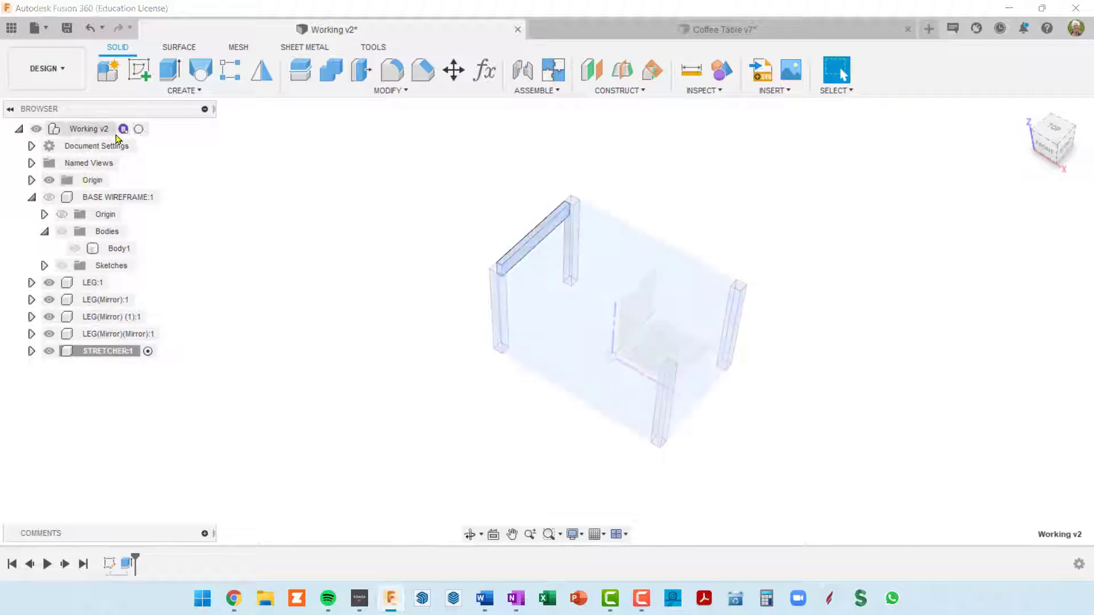
# Activate the top-level assembly and mirror the STRETCHER:1 component across the vertical YZ origin plane to the opposite pair of legs
pyautogui.click(138, 129)
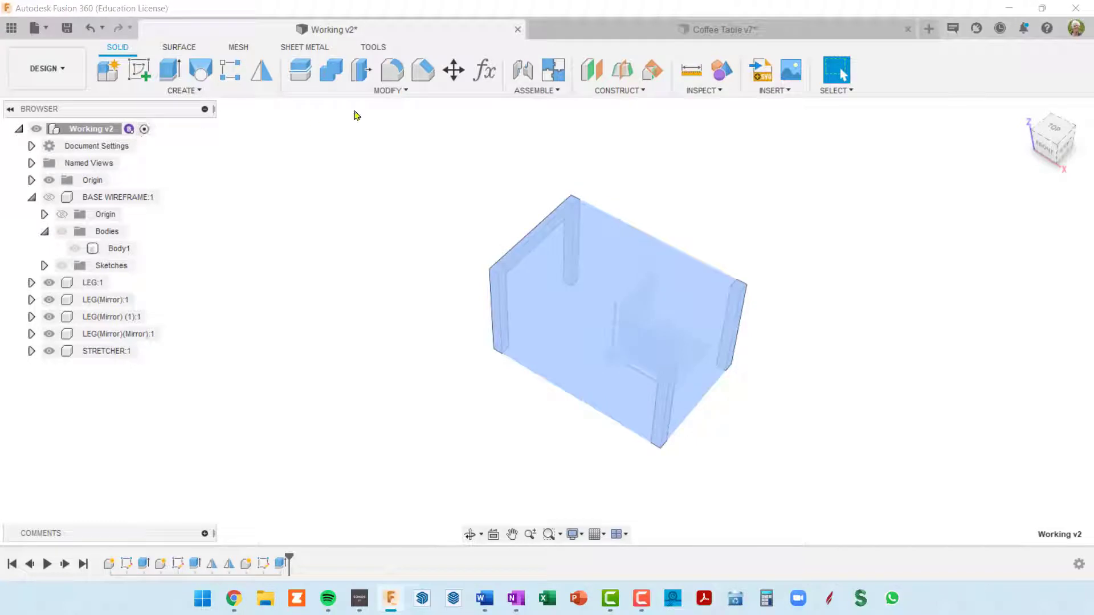
pyautogui.click(262, 74)
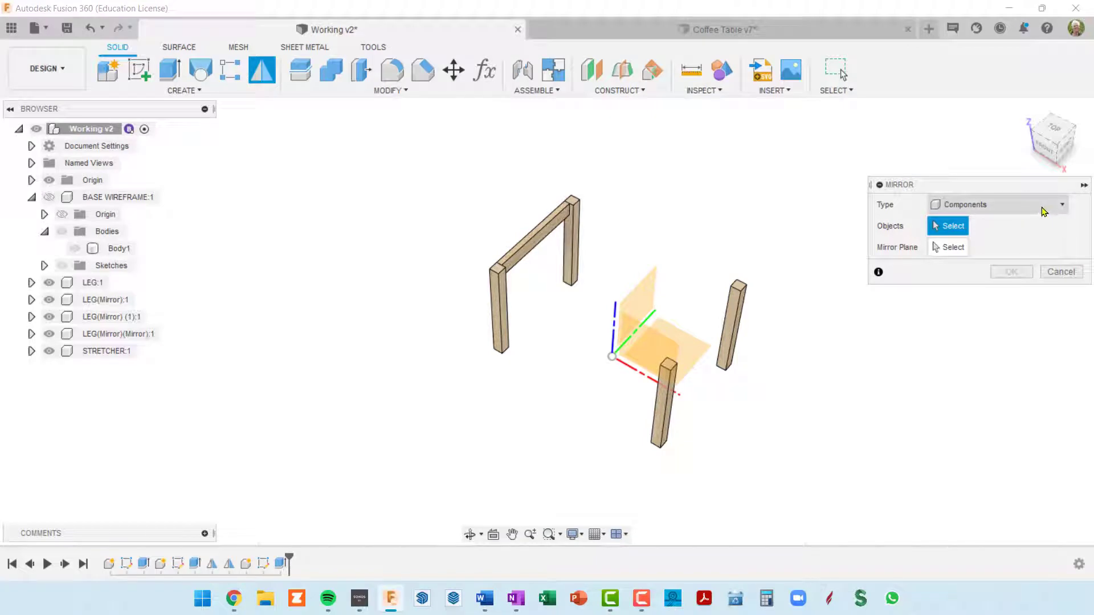
pyautogui.click(541, 236)
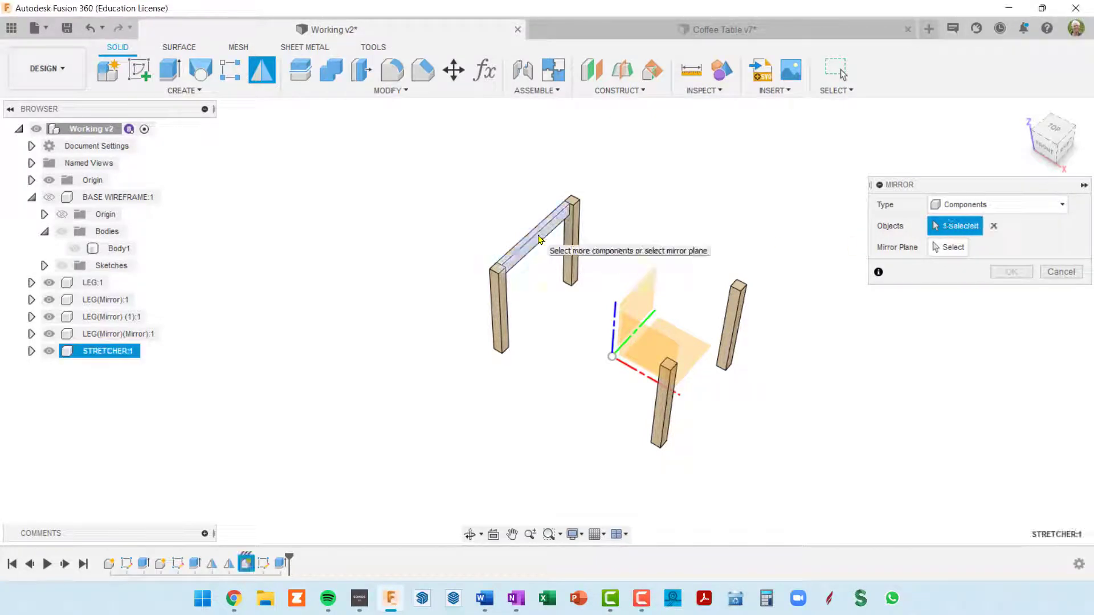
pyautogui.click(541, 238)
pyautogui.click(949, 247)
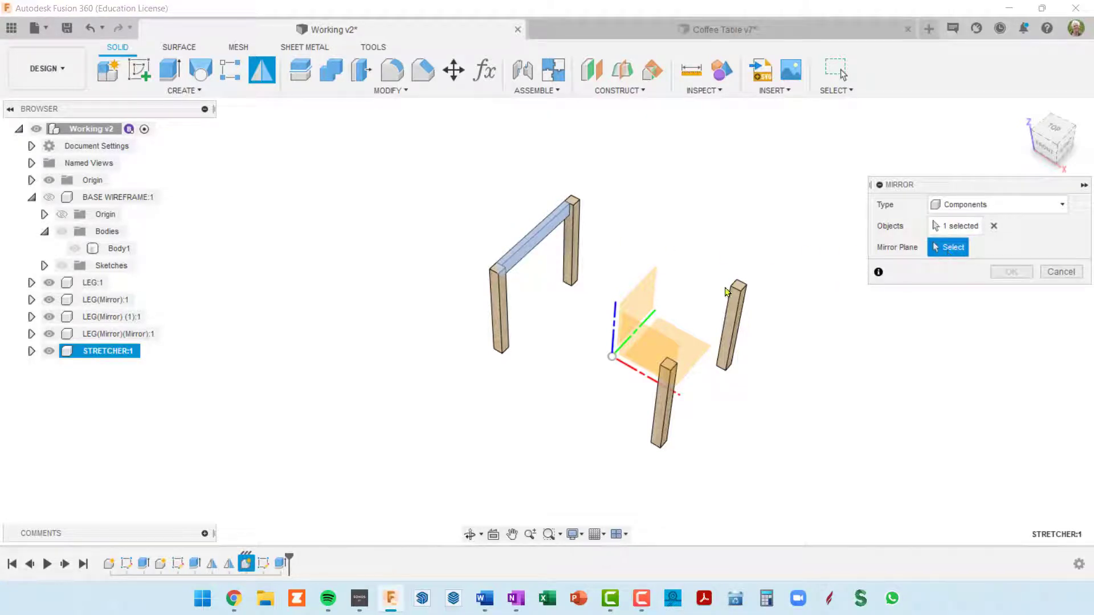
pyautogui.click(643, 305)
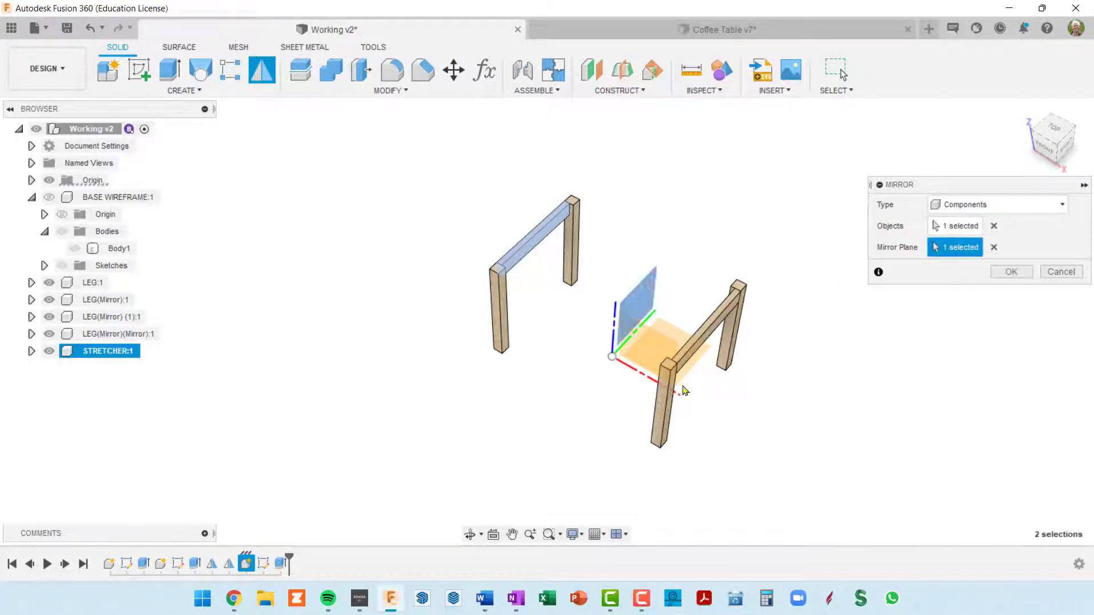
pyautogui.click(1012, 272)
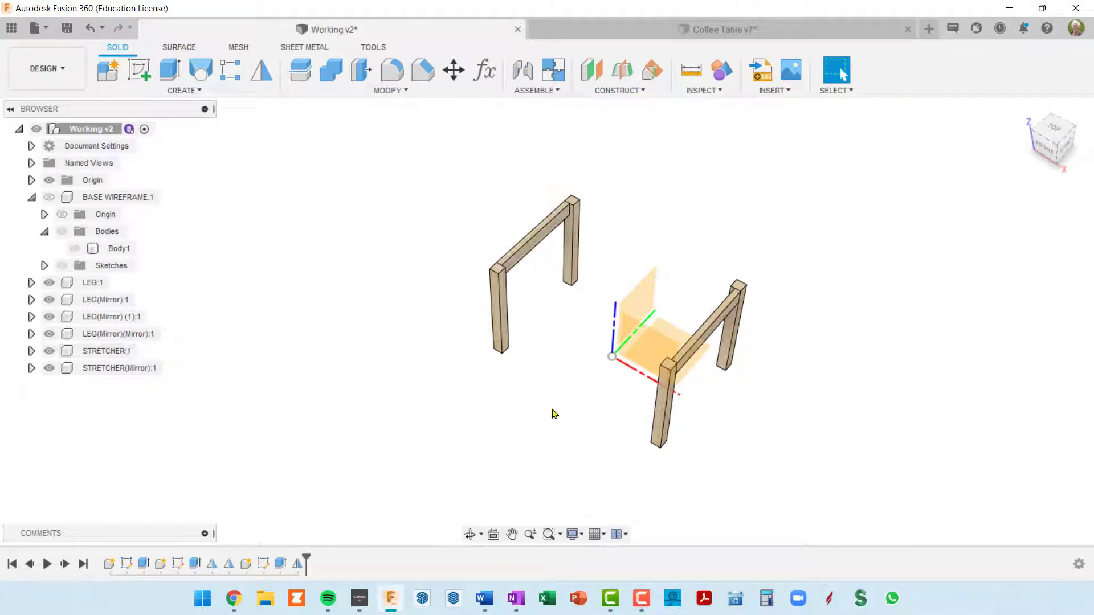
pyautogui.keyDown('shift'); pyautogui.moveTo(640, 381); pyautogui.dragTo(746, 329, button='middle'); pyautogui.keyUp('shift')
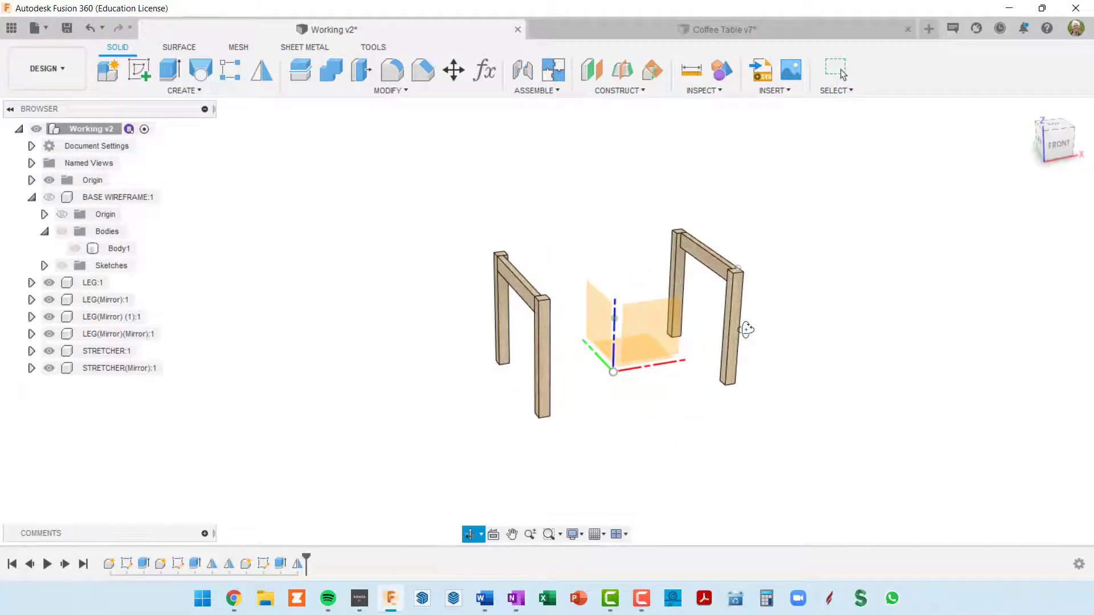
# Rename the LEG:1 component as LEG-LF
pyautogui.moveTo(595, 381)
pyautogui.keyDown('shift'); pyautogui.mouseDown(button='middle')
pyautogui.moveTo(605, 367)
pyautogui.moveTo(596, 370)
pyautogui.mouseUp(button='middle'); pyautogui.keyUp('shift')
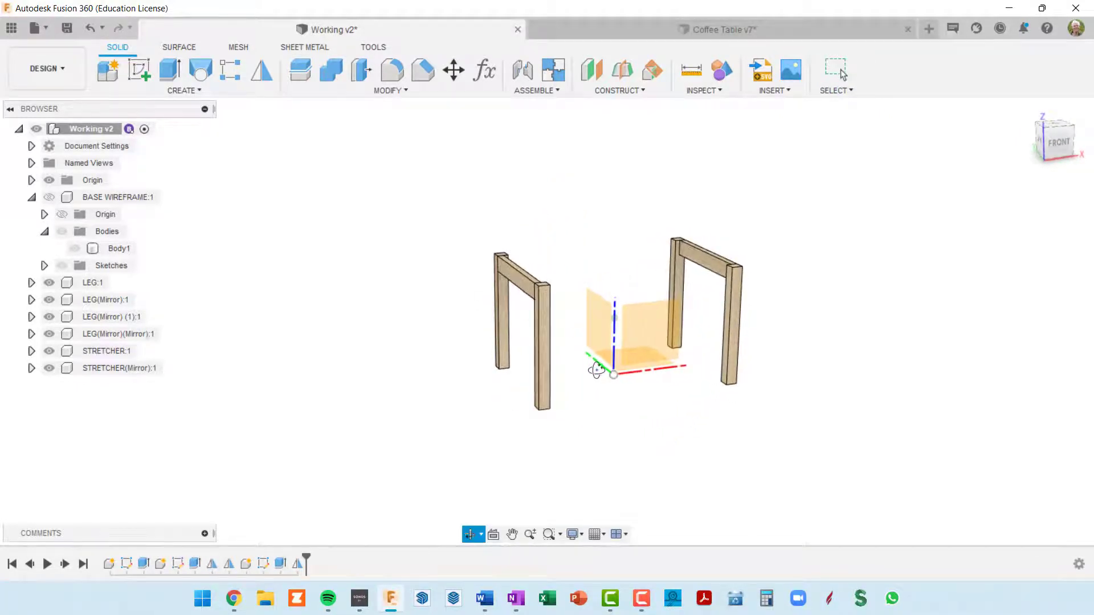
pyautogui.click(92, 287)
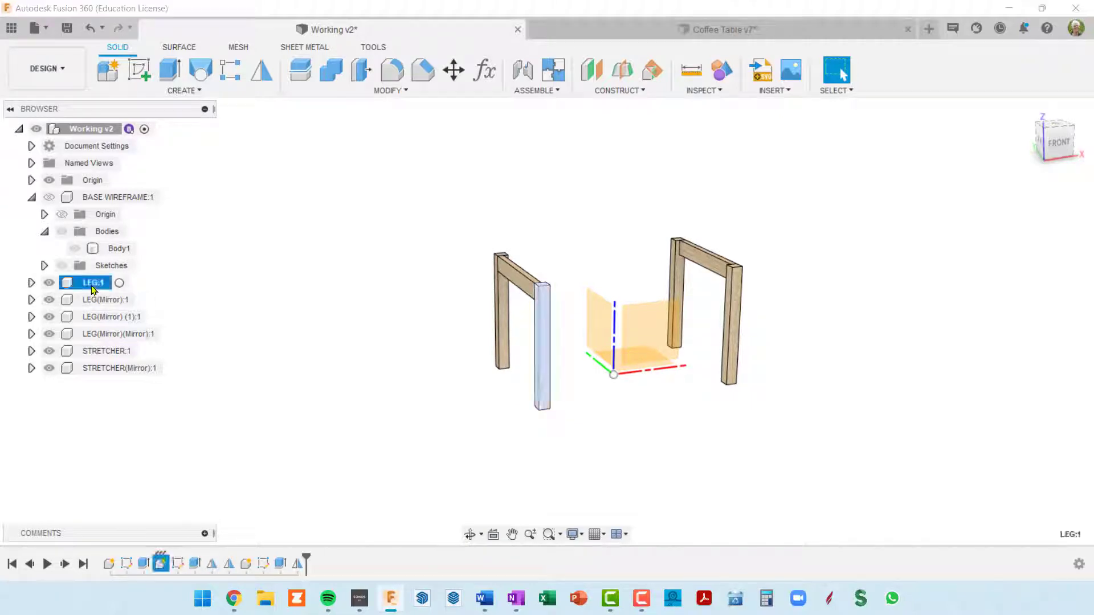
pyautogui.doubleClick(94, 284)
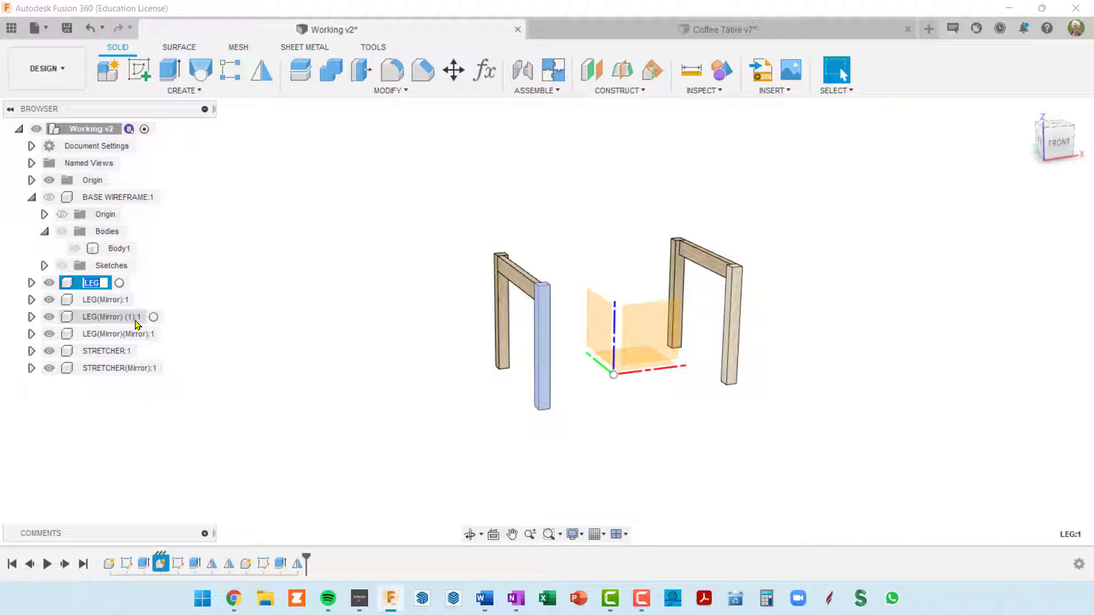
pyautogui.press('Right')
pyautogui.write('-LF')
pyautogui.press('Return')
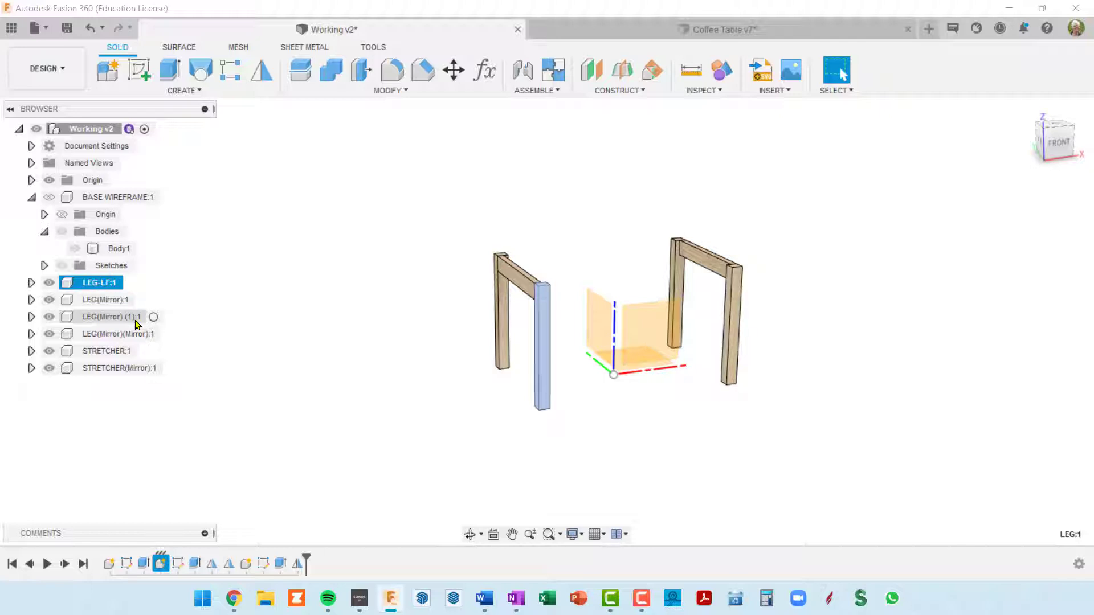
# Rename the LEG(Mirror):1 component as LEG-LR
pyautogui.click(98, 300)
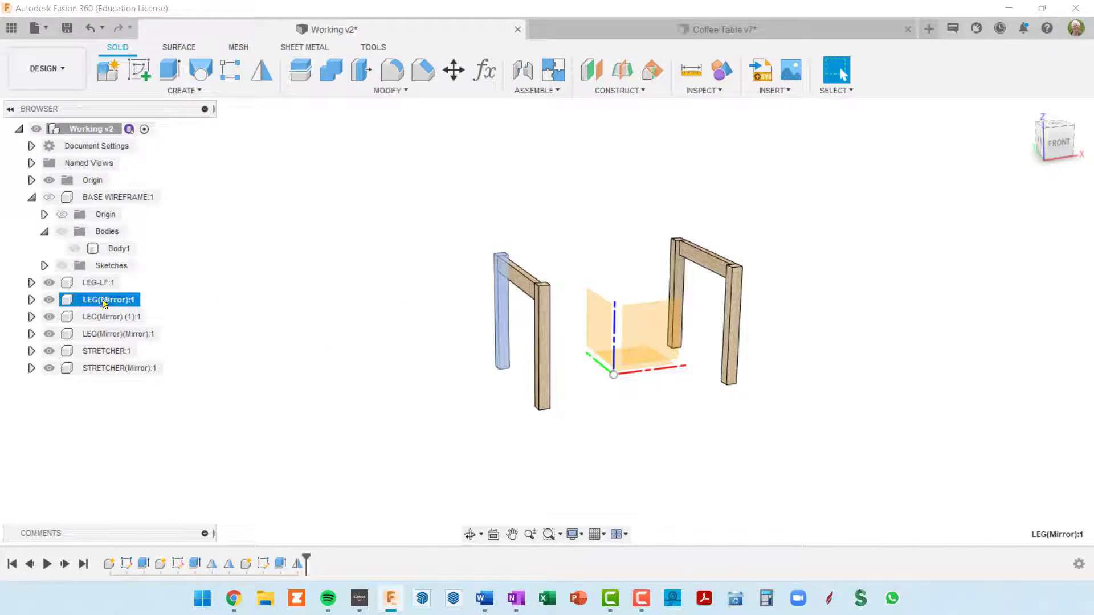
pyautogui.rightClick(105, 303)
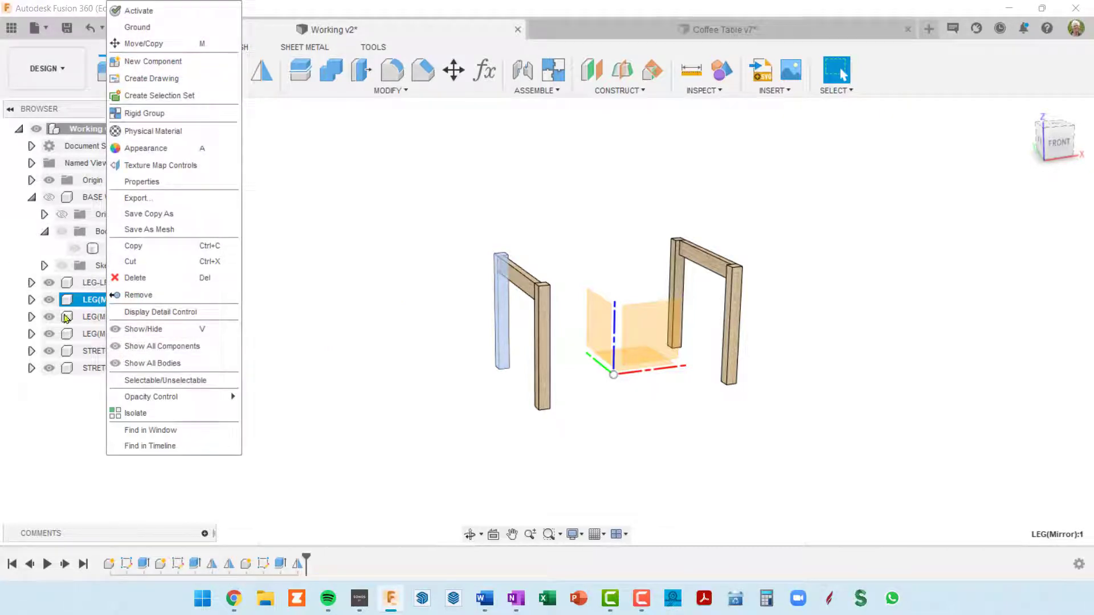
pyautogui.doubleClick(87, 304)
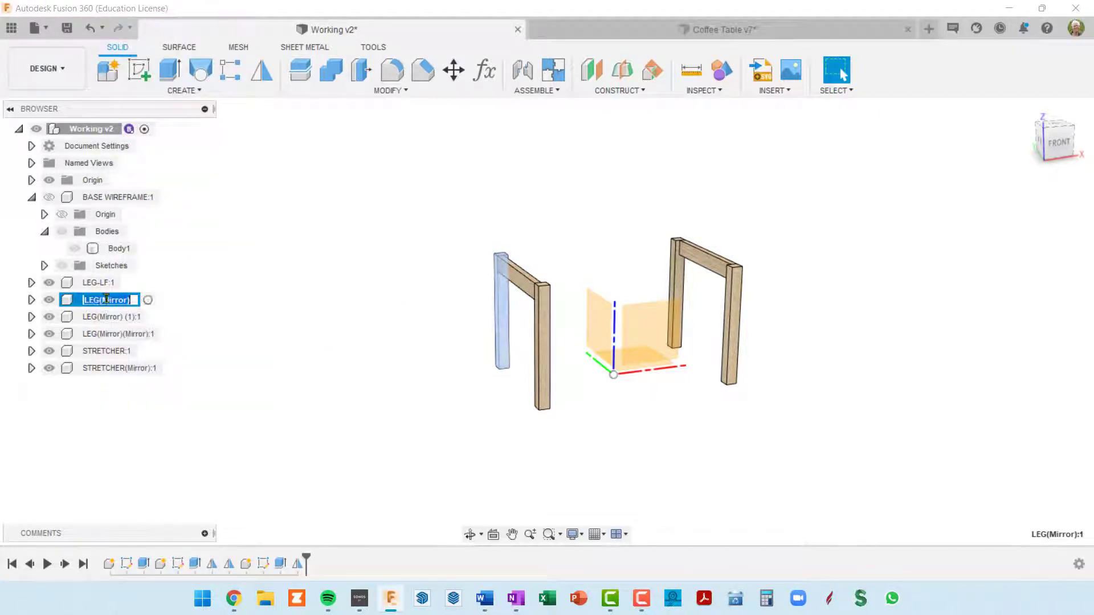
pyautogui.press('Home')
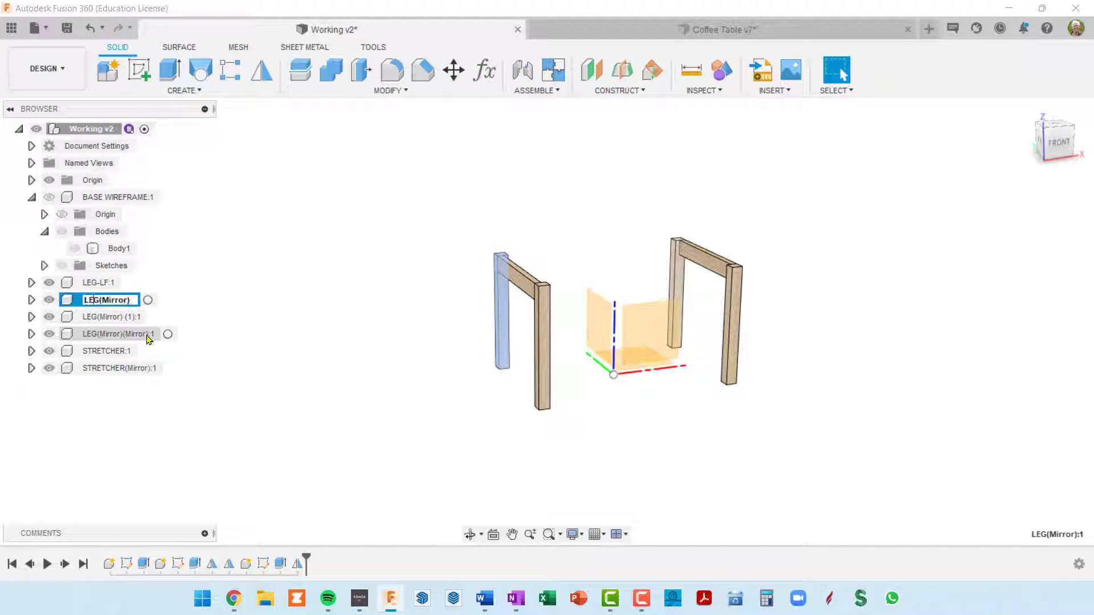
pyautogui.write('-L')
pyautogui.press('BackSpace')
pyautogui.write('LR')
pyautogui.press('Delete')
pyautogui.press('Return')
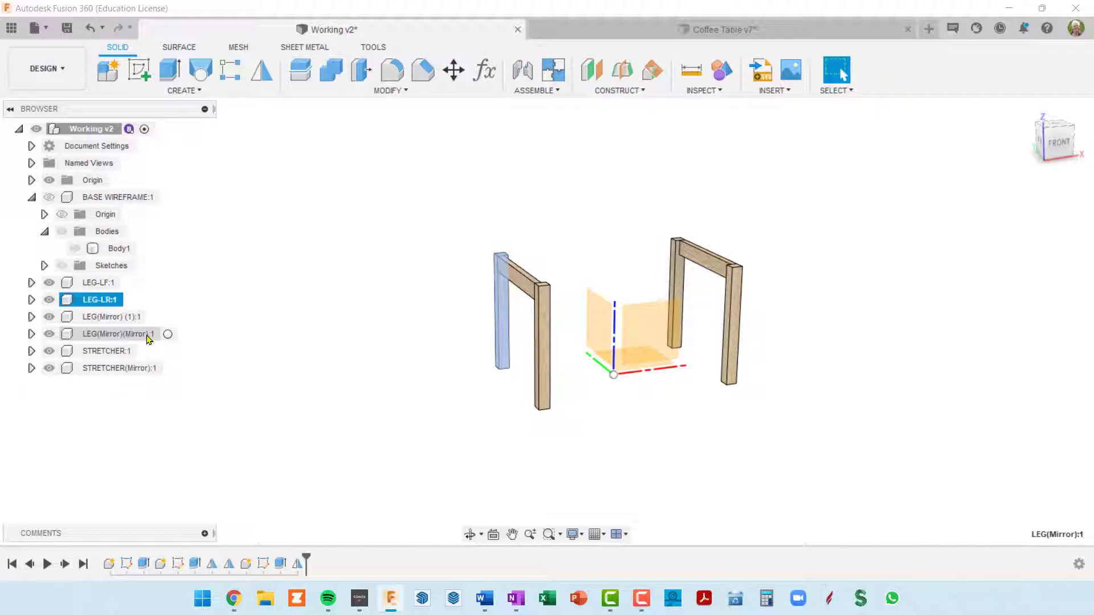
# Rename the LEG(Mirror) (1):1 component as LEG-RF
pyautogui.click(100, 317)
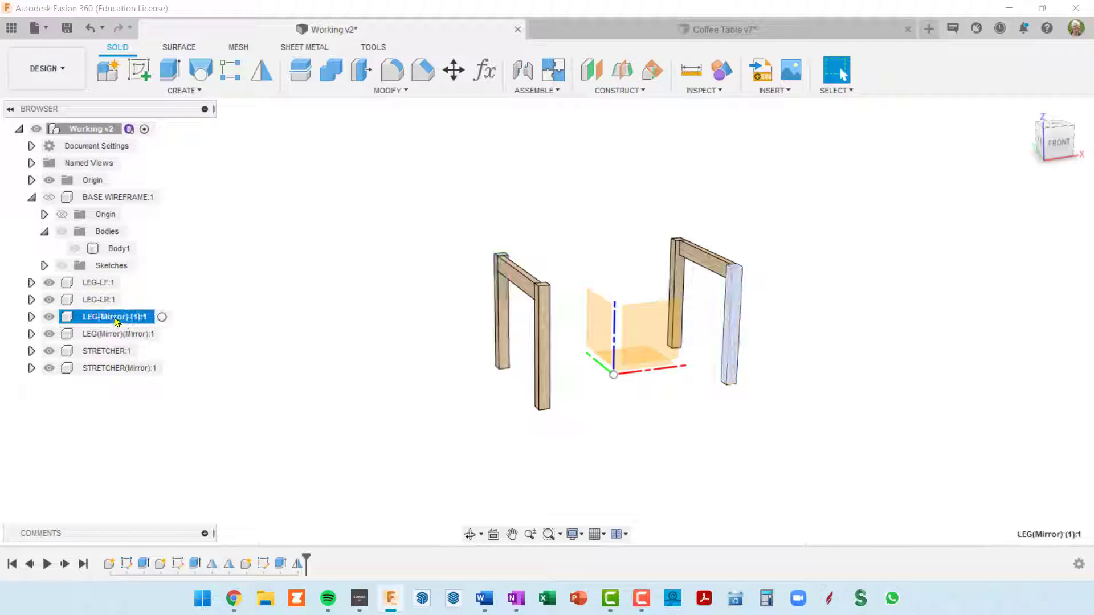
pyautogui.rightClick(104, 320)
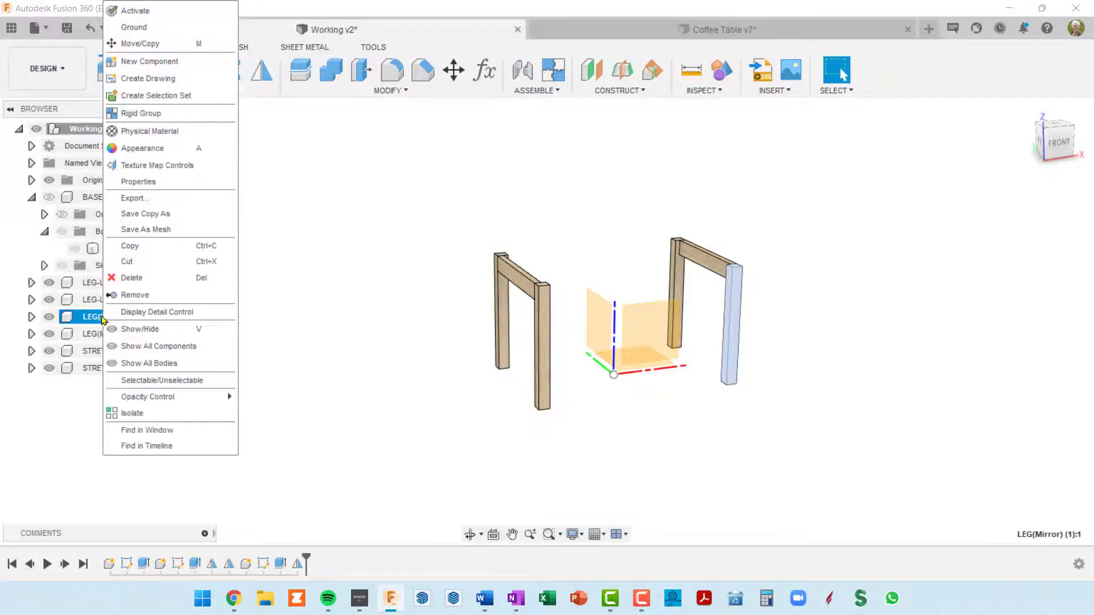
pyautogui.doubleClick(93, 317)
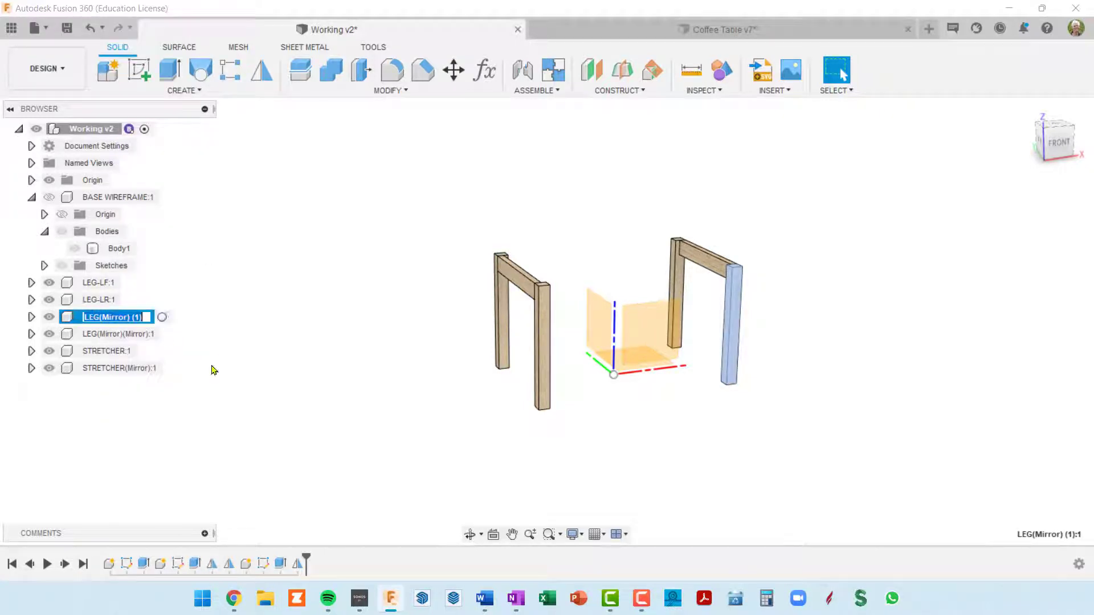
pyautogui.press('Home')
pyautogui.press('Right')
pyautogui.write('-')
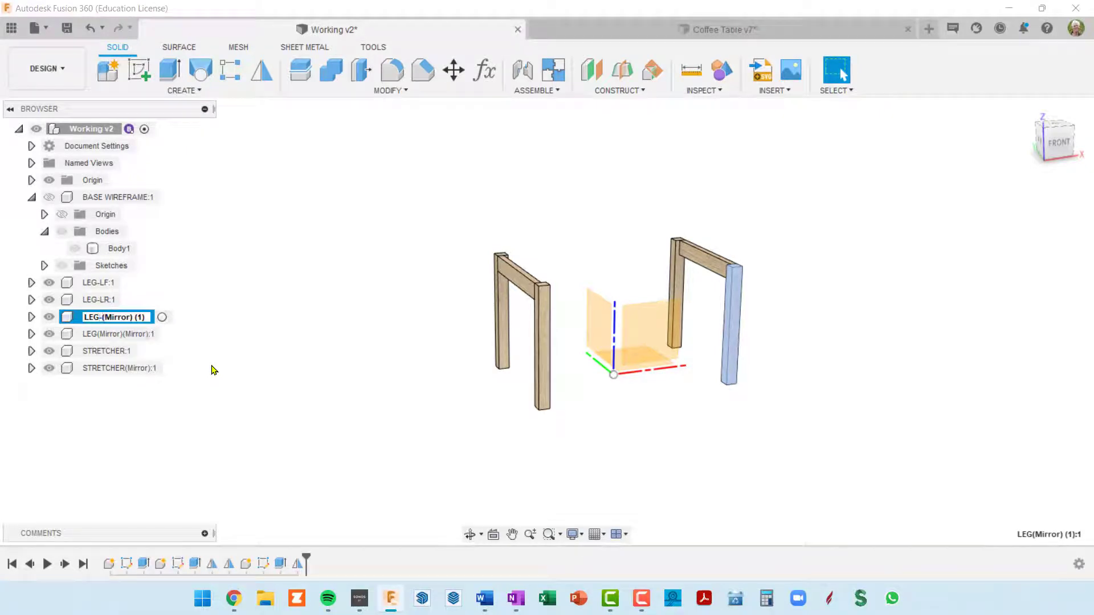
pyautogui.hotkey('shift', 'End')
pyautogui.write('RF')
pyautogui.press('Return')
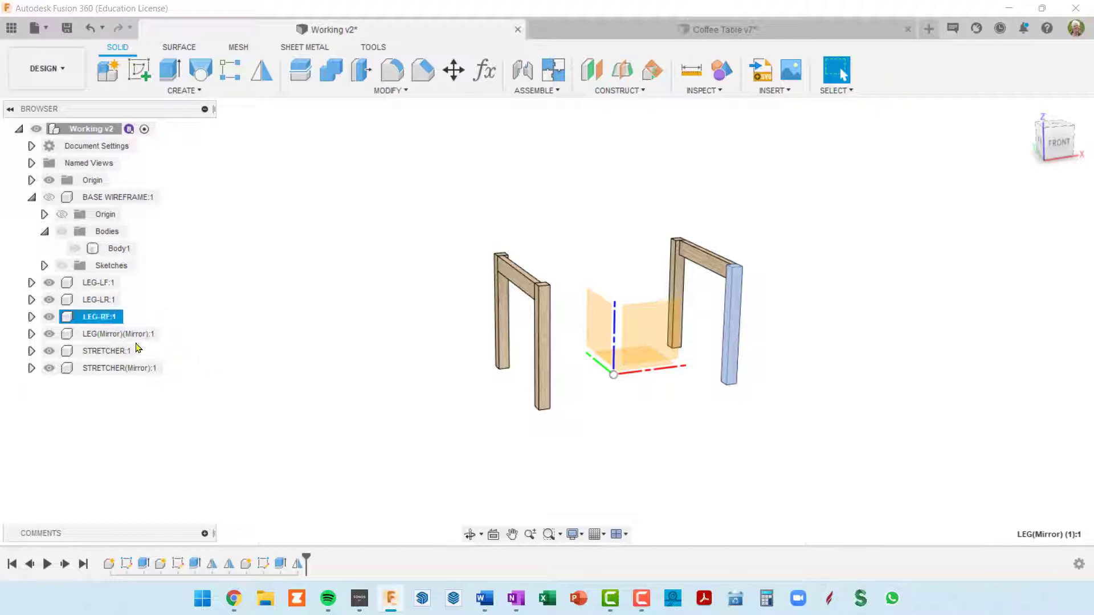
# Rename the LEG(Mirror)(Mirror):1 component as LEG-RB
pyautogui.click(112, 336)
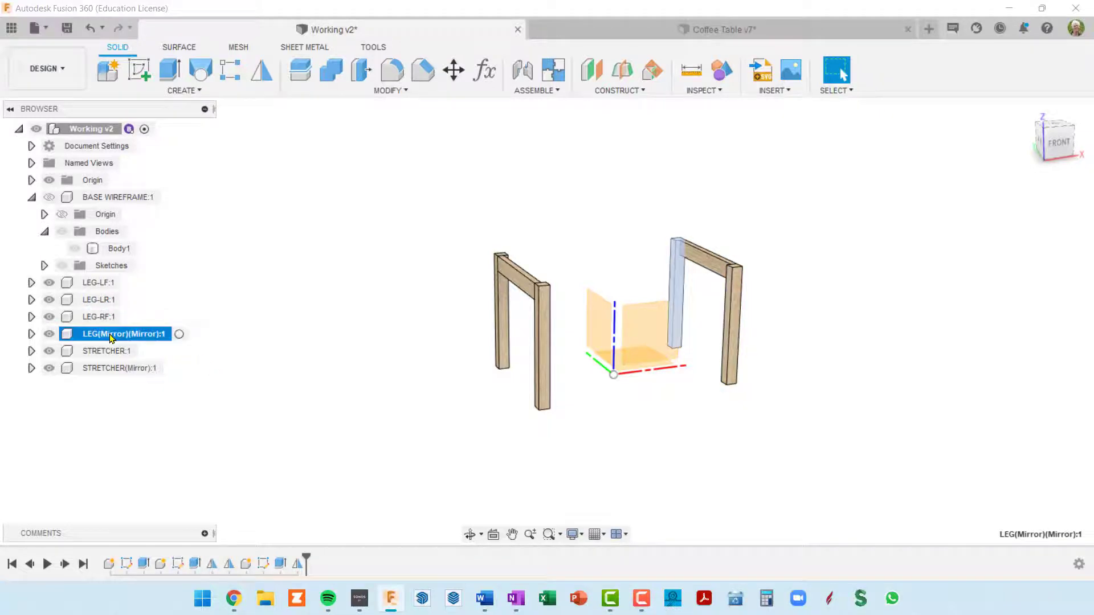
pyautogui.rightClick(112, 337)
pyautogui.click(108, 337)
pyautogui.doubleClick(109, 337)
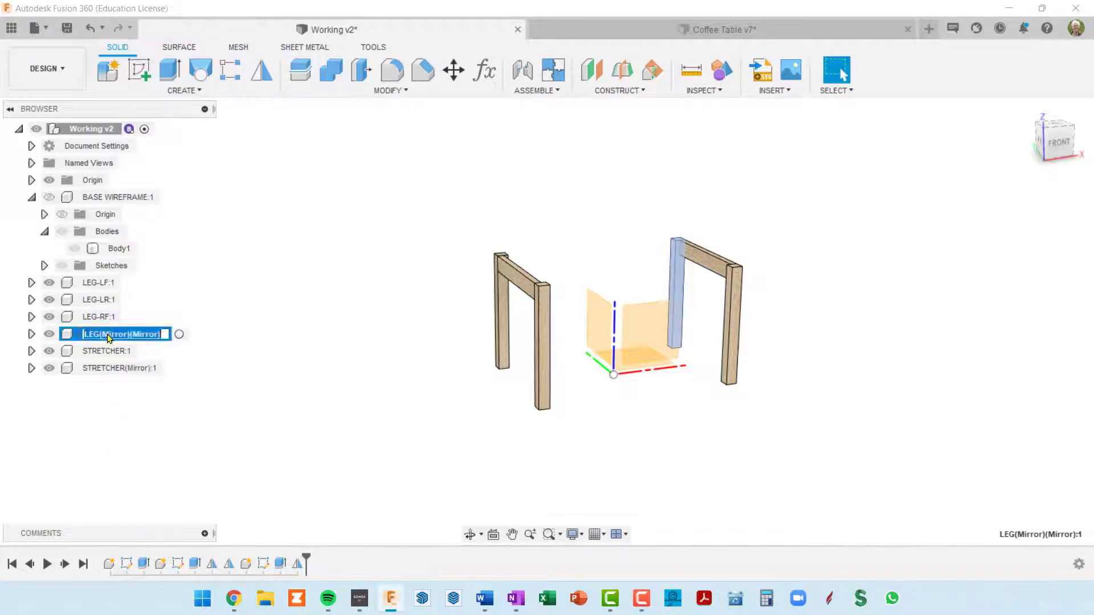
pyautogui.click(107, 335)
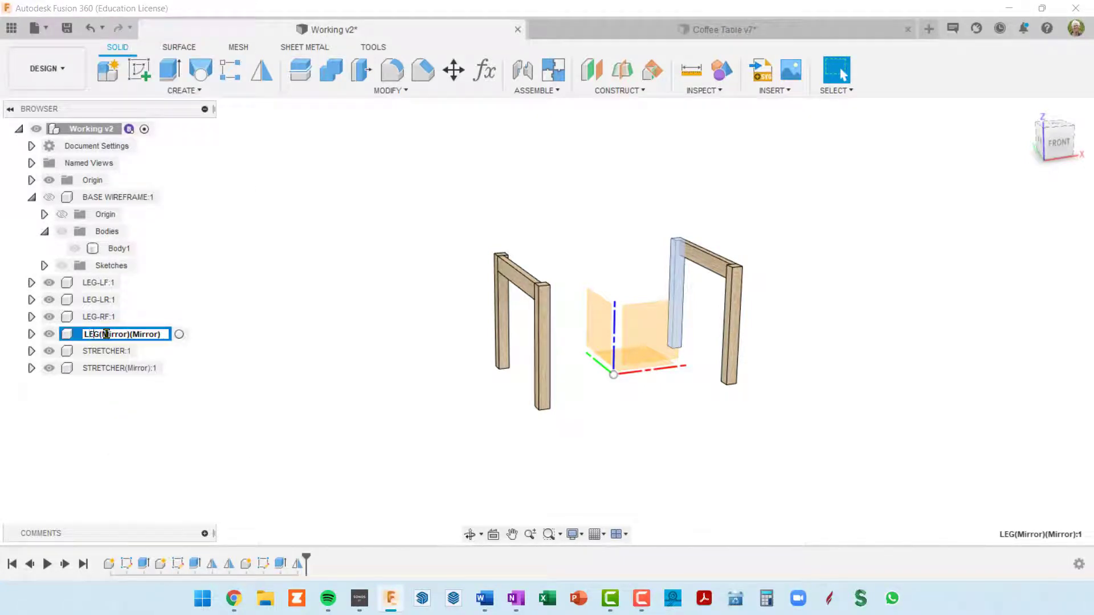
pyautogui.write('-RR')
pyautogui.hotkey('shift', 'End')
pyautogui.press('Delete')
pyautogui.press('Return')
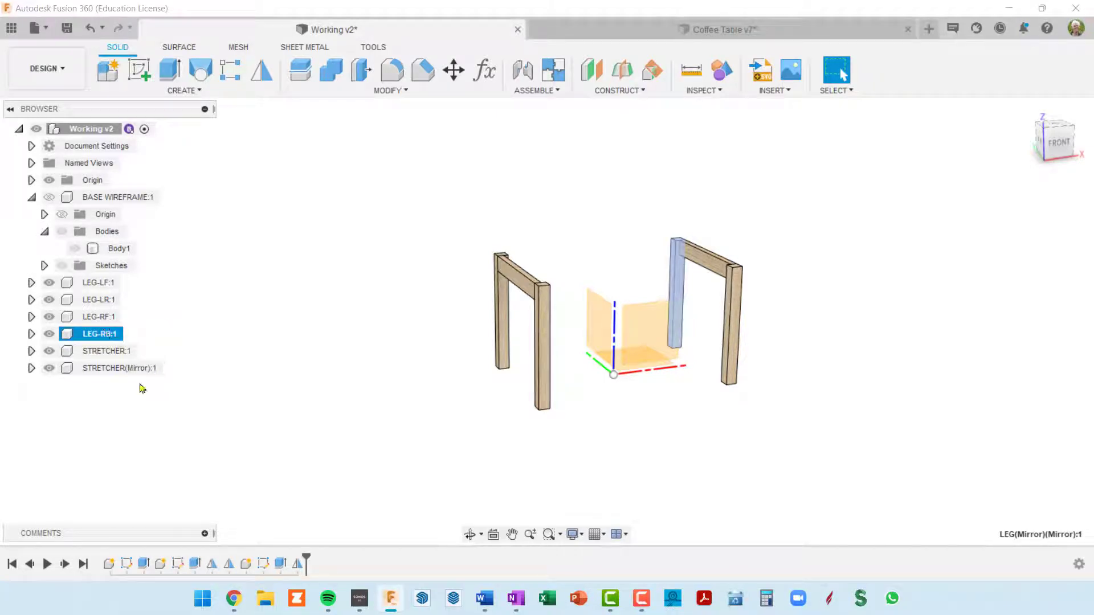
# Rename the original STRETCHER:1 component as STRETCHER-L
pyautogui.click(107, 352)
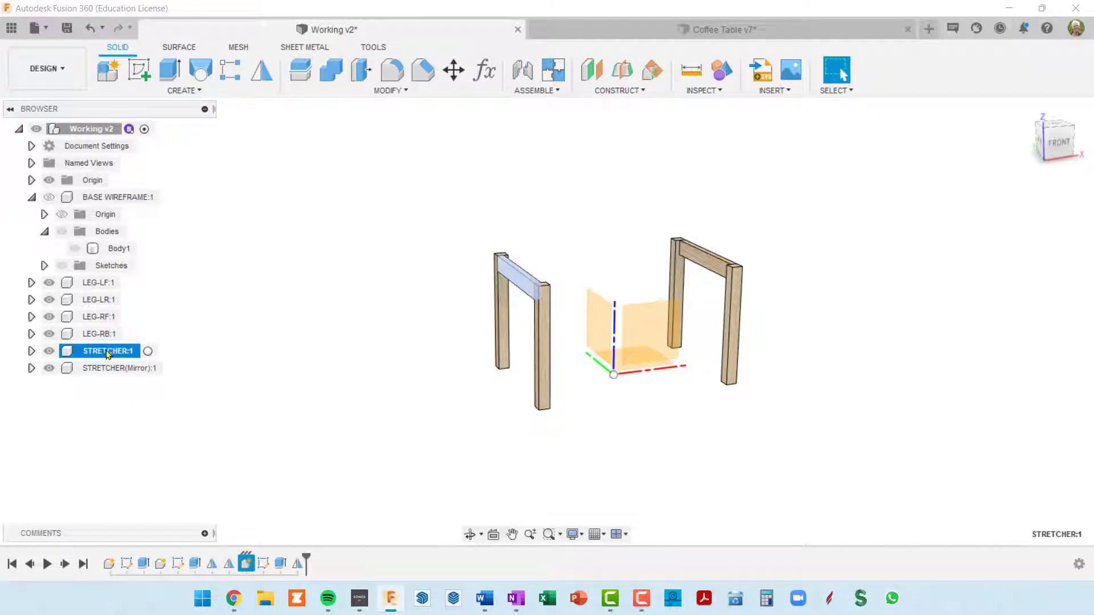
pyautogui.doubleClick(107, 353)
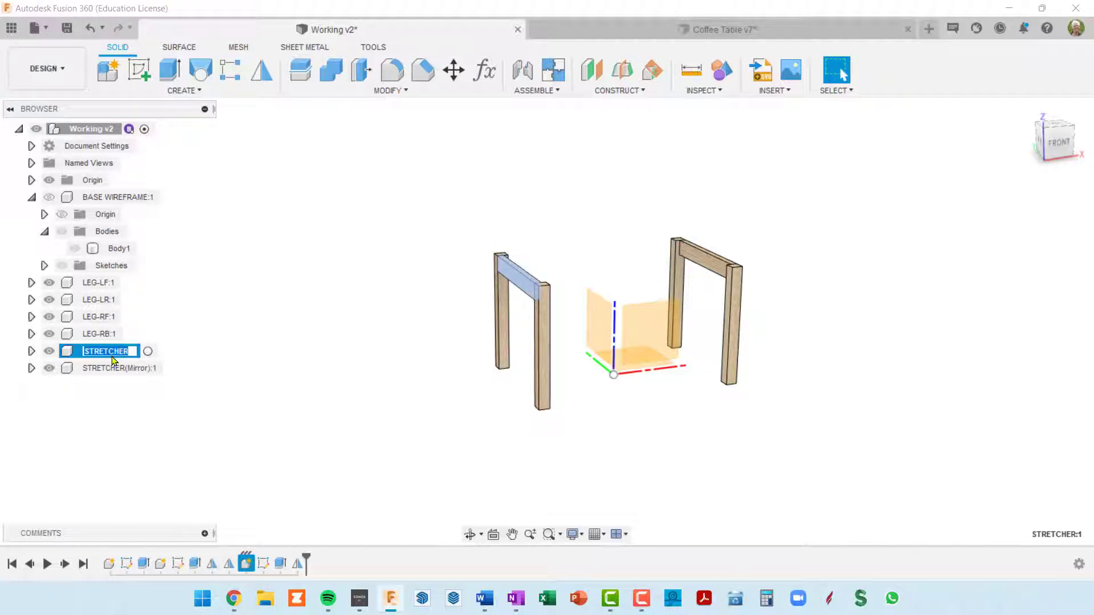
pyautogui.press('Right')
pyautogui.press('Return')
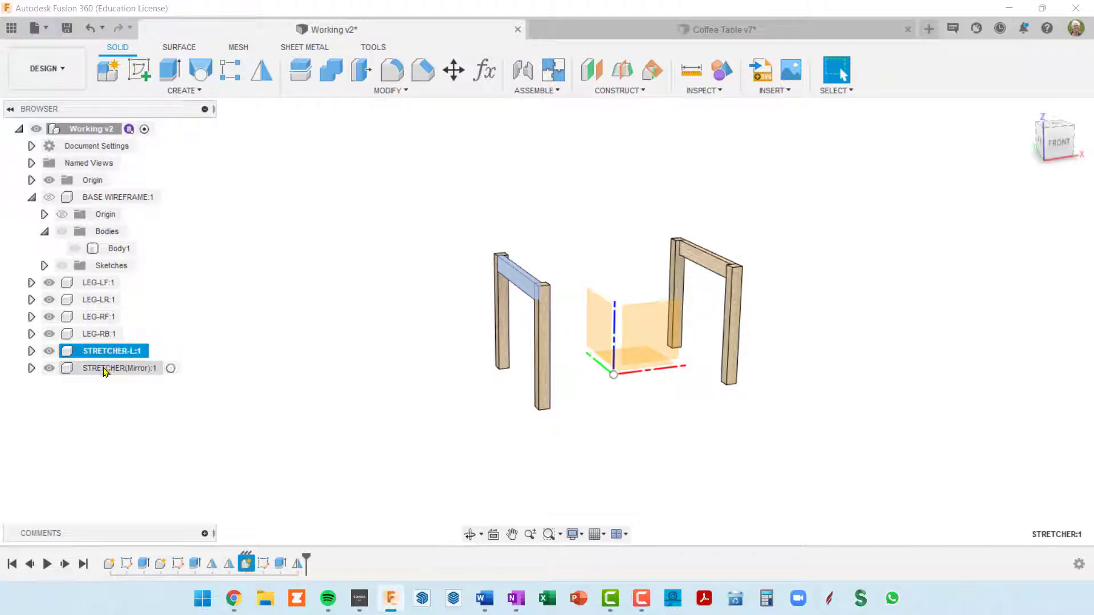
# Rename the STRETCHER(Mirror):1 component as STRETCHER-R
pyautogui.click(107, 370)
pyautogui.click(114, 370)
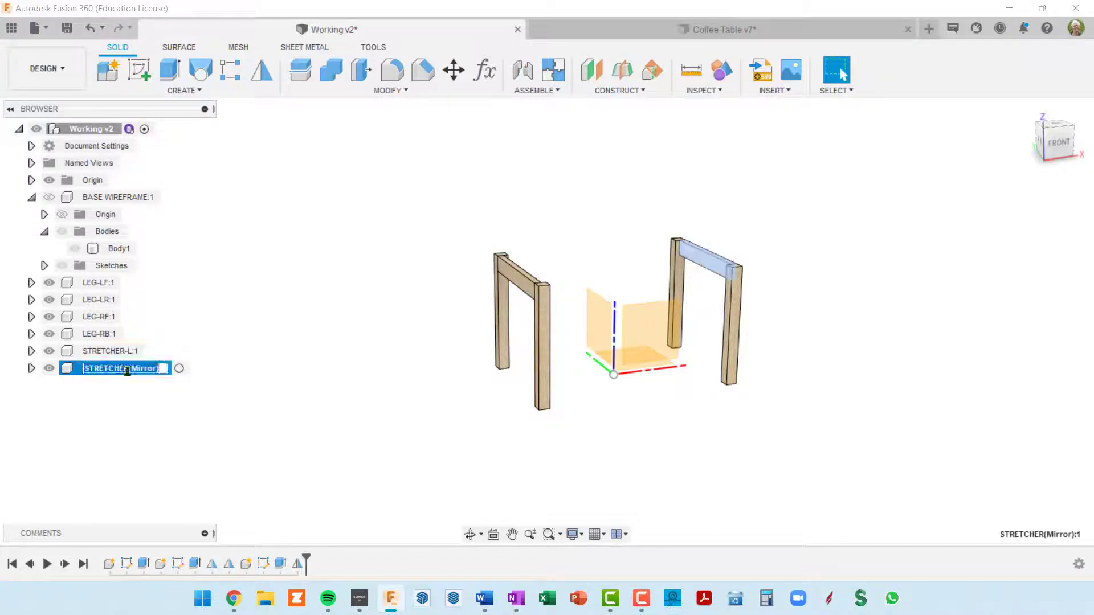
pyautogui.click(132, 369)
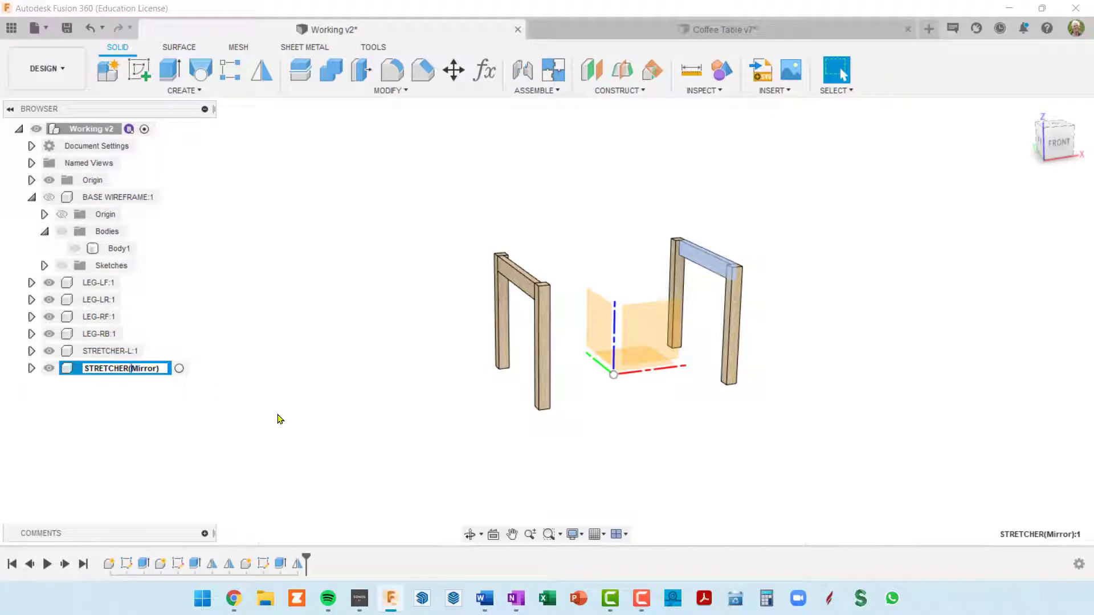
pyautogui.hotkey('shift', 'End')
pyautogui.write('-')
pyautogui.press('Return')
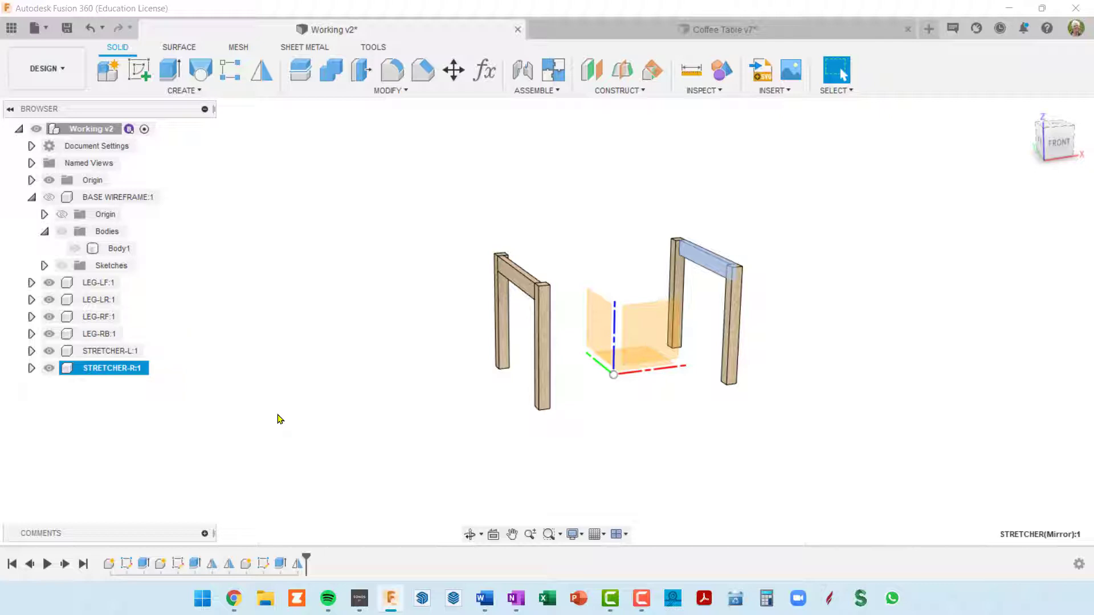
# Start a new sketch in the top-level assembly on the LEG-LF face that points toward the opposite pair of legs
pyautogui.keyDown('shift'); pyautogui.moveTo(630, 304); pyautogui.dragTo(565, 314, button='middle'); pyautogui.keyUp('shift')
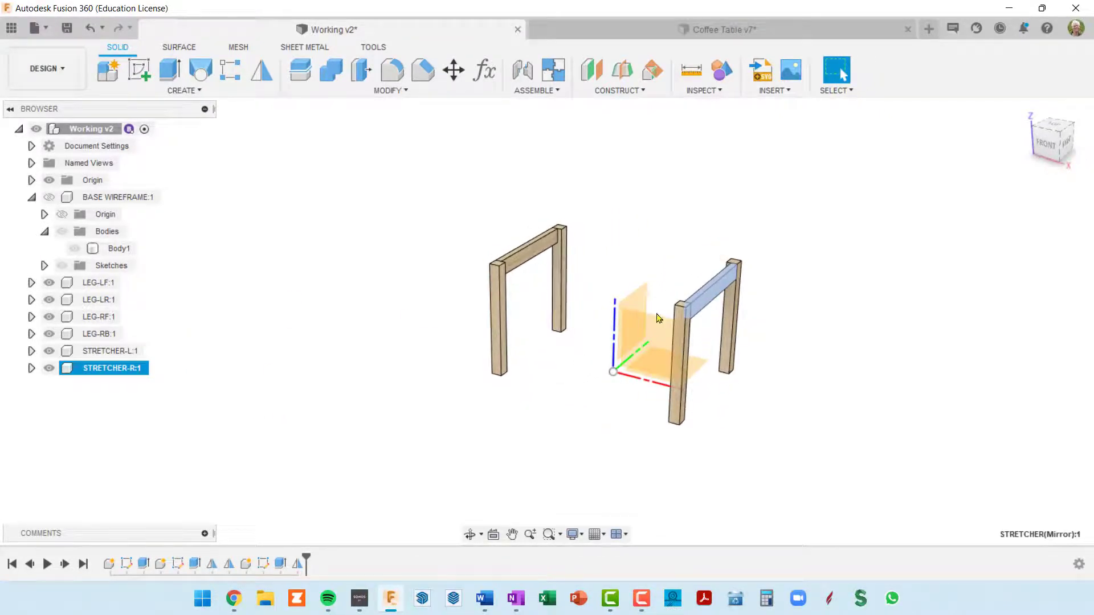
pyautogui.click(684, 220)
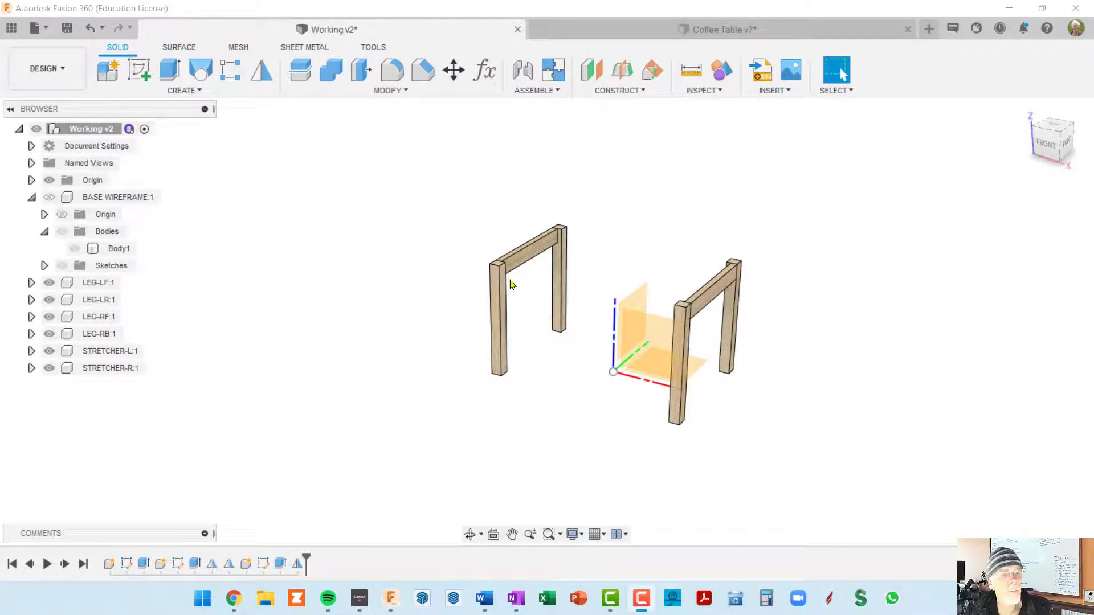
pyautogui.scroll(2, 507, 279)
pyautogui.scroll(1, 506, 277)
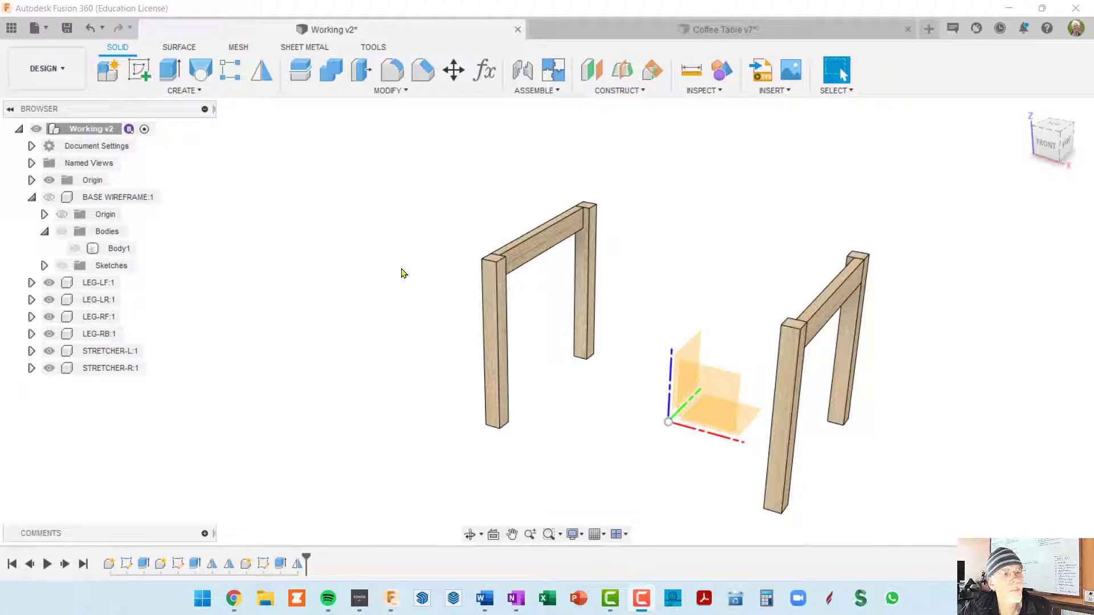
pyautogui.scroll(3, 499, 293)
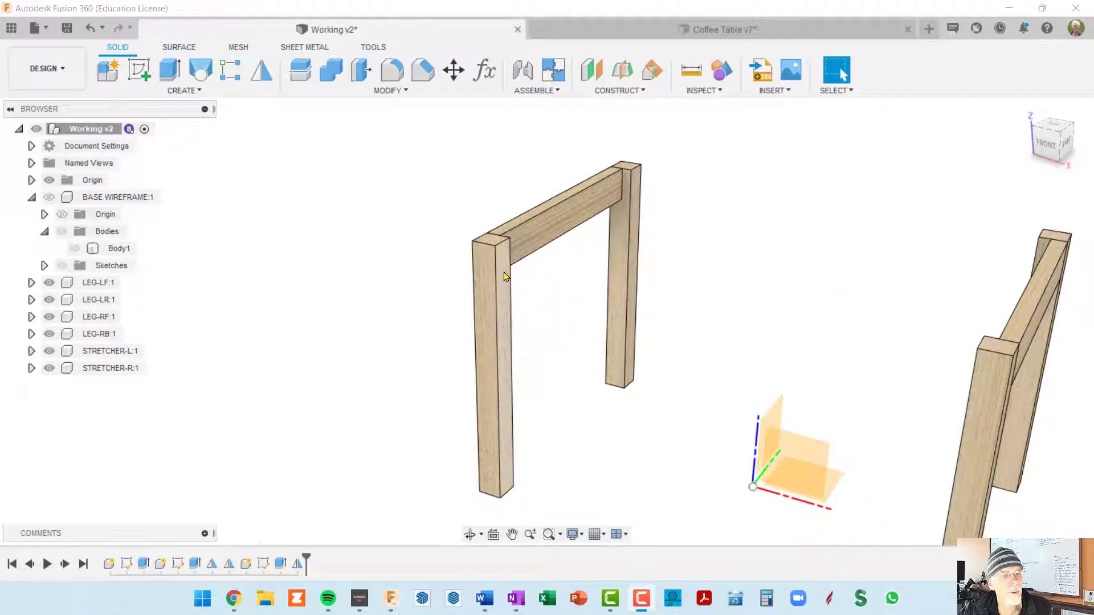
pyautogui.click(504, 277)
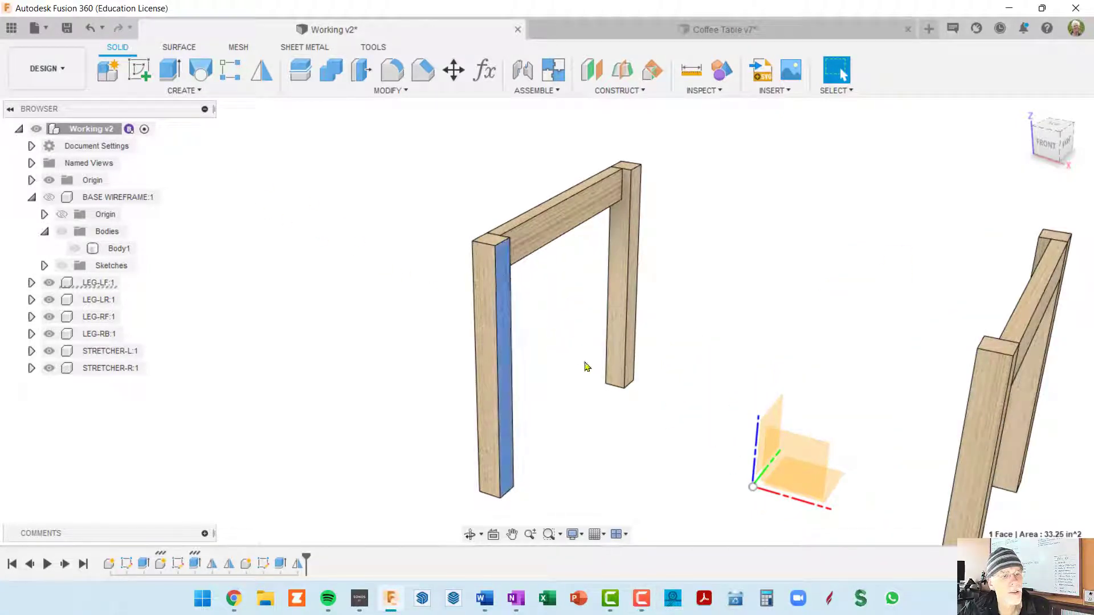
pyautogui.click(140, 71)
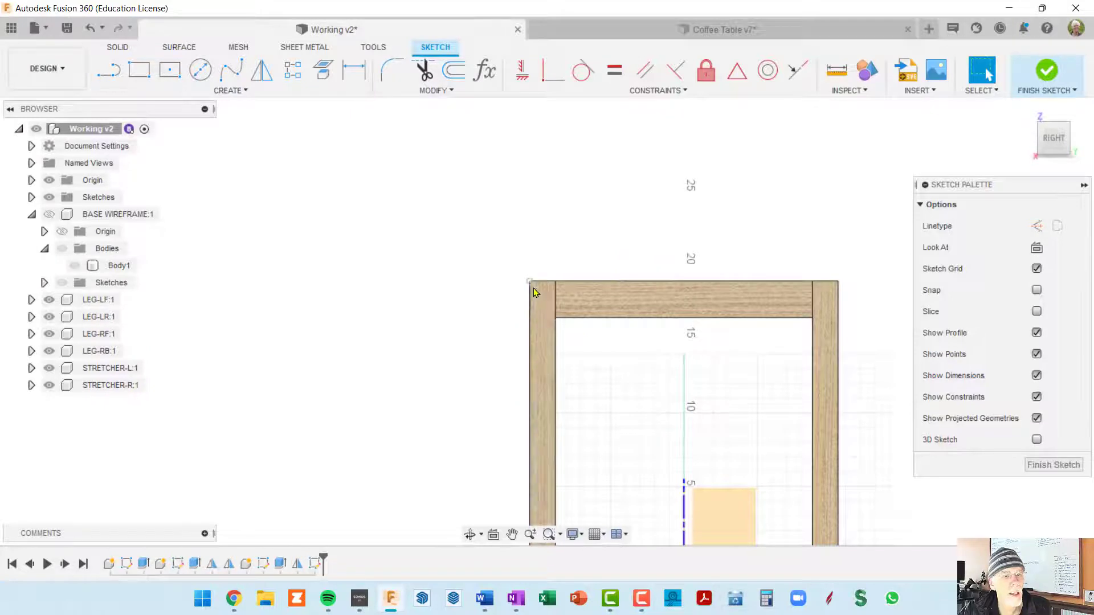
# Hide the LEG-RF component and look squarely at the sketch plane around the top of LEG-LF
pyautogui.click(63, 337)
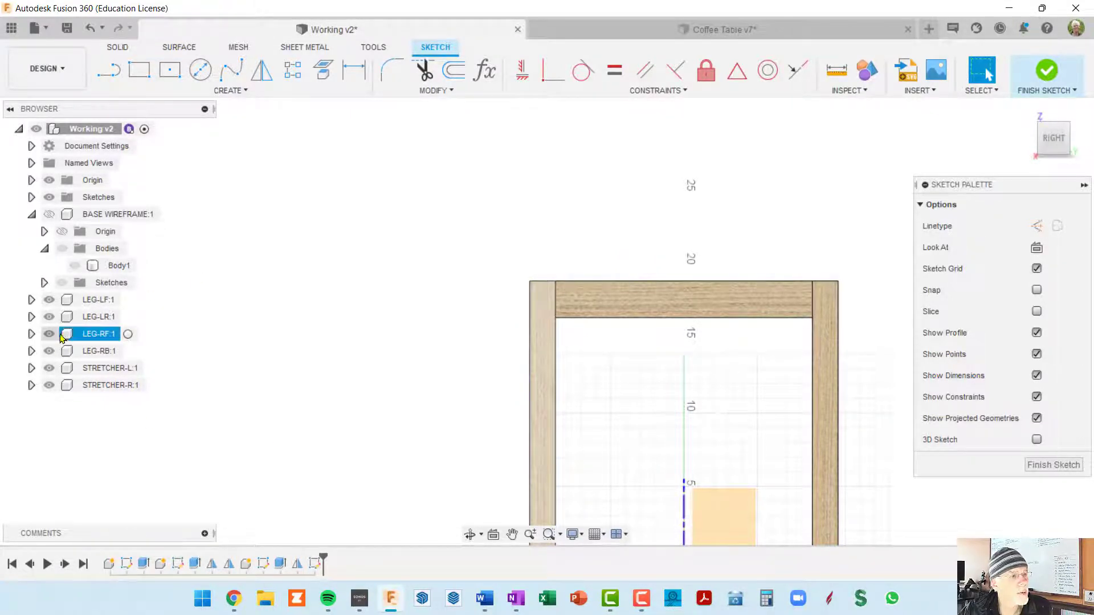
pyautogui.click(50, 335)
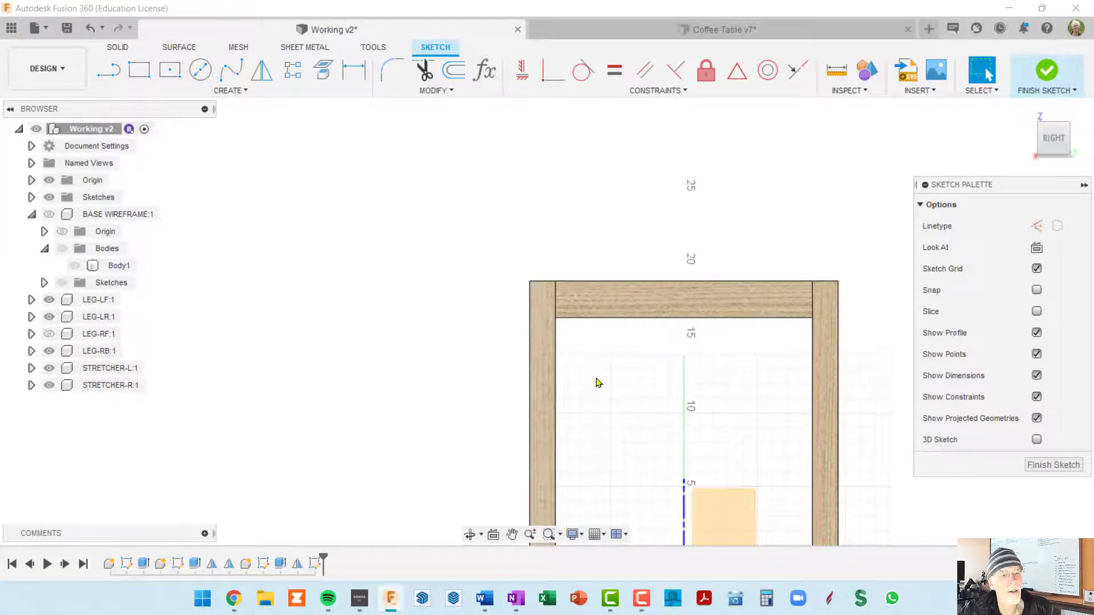
pyautogui.keyDown('shift'); pyautogui.moveTo(598, 382); pyautogui.dragTo(593, 302, button='middle'); pyautogui.keyUp('shift')
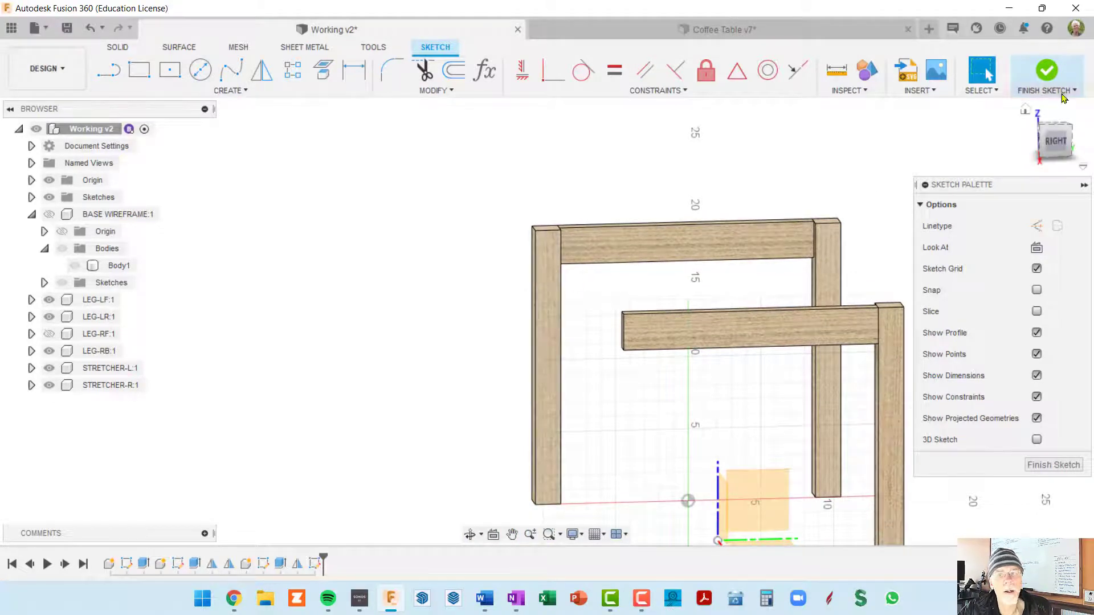
pyautogui.click(1036, 248)
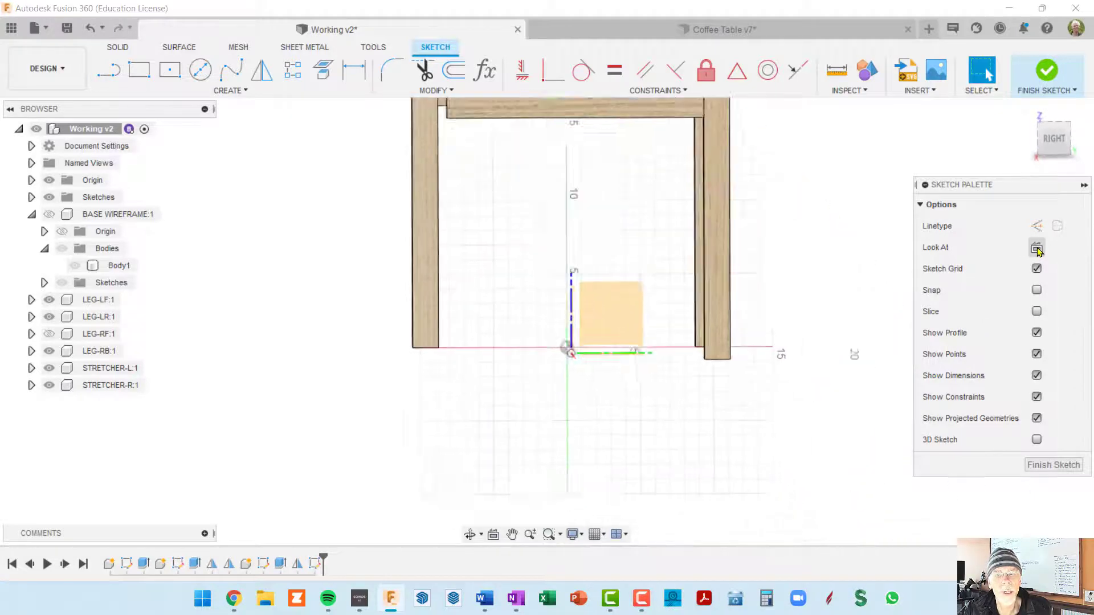
pyautogui.moveTo(506, 222)
pyautogui.mouseDown(button='middle')
pyautogui.moveTo(522, 301)
pyautogui.moveTo(602, 445)
pyautogui.mouseUp(button='middle')
pyautogui.scroll(4, 543, 283)
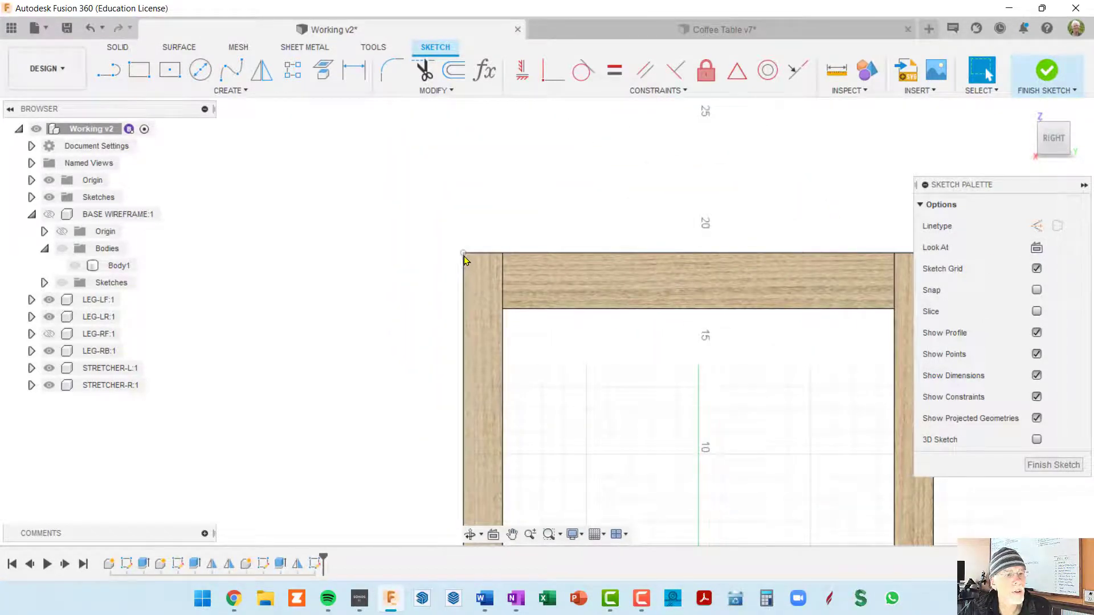
# Draw a rectangle from the outer top corner of LEG-LF, with its width set to apronDep and about 2.9 in tall
pyautogui.click(139, 70)
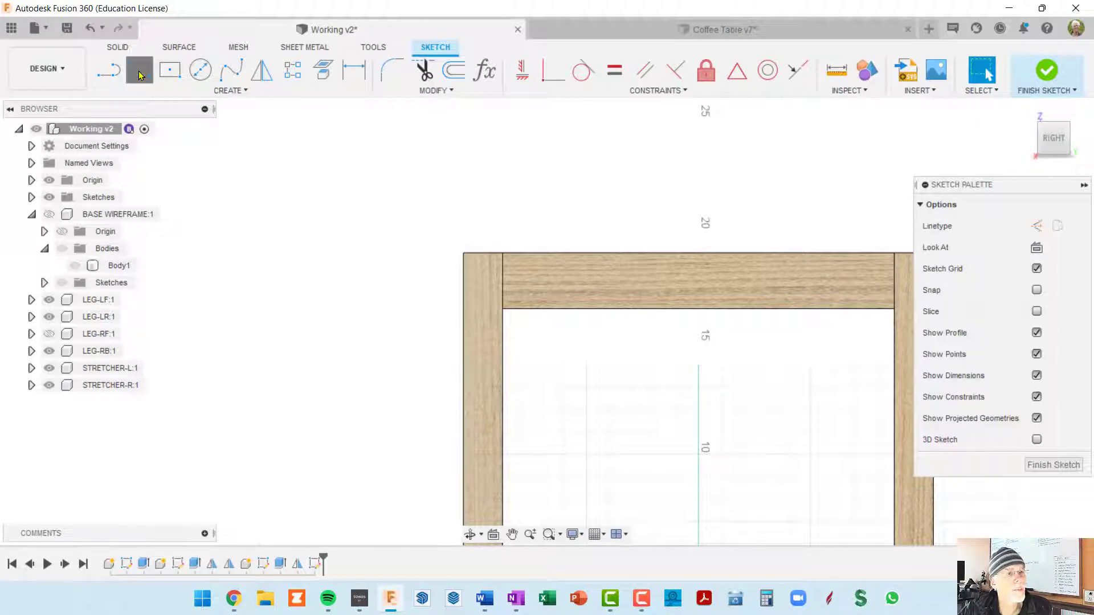
pyautogui.click(469, 264)
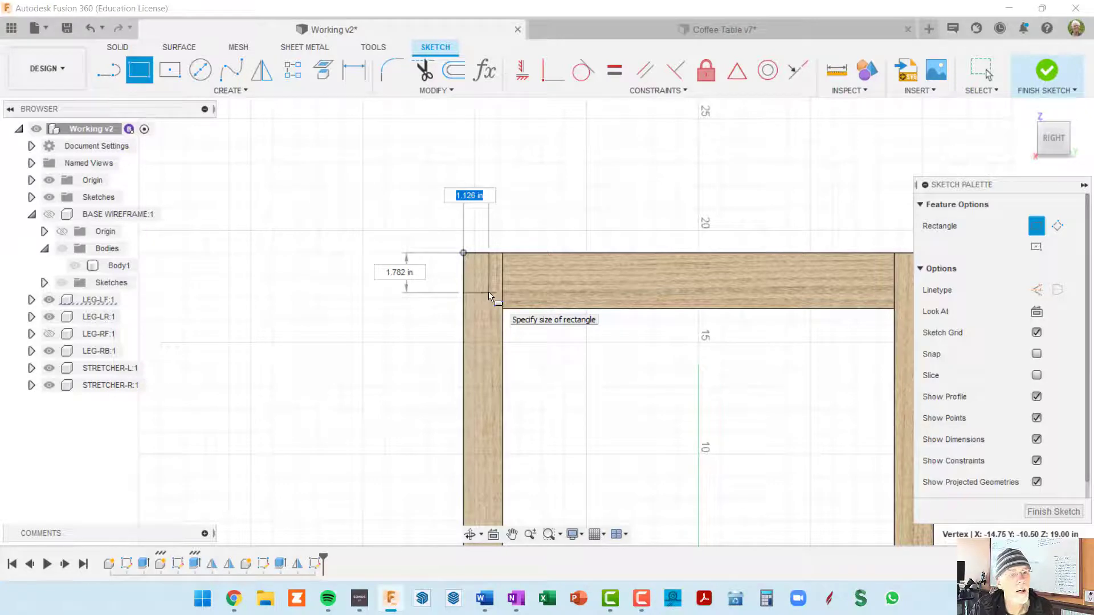
pyautogui.write('ar')
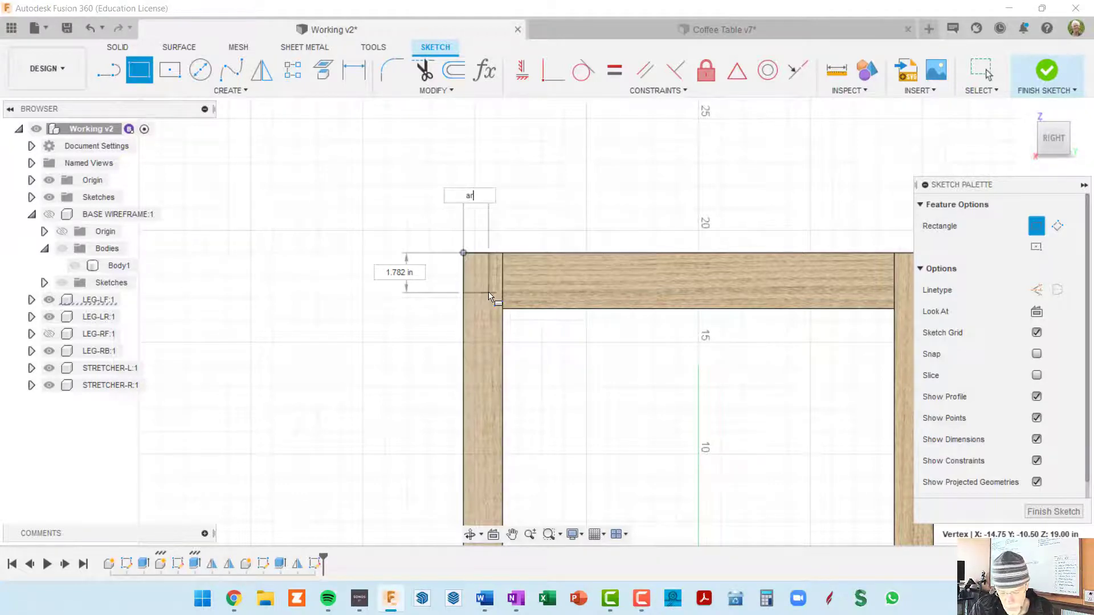
pyautogui.write('pron')
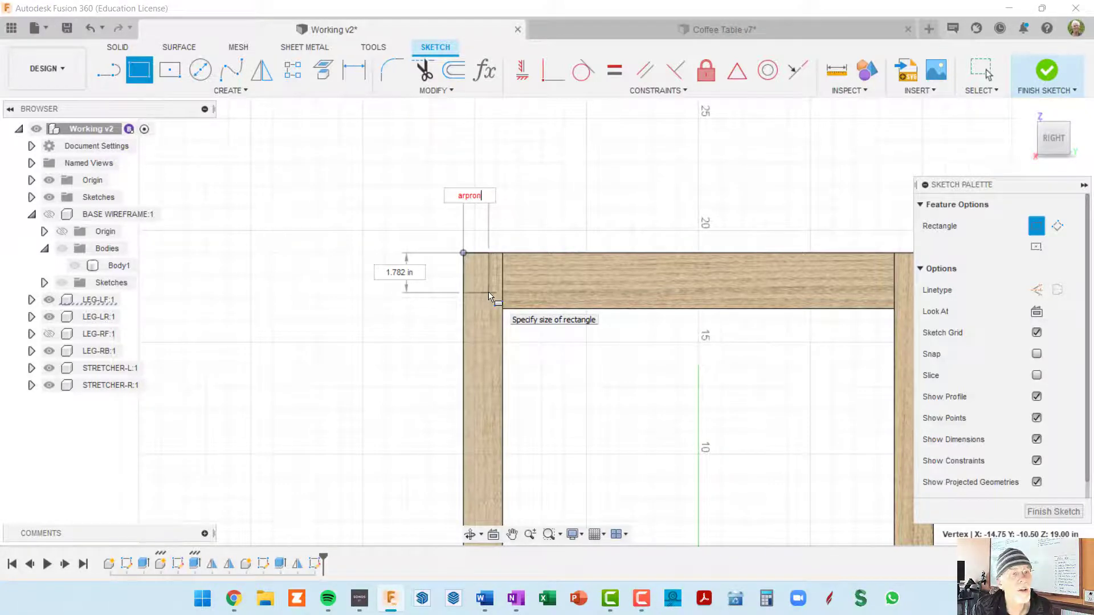
pyautogui.press('Right')
pyautogui.press('Delete')
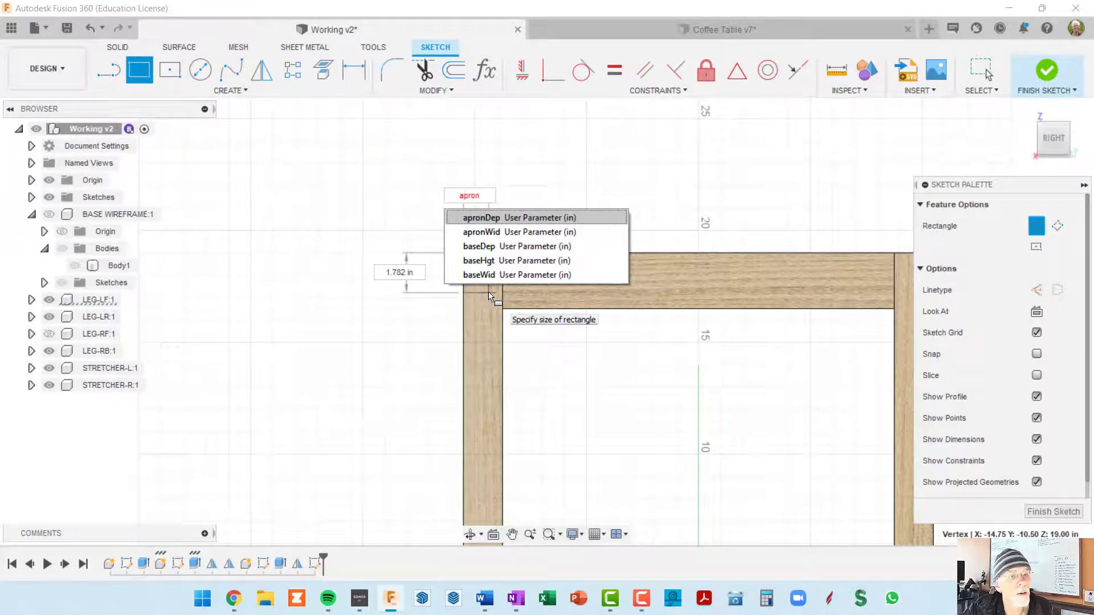
pyautogui.click(493, 218)
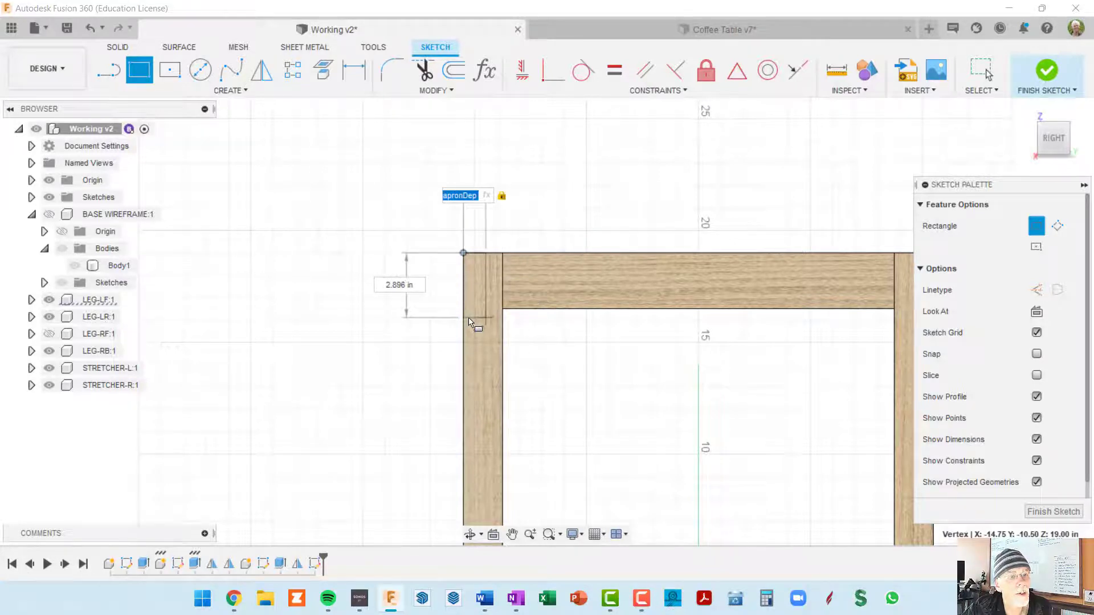
pyautogui.click(468, 317)
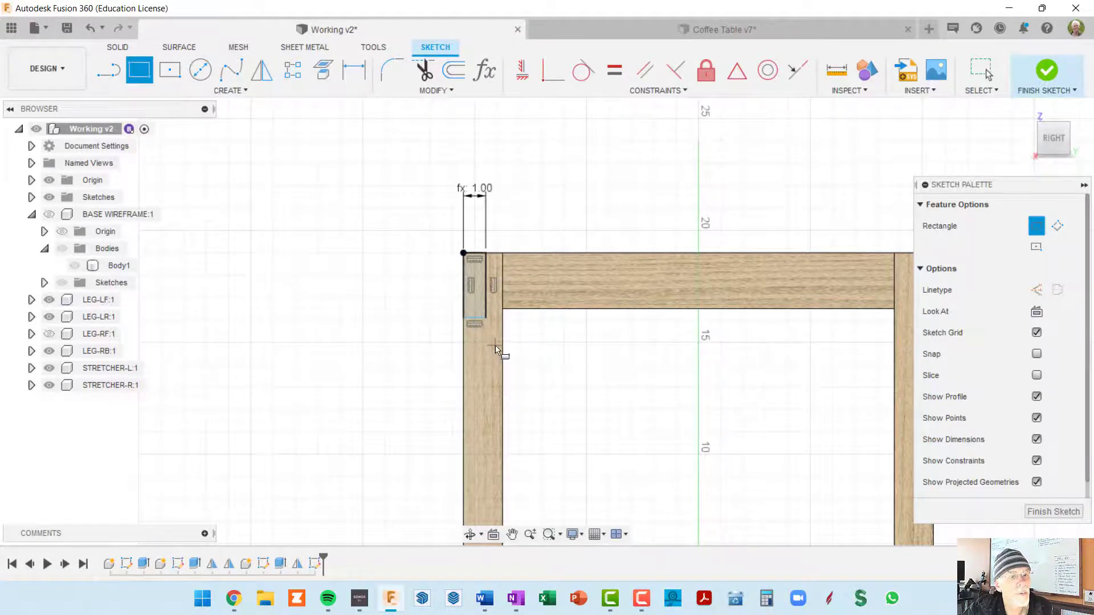
# Dimension the height of the rectangle on LEG-LF and set it to the apronWid parameter
pyautogui.scroll(2, 496, 350)
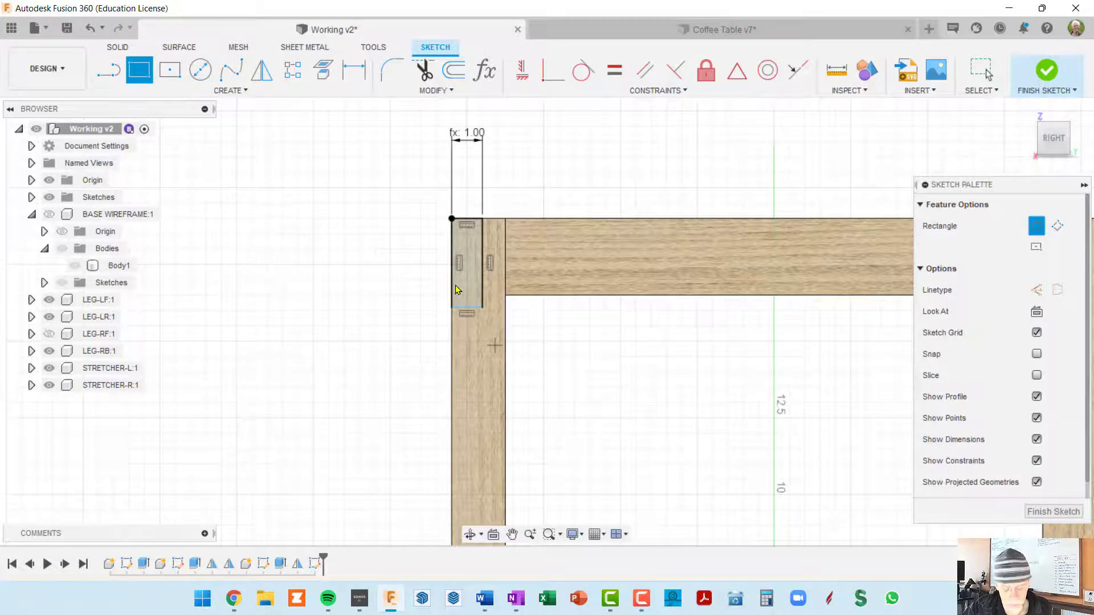
pyautogui.press('d')
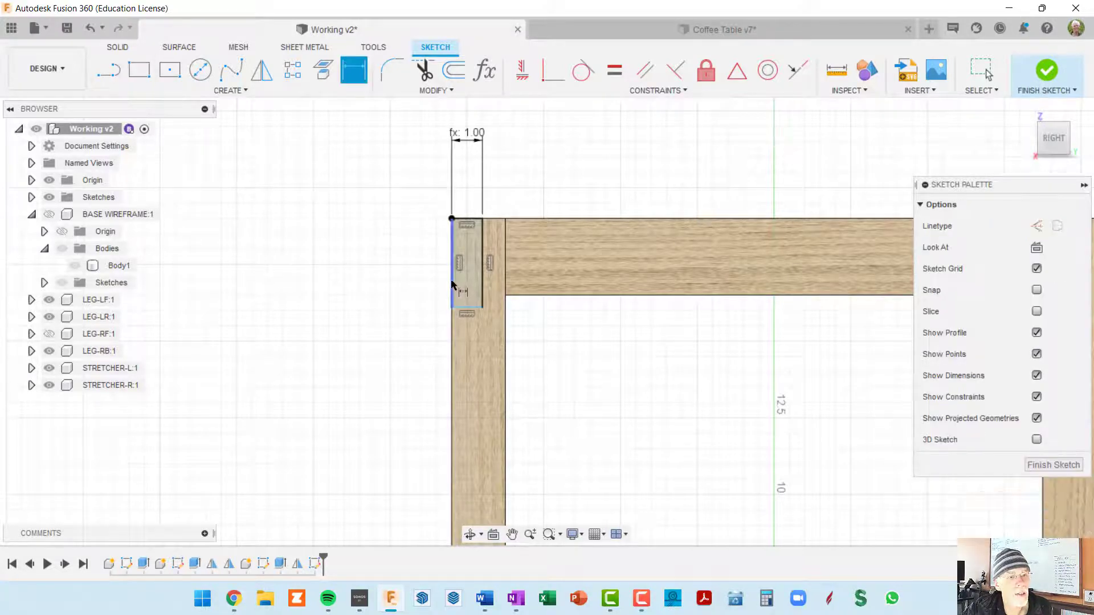
pyautogui.click(451, 283)
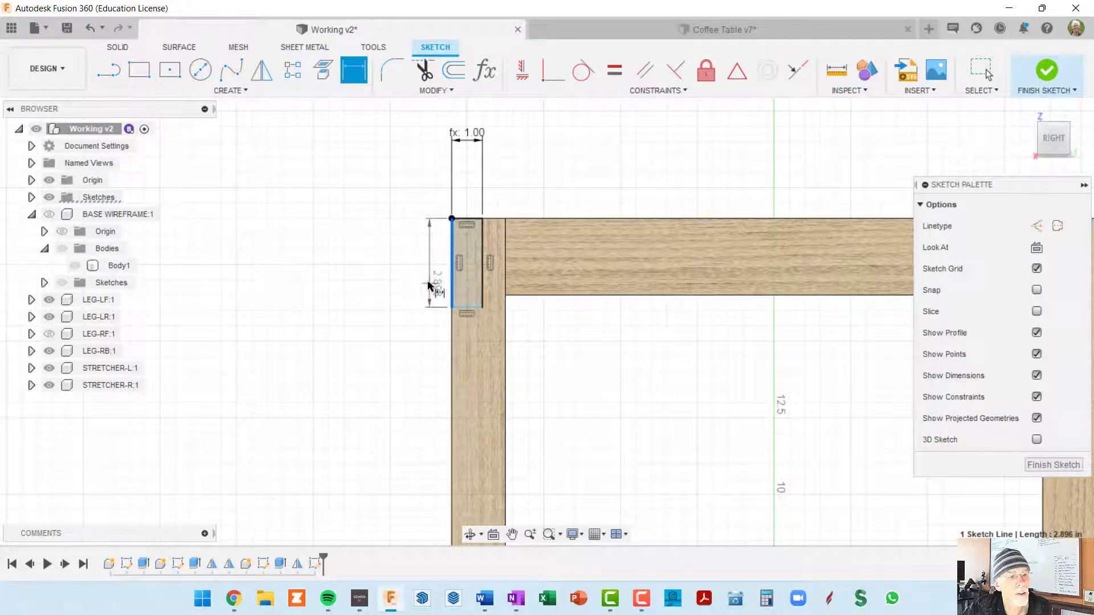
pyautogui.click(415, 263)
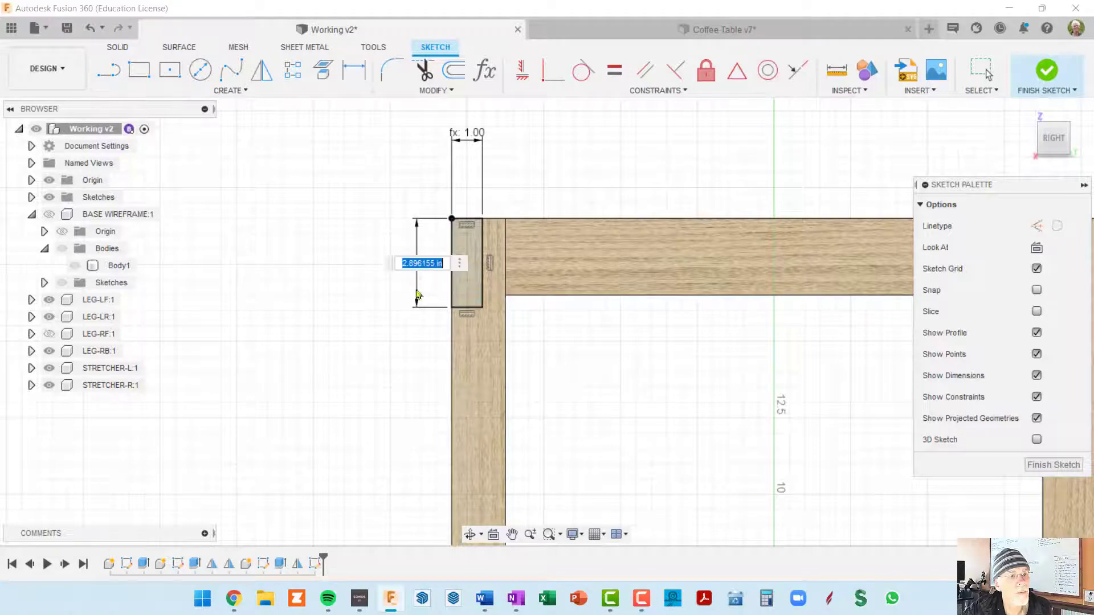
pyautogui.write('apro')
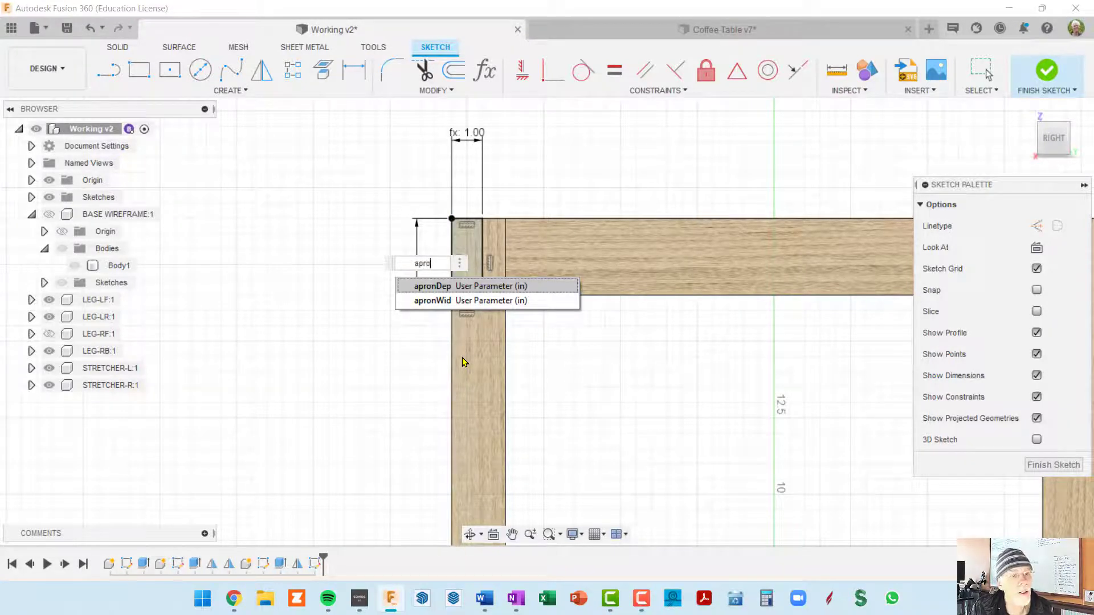
pyautogui.click(447, 303)
pyautogui.press('Return')
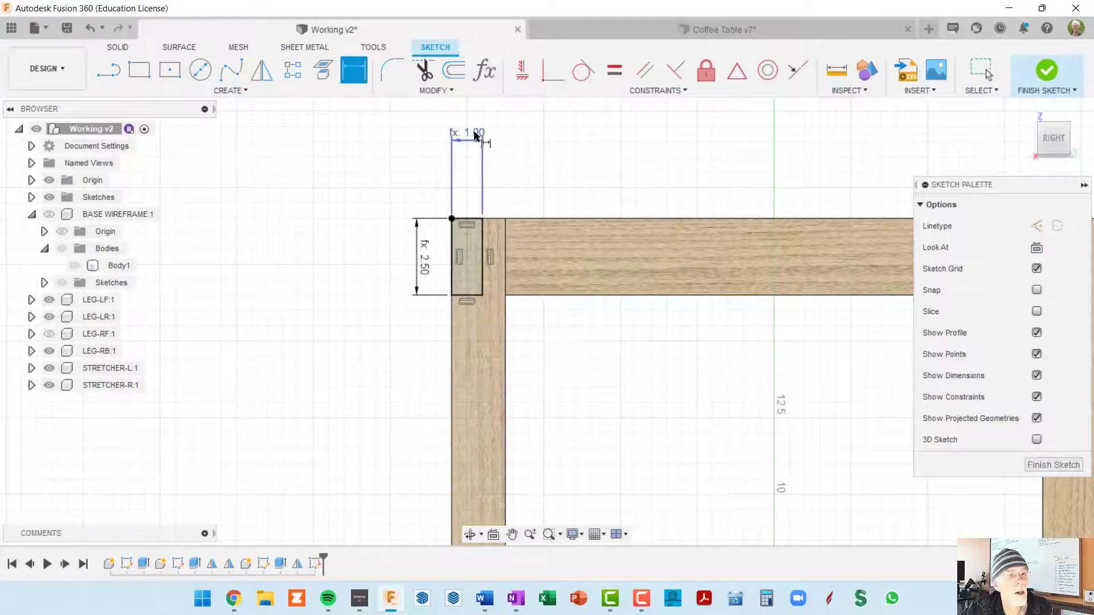
# Move the width and height dimensions closer to the apron rectangle and finish the sketch
pyautogui.press('Escape')
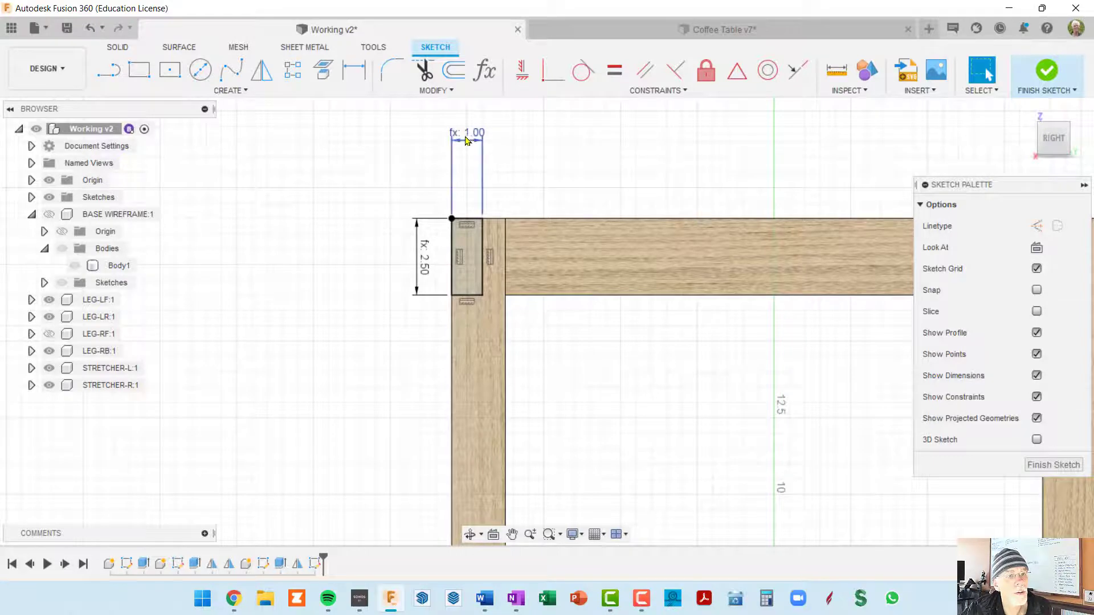
pyautogui.moveTo(466, 134); pyautogui.dragTo(467, 180)
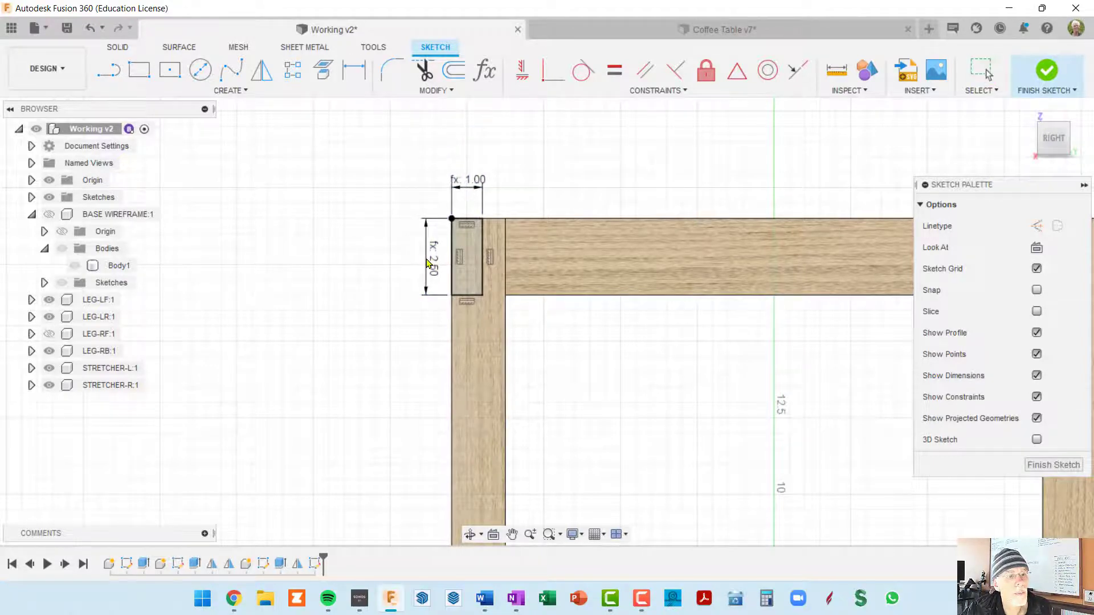
pyautogui.moveTo(511, 310)
pyautogui.keyDown('shift'); pyautogui.mouseDown(button='middle')
pyautogui.moveTo(541, 324)
pyautogui.moveTo(473, 250)
pyautogui.mouseUp(button='middle'); pyautogui.keyUp('shift')
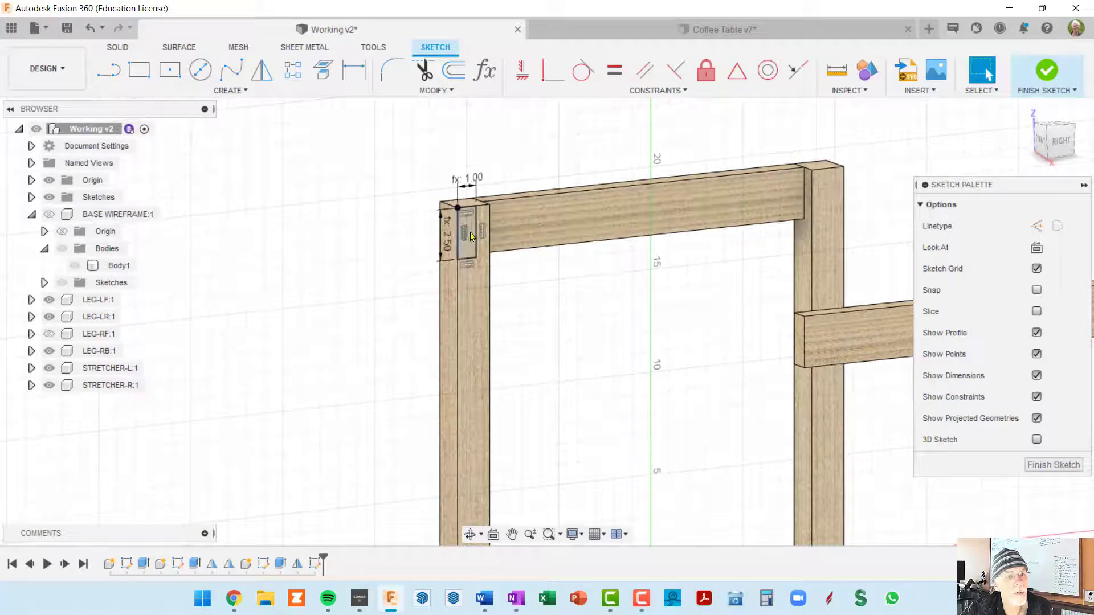
pyautogui.scroll(3, 470, 236)
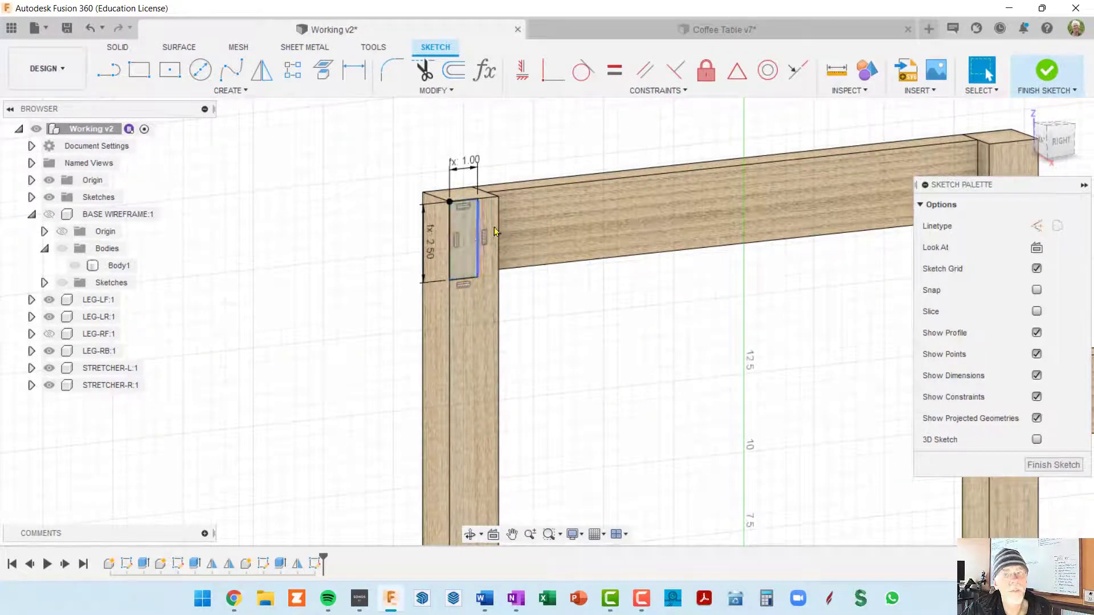
pyautogui.click(1046, 71)
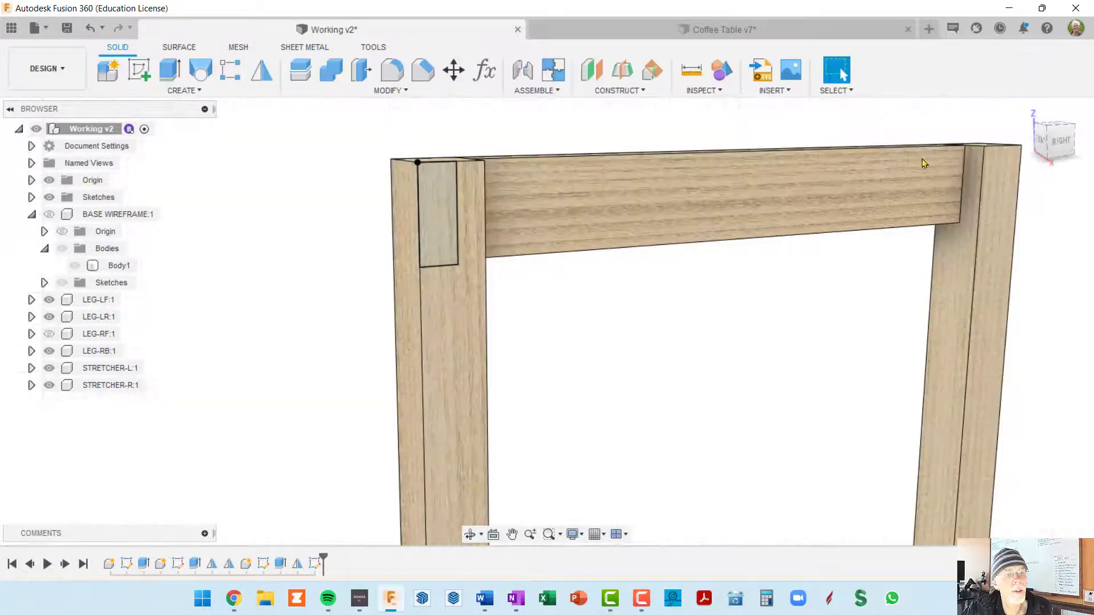
# Show the LEG-RF component and extrude the apron profile about 20.17 in from LEG-LF toward it
pyautogui.scroll(-8, 854, 188)
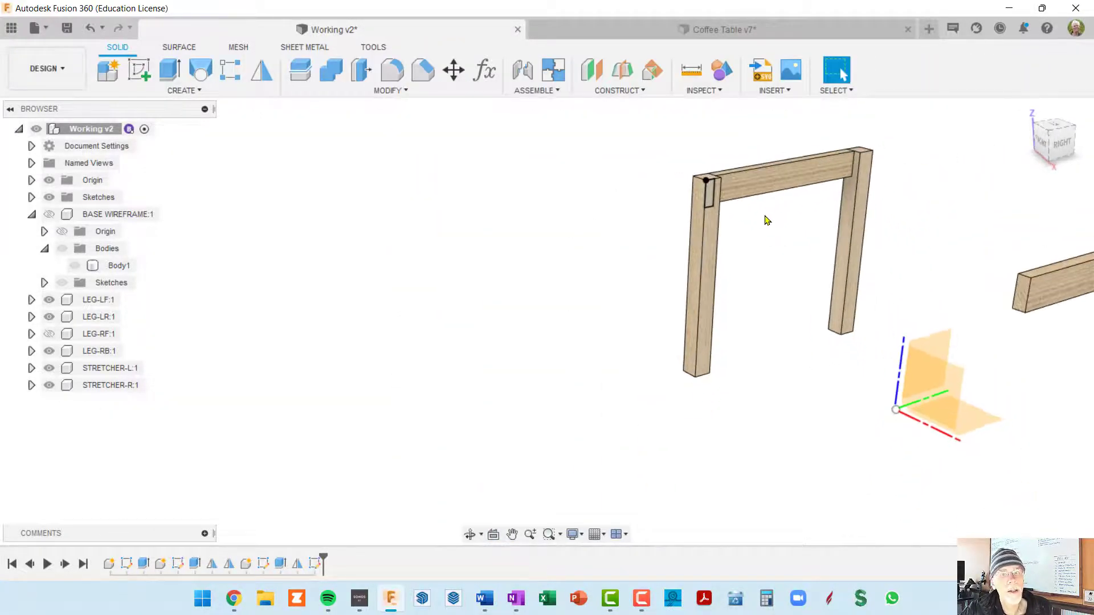
pyautogui.moveTo(781, 237); pyautogui.dragTo(537, 215, button='middle')
pyautogui.click(171, 71)
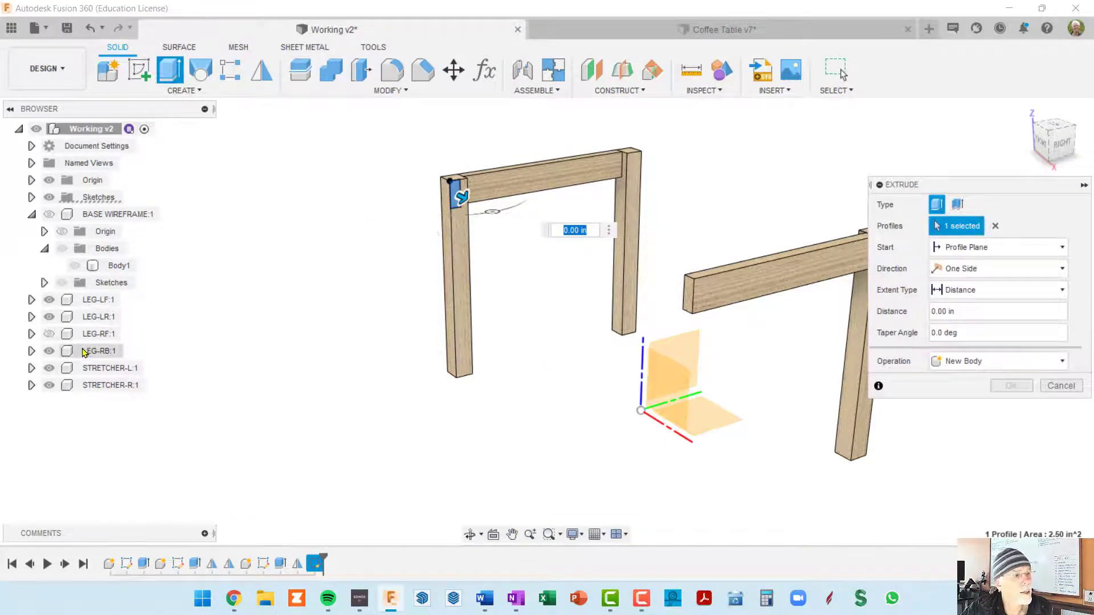
pyautogui.click(49, 335)
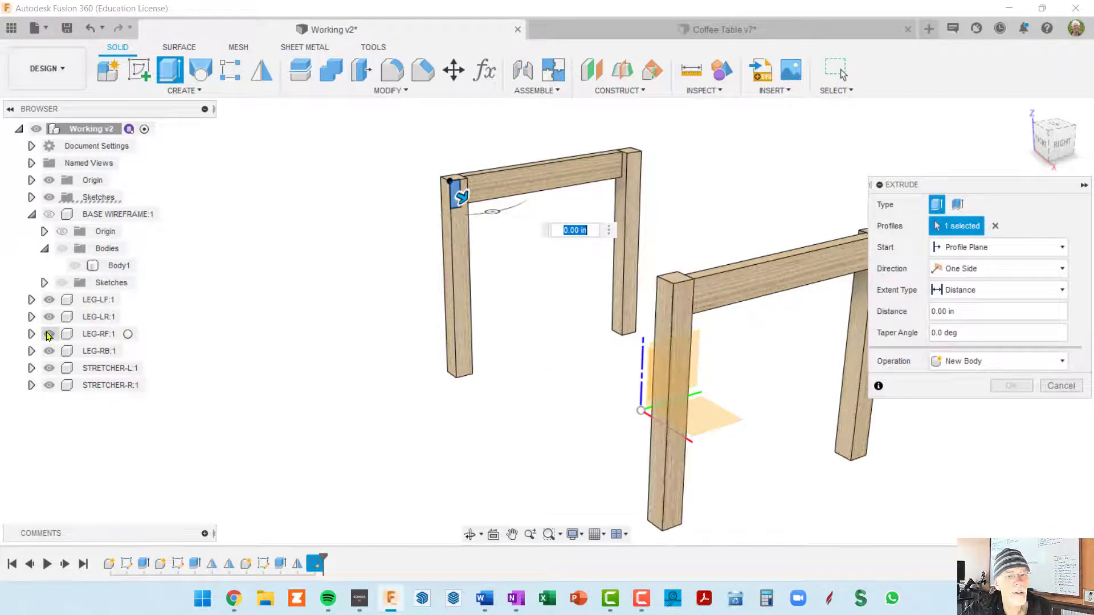
pyautogui.moveTo(462, 194); pyautogui.dragTo(594, 269)
pyautogui.keyDown('shift'); pyautogui.moveTo(525, 269); pyautogui.dragTo(568, 287, button='middle'); pyautogui.keyUp('shift')
pyautogui.scroll(5, 440, 279)
pyautogui.scroll(-4, 399, 265)
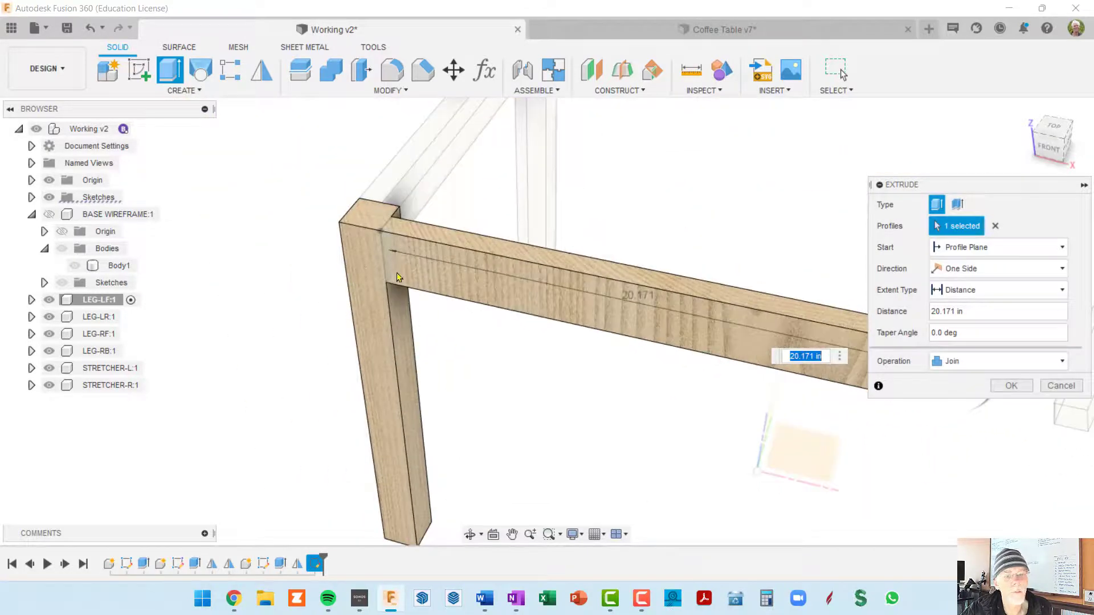
# Open the operation choices for the apron extrusion
pyautogui.keyDown('shift'); pyautogui.moveTo(432, 276); pyautogui.dragTo(513, 253, button='middle'); pyautogui.keyUp('shift')
pyautogui.scroll(-1, 864, 335)
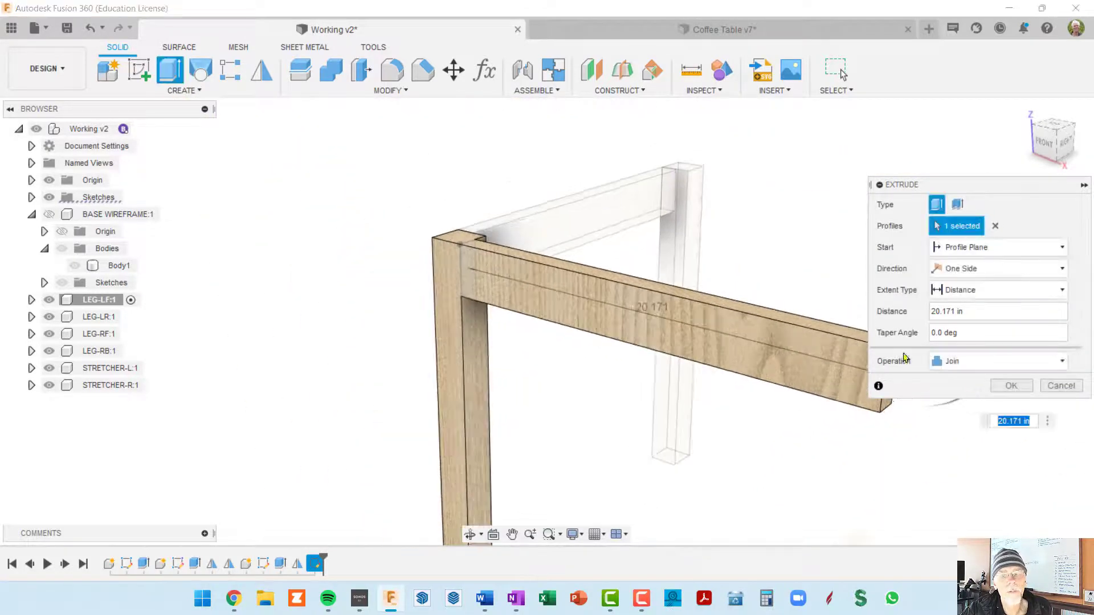
pyautogui.keyDown('shift'); pyautogui.moveTo(675, 302); pyautogui.dragTo(667, 302, button='middle'); pyautogui.keyUp('shift')
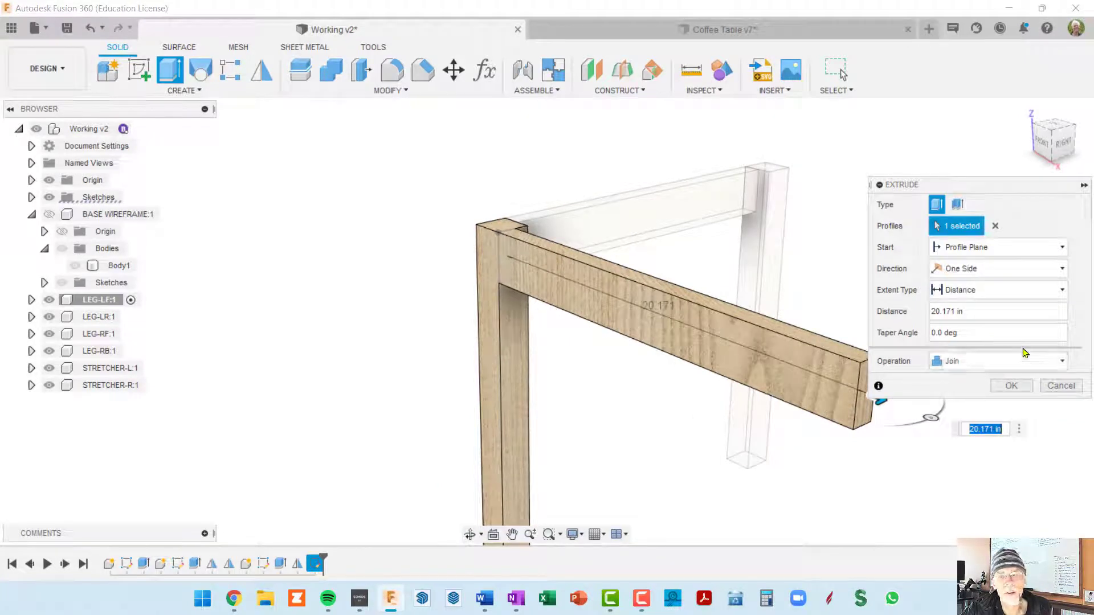
pyautogui.click(1058, 363)
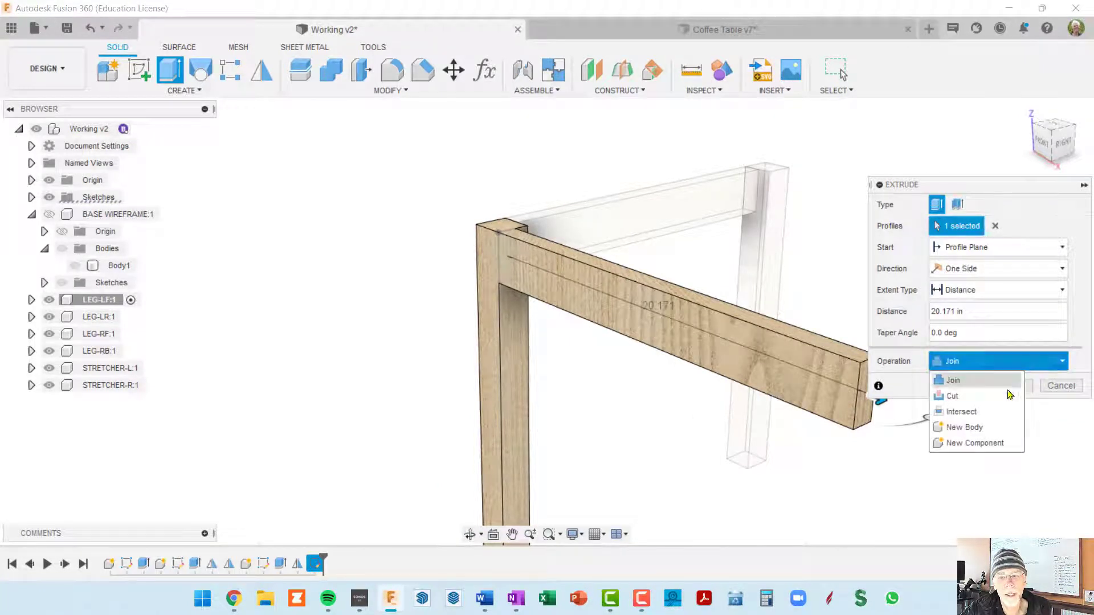
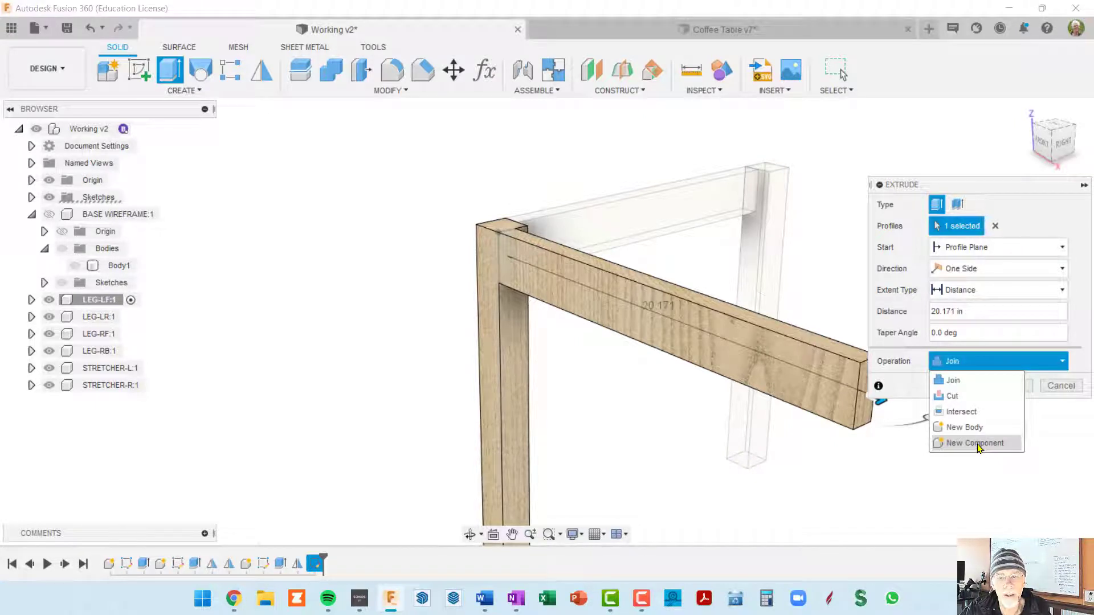
# Set the apron extrusion to create a new component and lengthen it to about 24.22 in toward LEG-RF
pyautogui.click(975, 443)
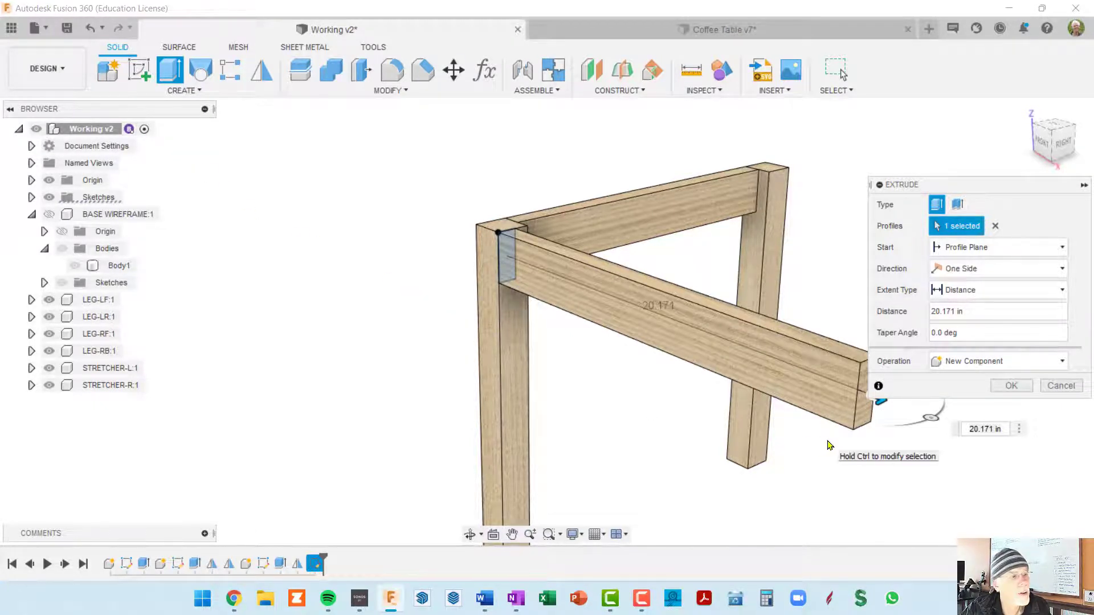
pyautogui.moveTo(751, 225); pyautogui.dragTo(630, 200, button='middle')
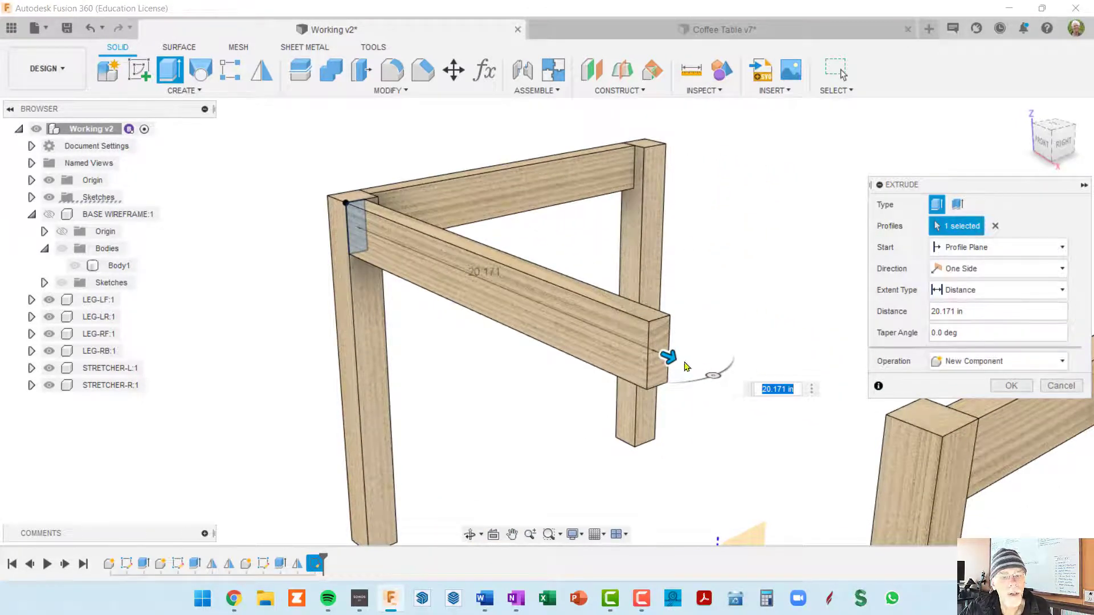
pyautogui.moveTo(668, 357); pyautogui.dragTo(776, 403)
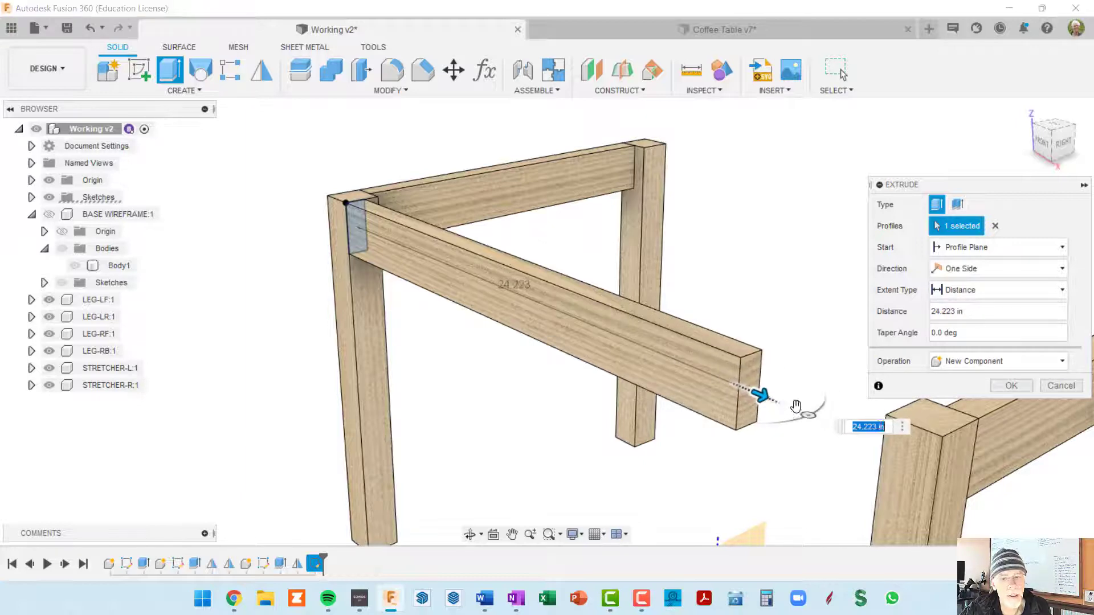
pyautogui.scroll(-2, 877, 414)
pyautogui.scroll(-2, 878, 414)
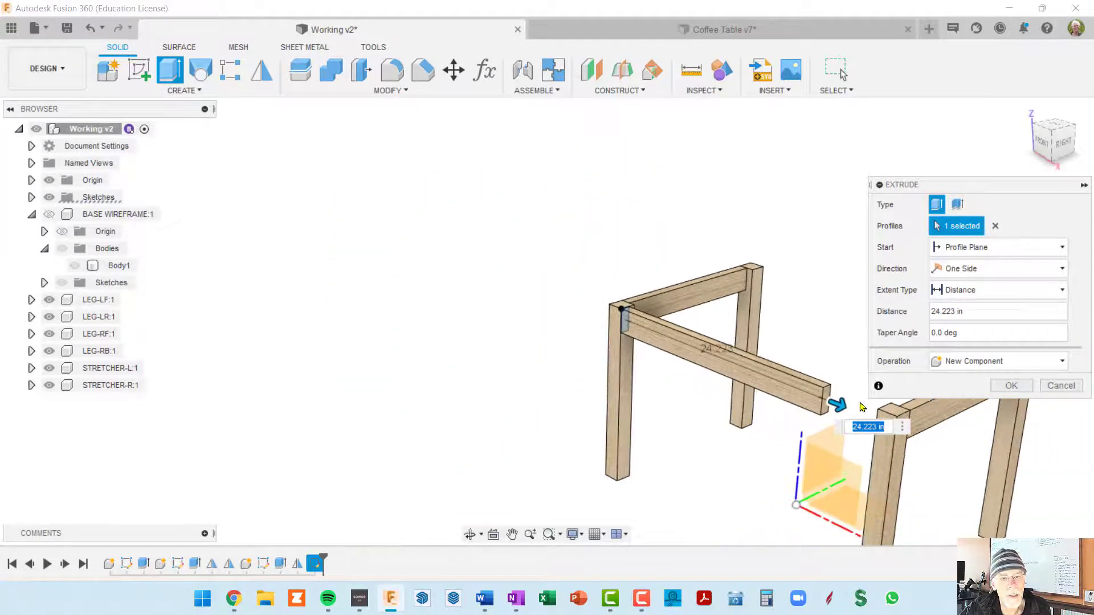
# Set the apron's extrusion distance to baseWid-2*legWid and finish the extrusion
pyautogui.click(973, 310)
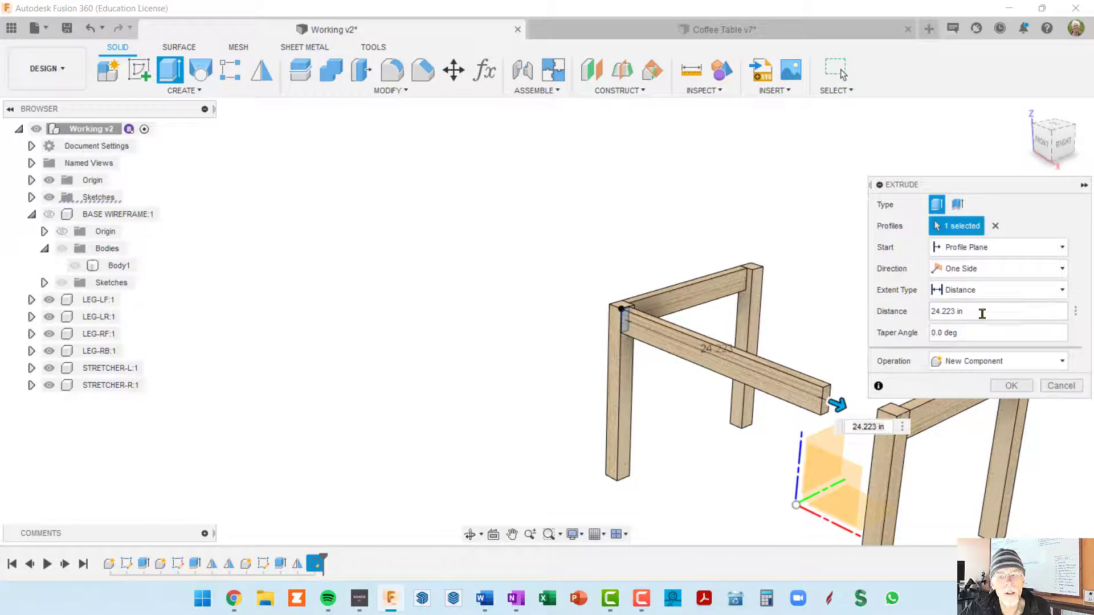
pyautogui.tripleClick(989, 310)
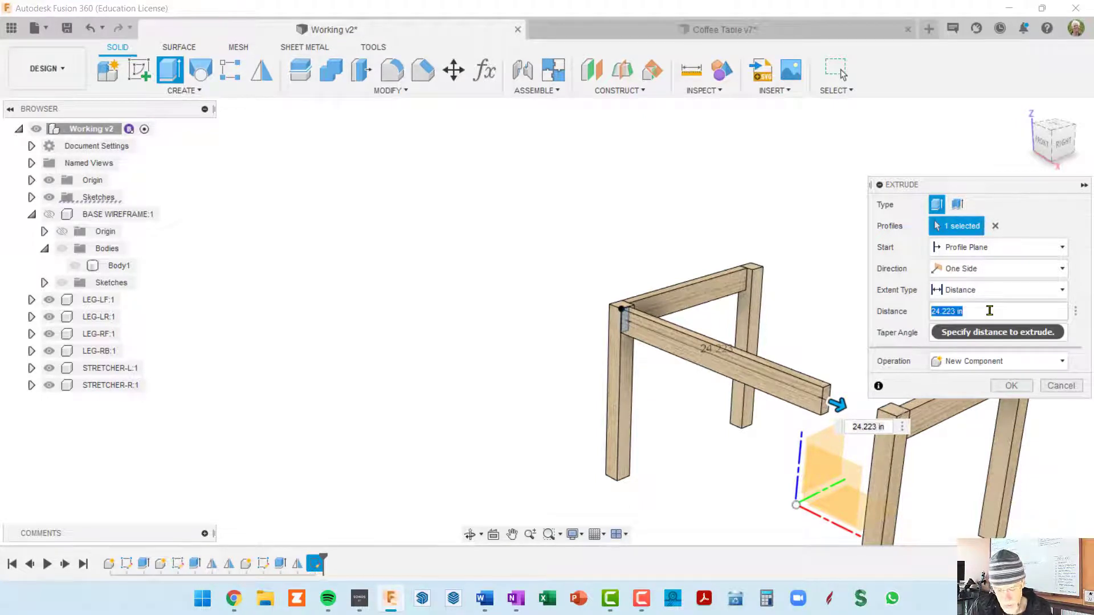
pyautogui.write('baseWid')
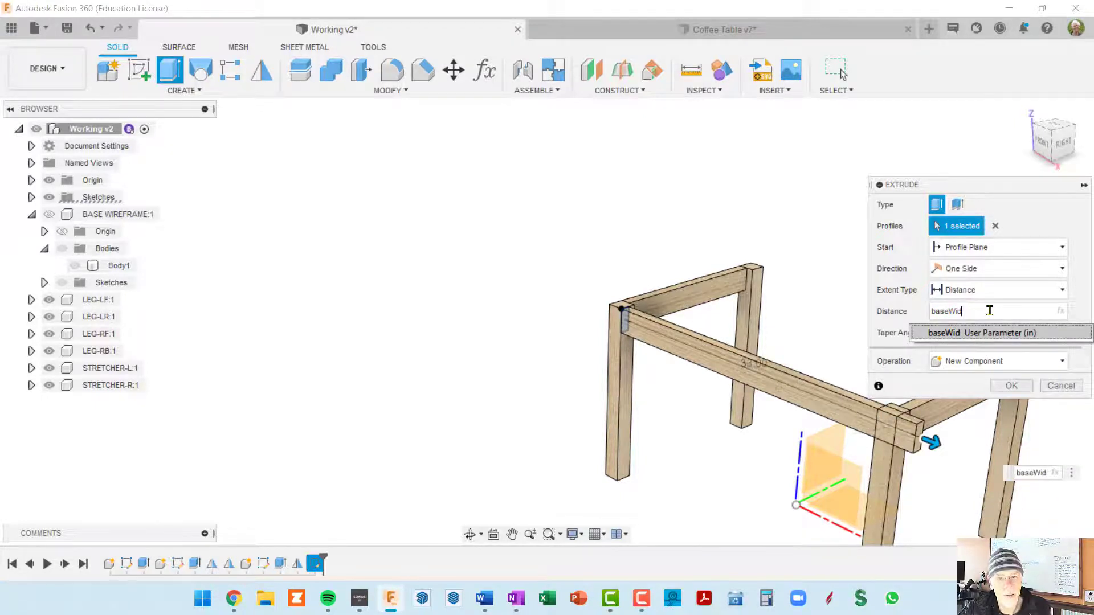
pyautogui.click(977, 312)
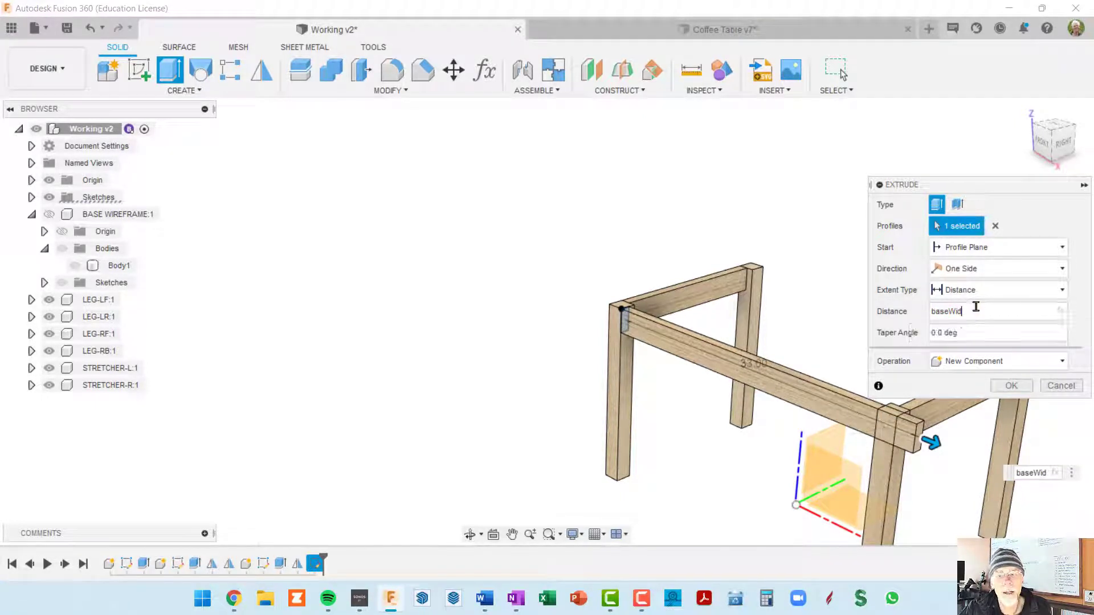
pyautogui.write('-2"')
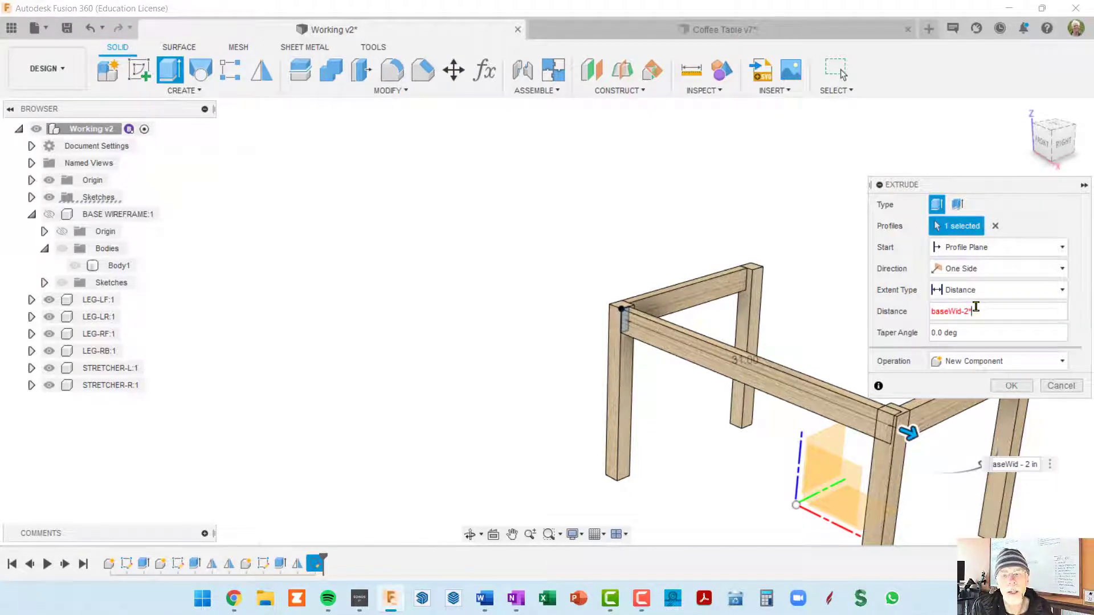
pyautogui.write('legWid')
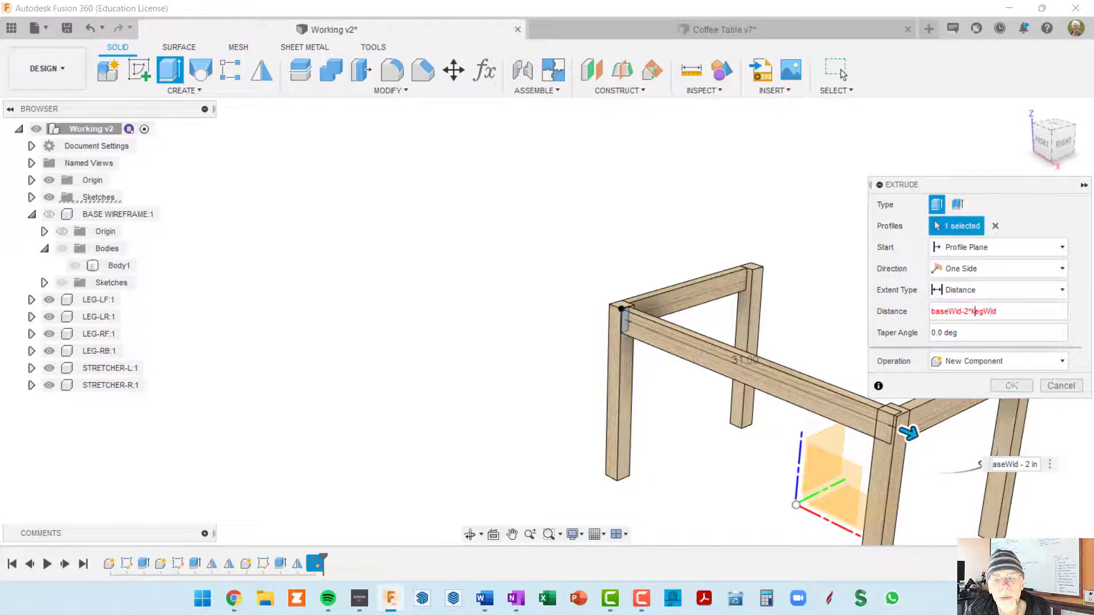
pyautogui.press('BackSpace')
pyautogui.write('l')
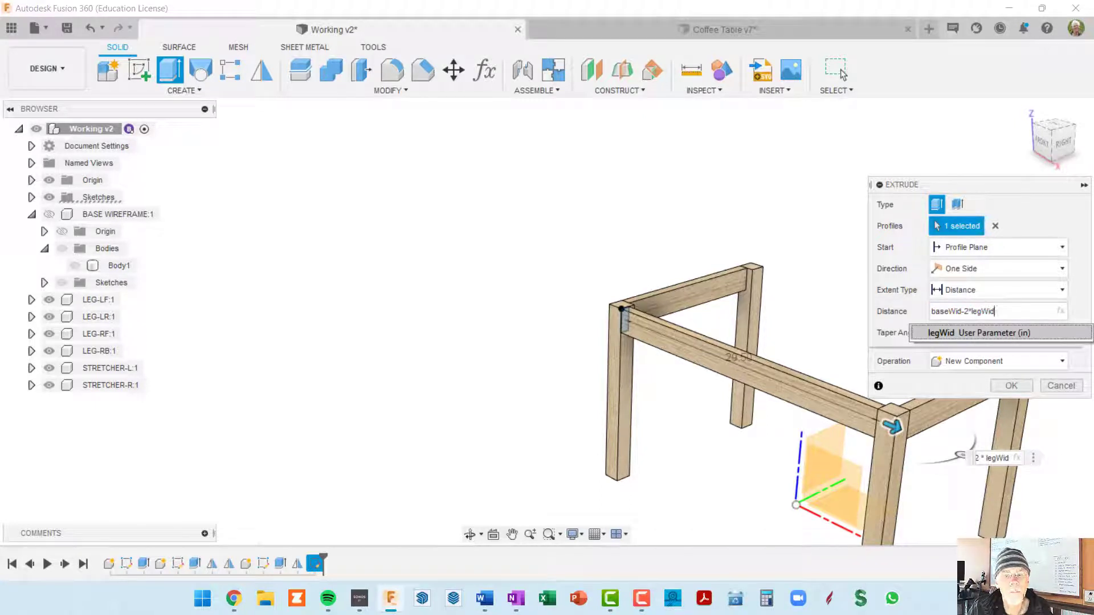
pyautogui.press('Return')
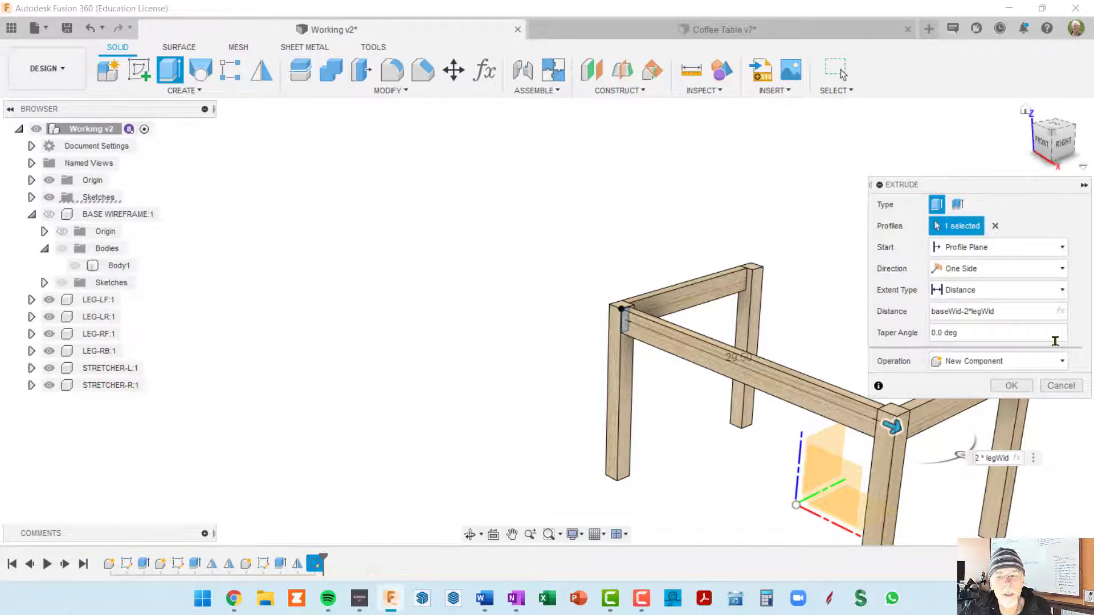
pyautogui.click(1010, 386)
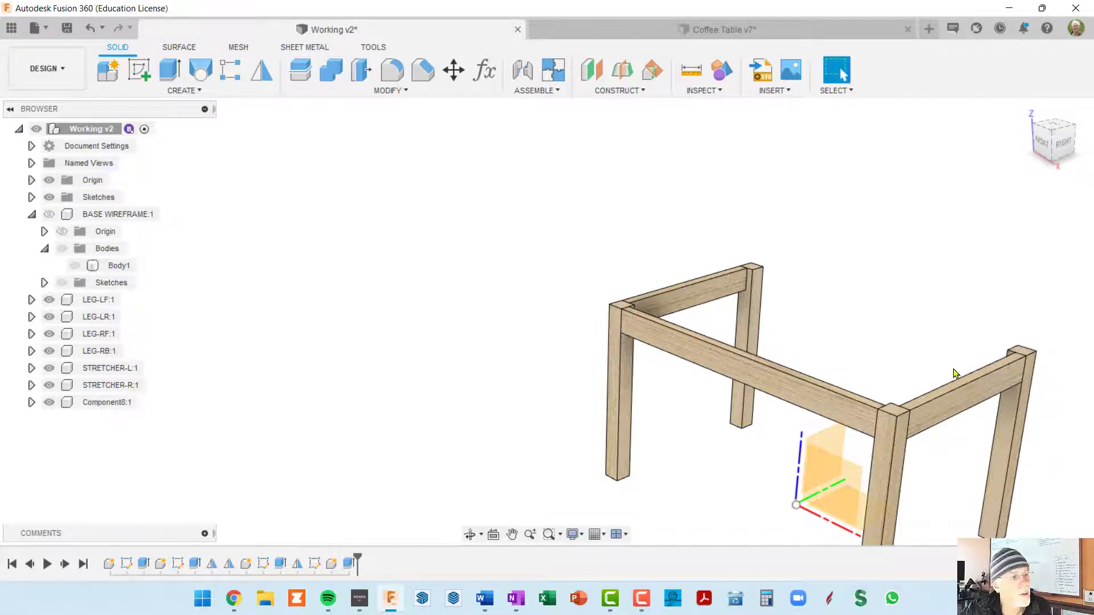
# Rename the newly extruded component between the front legs as APRON
pyautogui.click(103, 403)
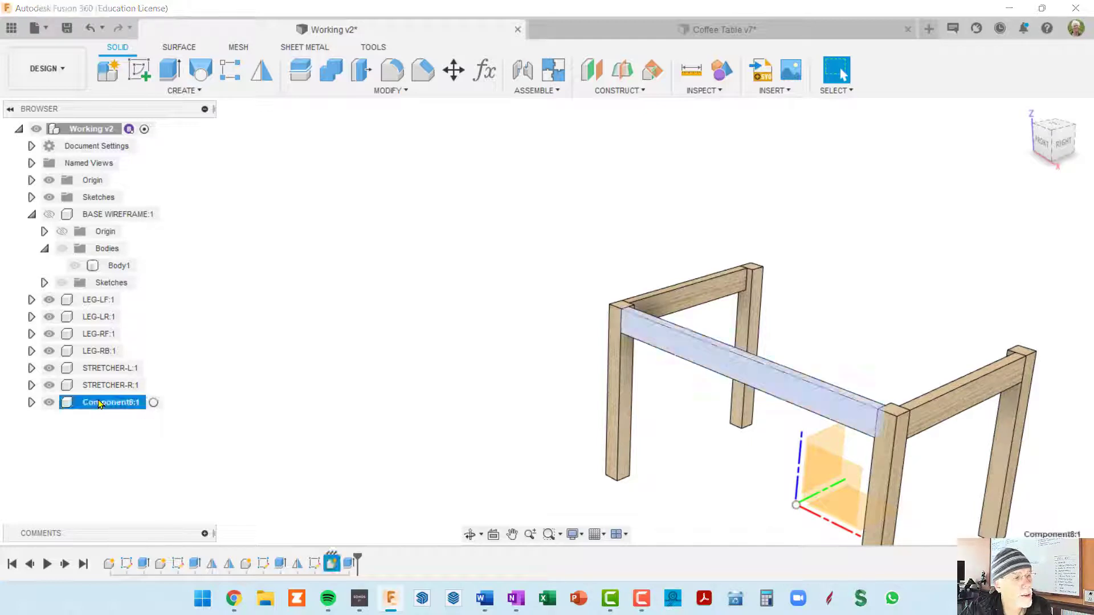
pyautogui.click(110, 408)
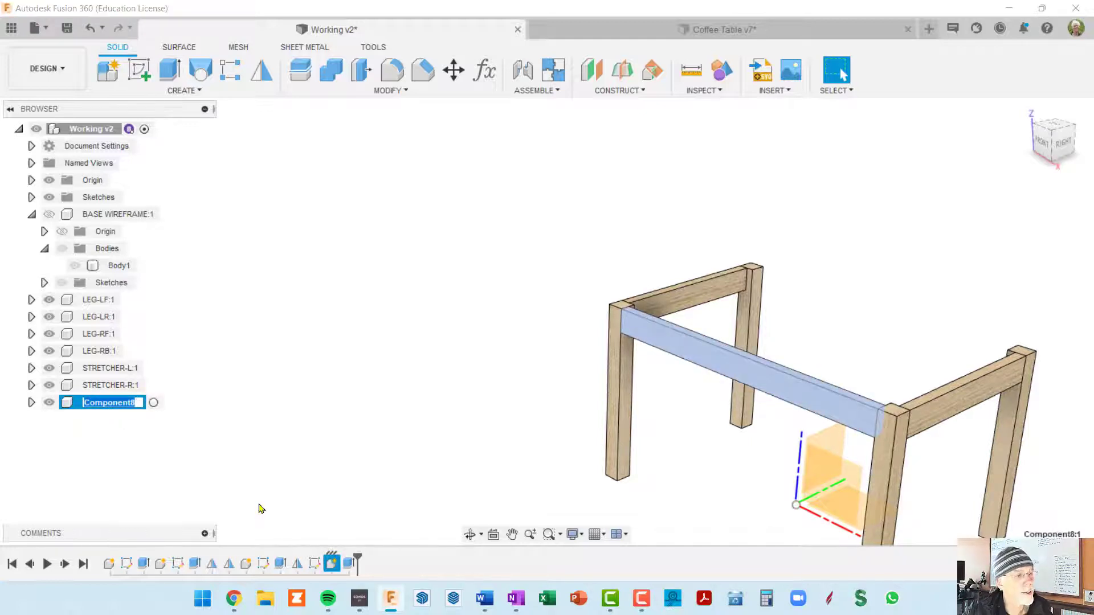
pyautogui.press('End')
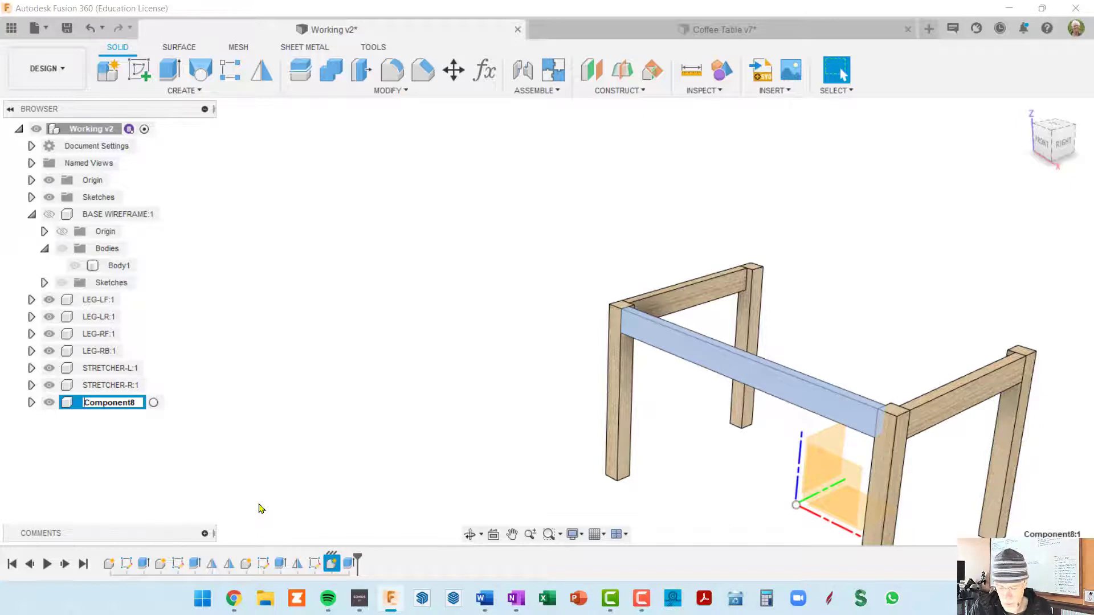
pyautogui.write('APRON')
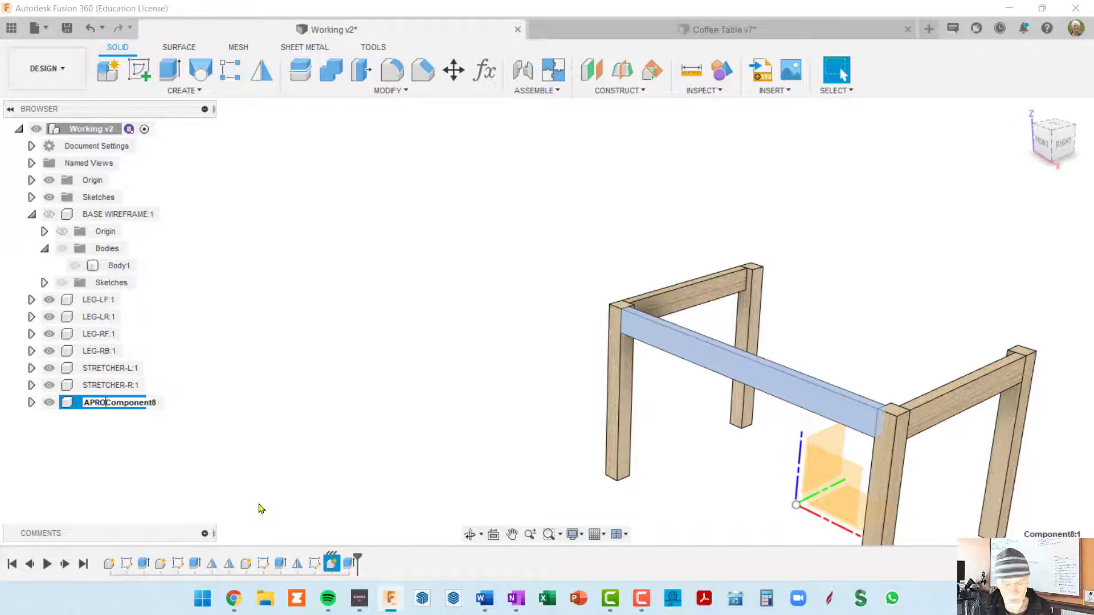
pyautogui.press('Delete')
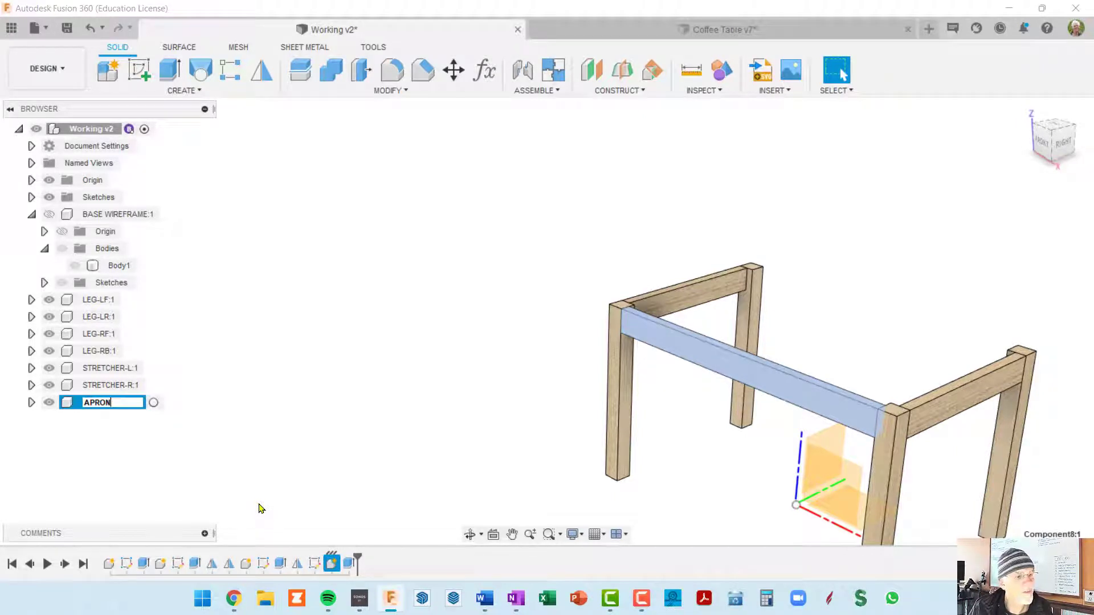
pyautogui.press('Return')
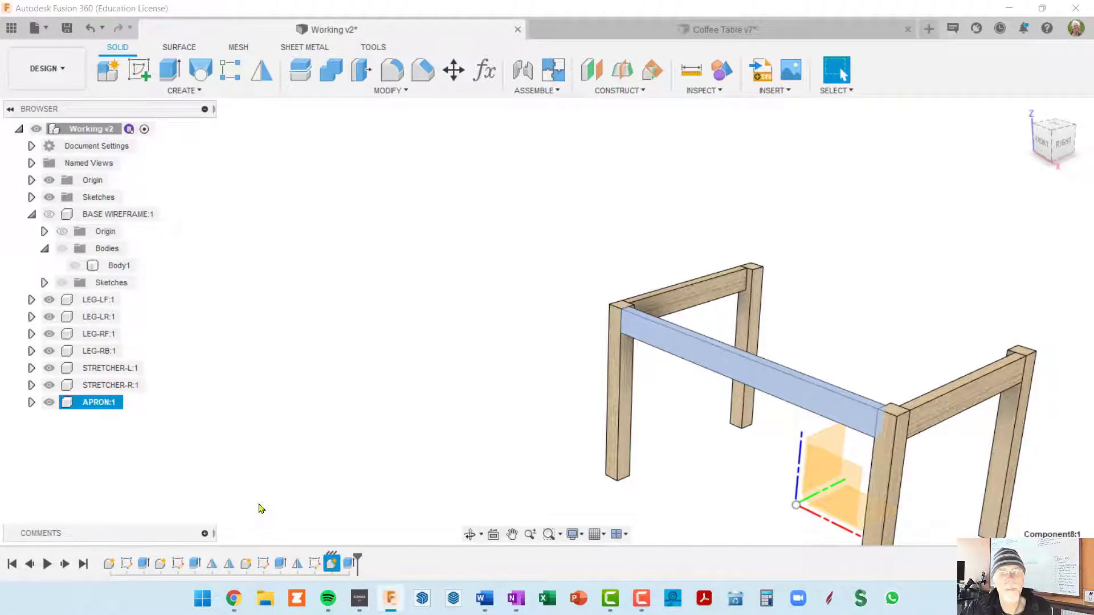
# Mirror the APRON component across the XZ plane to the rear legs and hide the origin
pyautogui.keyDown('shift'); pyautogui.moveTo(525, 468); pyautogui.dragTo(604, 340, button='middle'); pyautogui.keyUp('shift')
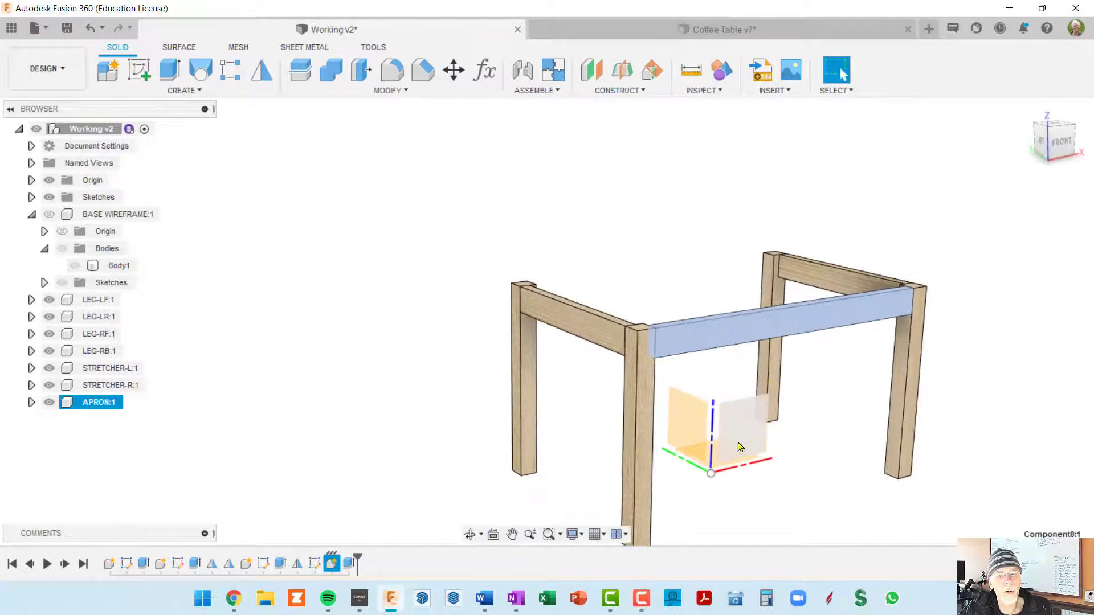
pyautogui.keyDown('shift'); pyautogui.moveTo(818, 409); pyautogui.dragTo(784, 402, button='middle'); pyautogui.keyUp('shift')
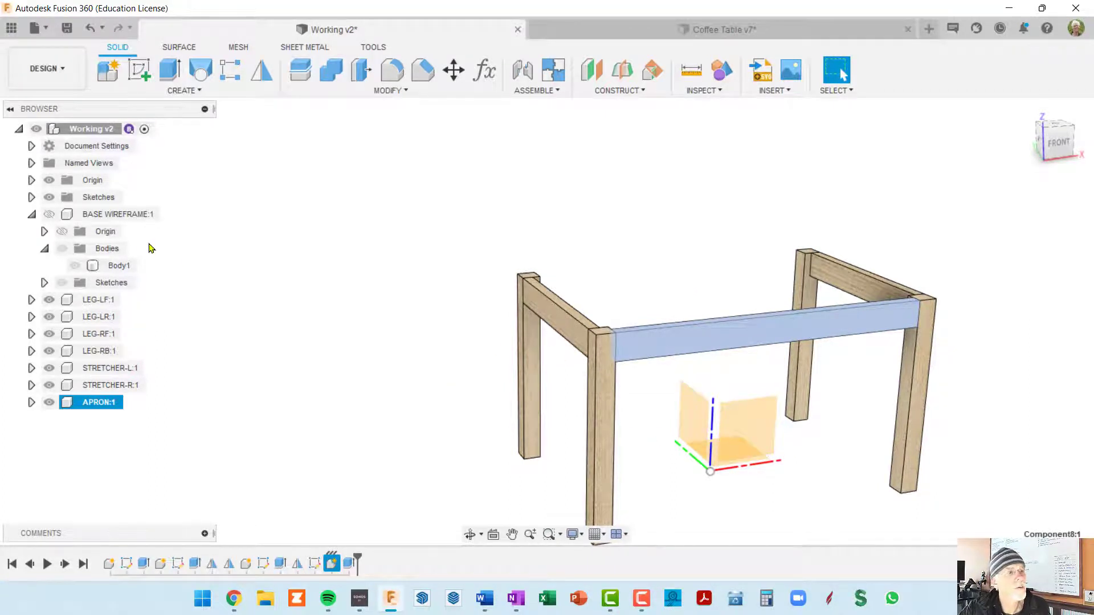
pyautogui.click(143, 129)
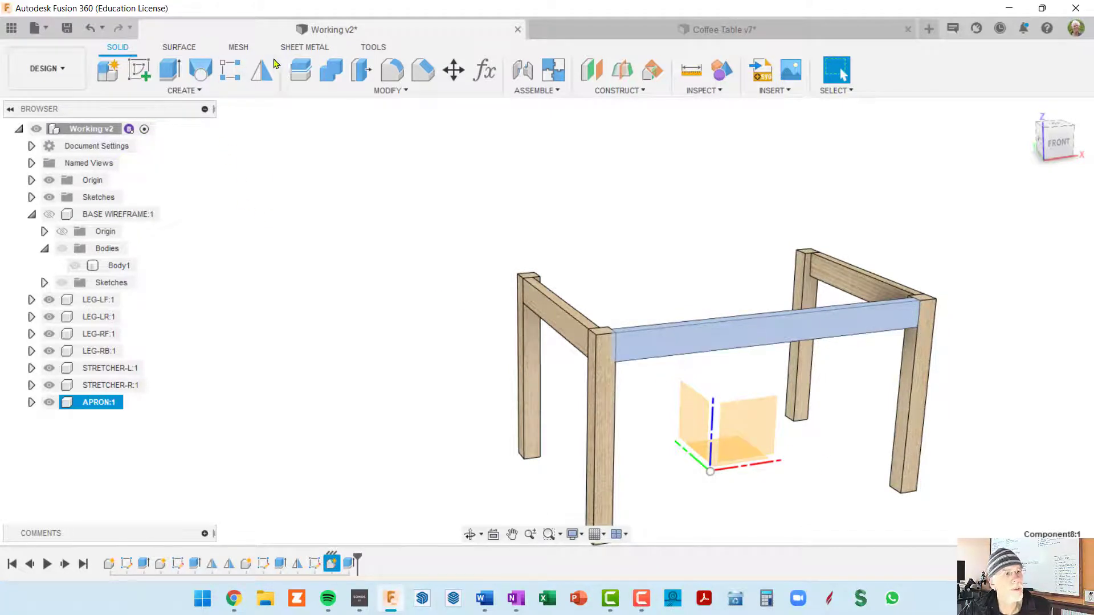
pyautogui.click(261, 71)
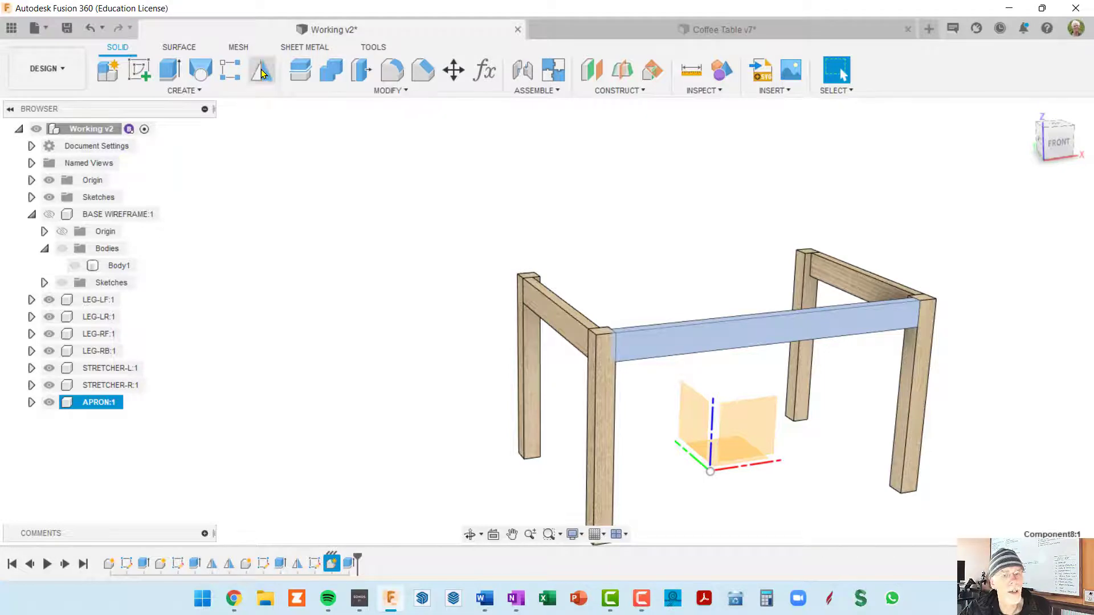
pyautogui.click(811, 333)
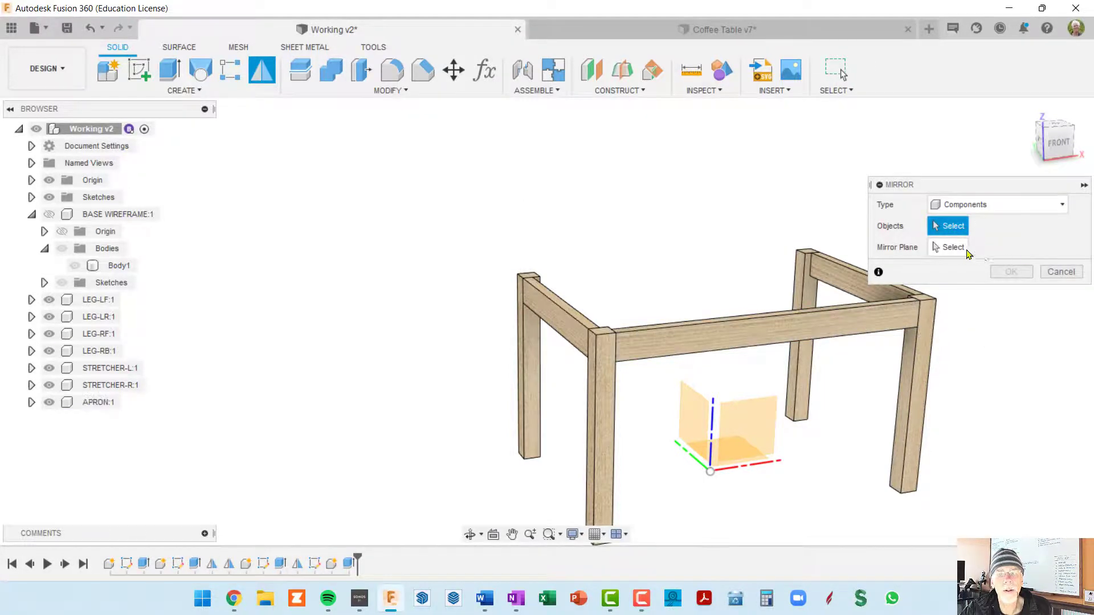
pyautogui.click(949, 248)
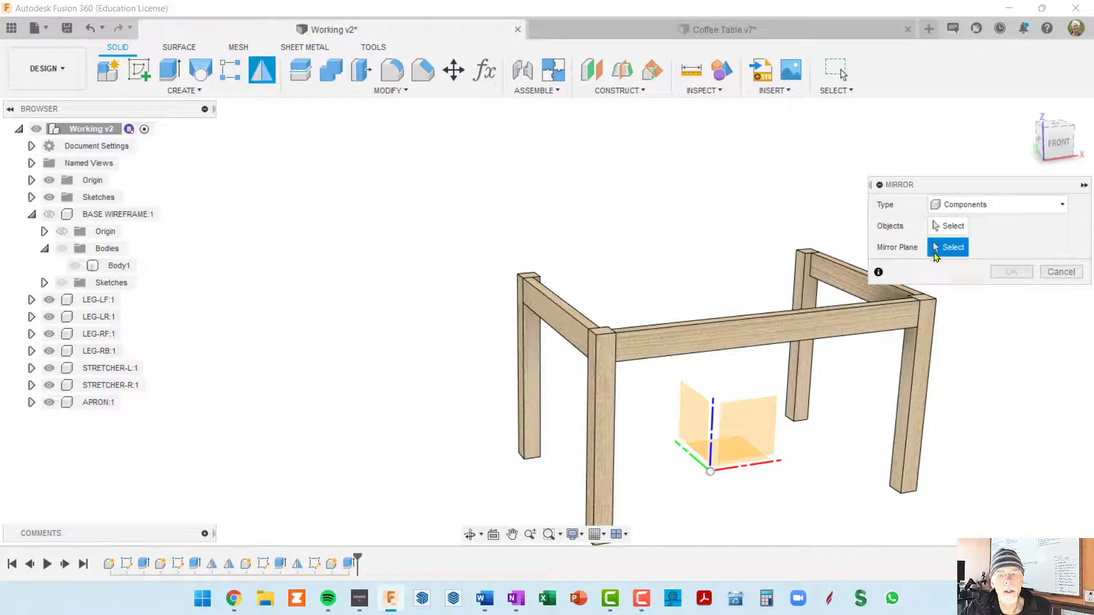
pyautogui.click(750, 419)
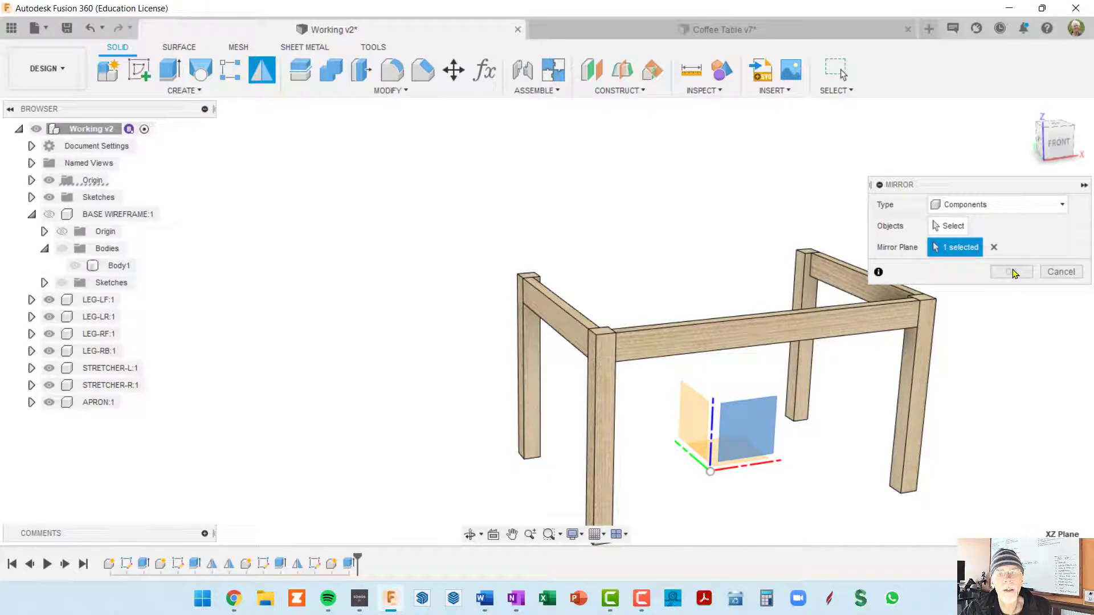
pyautogui.click(950, 228)
pyautogui.click(850, 330)
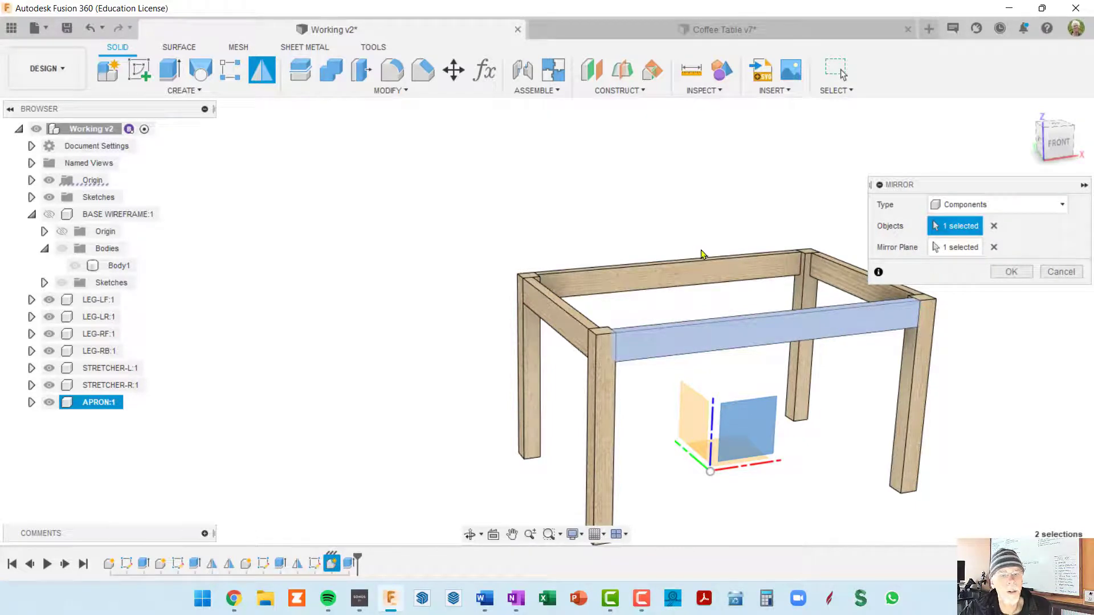
pyautogui.moveTo(722, 307)
pyautogui.keyDown('shift'); pyautogui.mouseDown(button='middle')
pyautogui.moveTo(779, 317)
pyautogui.moveTo(866, 303)
pyautogui.moveTo(725, 310)
pyautogui.mouseUp(button='middle'); pyautogui.keyUp('shift')
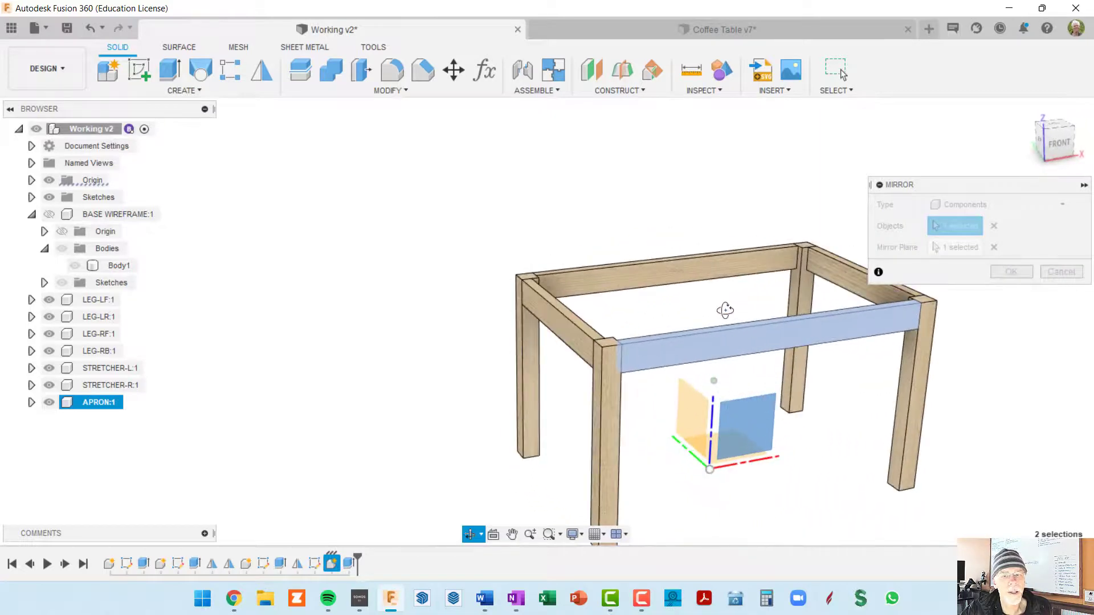
pyautogui.click(1010, 272)
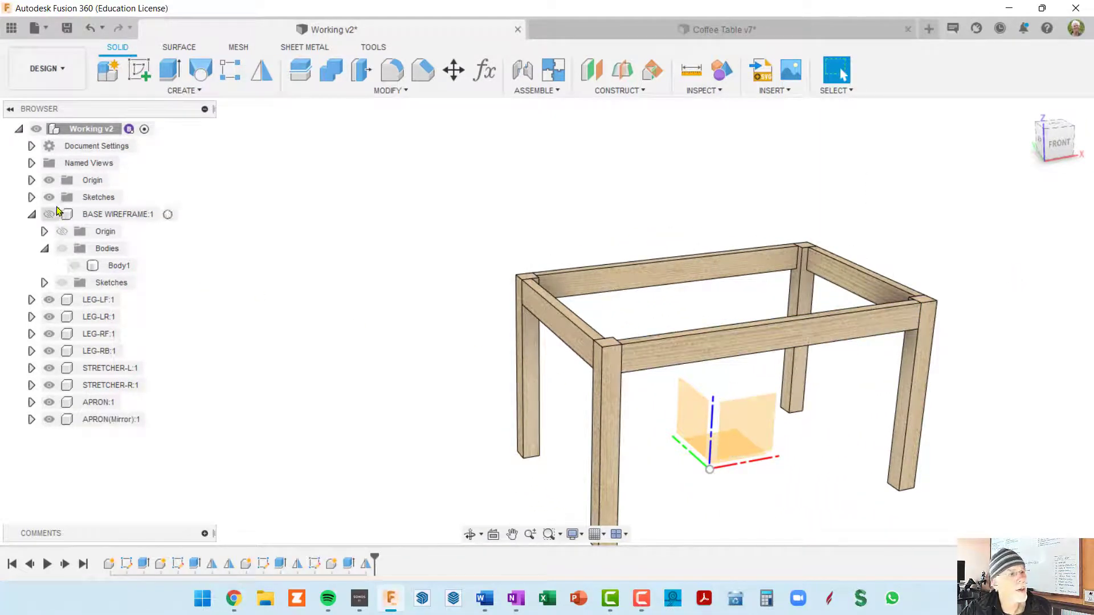
pyautogui.click(49, 180)
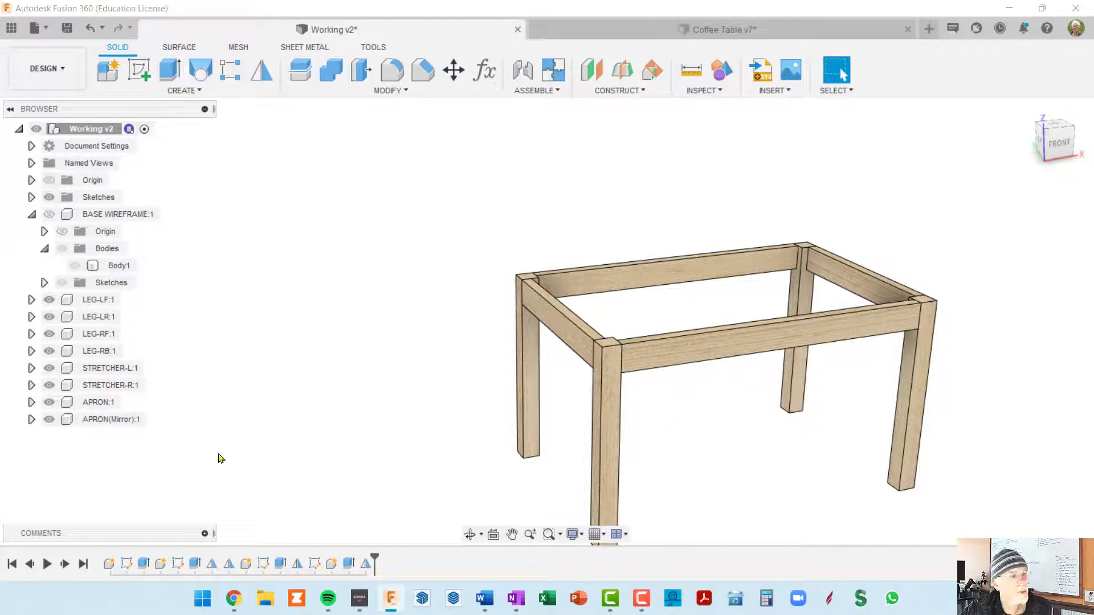
# Rename the front apron component as APRON-F
pyautogui.keyDown('shift'); pyautogui.moveTo(473, 438); pyautogui.dragTo(291, 435, button='middle'); pyautogui.keyUp('shift')
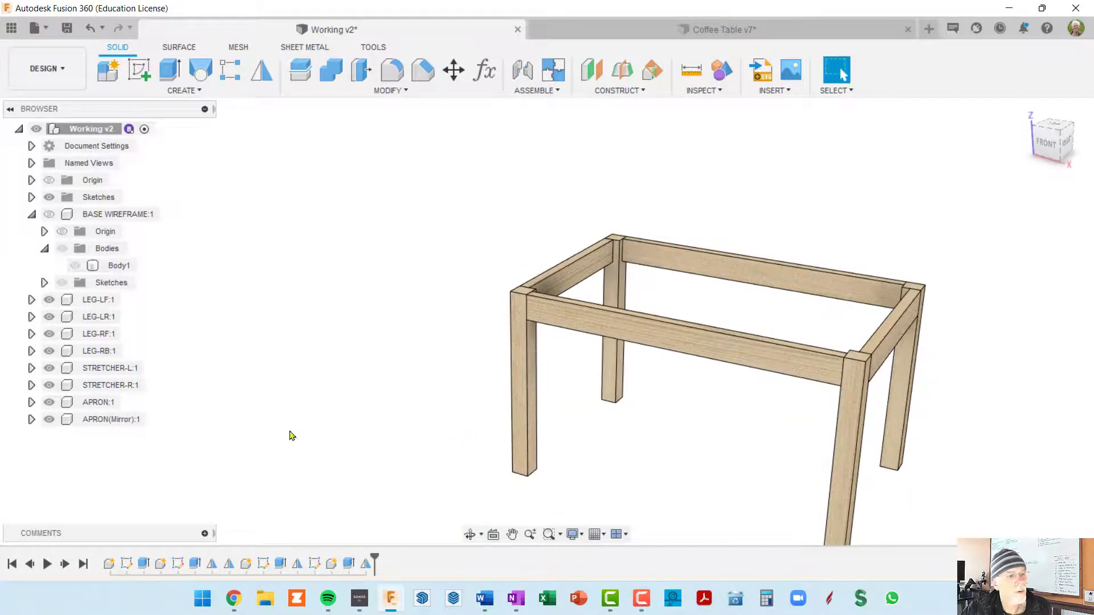
pyautogui.click(94, 403)
pyautogui.click(95, 403)
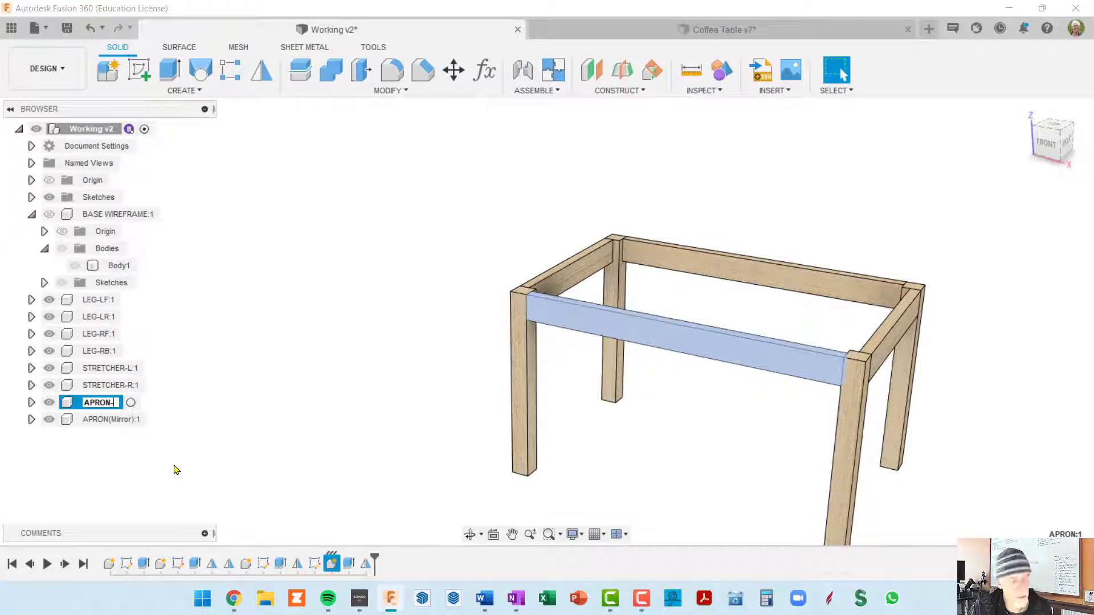
pyautogui.write('-F')
pyautogui.press('Return')
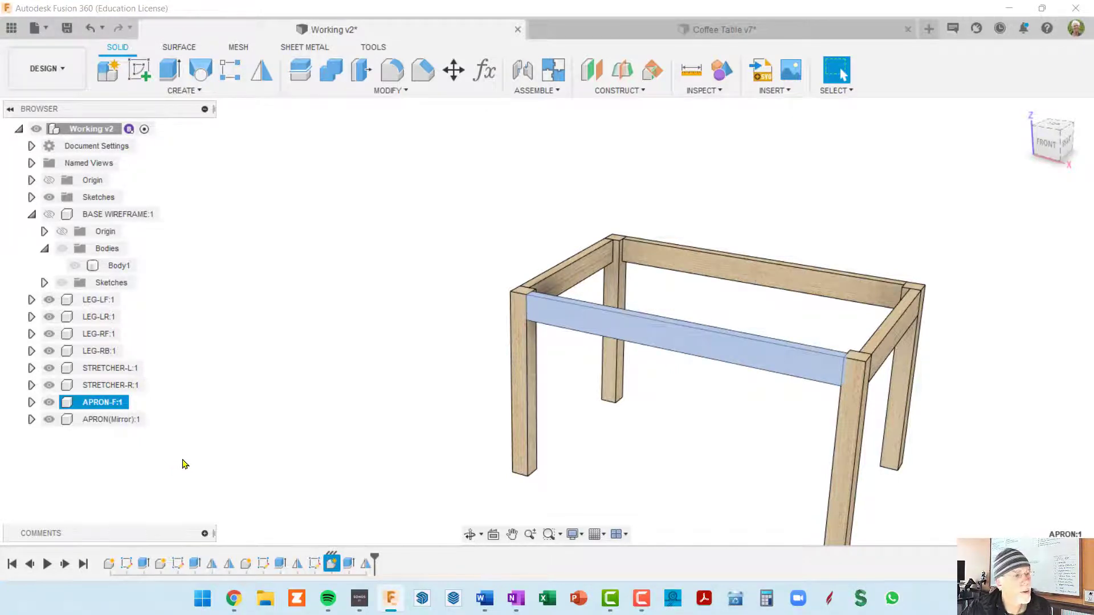
# Rename the mirrored apron component between the rear legs as APRON-R
pyautogui.doubleClick(113, 420)
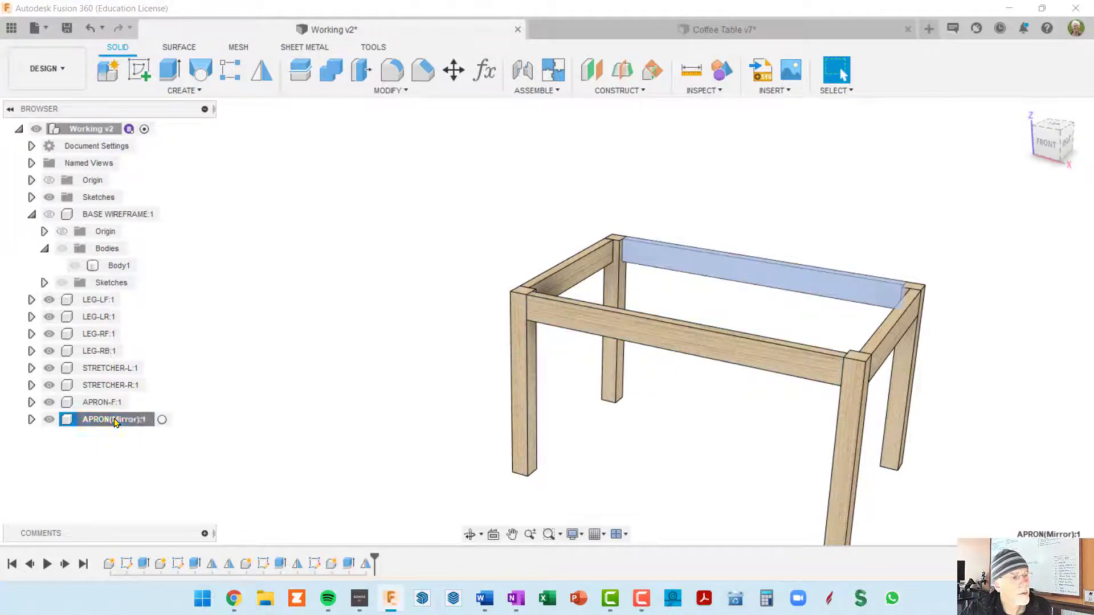
pyautogui.press('Right')
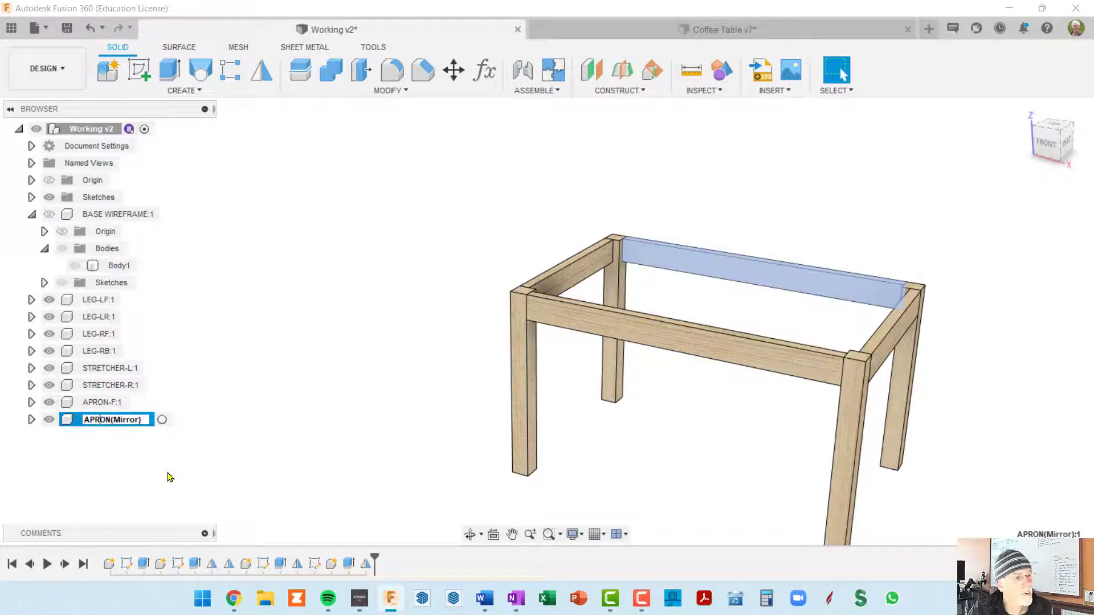
pyautogui.write('-R')
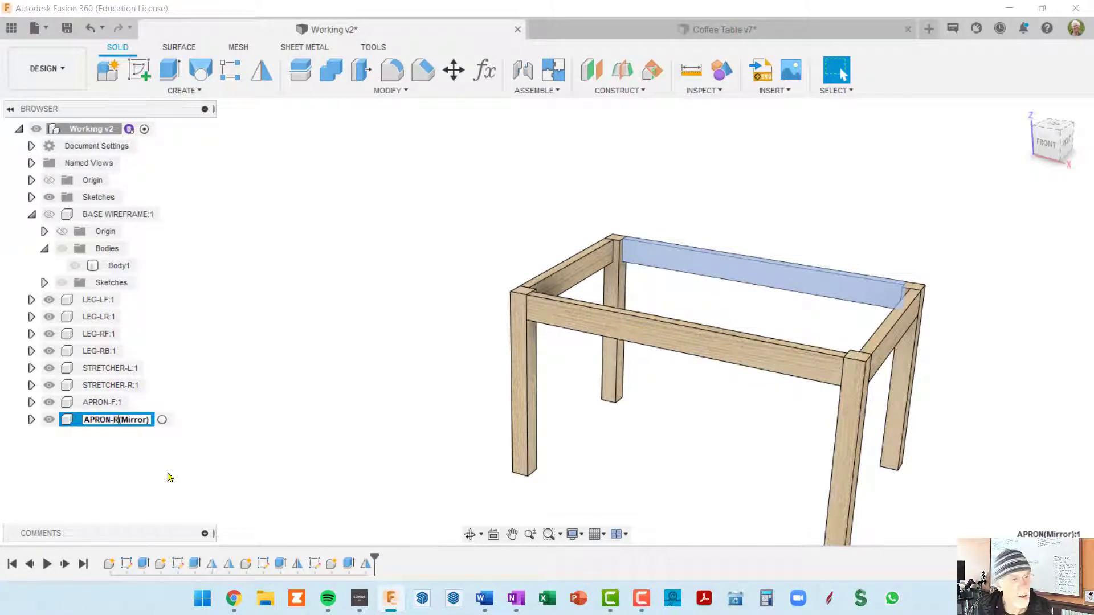
pyautogui.hotkey('shift', 'End')
pyautogui.press('BackSpace')
pyautogui.press('Return')
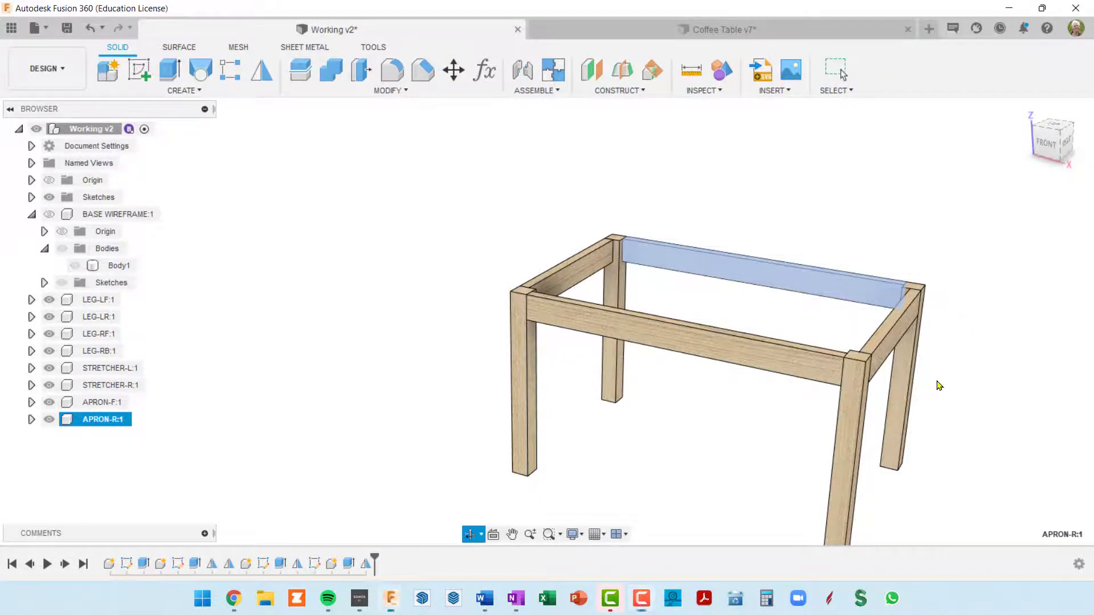
# Create a new active internal standard component named ARCH
pyautogui.keyDown('shift'); pyautogui.moveTo(935, 384); pyautogui.dragTo(788, 282, button='middle'); pyautogui.keyUp('shift')
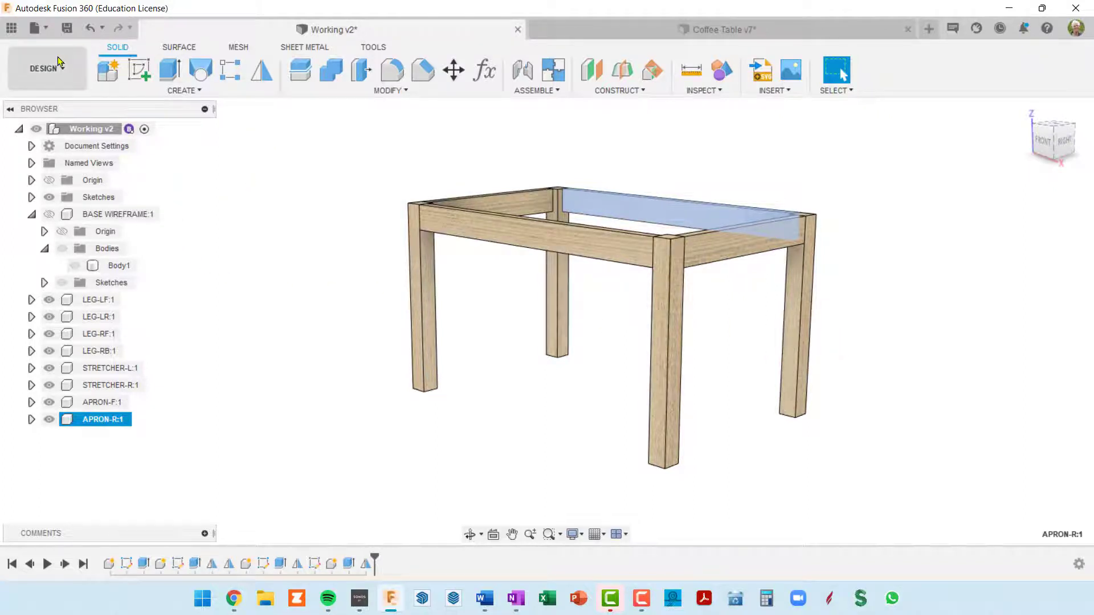
pyautogui.click(105, 71)
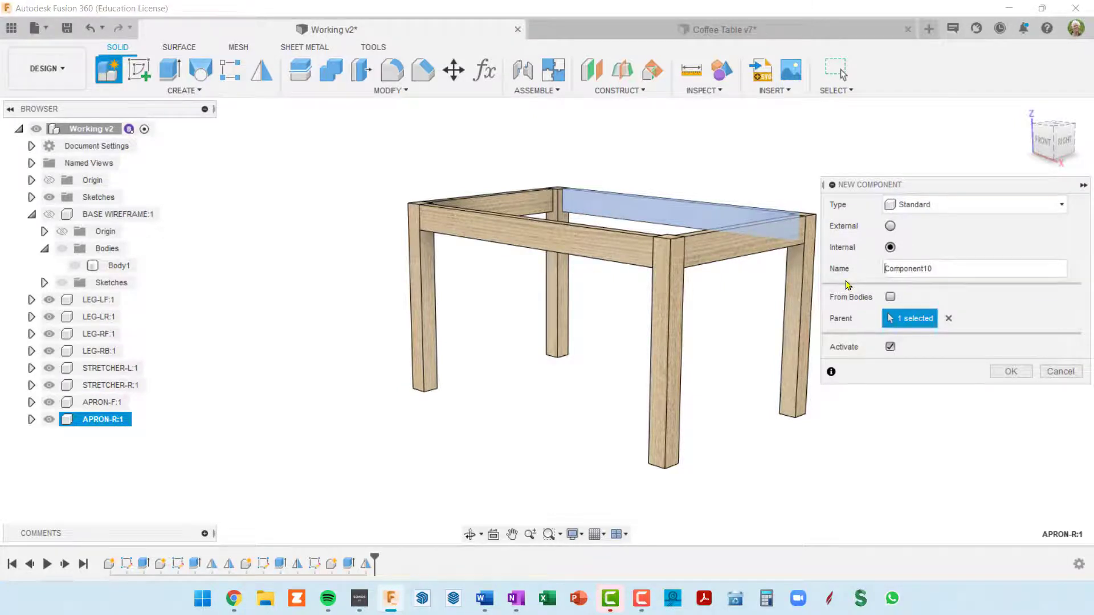
pyautogui.hotkey('ctrl', 'a')
pyautogui.write('AR')
pyautogui.press('Return')
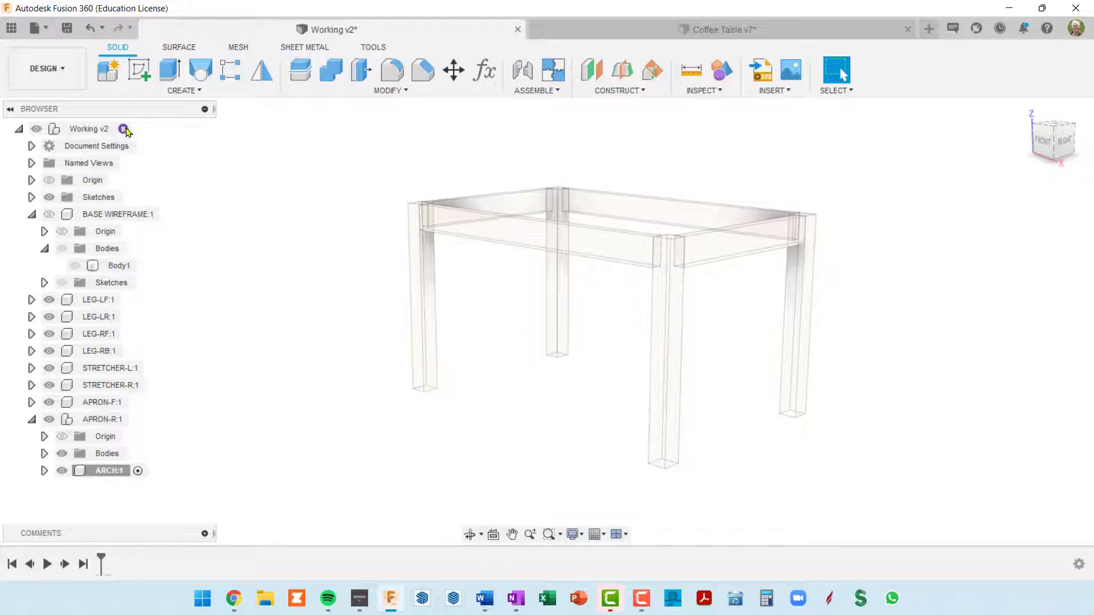
# Move the ARCH component out of APRON-R to the top level of the assembly and collapse APRON-R
pyautogui.click(106, 472)
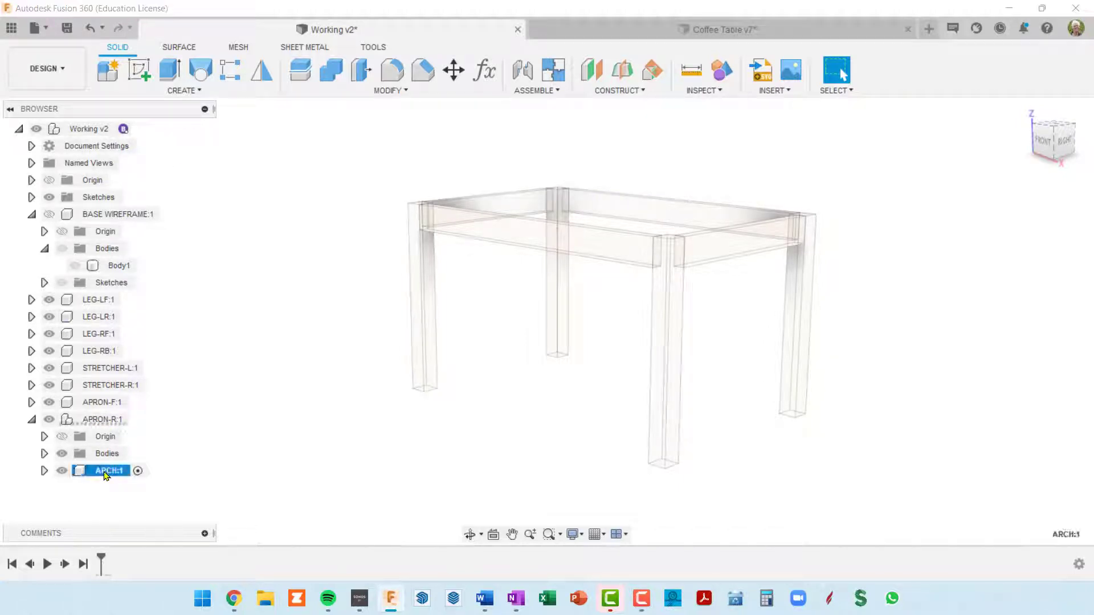
pyautogui.moveTo(106, 474); pyautogui.dragTo(93, 132)
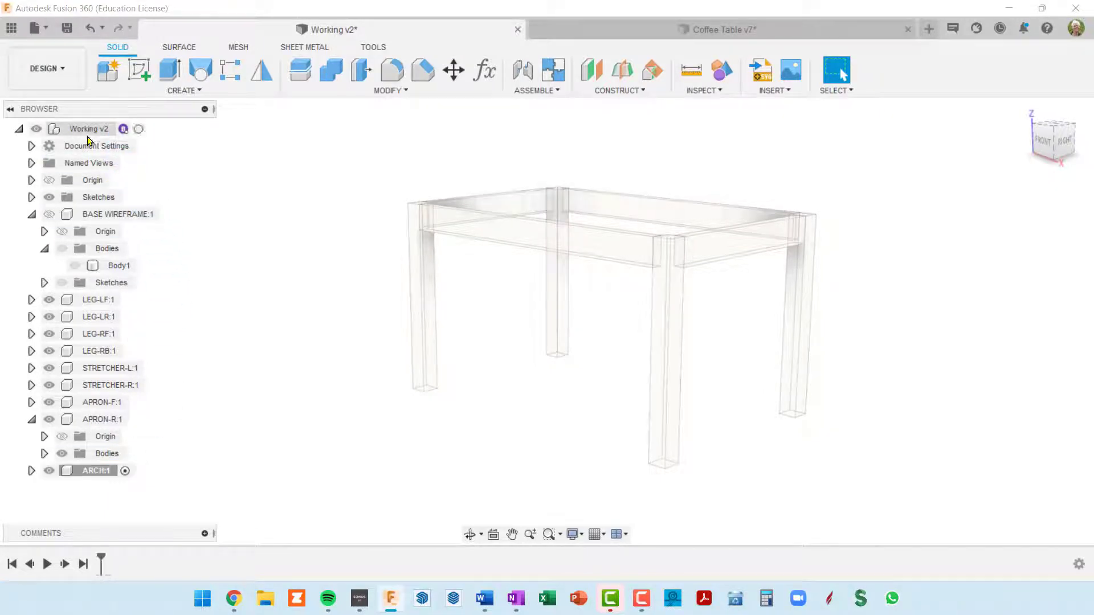
pyautogui.click(31, 420)
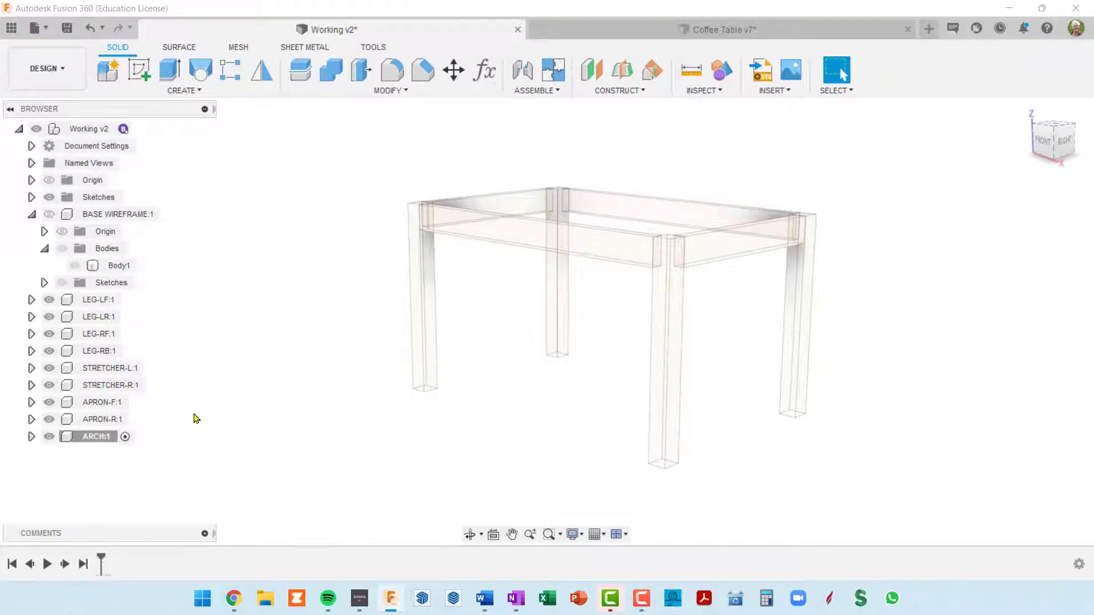
# Start a sketch in the ARCH component on the outer left face of the rear left leg
pyautogui.keyDown('shift'); pyautogui.moveTo(196, 417); pyautogui.dragTo(498, 386, button='middle'); pyautogui.keyUp('shift')
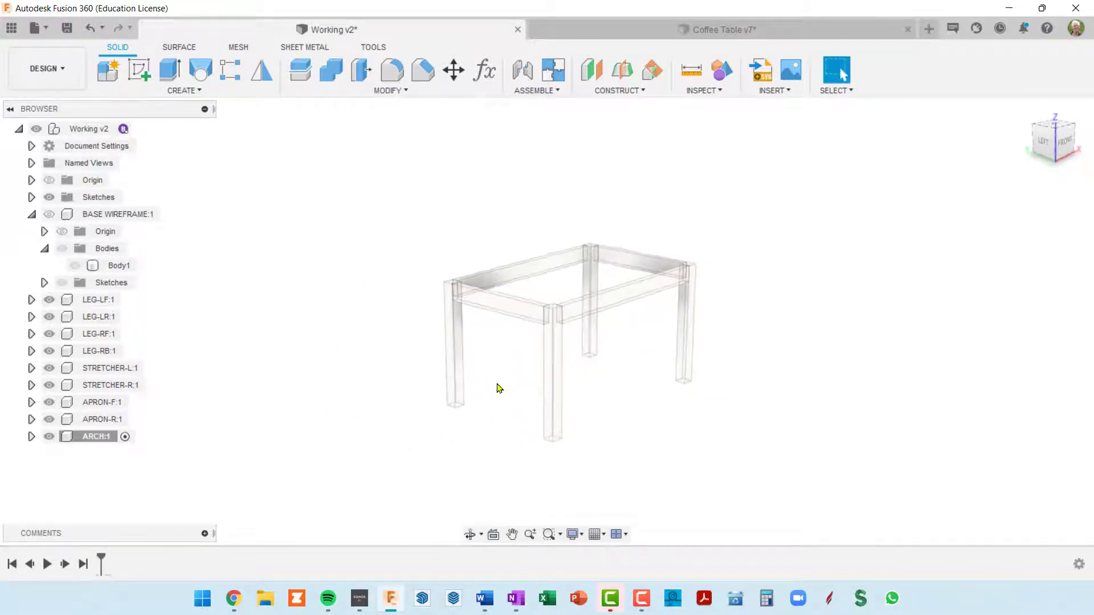
pyautogui.click(108, 438)
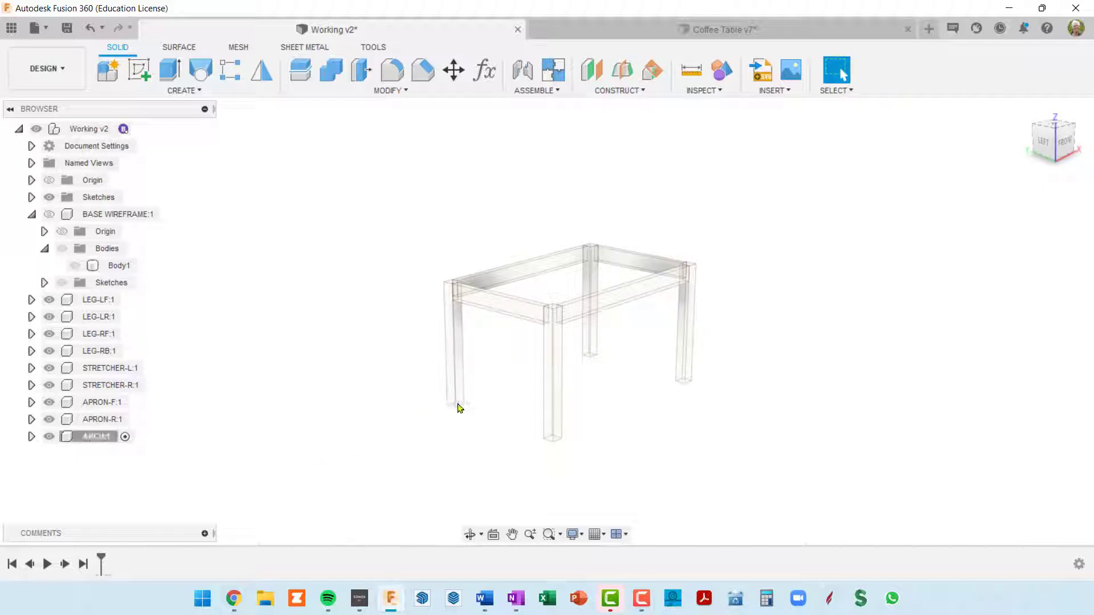
pyautogui.keyDown('shift'); pyautogui.moveTo(459, 407); pyautogui.dragTo(466, 408, button='middle'); pyautogui.keyUp('shift')
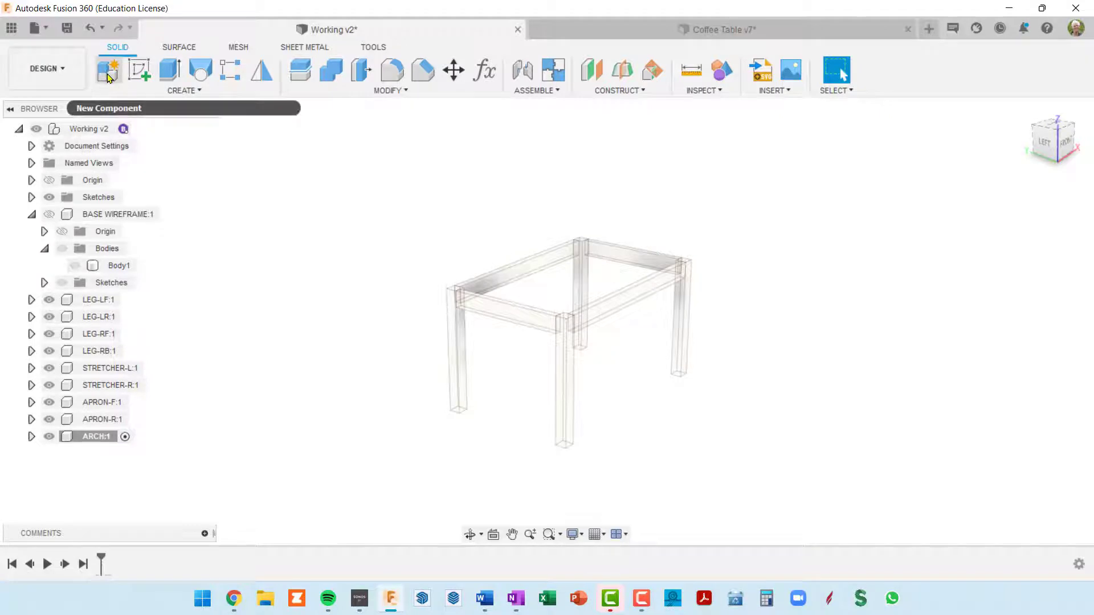
pyautogui.click(139, 71)
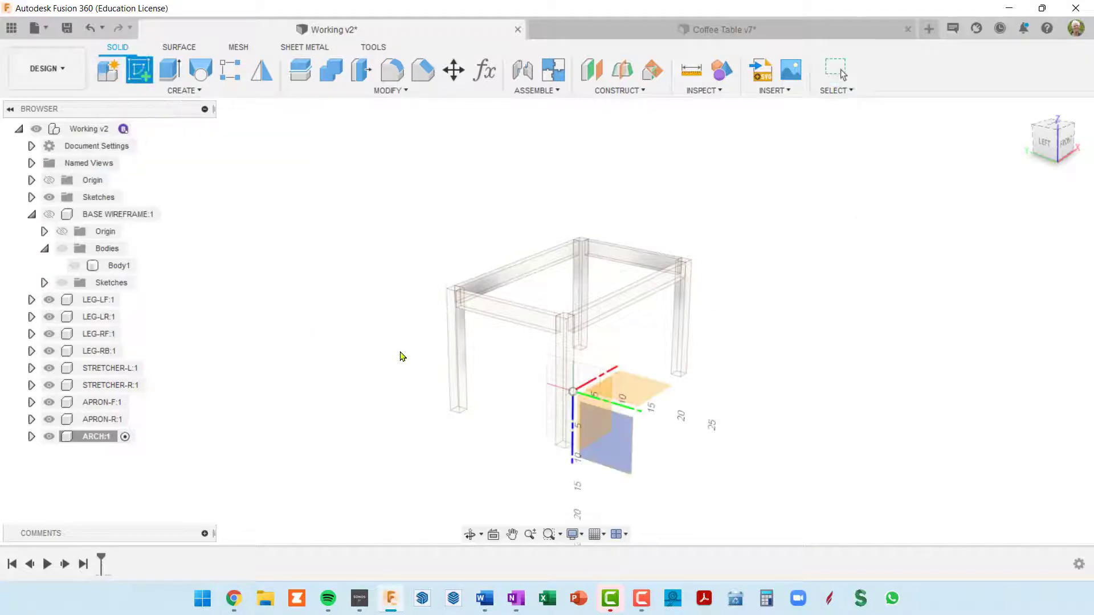
pyautogui.click(453, 349)
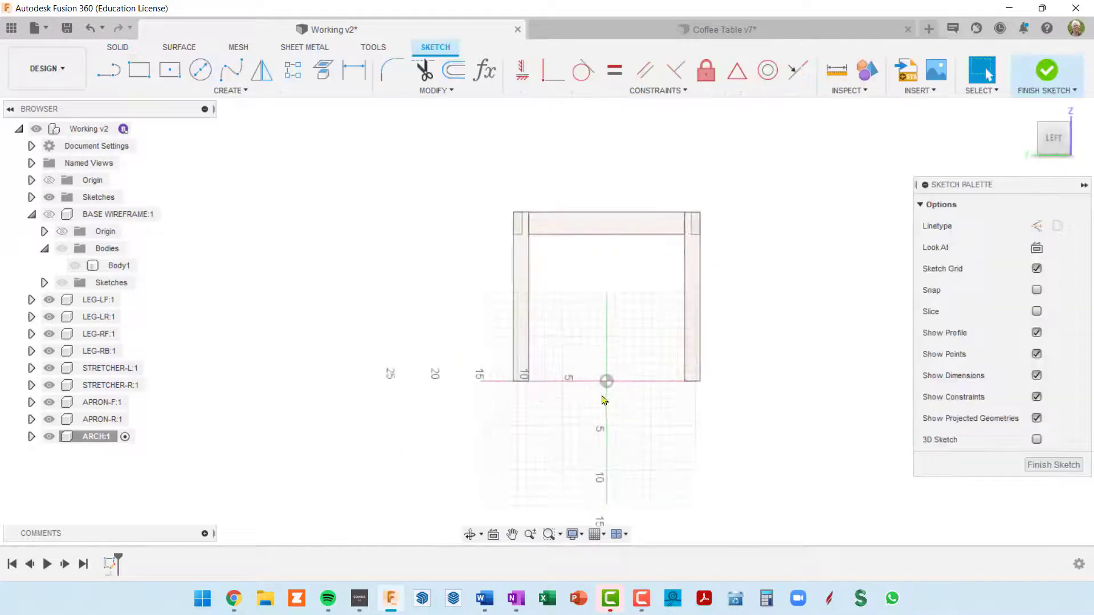
pyautogui.moveTo(590, 394); pyautogui.dragTo(510, 435, button='middle')
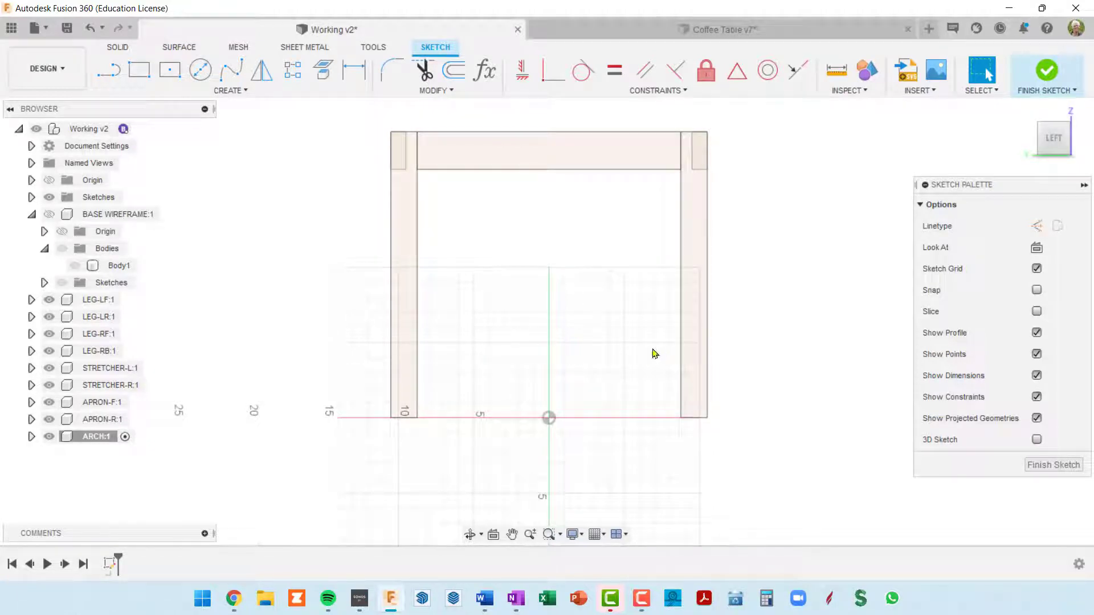
pyautogui.moveTo(655, 354); pyautogui.dragTo(586, 347, button='middle')
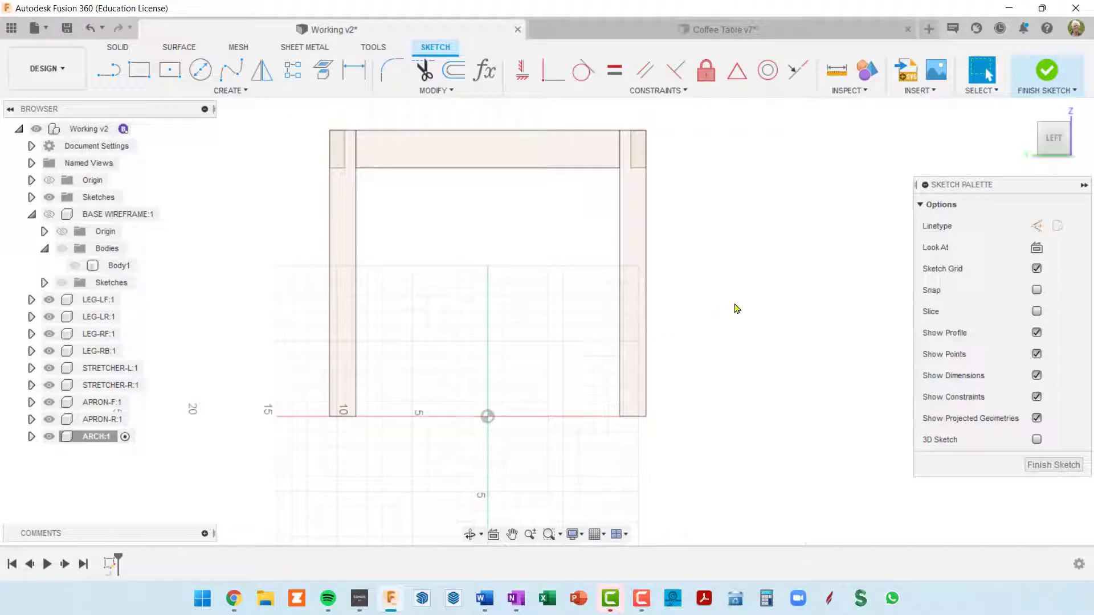
# Add a user parameter named archWid in inches with the expression 3 3/4
pyautogui.hotkey('shift', 'p')
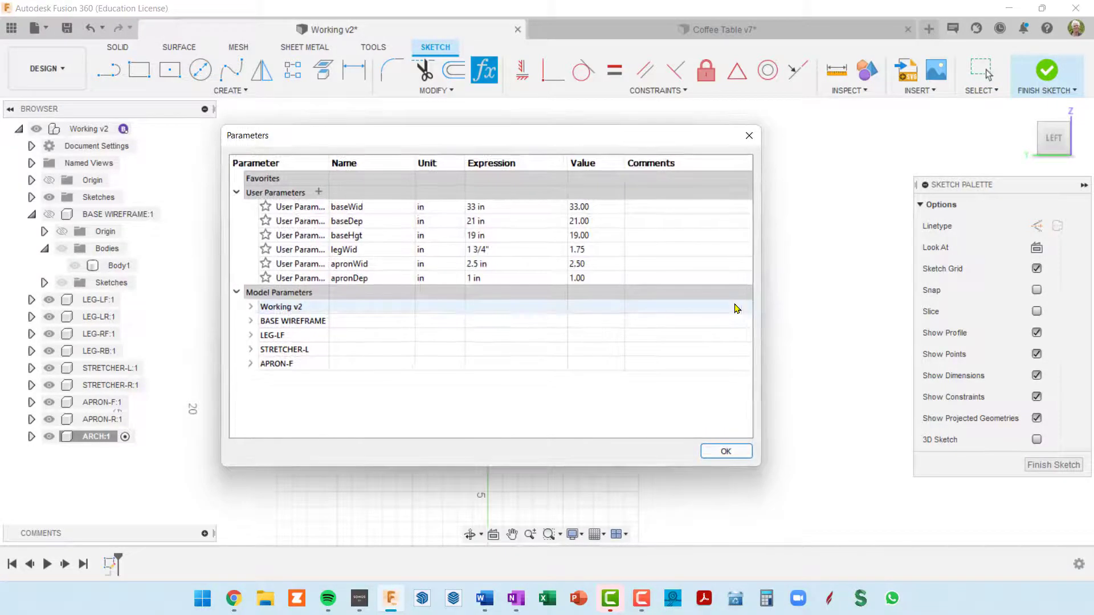
pyautogui.click(318, 192)
pyautogui.write('ar')
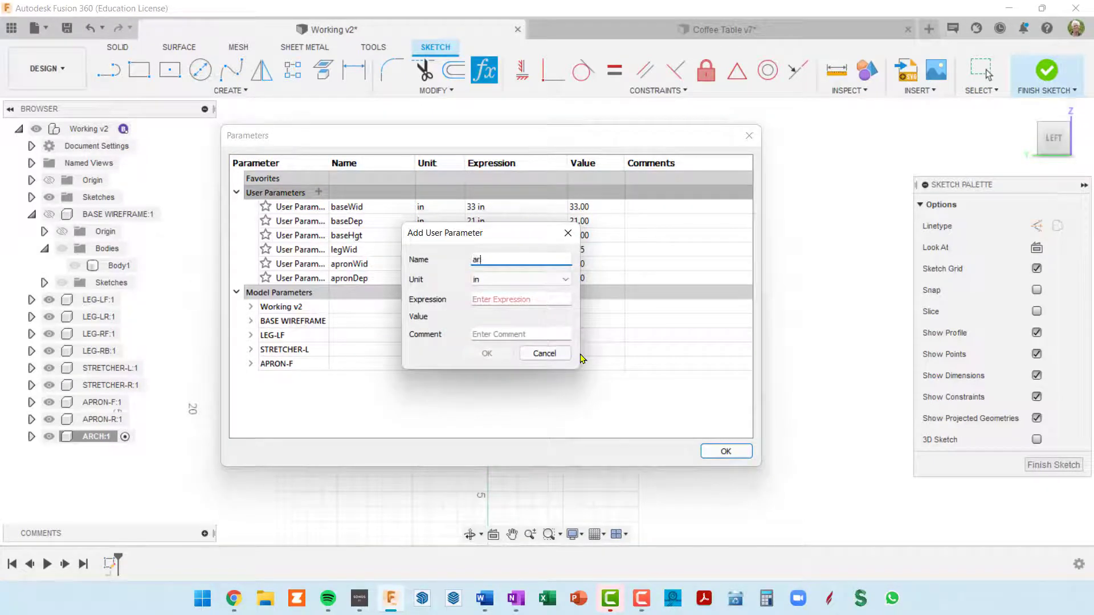
pyautogui.write('chWi')
pyautogui.press('Tab')
pyautogui.press('Tab')
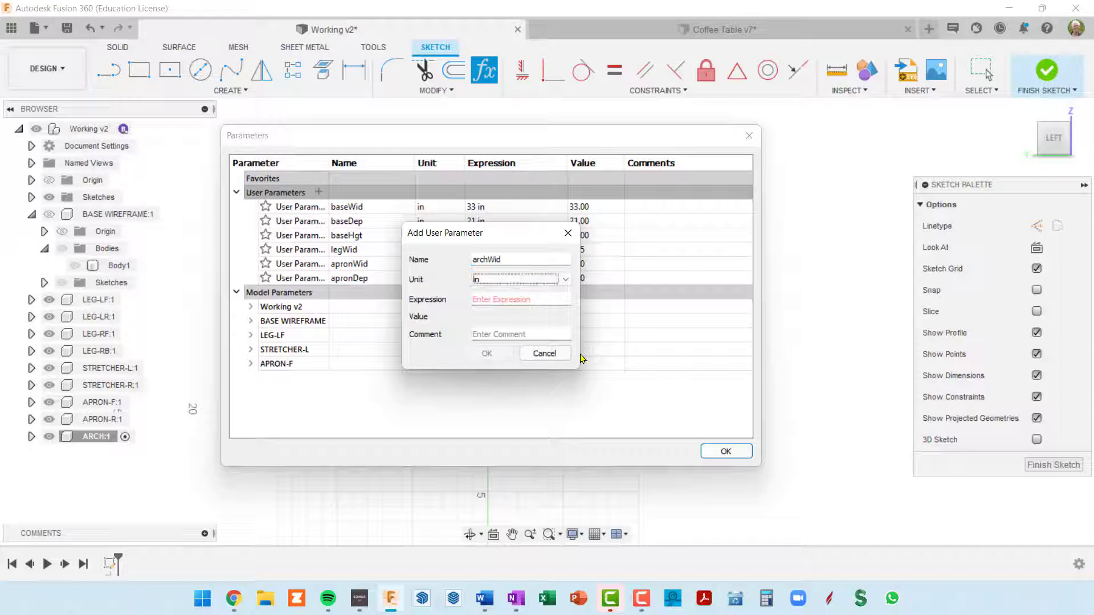
pyautogui.write('3')
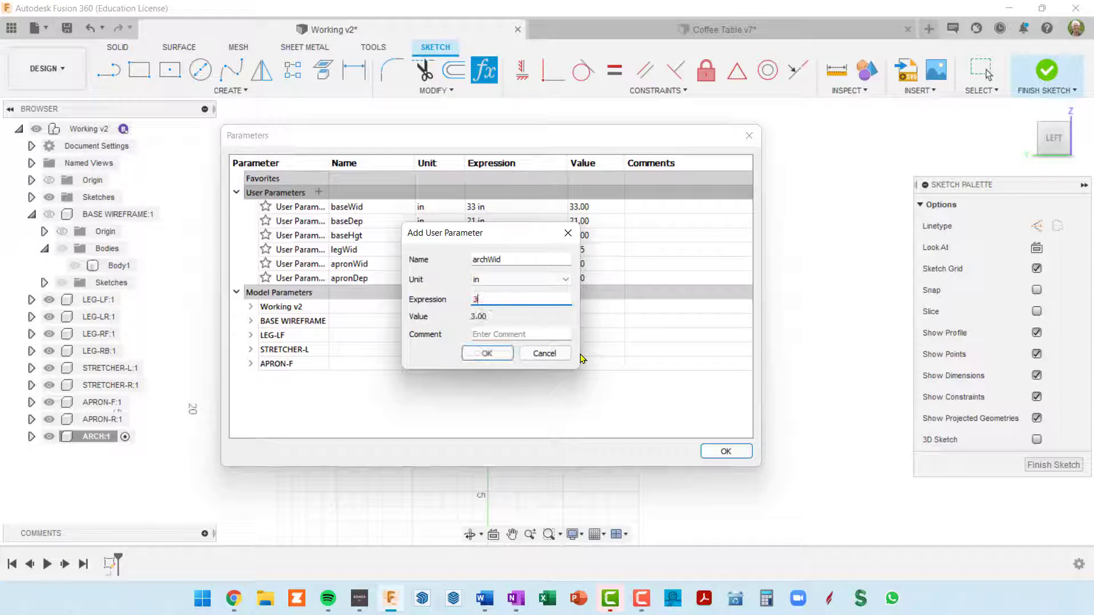
pyautogui.write(' 3/4')
pyautogui.press('Return')
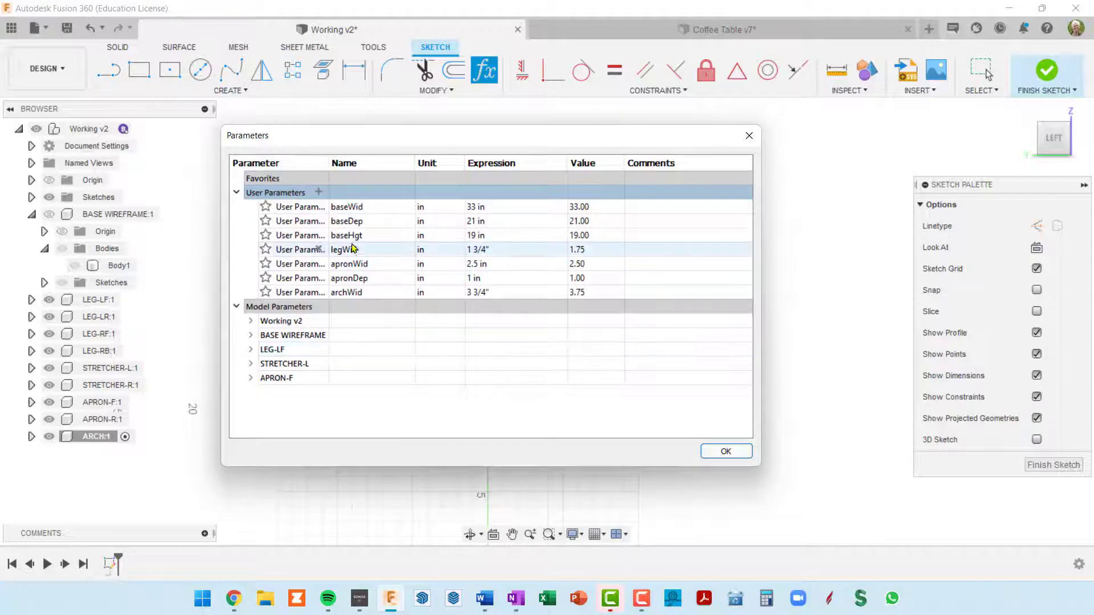
# Add a user parameter named archDep in inches with the expression 1
pyautogui.click(320, 193)
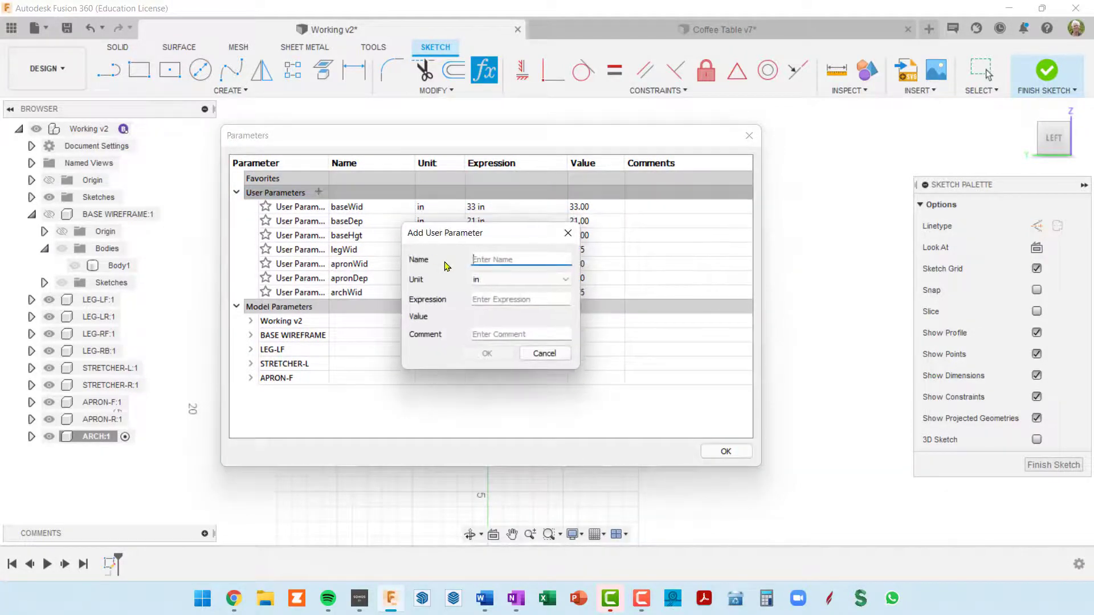
pyautogui.write('archDe')
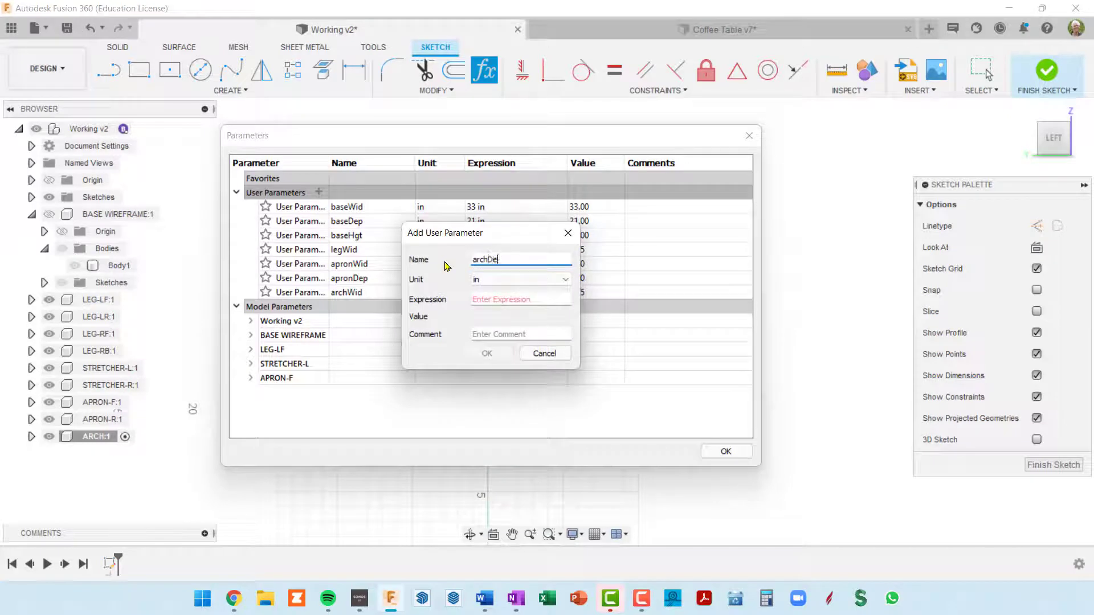
pyautogui.press('Tab')
pyautogui.press('Tab')
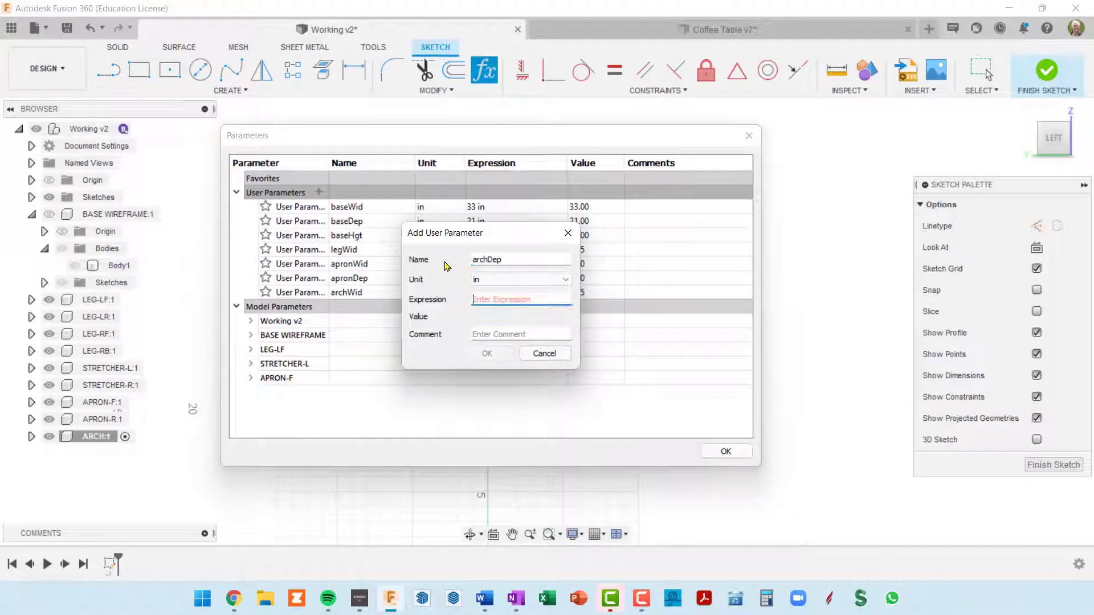
pyautogui.write('1')
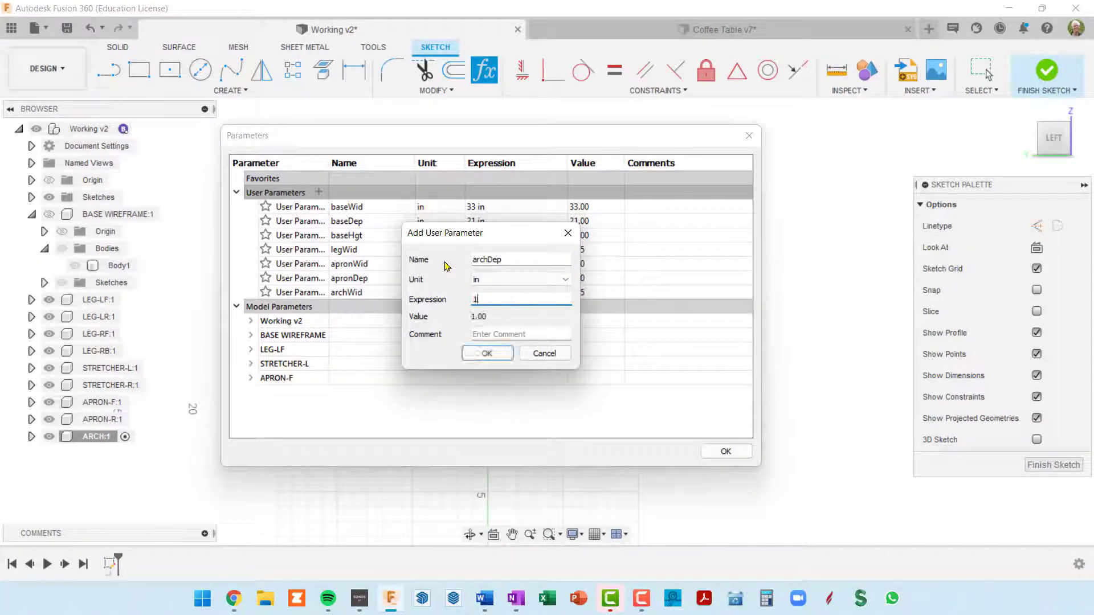
pyautogui.click(484, 353)
# Add a user parameter named archOffs in inches with the expression 2
pyautogui.click(317, 183)
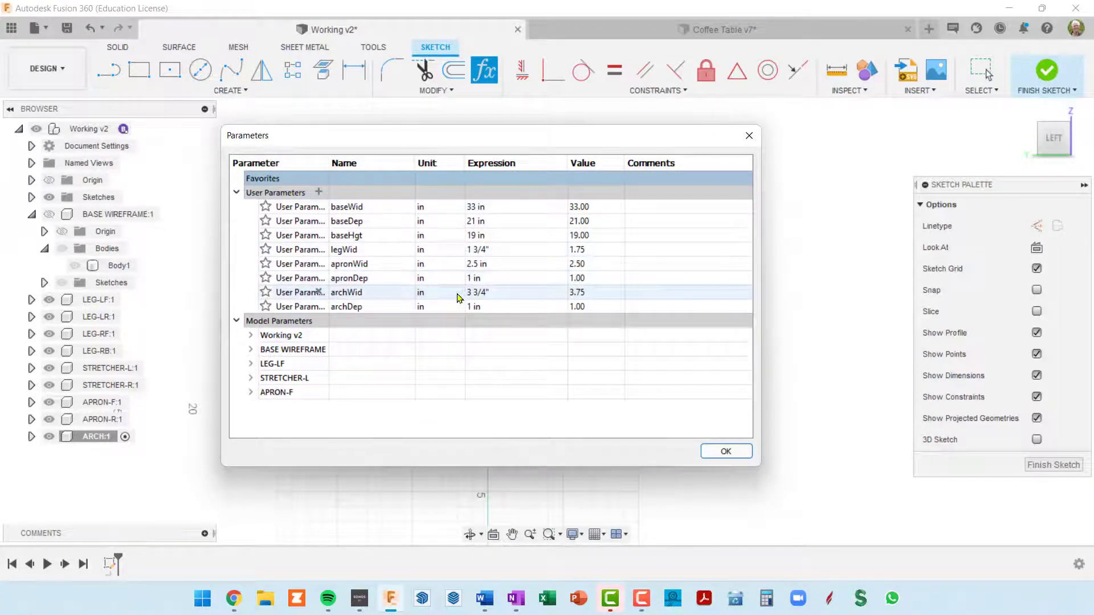
pyautogui.click(319, 191)
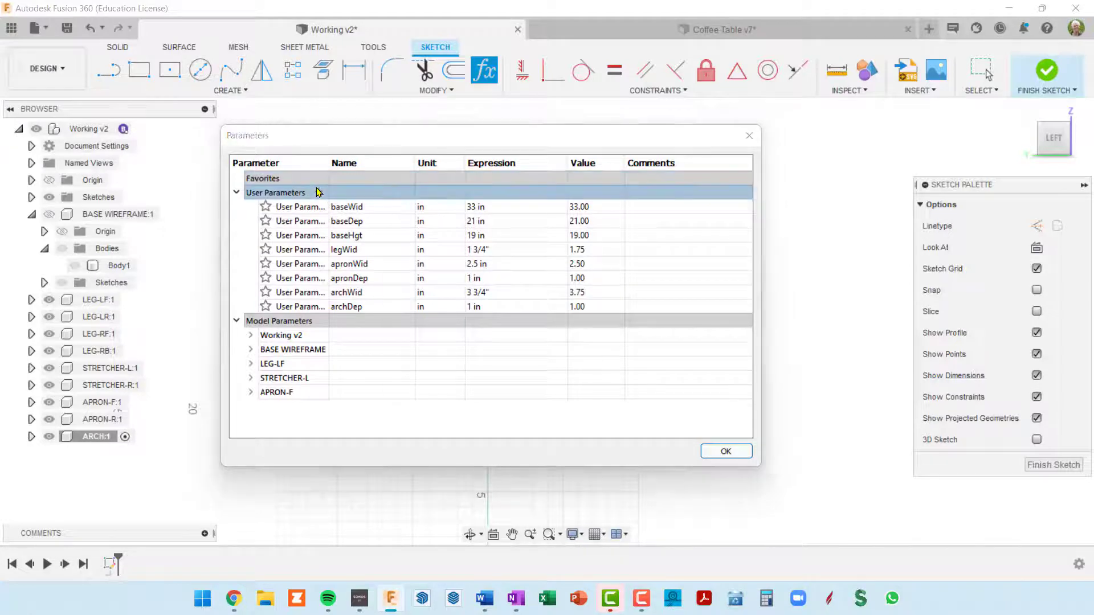
pyautogui.write('rchOffs')
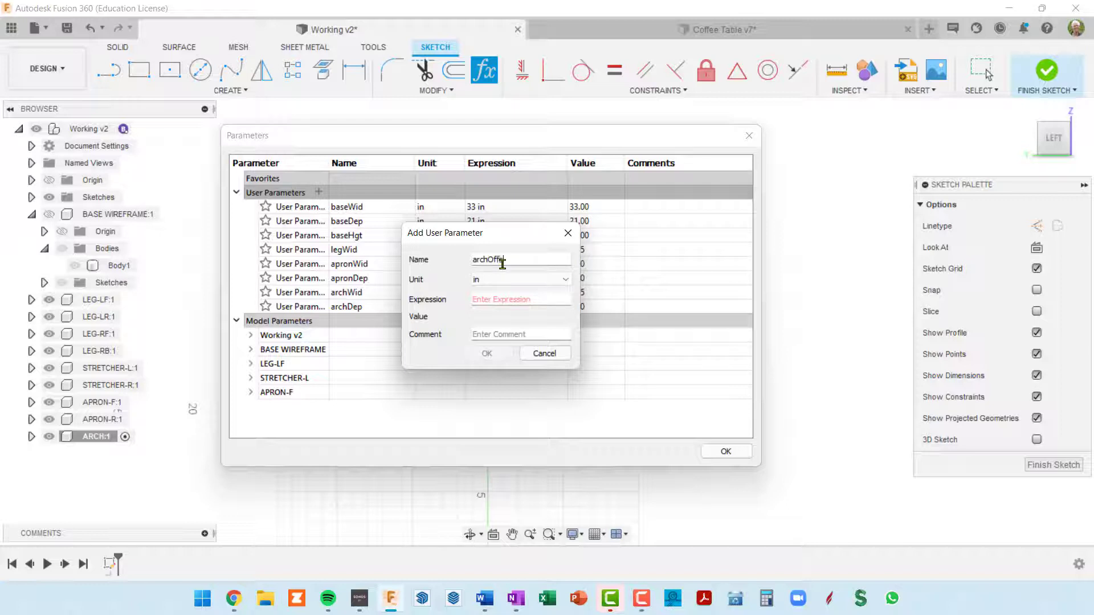
pyautogui.press('Tab')
pyautogui.press('Tab')
pyautogui.write('2')
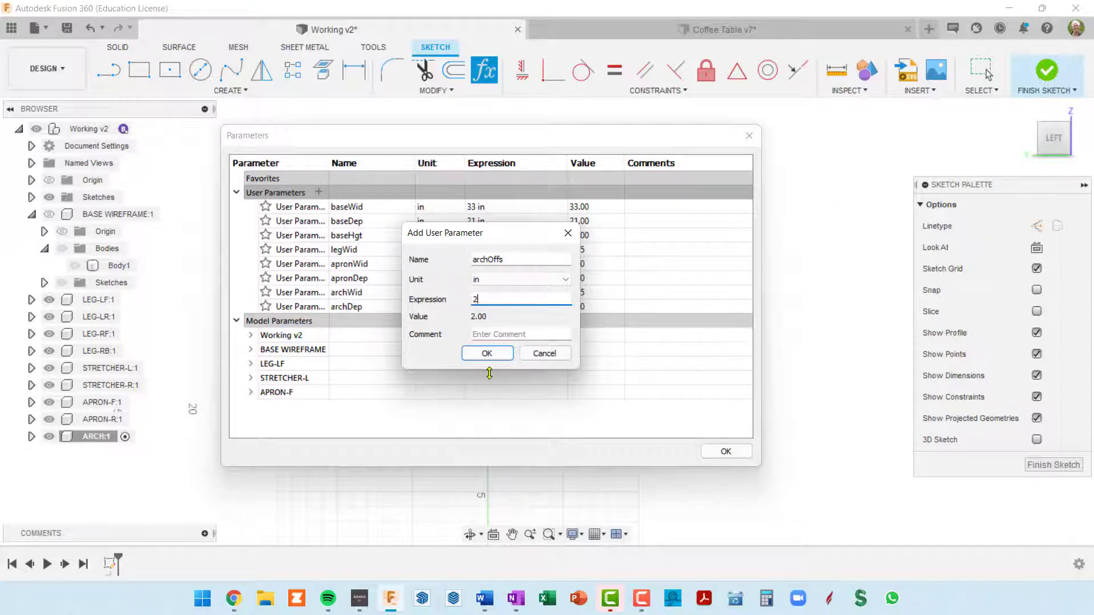
pyautogui.click(488, 354)
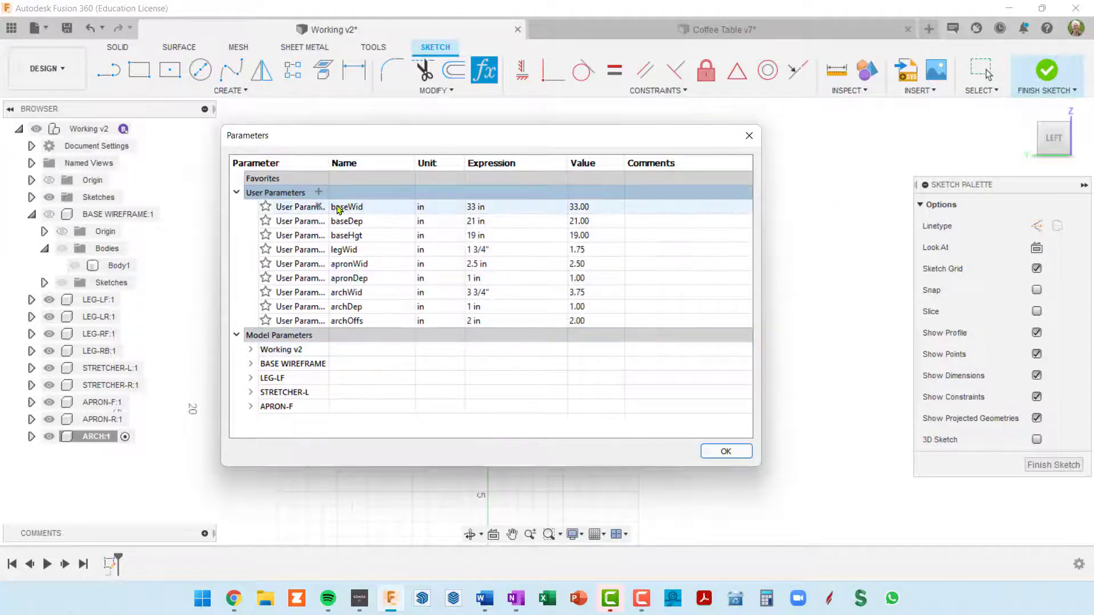
# Add a user parameter named archWidAtArc in inches with the expression 2
pyautogui.click(319, 192)
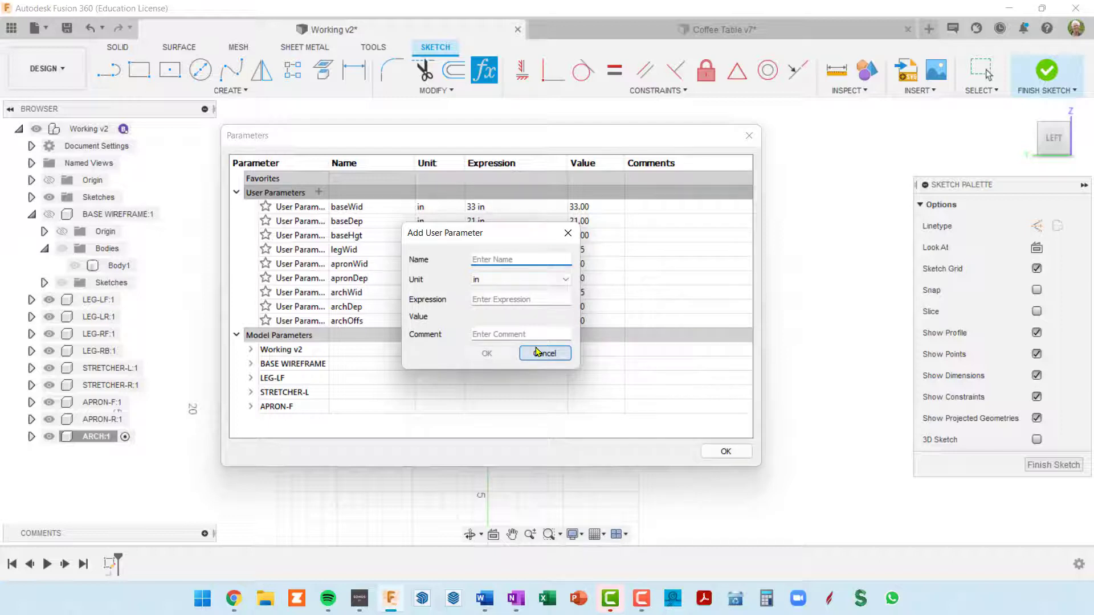
pyautogui.write('archWidAtArc')
pyautogui.press('Tab')
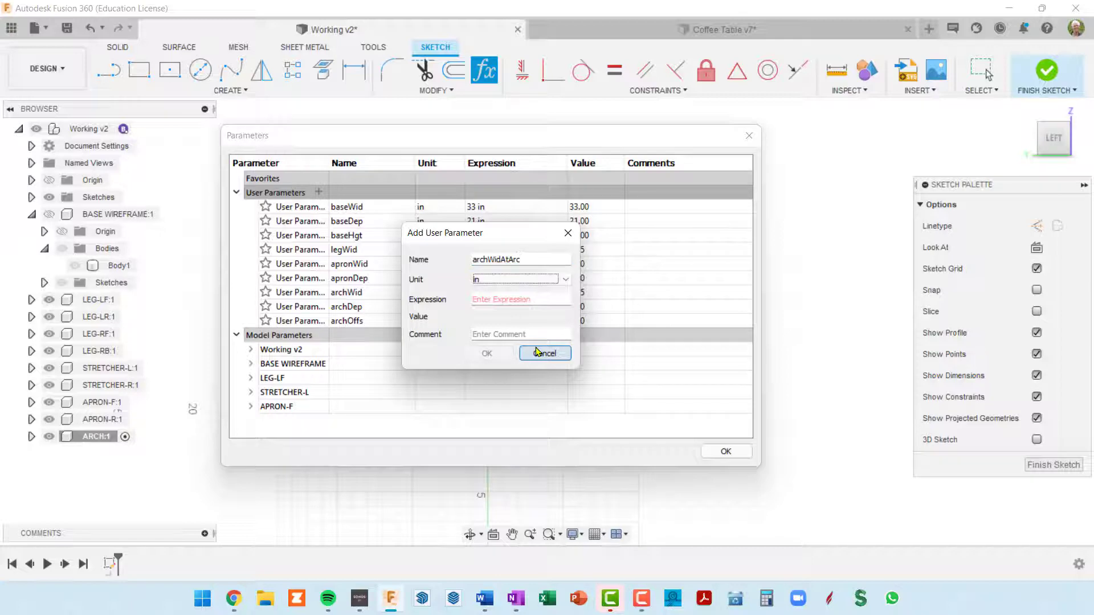
pyautogui.press('Tab')
pyautogui.press('Tab')
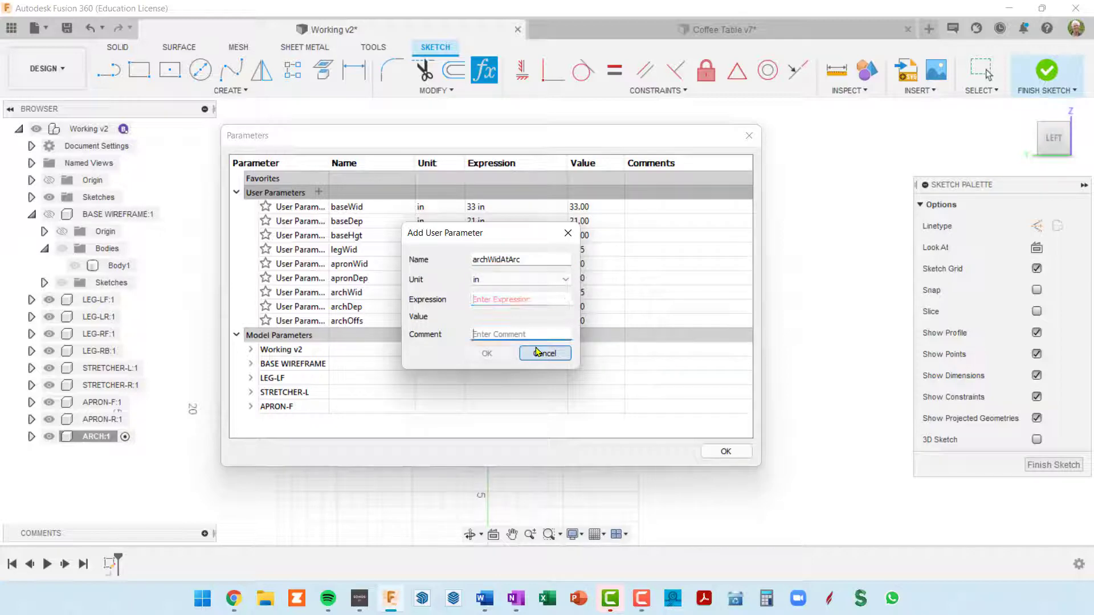
pyautogui.hotkey('shift', 'Tab')
pyautogui.write('2')
pyautogui.press('Return')
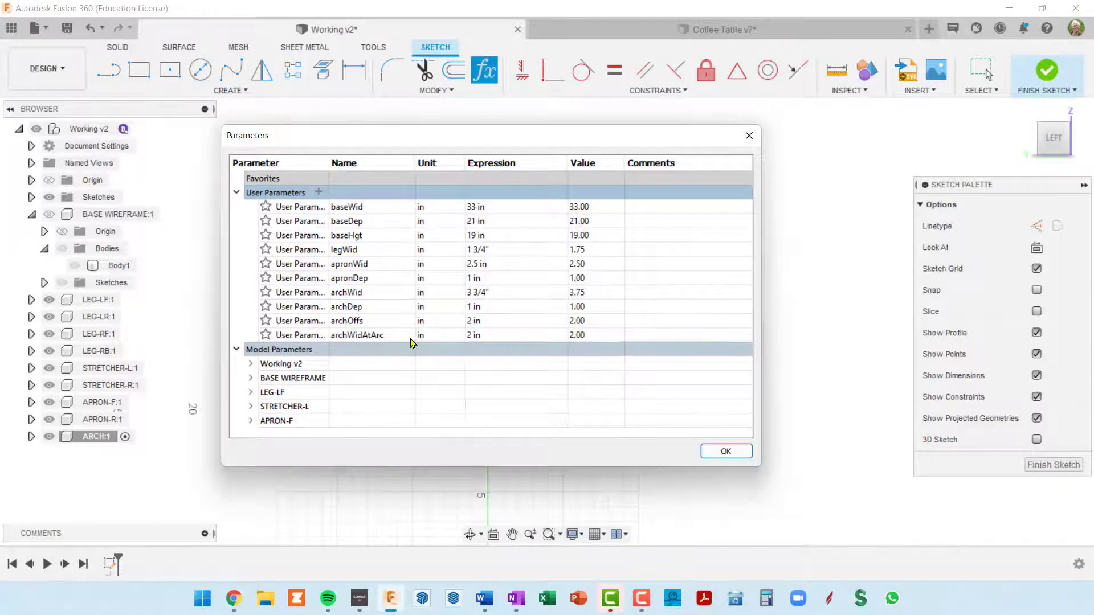
# Start a two-point rectangle below the table legs and set its length to baseDep - 2 * legWid
pyautogui.click(735, 452)
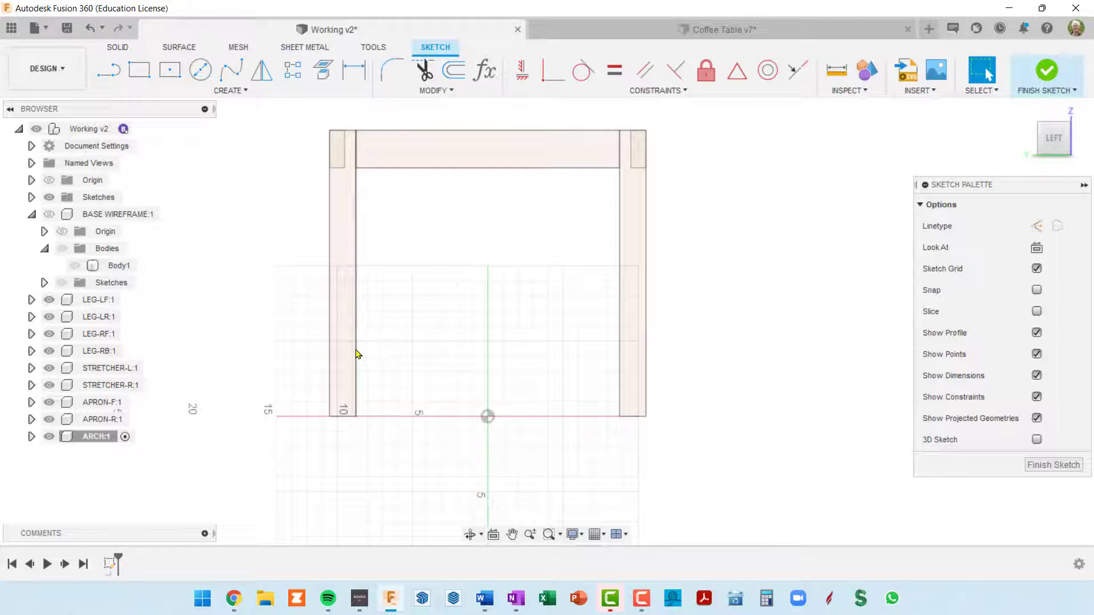
pyautogui.moveTo(463, 460); pyautogui.dragTo(459, 386, button='middle')
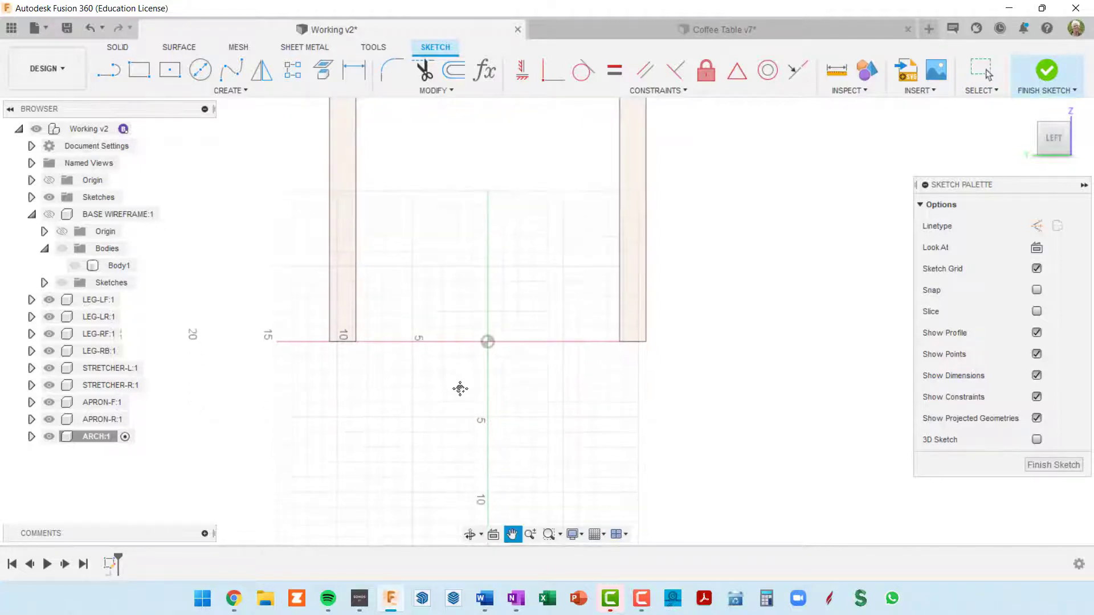
pyautogui.press('r')
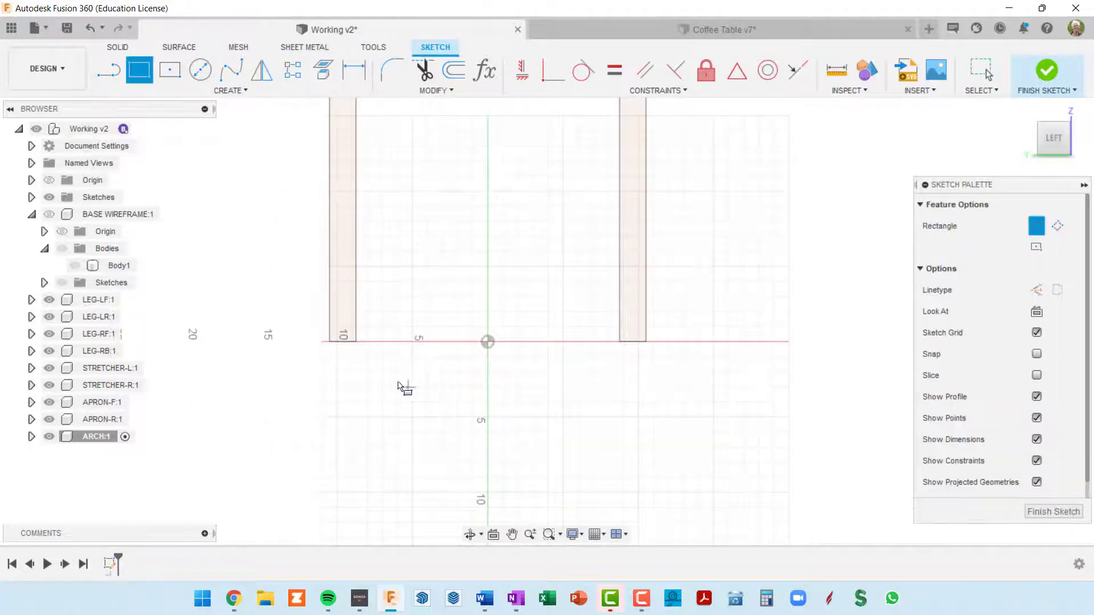
pyautogui.click(388, 377)
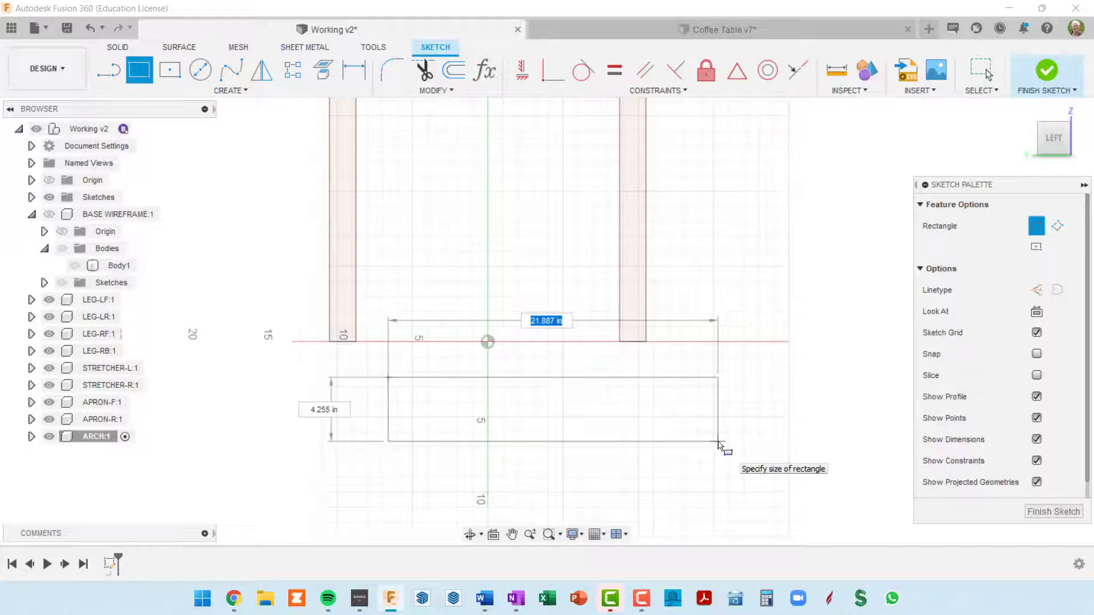
pyautogui.write('base')
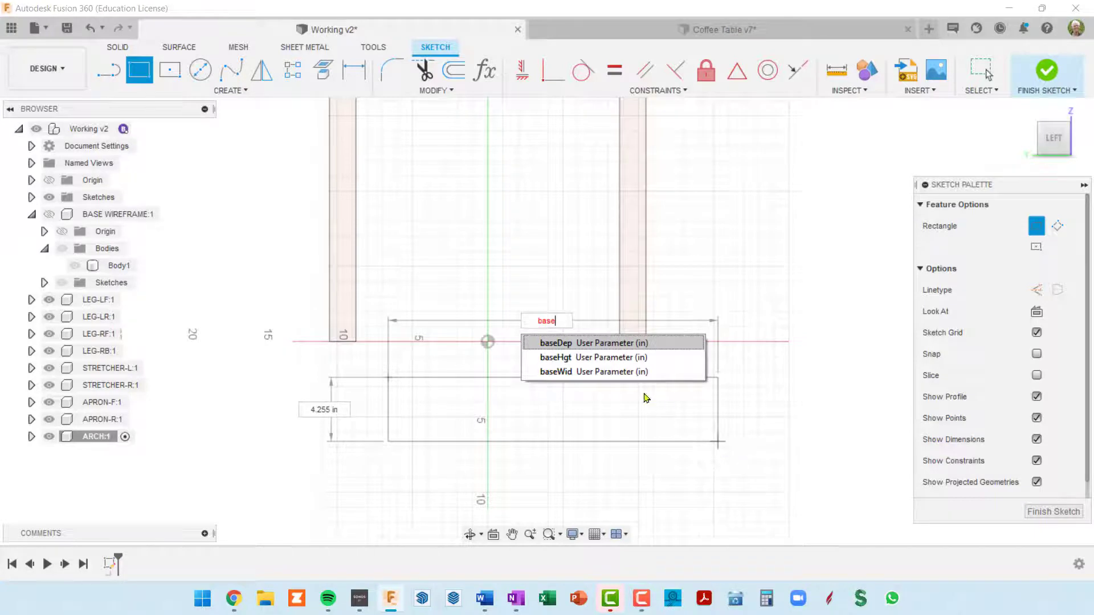
pyautogui.click(592, 343)
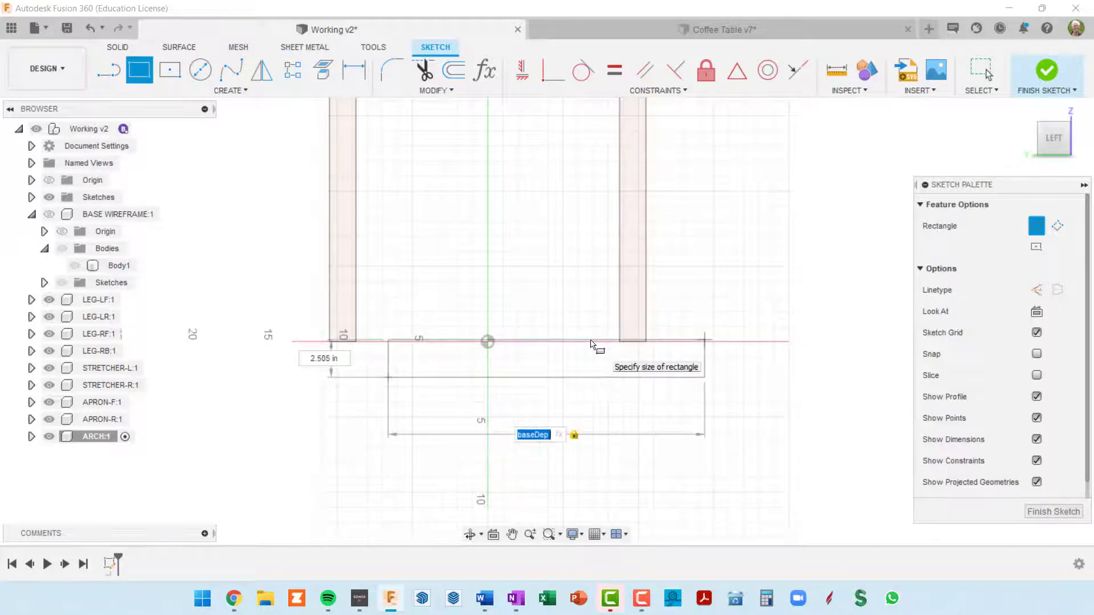
pyautogui.press('Right')
pyautogui.write('- 2.')
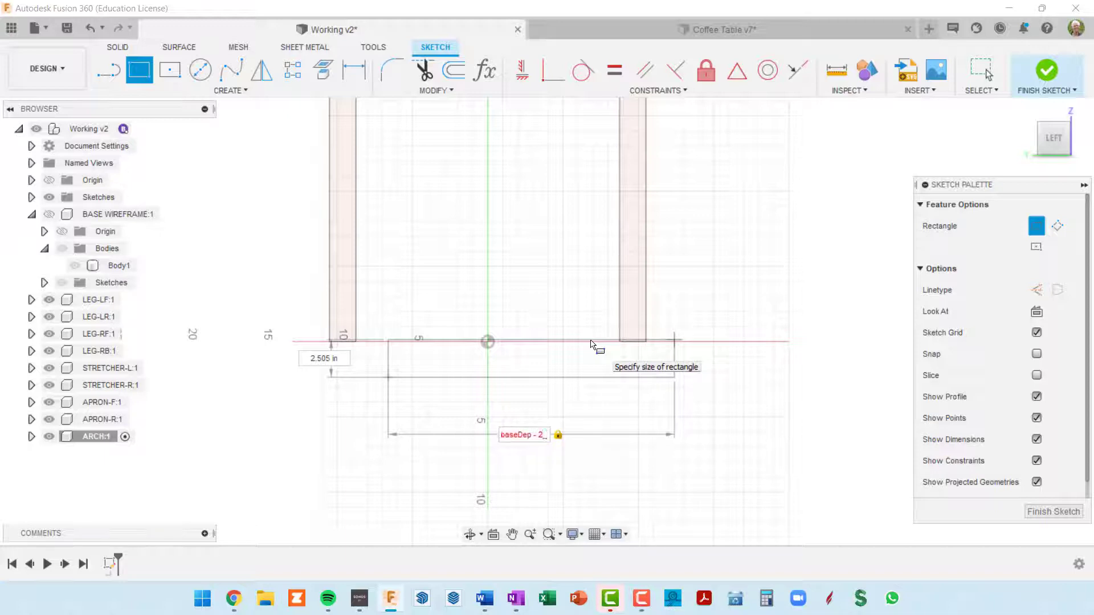
pyautogui.write('legWid')
pyautogui.write('*')
pyautogui.press('Delete')
pyautogui.write('* l')
pyautogui.press('Home')
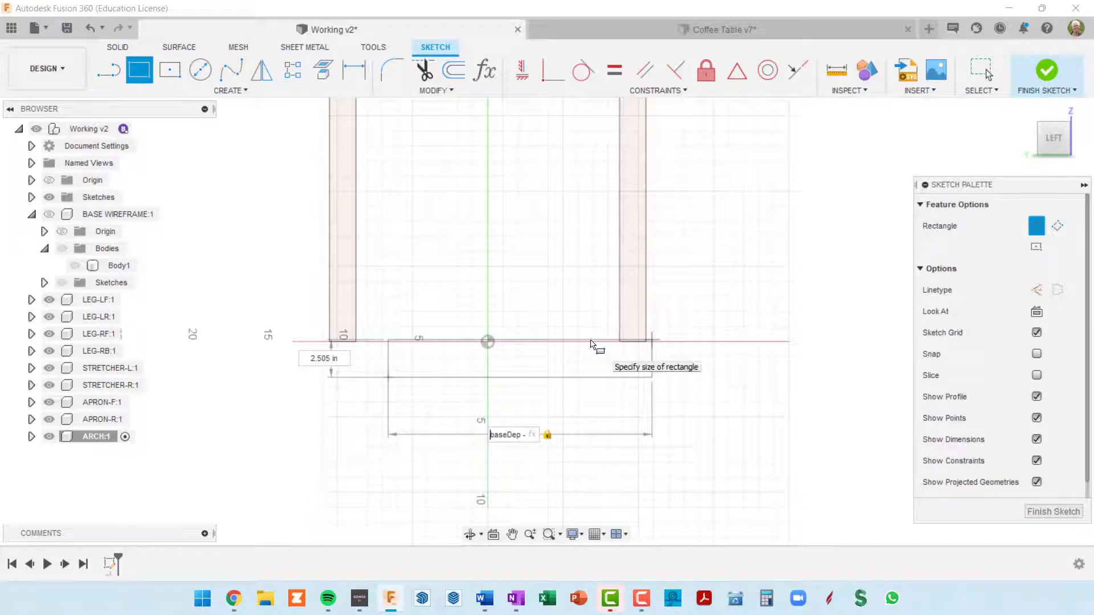
pyautogui.press('End')
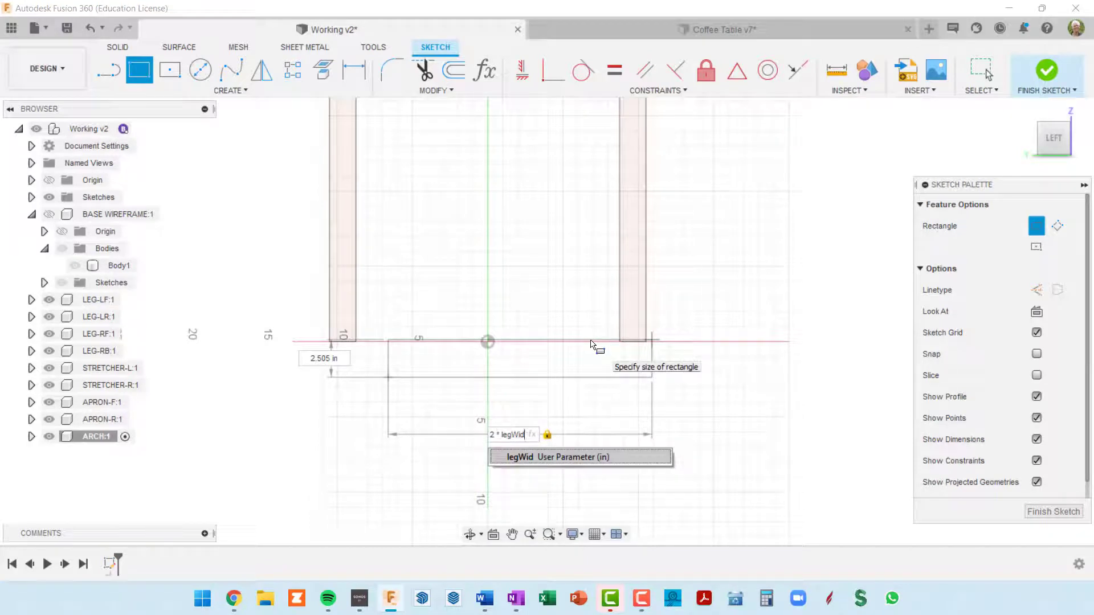
pyautogui.press('Return')
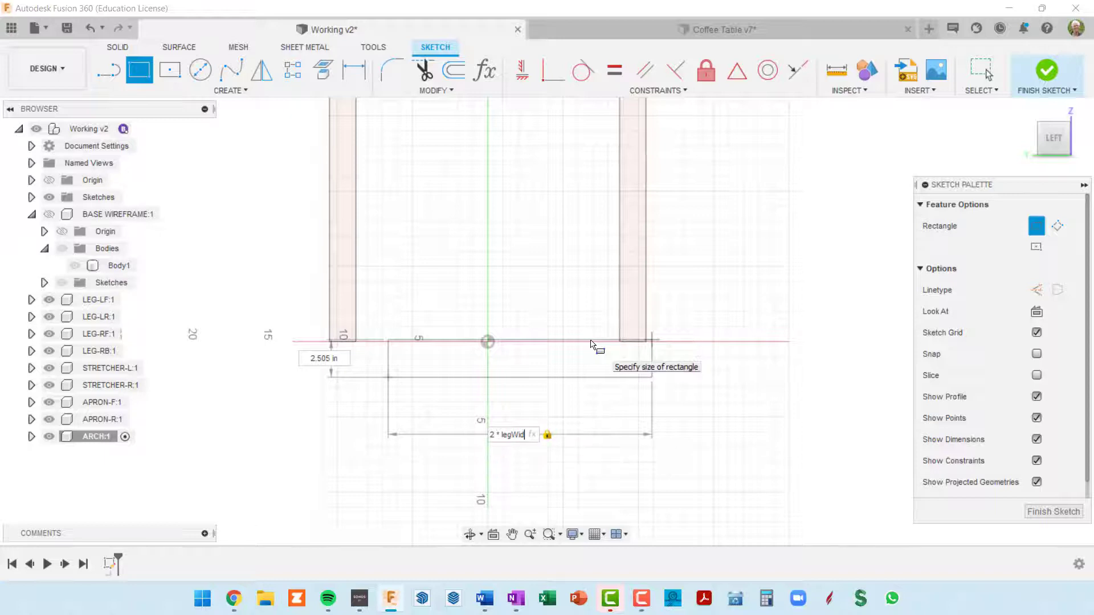
# Set the rectangle's height to archWid and complete the rectangle
pyautogui.scroll(2, 591, 342)
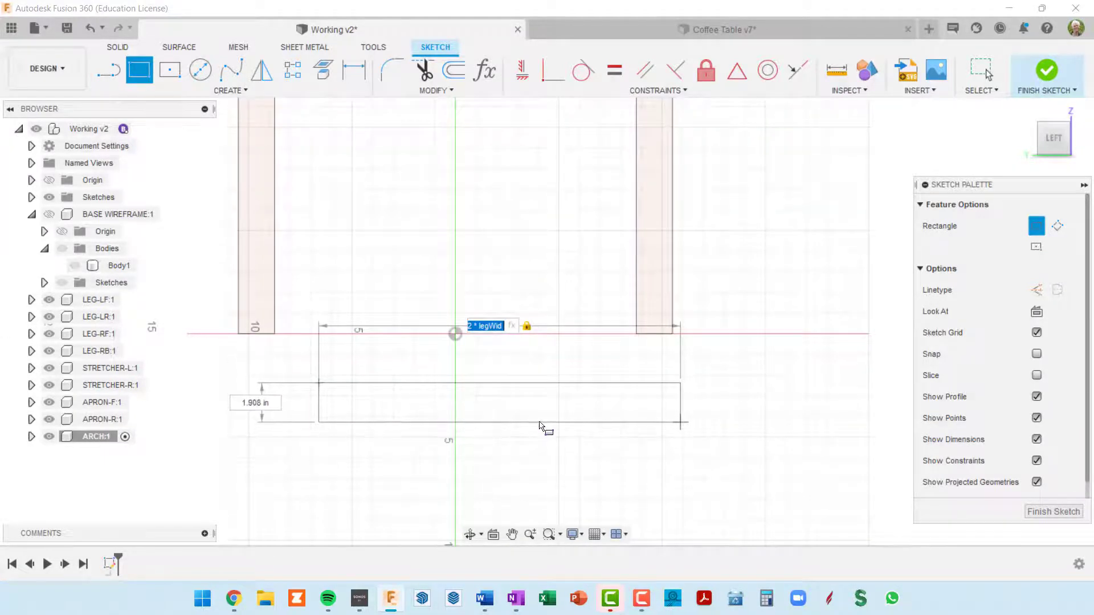
pyautogui.press('Tab')
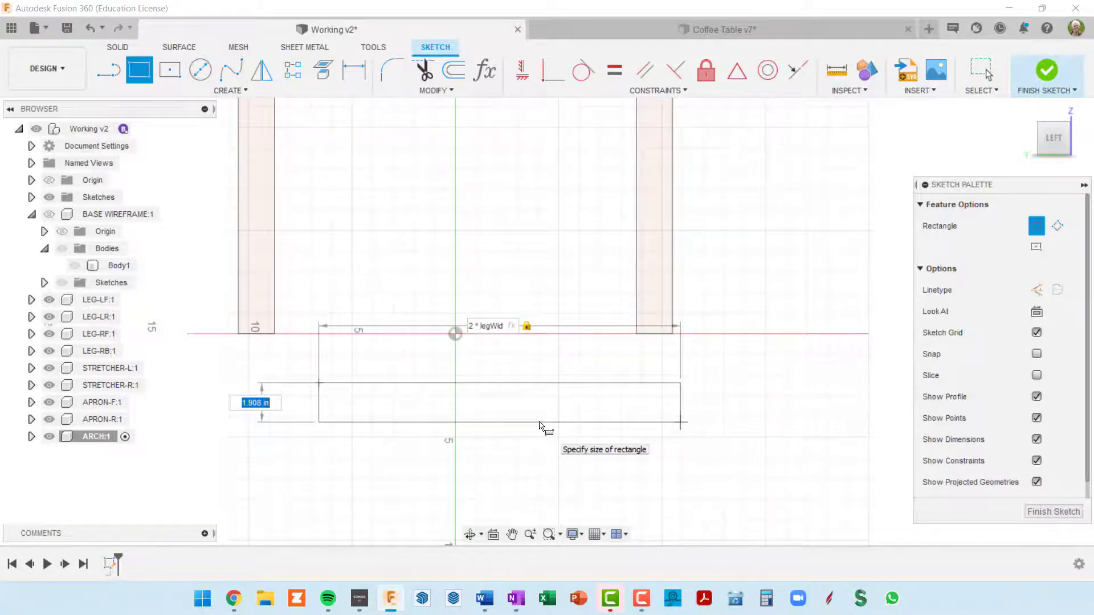
pyautogui.write('arch')
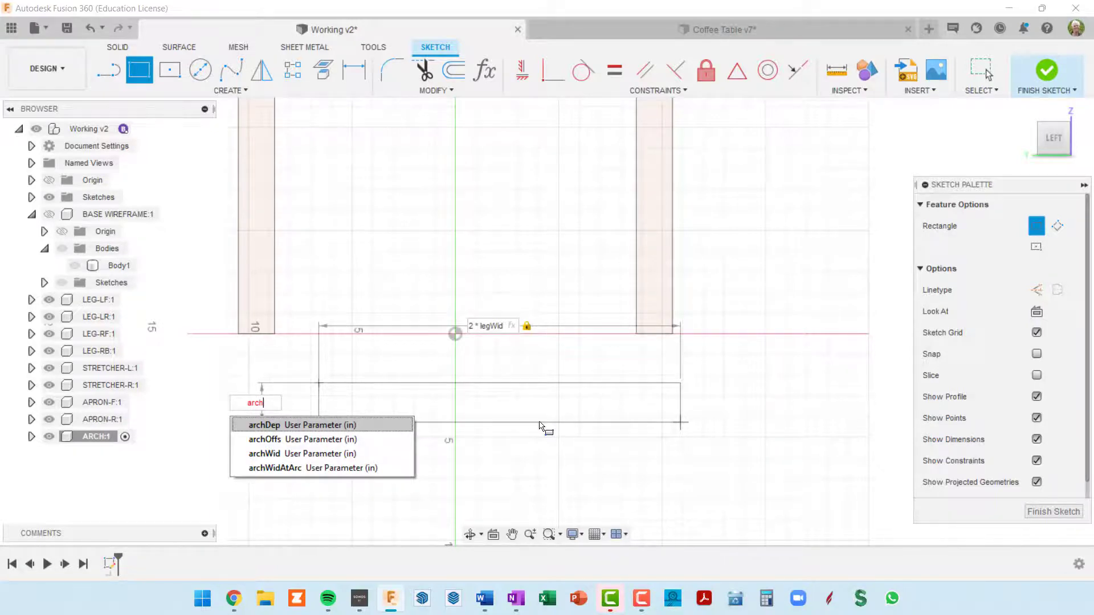
pyautogui.write('W')
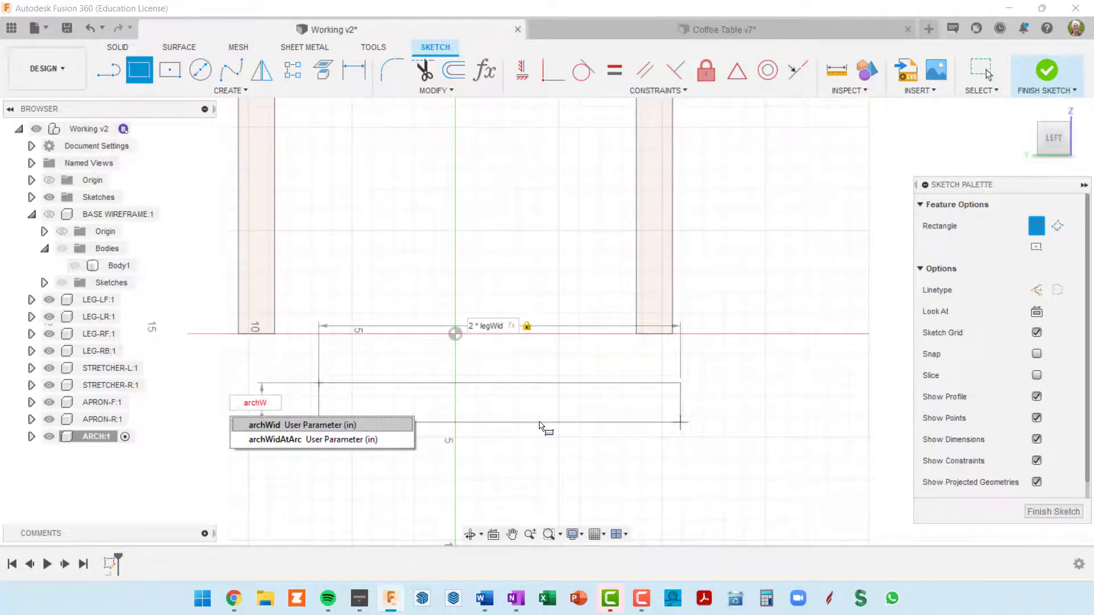
pyautogui.write('id')
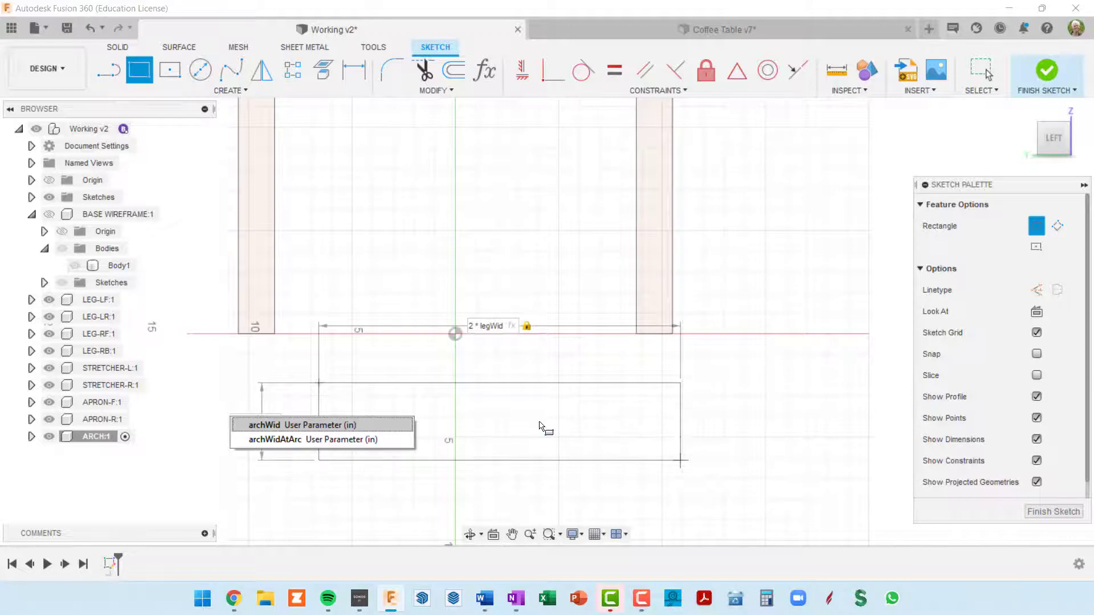
pyautogui.press('Return')
pyautogui.press('Return')
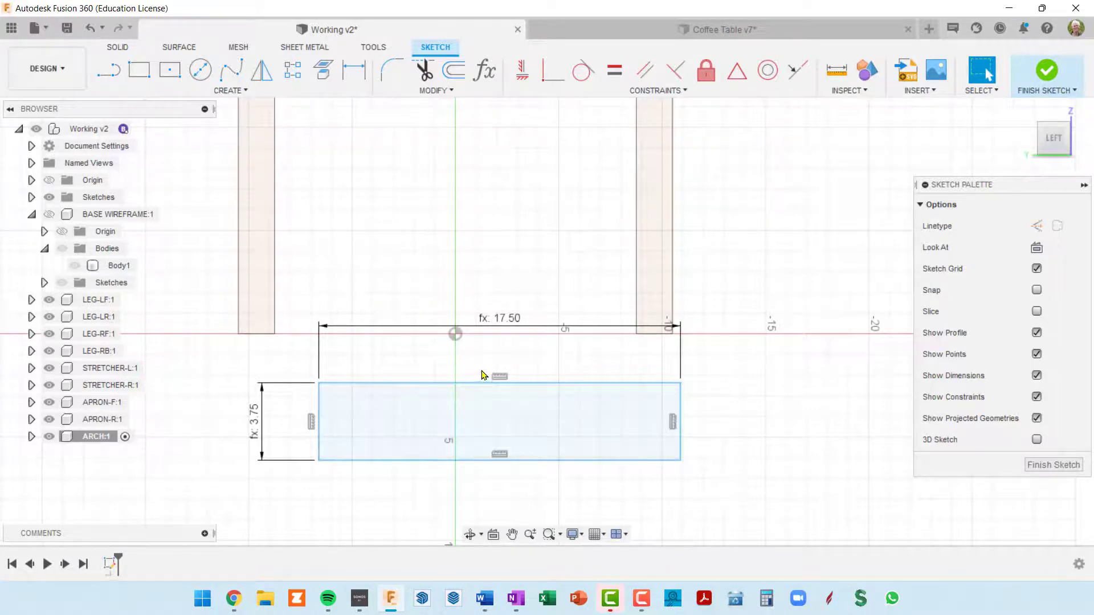
# Move the rectangle slightly farther below the legs and place its length and height dimensions closer to its edges
pyautogui.moveTo(513, 383)
pyautogui.mouseDown()
pyautogui.moveTo(530, 367)
pyautogui.moveTo(488, 250)
pyautogui.moveTo(470, 236)
pyautogui.moveTo(522, 413)
pyautogui.mouseUp()
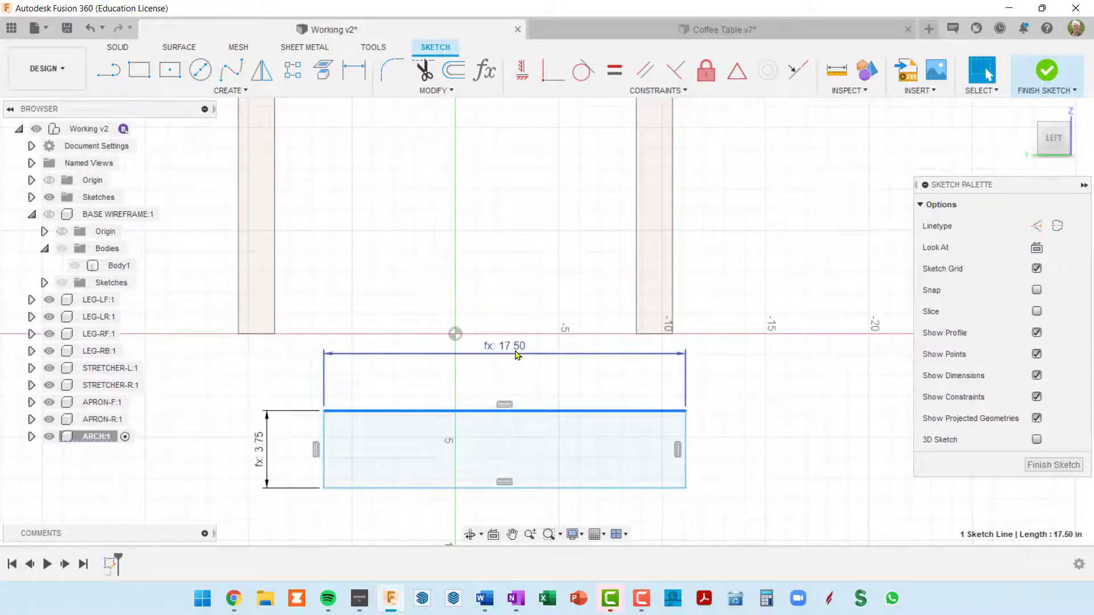
pyautogui.moveTo(515, 354); pyautogui.dragTo(519, 384)
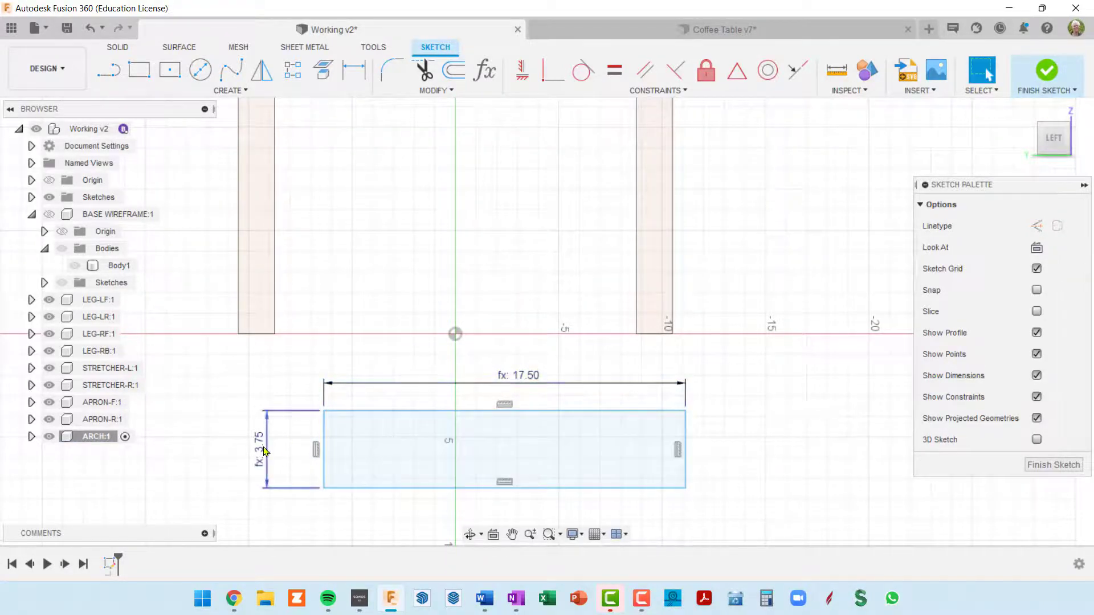
pyautogui.moveTo(263, 451); pyautogui.dragTo(294, 450)
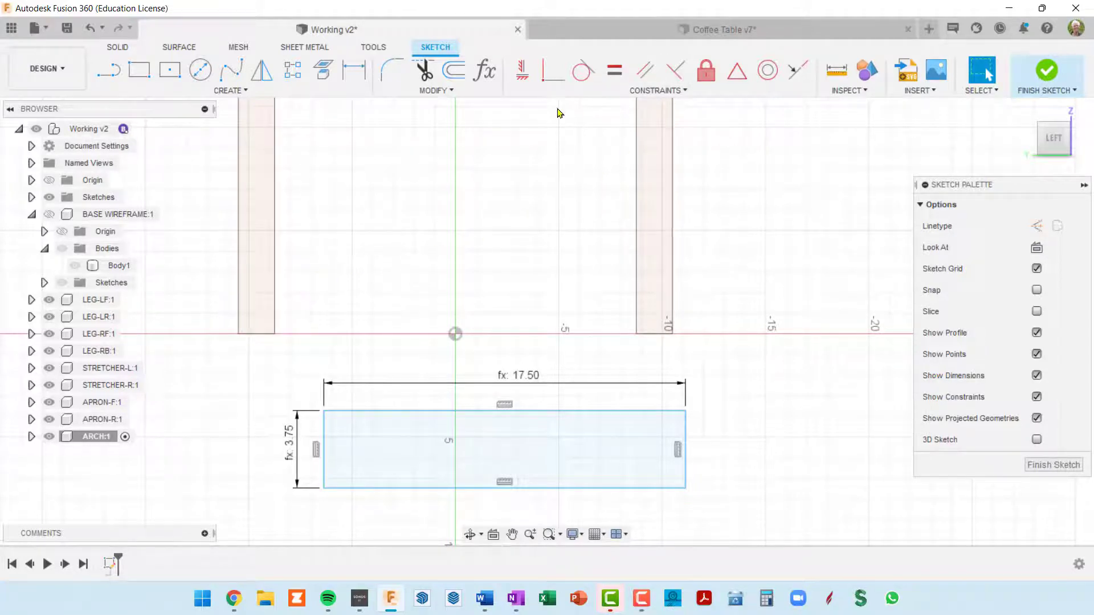
# Make the rectangle's left side collinear with the inner edge of the left leg
pyautogui.click(800, 72)
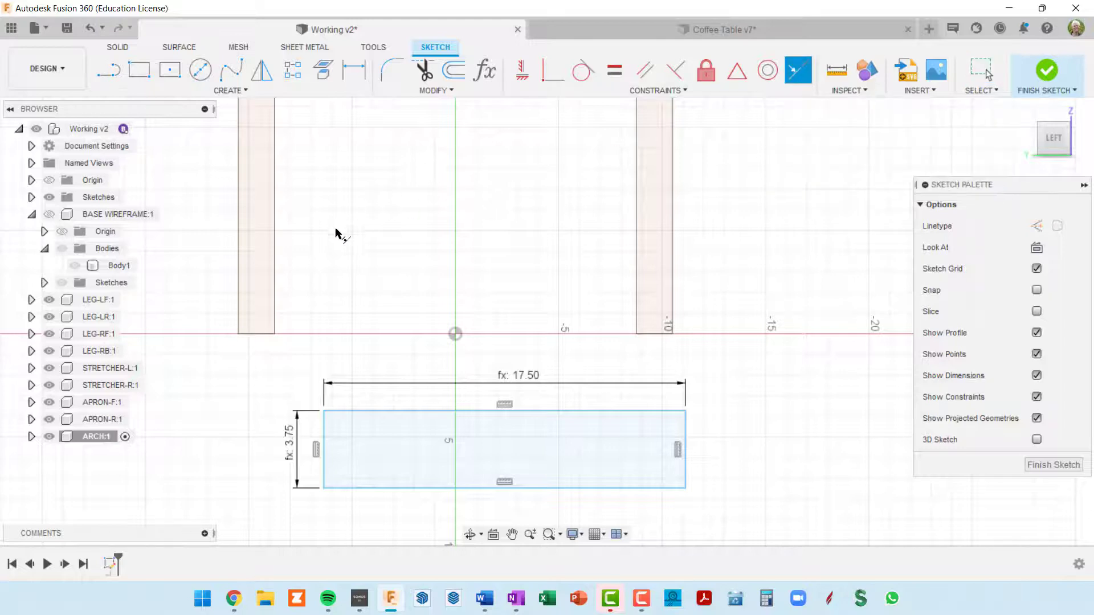
pyautogui.click(274, 251)
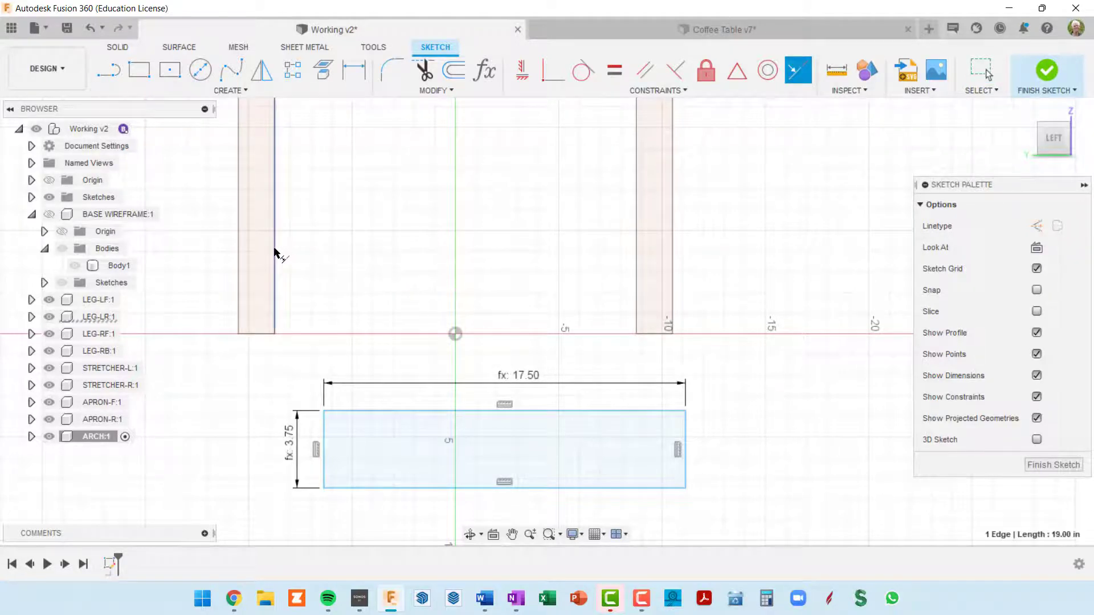
pyautogui.click(324, 438)
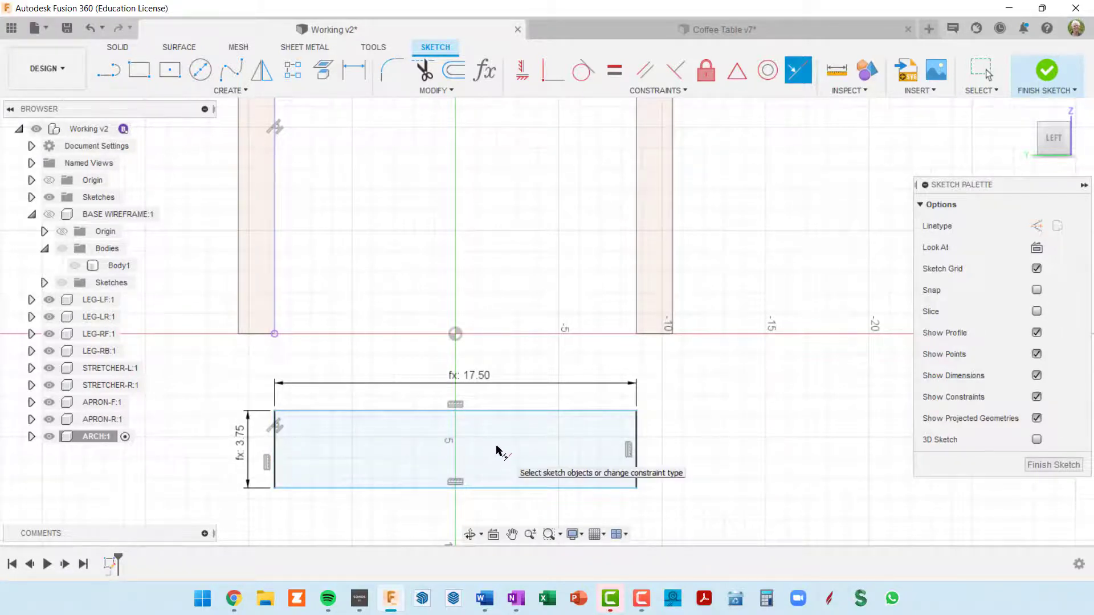
pyautogui.press('Escape')
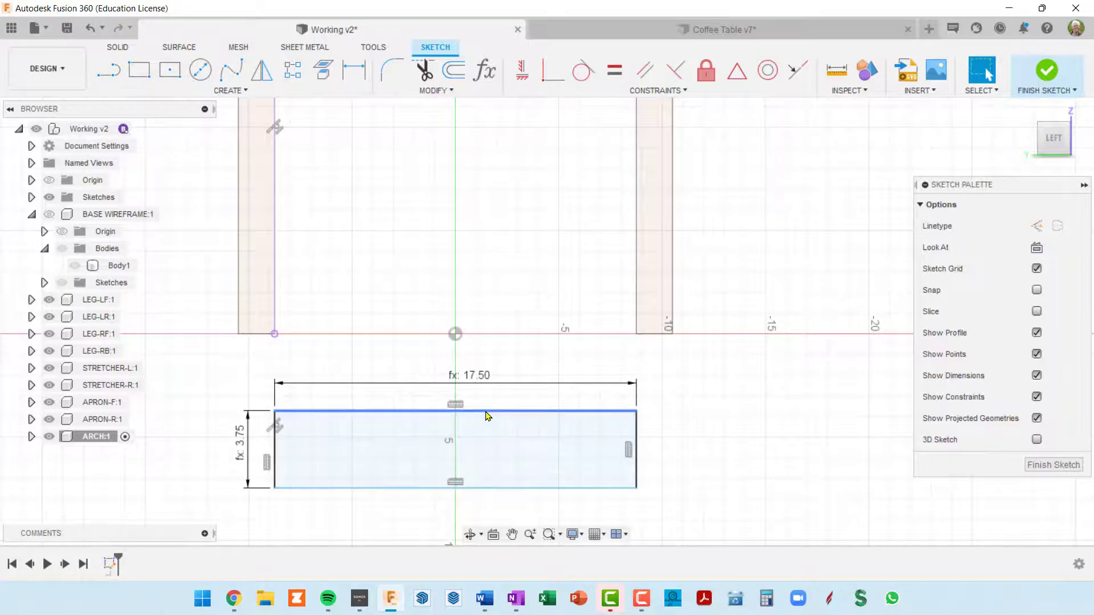
# Move the rectangle up between the legs and dimension its lower edge archOffs above the left leg's inner bottom corner
pyautogui.moveTo(486, 416); pyautogui.dragTo(597, 194)
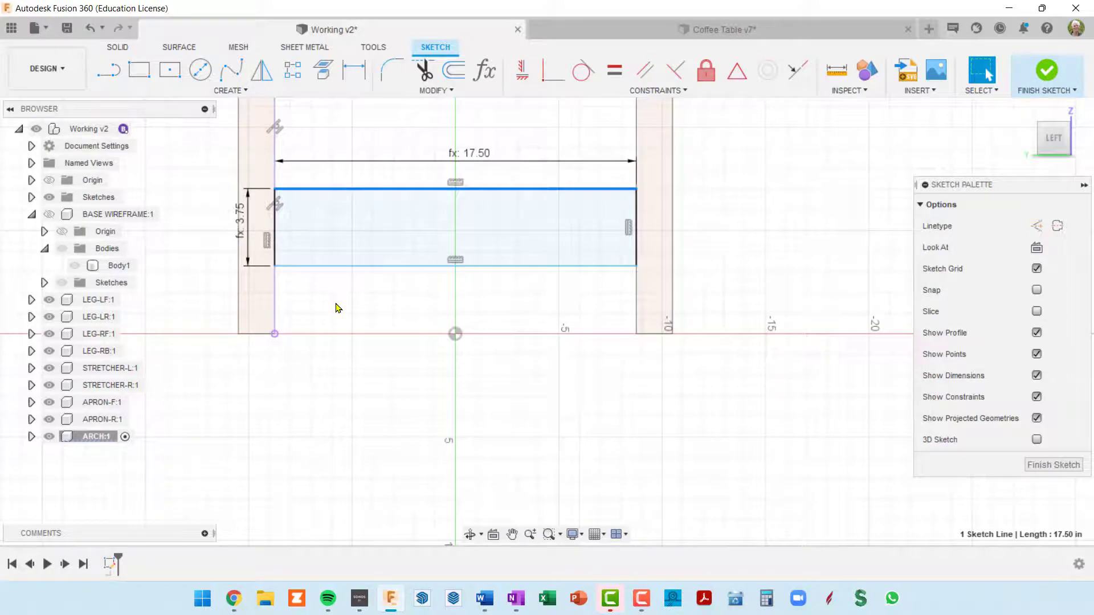
pyautogui.press('d')
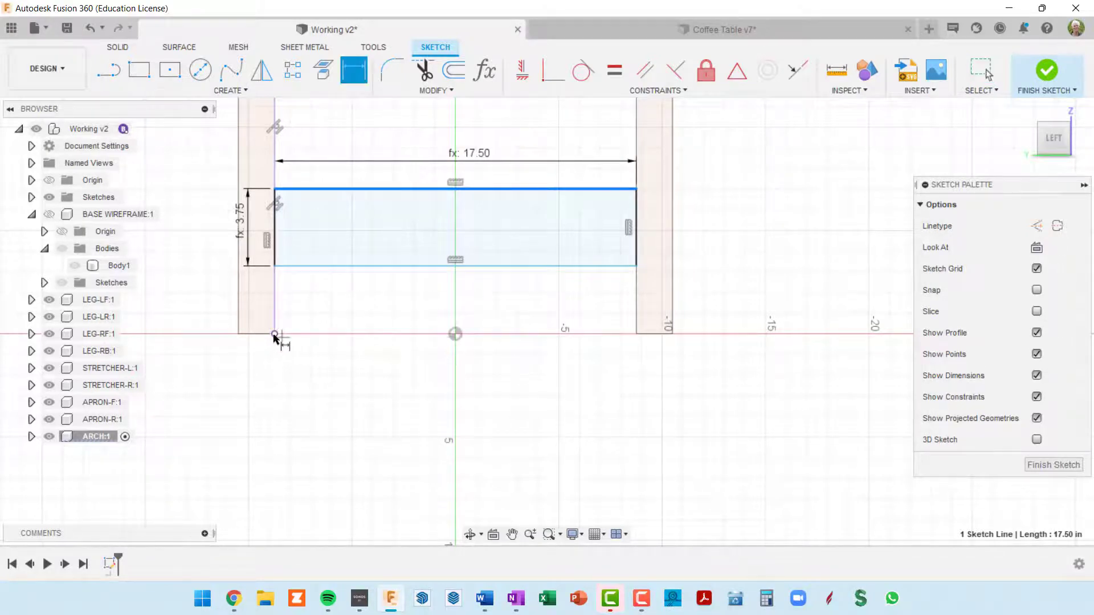
pyautogui.click(274, 334)
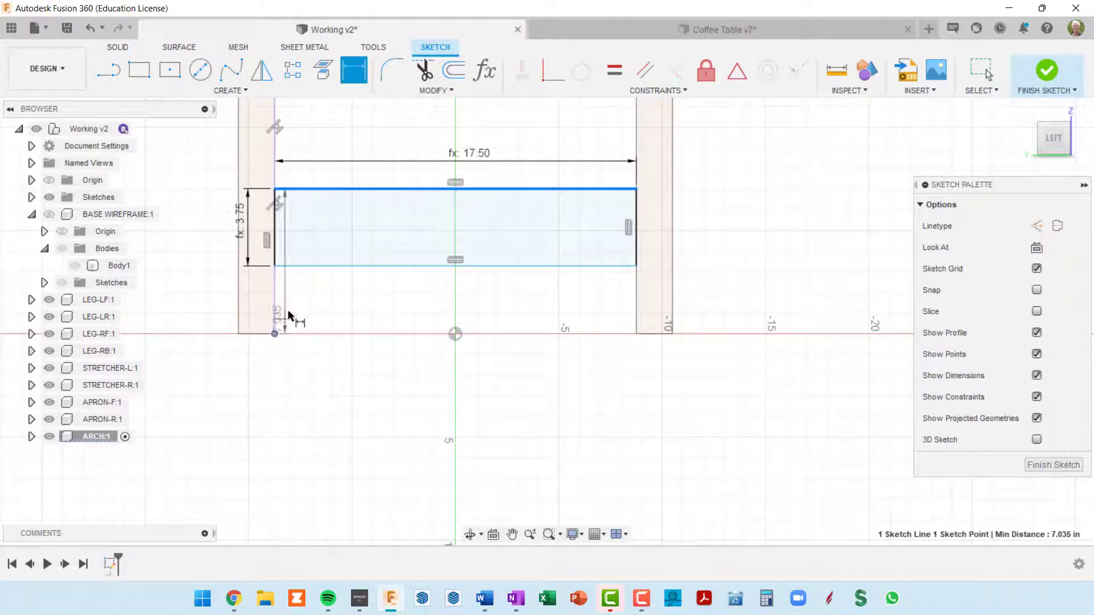
pyautogui.click(301, 267)
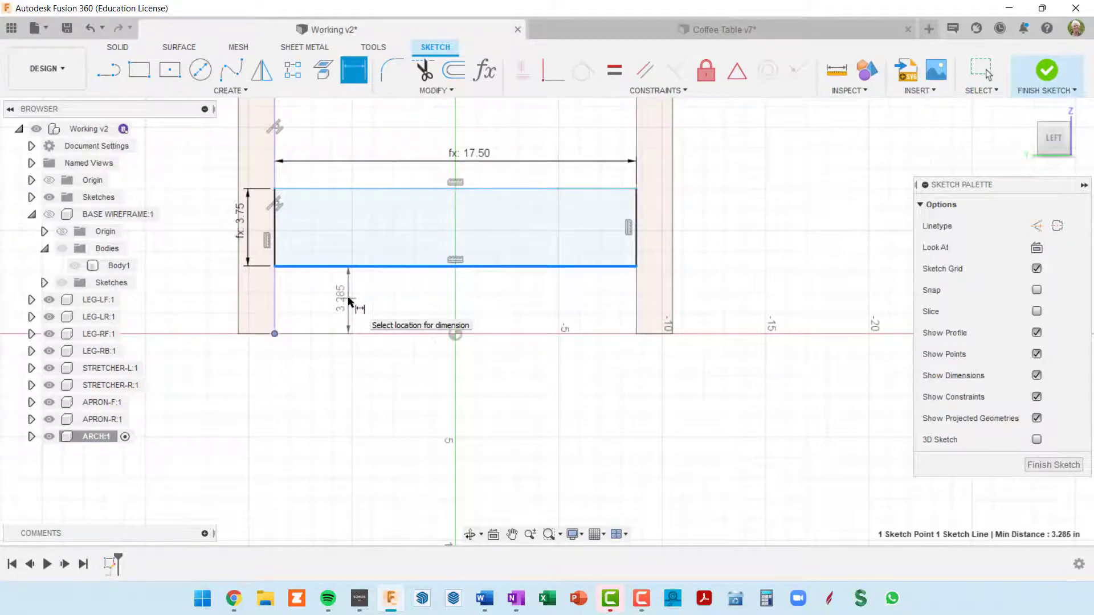
pyautogui.click(349, 302)
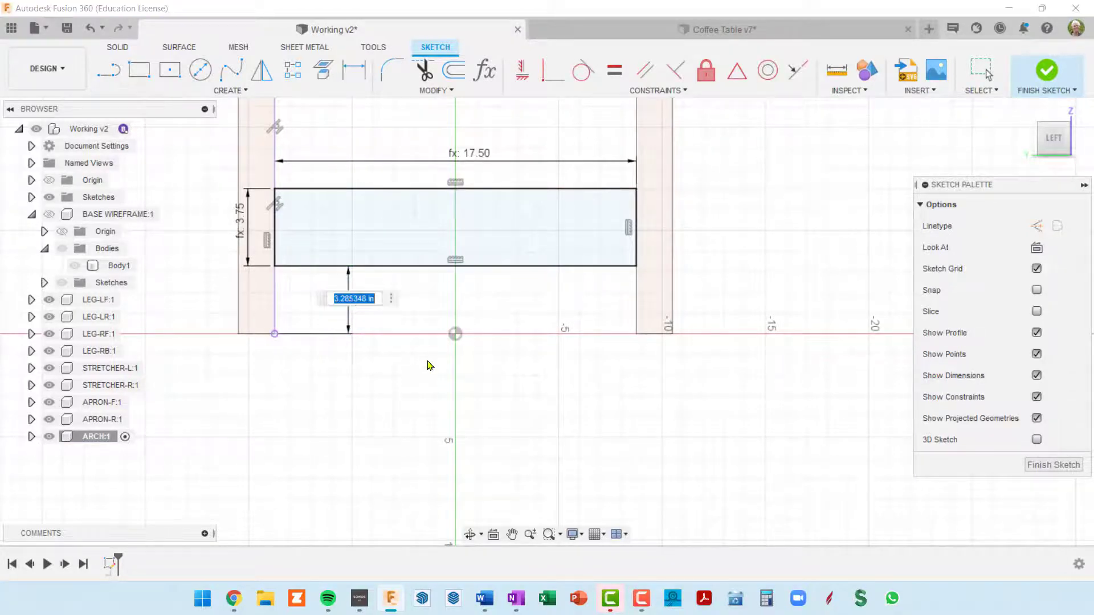
pyautogui.press('Left')
pyautogui.write('archOff')
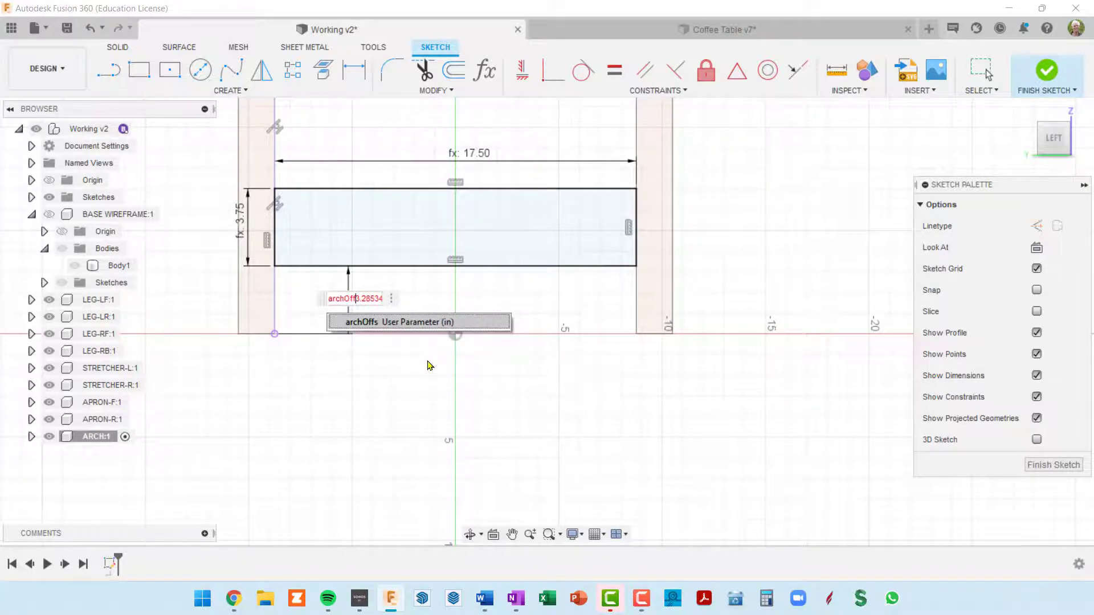
pyautogui.write('s')
pyautogui.hotkey('shift', 'End')
pyautogui.press('Delete')
pyautogui.press('Return')
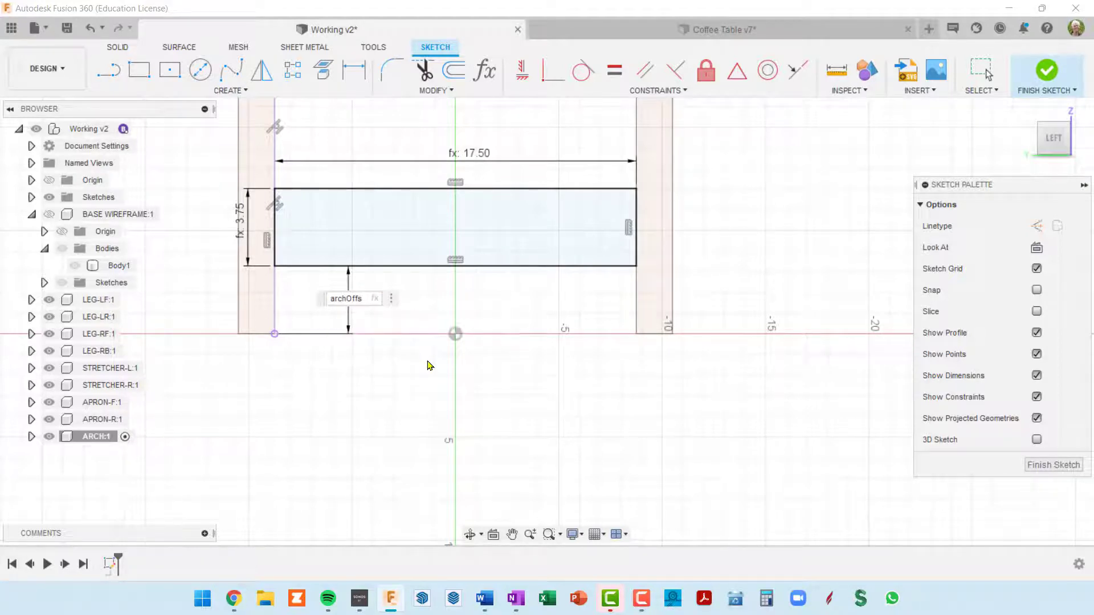
pyautogui.press('Return')
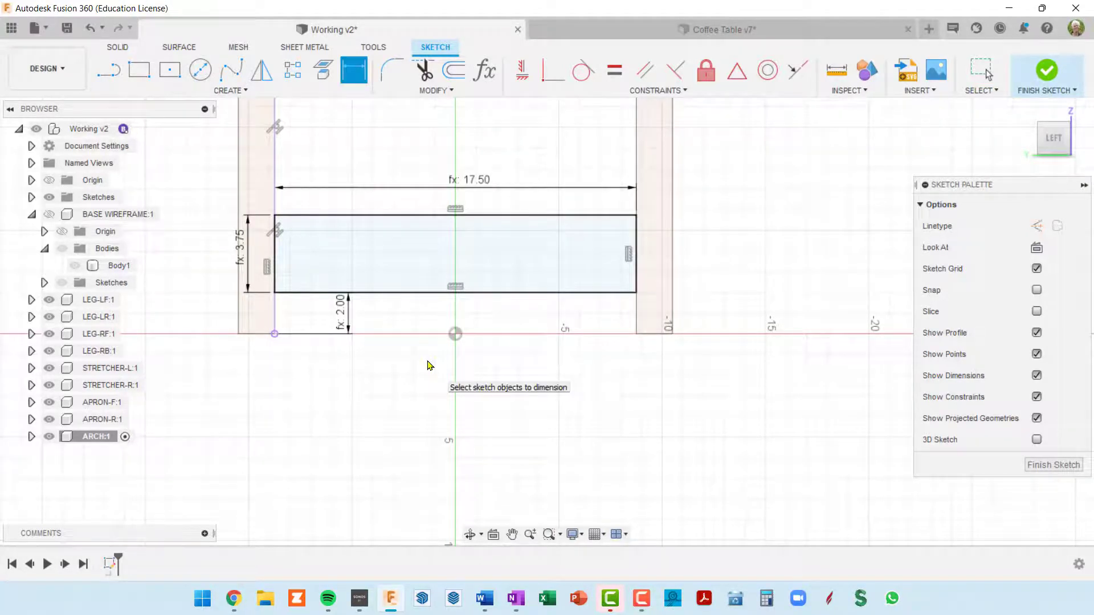
# Switch to the Coffee Table v7 document to examine the arches between the legs on the finished table
pyautogui.scroll(-2, 388, 279)
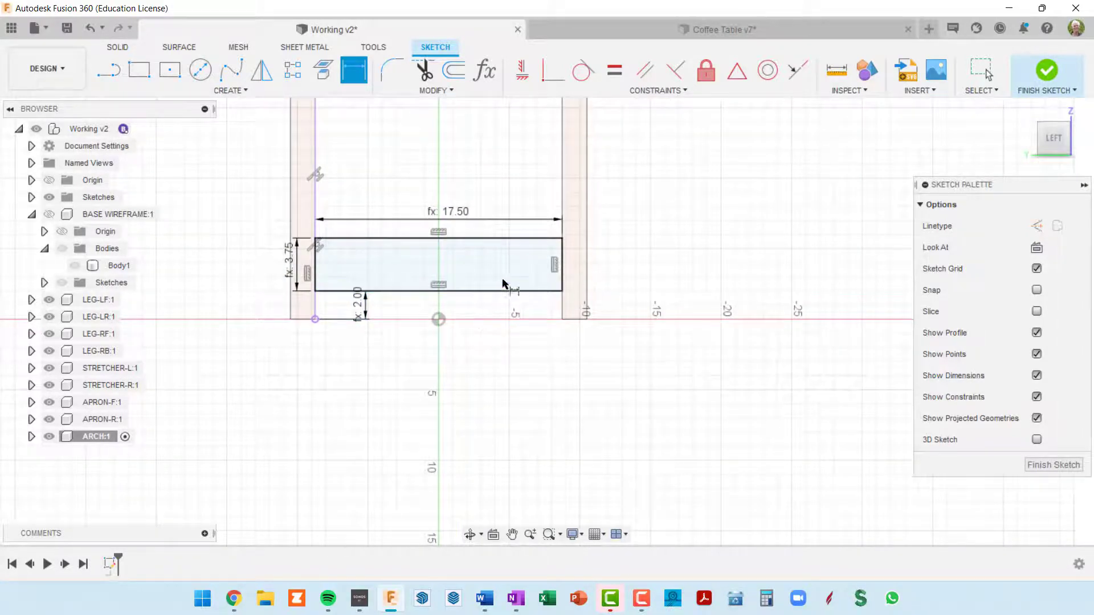
pyautogui.scroll(3, 433, 314)
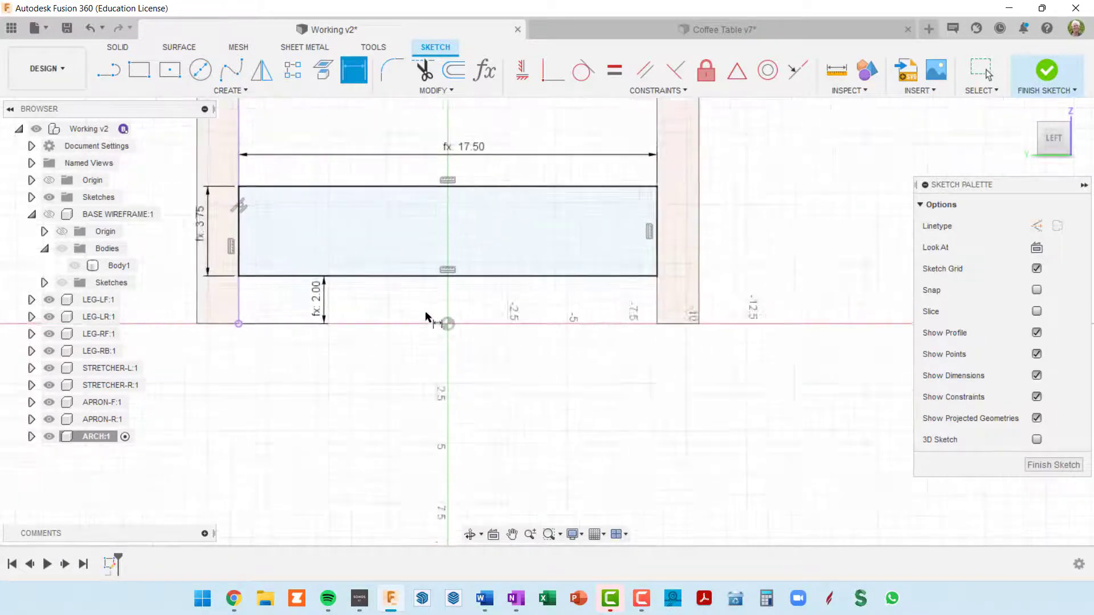
pyautogui.scroll(1, 426, 317)
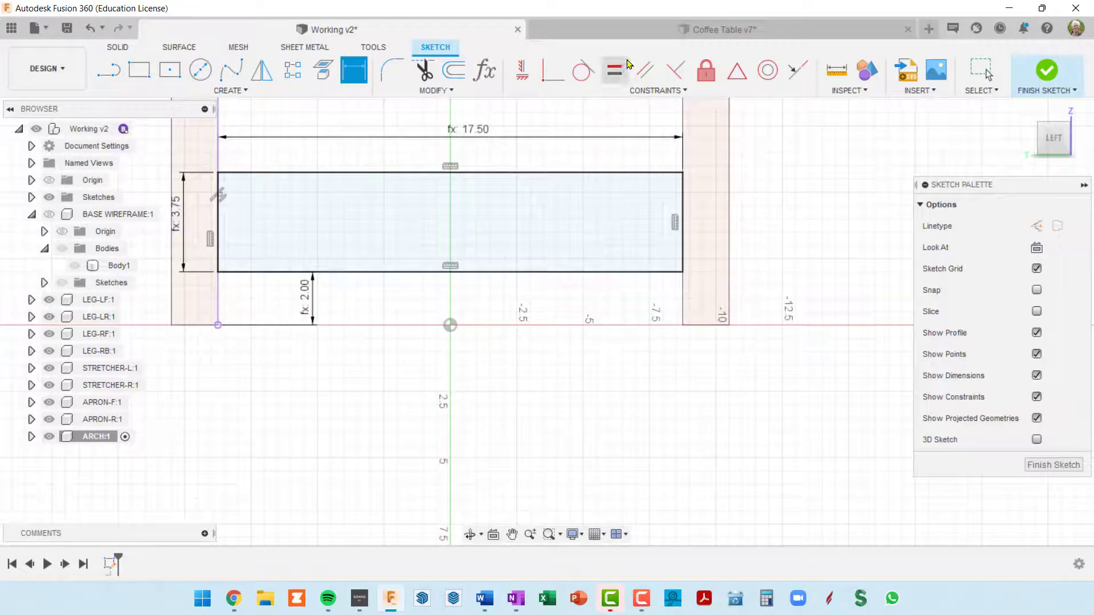
pyautogui.click(660, 31)
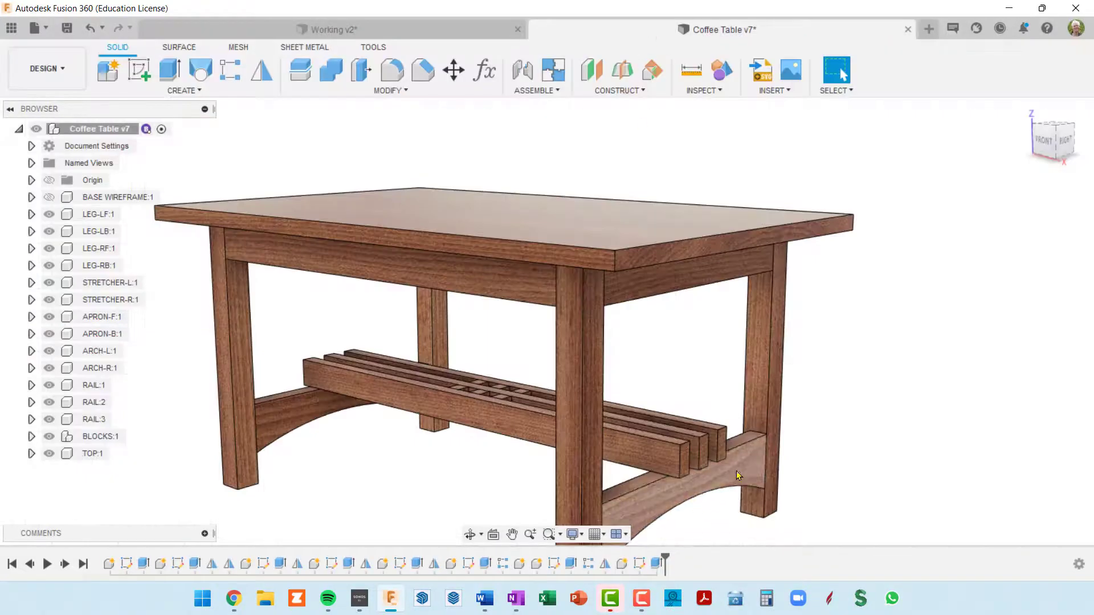
# Examine the curved underside of the arch between the right legs of the finished table, and return to the Working v2 document
pyautogui.keyDown('shift'); pyautogui.moveTo(738, 476); pyautogui.dragTo(694, 450, button='middle'); pyautogui.keyUp('shift')
pyautogui.moveTo(704, 354); pyautogui.dragTo(691, 296)
pyautogui.press('Escape')
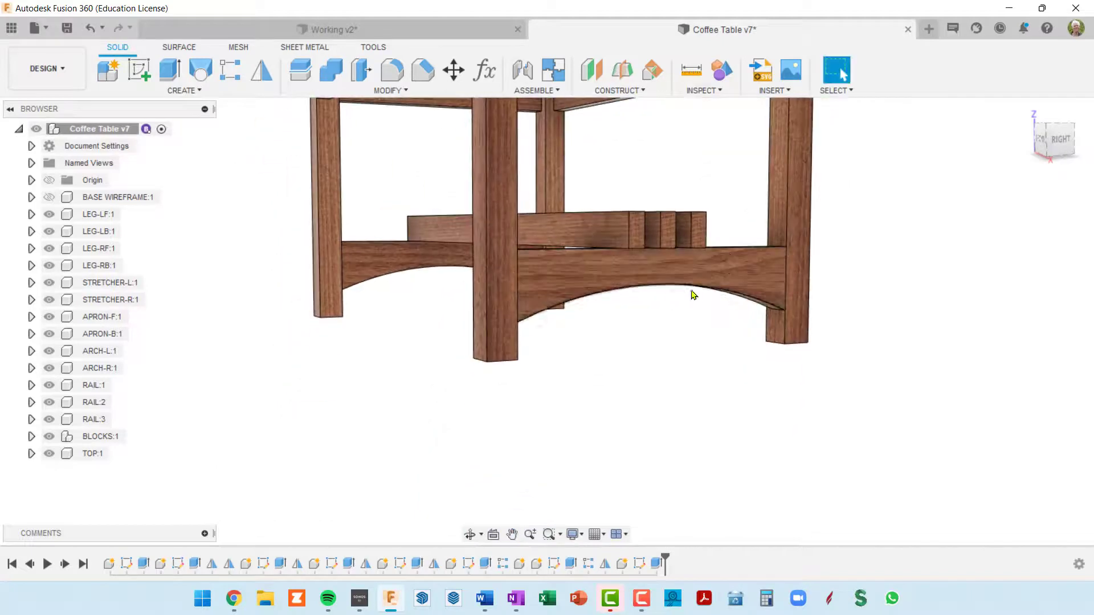
pyautogui.scroll(3, 674, 299)
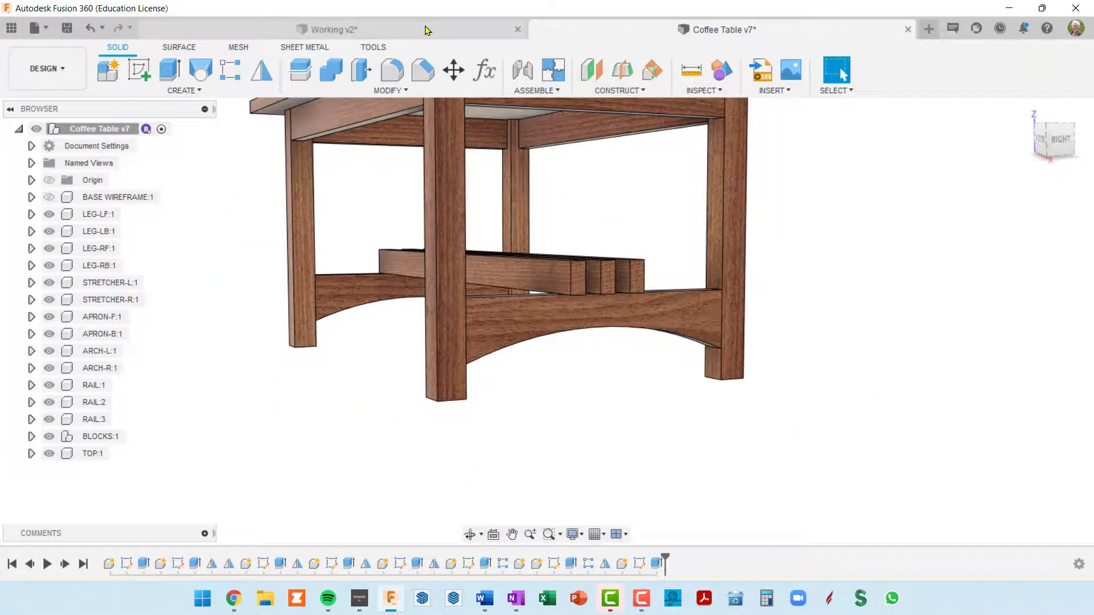
pyautogui.click(428, 28)
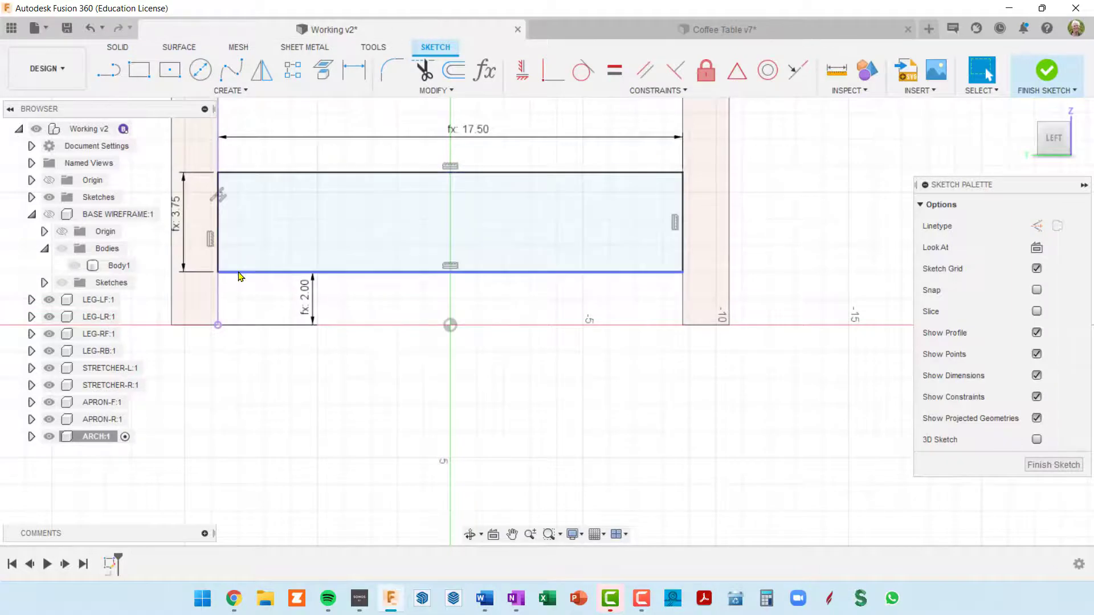
# Draw a vertical construction line of length archWidAtArc down from the midpoint of the rectangle's upper edge
pyautogui.click(278, 269)
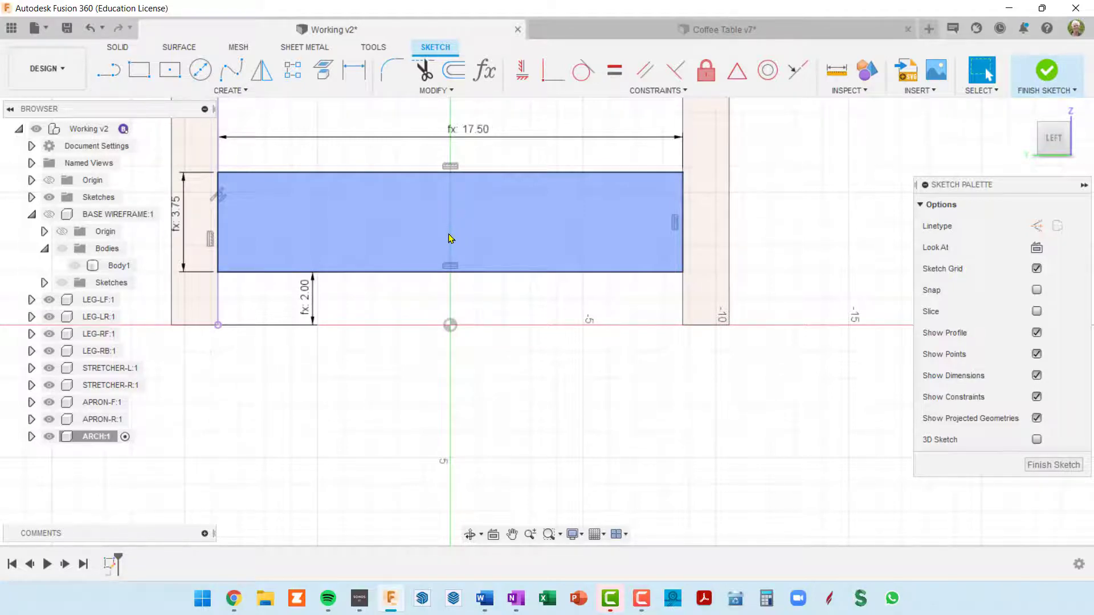
pyautogui.click(108, 76)
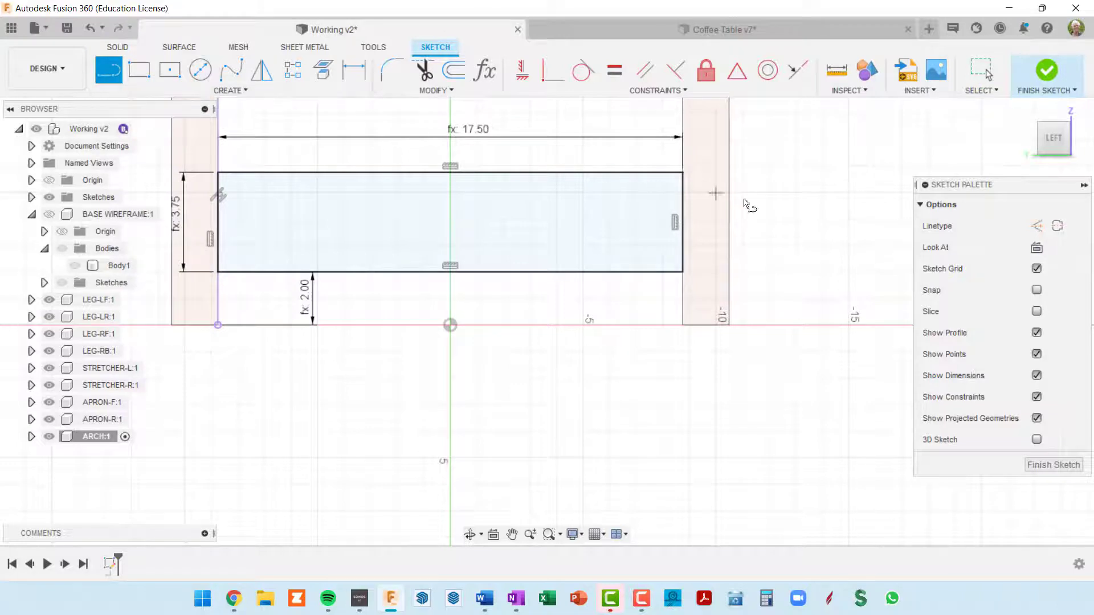
pyautogui.click(1035, 227)
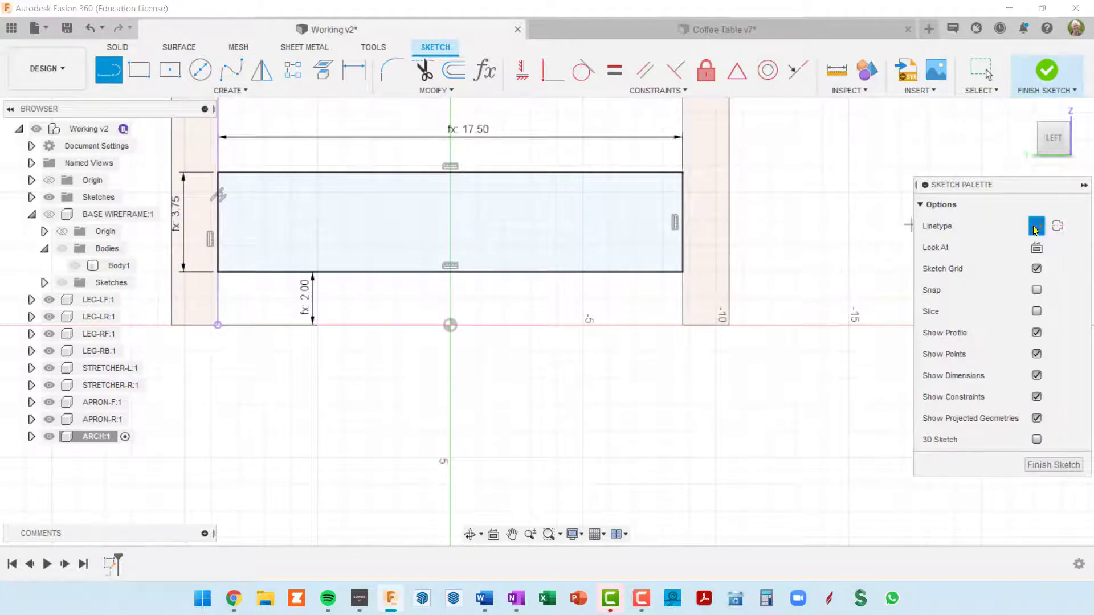
pyautogui.click(450, 174)
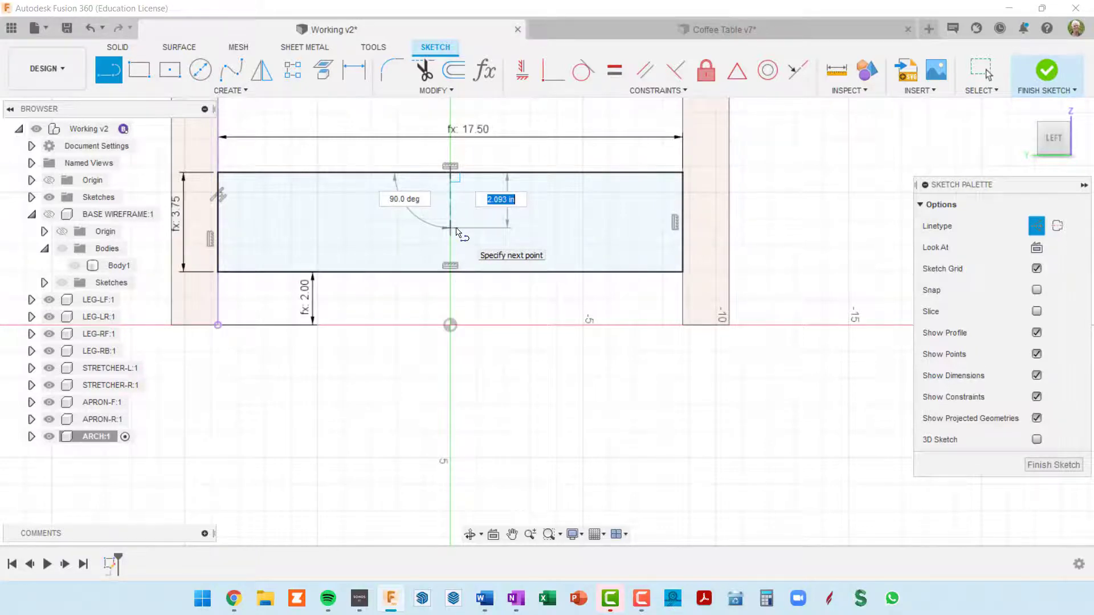
pyautogui.write('arch')
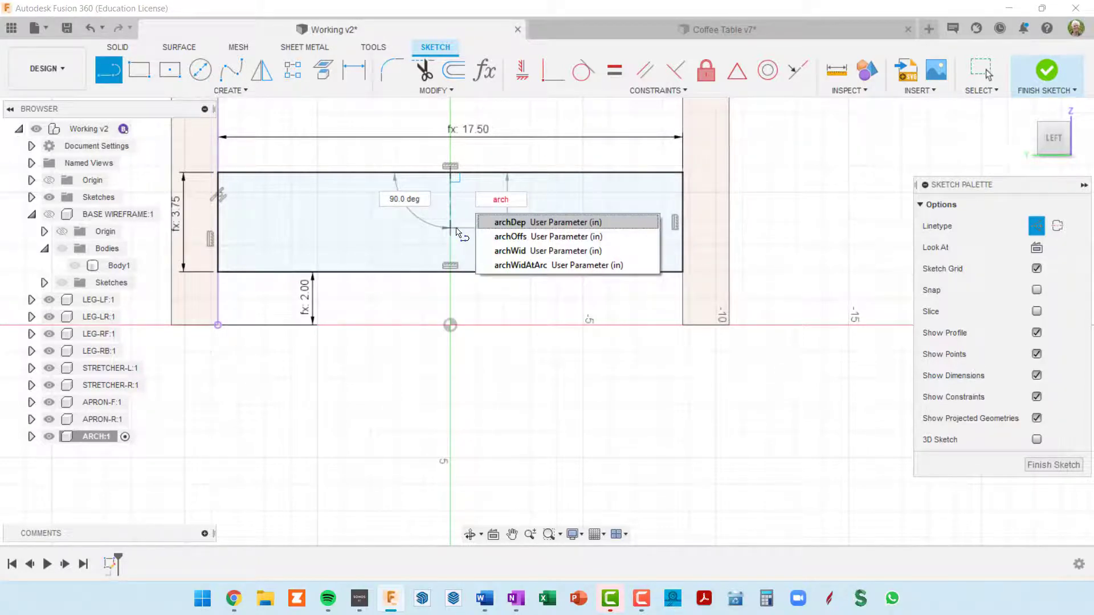
pyautogui.click(524, 266)
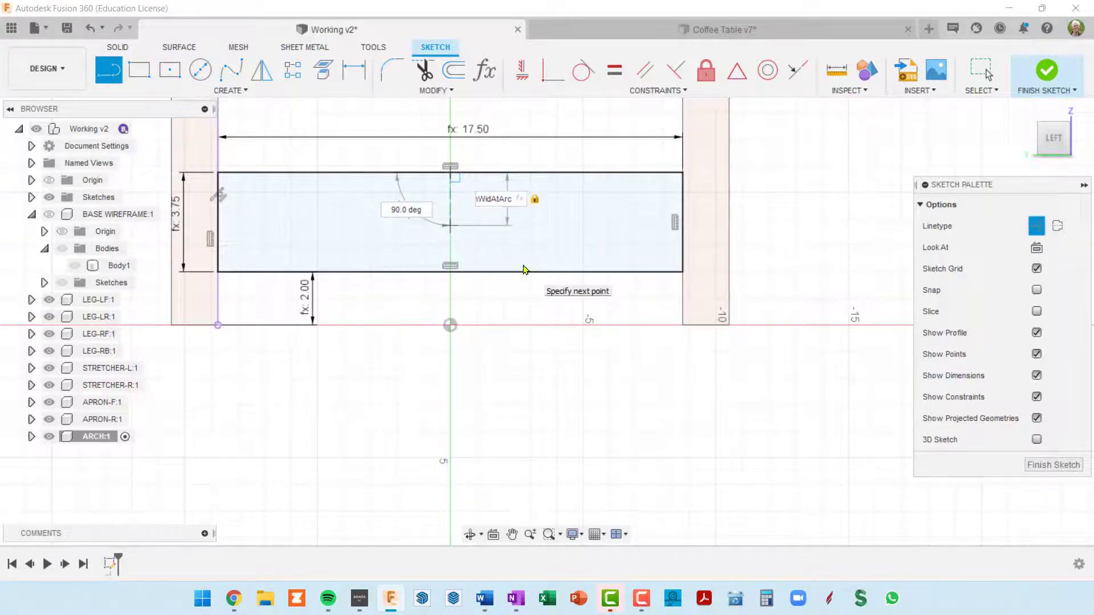
pyautogui.press('Return')
pyautogui.press('Escape')
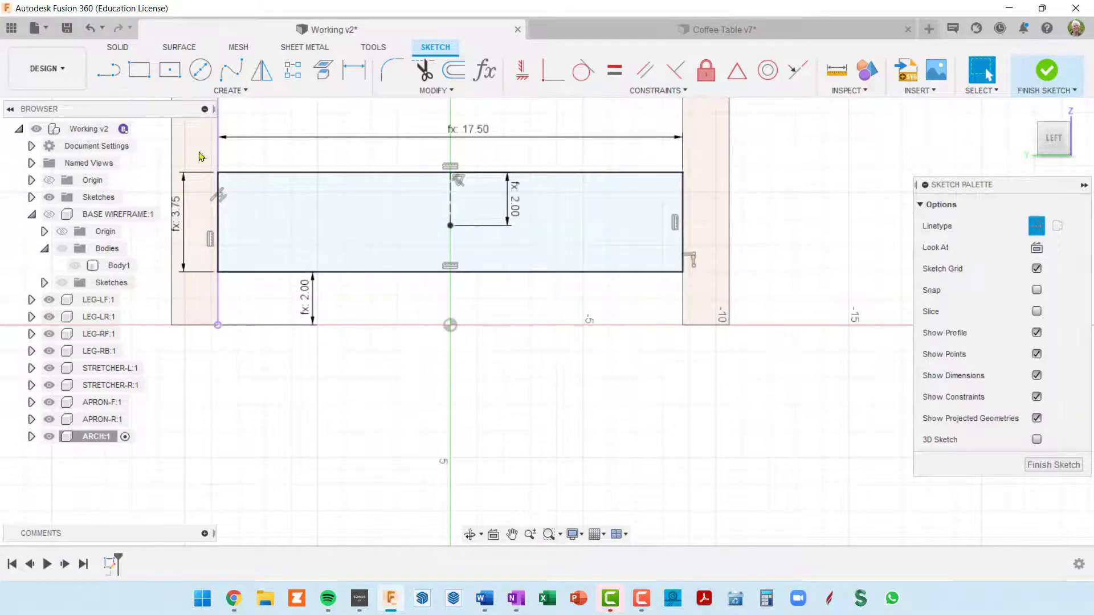
# Draw a 3-point arc between the rectangle's two lower corners, passing through the lower end of the vertical construction line
pyautogui.click(226, 91)
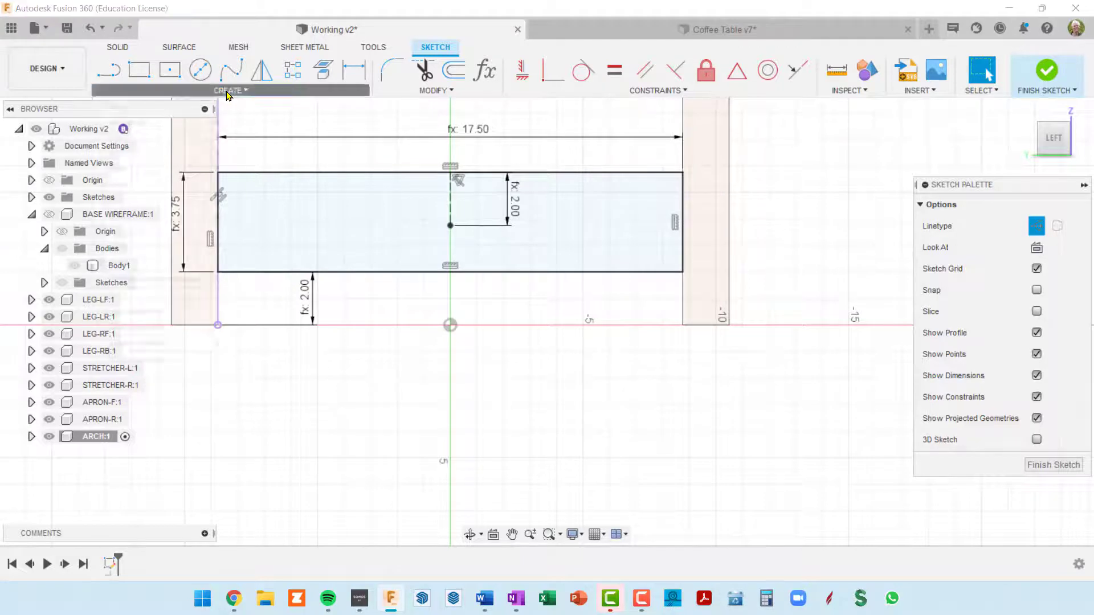
pyautogui.moveTo(168, 153)
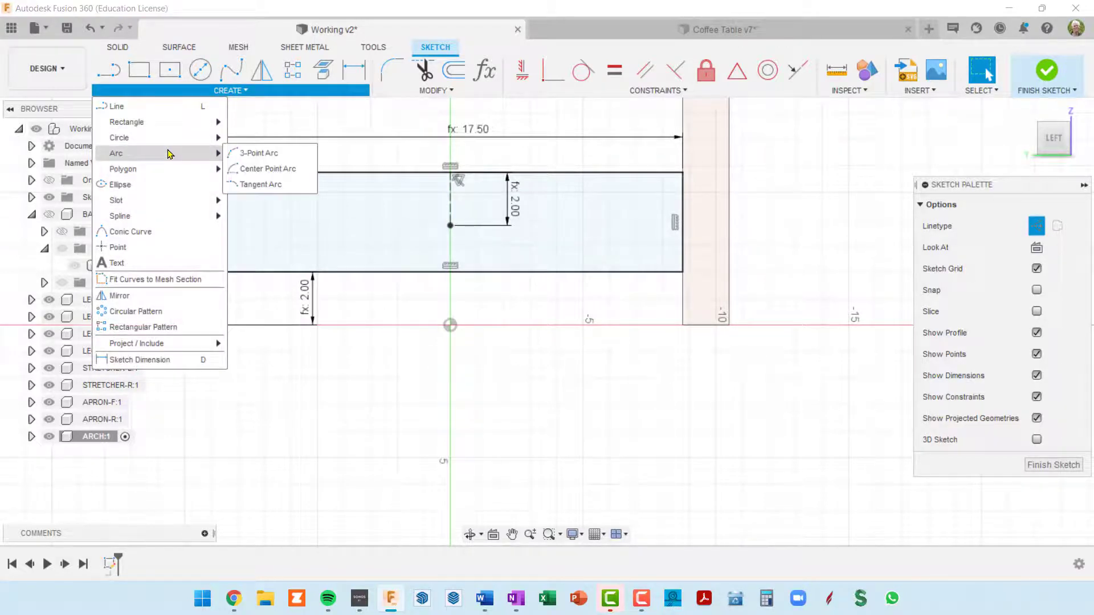
pyautogui.click(250, 153)
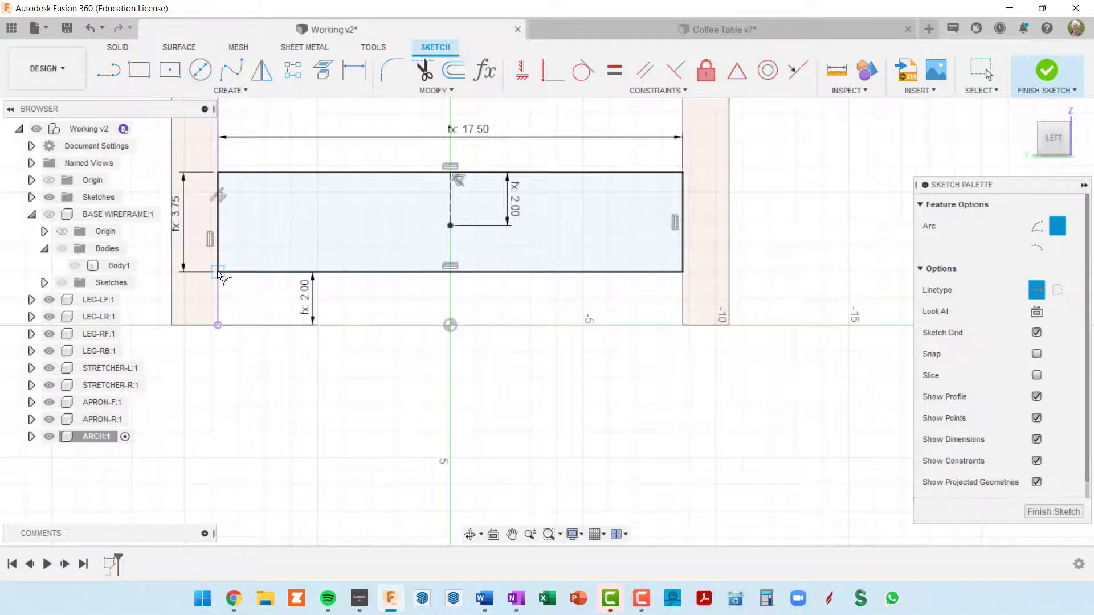
pyautogui.click(218, 271)
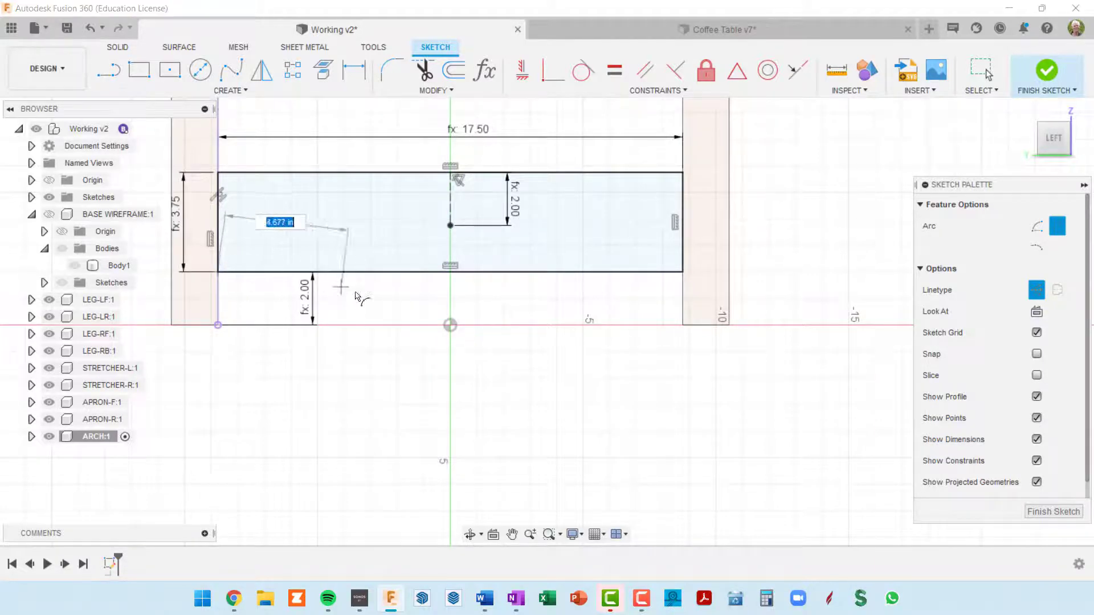
pyautogui.click(682, 272)
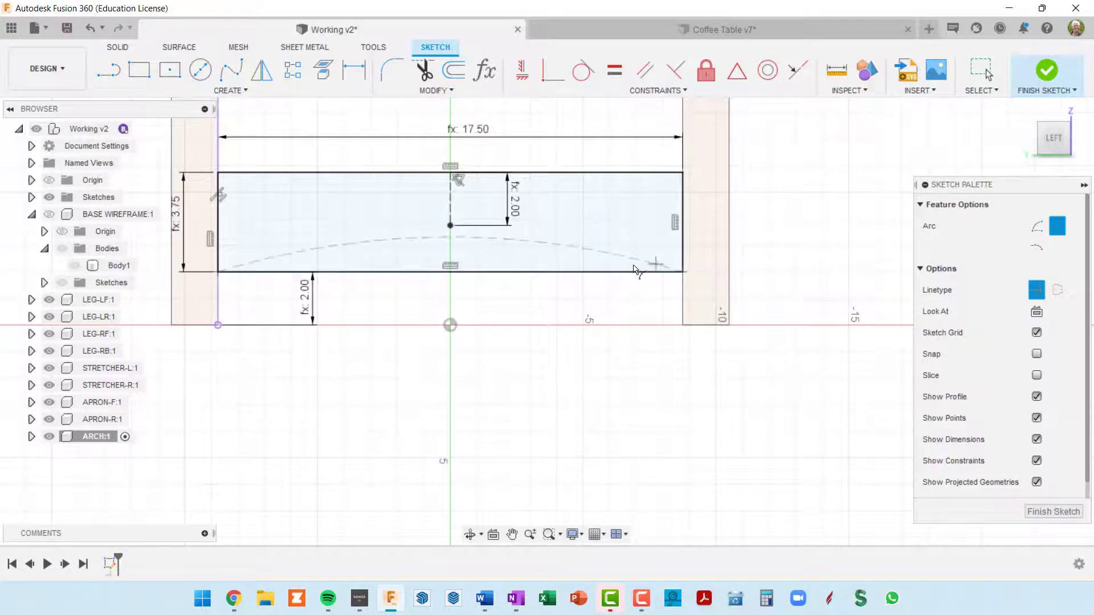
pyautogui.click(450, 226)
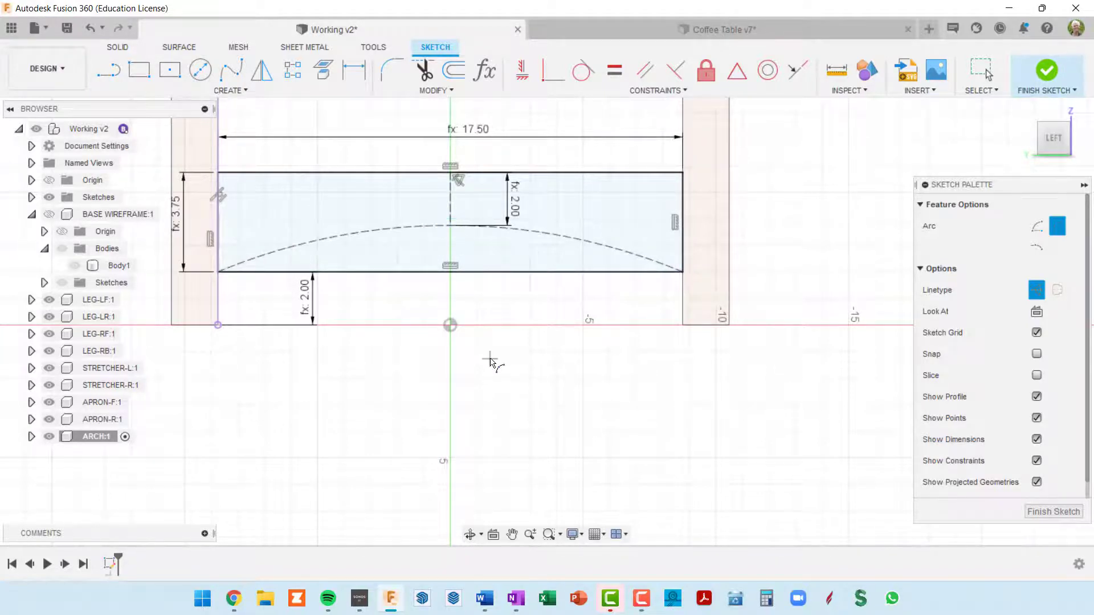
pyautogui.scroll(3, 522, 332)
pyautogui.scroll(-3, 522, 332)
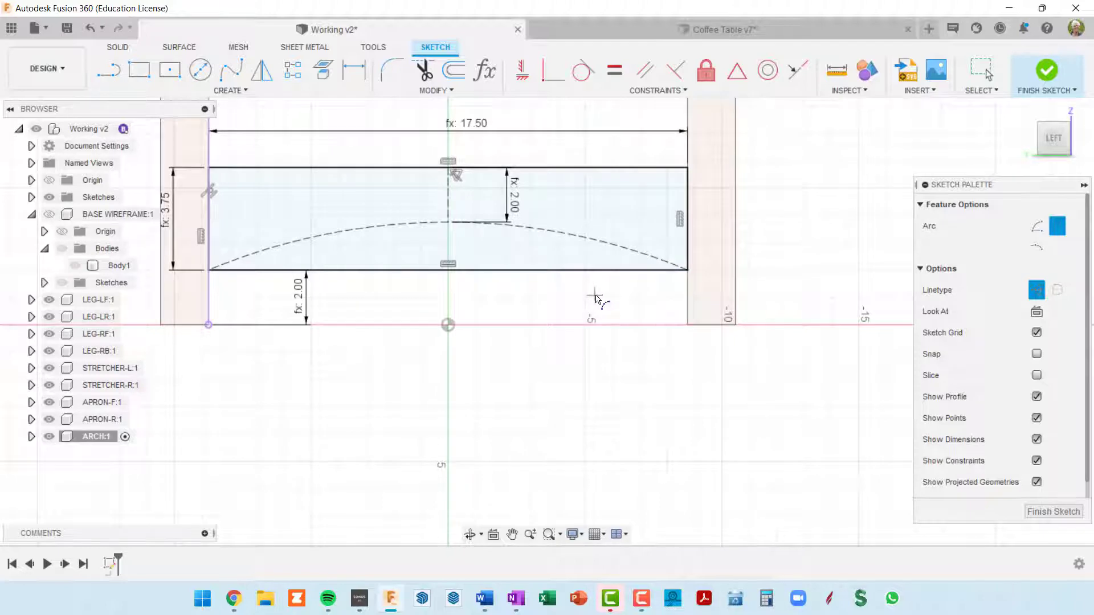
pyautogui.press('Escape')
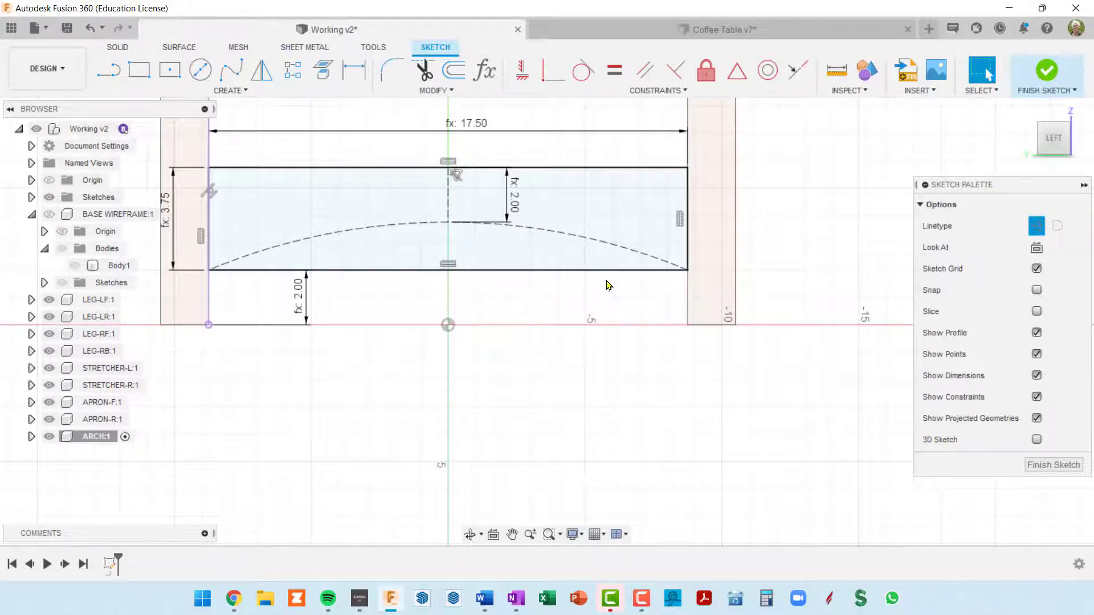
# Convert the arc to normal sketch geometry and the rectangle's lower edge to construction geometry
pyautogui.click(609, 246)
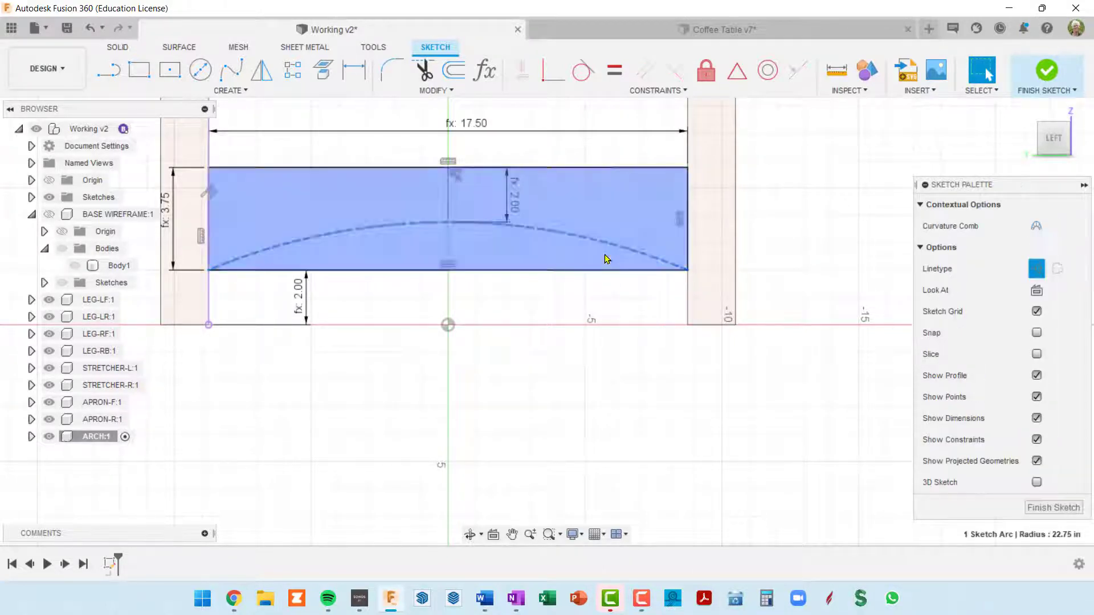
pyautogui.press('x')
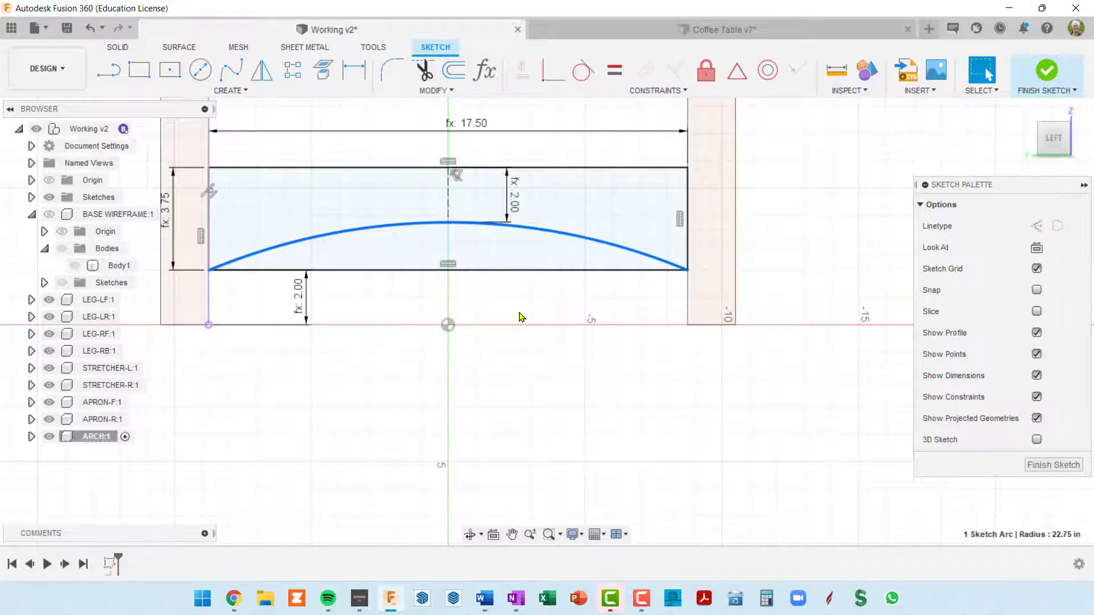
pyautogui.scroll(1, 523, 316)
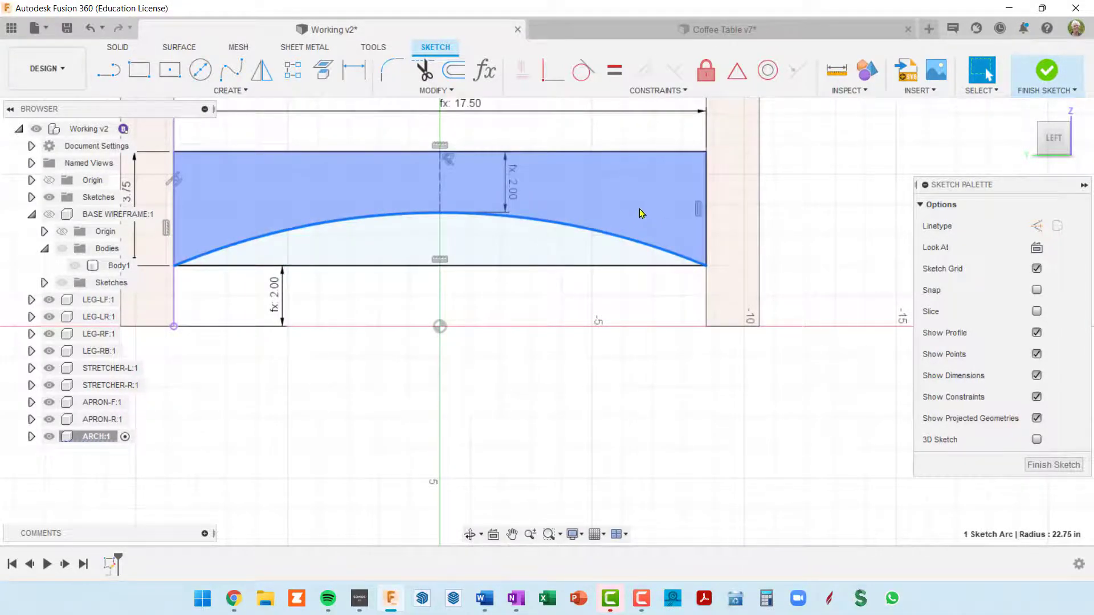
pyautogui.click(557, 267)
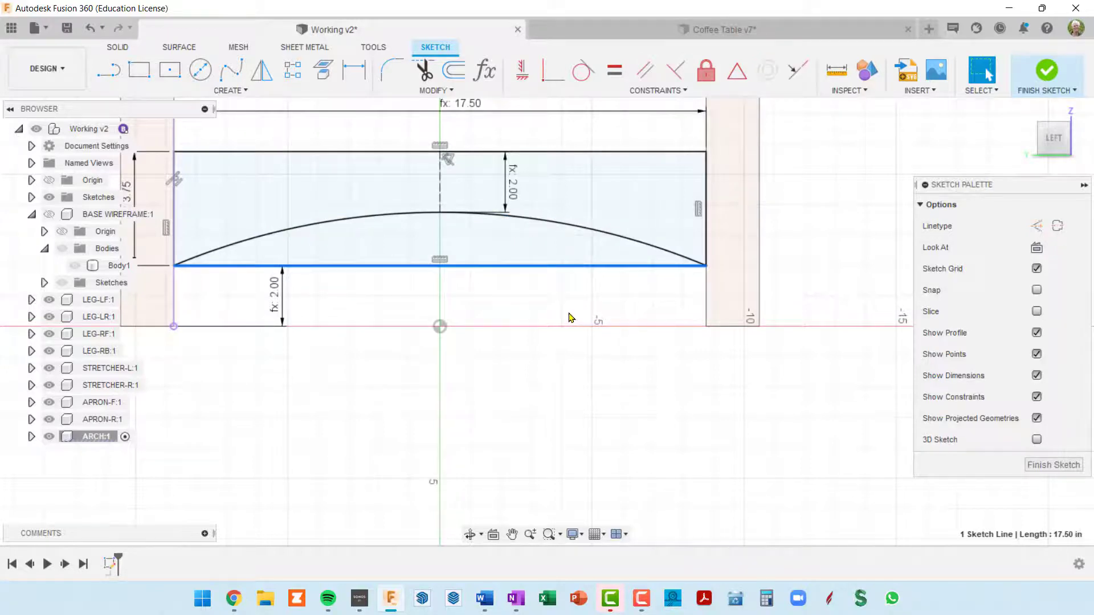
pyautogui.press('x')
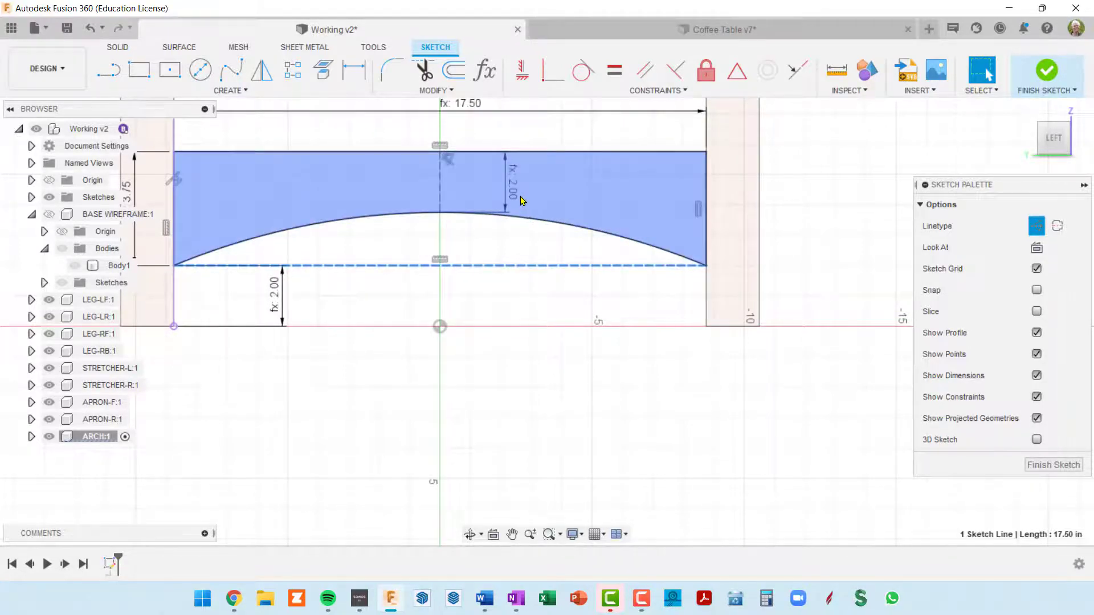
# Finish the arch sketch between the two legs
pyautogui.scroll(-2, 574, 261)
pyautogui.scroll(-2, 574, 268)
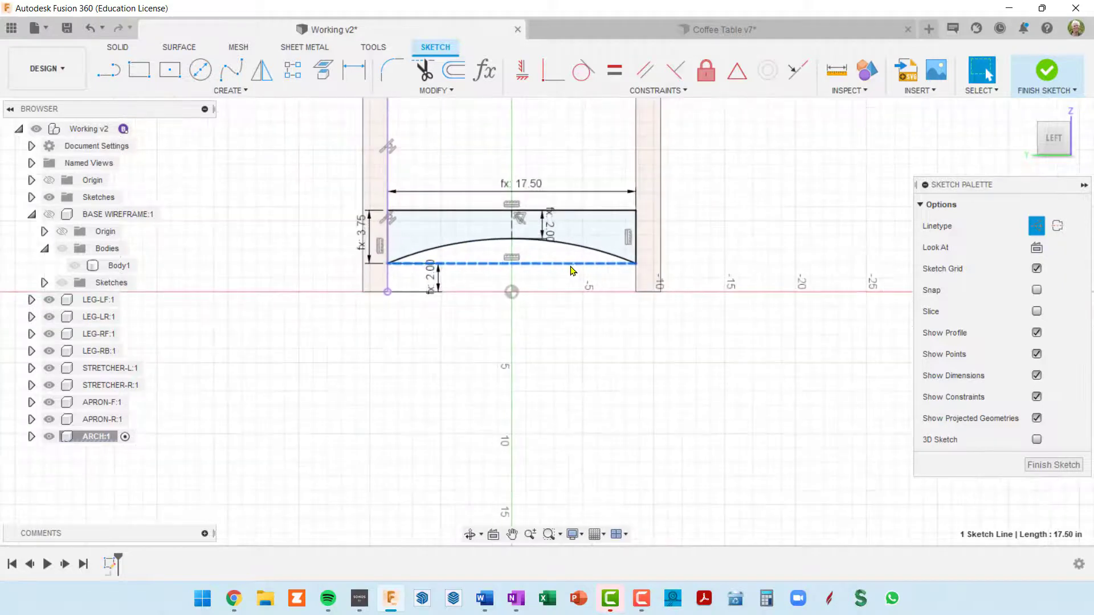
pyautogui.moveTo(572, 270)
pyautogui.keyDown('shift'); pyautogui.mouseDown(button='middle')
pyautogui.moveTo(588, 275)
pyautogui.moveTo(579, 289)
pyautogui.moveTo(654, 341)
pyautogui.mouseUp(button='middle'); pyautogui.keyUp('shift')
pyautogui.scroll(5, 564, 310)
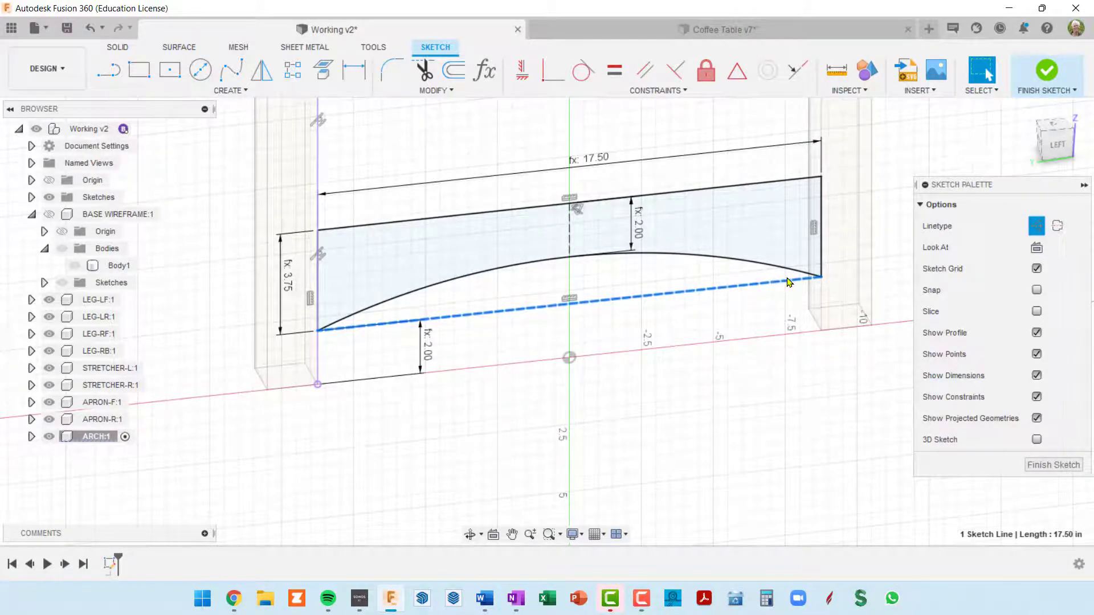
pyautogui.scroll(2, 437, 288)
pyautogui.scroll(-2, 437, 288)
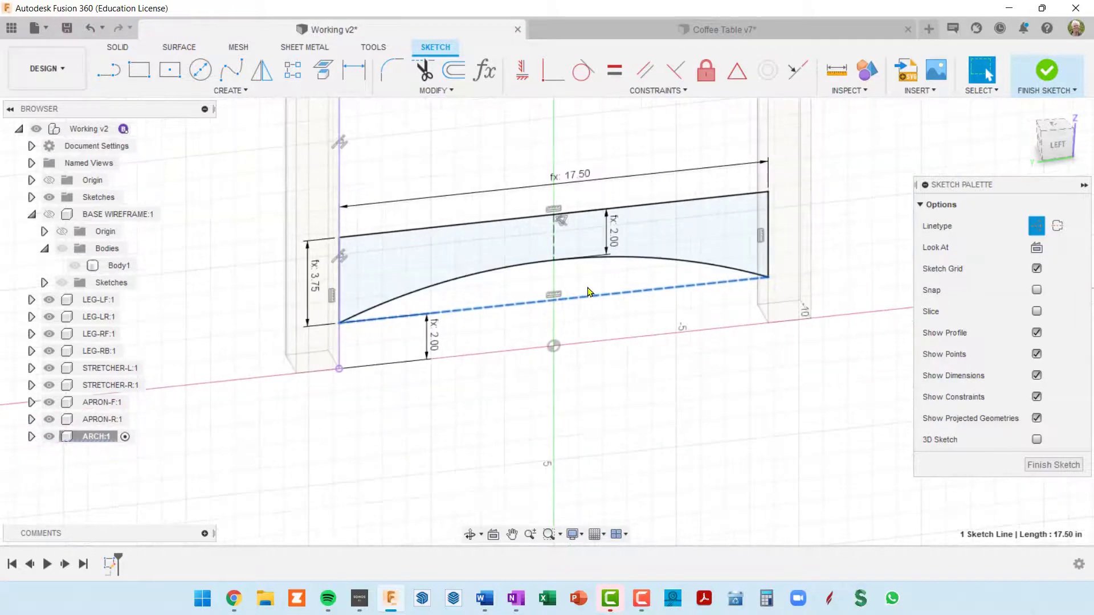
pyautogui.scroll(-1, 773, 324)
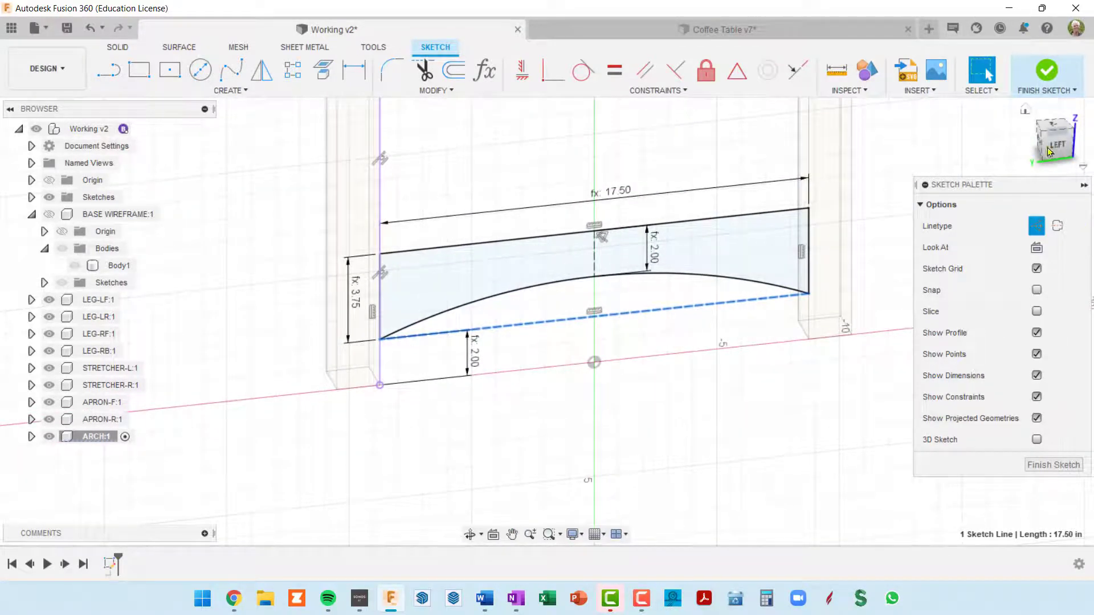
pyautogui.click(1051, 80)
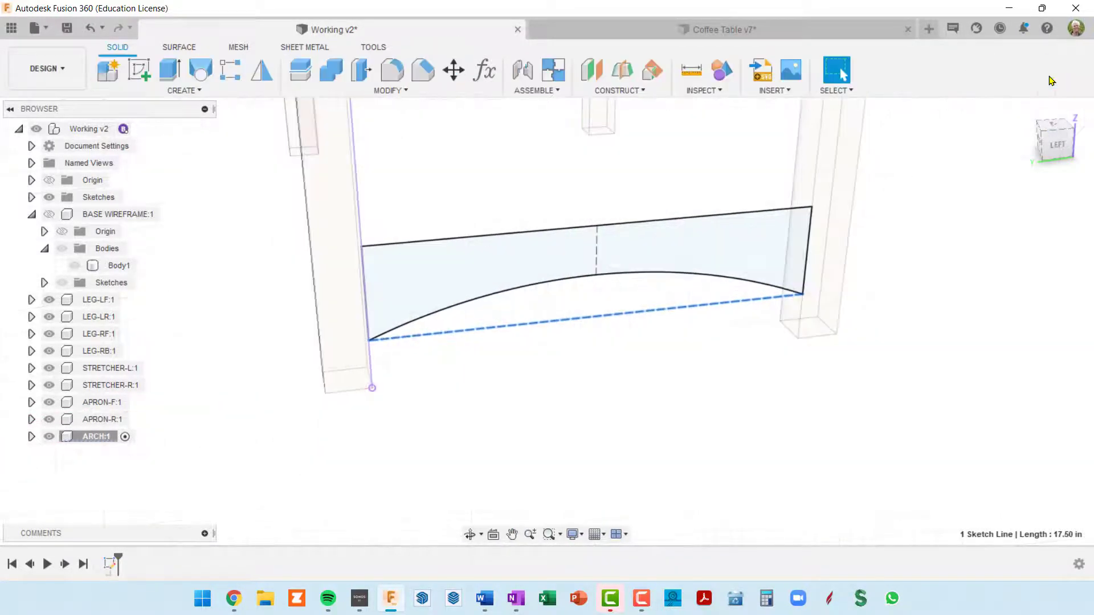
# Extrude the arch profile between the legs as a new body with a distance of -archDep
pyautogui.scroll(-5, 837, 268)
pyautogui.scroll(5, 792, 259)
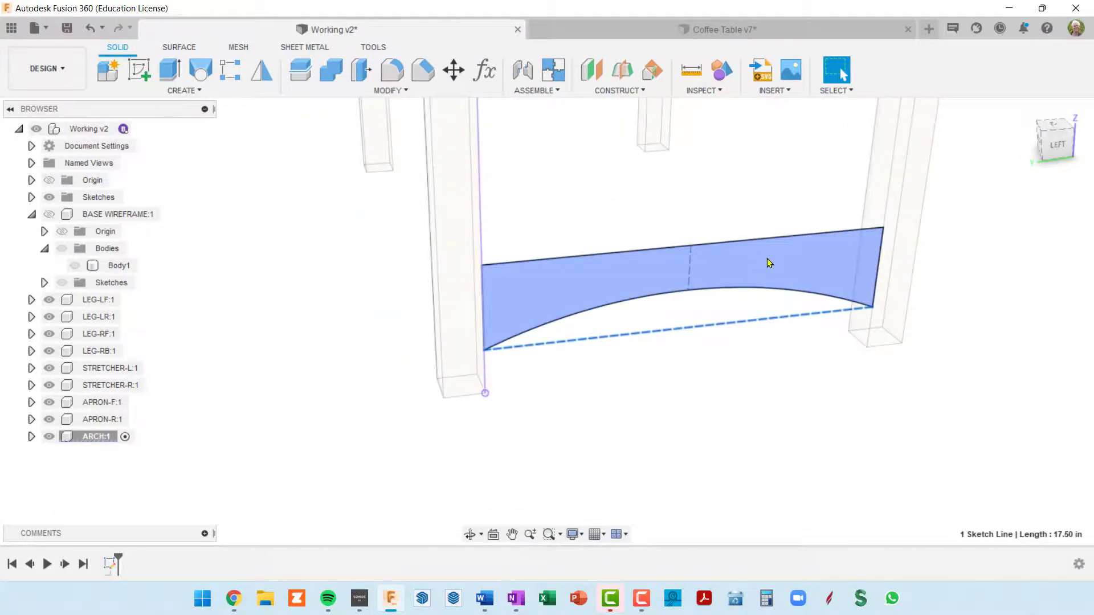
pyautogui.press('e')
pyautogui.scroll(-4, 737, 285)
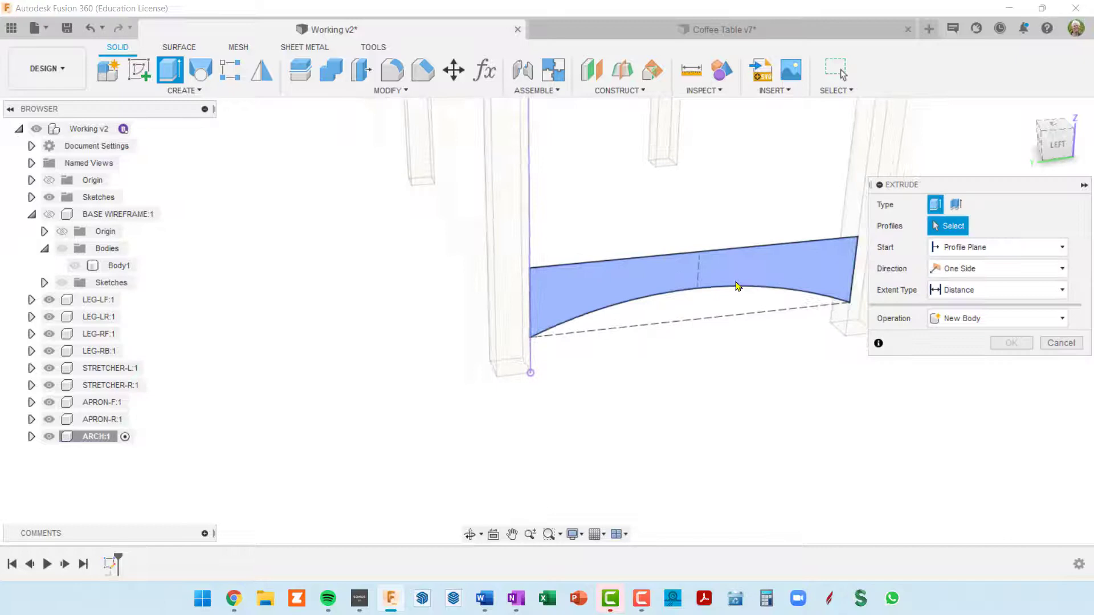
pyautogui.click(663, 311)
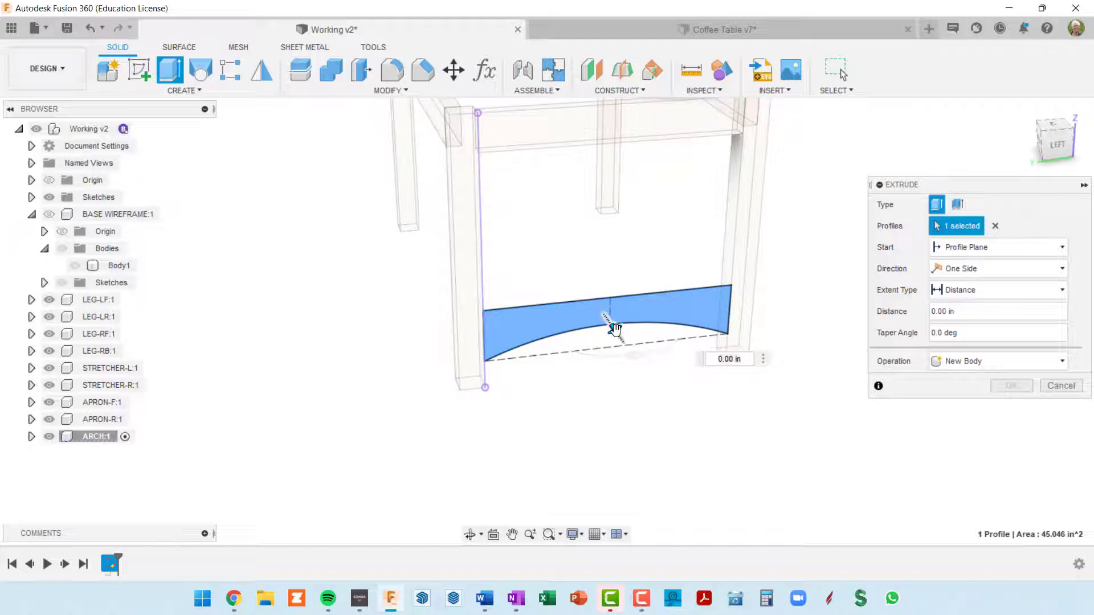
pyautogui.moveTo(607, 319); pyautogui.dragTo(593, 305)
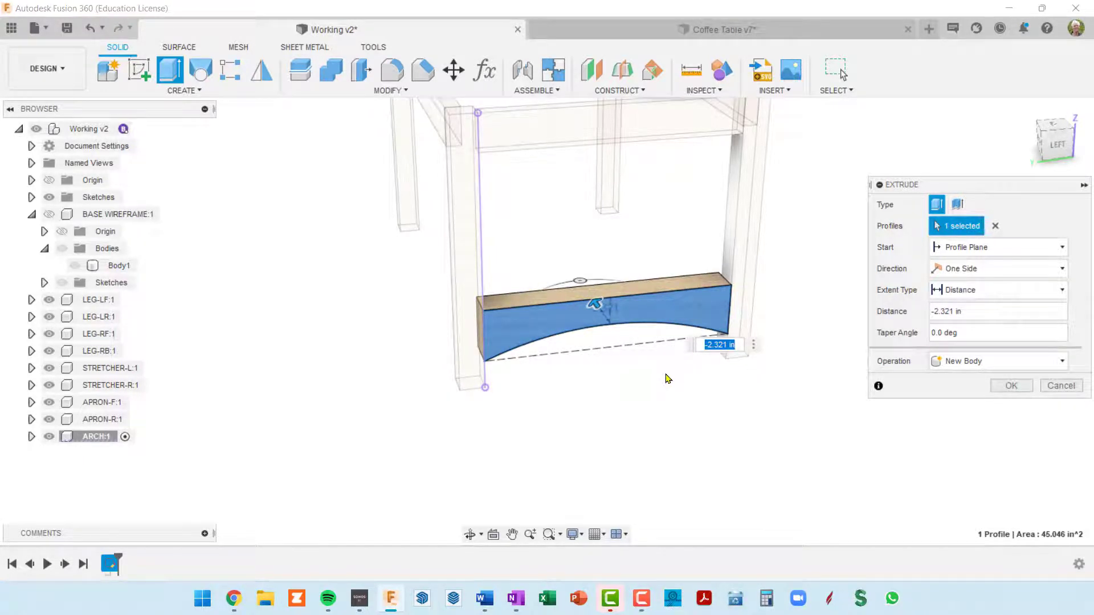
pyautogui.press('Left')
pyautogui.hotkey('shift', 'End')
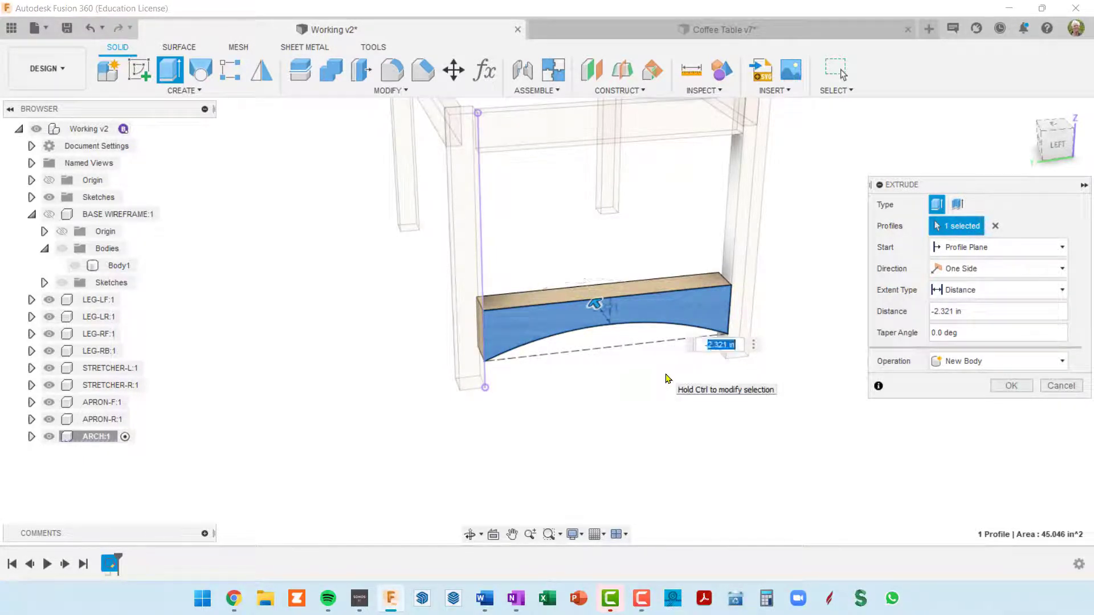
pyautogui.press('Delete')
pyautogui.write('-arc')
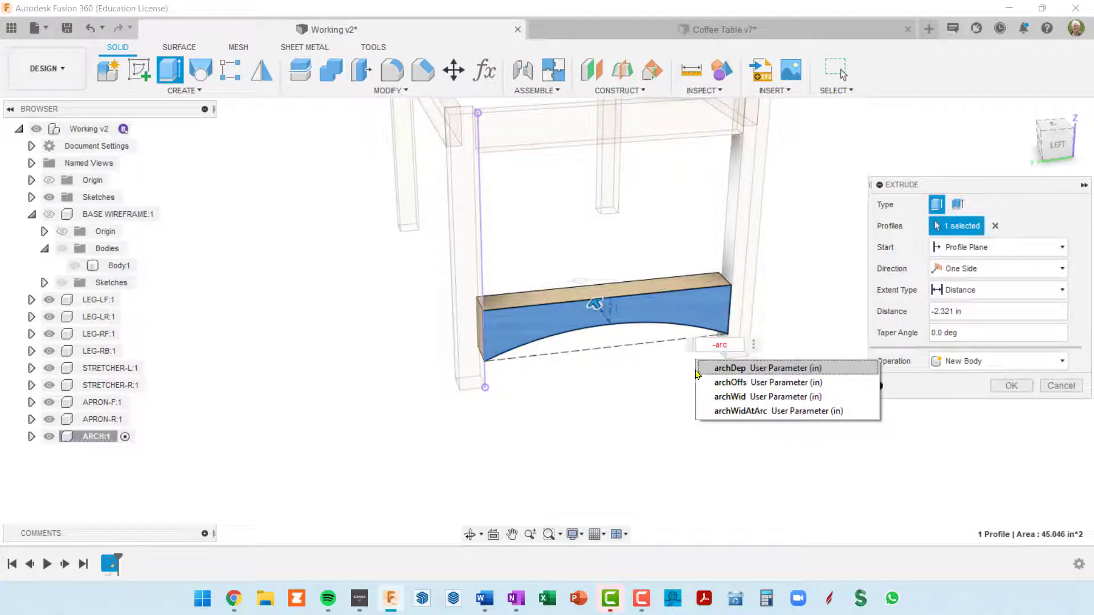
pyautogui.click(743, 369)
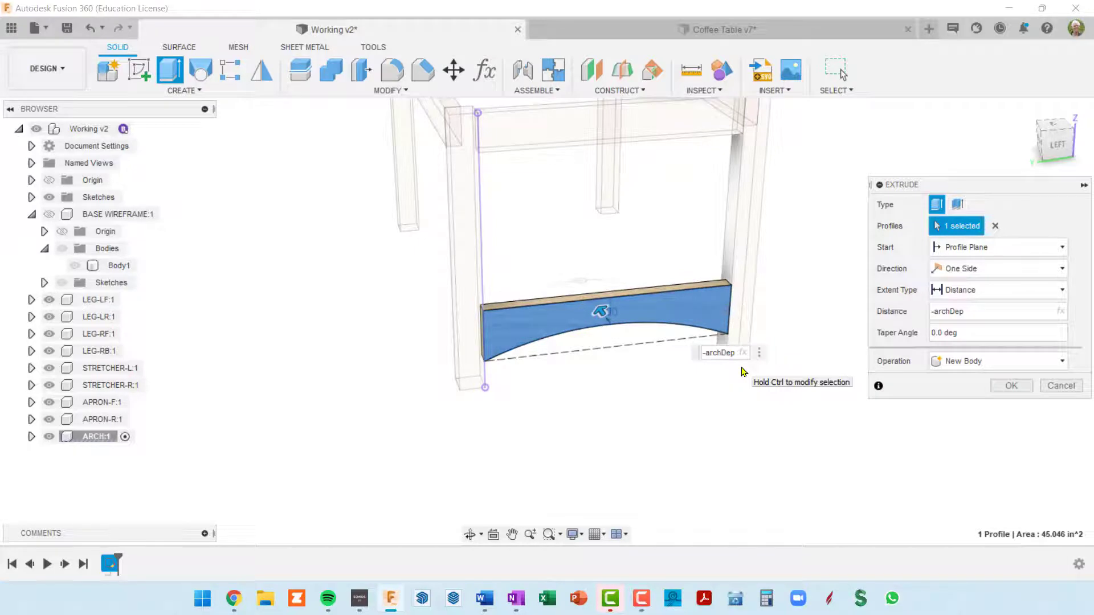
pyautogui.press('Return')
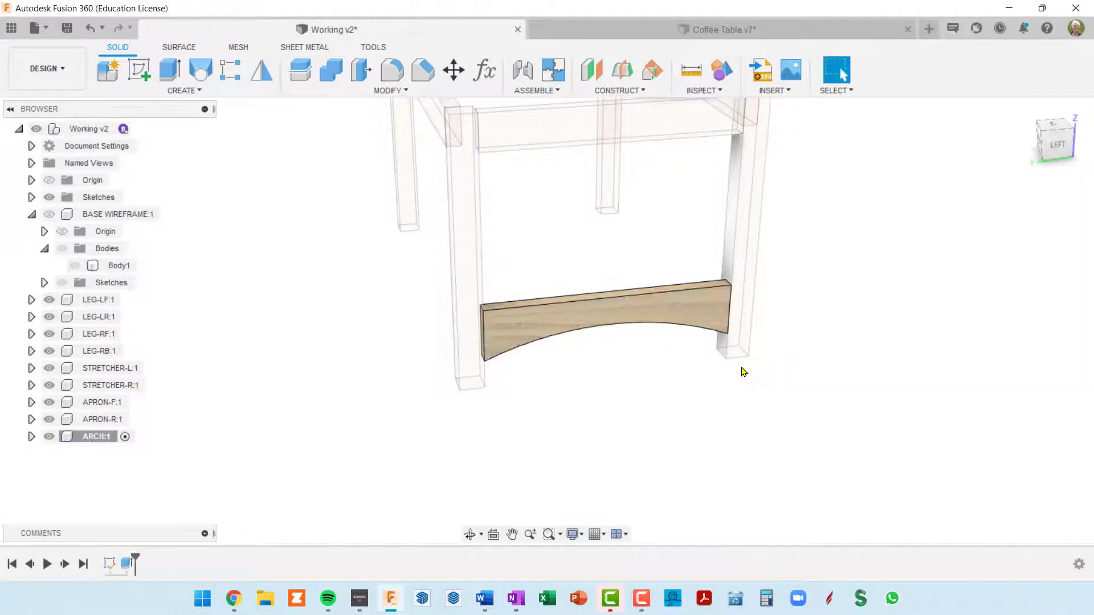
# Show the top-level origin planes and activate the root component Working v2
pyautogui.keyDown('shift'); pyautogui.moveTo(744, 371); pyautogui.dragTo(638, 319, button='middle'); pyautogui.keyUp('shift')
pyautogui.moveTo(616, 284); pyautogui.dragTo(558, 318, button='middle')
pyautogui.keyDown('shift'); pyautogui.moveTo(558, 318); pyautogui.dragTo(517, 296, button='middle'); pyautogui.keyUp('shift')
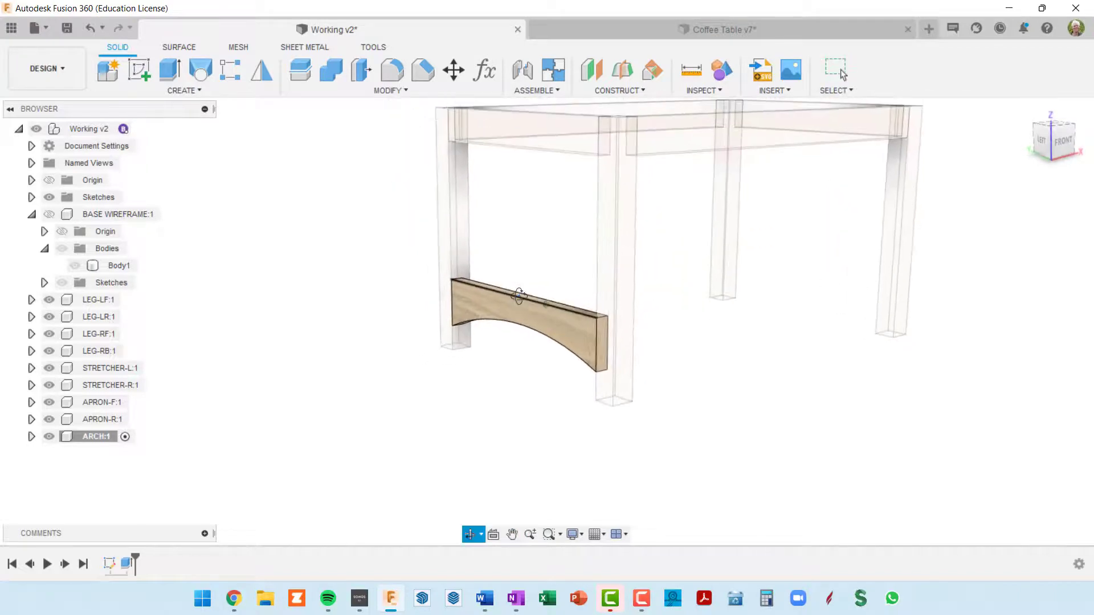
pyautogui.moveTo(645, 314); pyautogui.dragTo(630, 370, button='middle')
pyautogui.scroll(-3, 599, 353)
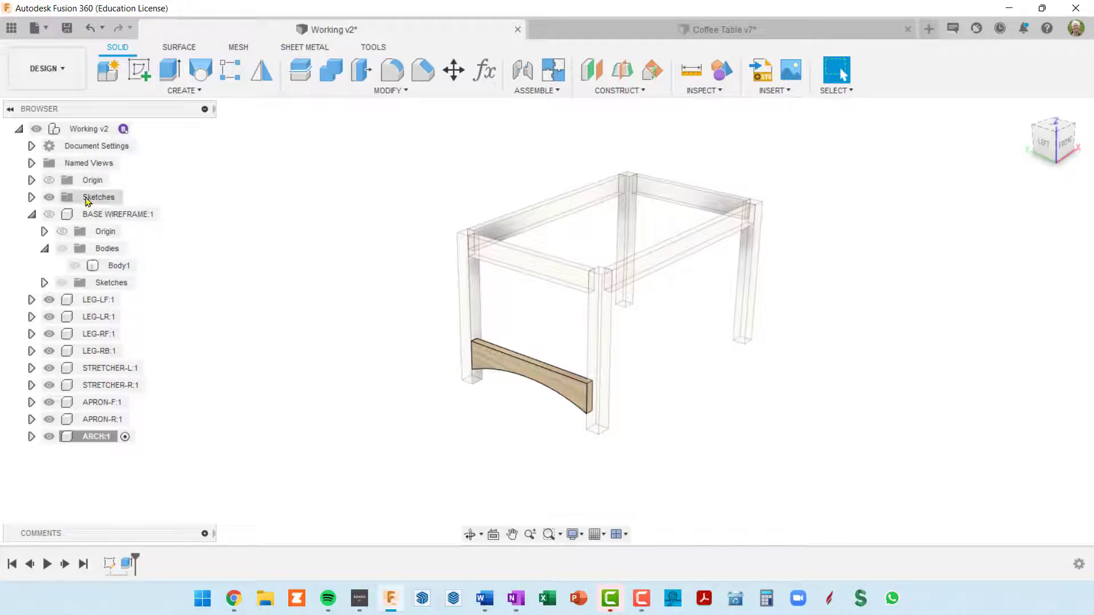
pyautogui.click(49, 180)
pyautogui.keyDown('shift'); pyautogui.moveTo(679, 440); pyautogui.dragTo(643, 406, button='middle'); pyautogui.keyUp('shift')
pyautogui.keyDown('shift'); pyautogui.moveTo(617, 339); pyautogui.dragTo(695, 350, button='middle'); pyautogui.keyUp('shift')
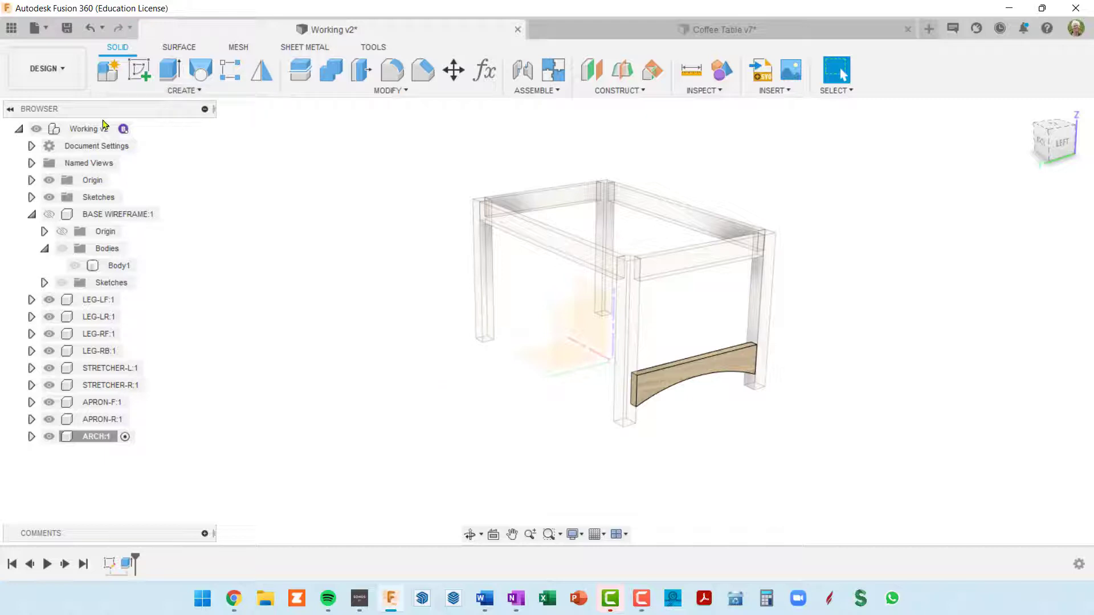
pyautogui.click(144, 130)
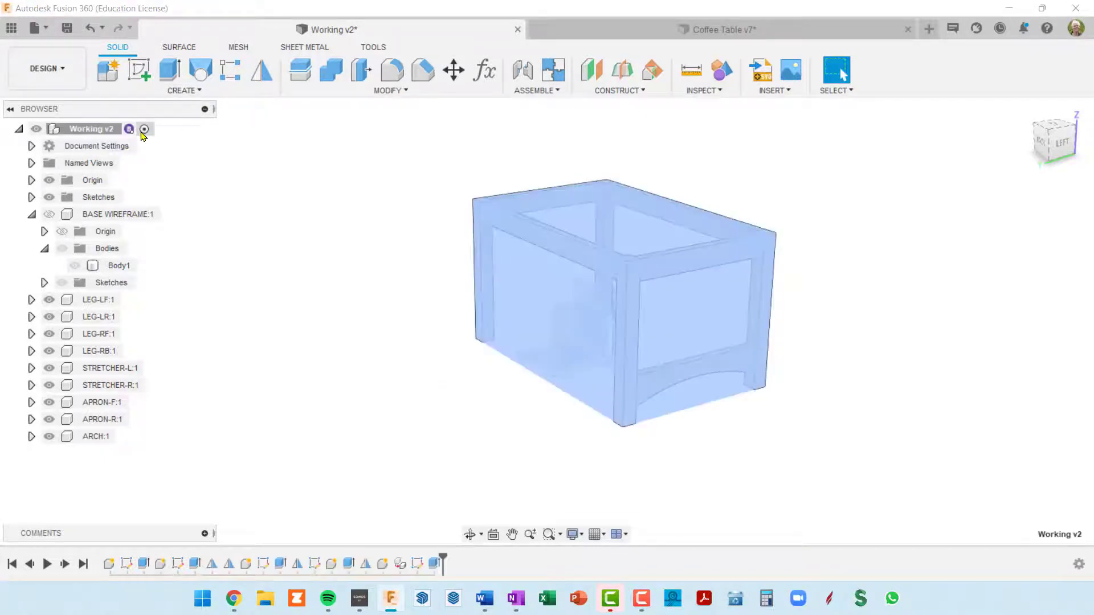
# Mirror the ARCH component across the vertical origin plane midway between the two ends of the table
pyautogui.click(261, 69)
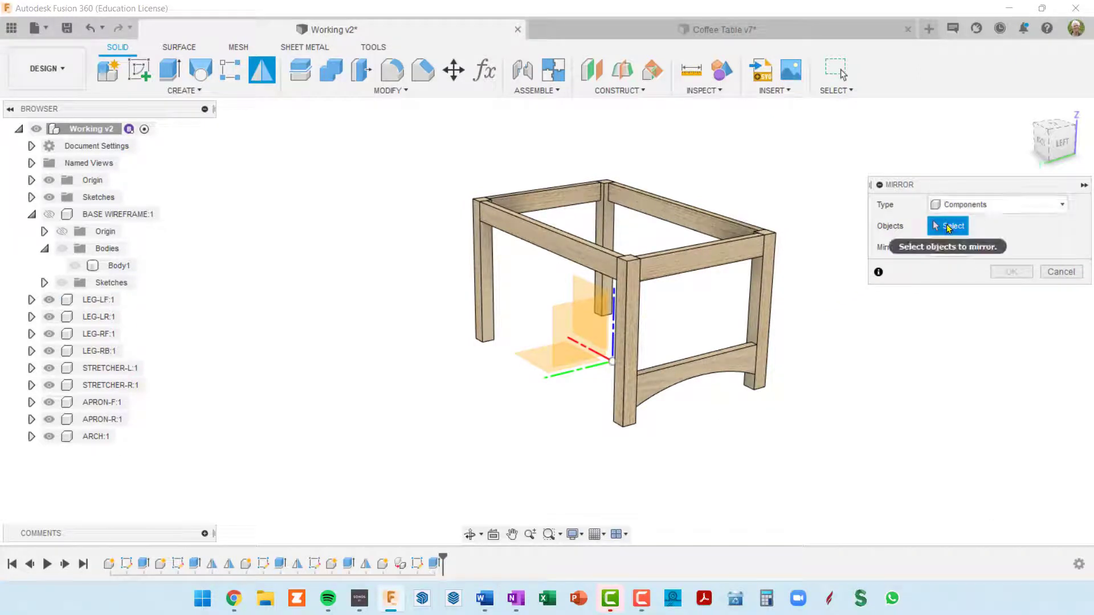
pyautogui.click(719, 377)
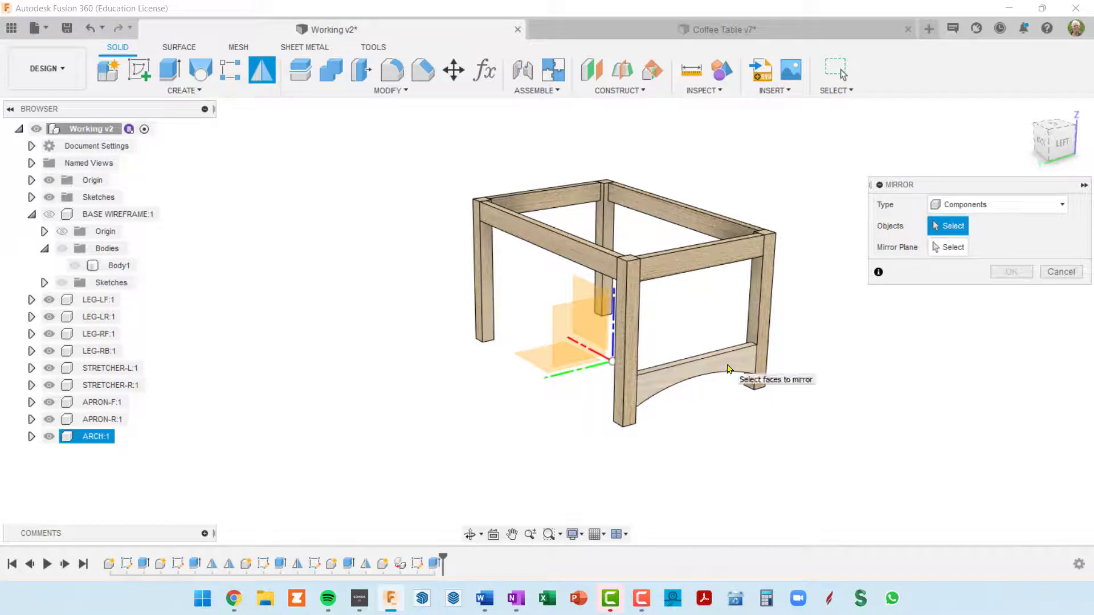
pyautogui.click(948, 247)
pyautogui.click(574, 330)
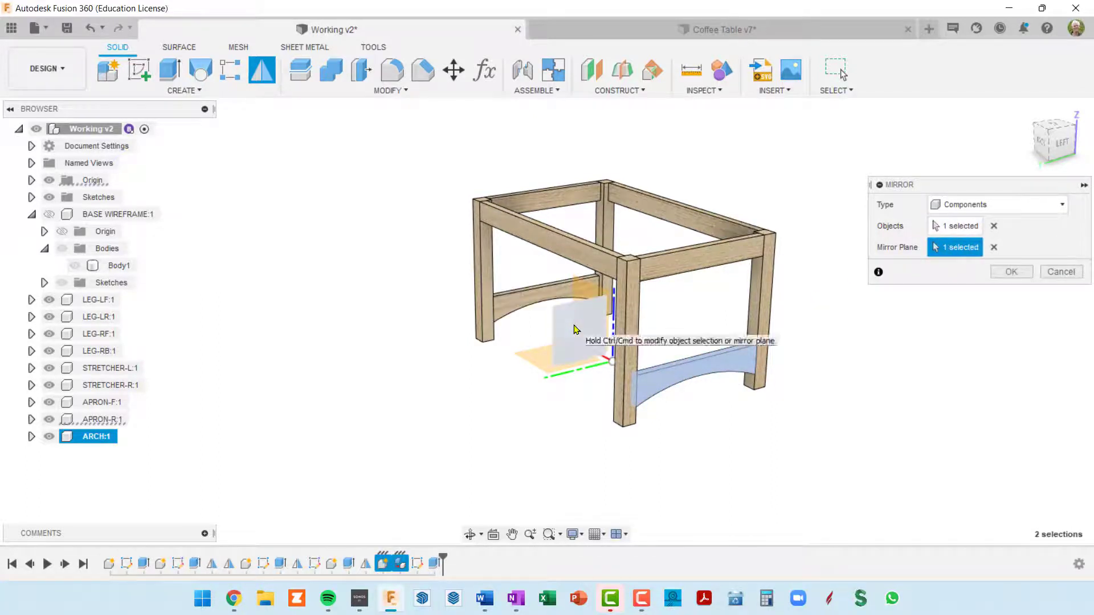
pyautogui.moveTo(769, 365)
pyautogui.keyDown('shift'); pyautogui.mouseDown(button='middle')
pyautogui.moveTo(632, 383)
pyautogui.moveTo(757, 371)
pyautogui.moveTo(727, 381)
pyautogui.moveTo(766, 363)
pyautogui.mouseUp(button='middle'); pyautogui.keyUp('shift')
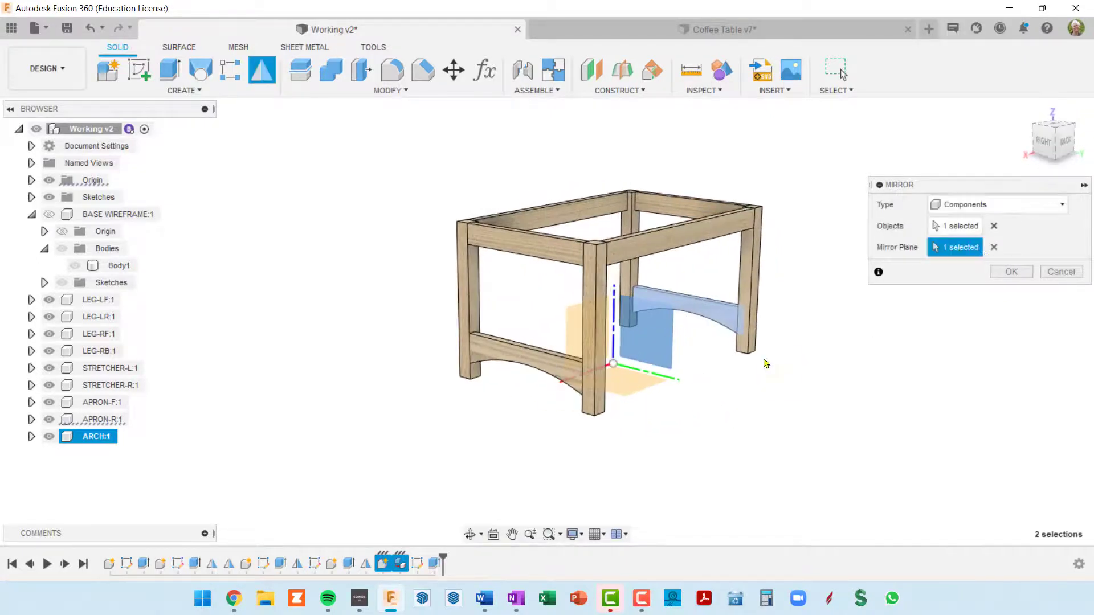
pyautogui.click(1007, 270)
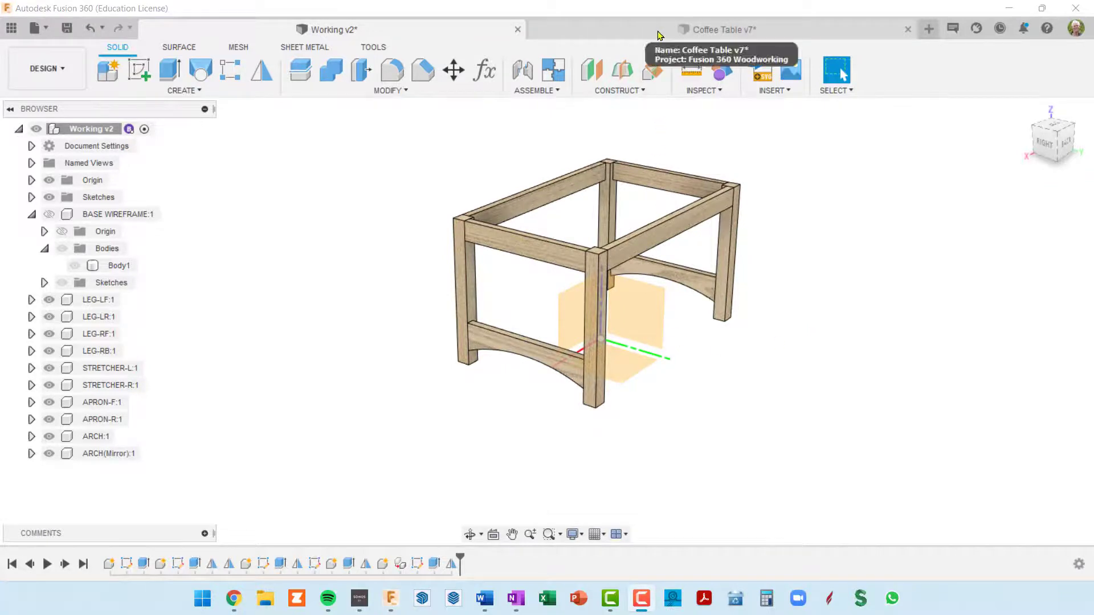
# Examine how the three rails rest on the arches in the Coffee Table v7 design and return to Working v2
pyautogui.click(661, 34)
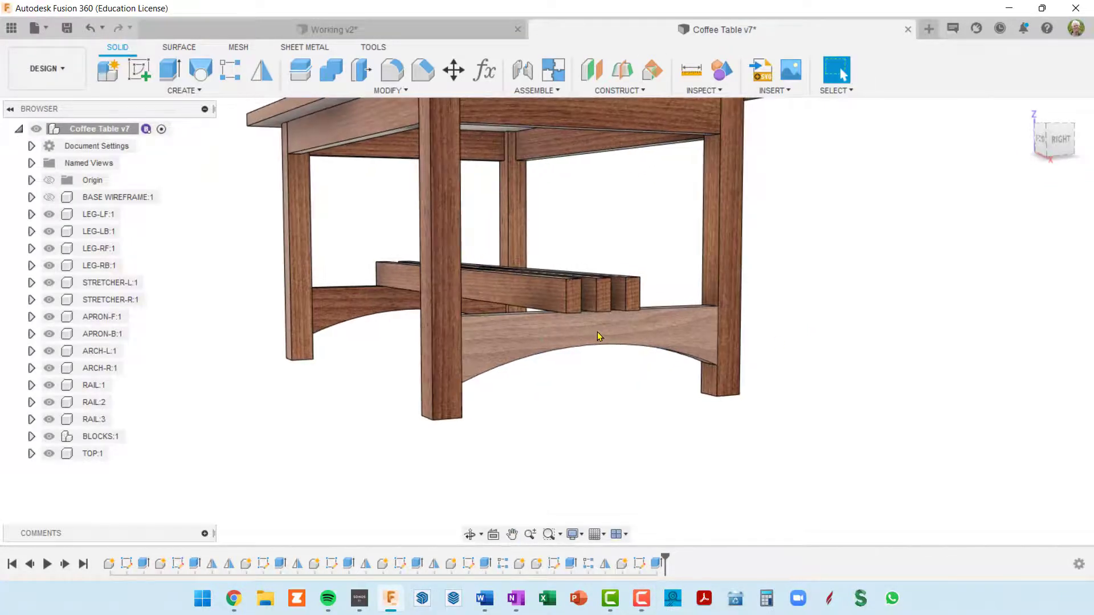
pyautogui.keyDown('shift'); pyautogui.moveTo(598, 337); pyautogui.dragTo(465, 371, button='middle'); pyautogui.keyUp('shift')
pyautogui.scroll(3, 464, 370)
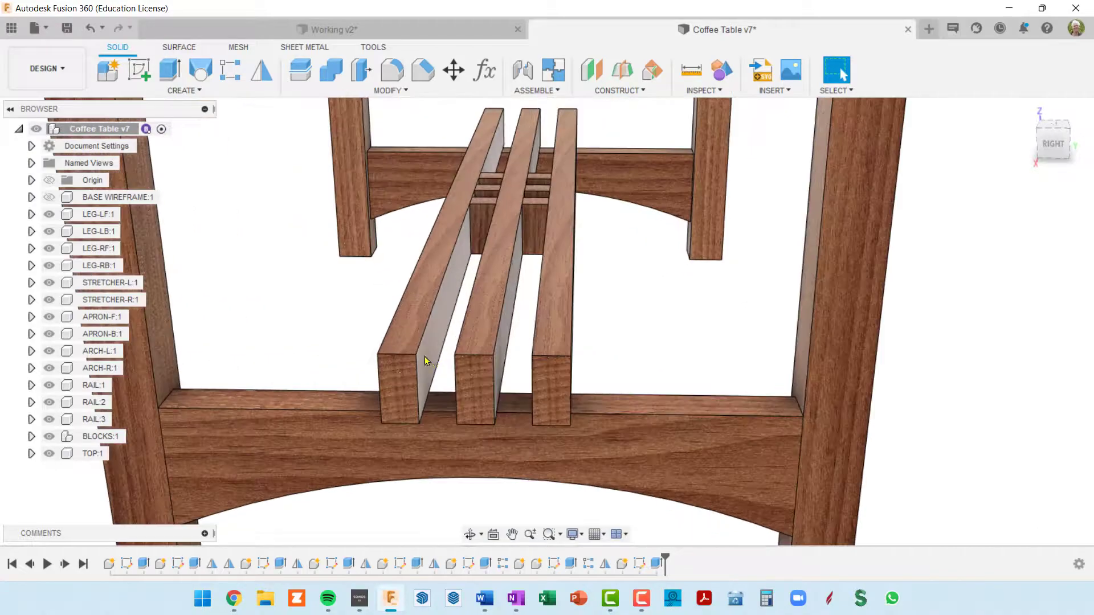
pyautogui.scroll(-5, 553, 365)
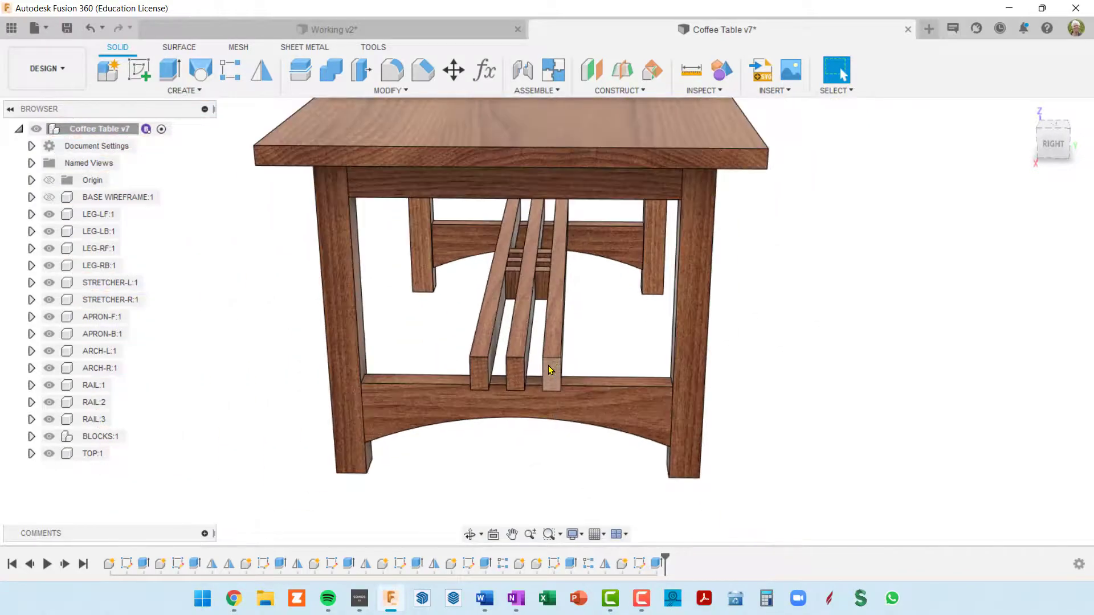
pyautogui.keyDown('shift'); pyautogui.moveTo(553, 367); pyautogui.dragTo(500, 395, button='middle'); pyautogui.keyUp('shift')
pyautogui.scroll(-4, 584, 393)
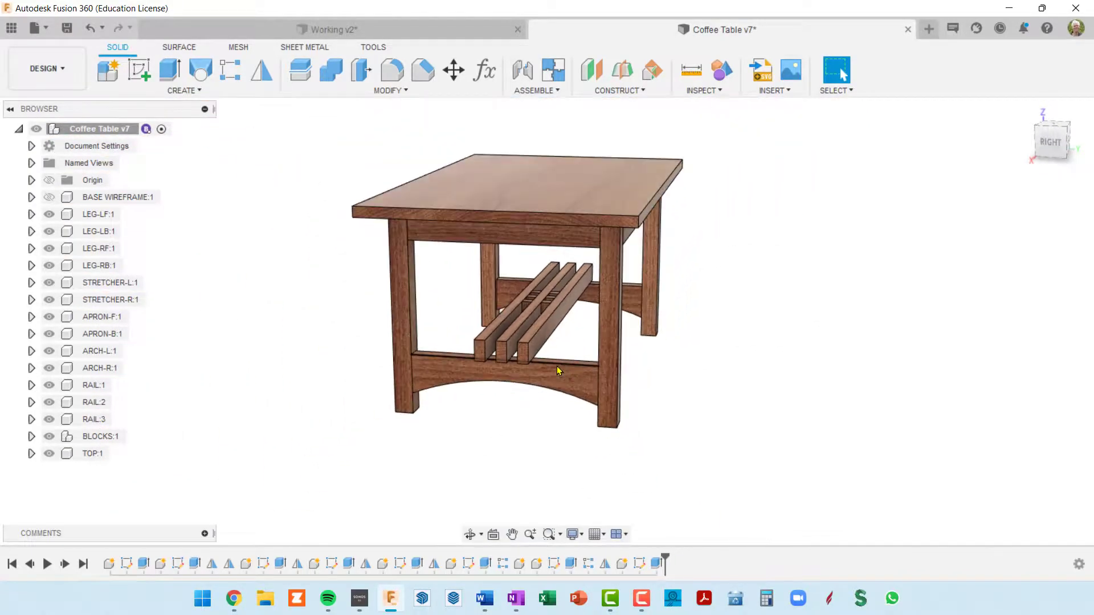
pyautogui.keyDown('shift'); pyautogui.moveTo(584, 393); pyautogui.dragTo(842, 74, button='middle'); pyautogui.keyUp('shift')
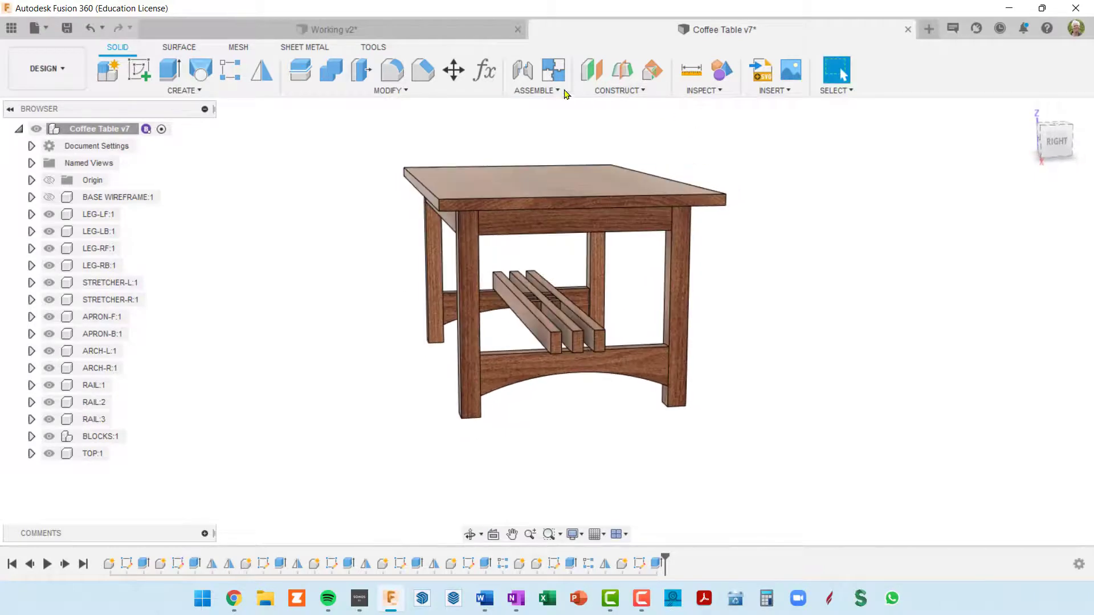
pyautogui.click(446, 36)
# Start a new sketch on the upper face of the mirrored arch
pyautogui.scroll(4, 652, 325)
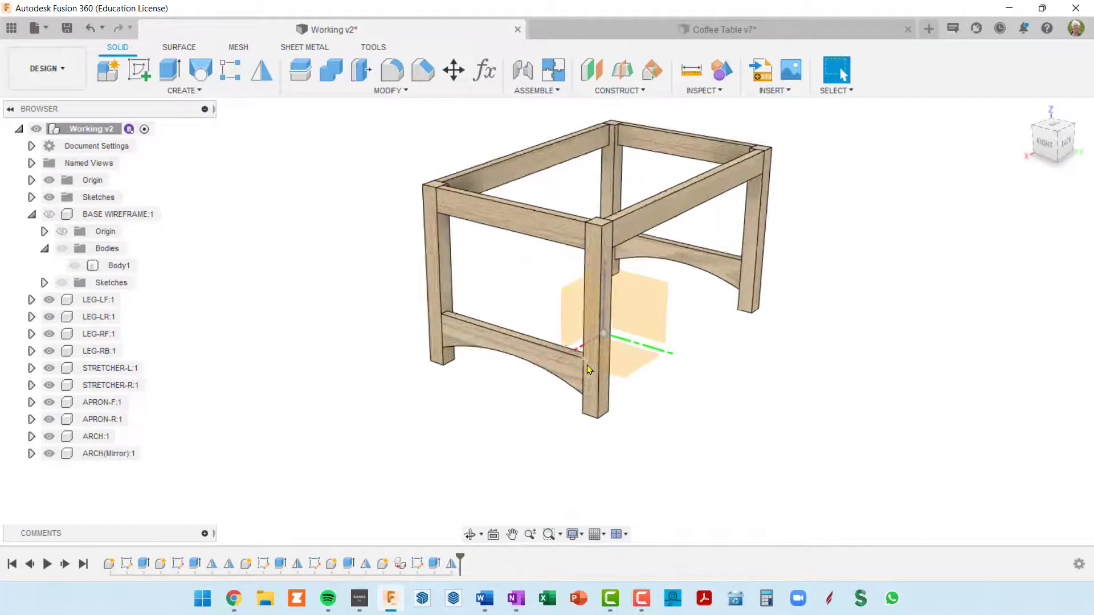
pyautogui.keyDown('shift'); pyautogui.moveTo(671, 336); pyautogui.dragTo(641, 331, button='middle'); pyautogui.keyUp('shift')
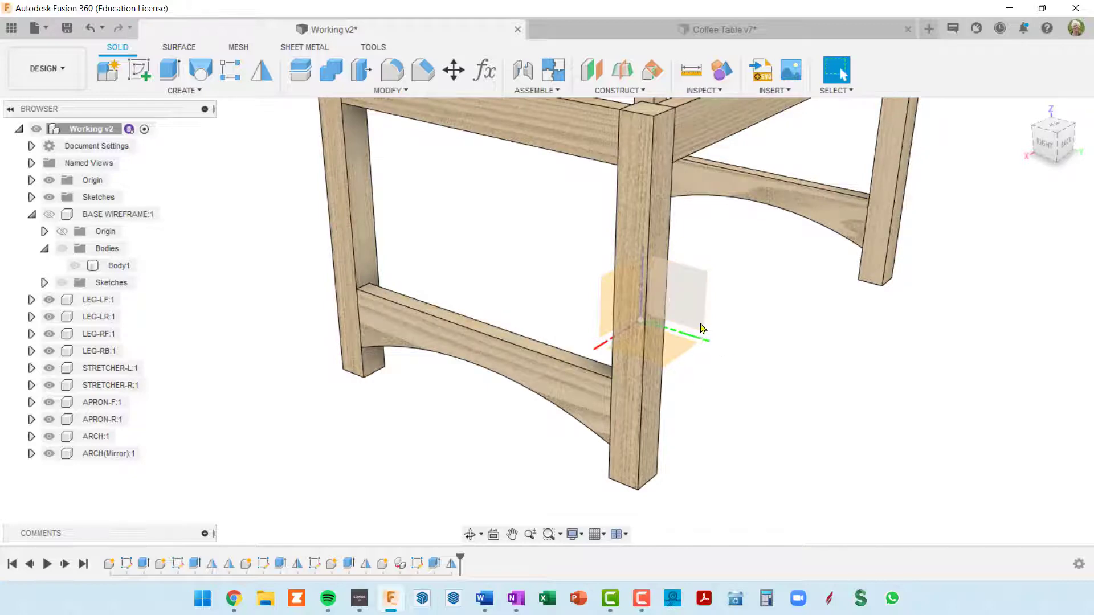
pyautogui.keyDown('shift'); pyautogui.moveTo(700, 325); pyautogui.dragTo(661, 342, button='middle'); pyautogui.keyUp('shift')
pyautogui.scroll(-3, 669, 299)
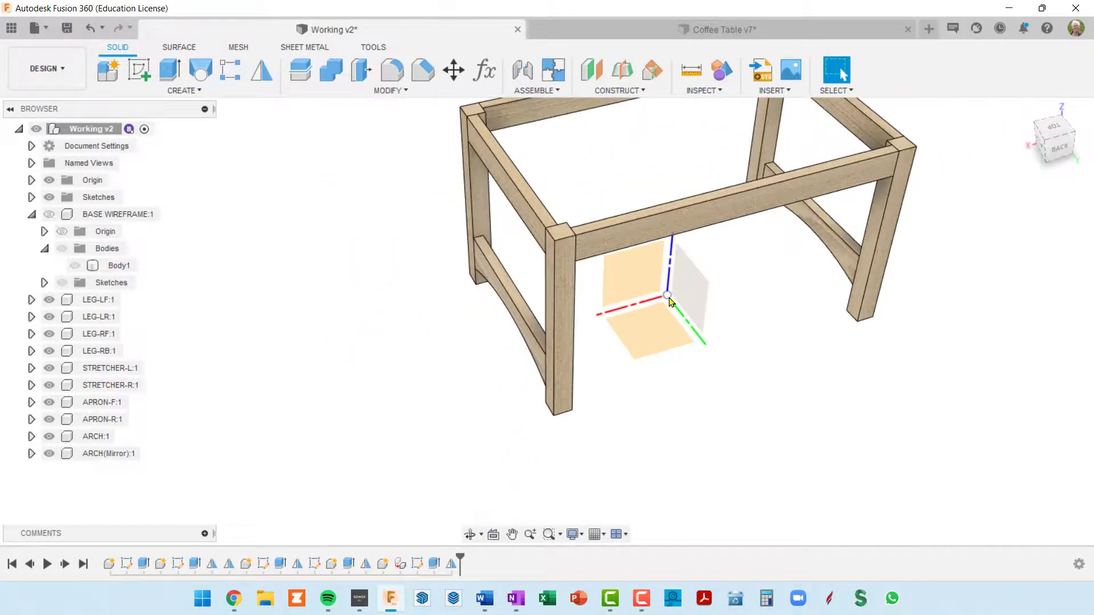
pyautogui.keyDown('shift'); pyautogui.moveTo(669, 302); pyautogui.dragTo(714, 286, button='middle'); pyautogui.keyUp('shift')
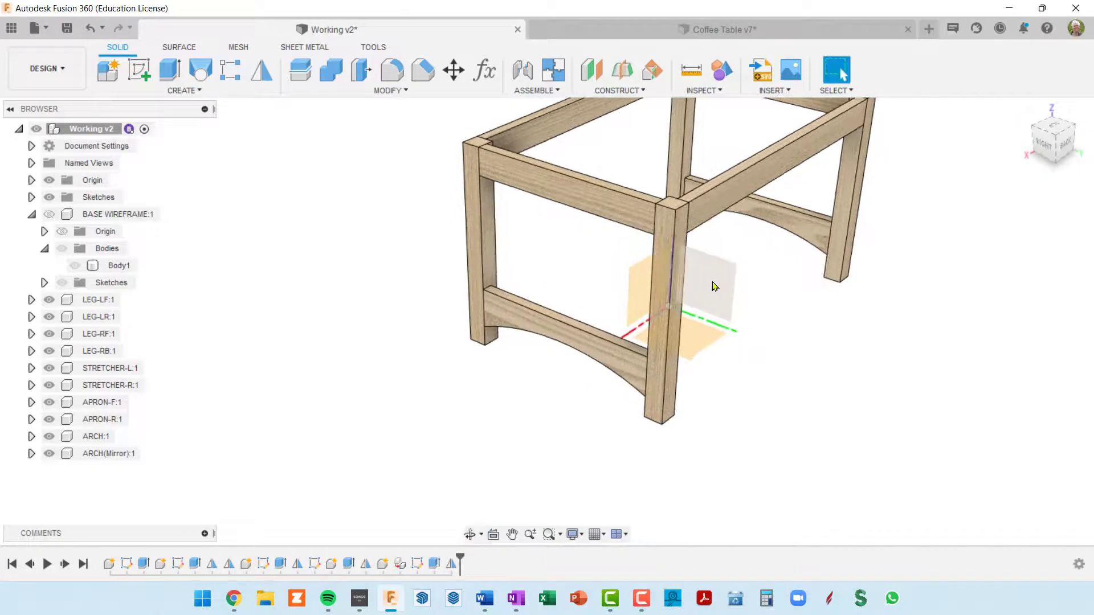
pyautogui.scroll(3, 556, 320)
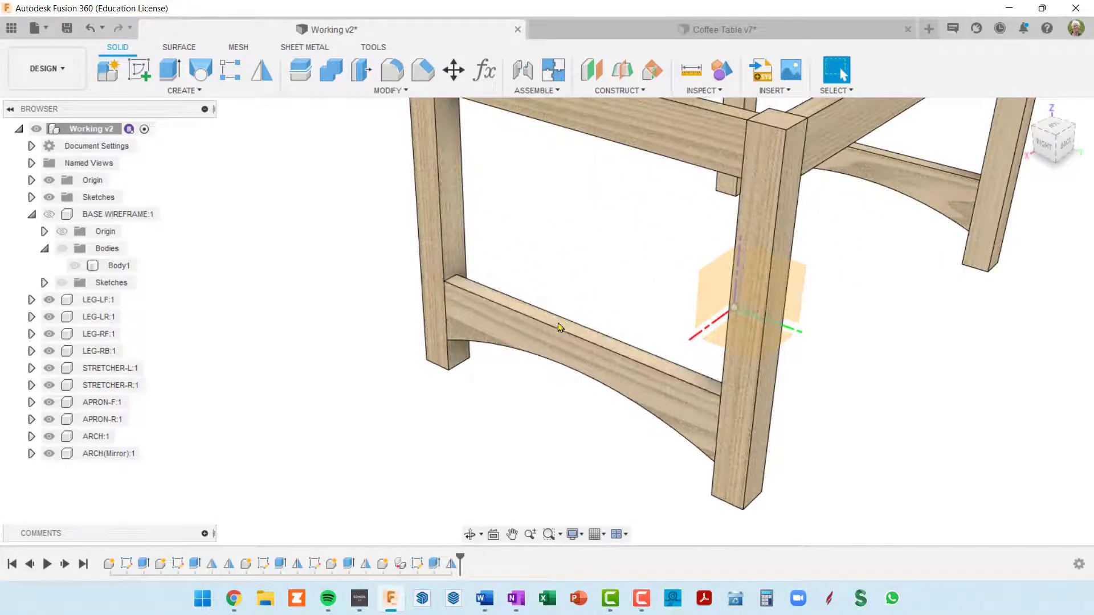
pyautogui.click(139, 75)
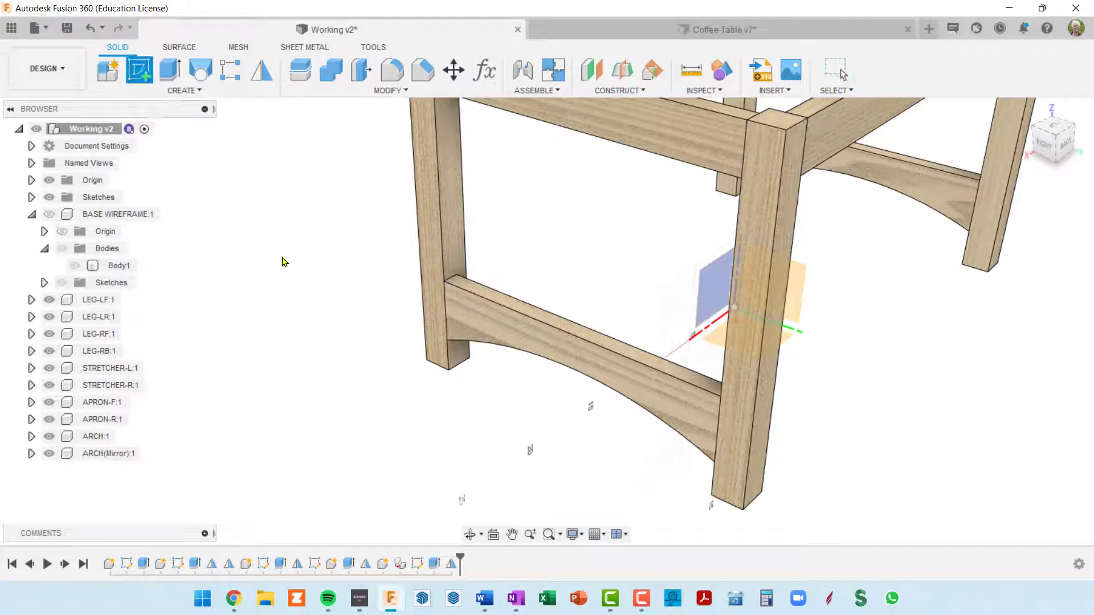
pyautogui.click(571, 330)
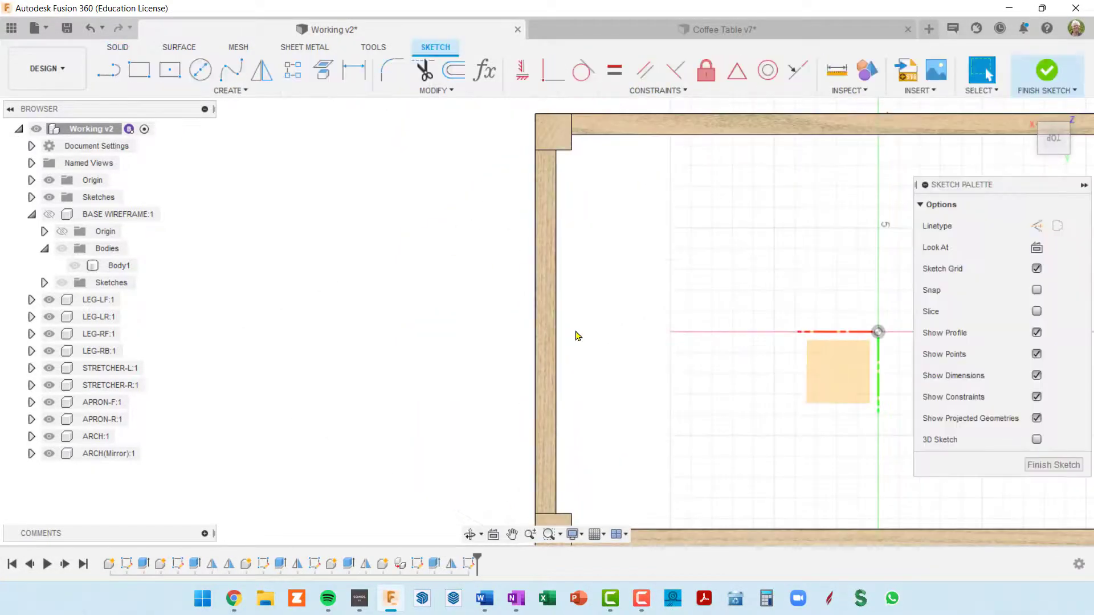
# Draw a long, narrow center rectangle from the origin point, extending lengthwise past both arches
pyautogui.scroll(3, 685, 369)
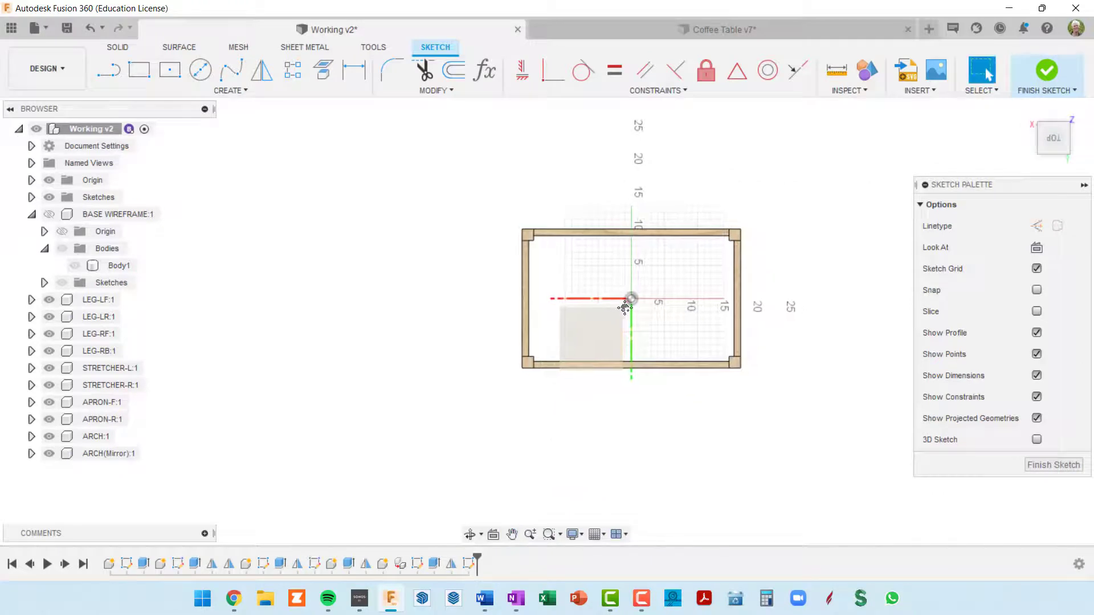
pyautogui.scroll(1, 638, 314)
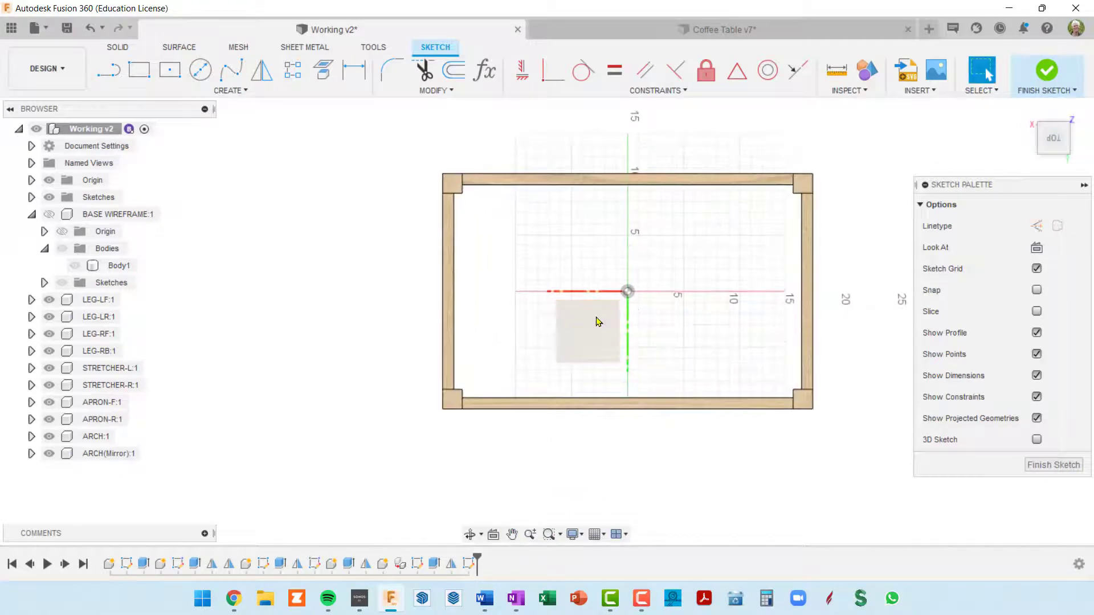
pyautogui.click(170, 69)
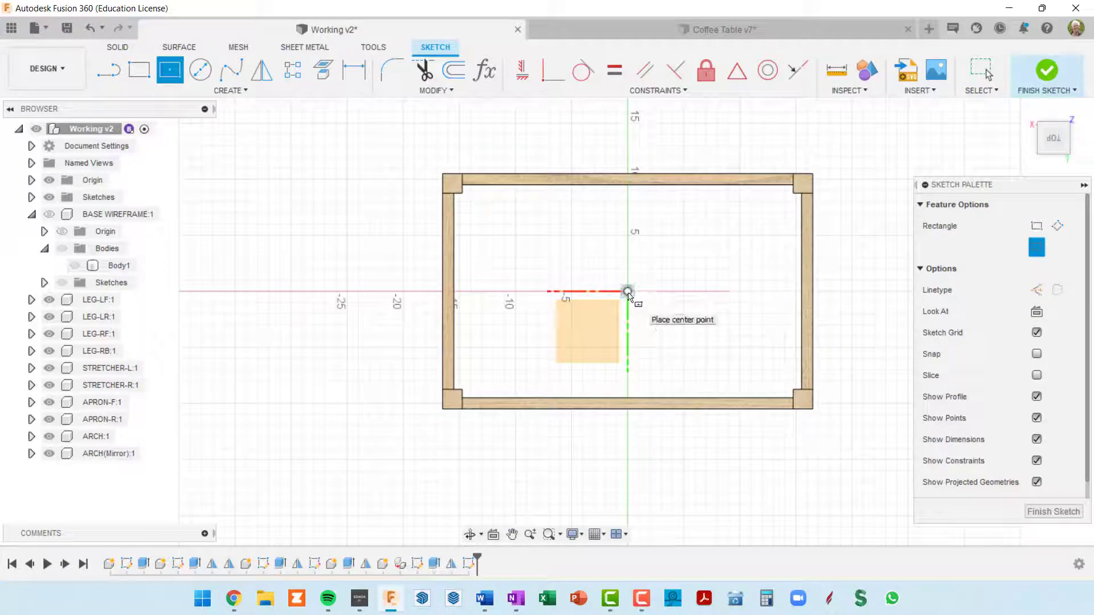
pyautogui.click(651, 303)
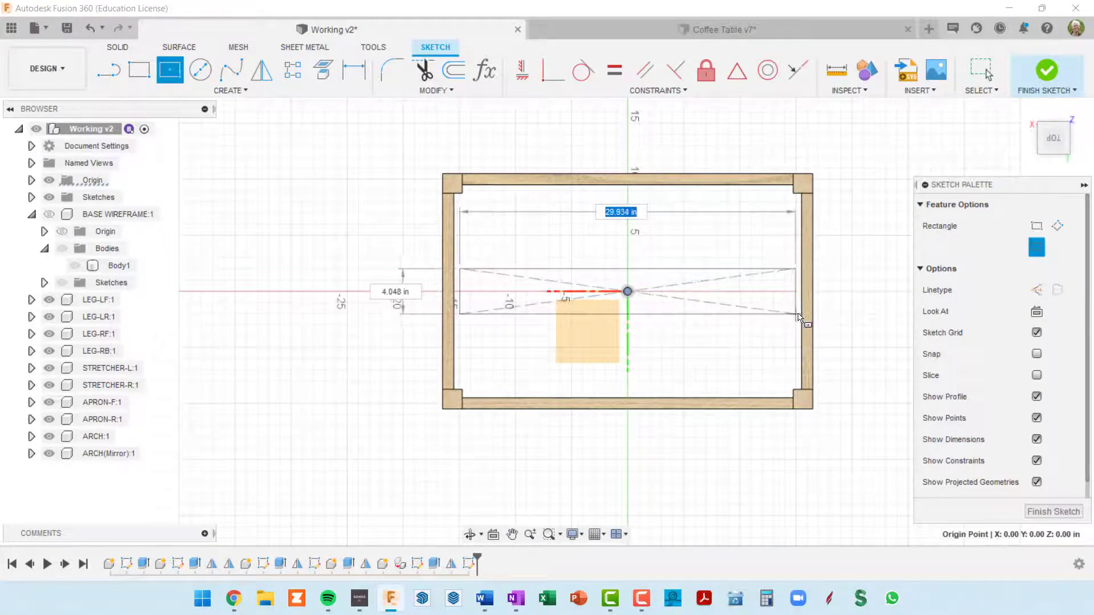
pyautogui.click(837, 308)
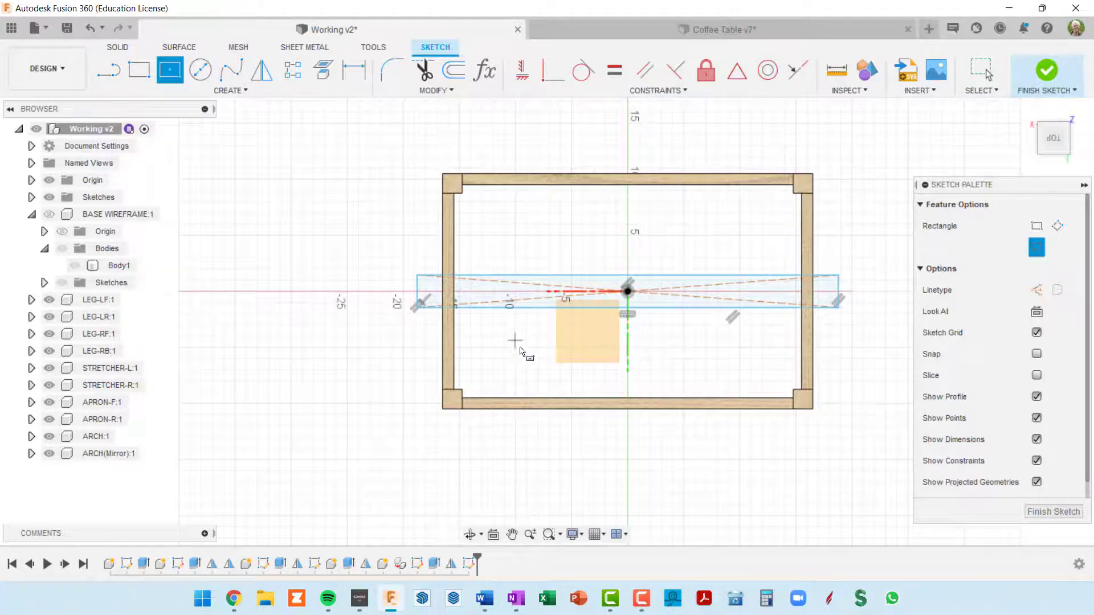
pyautogui.moveTo(855, 386)
pyautogui.mouseDown(button='middle')
pyautogui.moveTo(745, 369)
pyautogui.moveTo(756, 373)
pyautogui.mouseUp(button='middle')
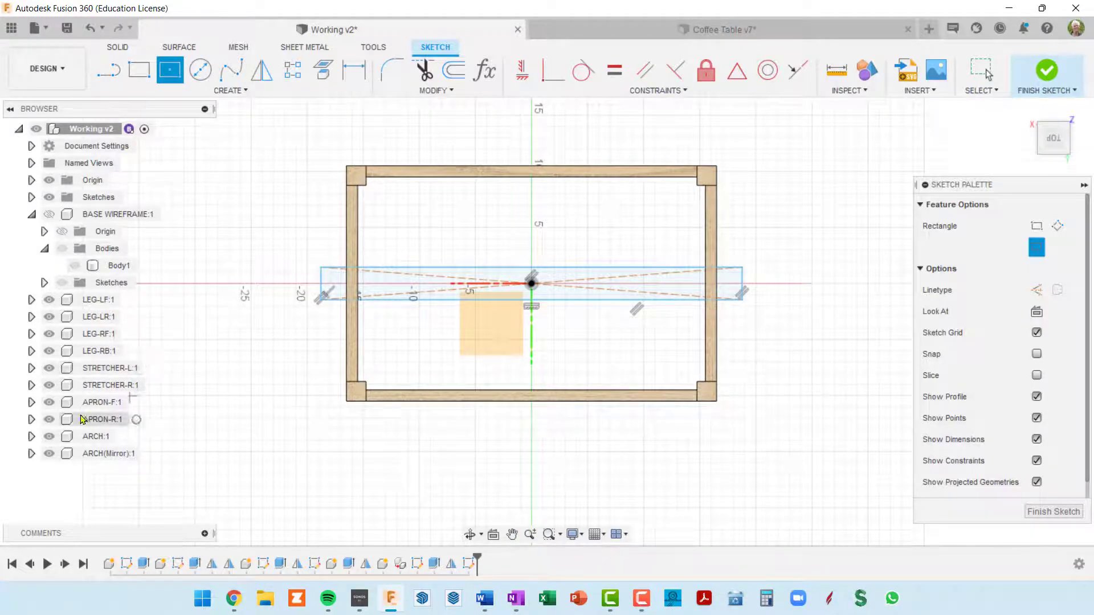
# Hide the STRETCHER-L and STRETCHER-R components to clear the view around the rail sketch
pyautogui.click(50, 369)
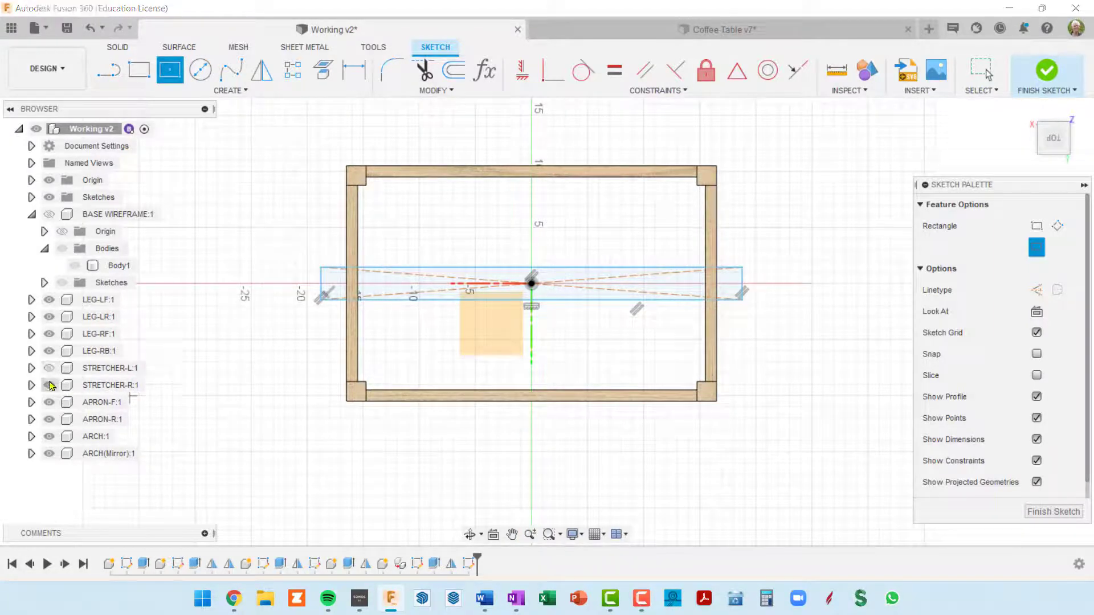
pyautogui.click(50, 386)
pyautogui.scroll(3, 371, 264)
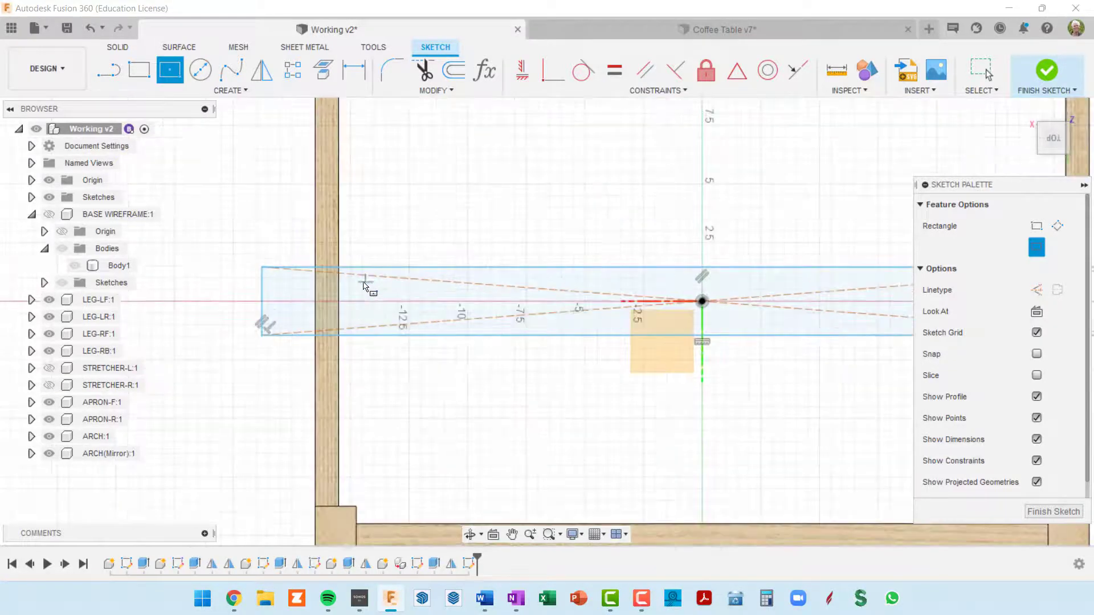
pyautogui.scroll(-2, 333, 312)
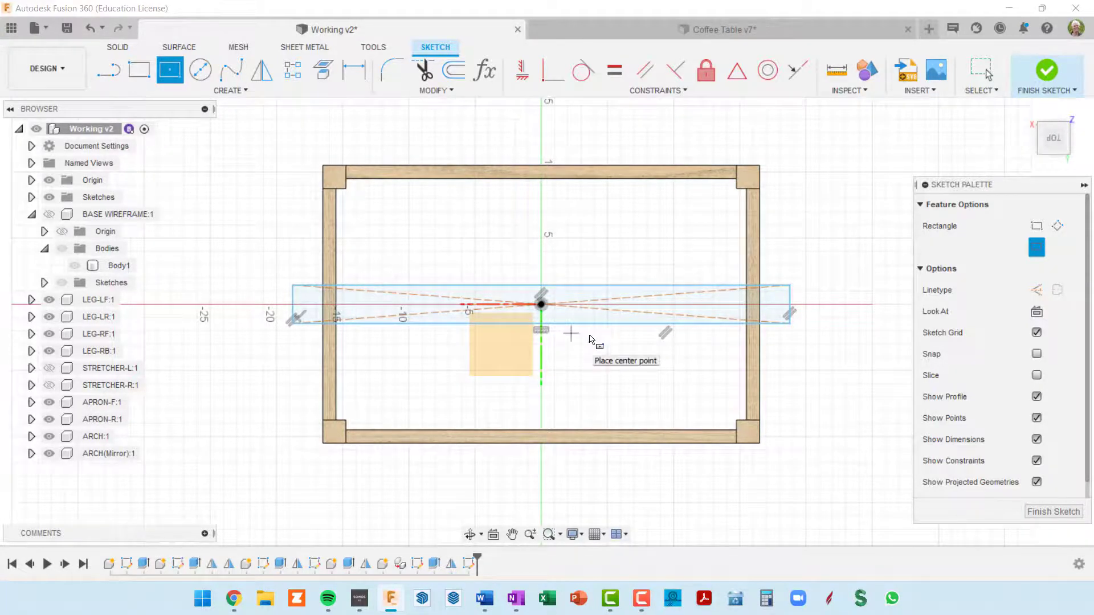
pyautogui.moveTo(788, 342); pyautogui.dragTo(752, 319, button='middle')
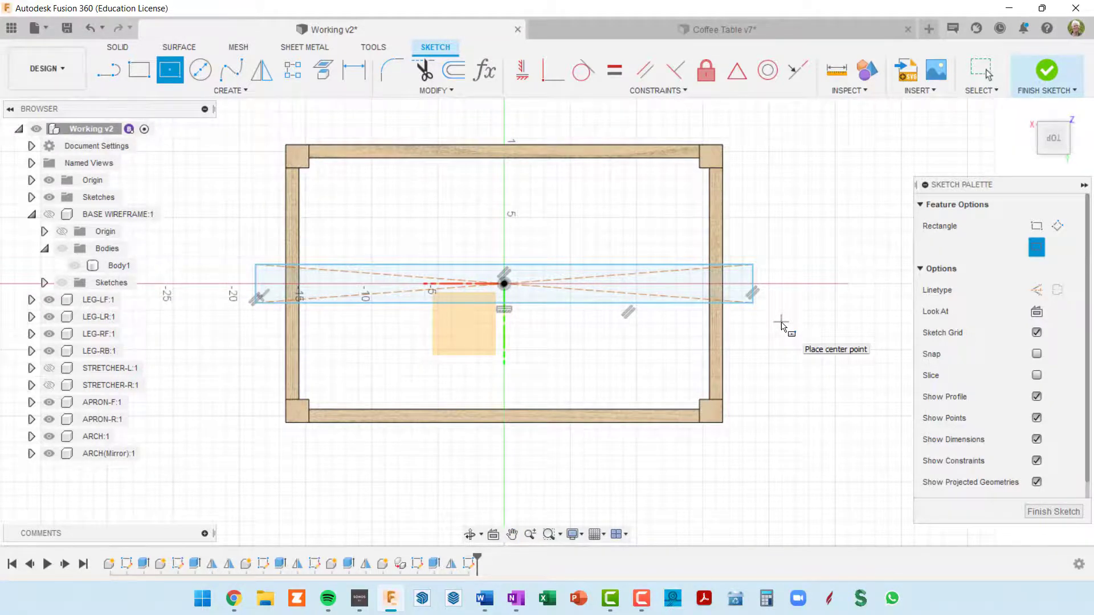
# Add a user parameter named railWid with the value 2 in
pyautogui.hotkey('shift', 'p')
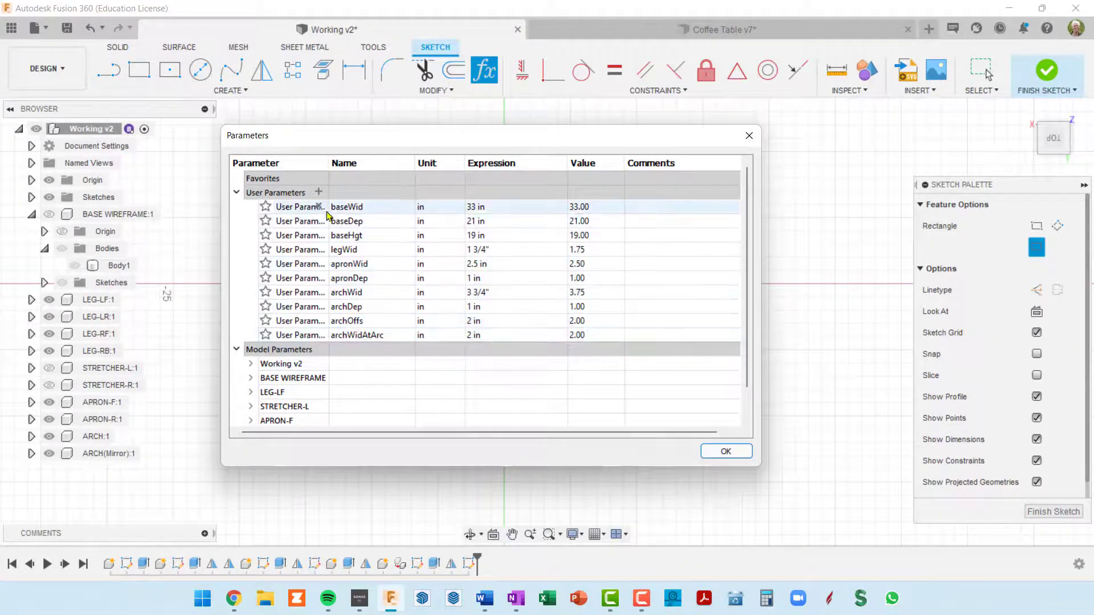
pyautogui.click(319, 193)
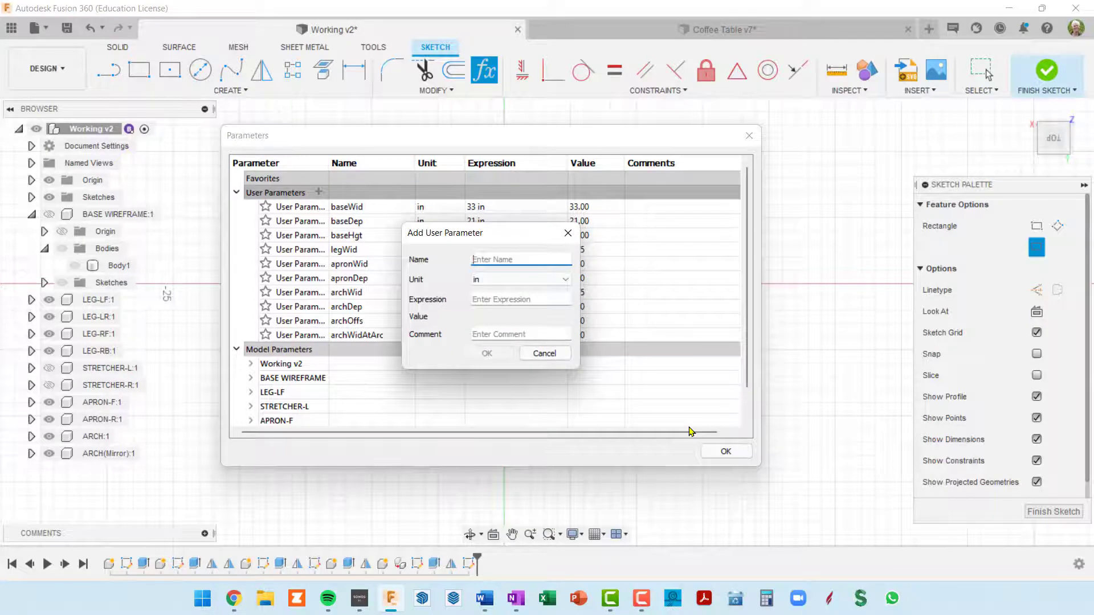
pyautogui.write('ra')
pyautogui.press('Tab')
pyautogui.press('Tab')
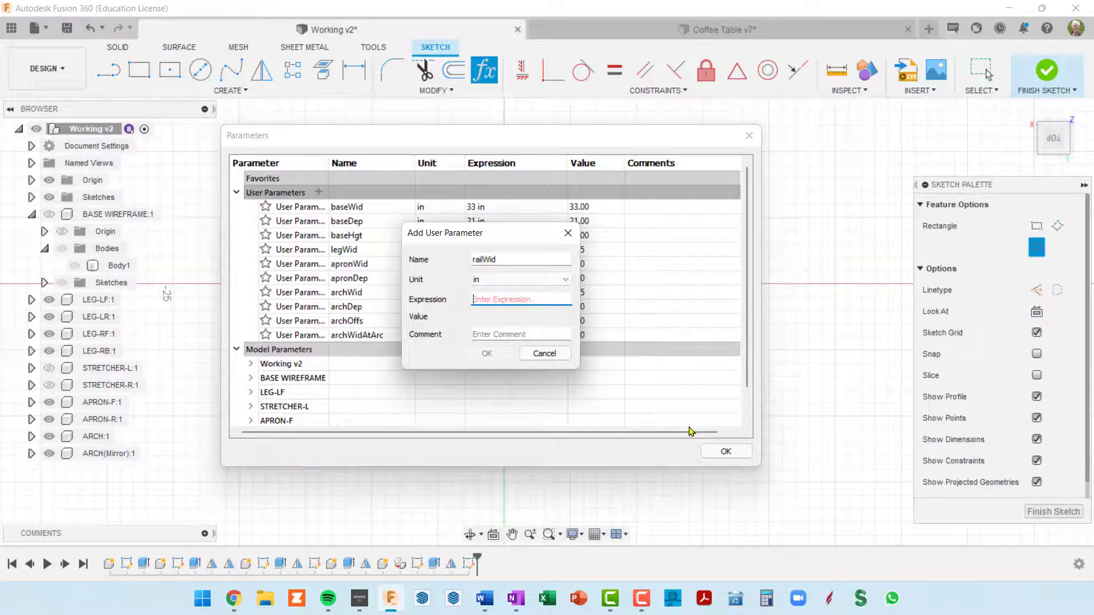
pyautogui.write('2')
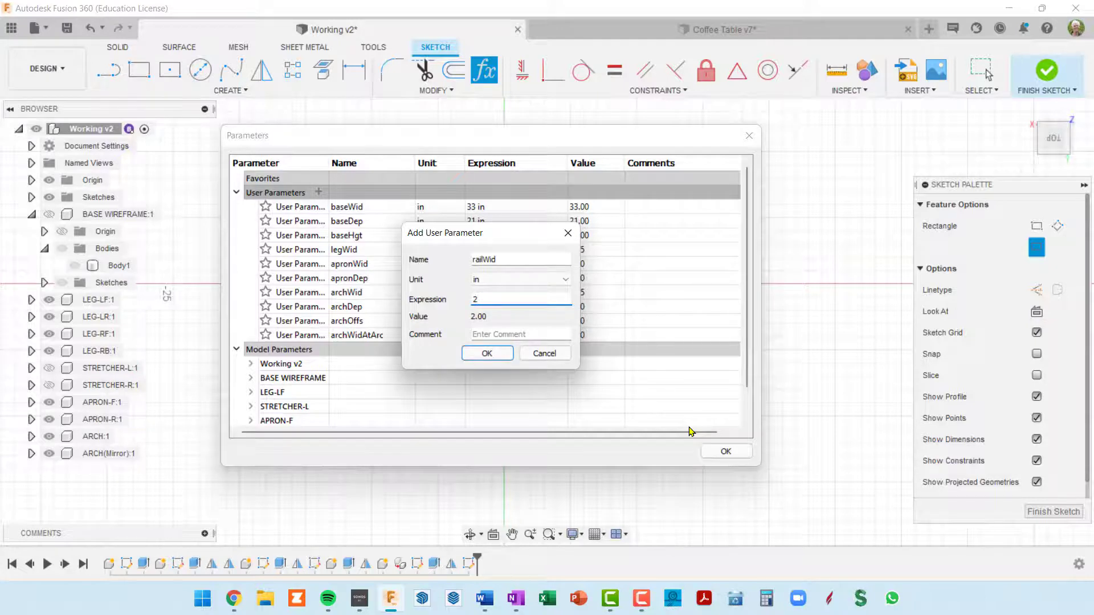
pyautogui.press('Tab')
pyautogui.press('Tab')
pyautogui.click(499, 356)
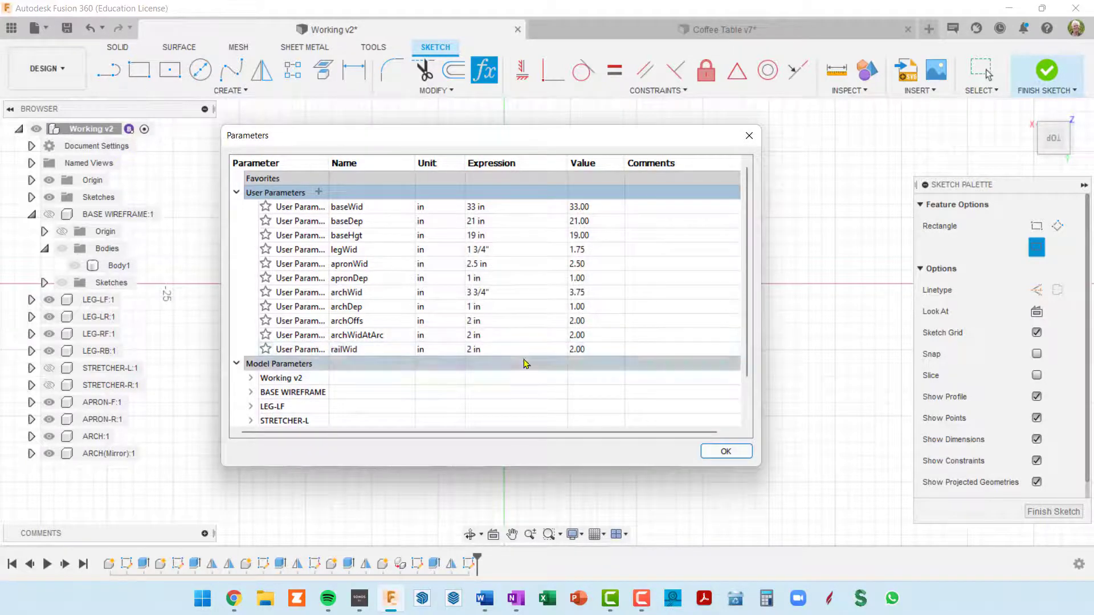
# Add a user parameter named railDep with the value 1 in
pyautogui.click(319, 192)
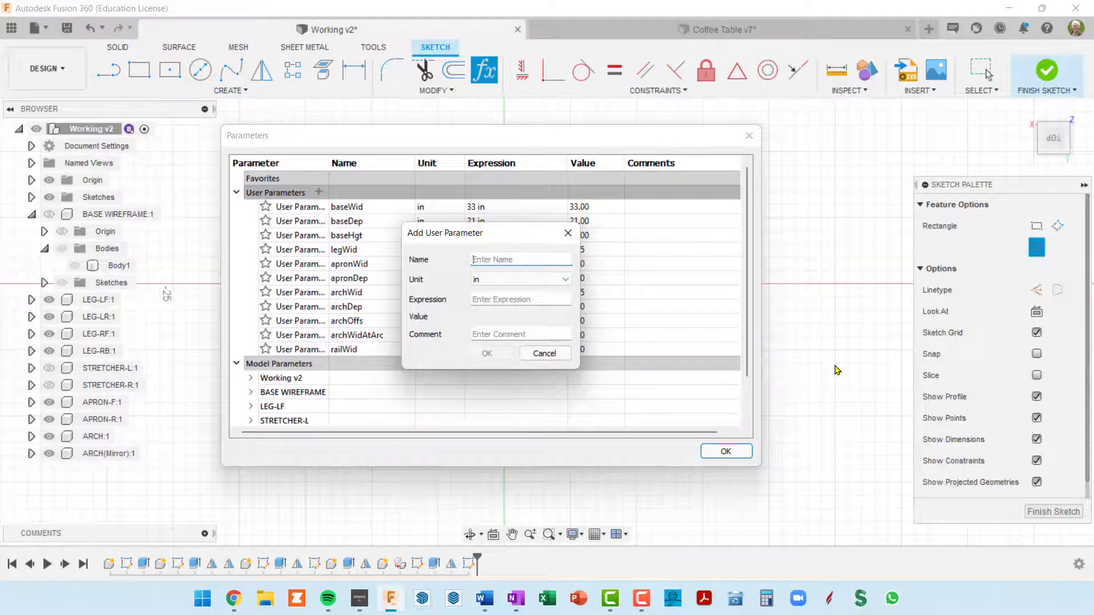
pyautogui.write('ra')
pyautogui.press('Tab')
pyautogui.press('Tab')
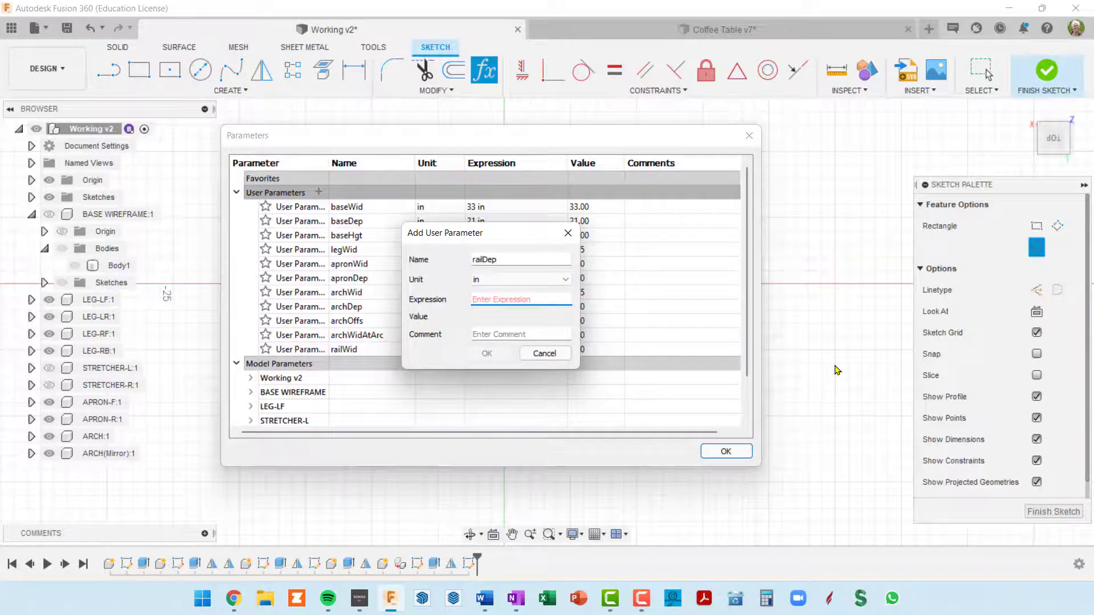
pyautogui.write('1')
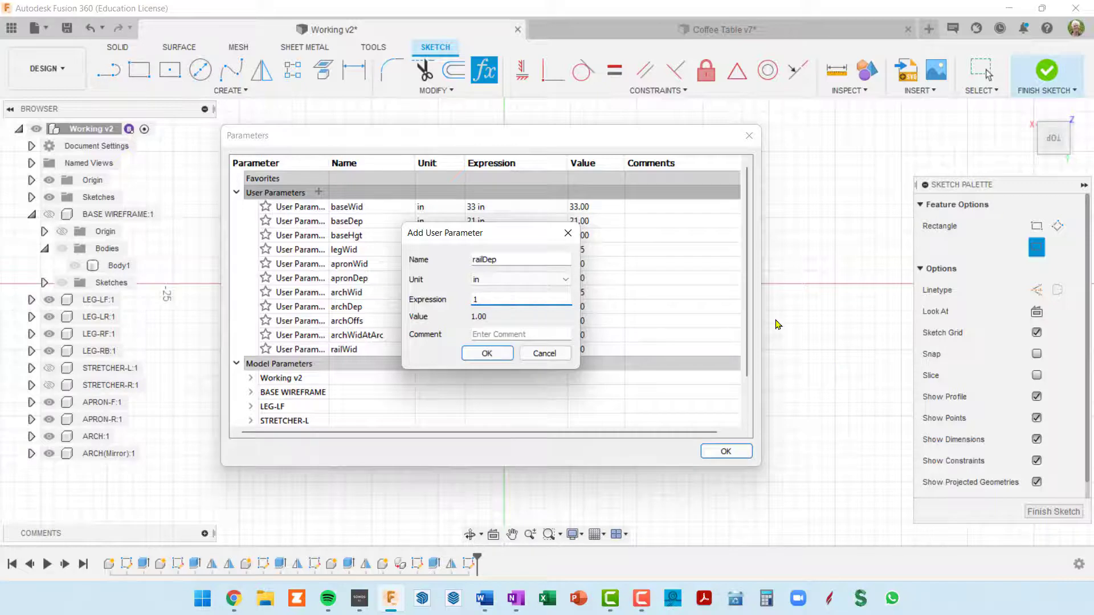
pyautogui.click(487, 354)
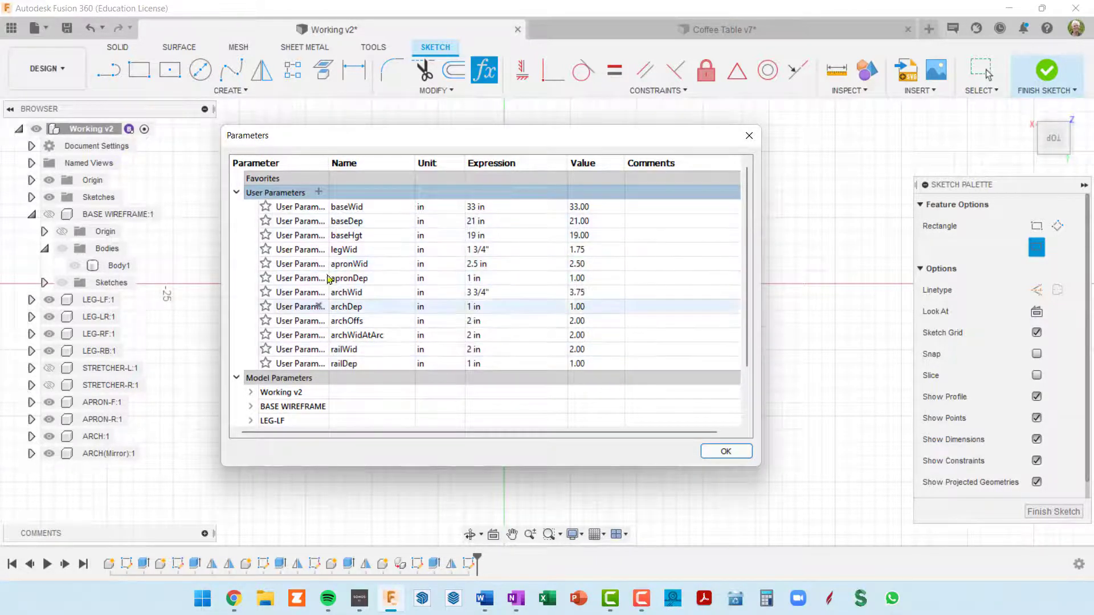
# Add a user parameter named railOH with the value 3/4 in
pyautogui.click(318, 192)
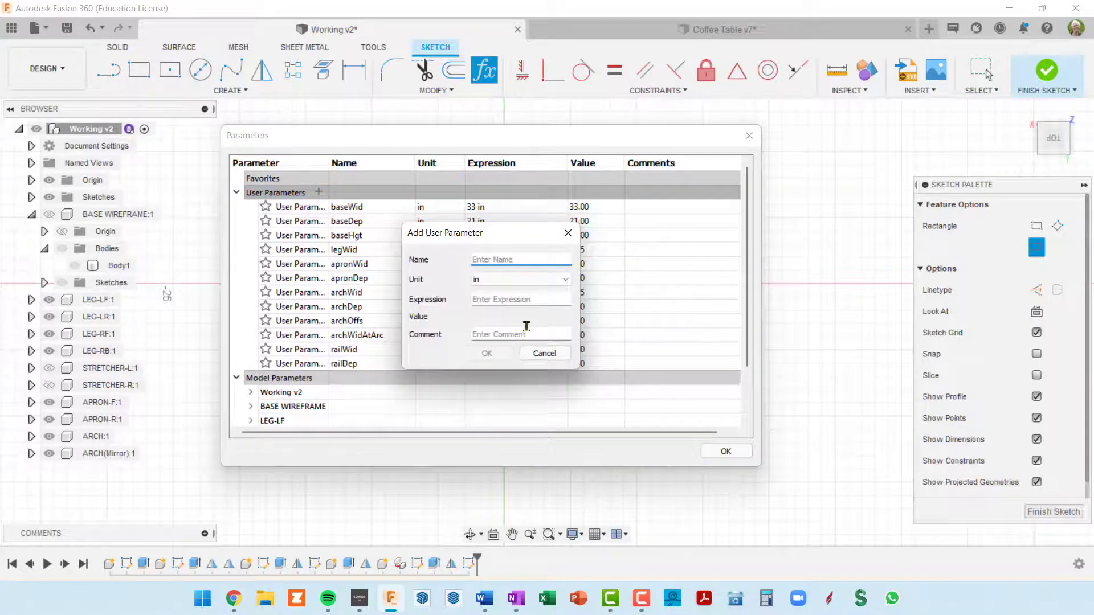
pyautogui.write('r')
pyautogui.press('Tab')
pyautogui.press('Tab')
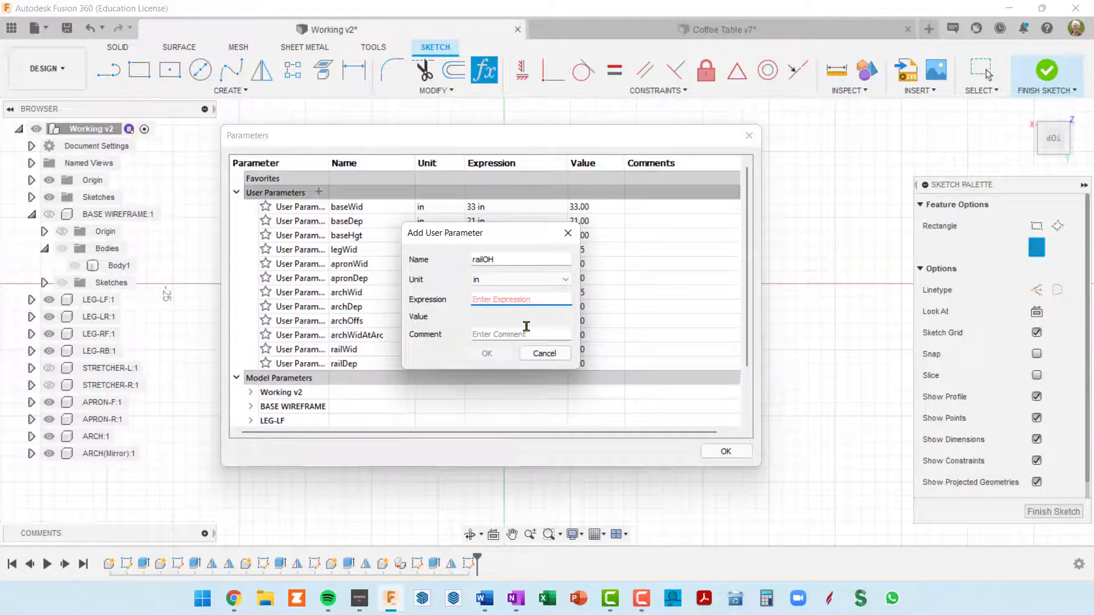
pyautogui.write('3/4')
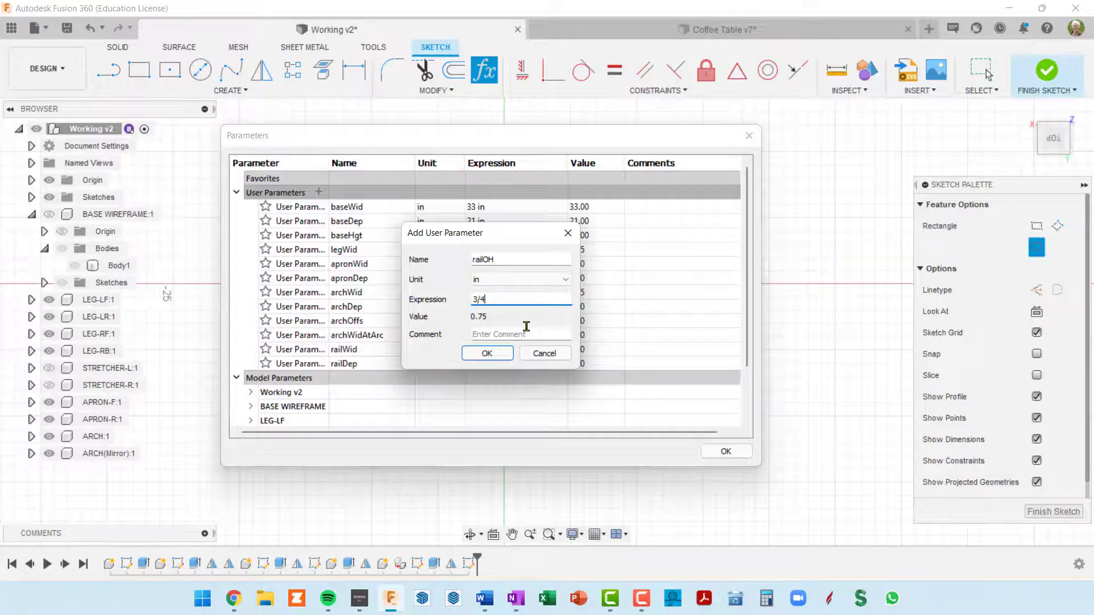
pyautogui.click(487, 354)
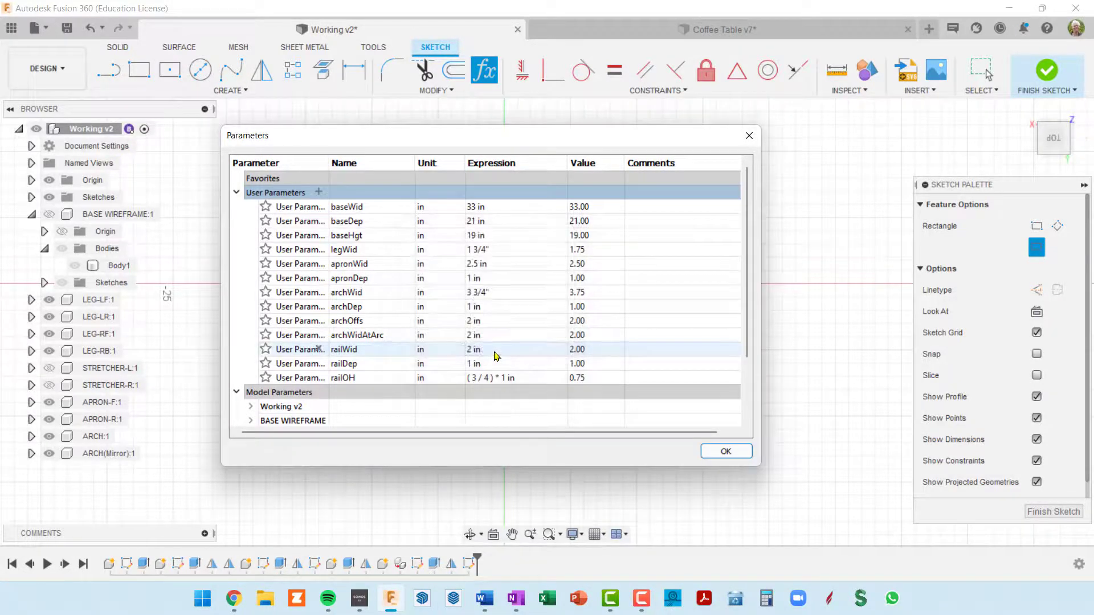
# Add a user parameter named numRail with No Units and the value 3
pyautogui.click(319, 192)
pyautogui.write('numRail')
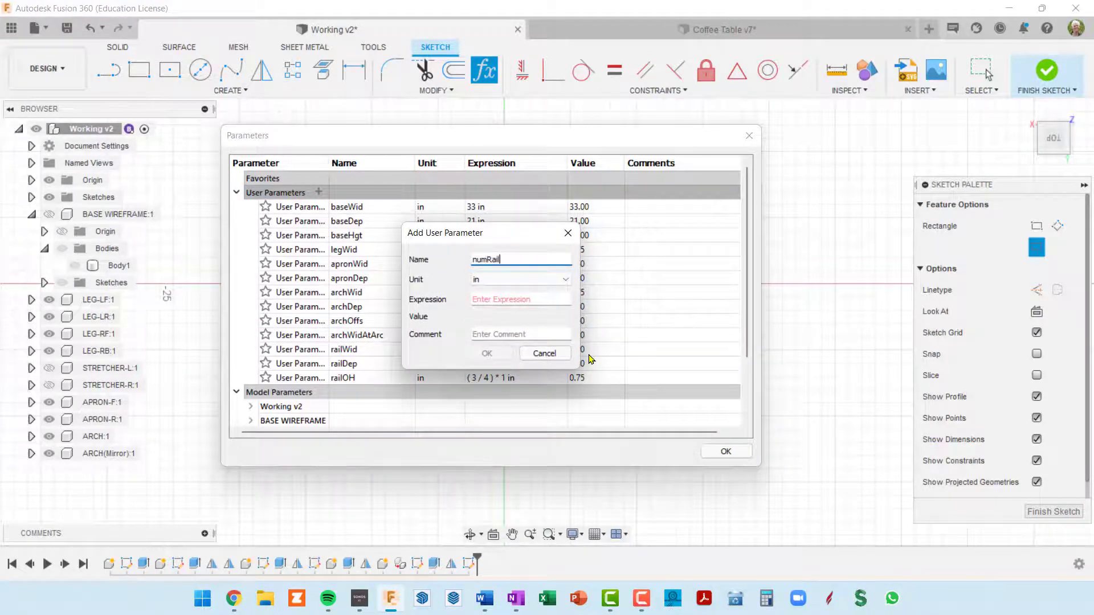
pyautogui.press('Tab')
pyautogui.press('Tab')
pyautogui.write('3')
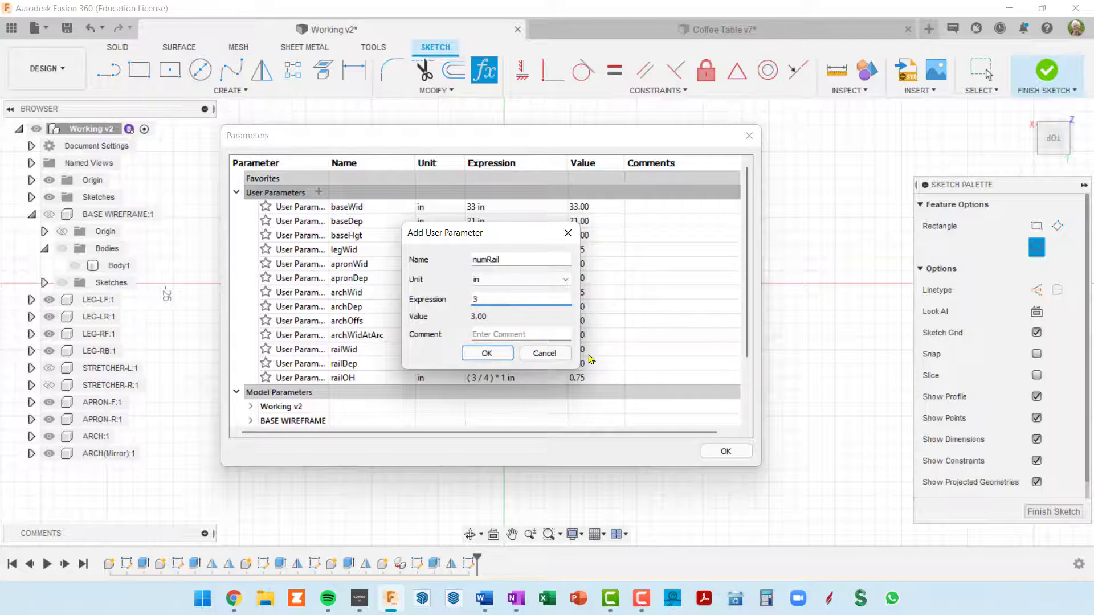
pyautogui.click(564, 279)
pyautogui.click(521, 292)
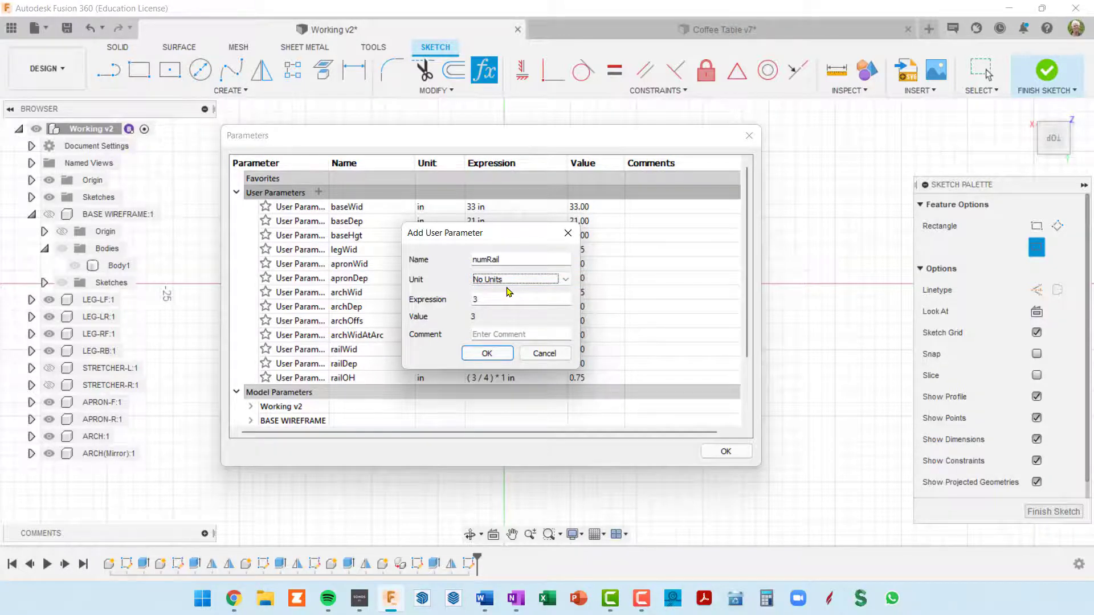
pyautogui.click(487, 354)
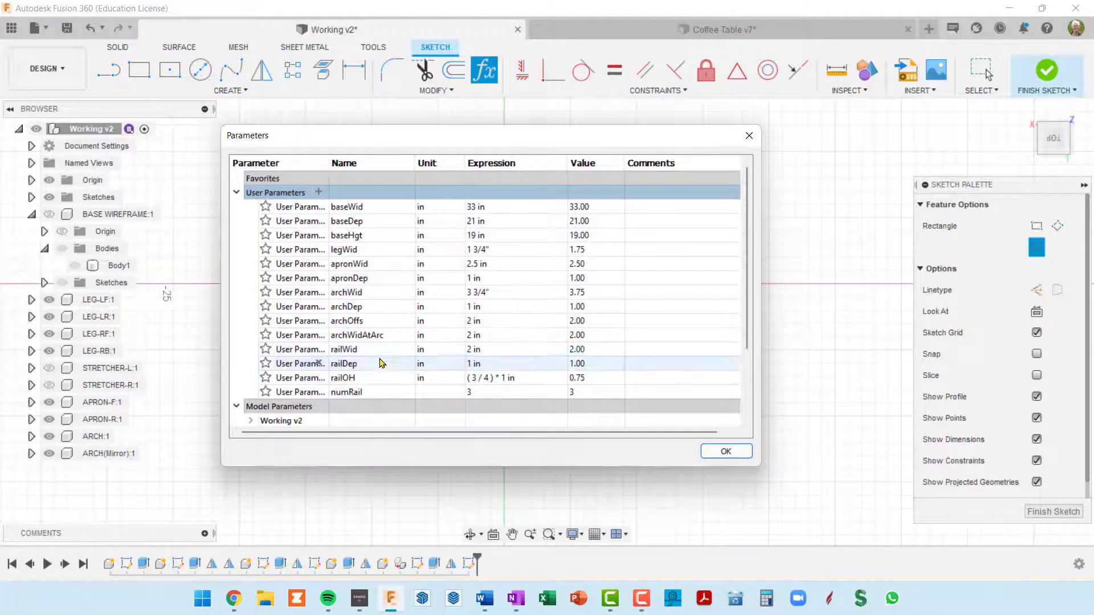
# Rename the numRail parameter to numRails and accept the parameter list
pyautogui.doubleClick(353, 393)
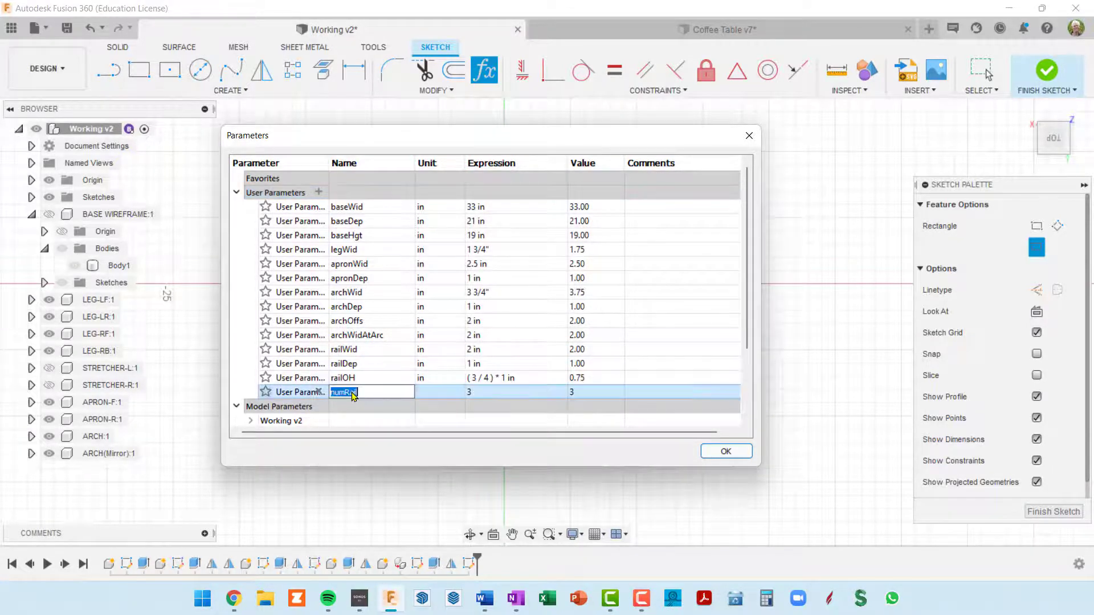
pyautogui.click(369, 393)
pyautogui.press('Return')
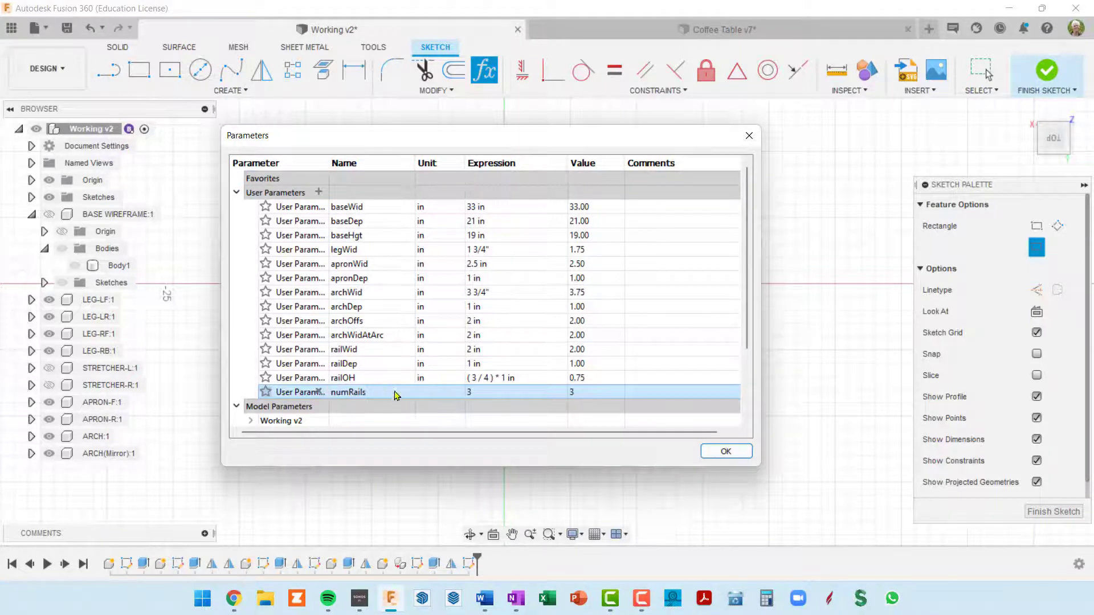
pyautogui.click(726, 452)
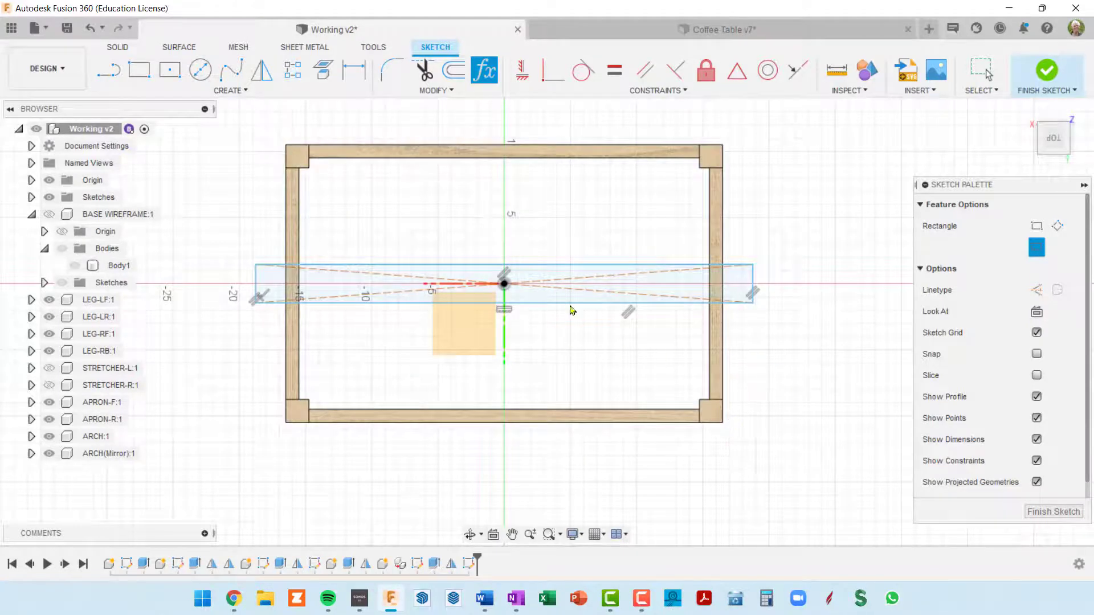
# Dimension the short end of the rail rectangle with the railDep parameter
pyautogui.press('Escape')
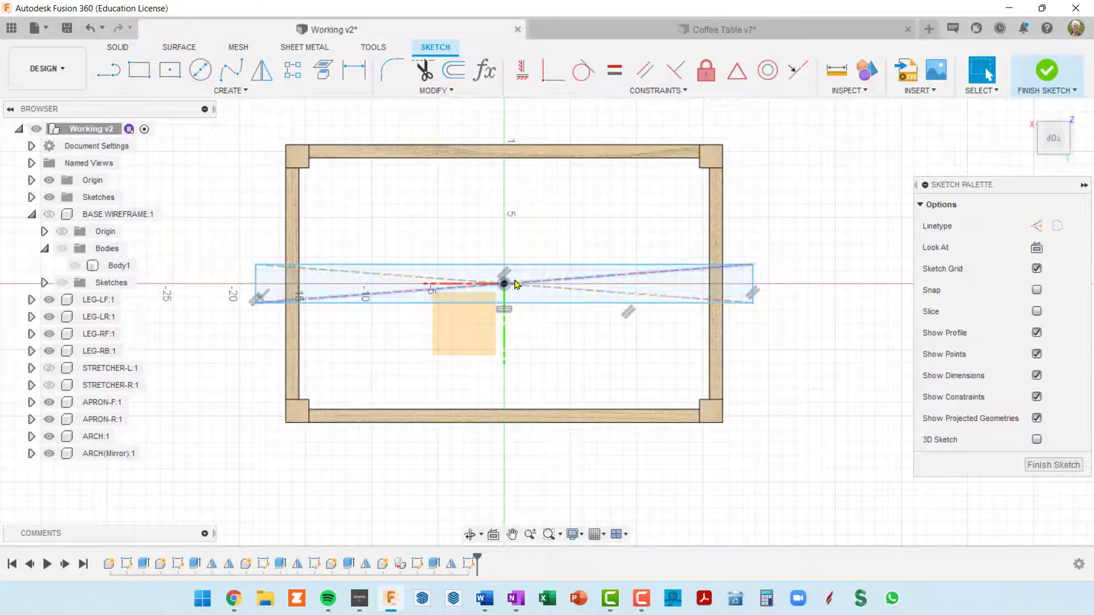
pyautogui.press('d')
pyautogui.click(753, 289)
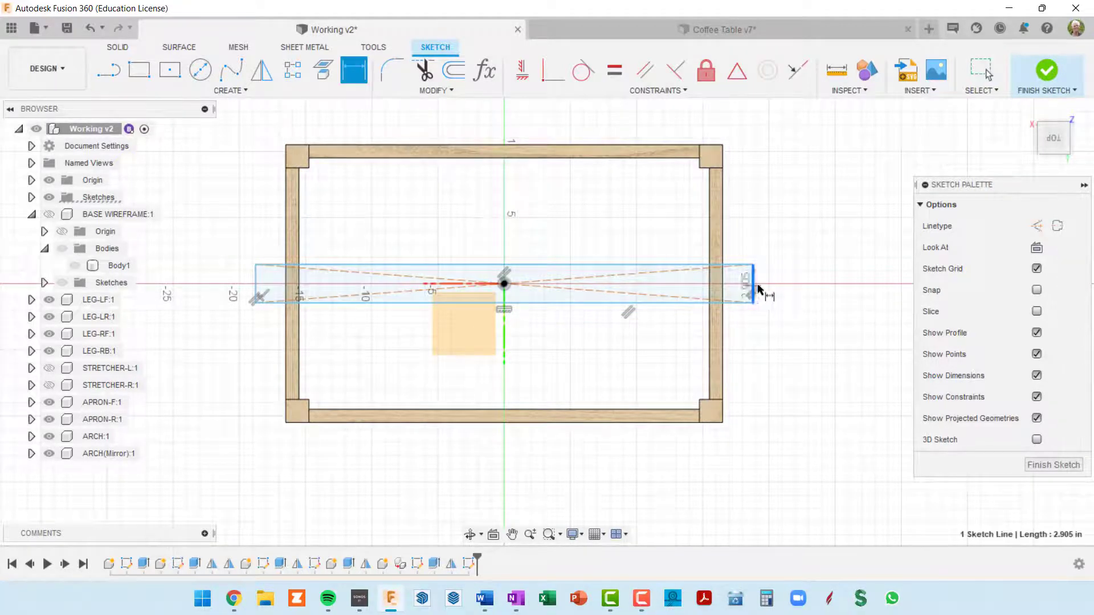
pyautogui.click(804, 285)
pyautogui.write('rail')
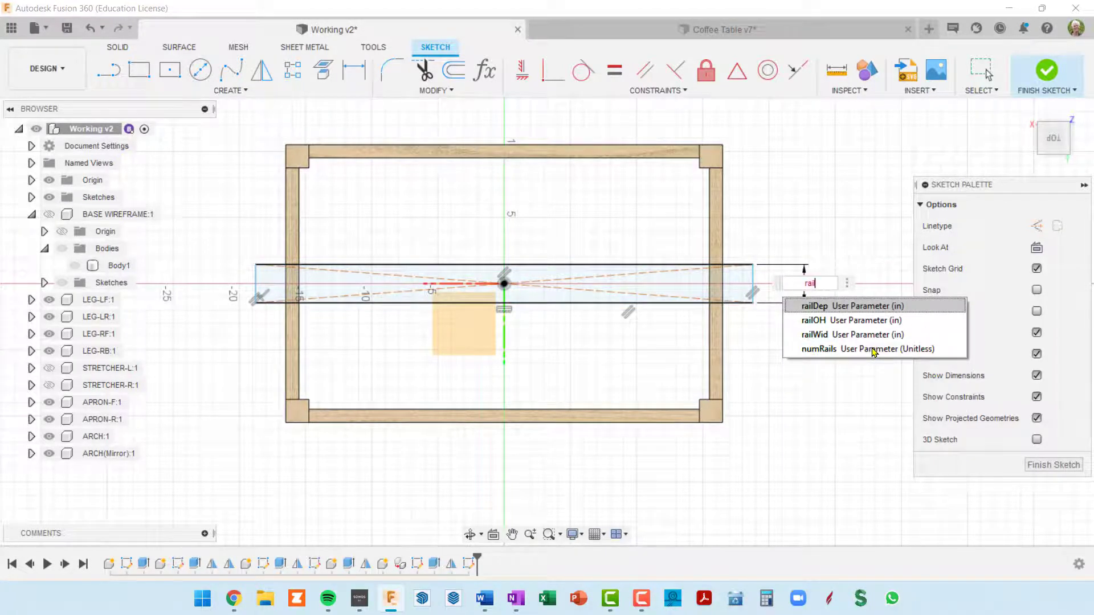
pyautogui.click(845, 307)
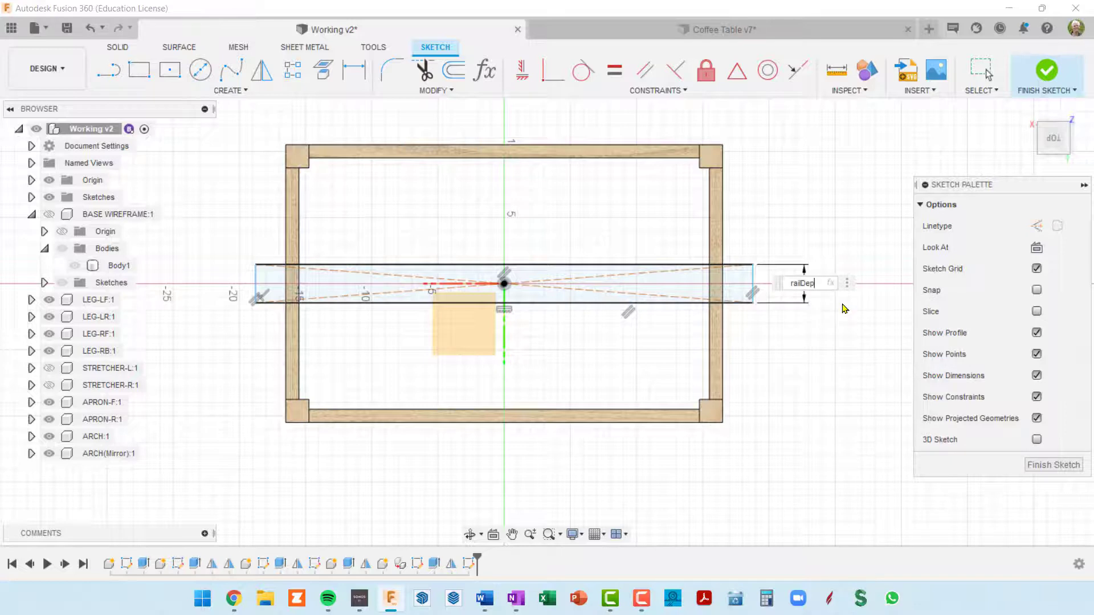
pyautogui.press('Return')
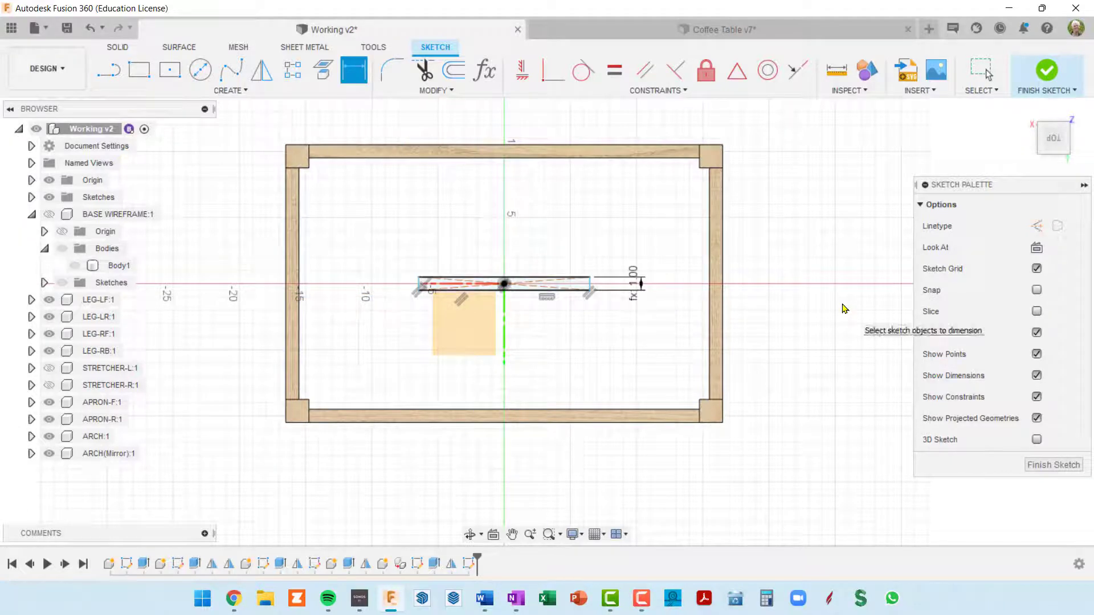
# Dimension the long side of the rail rectangle with the expression baseWid+2*railOH
pyautogui.scroll(3, 547, 278)
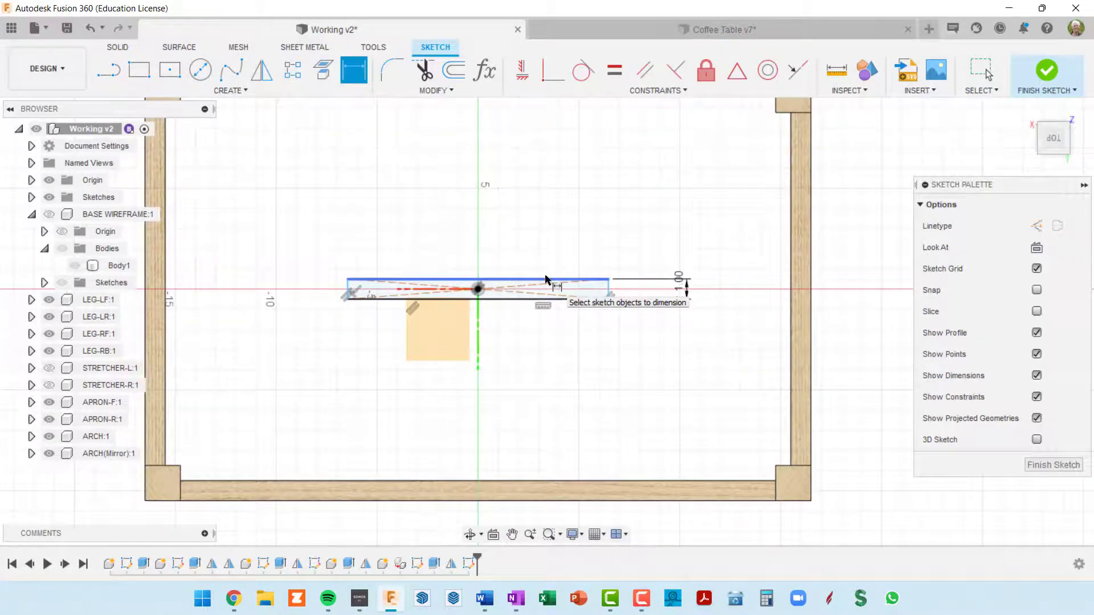
pyautogui.click(545, 279)
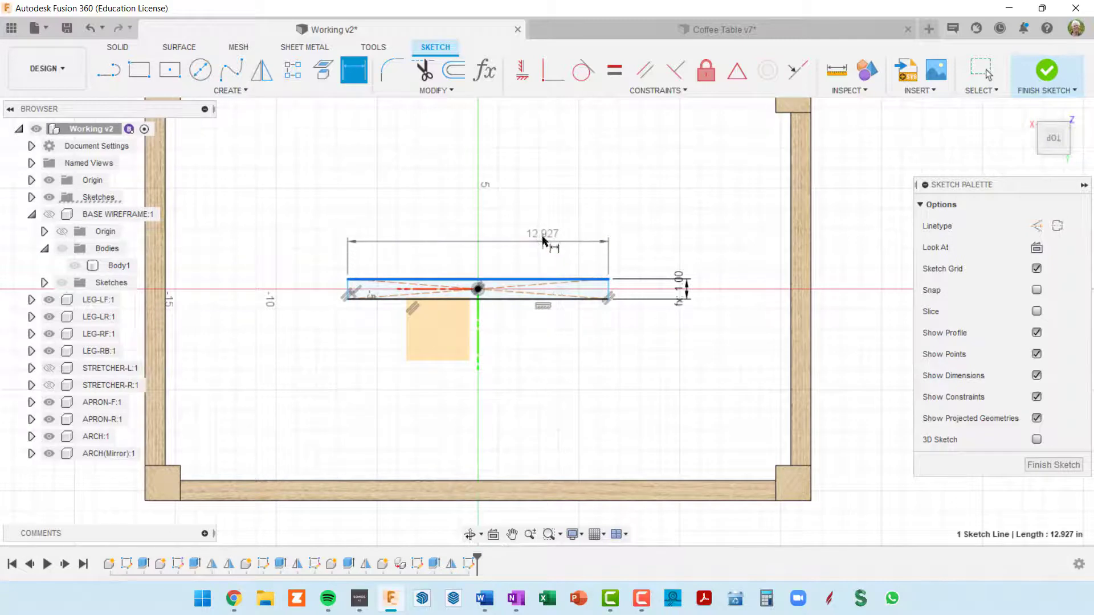
pyautogui.click(539, 219)
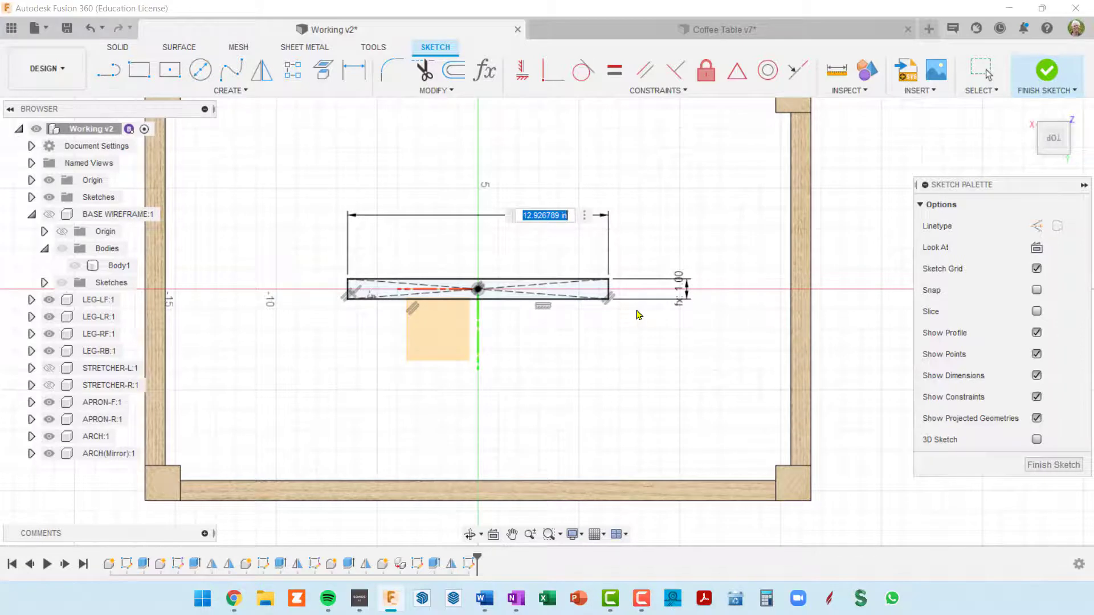
pyautogui.write('base')
pyautogui.write('Wid')
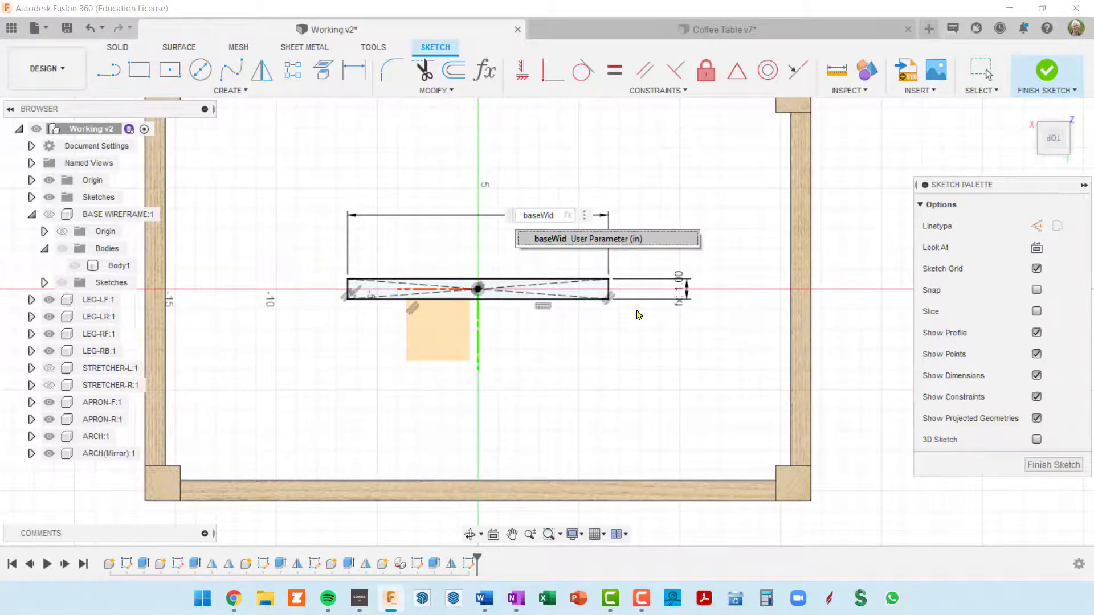
pyautogui.write('+')
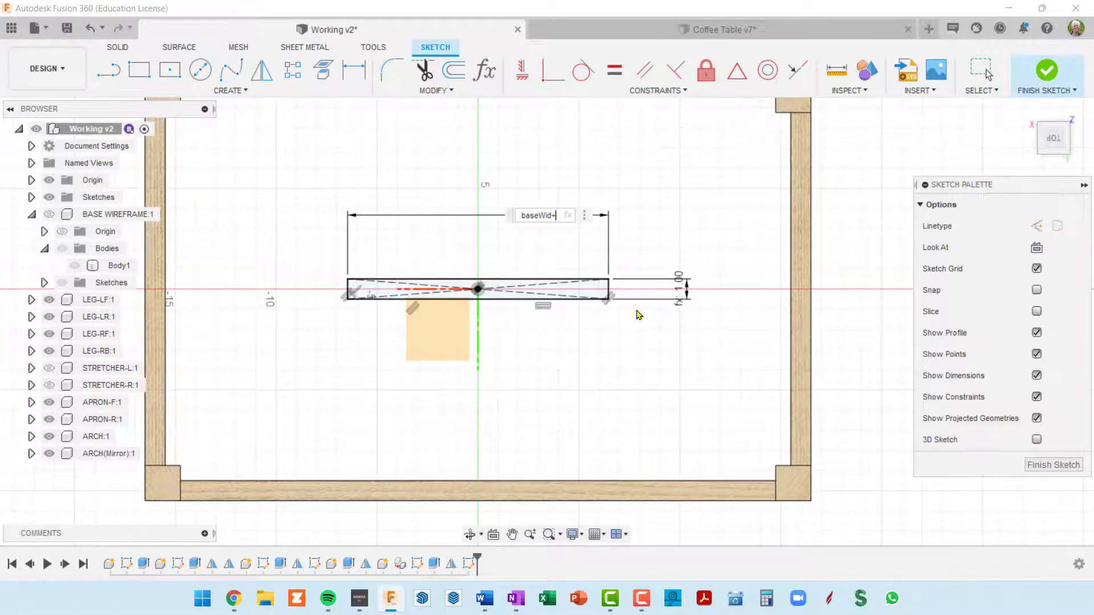
pyautogui.write('2"')
pyautogui.write('rail')
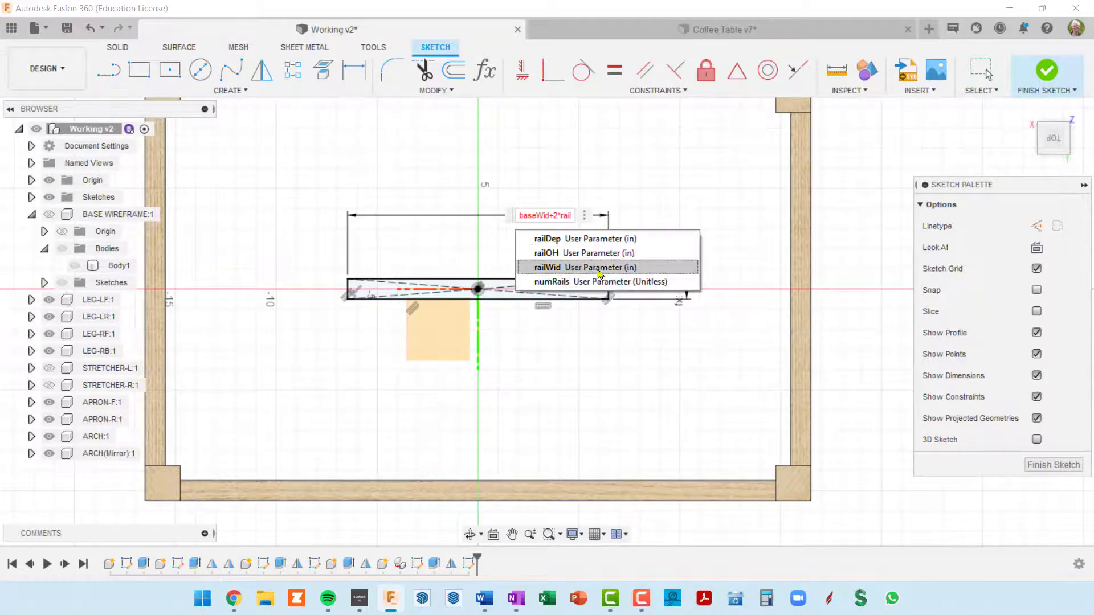
pyautogui.click(592, 253)
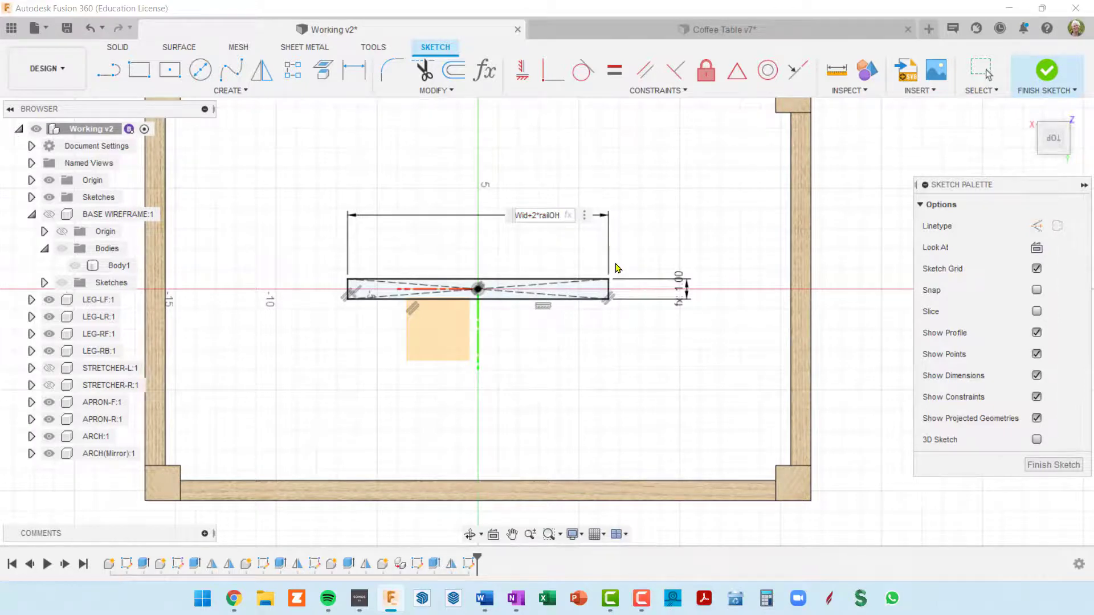
pyautogui.press('Return')
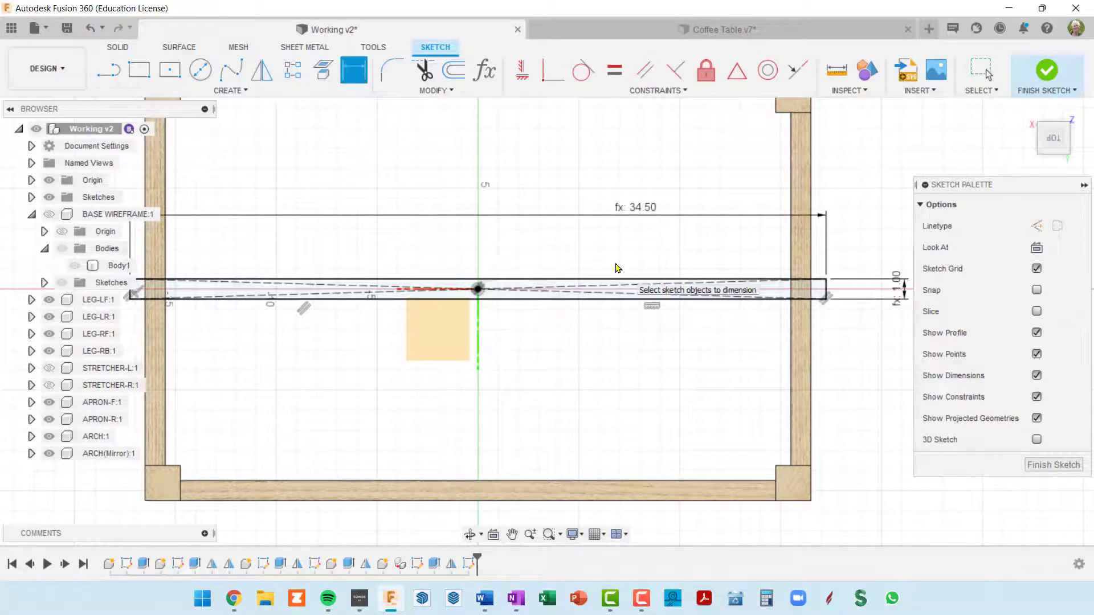
# Finish the rail rectangle sketch
pyautogui.scroll(-1, 627, 288)
pyautogui.scroll(-1, 635, 346)
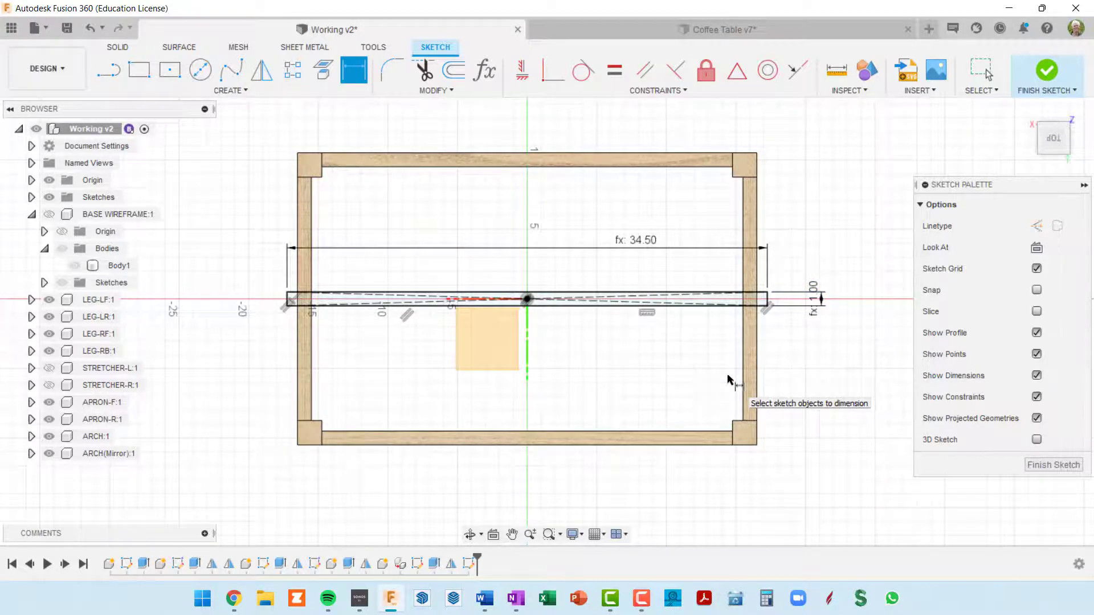
pyautogui.scroll(4, 527, 300)
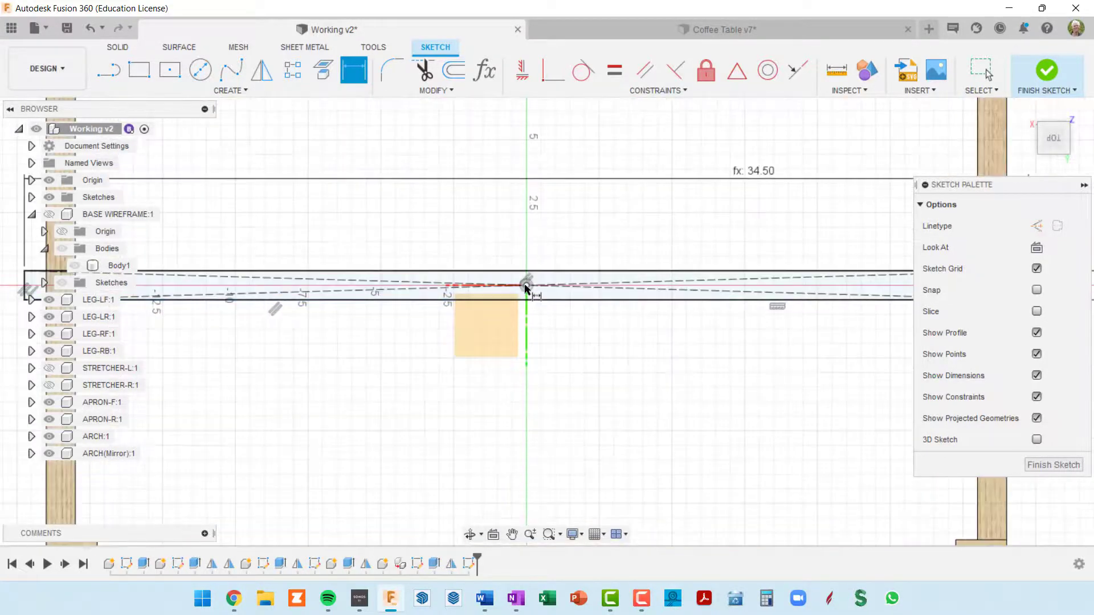
pyautogui.scroll(-4, 526, 289)
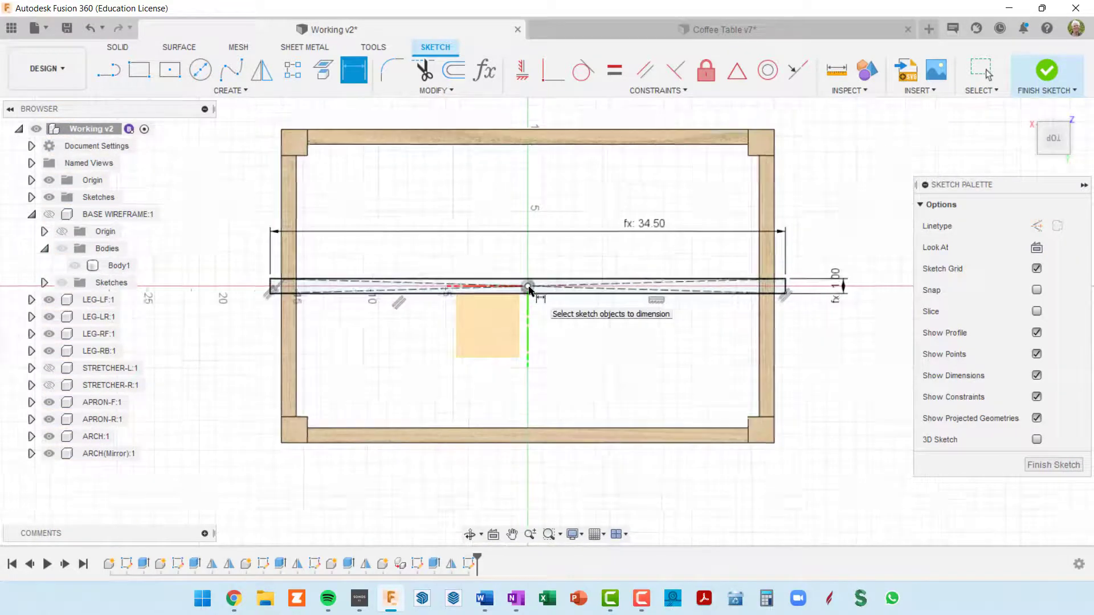
pyautogui.scroll(-1, 529, 288)
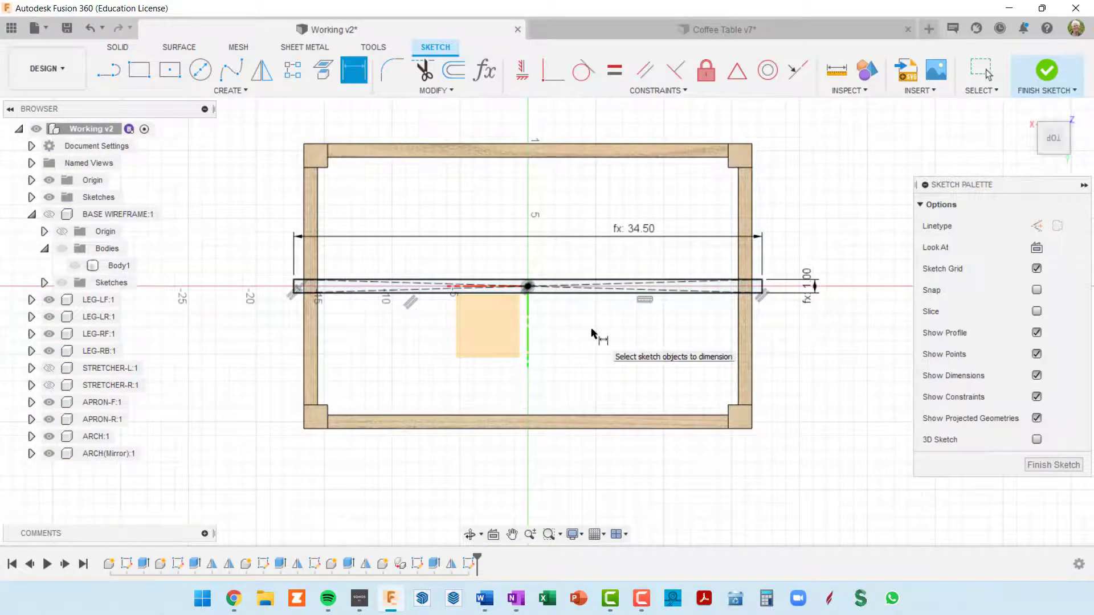
pyautogui.click(1053, 464)
# Extrude the rail profile upward by the railWid parameter as a new component
pyautogui.scroll(3, 627, 352)
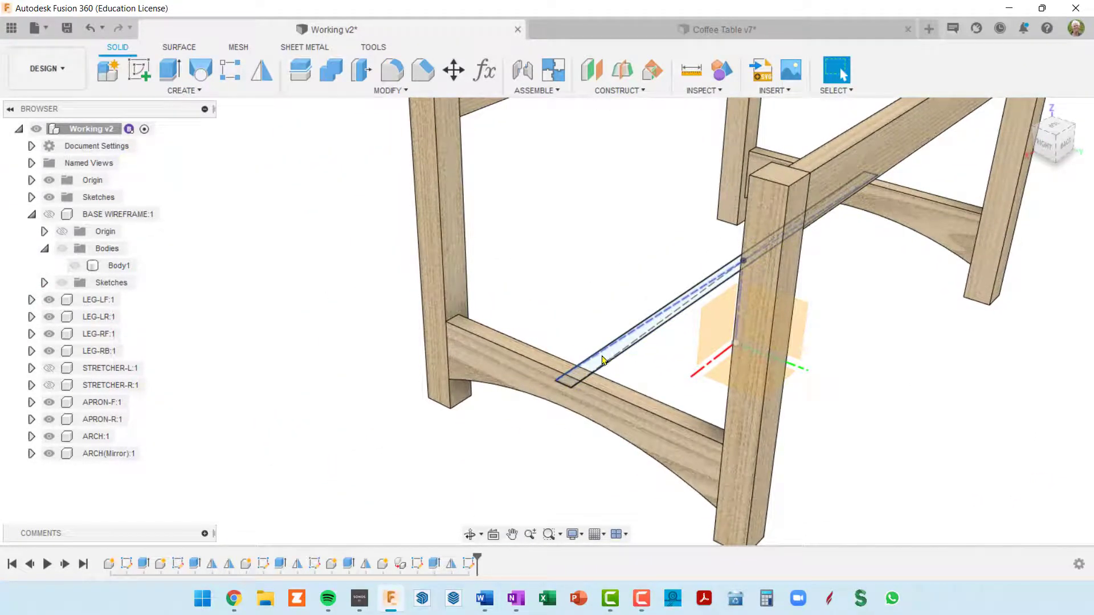
pyautogui.click(603, 363)
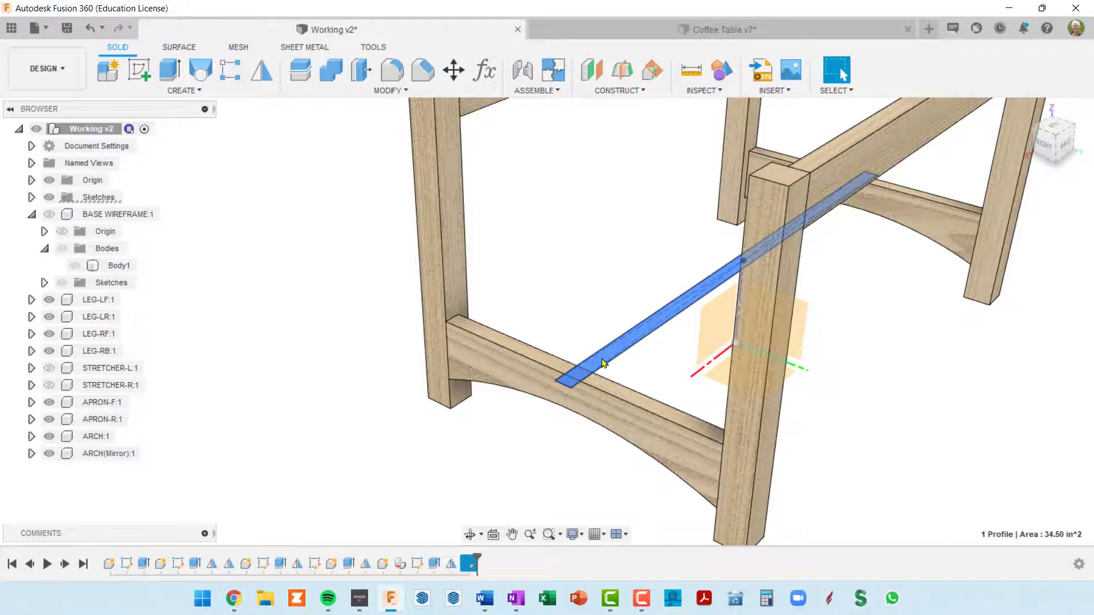
pyautogui.keyDown('shift'); pyautogui.moveTo(834, 312); pyautogui.dragTo(870, 324, button='middle'); pyautogui.keyUp('shift')
pyautogui.press('e')
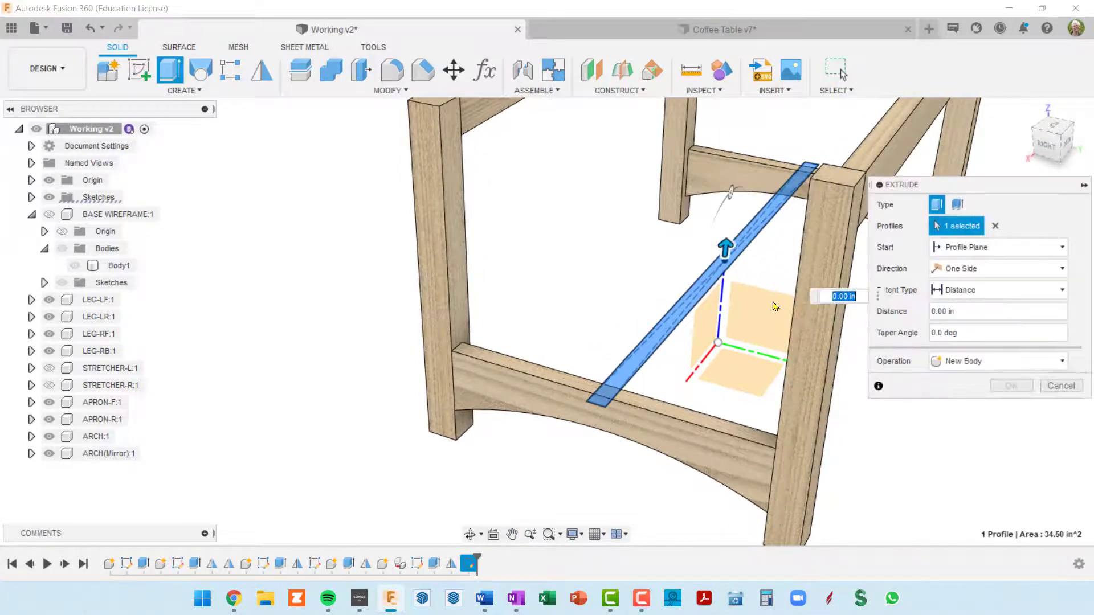
pyautogui.moveTo(726, 244); pyautogui.dragTo(732, 222)
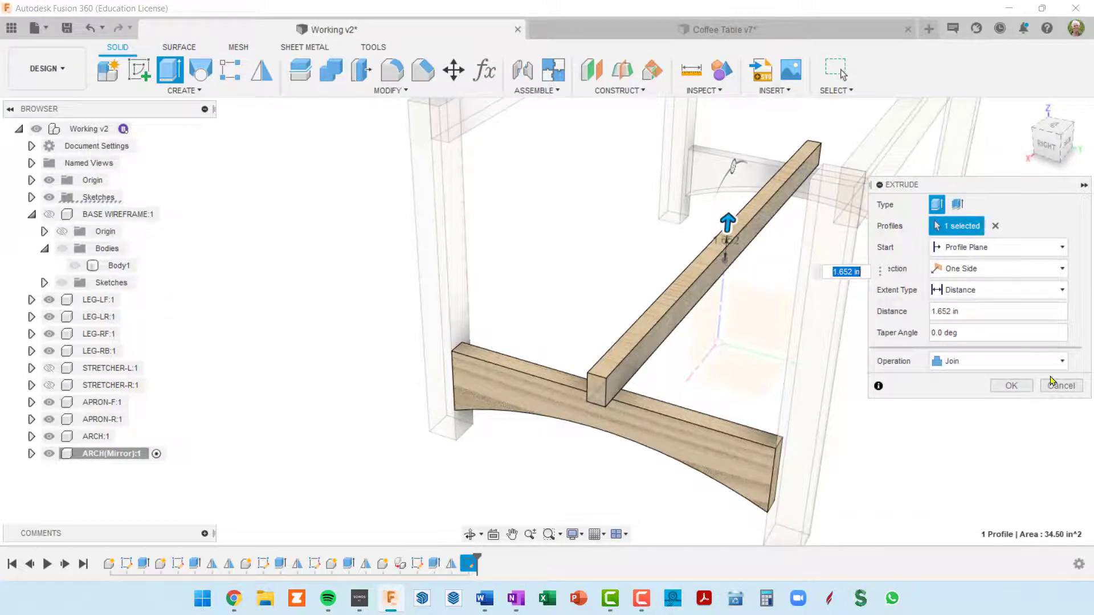
pyautogui.click(1061, 361)
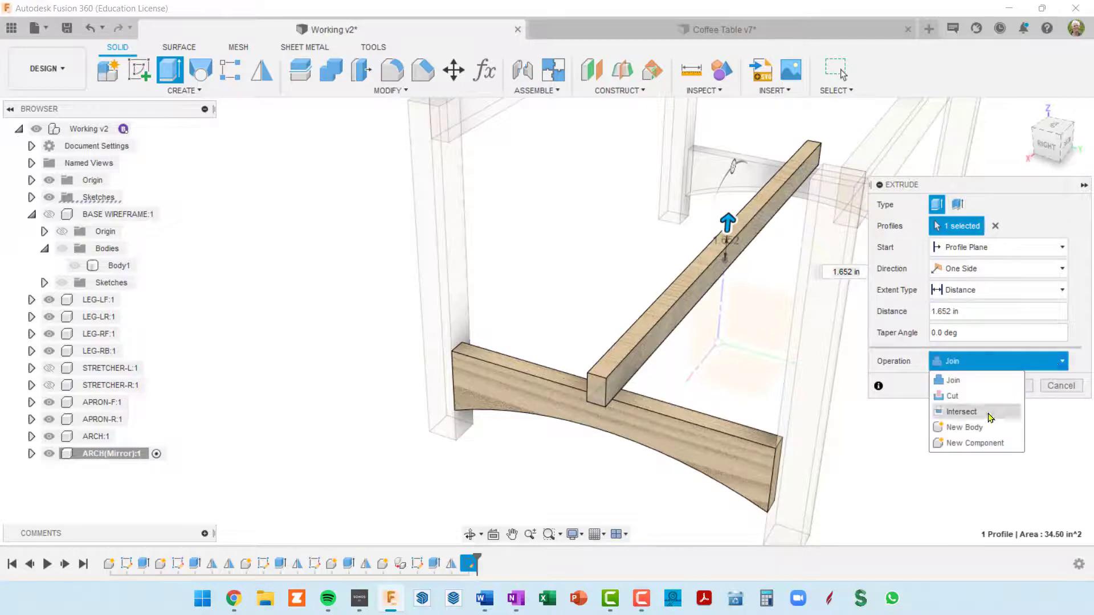
pyautogui.click(973, 443)
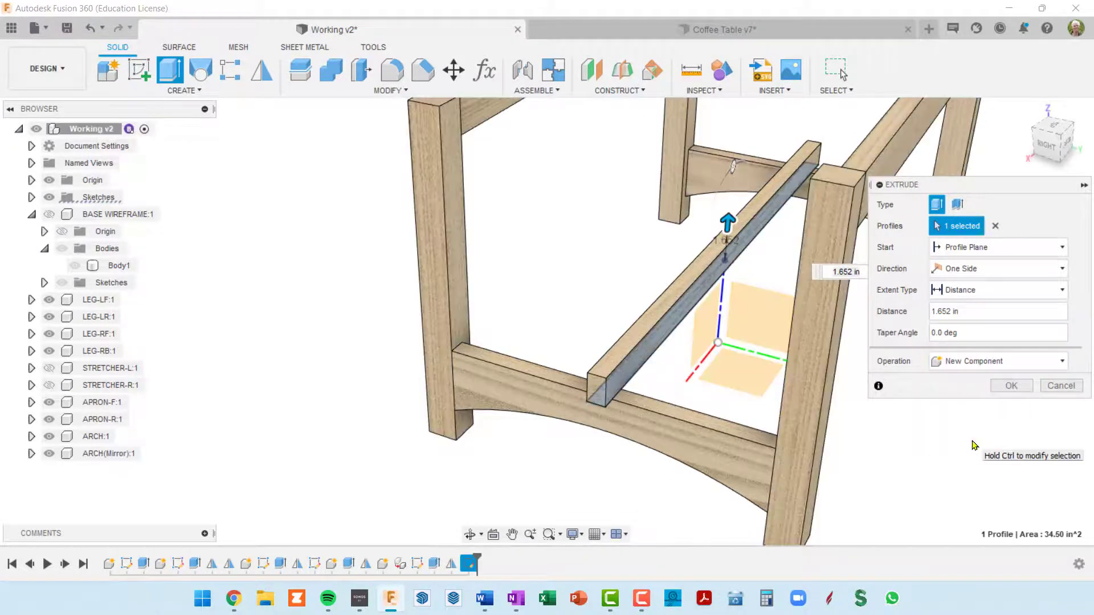
pyautogui.moveTo(736, 372); pyautogui.dragTo(722, 374, button='middle')
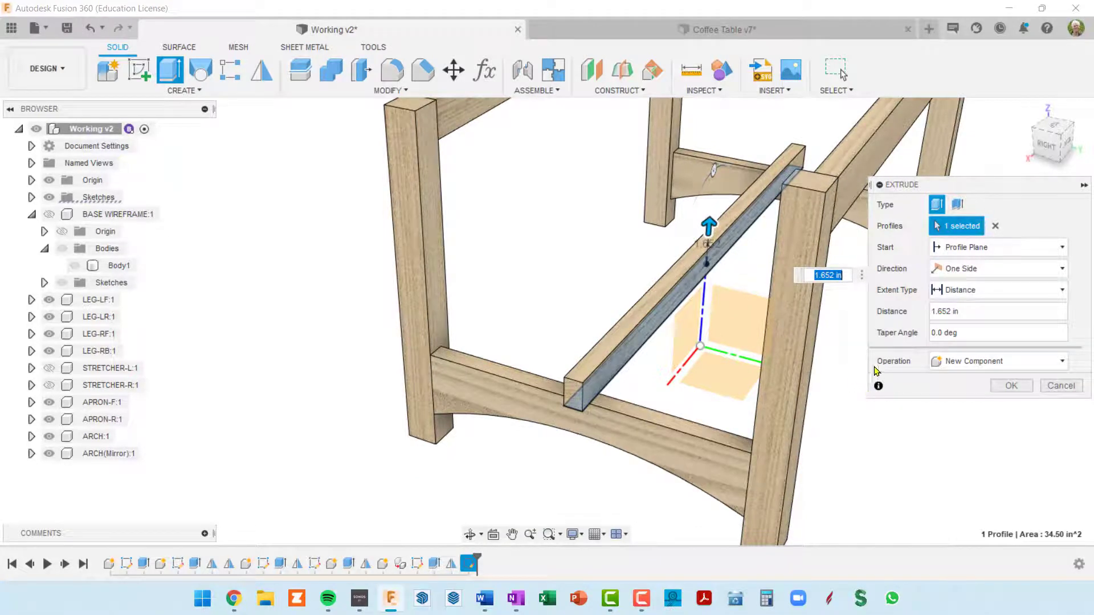
pyautogui.click(980, 315)
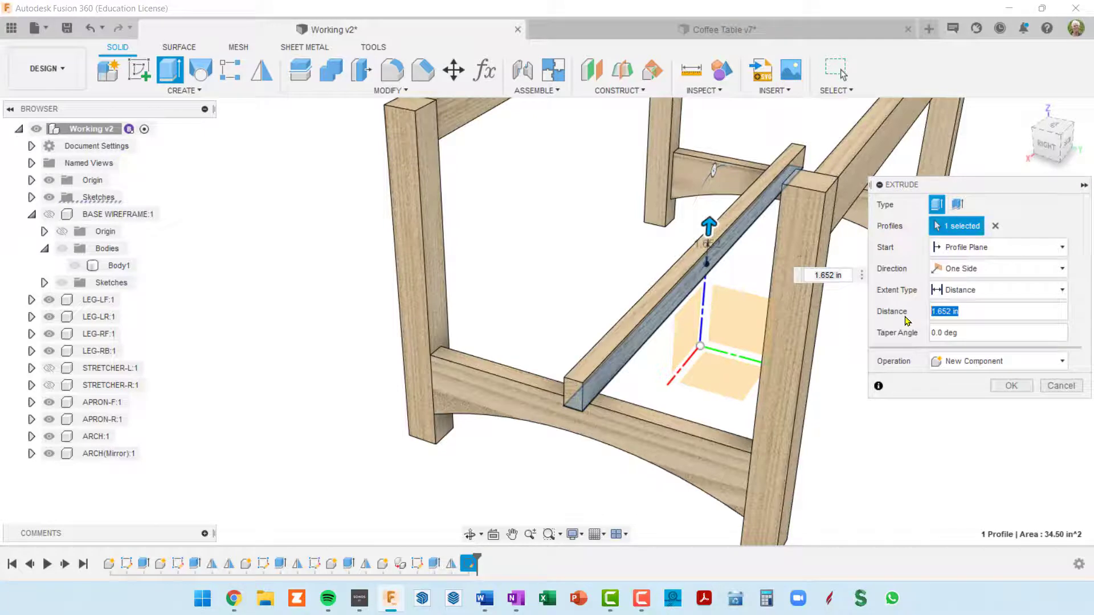
pyautogui.write('ra')
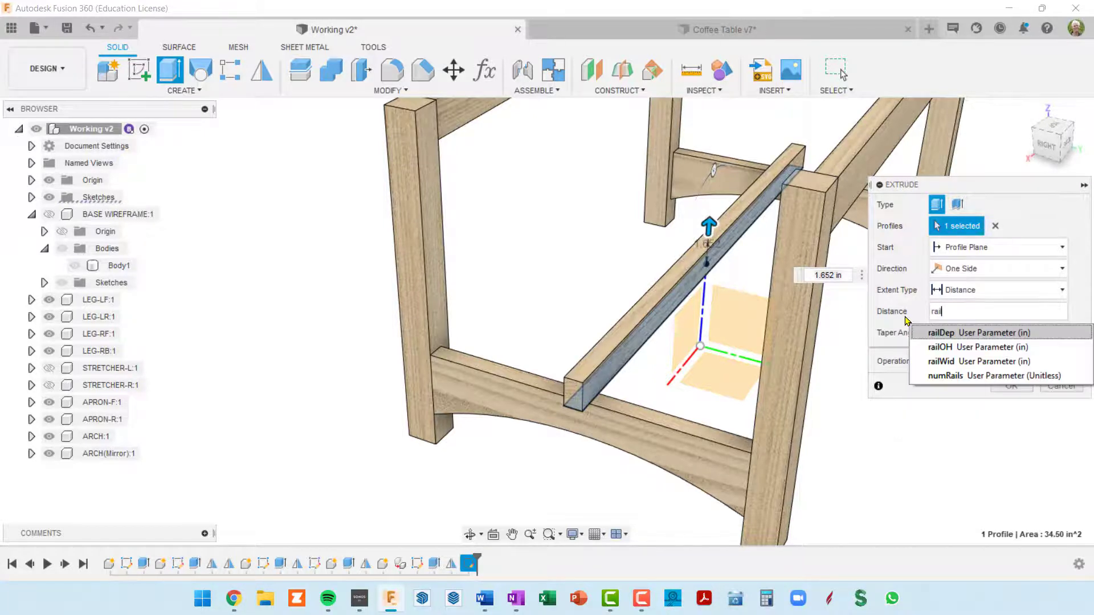
pyautogui.write('il')
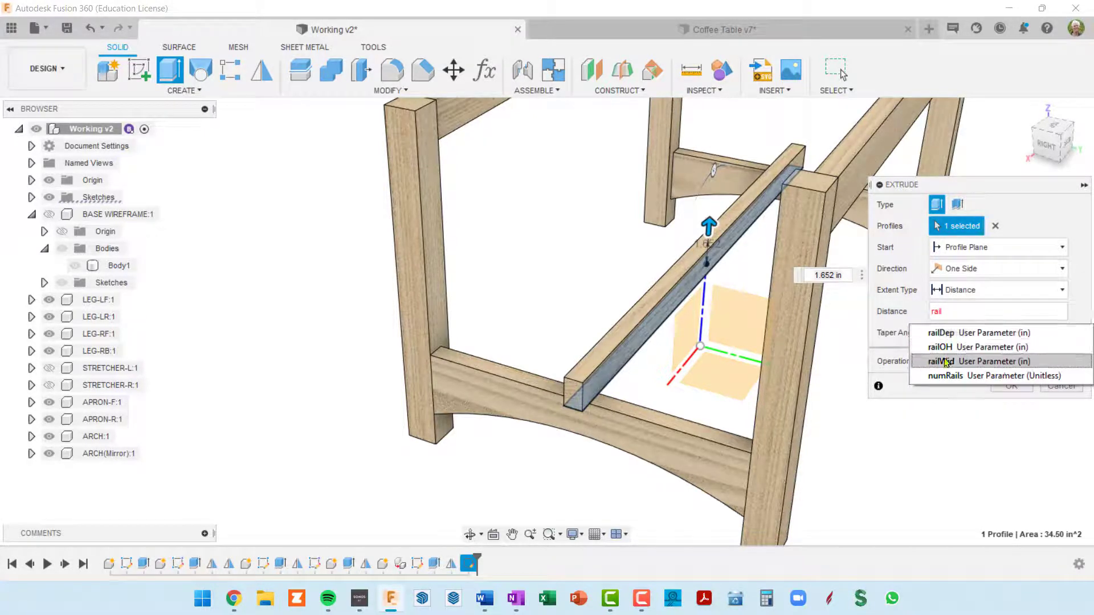
pyautogui.click(963, 361)
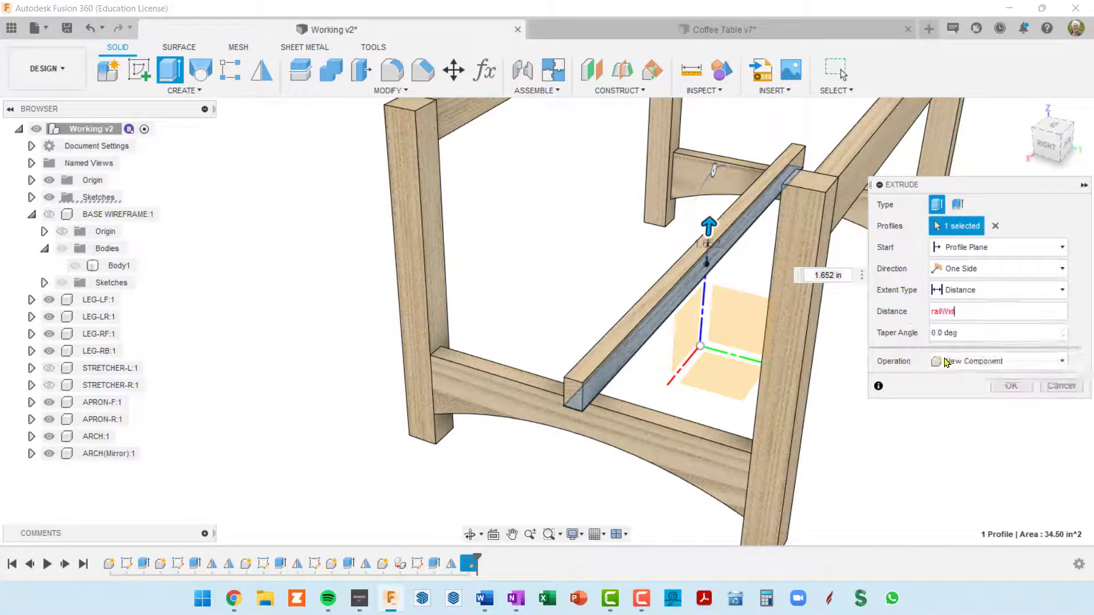
pyautogui.click(1011, 387)
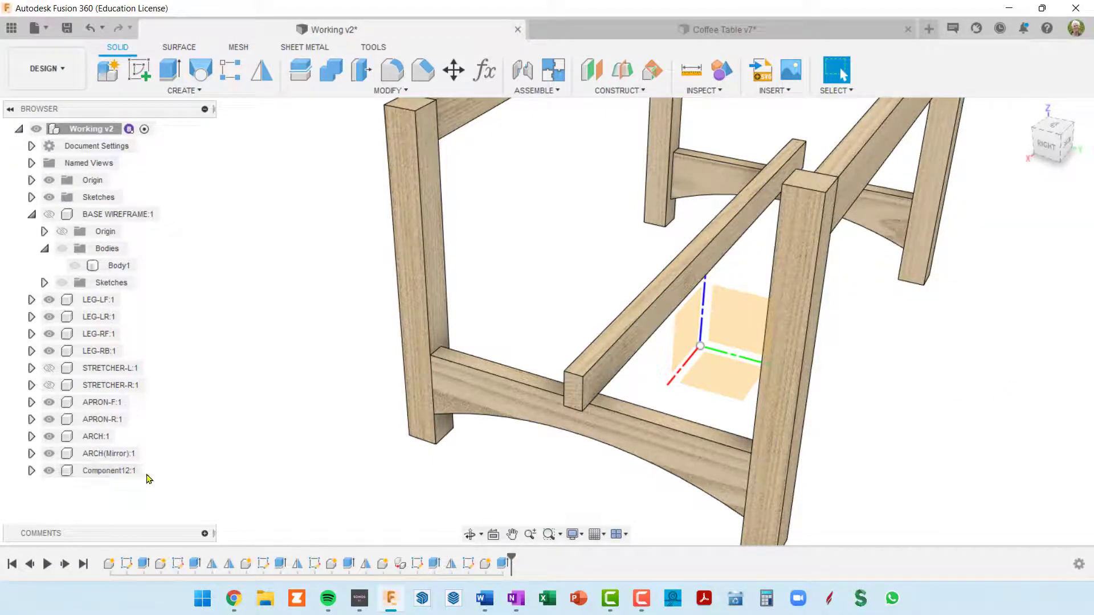
# Rename the newly extruded rail component as RAIL
pyautogui.click(104, 473)
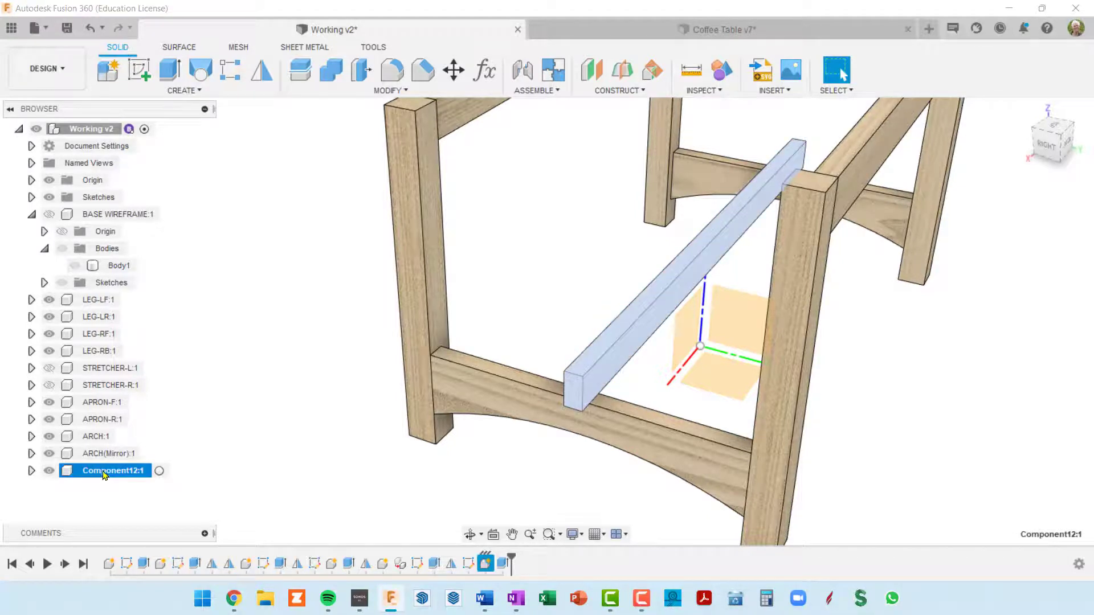
pyautogui.click(104, 475)
pyautogui.write('RAIL')
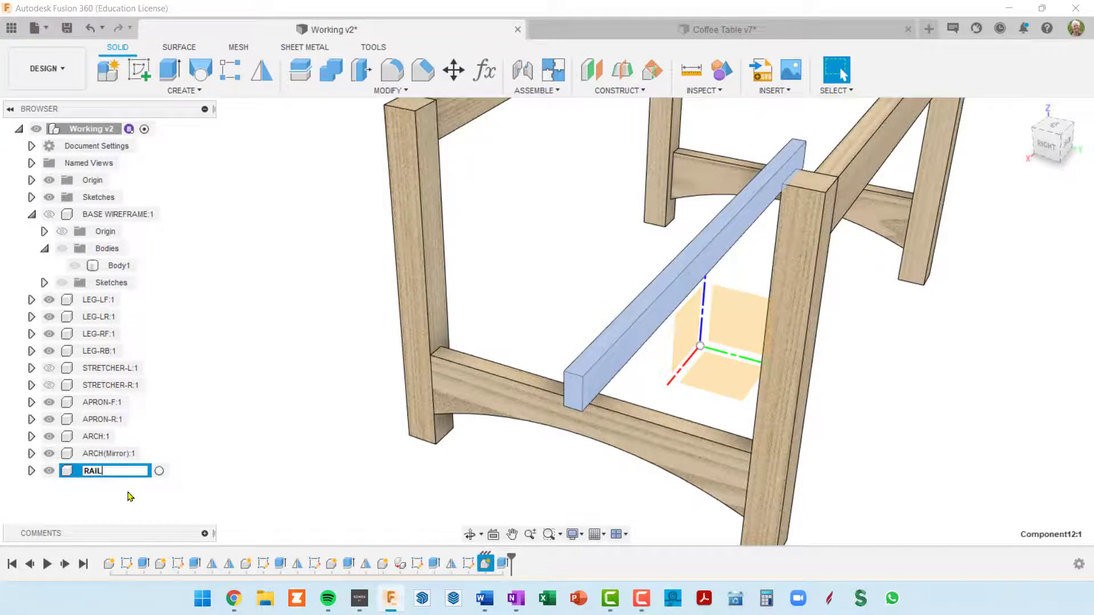
pyautogui.press('Return')
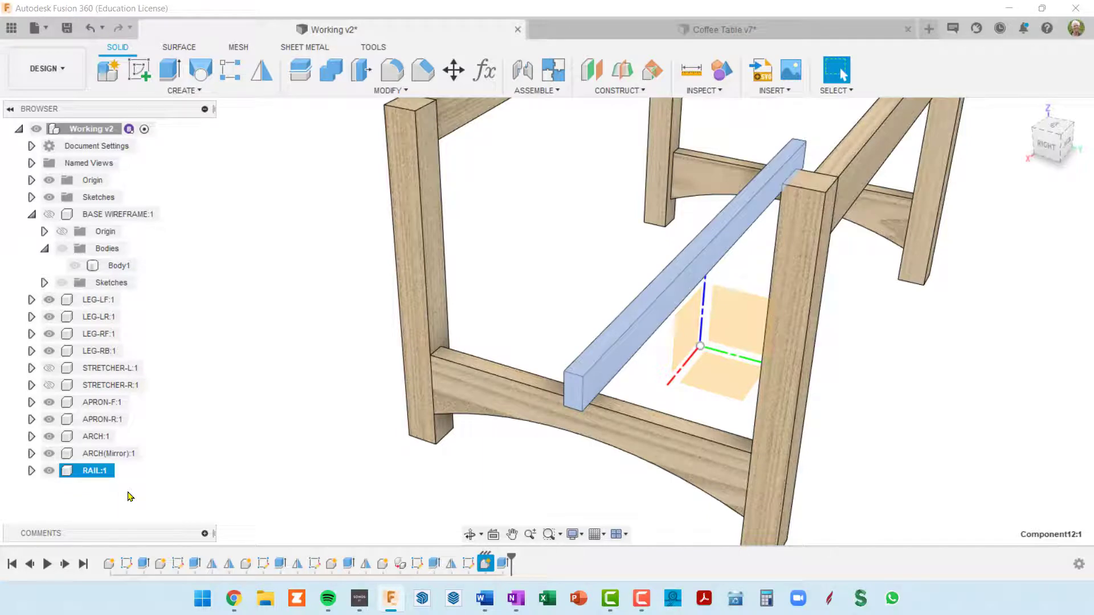
# Expand the top-level Sketches folder to list its sketches
pyautogui.scroll(-3, 166, 467)
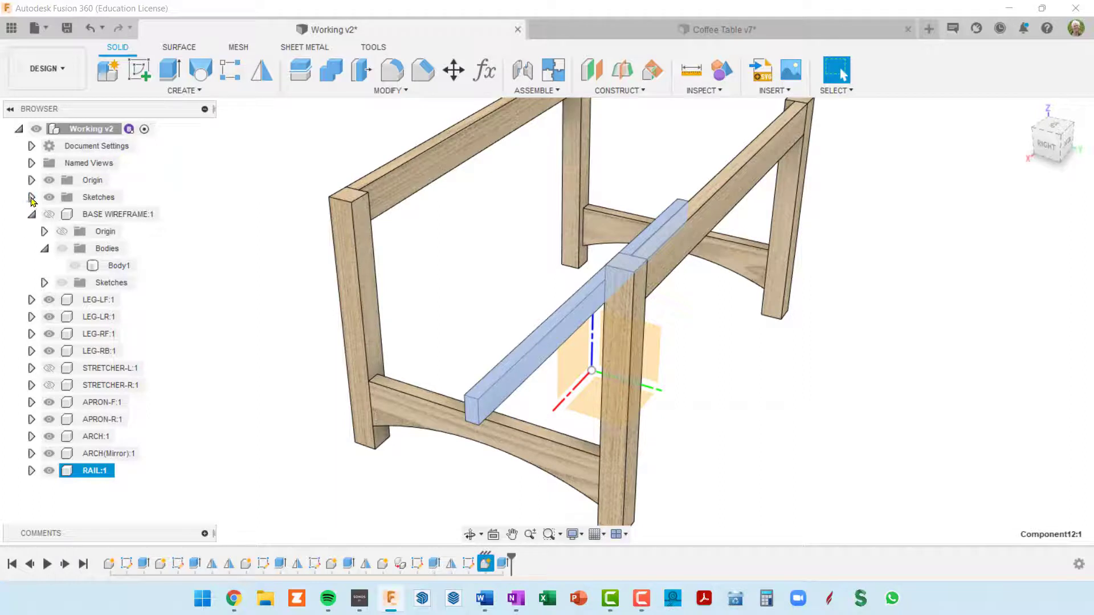
pyautogui.click(32, 198)
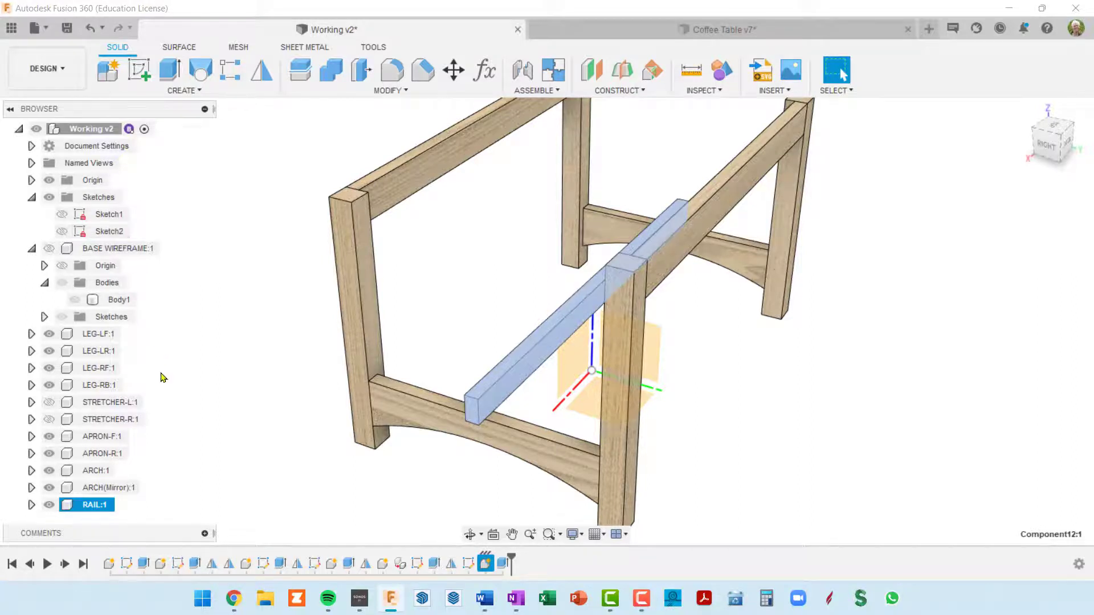
# Try to move Sketch2 from the top-level Sketches folder into the RAIL component and review the warning details
pyautogui.click(108, 232)
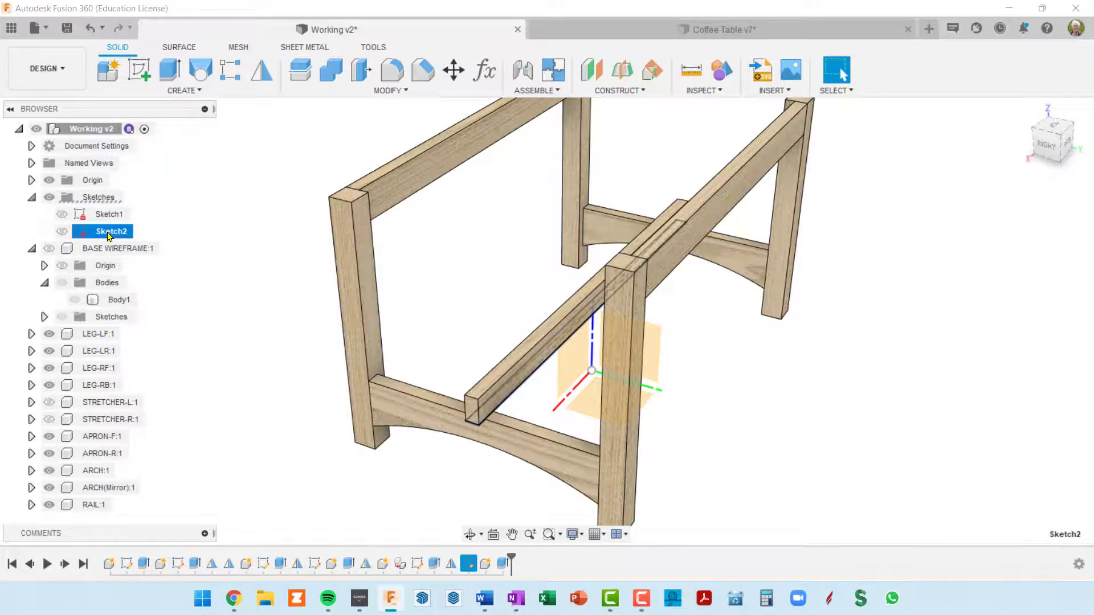
pyautogui.moveTo(108, 235); pyautogui.dragTo(97, 509)
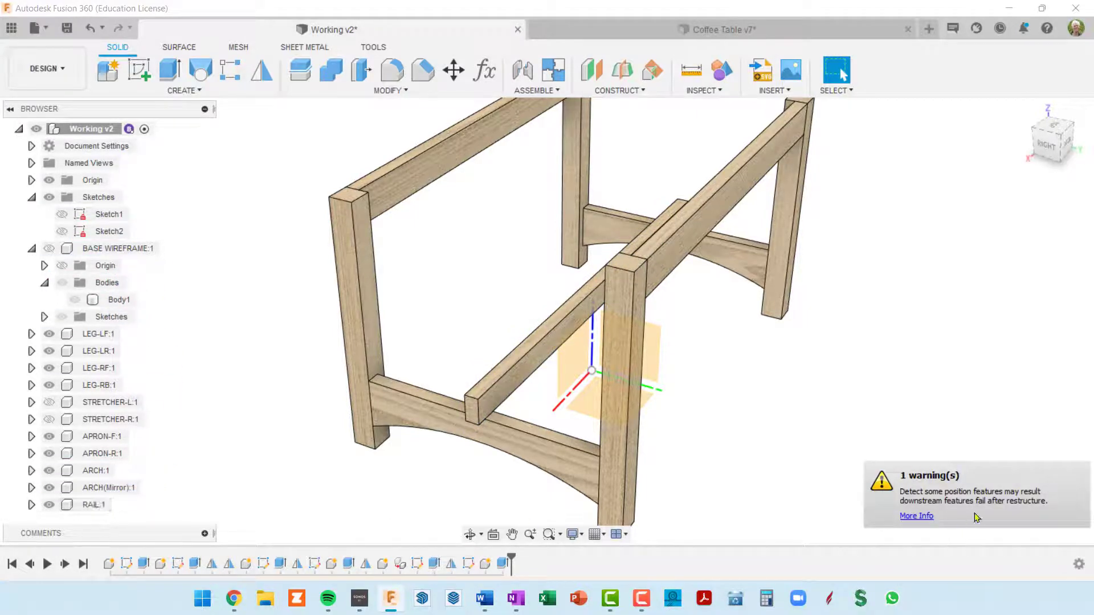
pyautogui.click(921, 518)
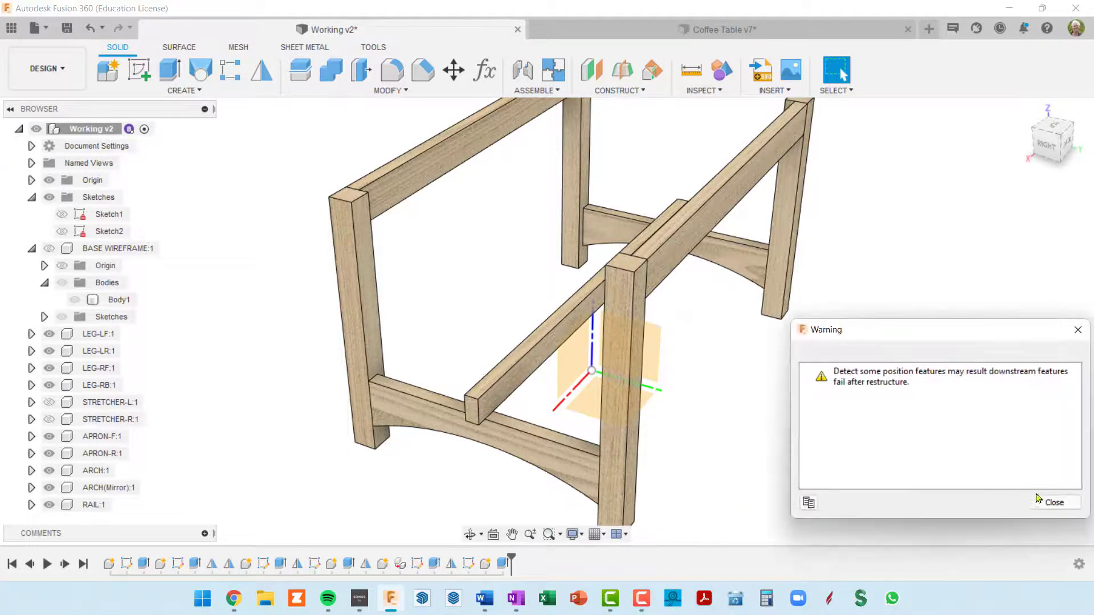
pyautogui.click(1053, 503)
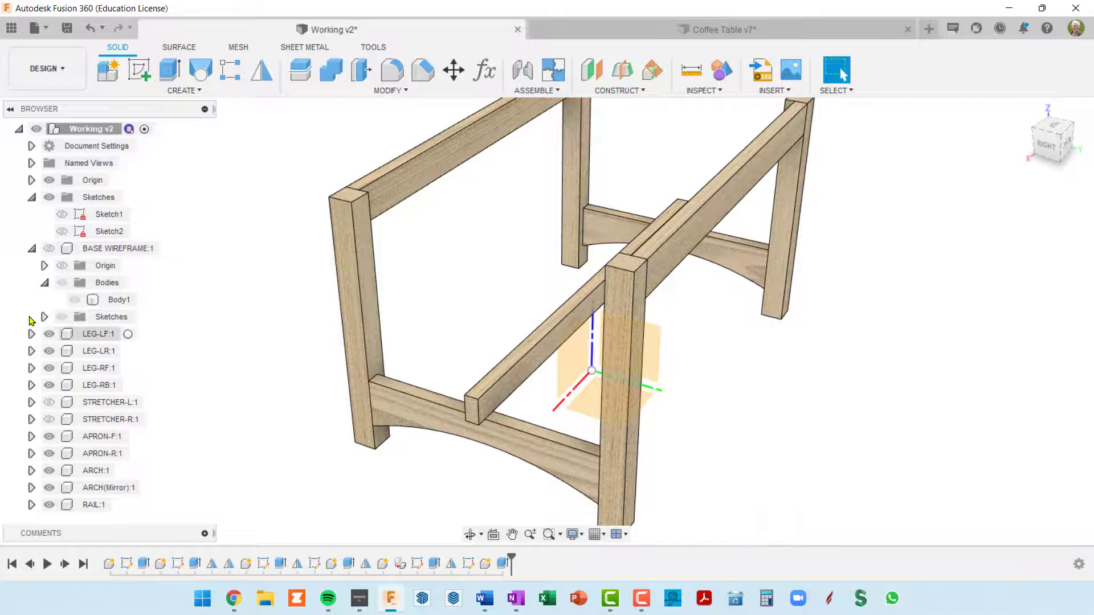
# Expand the RAIL component and try again to move Sketch2 into it
pyautogui.click(107, 214)
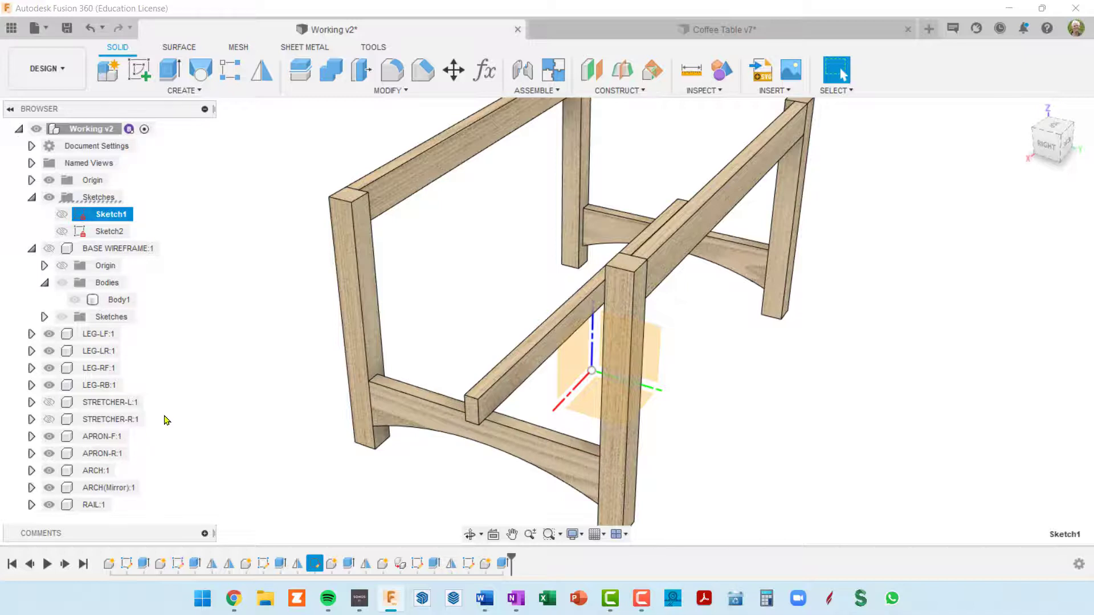
pyautogui.scroll(-2, 150, 427)
pyautogui.scroll(1, 157, 424)
pyautogui.moveTo(170, 411); pyautogui.dragTo(199, 351, button='middle')
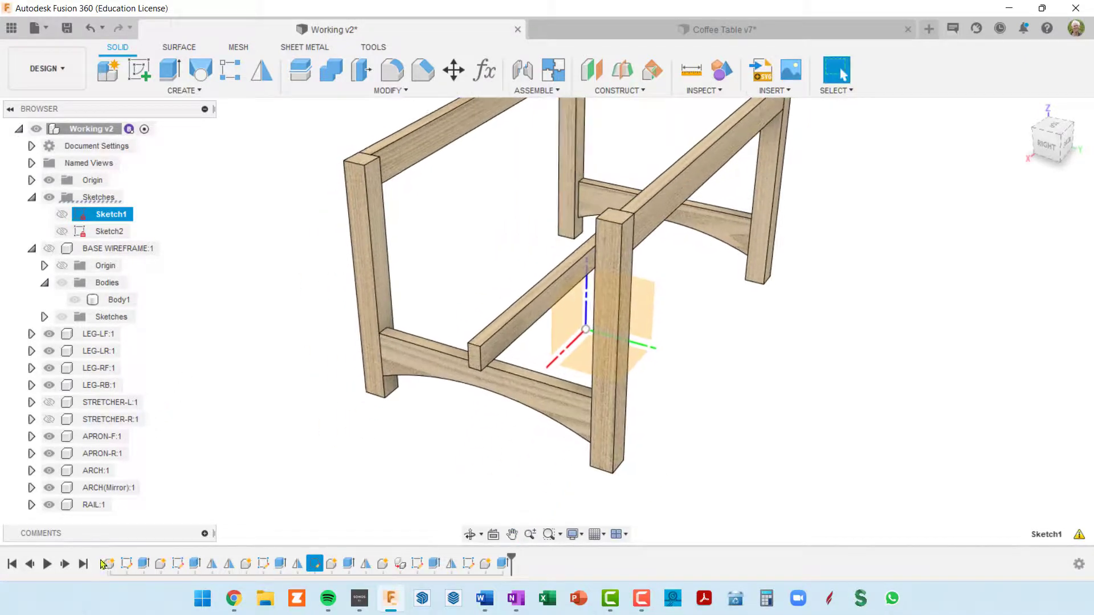
pyautogui.click(31, 504)
pyautogui.scroll(-1, 96, 519)
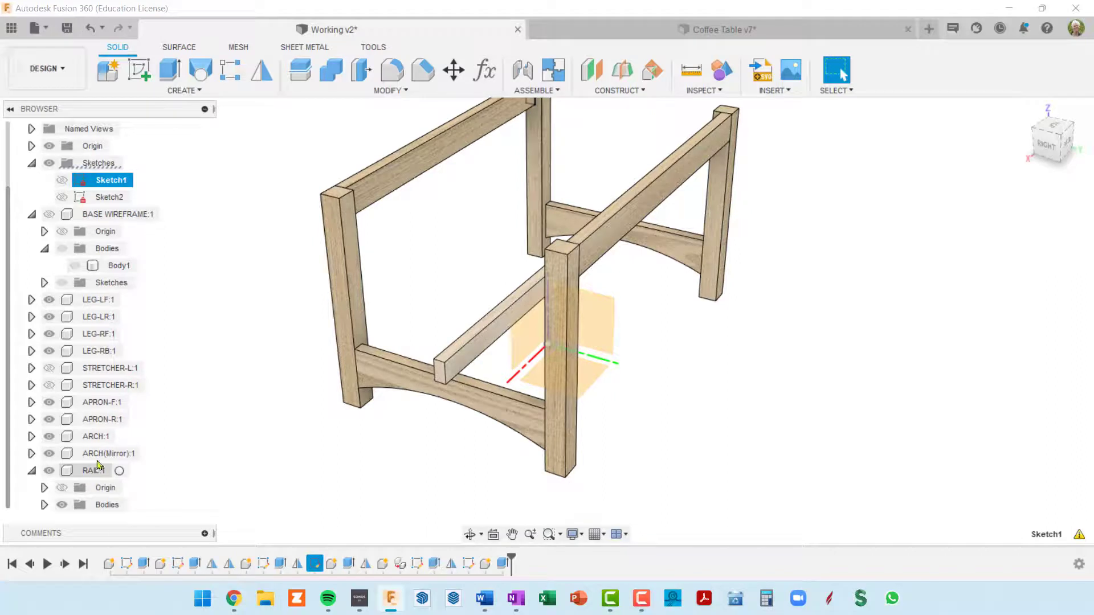
pyautogui.click(104, 198)
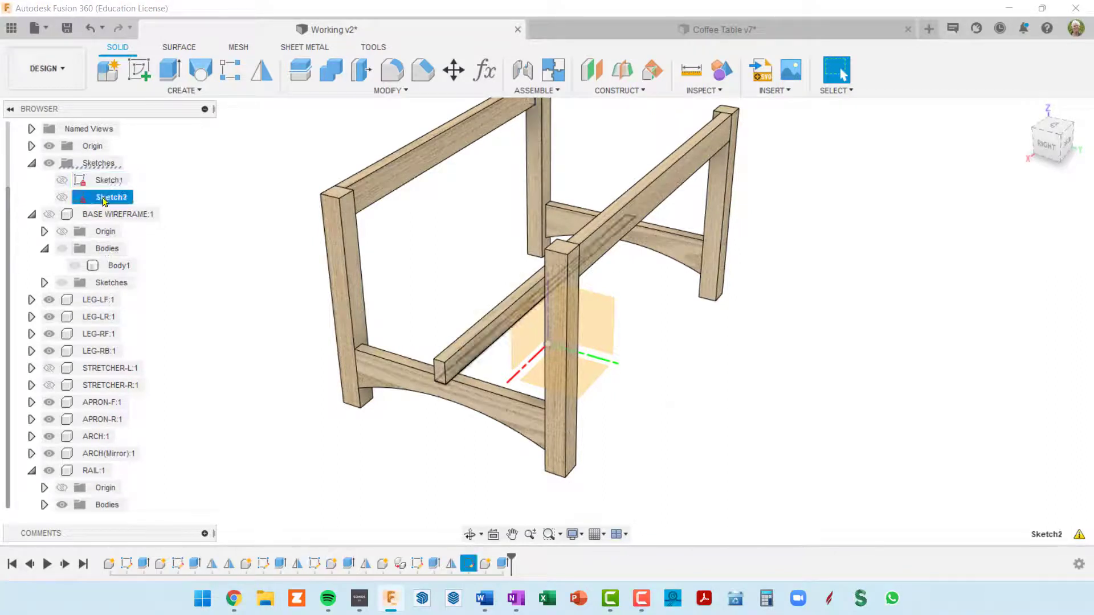
pyautogui.moveTo(106, 201)
pyautogui.mouseDown()
pyautogui.moveTo(90, 338)
pyautogui.moveTo(95, 472)
pyautogui.mouseUp()
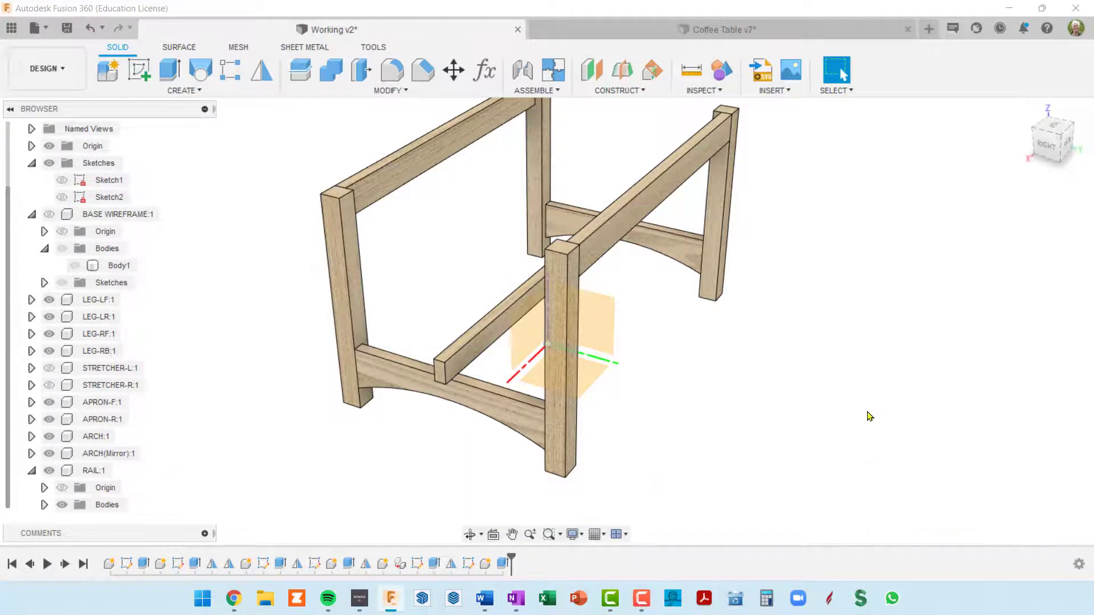
pyautogui.scroll(-1, 196, 341)
pyautogui.scroll(-1, 194, 340)
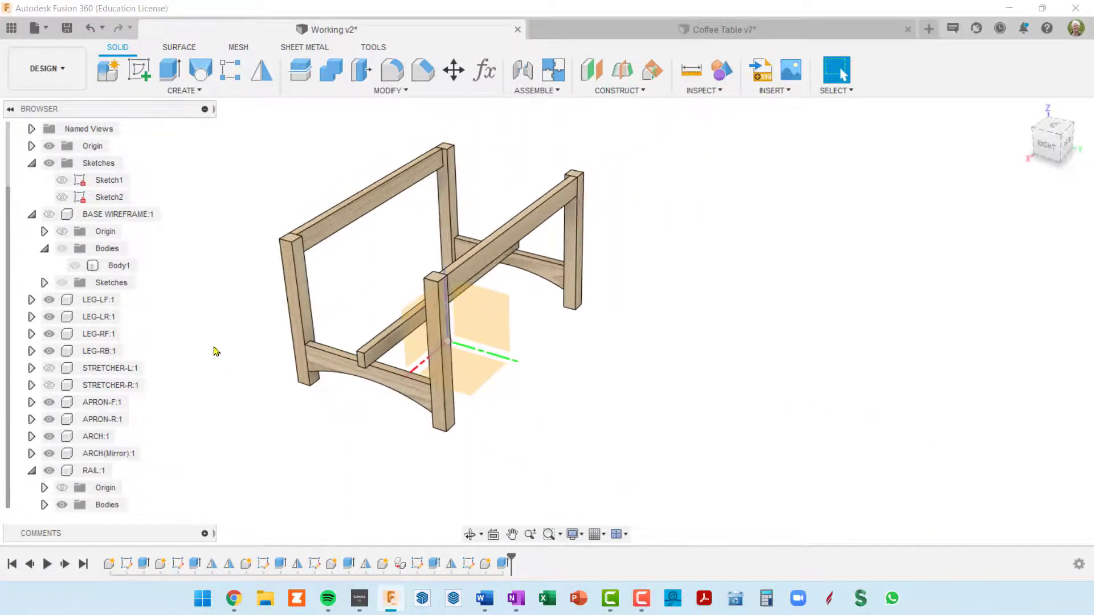
pyautogui.keyDown('shift'); pyautogui.moveTo(216, 350); pyautogui.dragTo(196, 324, button='middle'); pyautogui.keyUp('shift')
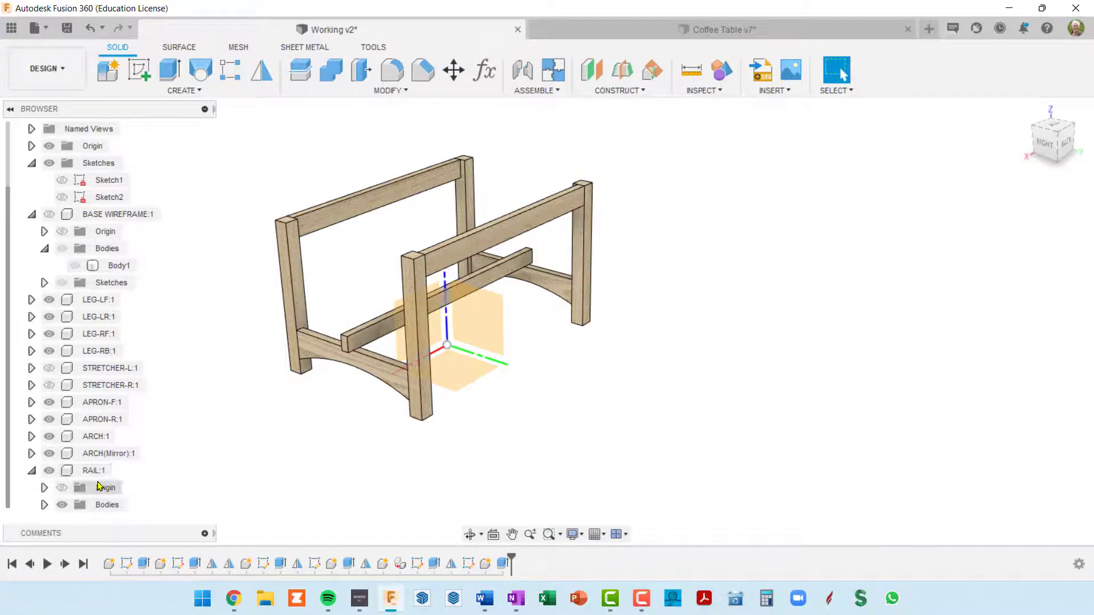
pyautogui.click(81, 183)
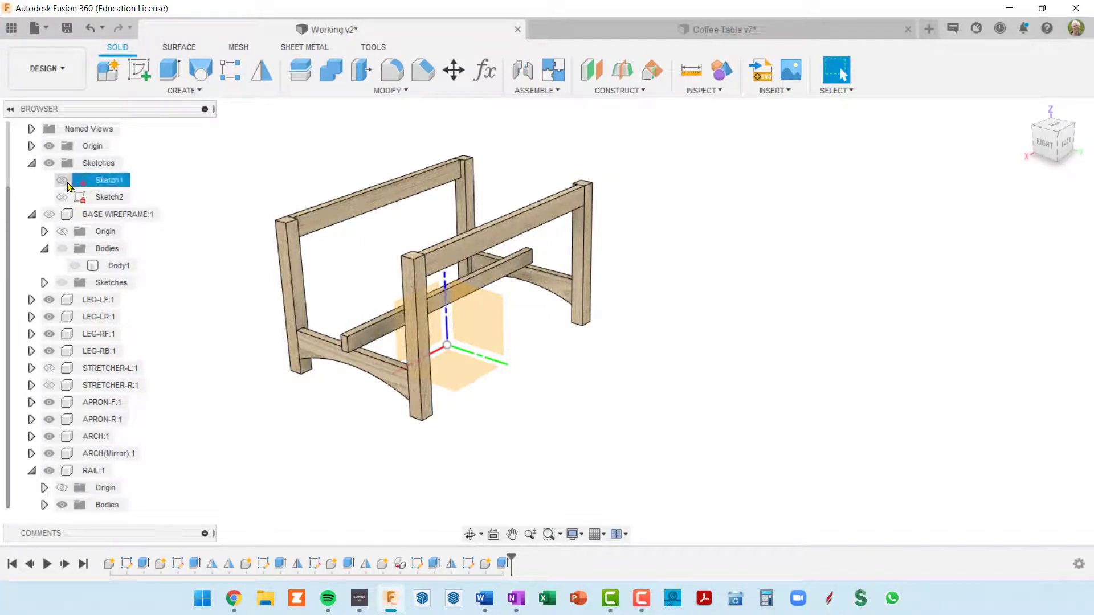
pyautogui.click(64, 185)
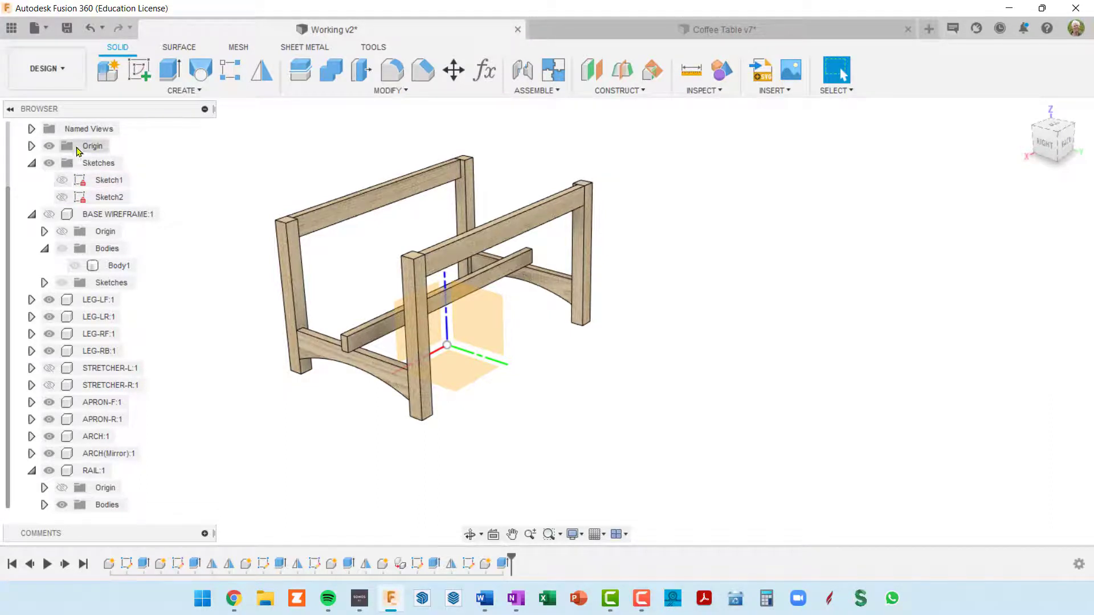
pyautogui.click(63, 183)
pyautogui.scroll(2, 106, 137)
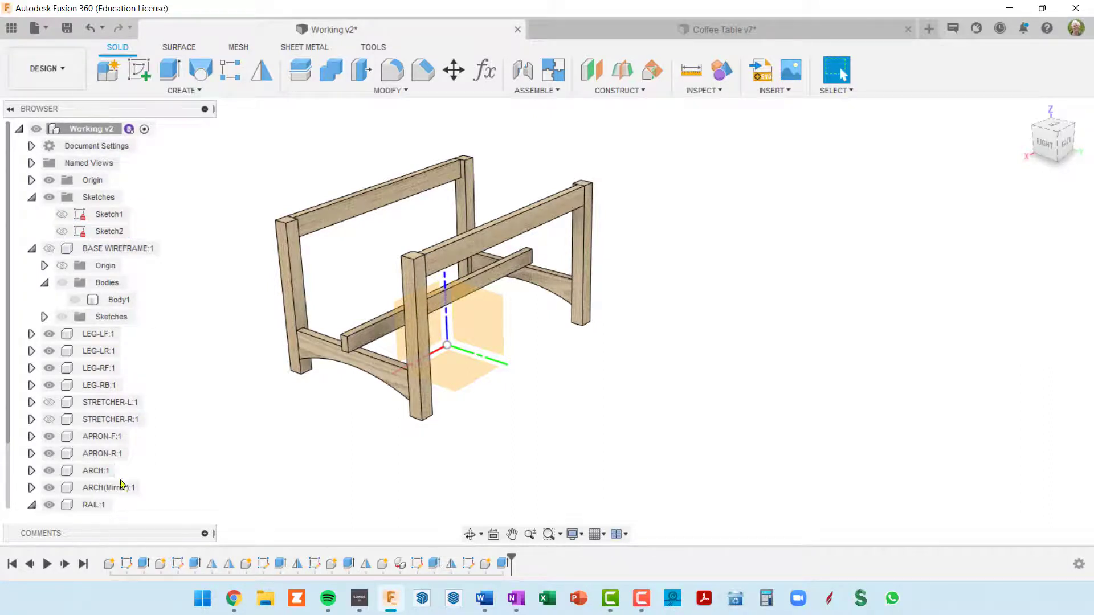
pyautogui.moveTo(251, 420); pyautogui.dragTo(343, 409, button='middle')
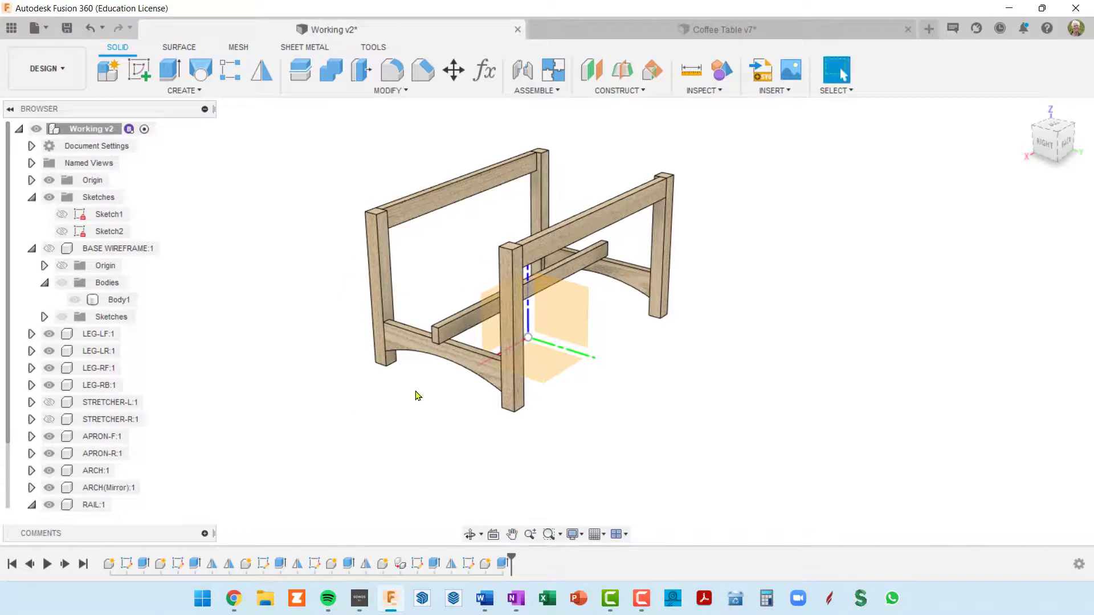
pyautogui.keyDown('shift'); pyautogui.moveTo(412, 391); pyautogui.dragTo(410, 386, button='middle'); pyautogui.keyUp('shift')
pyautogui.scroll(4, 434, 361)
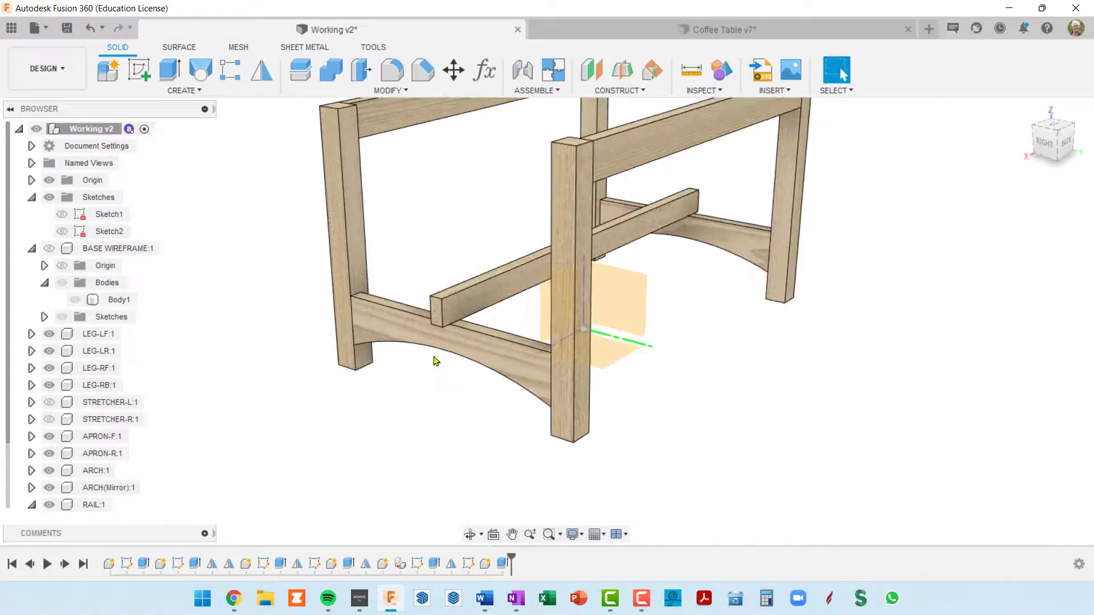
pyautogui.scroll(-3, 434, 361)
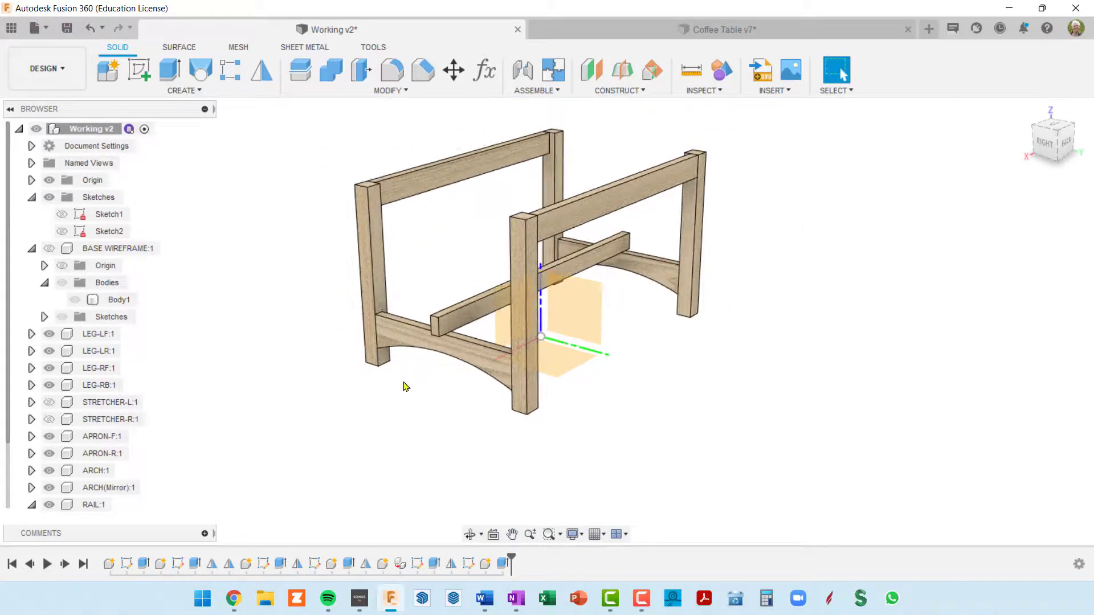
# Collapse the top-level Sketches folder and the BASE WIREFRAME and RAIL components in the model tree
pyautogui.click(31, 197)
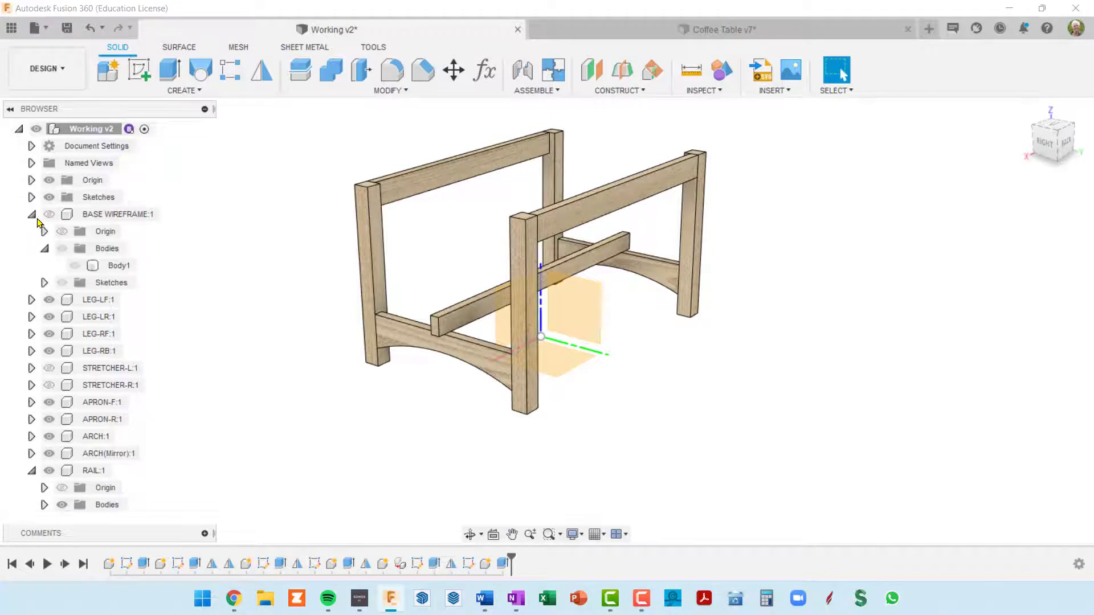
pyautogui.click(32, 214)
pyautogui.moveTo(380, 406)
pyautogui.keyDown('shift'); pyautogui.mouseDown(button='middle')
pyautogui.moveTo(405, 412)
pyautogui.moveTo(384, 419)
pyautogui.mouseUp(button='middle'); pyautogui.keyUp('shift')
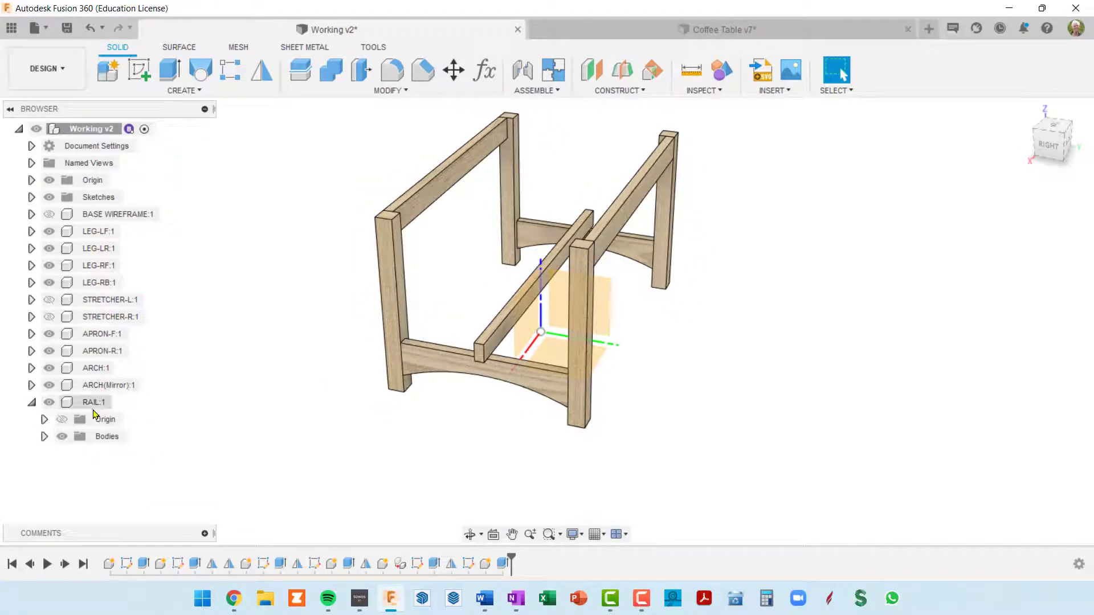
pyautogui.click(32, 403)
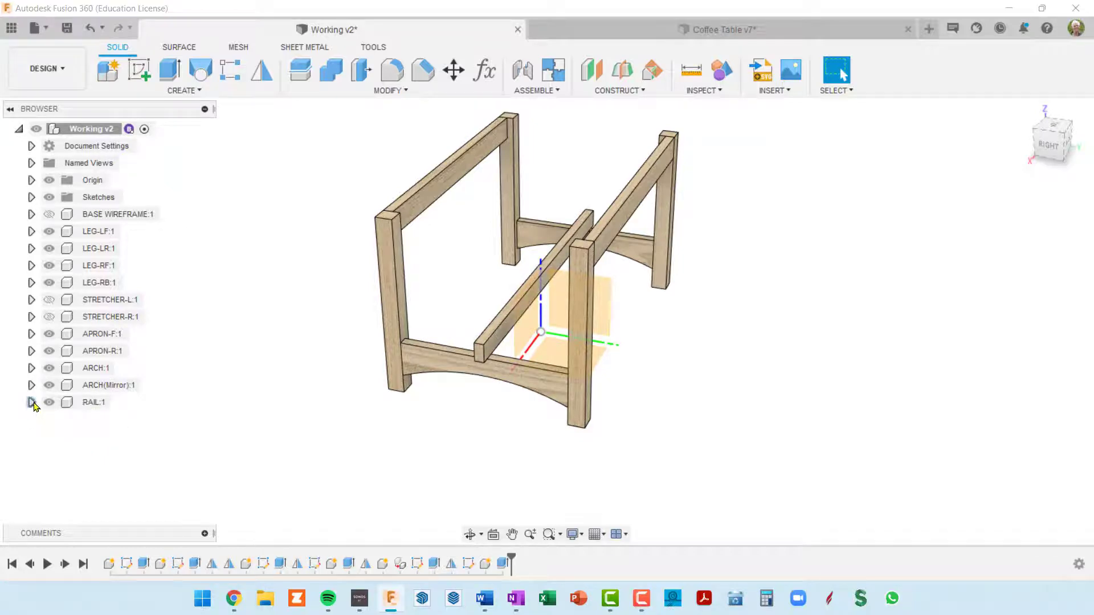
# Start a Rectangular Pattern of type Components with the RAIL component as the object to repeat
pyautogui.keyDown('shift'); pyautogui.moveTo(452, 383); pyautogui.dragTo(445, 395, button='middle'); pyautogui.keyUp('shift')
pyautogui.scroll(5, 478, 374)
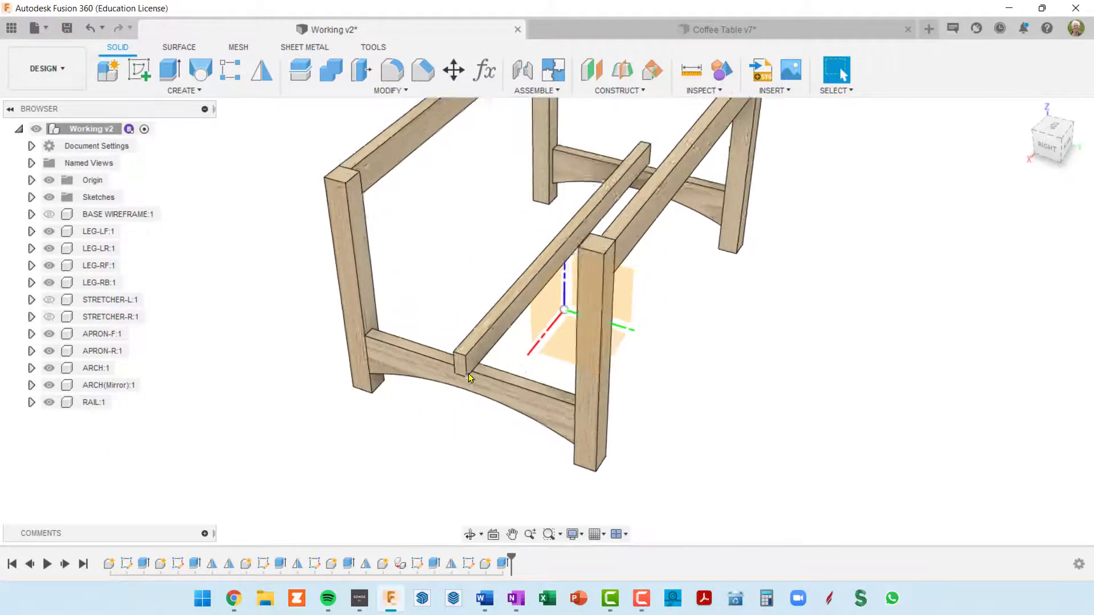
pyautogui.scroll(-4, 477, 374)
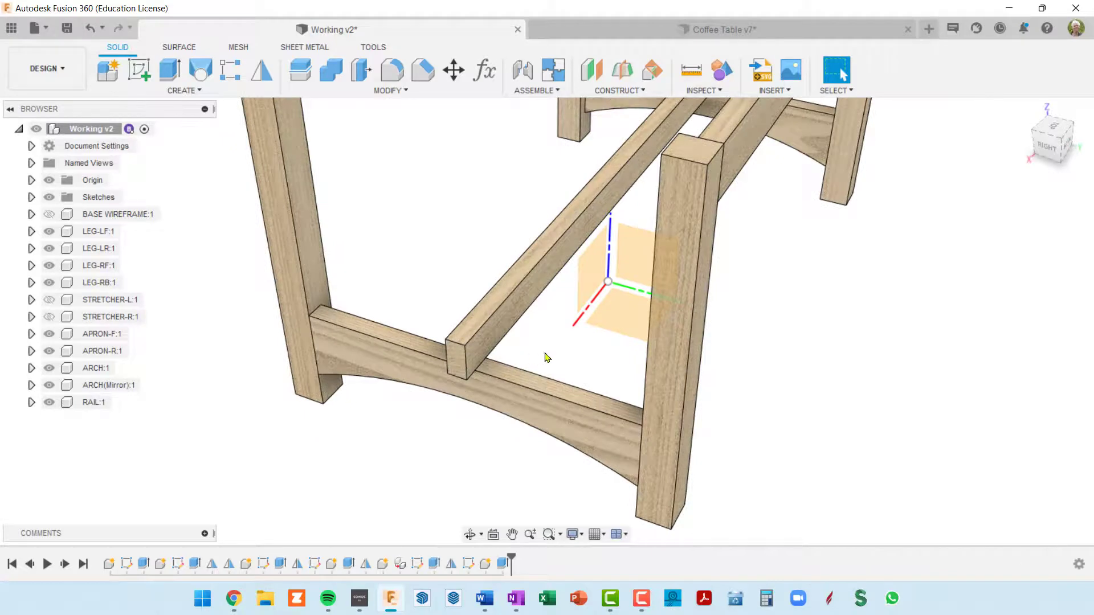
pyautogui.scroll(-2, 496, 367)
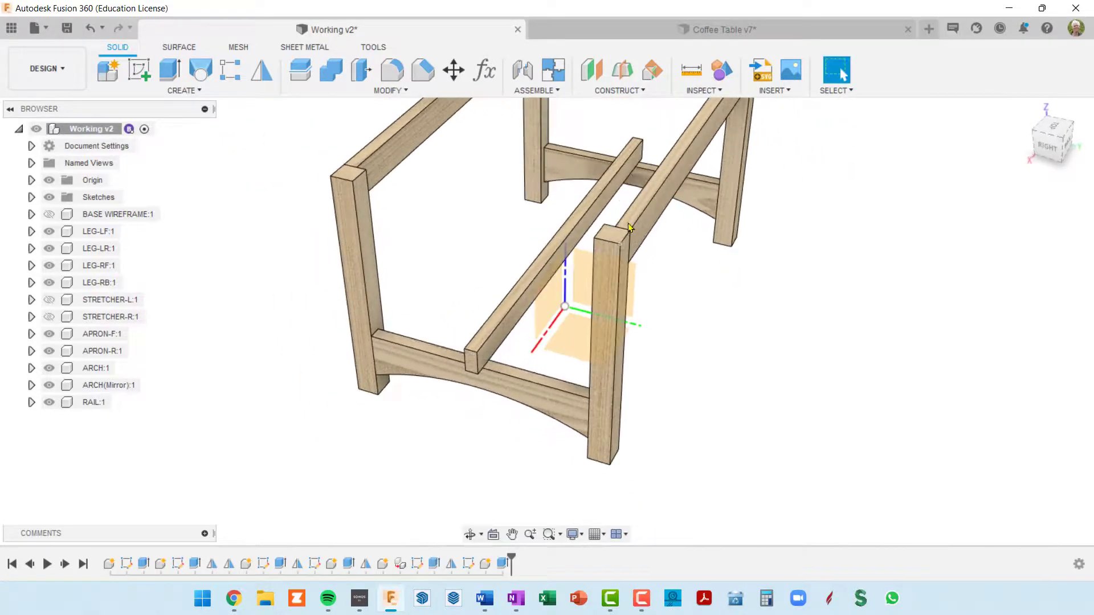
pyautogui.click(228, 74)
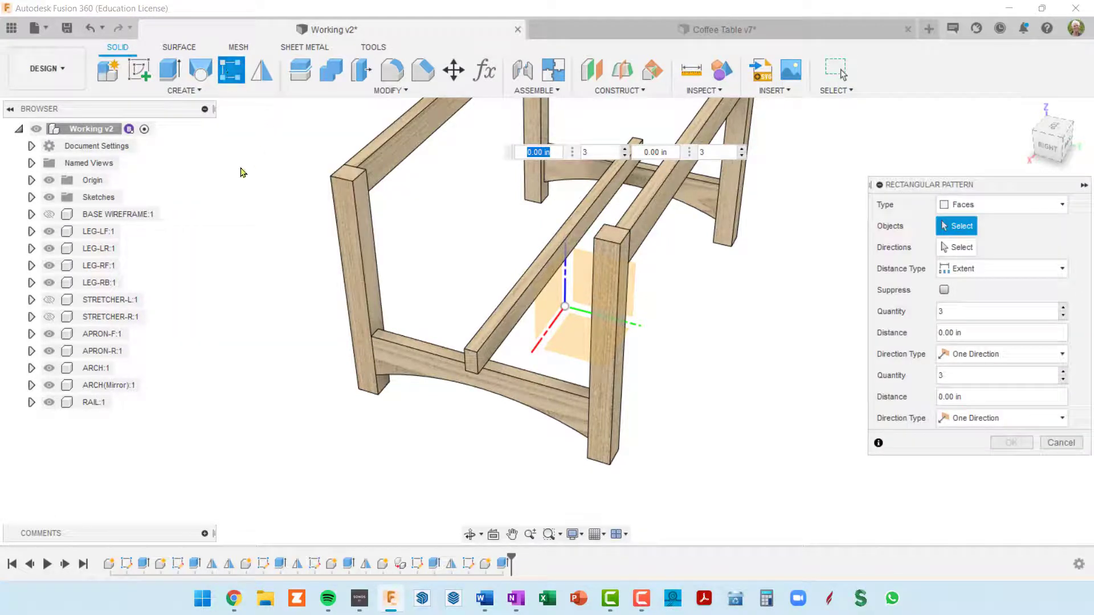
pyautogui.click(1062, 207)
pyautogui.click(986, 272)
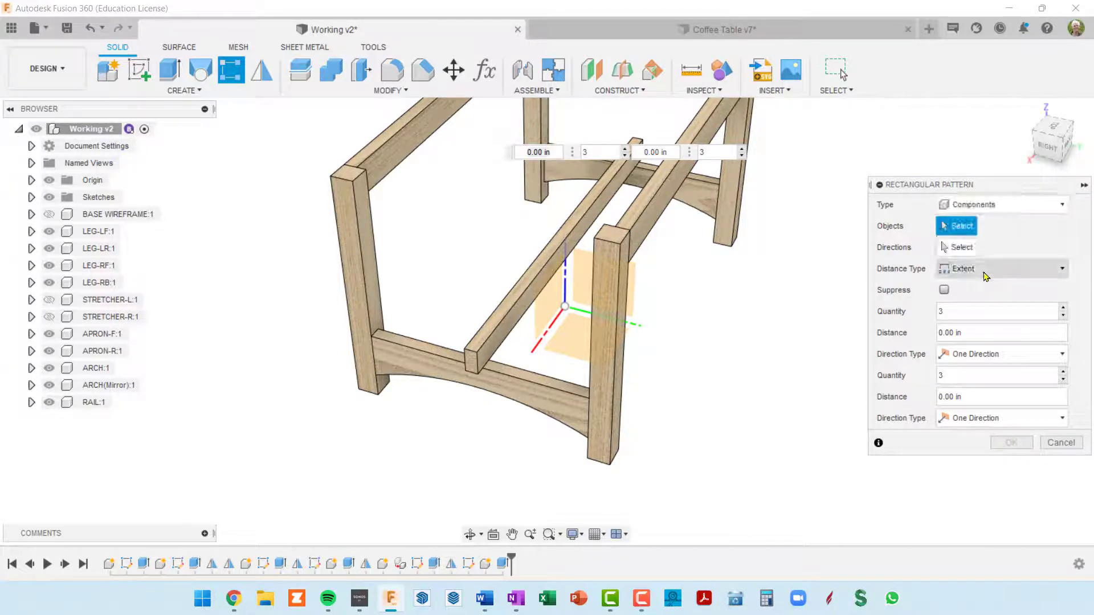
pyautogui.click(524, 296)
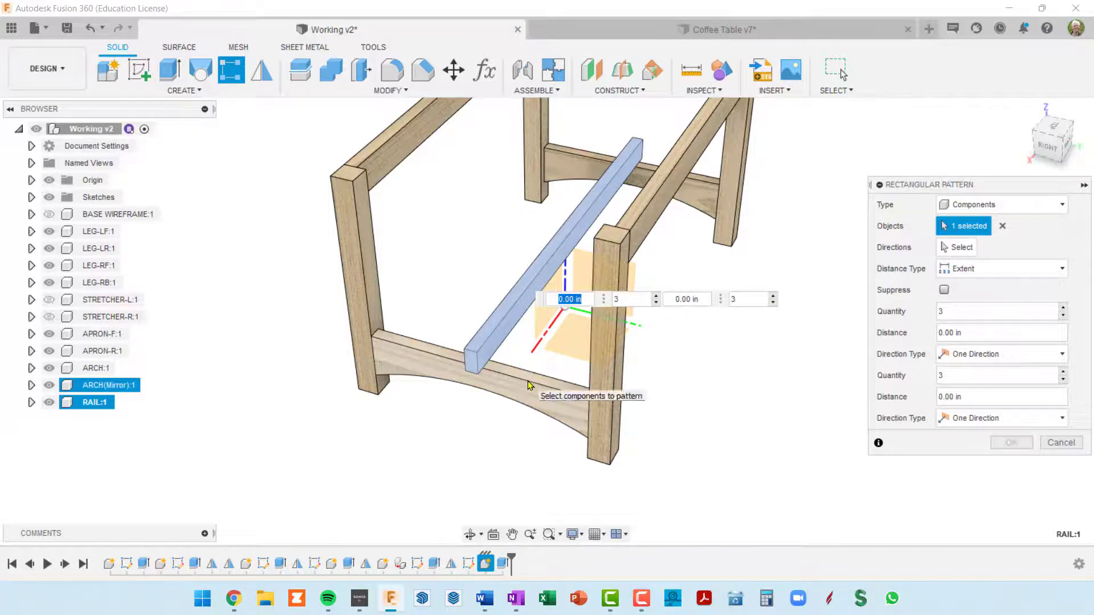
# Set the pattern direction along the upper edge of the mirrored arch and the distance type to Spacing
pyautogui.click(957, 247)
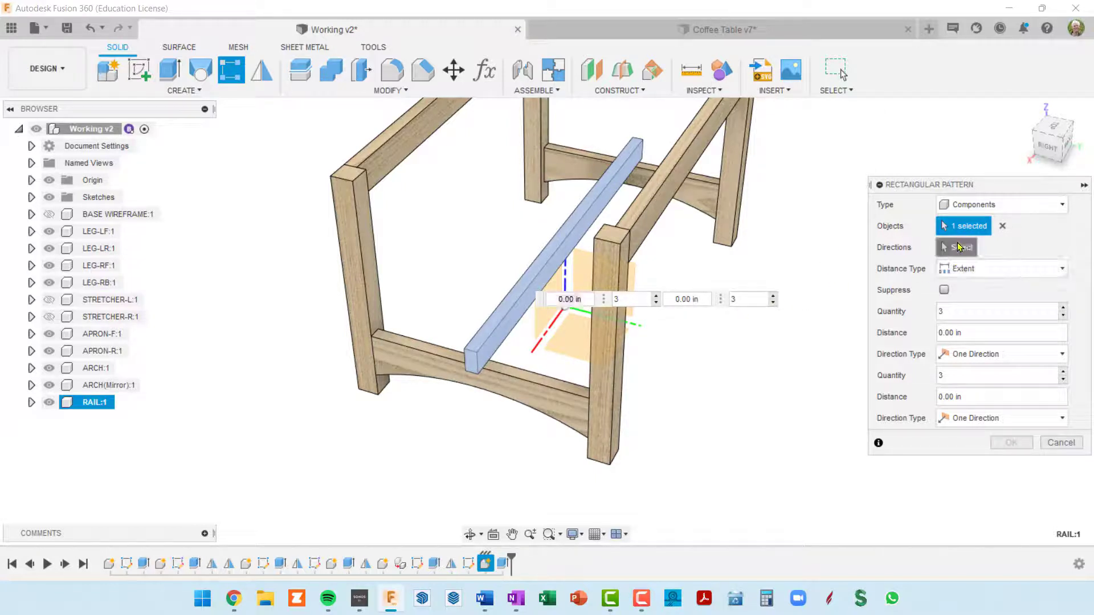
pyautogui.click(566, 393)
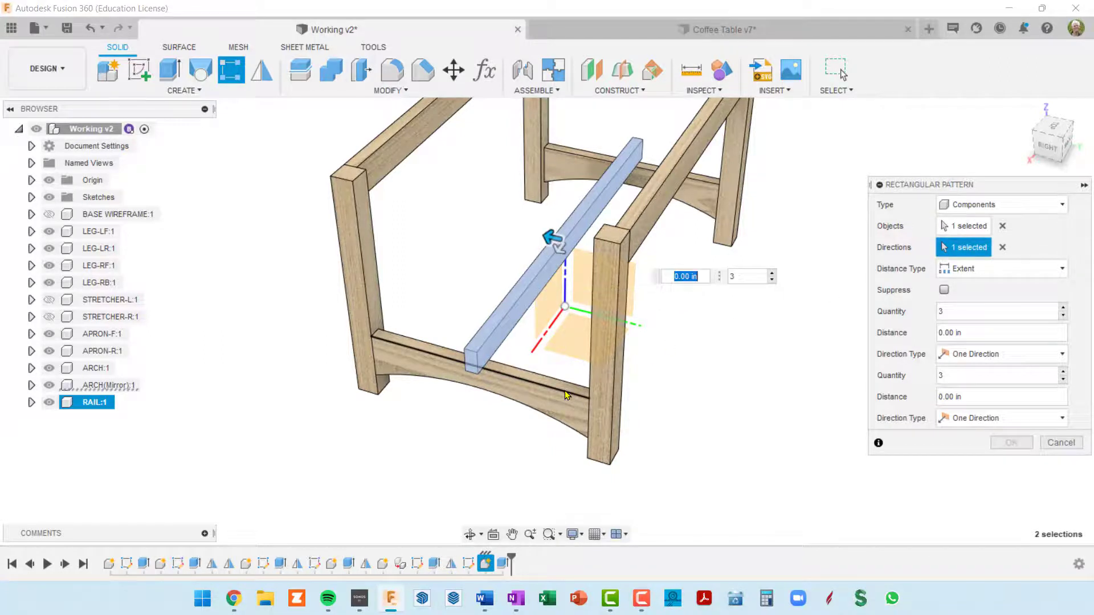
pyautogui.click(1062, 268)
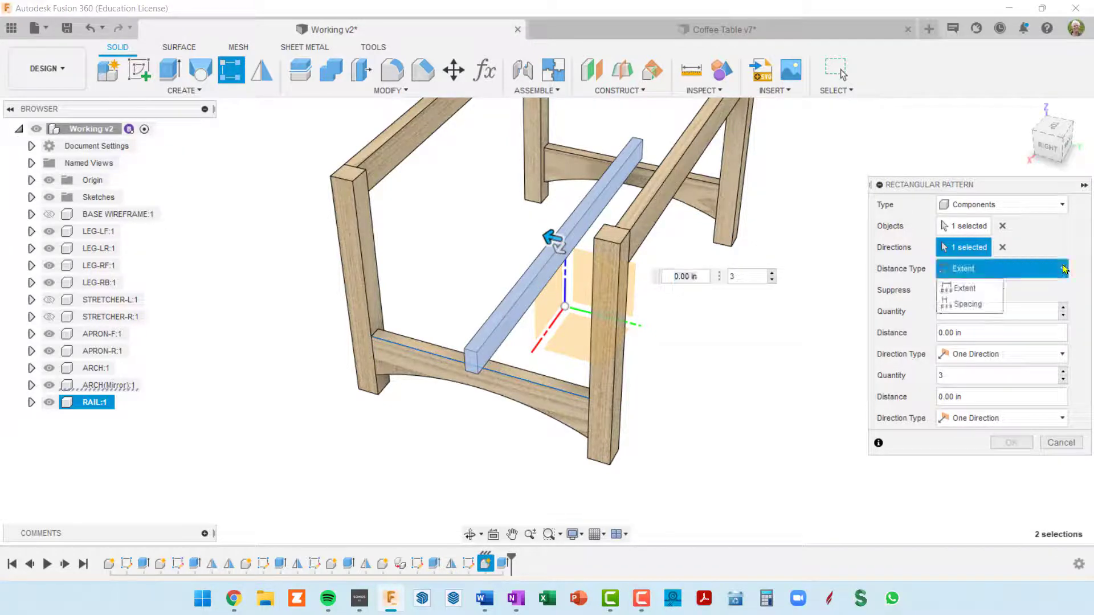
pyautogui.click(966, 305)
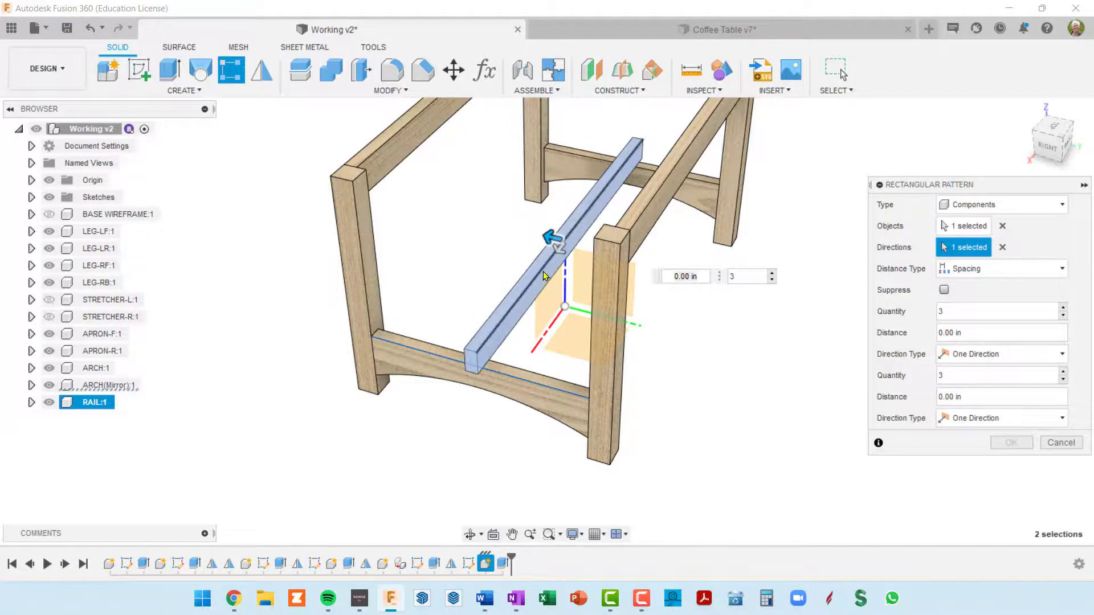
# Examine in the Coffee Table v7 design how the lower rails and the blocks between them are arranged and spaced
pyautogui.click(723, 30)
pyautogui.scroll(6, 538, 292)
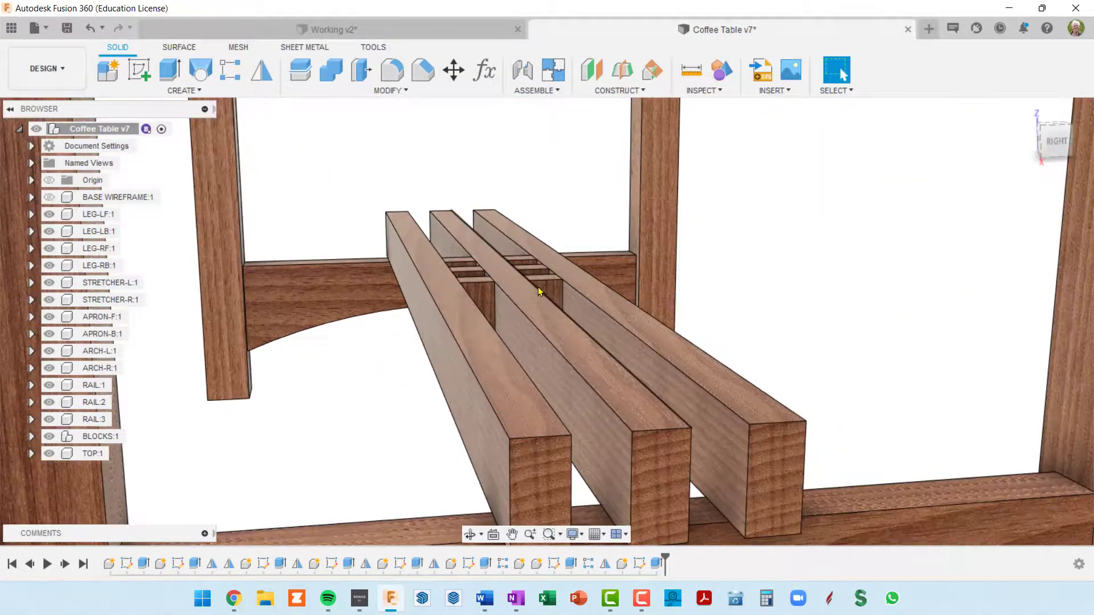
pyautogui.keyDown('shift'); pyautogui.moveTo(538, 292); pyautogui.dragTo(534, 314, button='middle'); pyautogui.keyUp('shift')
pyautogui.scroll(3, 543, 280)
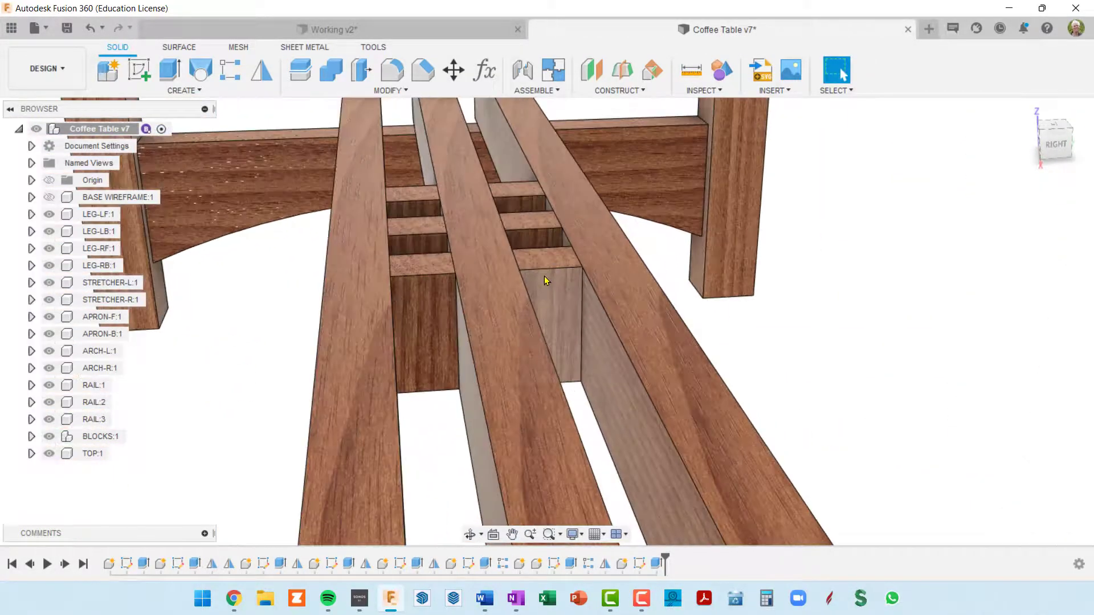
pyautogui.scroll(-3, 541, 269)
pyautogui.moveTo(543, 271)
pyautogui.keyDown('shift'); pyautogui.mouseDown(button='middle')
pyautogui.moveTo(534, 260)
pyautogui.moveTo(525, 278)
pyautogui.mouseUp(button='middle'); pyautogui.keyUp('shift')
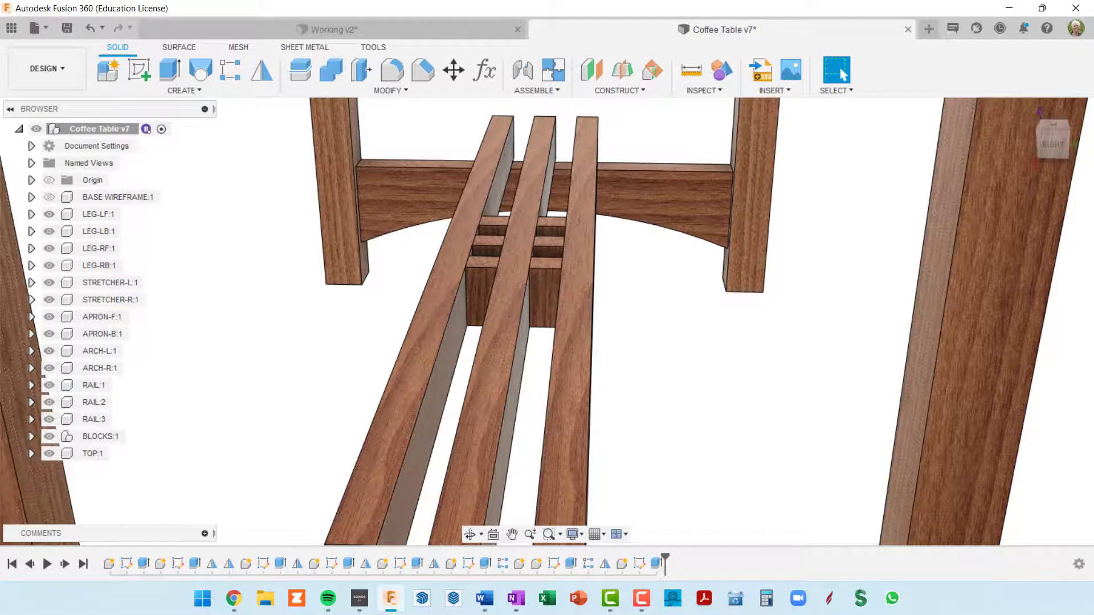
pyautogui.hotkey('alt', 'Tab')
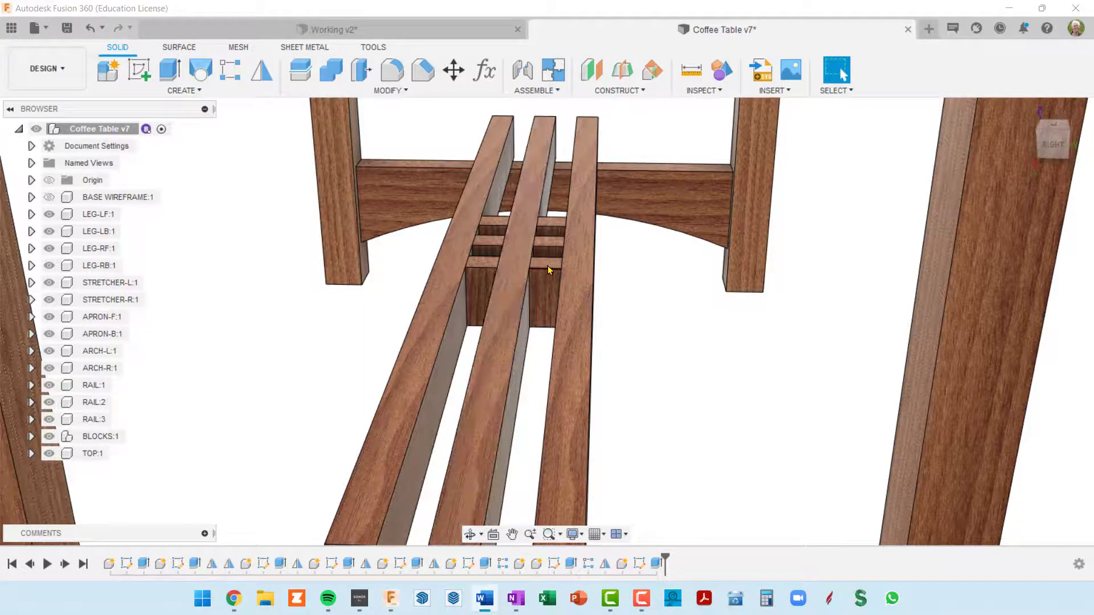
pyautogui.scroll(-4, 581, 275)
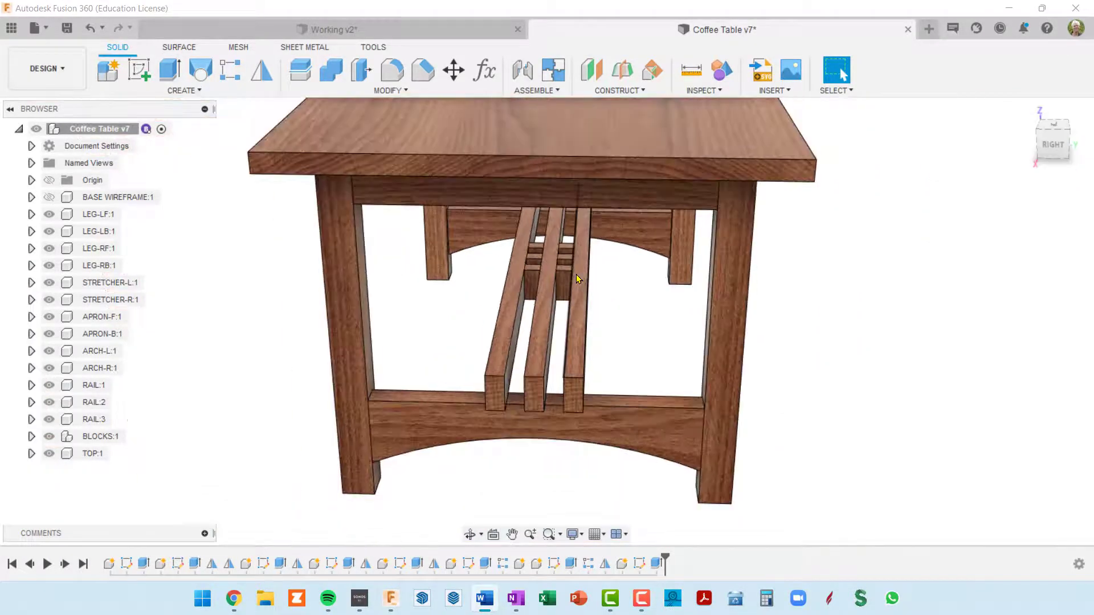
# Return to the Working v2 design and start a Rectangular Pattern of the RAIL component along the near arch's upper edge
pyautogui.keyDown('shift'); pyautogui.moveTo(577, 276); pyautogui.dragTo(540, 273, button='middle'); pyautogui.keyUp('shift')
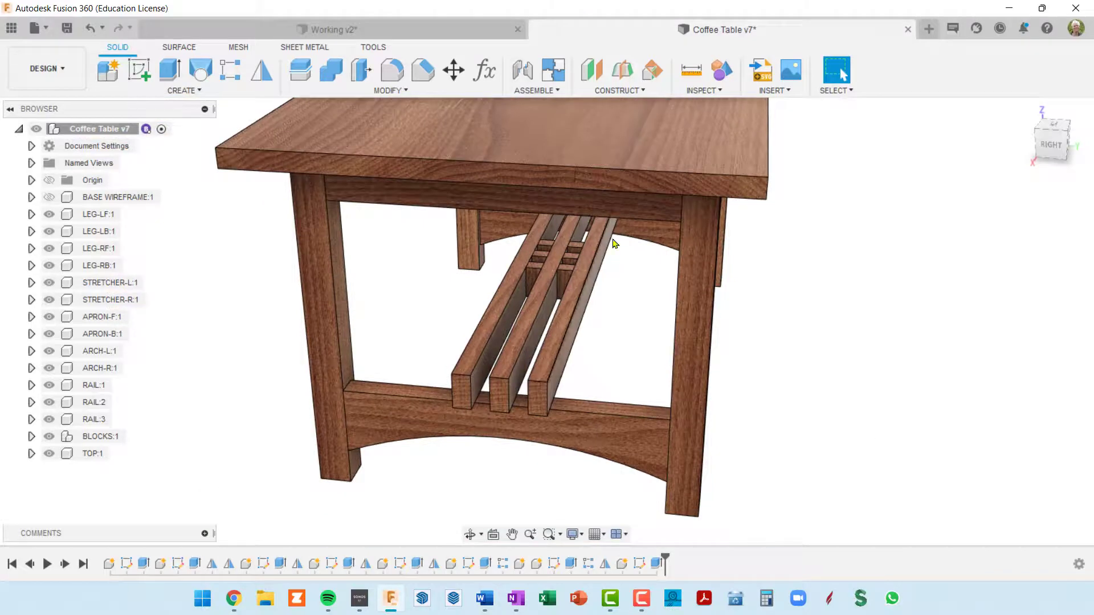
pyautogui.click(431, 35)
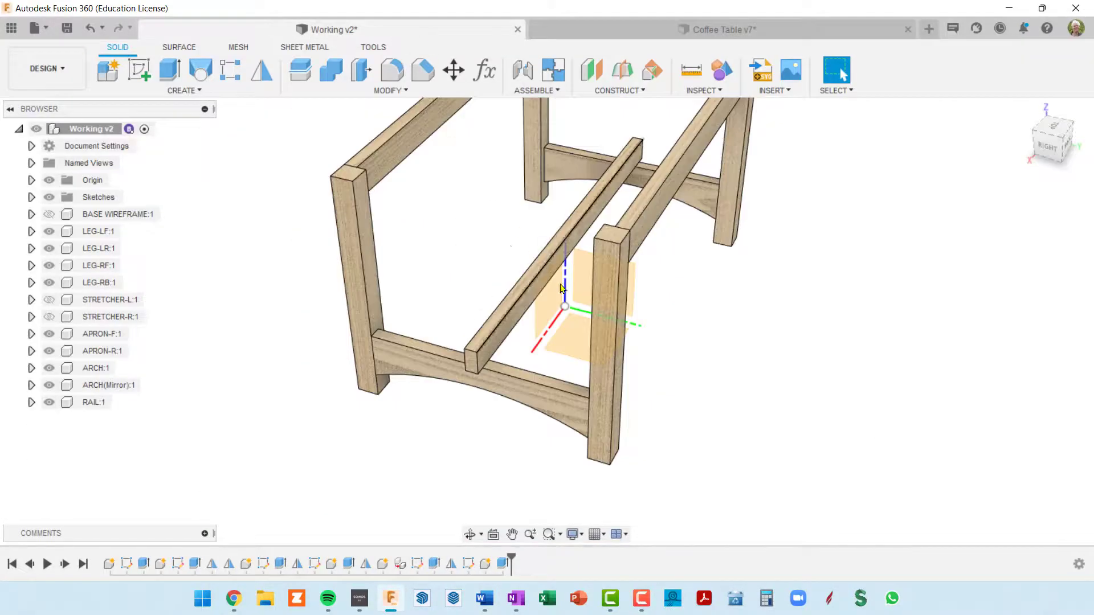
pyautogui.scroll(3, 543, 313)
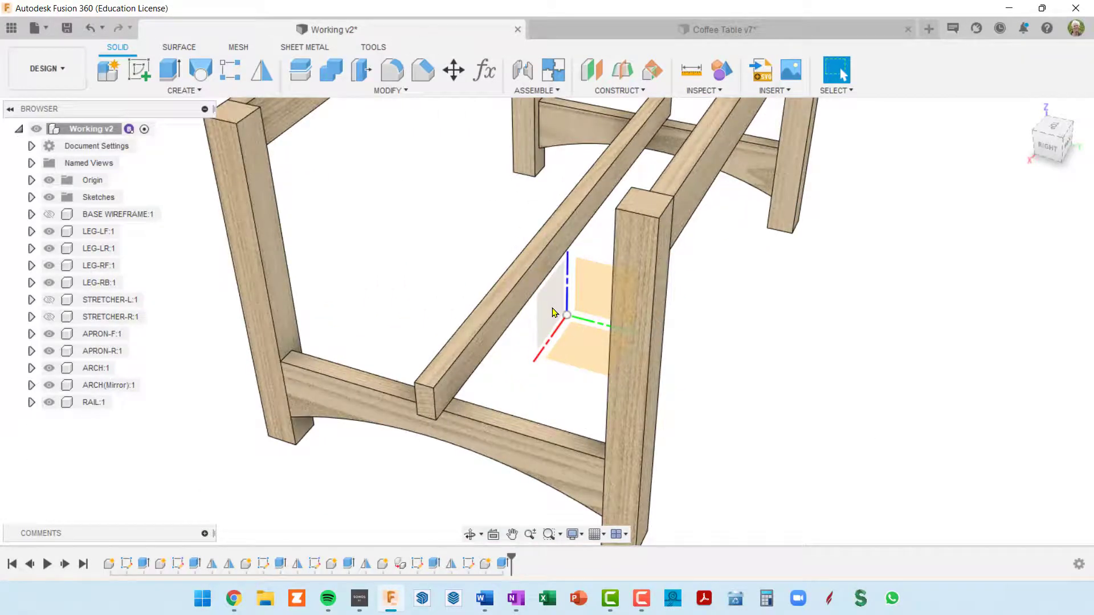
pyautogui.moveTo(541, 369)
pyautogui.keyDown('shift'); pyautogui.mouseDown(button='middle')
pyautogui.moveTo(550, 364)
pyautogui.moveTo(540, 360)
pyautogui.mouseUp(button='middle'); pyautogui.keyUp('shift')
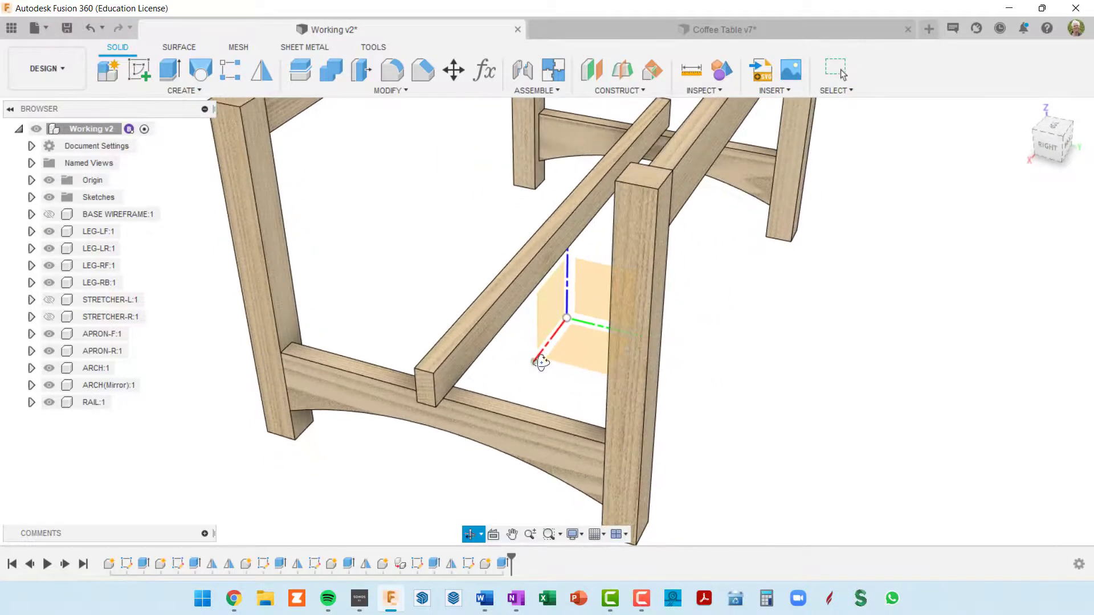
pyautogui.click(228, 71)
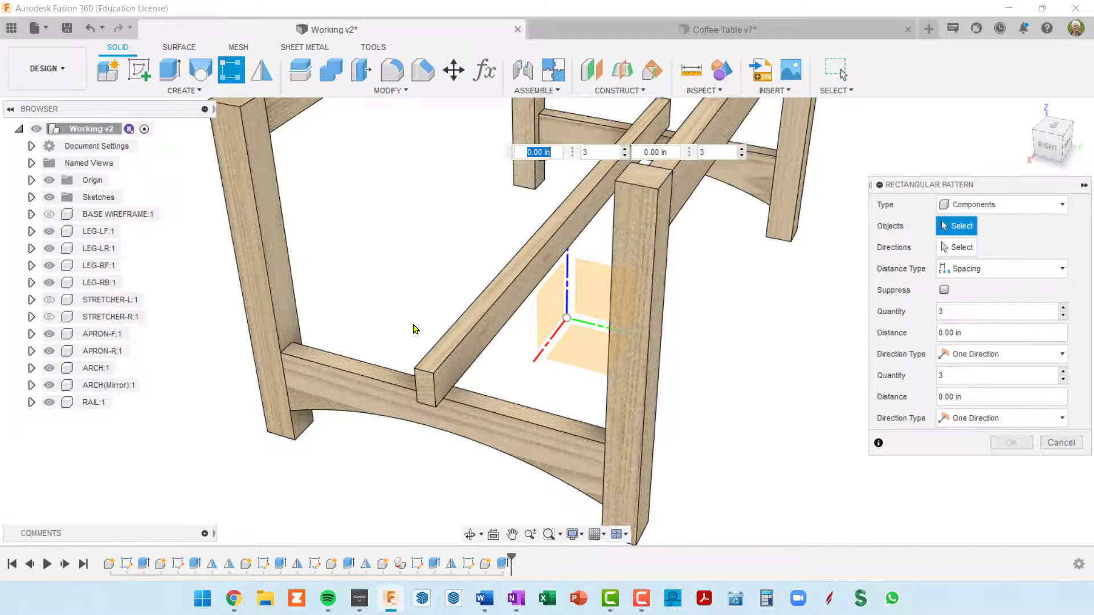
pyautogui.click(453, 340)
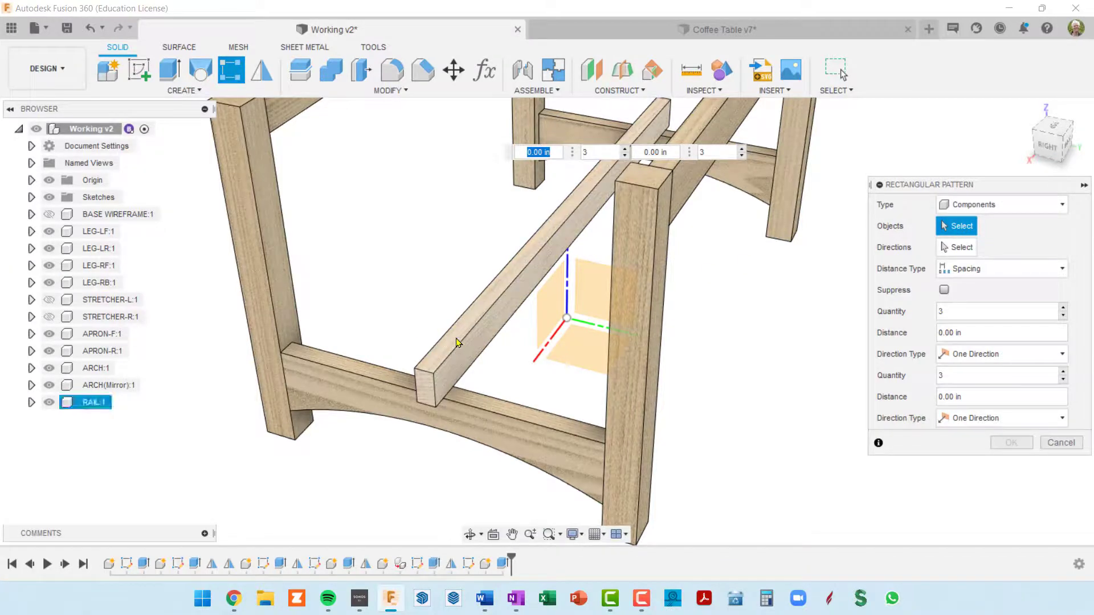
pyautogui.click(962, 250)
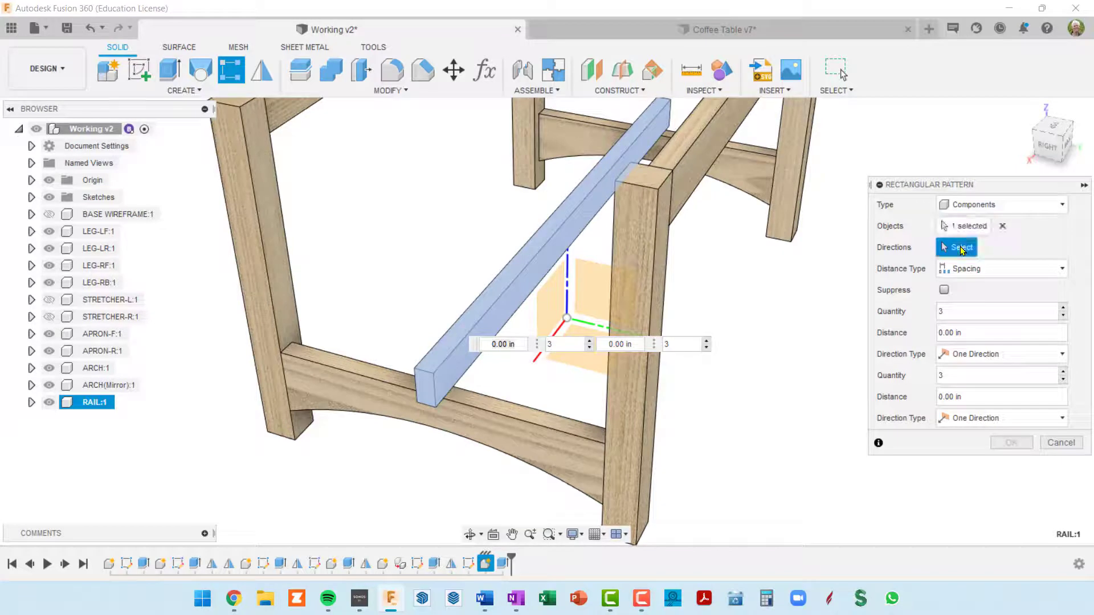
pyautogui.click(573, 435)
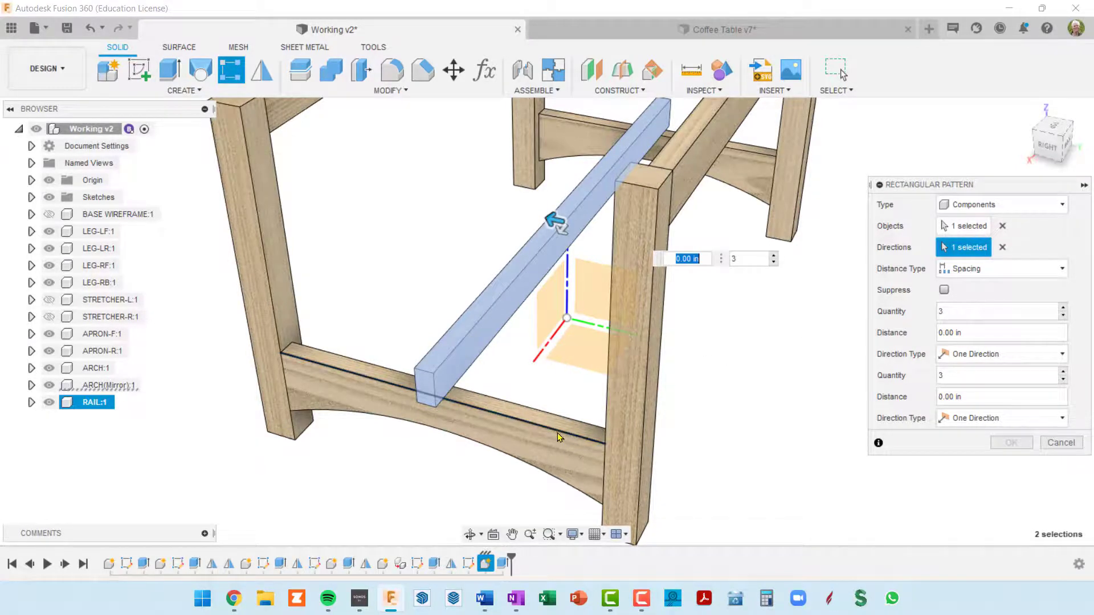
# Set the rail pattern's quantity to numRails and its spacing distance to railDep*2
pyautogui.click(954, 312)
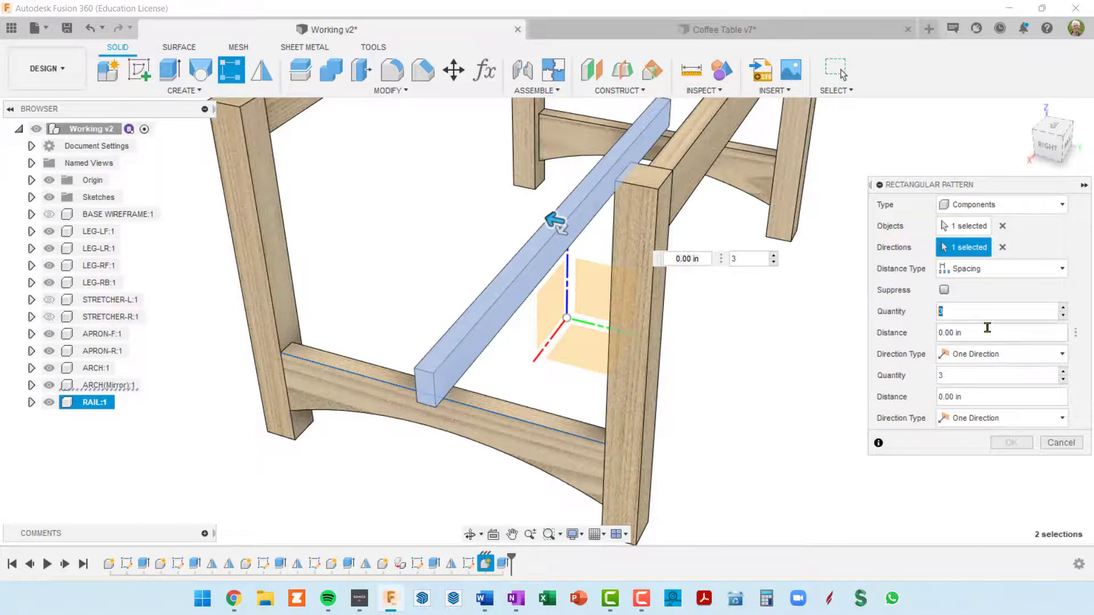
pyautogui.write('num')
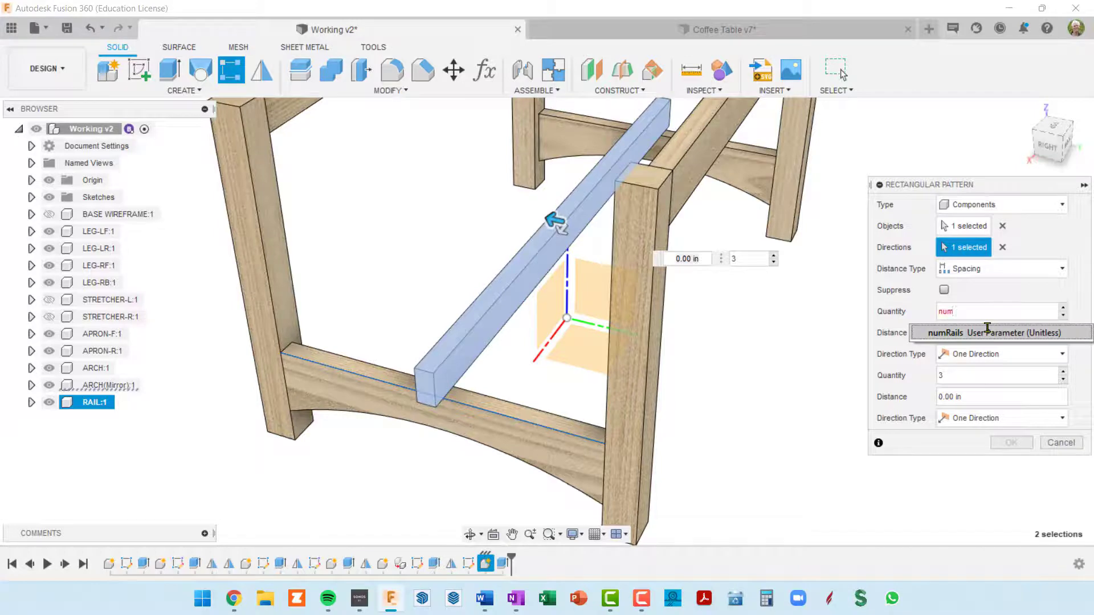
pyautogui.click(987, 331)
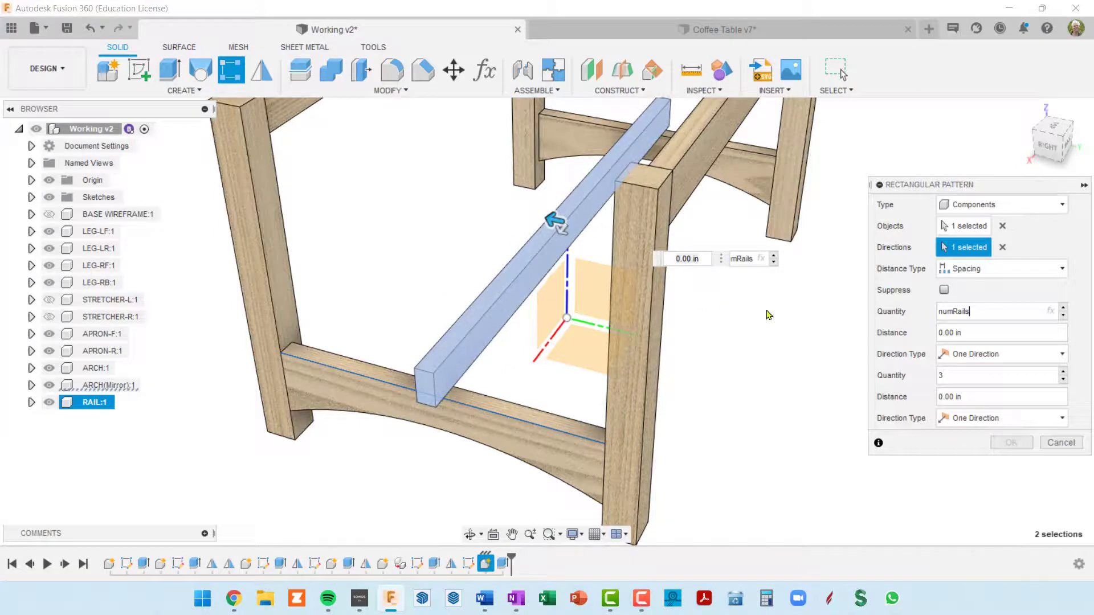
pyautogui.click(980, 334)
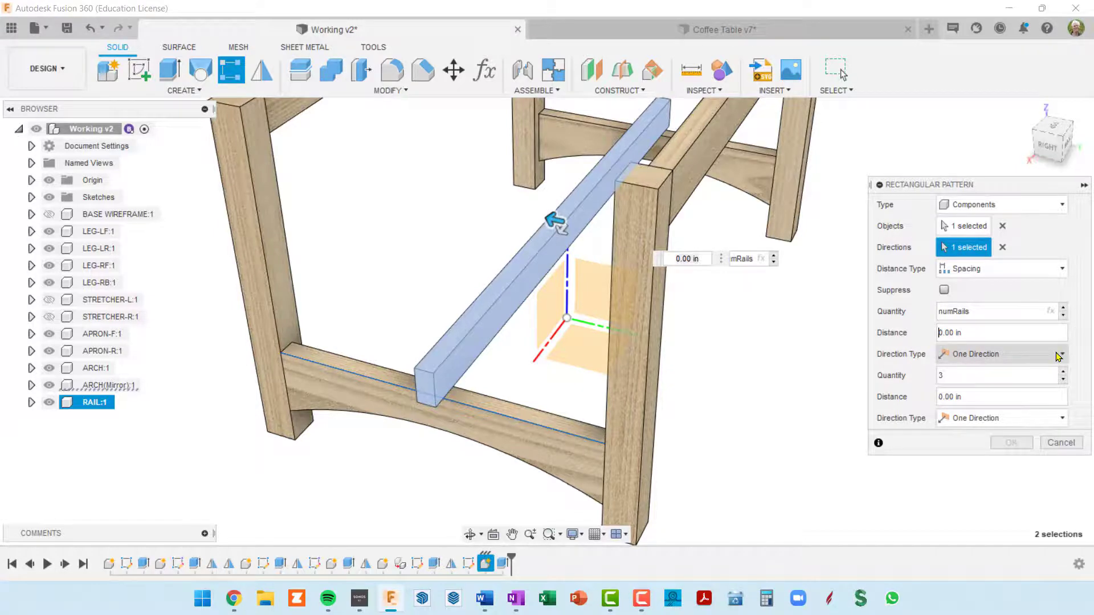
pyautogui.write('rail')
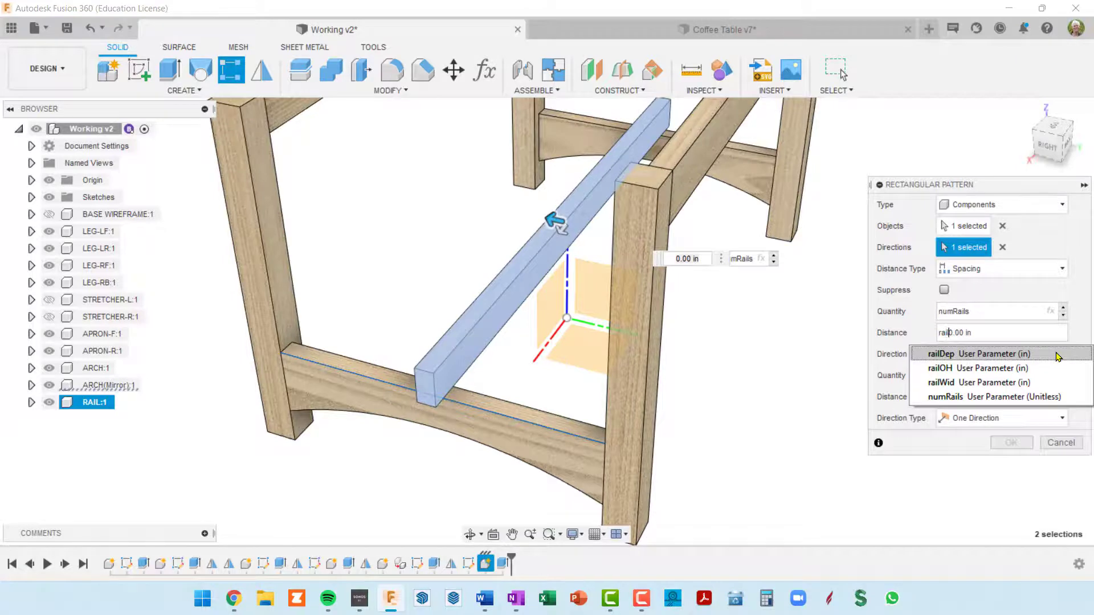
pyautogui.click(988, 355)
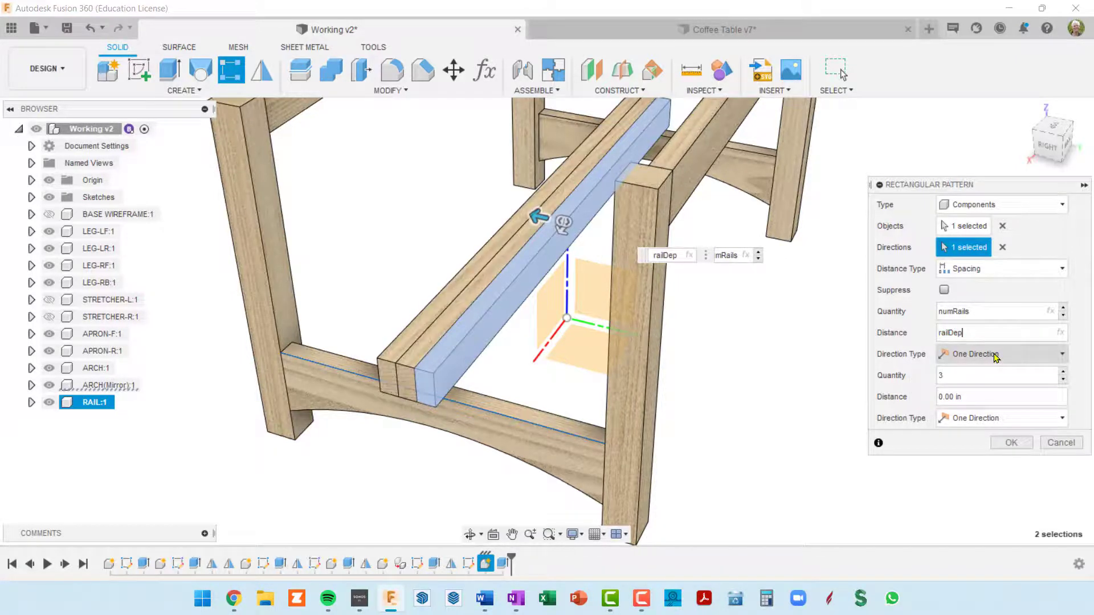
pyautogui.scroll(5, 421, 393)
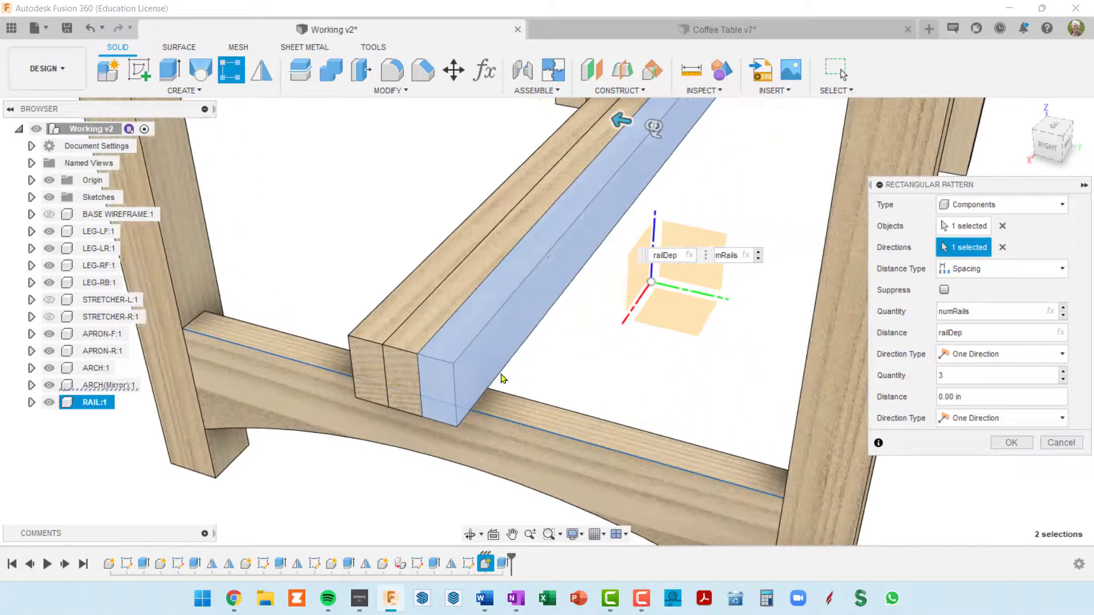
pyautogui.scroll(-2, 603, 359)
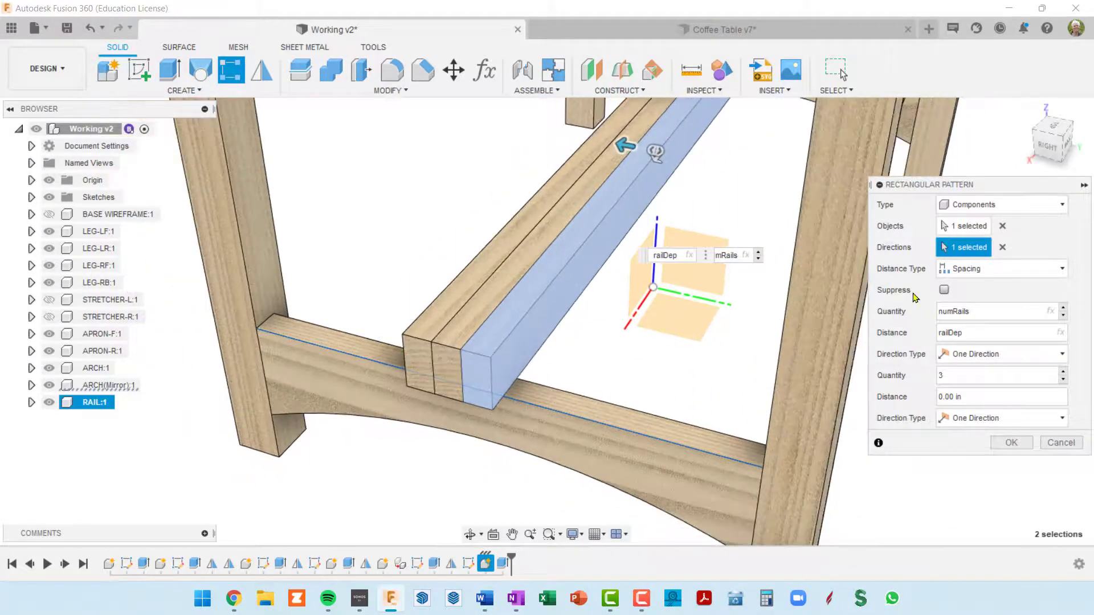
pyautogui.click(981, 334)
pyautogui.write('*2')
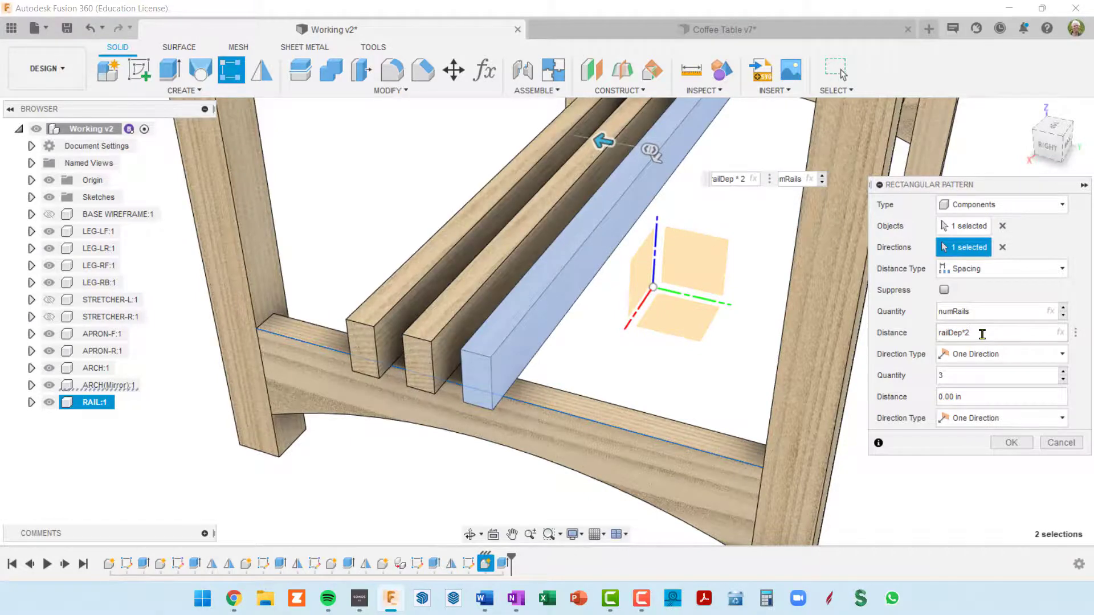
# Make the rail pattern's first direction type Symmetric and complete the pattern
pyautogui.scroll(-2, 870, 329)
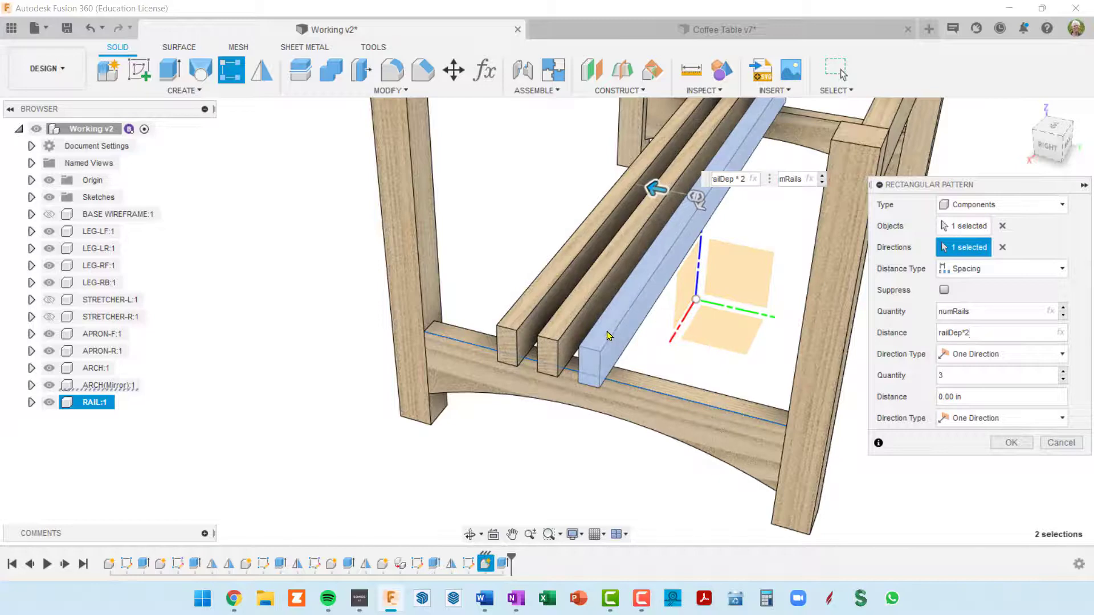
pyautogui.click(1063, 356)
pyautogui.click(988, 390)
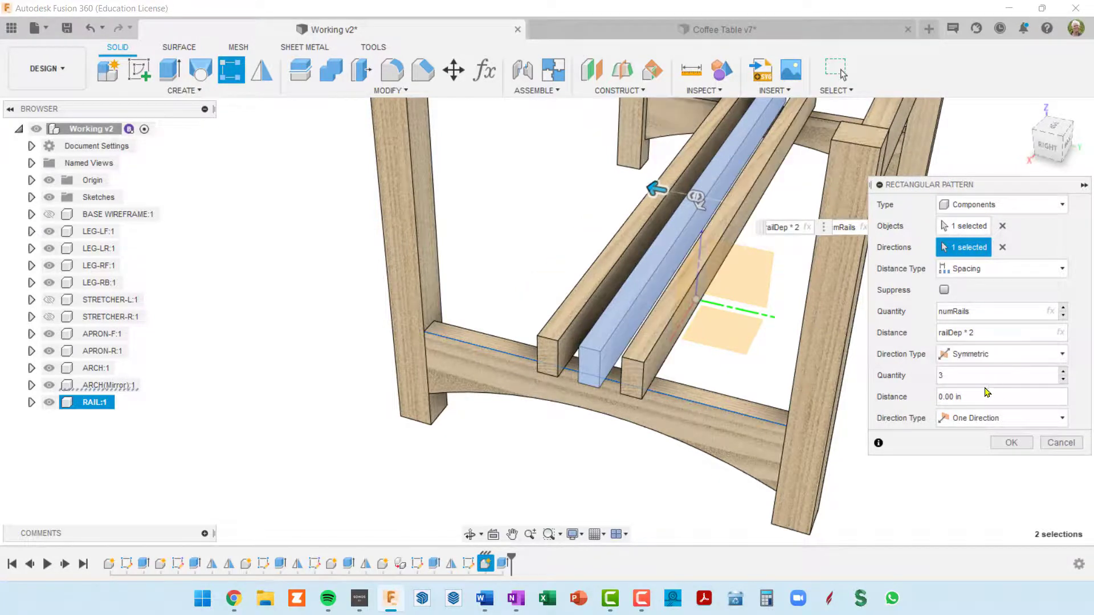
pyautogui.moveTo(790, 346); pyautogui.dragTo(727, 341, button='middle')
pyautogui.scroll(2, 625, 275)
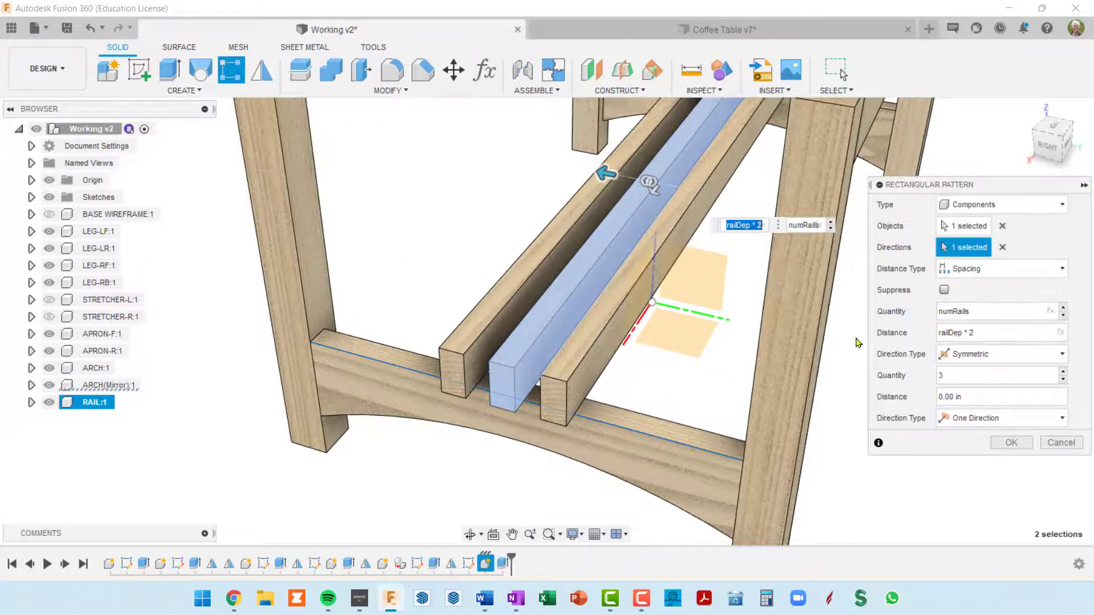
pyautogui.scroll(-3, 613, 300)
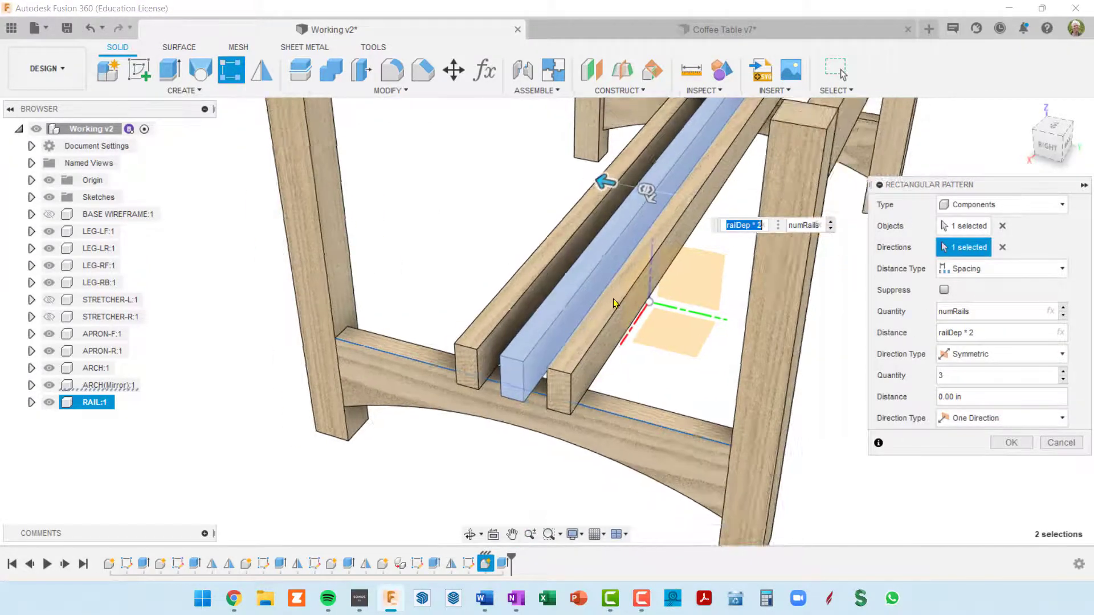
pyautogui.keyDown('shift'); pyautogui.moveTo(613, 301); pyautogui.dragTo(595, 327, button='middle'); pyautogui.keyUp('shift')
pyautogui.keyDown('shift'); pyautogui.moveTo(643, 222); pyautogui.dragTo(743, 221, button='middle'); pyautogui.keyUp('shift')
pyautogui.moveTo(743, 221); pyautogui.dragTo(623, 216, button='middle')
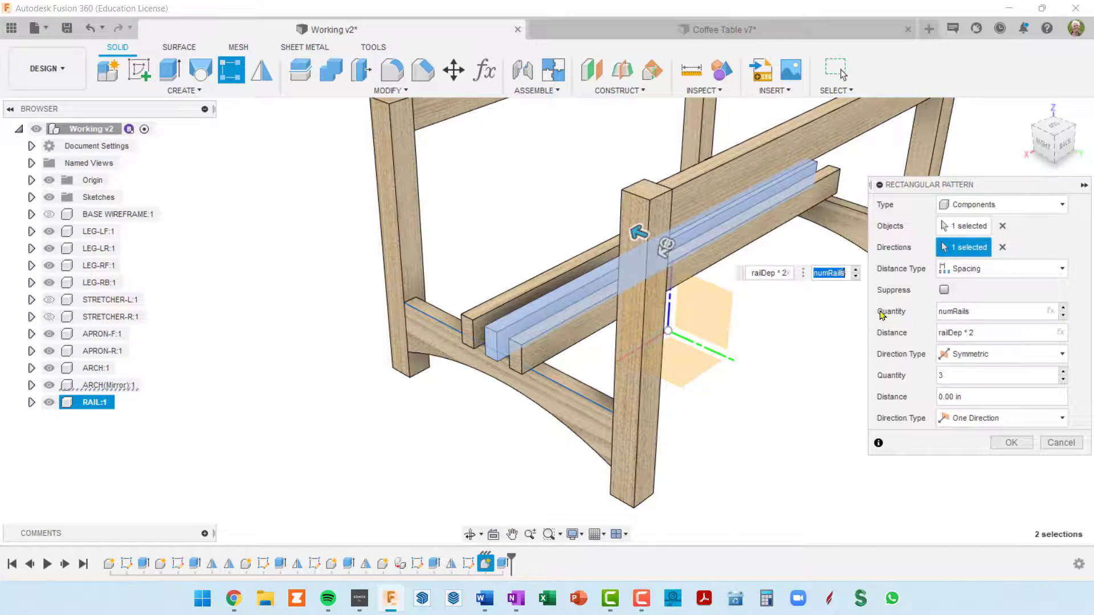
pyautogui.click(1011, 444)
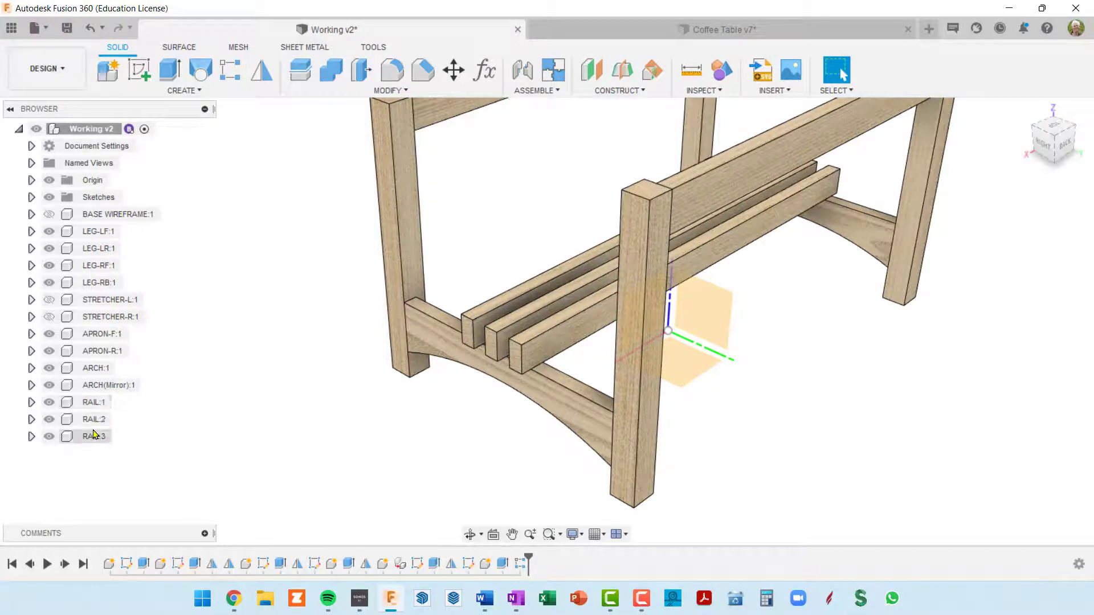
# Examine the blocks between the lower rails in the Coffee Table v7 design, including the vertical edge length of one block
pyautogui.keyDown('shift'); pyautogui.moveTo(428, 408); pyautogui.dragTo(501, 405, button='middle'); pyautogui.keyUp('shift')
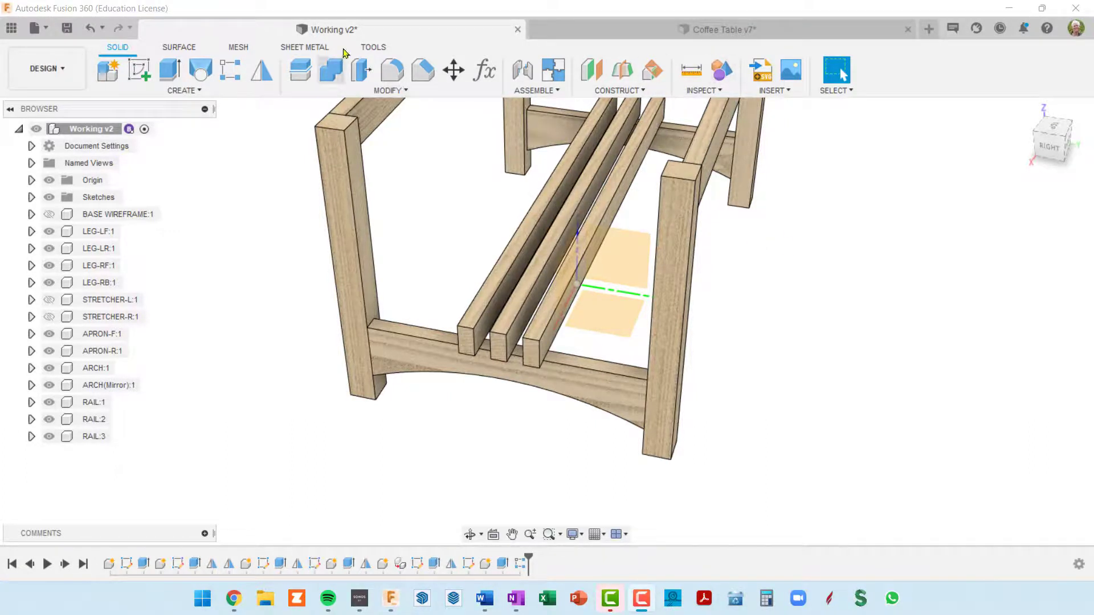
pyautogui.click(605, 28)
pyautogui.scroll(5, 581, 282)
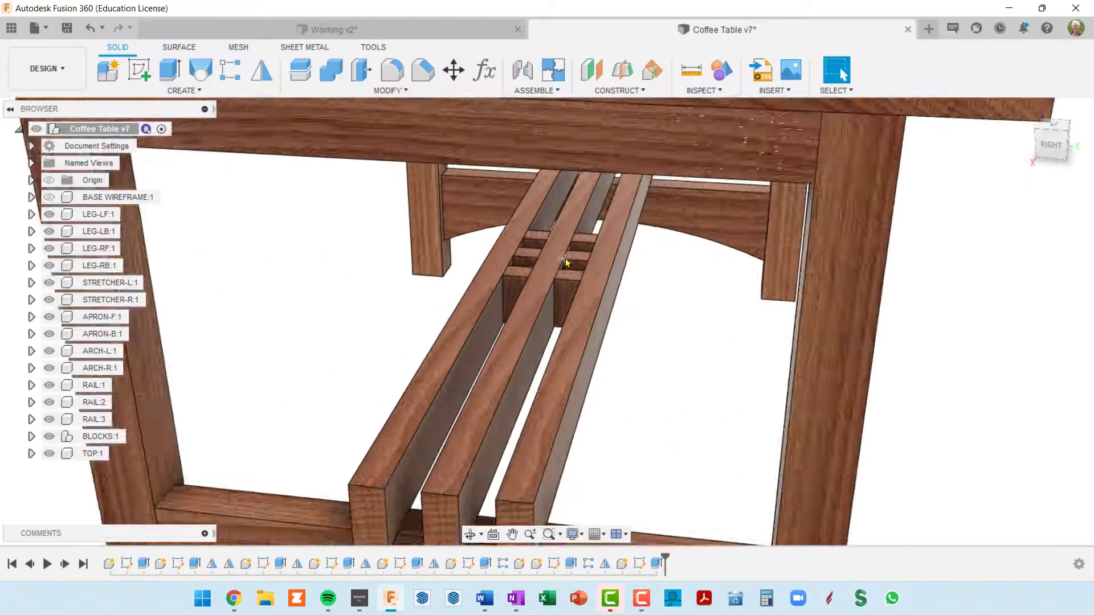
pyautogui.keyDown('shift'); pyautogui.moveTo(567, 262); pyautogui.dragTo(560, 267, button='middle'); pyautogui.keyUp('shift')
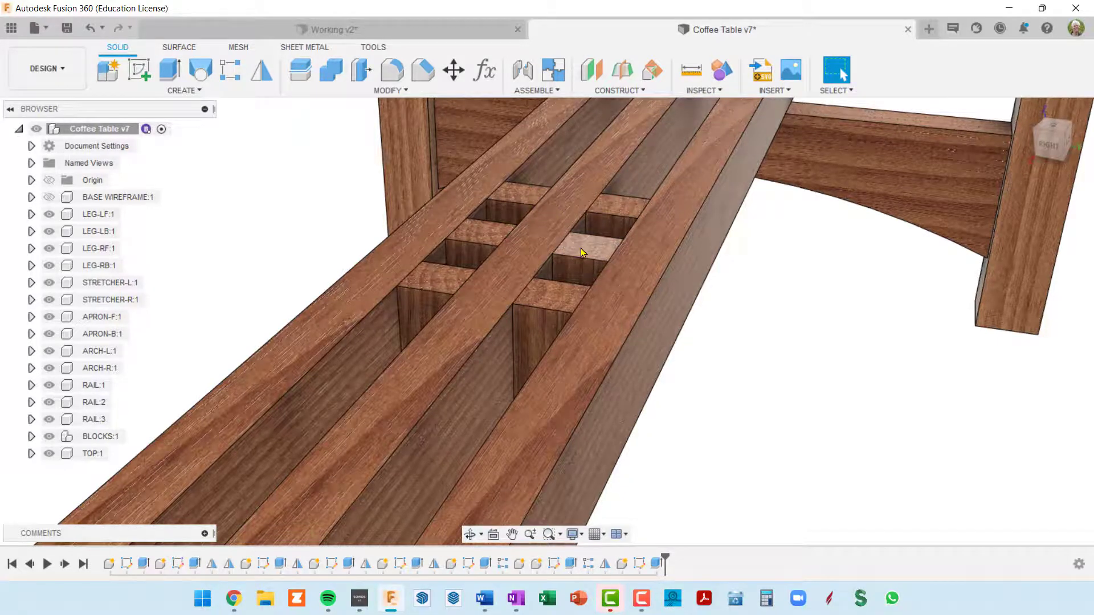
pyautogui.moveTo(536, 294); pyautogui.dragTo(588, 238, button='middle')
pyautogui.scroll(-1, 571, 237)
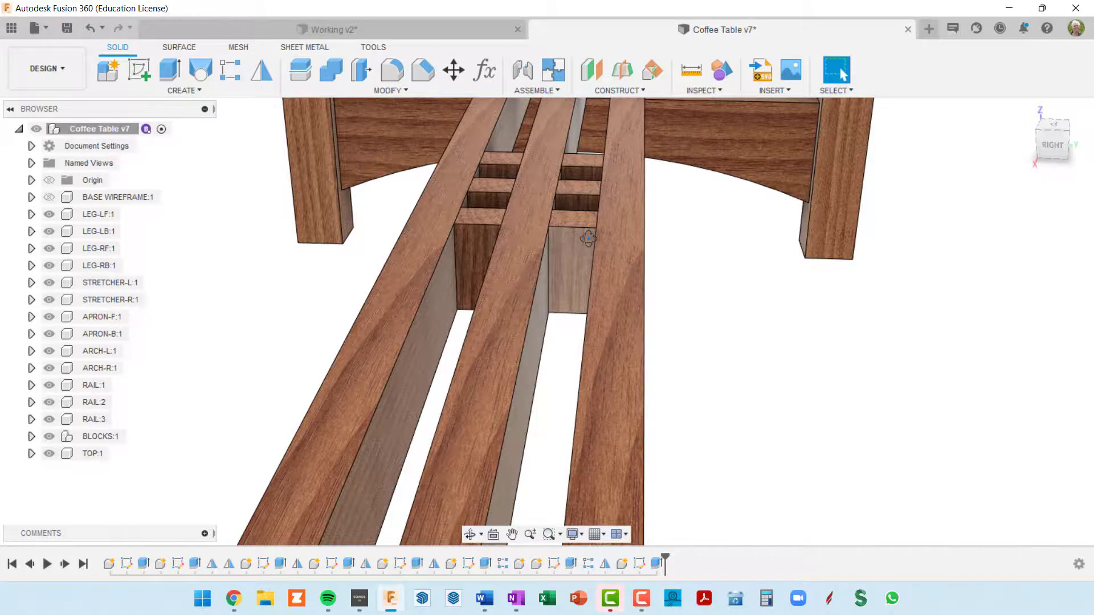
pyautogui.scroll(3, 572, 248)
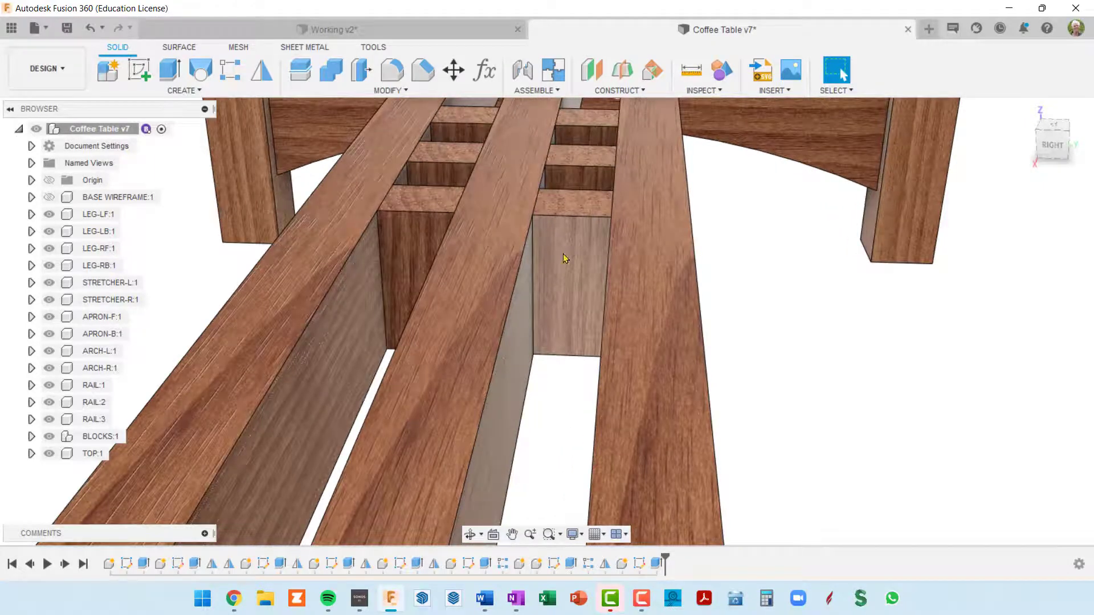
pyautogui.click(534, 272)
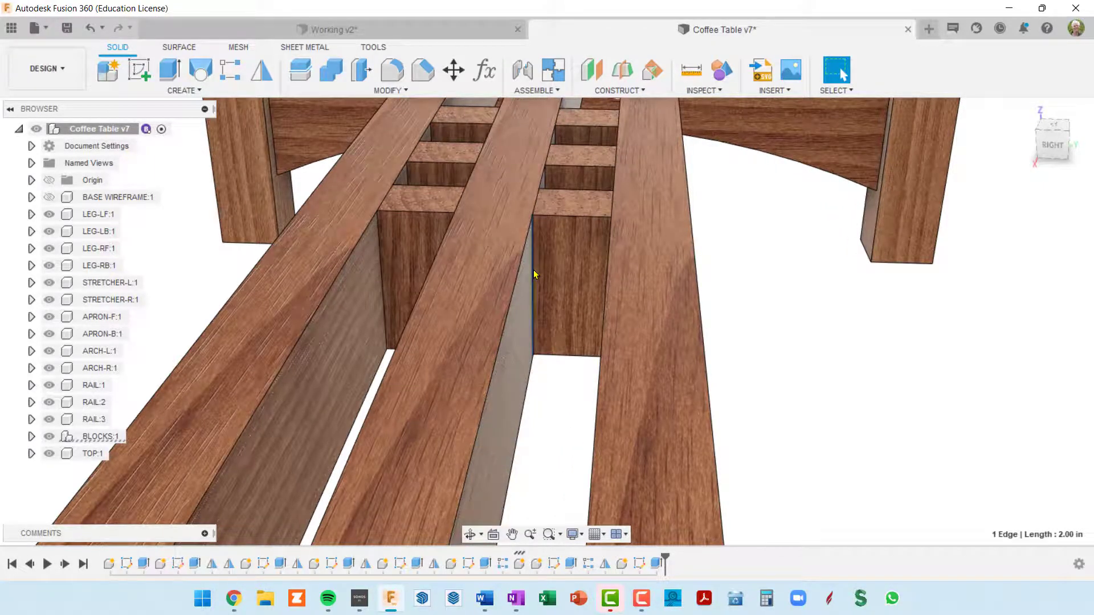
pyautogui.scroll(-4, 534, 273)
pyautogui.moveTo(549, 273)
pyautogui.keyDown('shift'); pyautogui.mouseDown(button='middle')
pyautogui.moveTo(575, 274)
pyautogui.moveTo(555, 277)
pyautogui.moveTo(557, 265)
pyautogui.mouseUp(button='middle'); pyautogui.keyUp('shift')
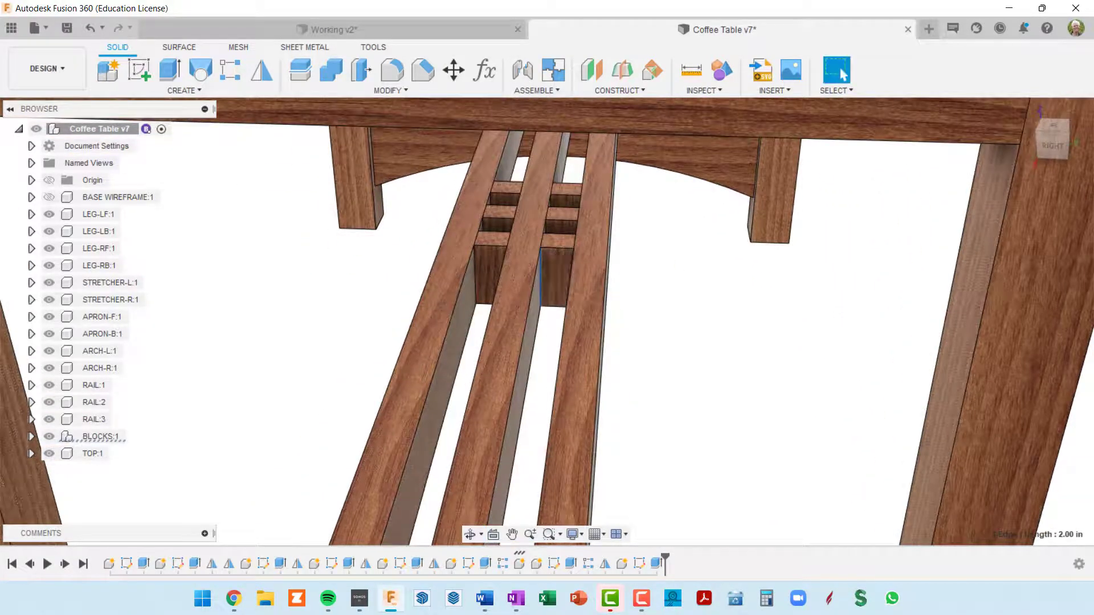
pyautogui.keyDown('shift'); pyautogui.moveTo(860, 310); pyautogui.dragTo(797, 274, button='middle'); pyautogui.keyUp('shift')
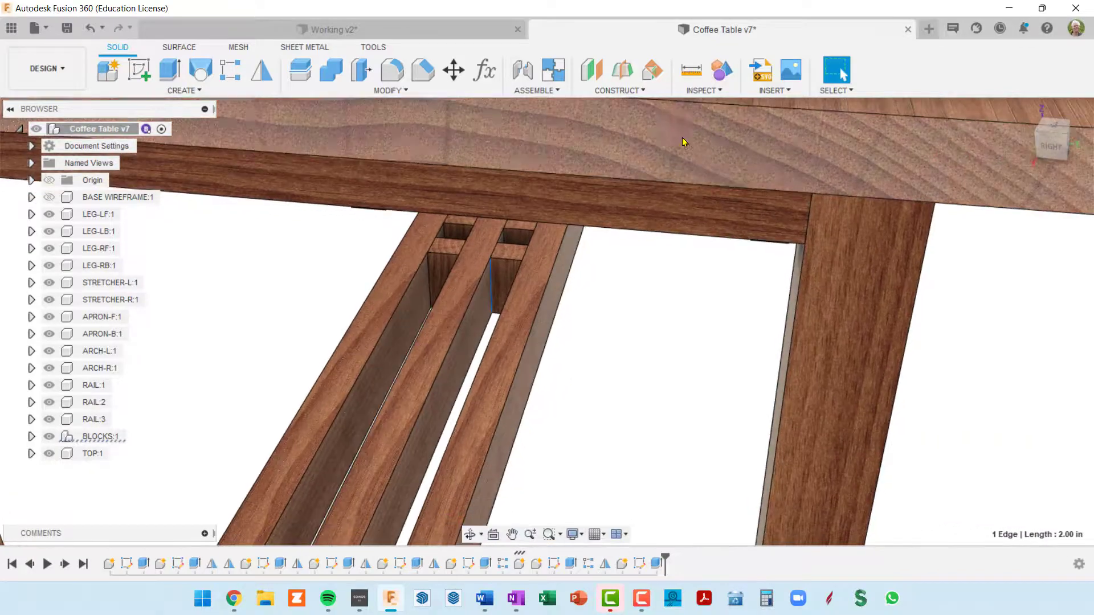
# Return to the Working v2 design and add a user parameter gridLen in inches with the expression railDep
pyautogui.click(478, 35)
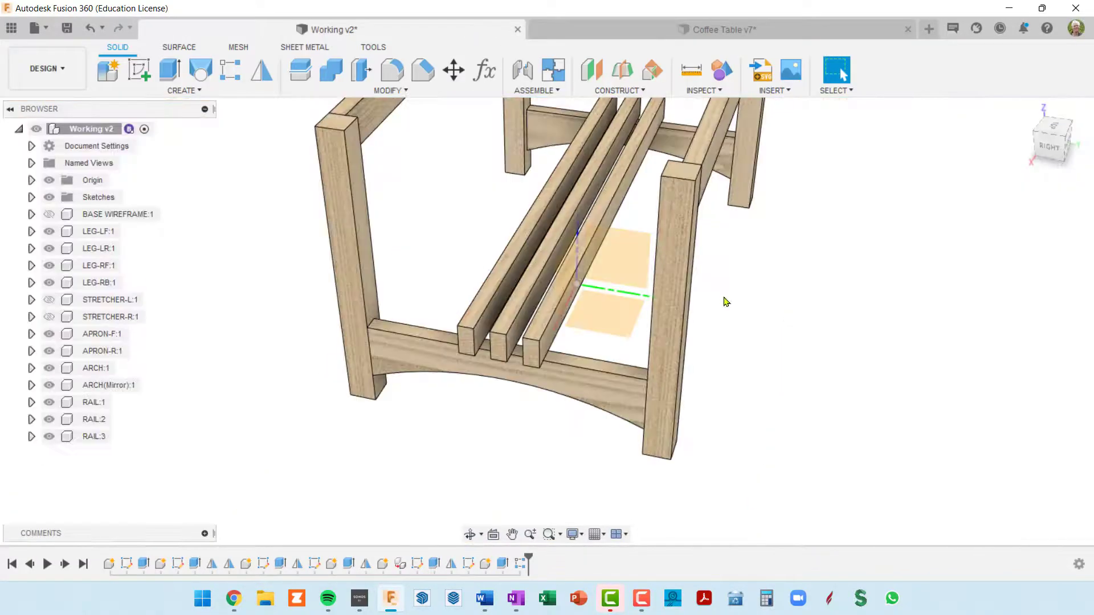
pyautogui.moveTo(748, 283)
pyautogui.keyDown('shift'); pyautogui.mouseDown(button='middle')
pyautogui.moveTo(733, 283)
pyautogui.moveTo(743, 272)
pyautogui.mouseUp(button='middle'); pyautogui.keyUp('shift')
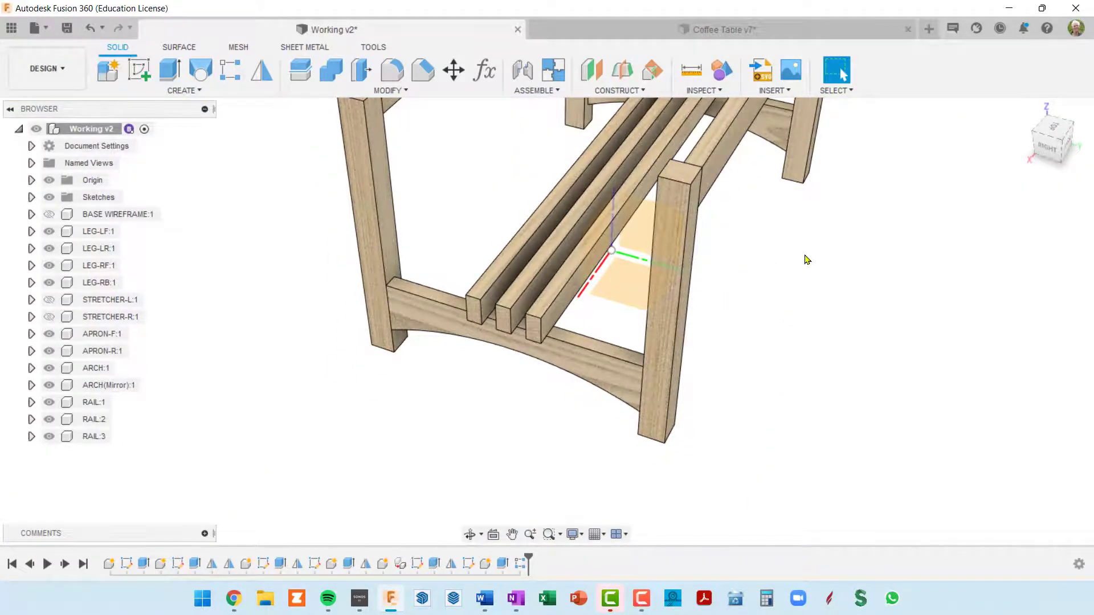
pyautogui.hotkey('shift', 'p')
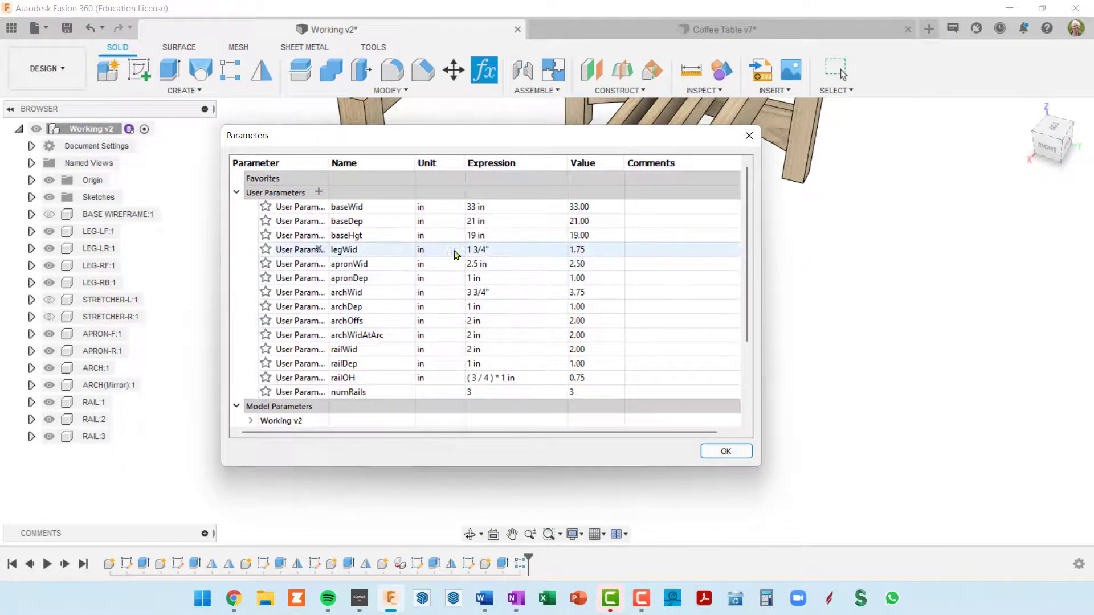
pyautogui.click(318, 192)
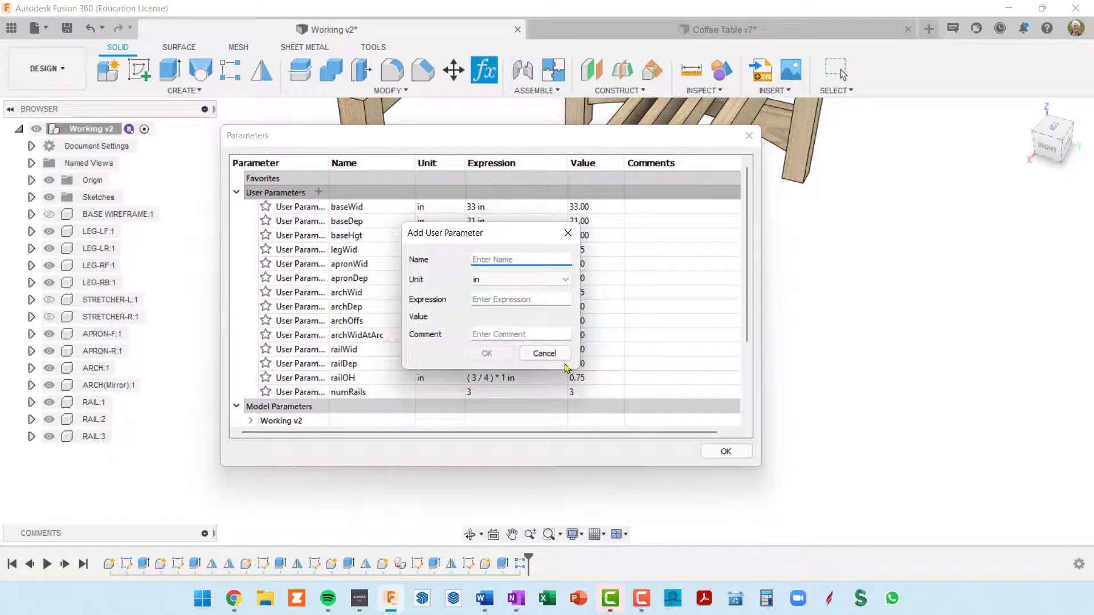
pyautogui.write('gridLen')
pyautogui.press('Tab')
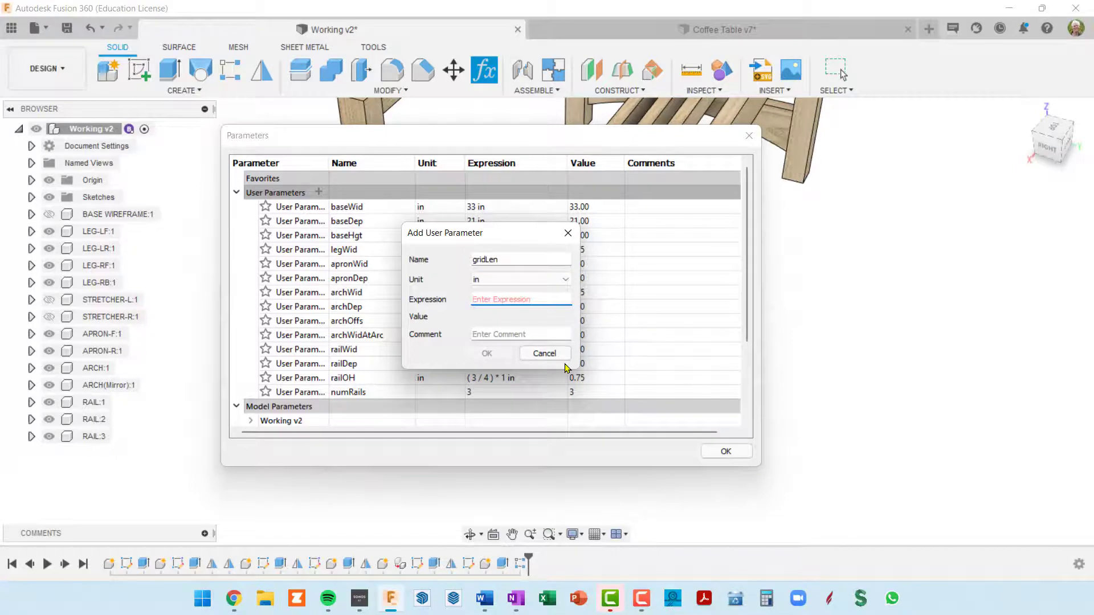
pyautogui.write('2')
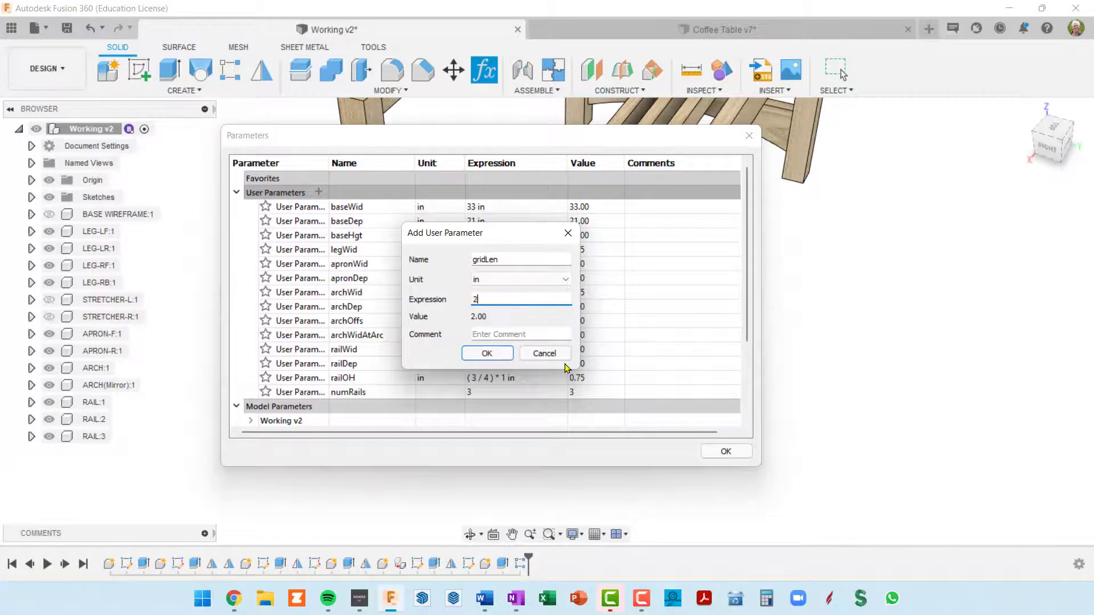
pyautogui.press('BackSpace')
pyautogui.write('railDep')
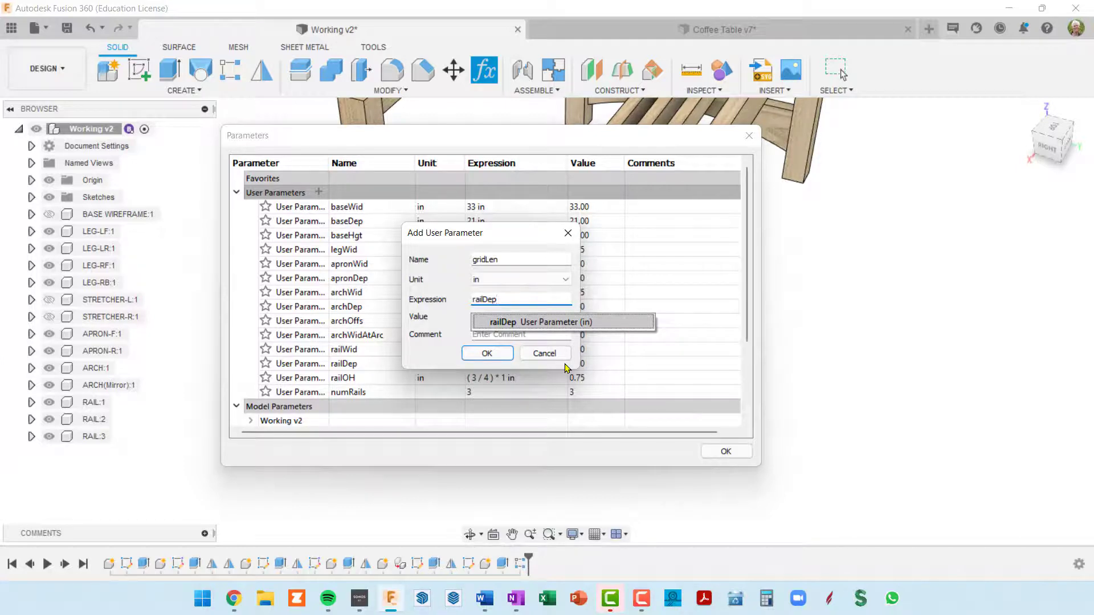
pyautogui.press('Return')
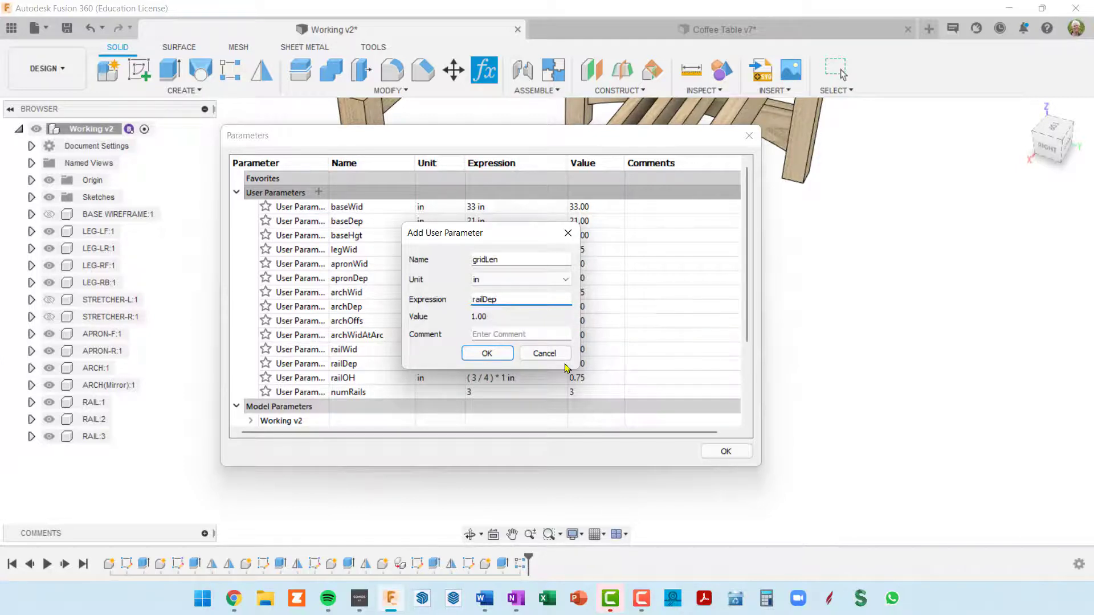
pyautogui.press('Tab')
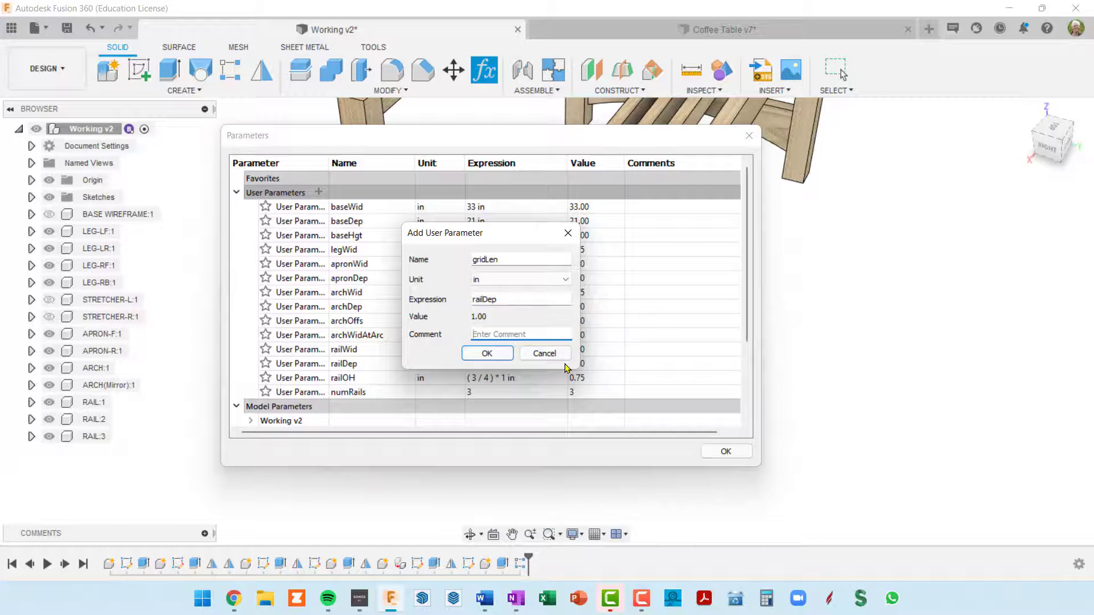
pyautogui.click(487, 353)
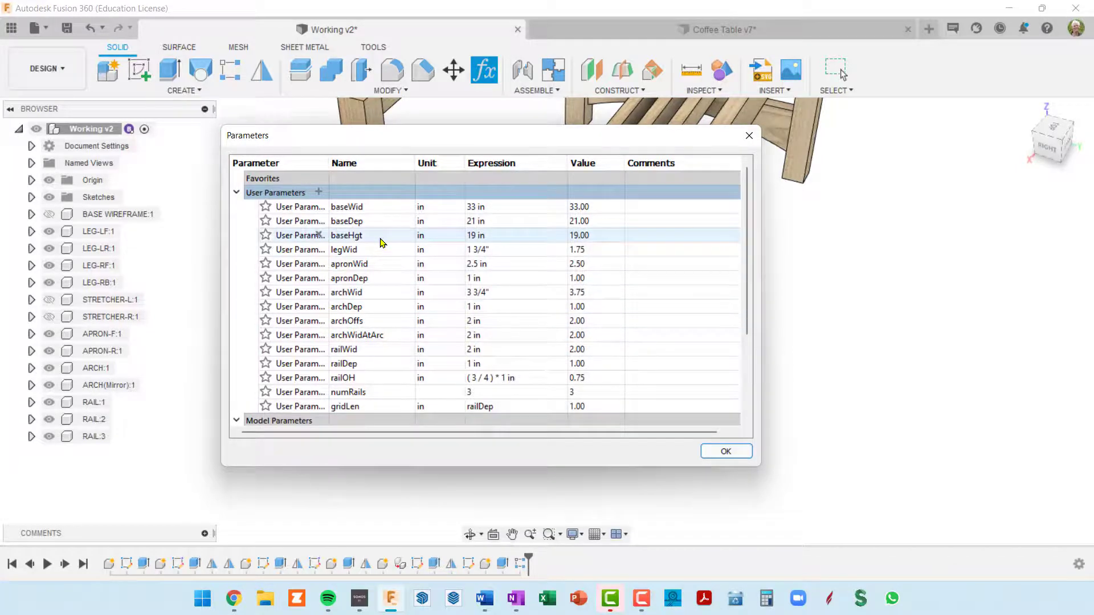
# Add a unitless user parameter numGridBlock with the expression 3 and close the parameters
pyautogui.click(318, 192)
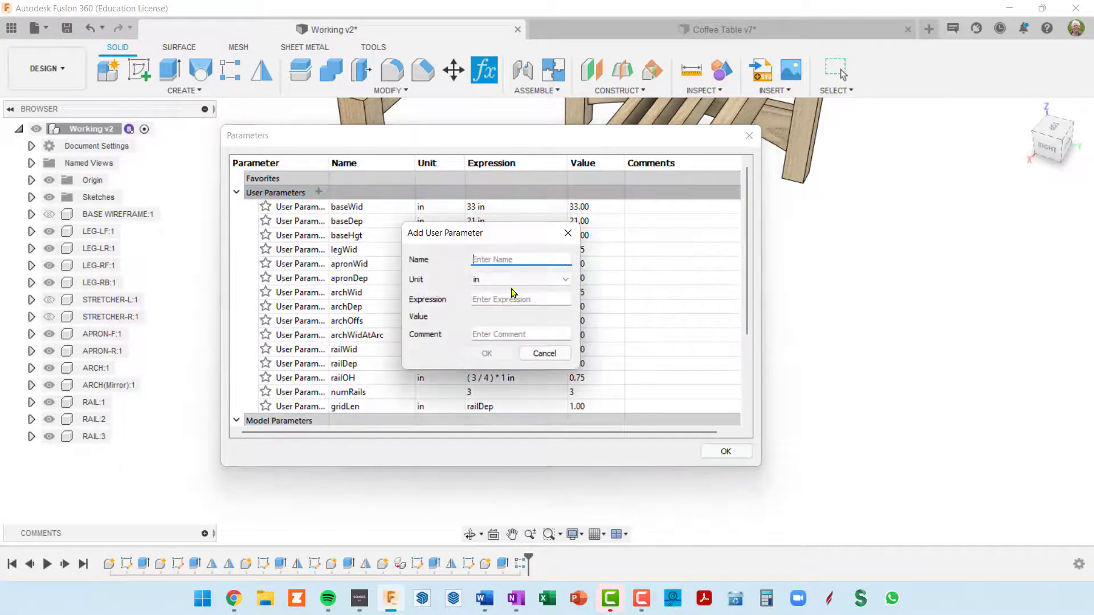
pyautogui.write('numGridBl')
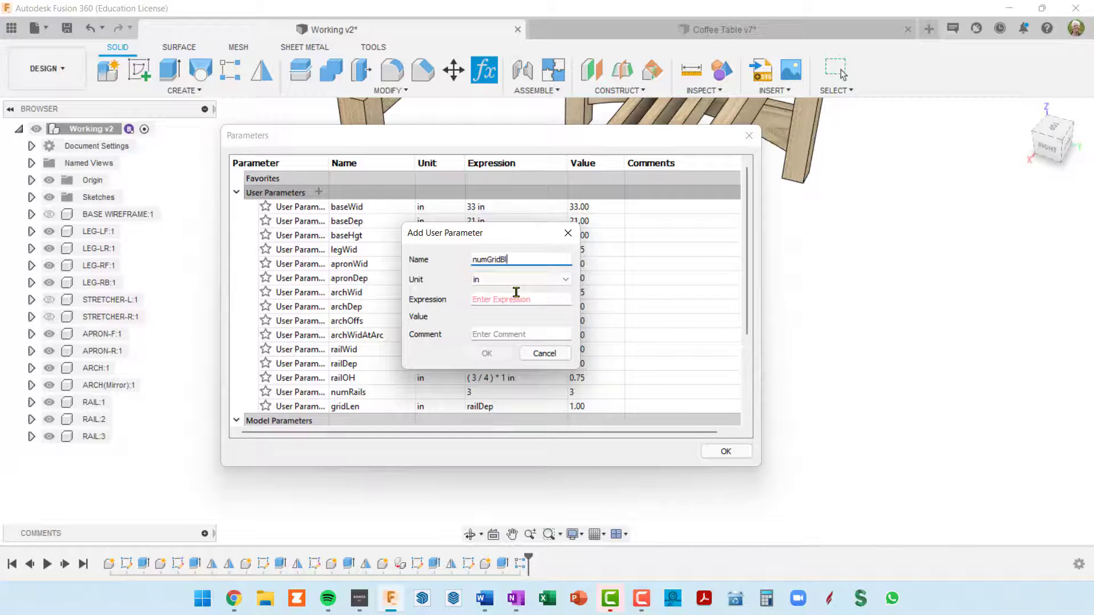
pyautogui.press('Tab')
pyautogui.press('Tab')
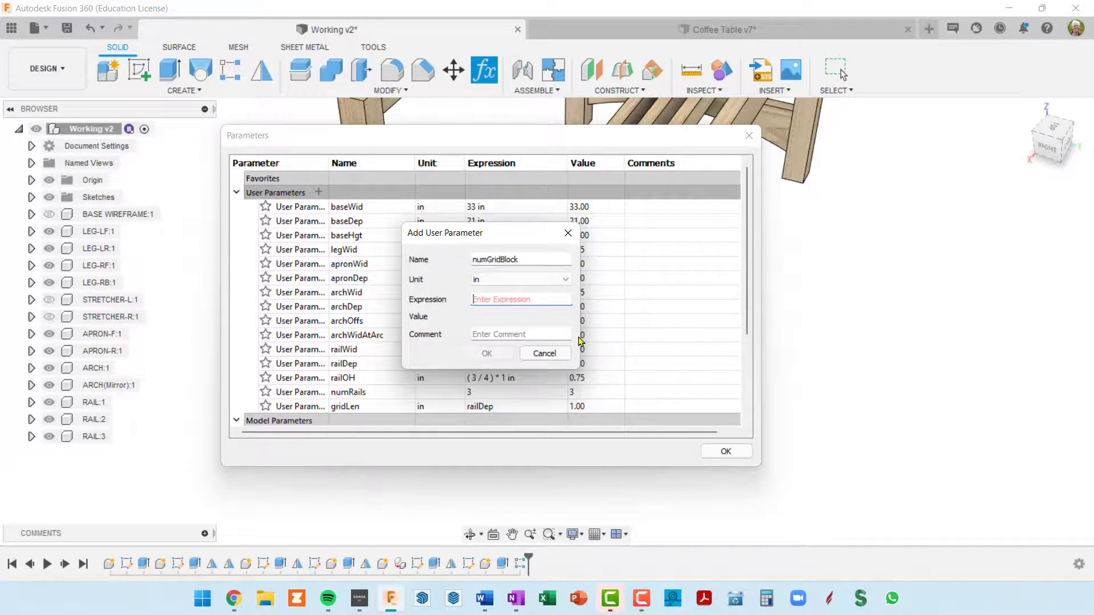
pyautogui.write('3')
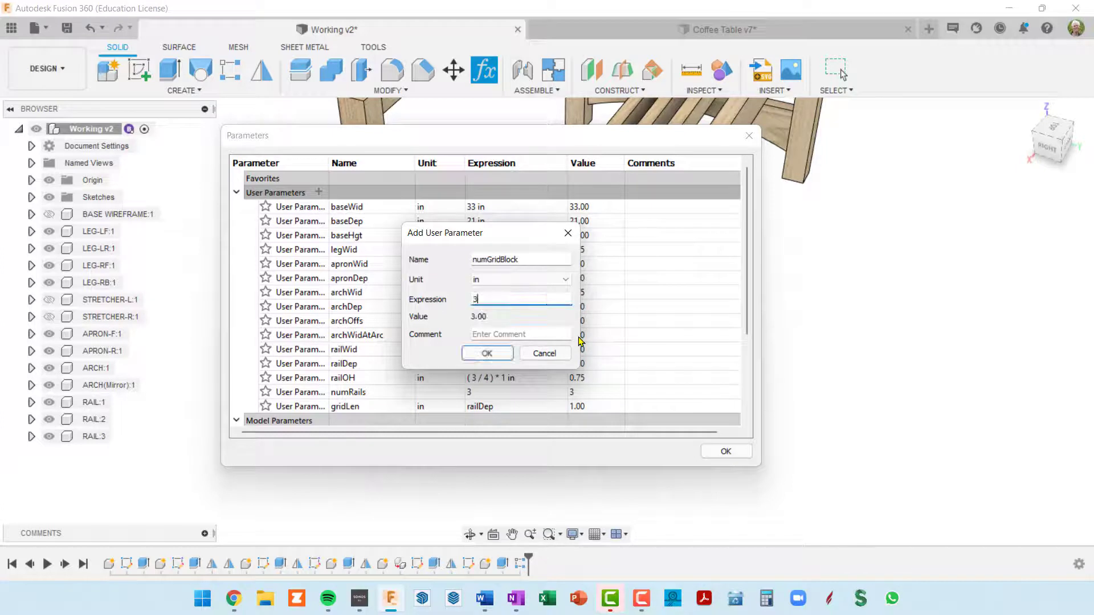
pyautogui.click(565, 280)
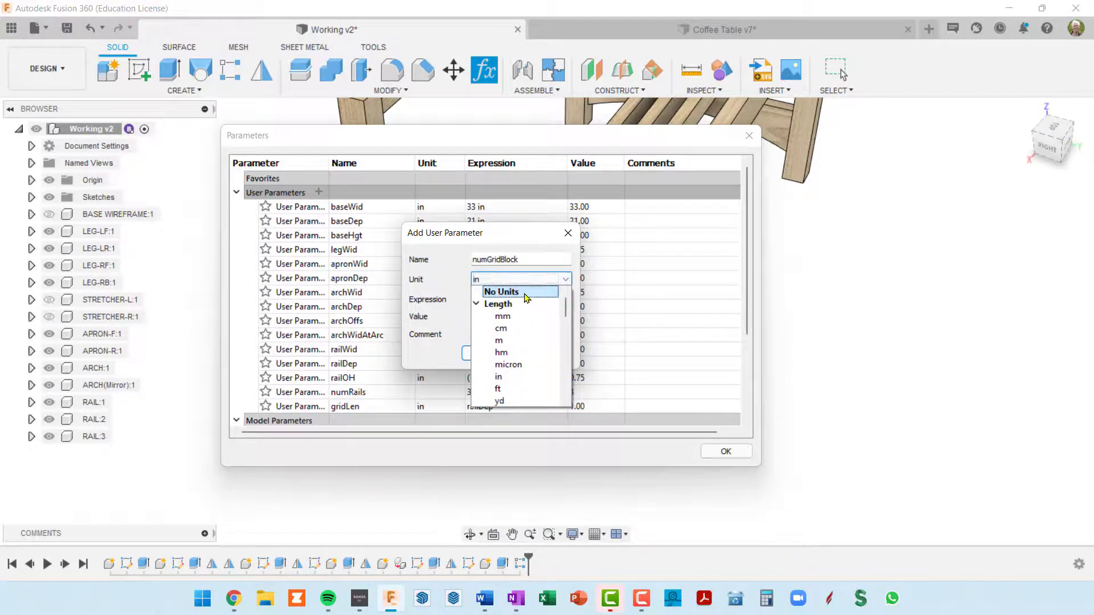
pyautogui.click(525, 293)
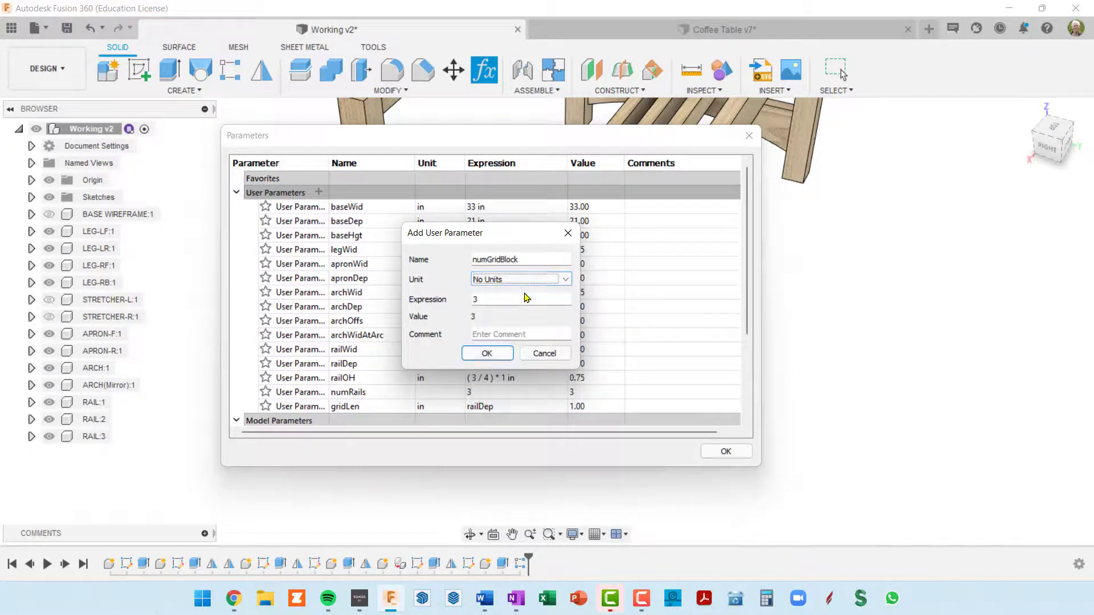
pyautogui.click(487, 354)
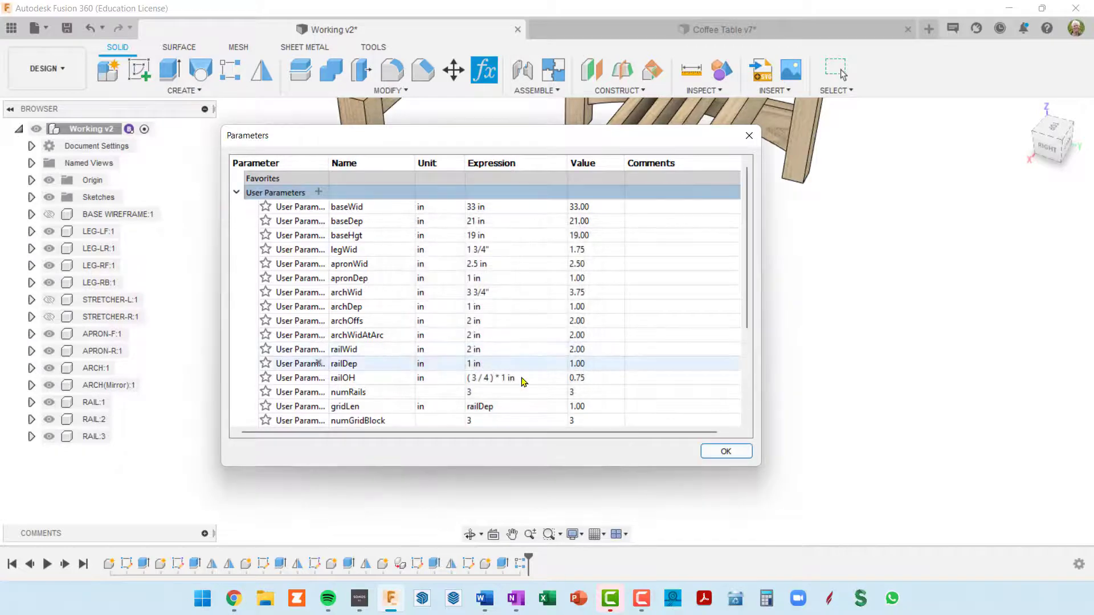
pyautogui.click(726, 452)
# Create an active internal component named BLOCKS under the top-level Working v2 assembly
pyautogui.scroll(5, 604, 204)
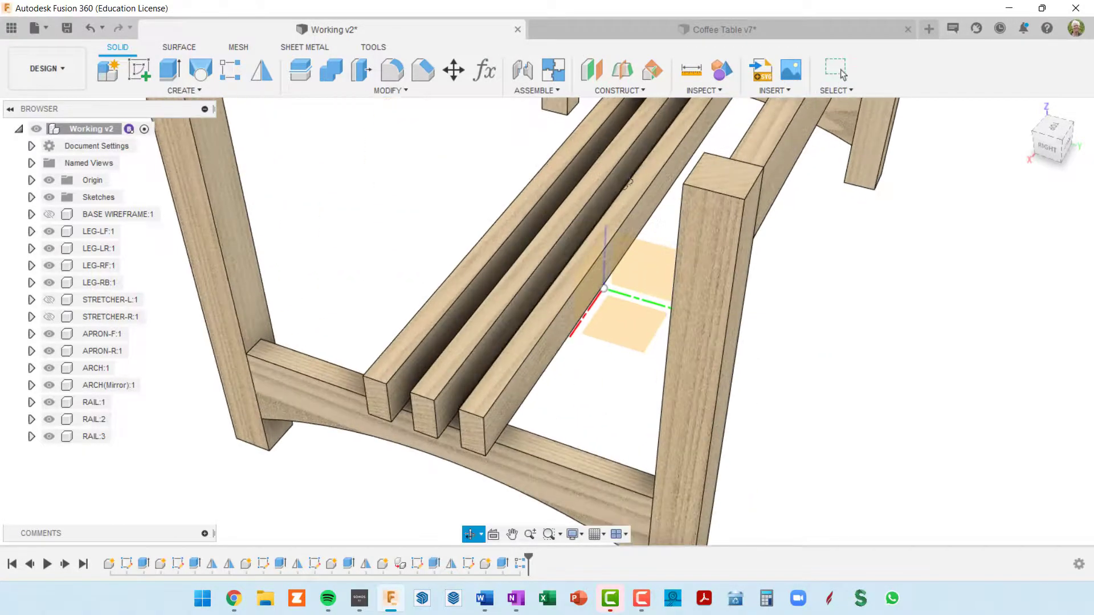
pyautogui.scroll(-4, 603, 203)
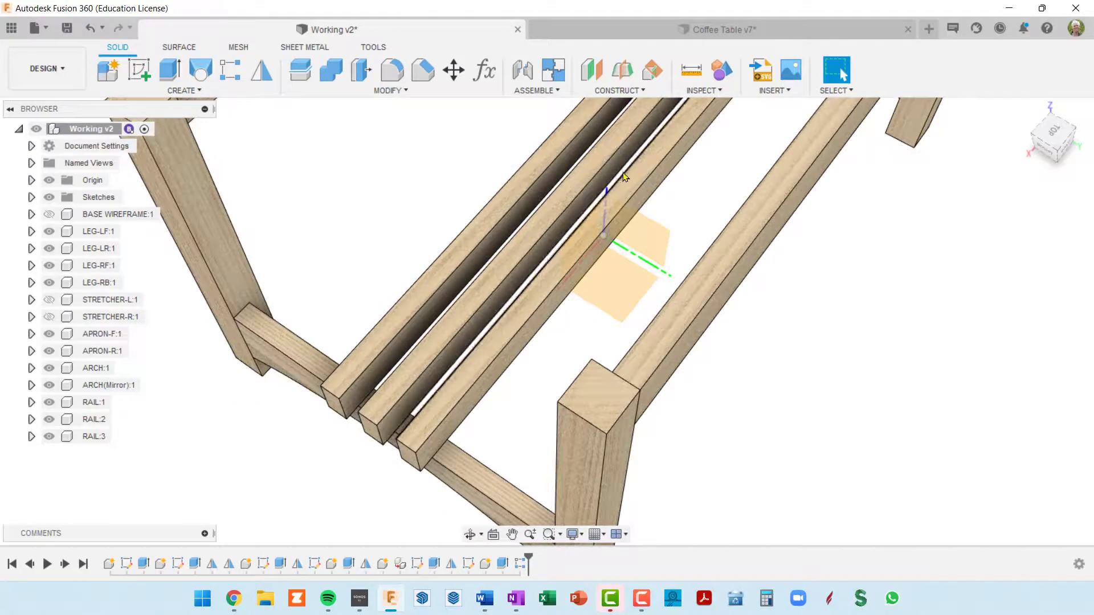
pyautogui.scroll(-3, 617, 180)
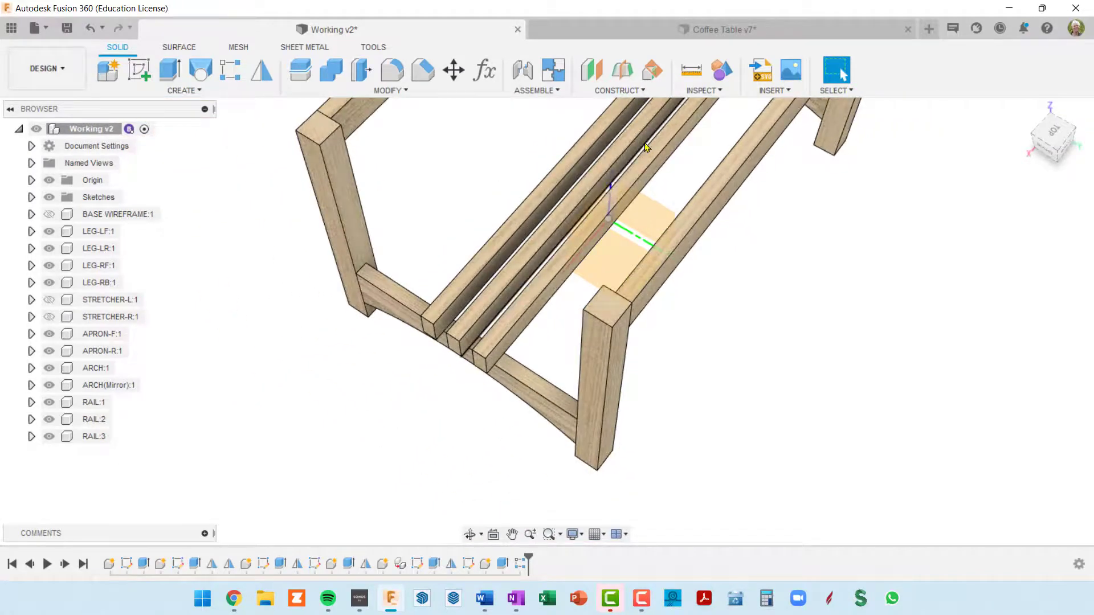
pyautogui.scroll(-3, 625, 181)
pyautogui.moveTo(626, 182); pyautogui.dragTo(648, 233, button='middle')
pyautogui.scroll(3, 649, 233)
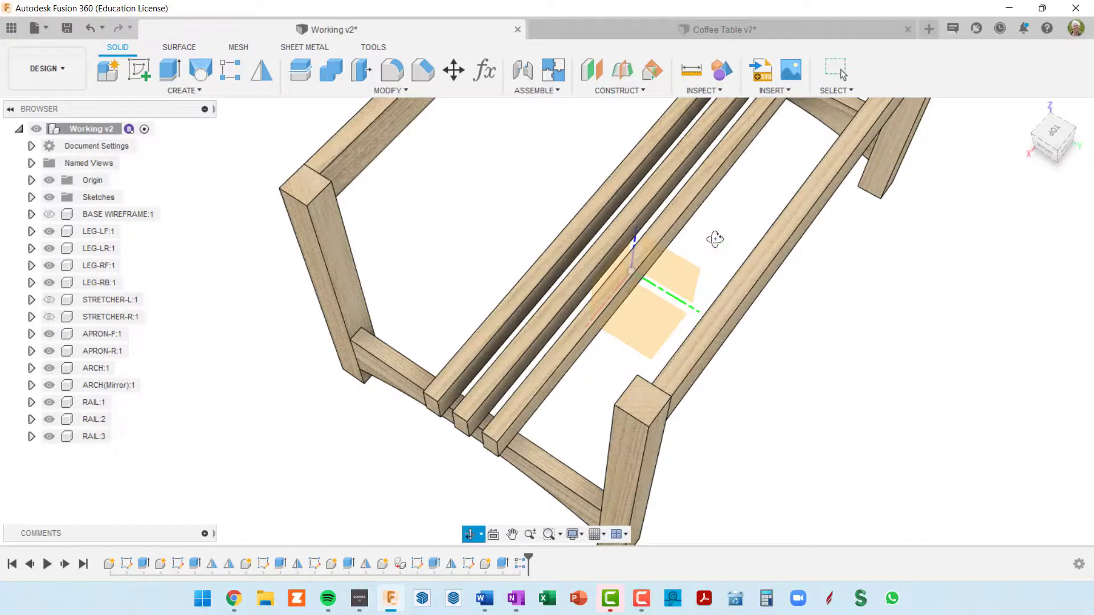
pyautogui.keyDown('shift'); pyautogui.moveTo(716, 237); pyautogui.dragTo(693, 206, button='middle'); pyautogui.keyUp('shift')
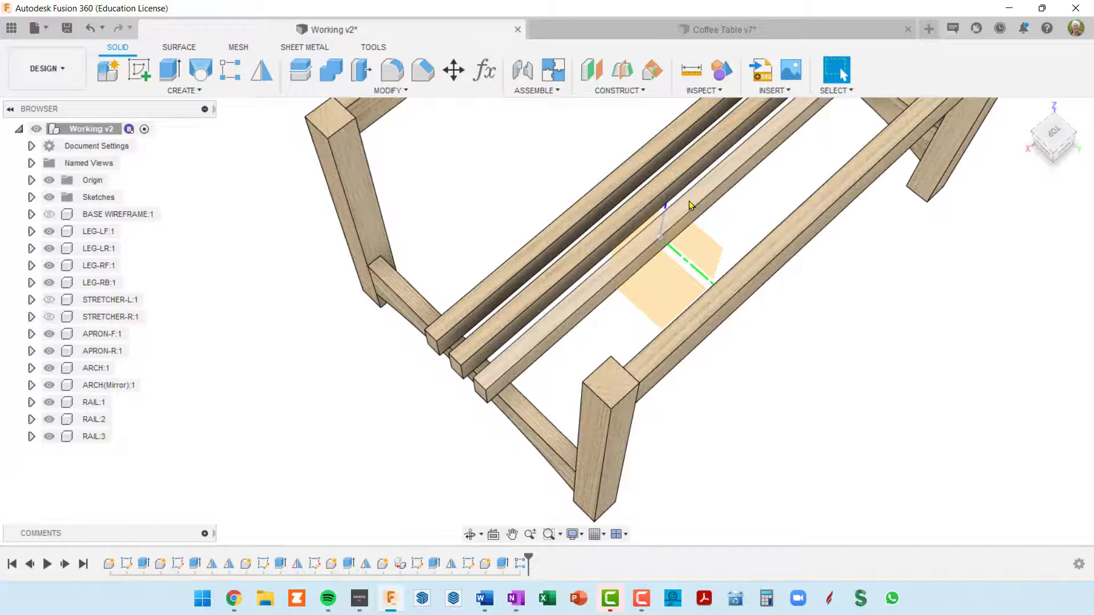
pyautogui.click(689, 200)
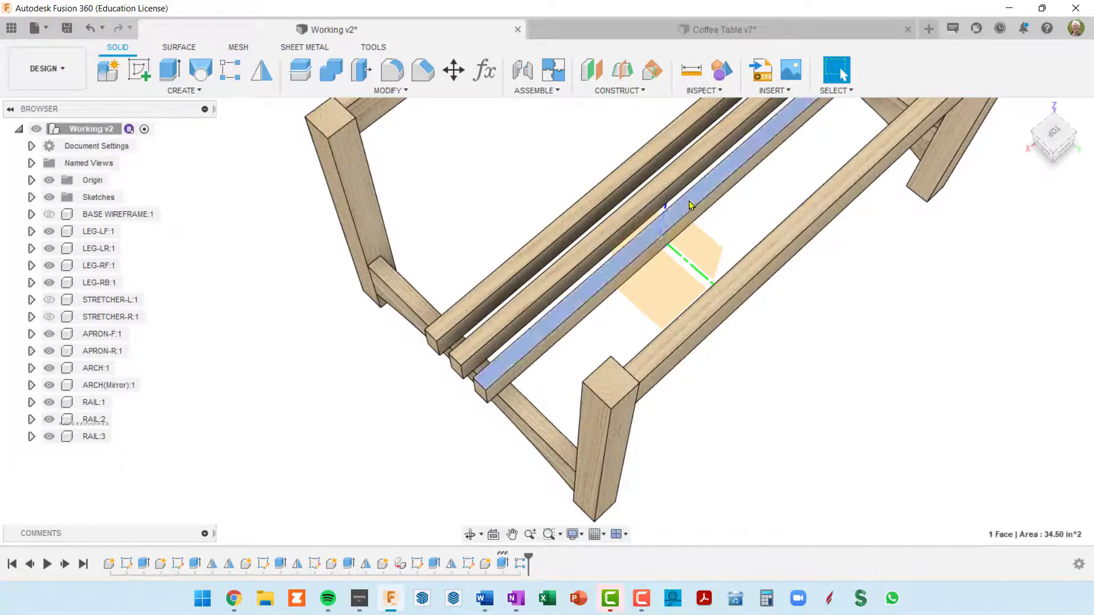
pyautogui.click(112, 72)
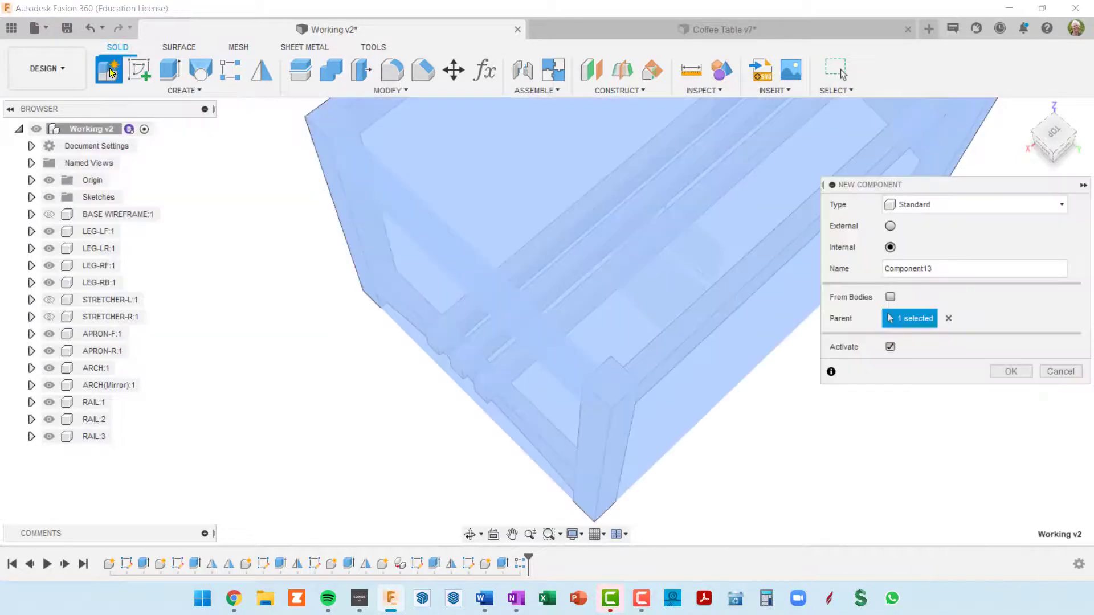
pyautogui.doubleClick(940, 267)
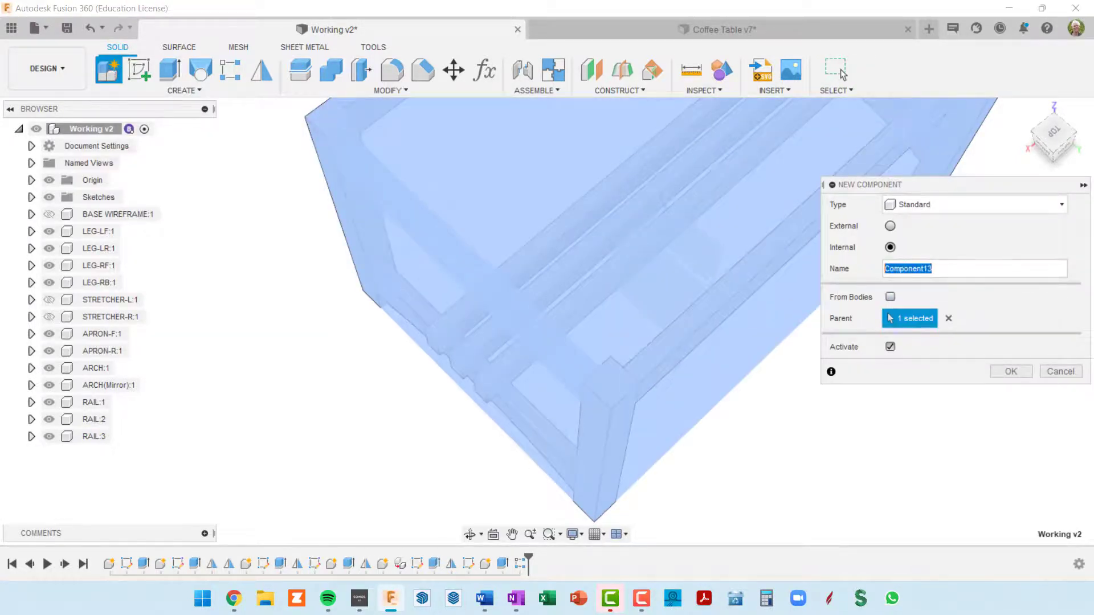
pyautogui.write('BLOCKS')
pyautogui.press('Return')
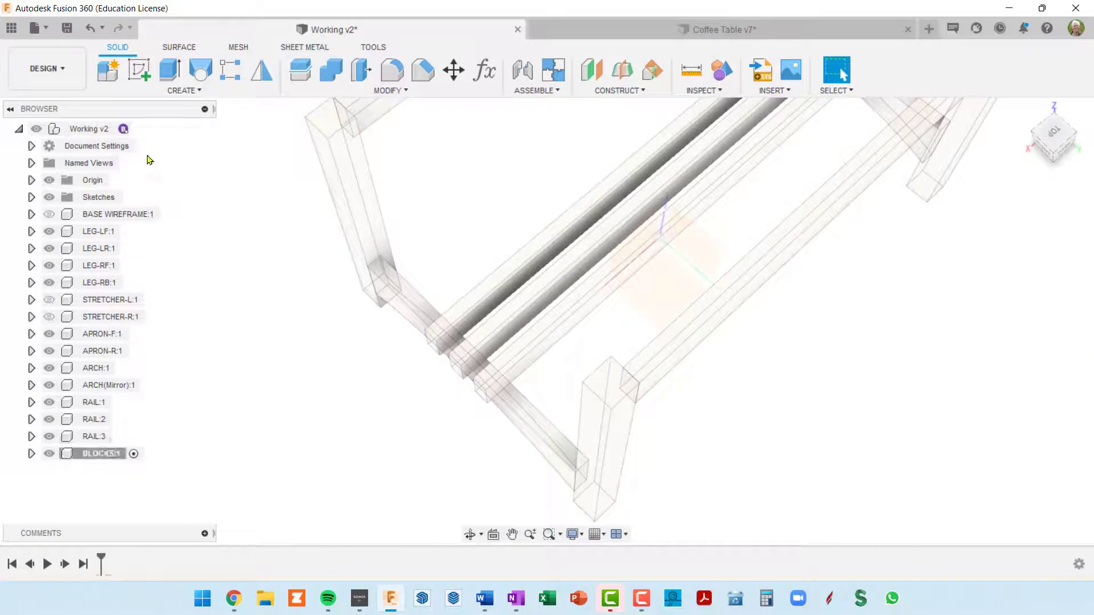
# Create an internal component named BLOCK nested inside the BLOCKS component
pyautogui.click(108, 70)
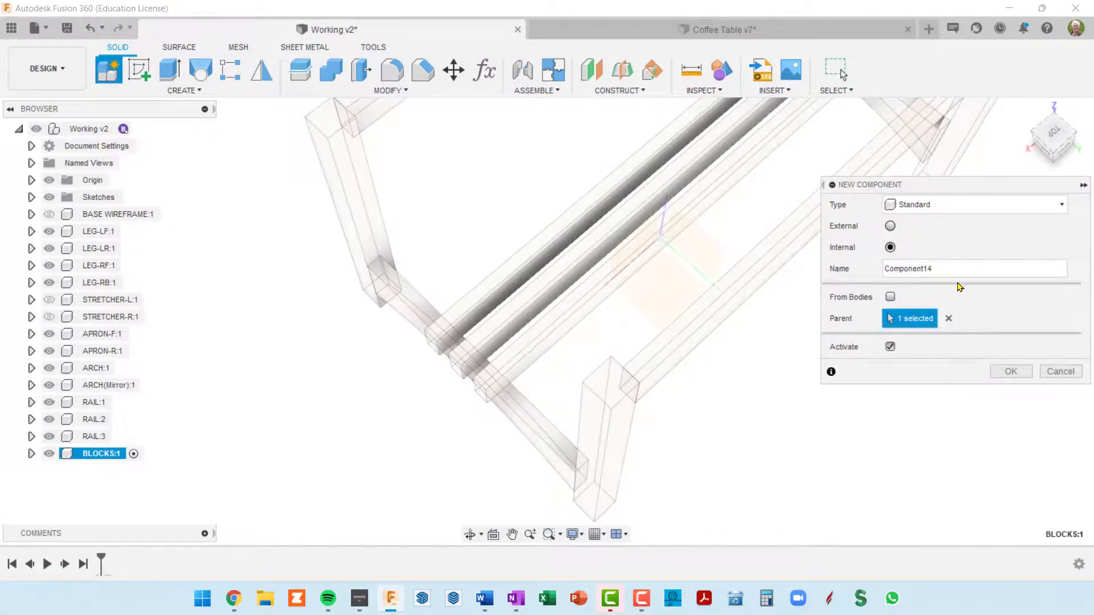
pyautogui.doubleClick(945, 265)
pyautogui.write('BLOCK')
pyautogui.press('Return')
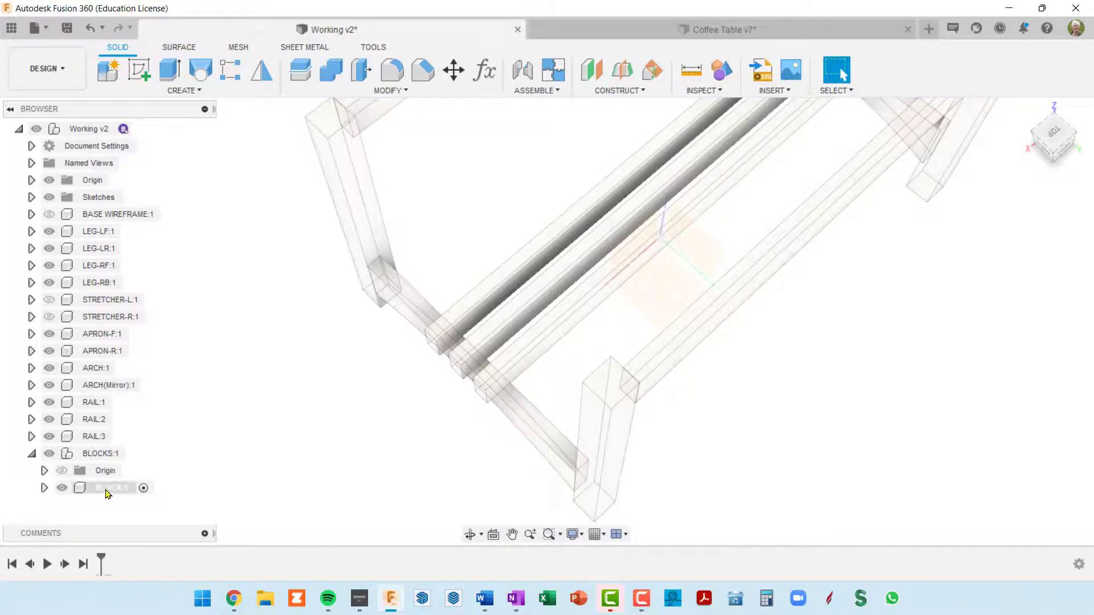
pyautogui.click(106, 489)
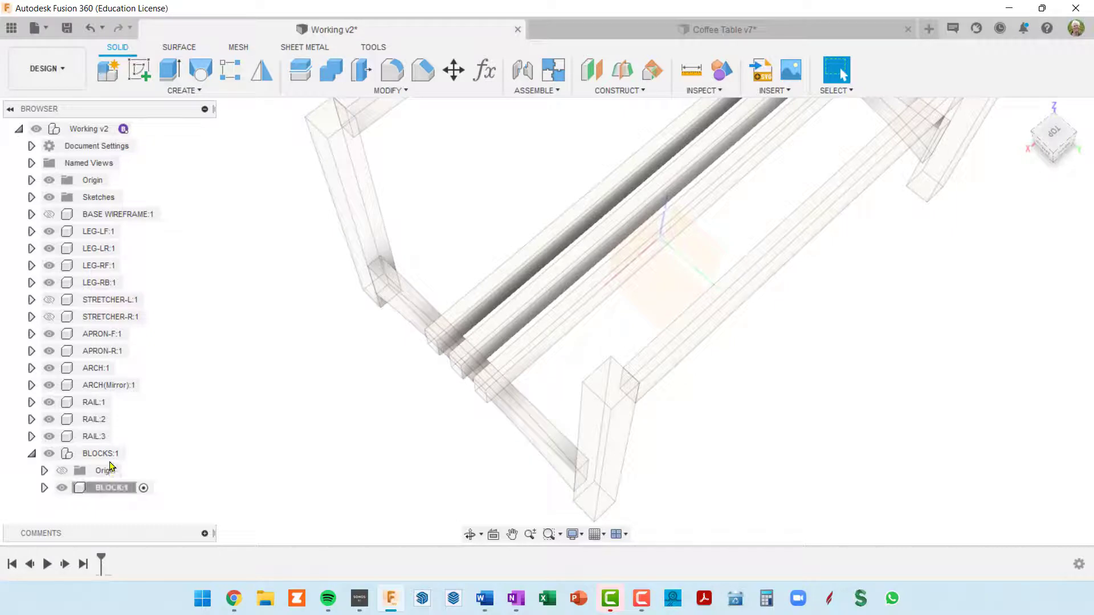
# Activate the top-level Working v2 assembly in place of the nested BLOCK component
pyautogui.scroll(-2, 228, 442)
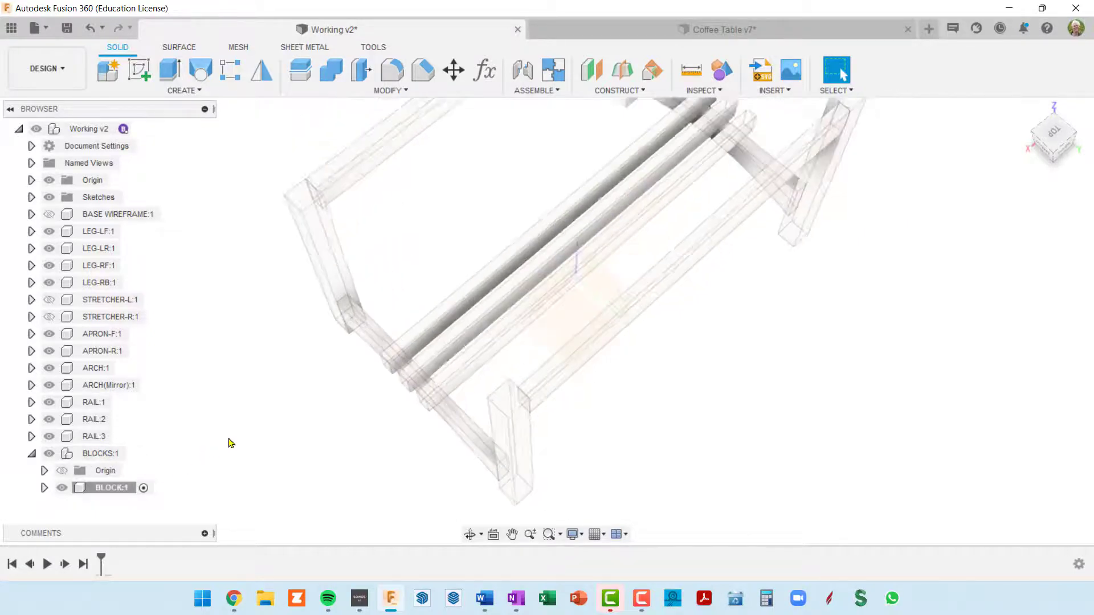
pyautogui.keyDown('shift'); pyautogui.moveTo(464, 387); pyautogui.dragTo(528, 328, button='middle'); pyautogui.keyUp('shift')
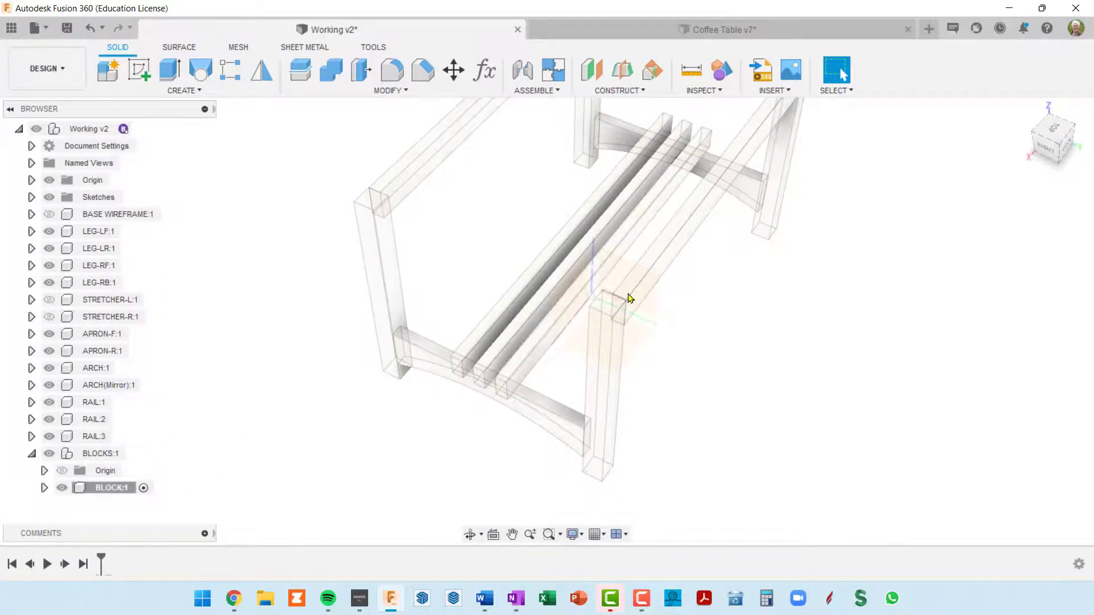
pyautogui.scroll(2, 627, 288)
pyautogui.keyDown('shift'); pyautogui.moveTo(626, 288); pyautogui.dragTo(681, 342, button='middle'); pyautogui.keyUp('shift')
pyautogui.keyDown('shift'); pyautogui.moveTo(681, 342); pyautogui.dragTo(668, 382, button='middle'); pyautogui.keyUp('shift')
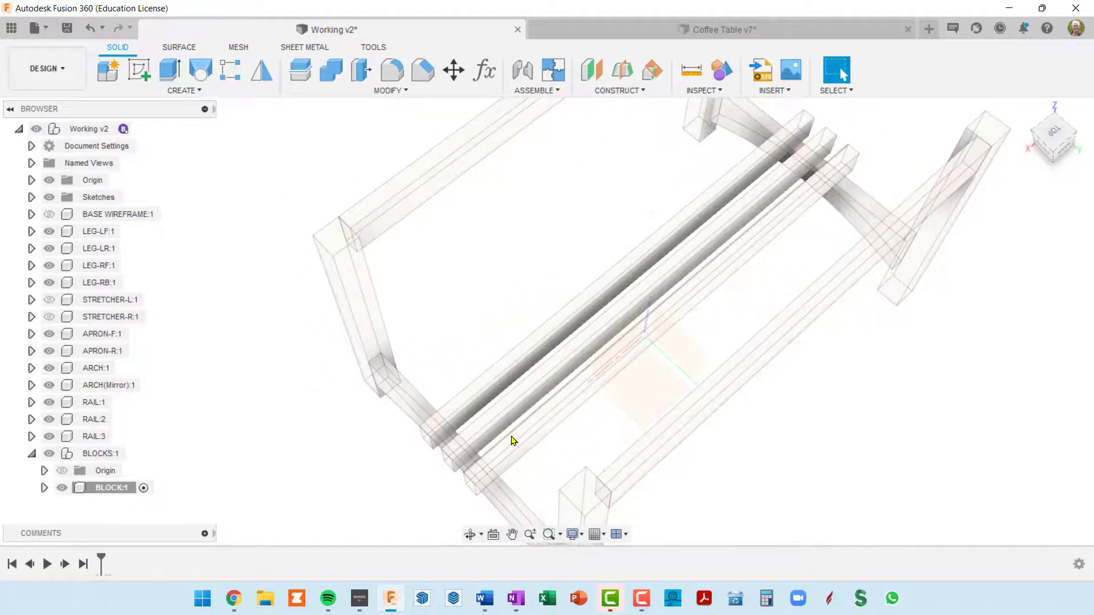
pyautogui.scroll(3, 512, 443)
pyautogui.click(139, 129)
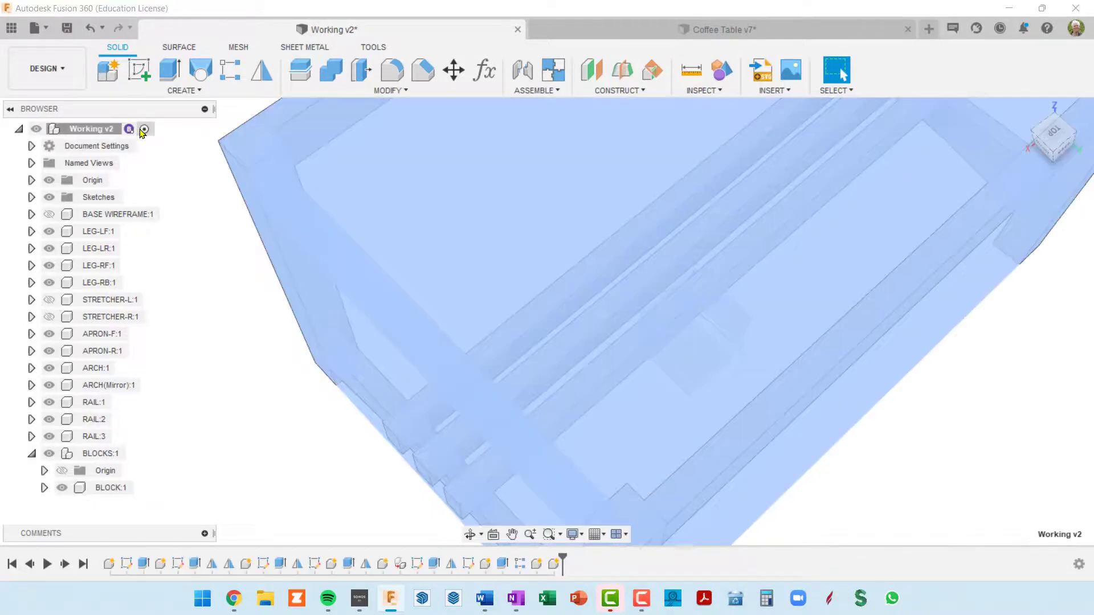
pyautogui.keyDown('shift'); pyautogui.moveTo(319, 296); pyautogui.dragTo(437, 311, button='middle'); pyautogui.keyUp('shift')
pyautogui.press('Escape')
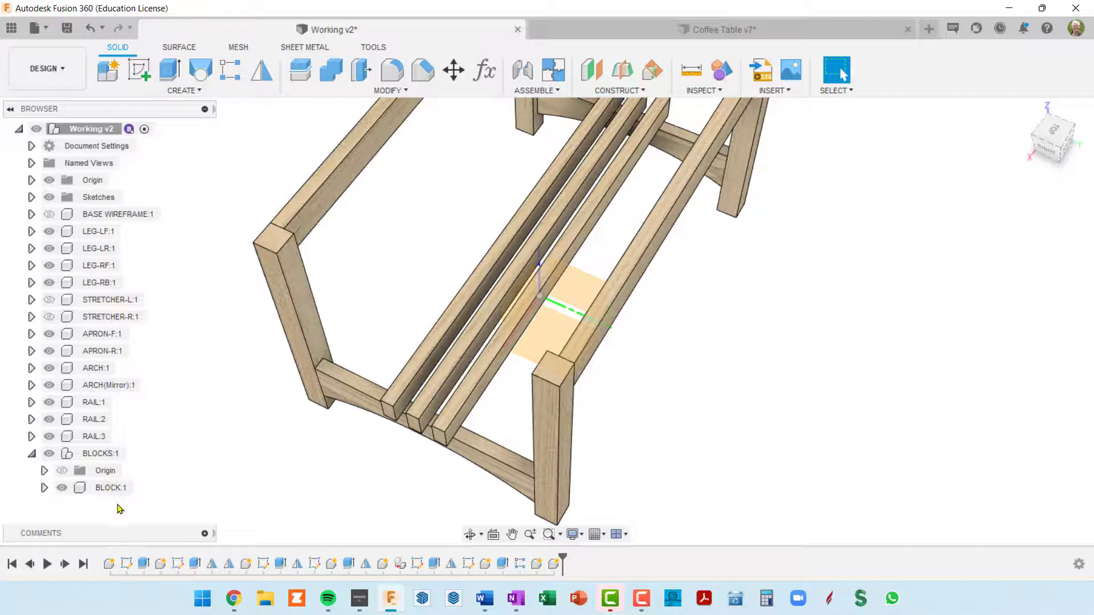
# Activate the nested BLOCK component and start a sketch on the top face of the middle rail
pyautogui.click(129, 489)
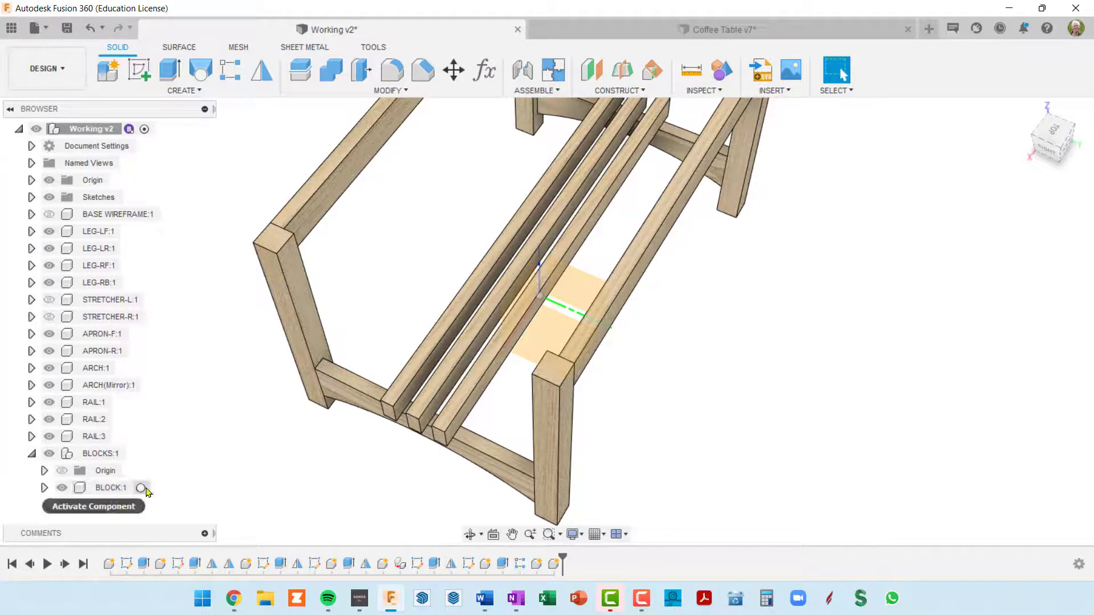
pyautogui.click(141, 488)
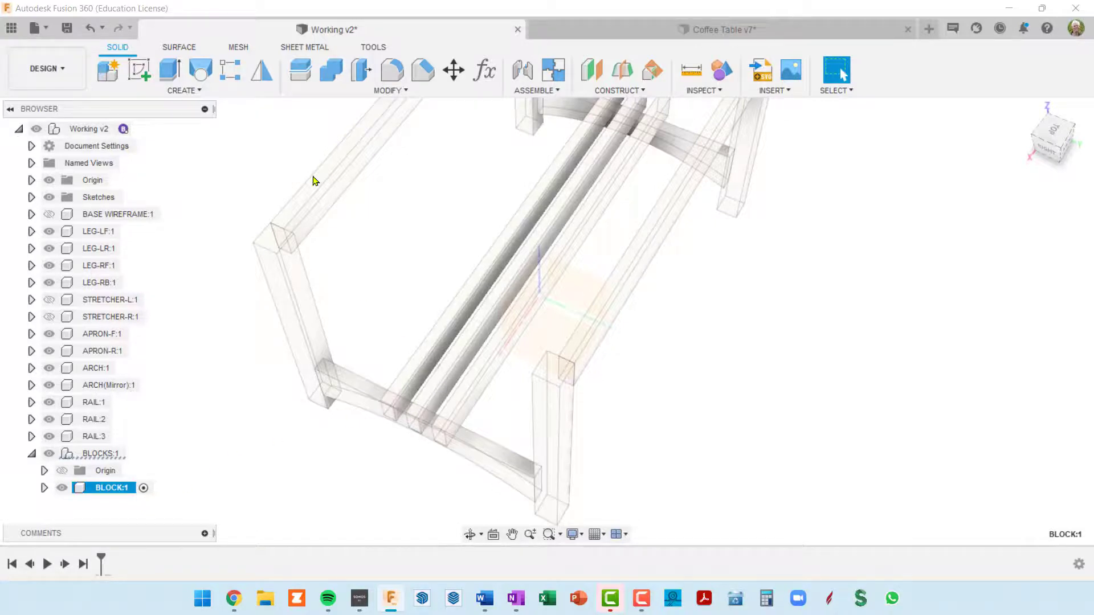
pyautogui.click(458, 358)
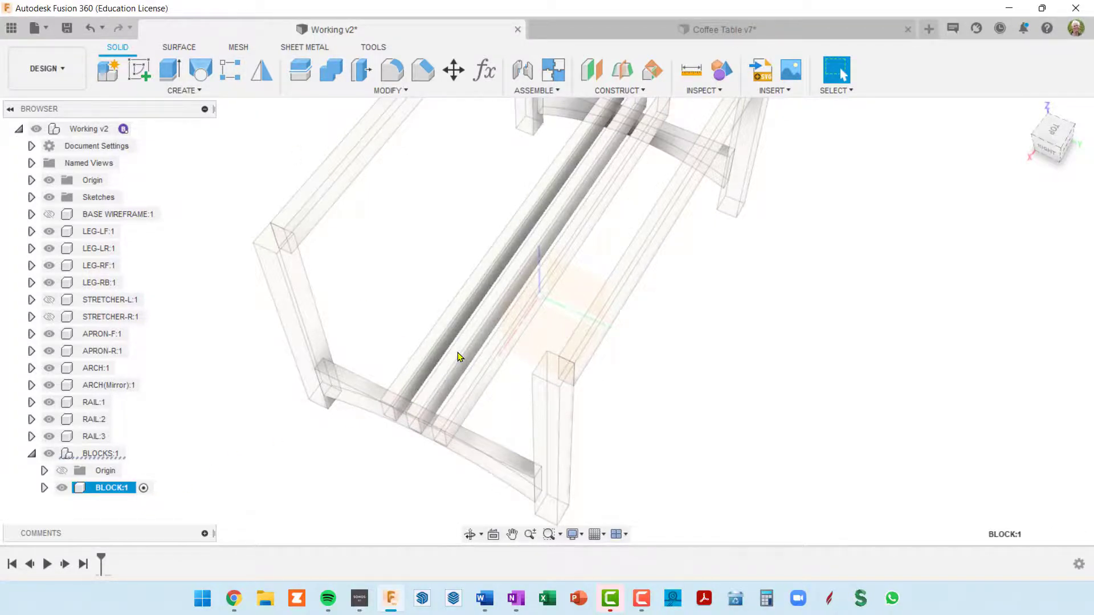
pyautogui.click(140, 70)
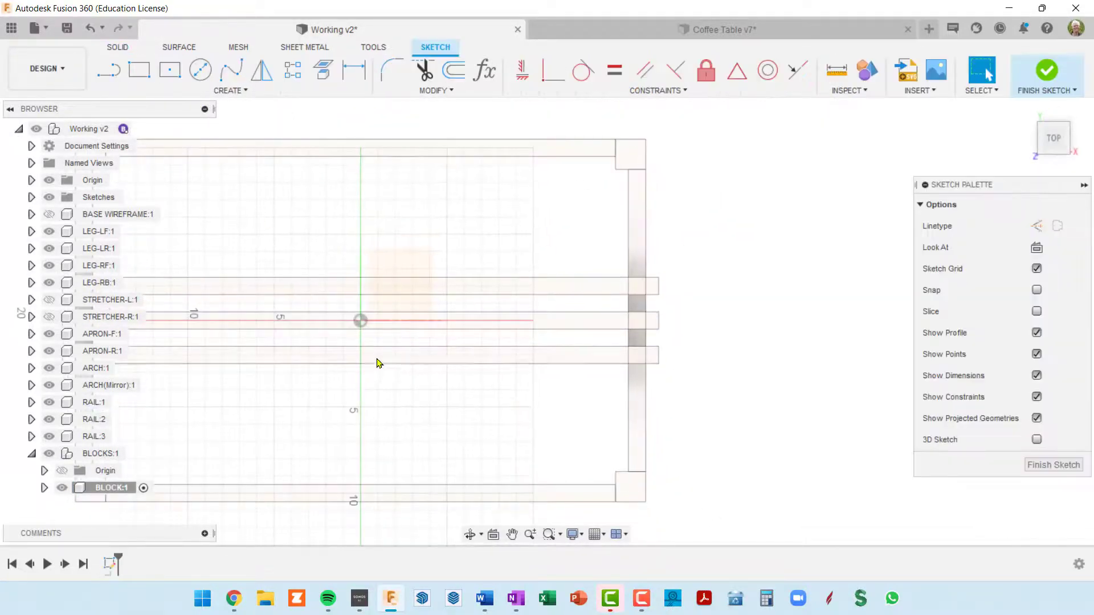
pyautogui.moveTo(400, 312)
pyautogui.mouseDown(button='middle')
pyautogui.moveTo(392, 295)
pyautogui.moveTo(528, 216)
pyautogui.mouseUp(button='middle')
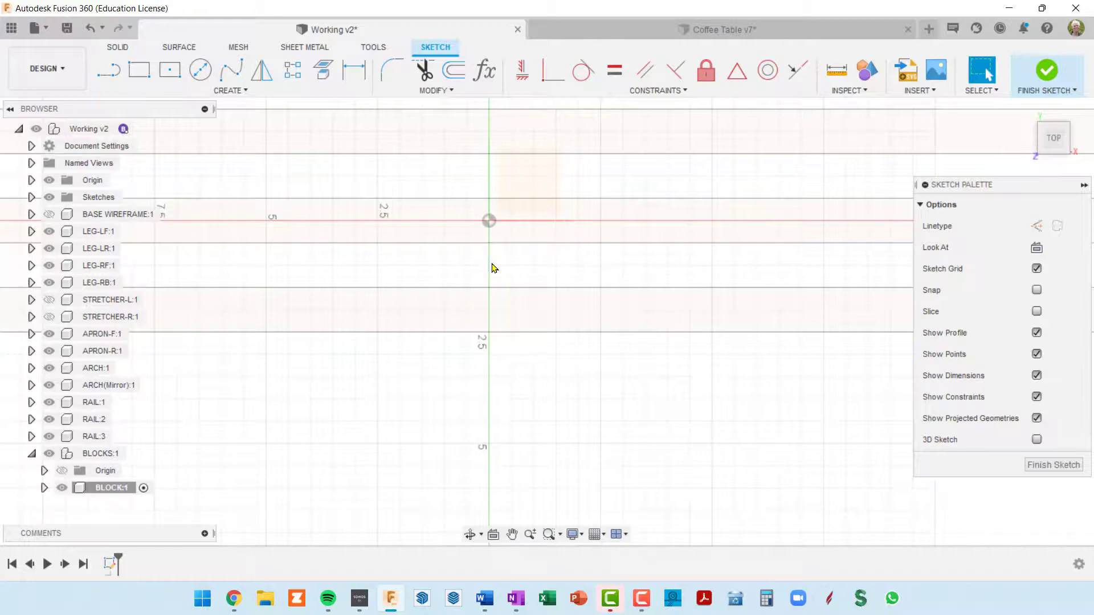
# Sketch a rectangle below the rails with both its width and height set to railDep
pyautogui.press('r')
pyautogui.click(519, 376)
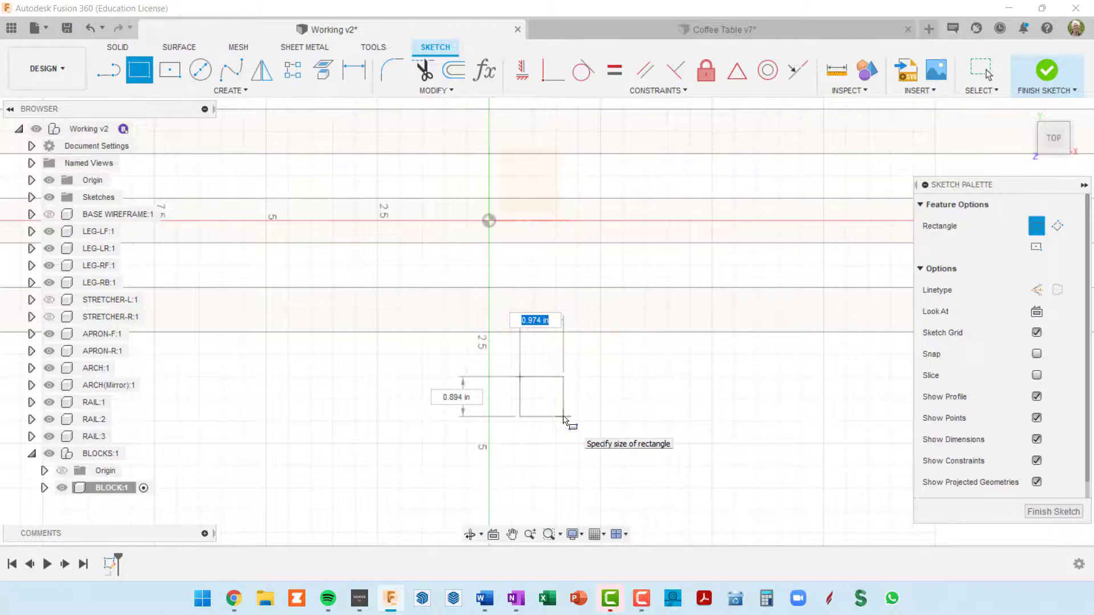
pyautogui.write('ra')
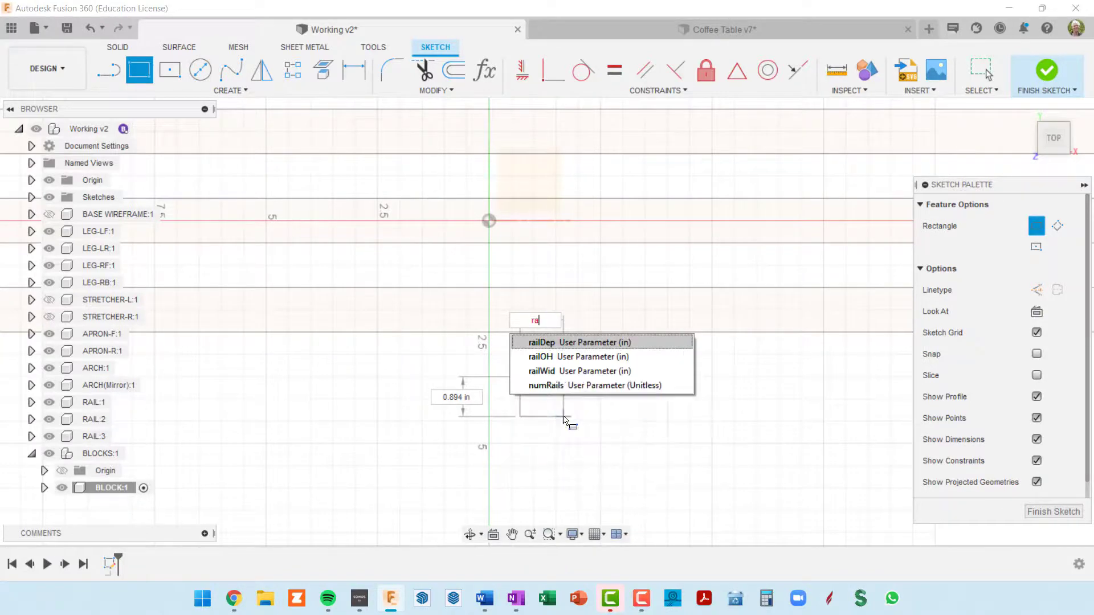
pyautogui.write('il')
pyautogui.press('Tab')
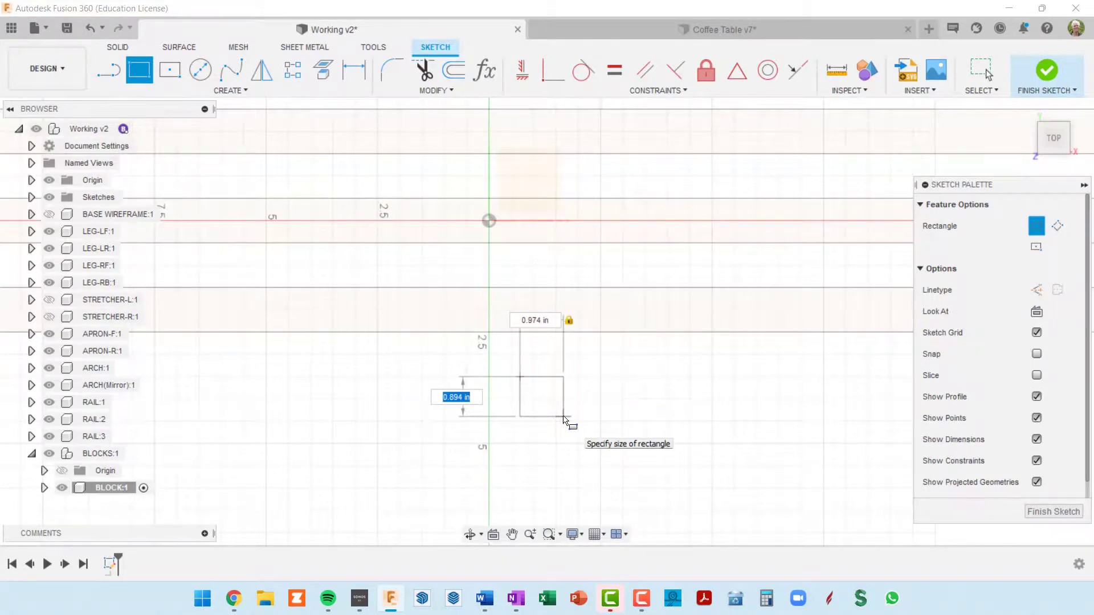
pyautogui.write('rail')
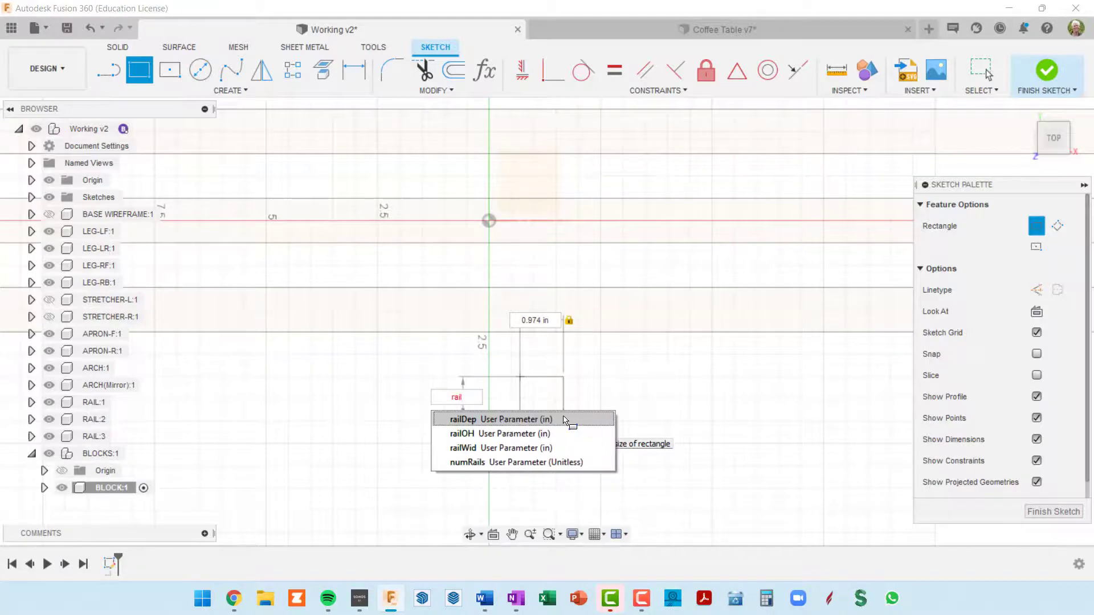
pyautogui.click(531, 419)
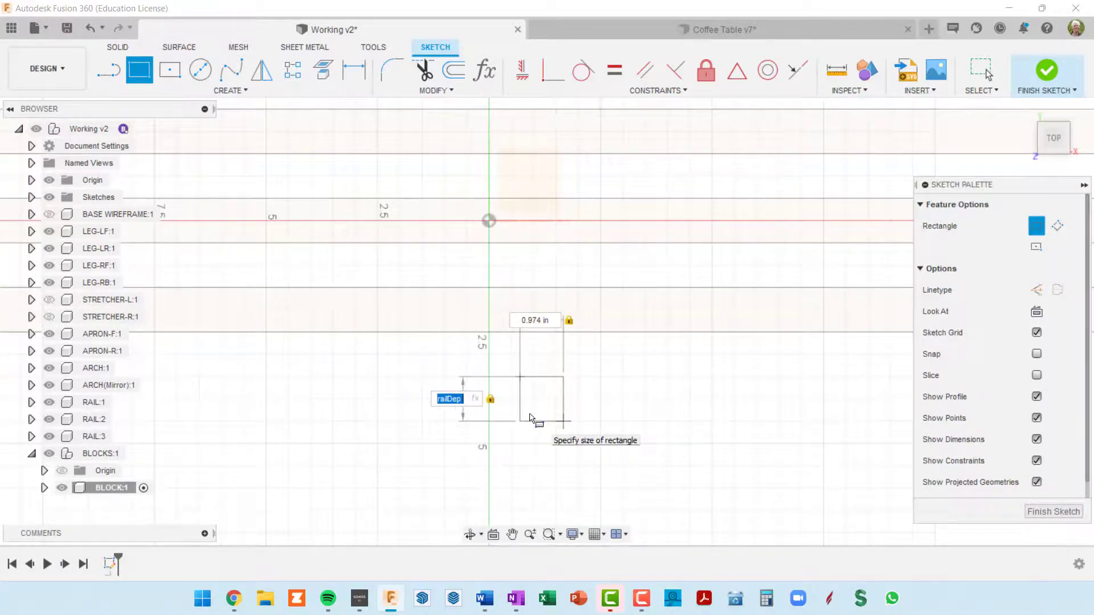
pyautogui.press('Tab')
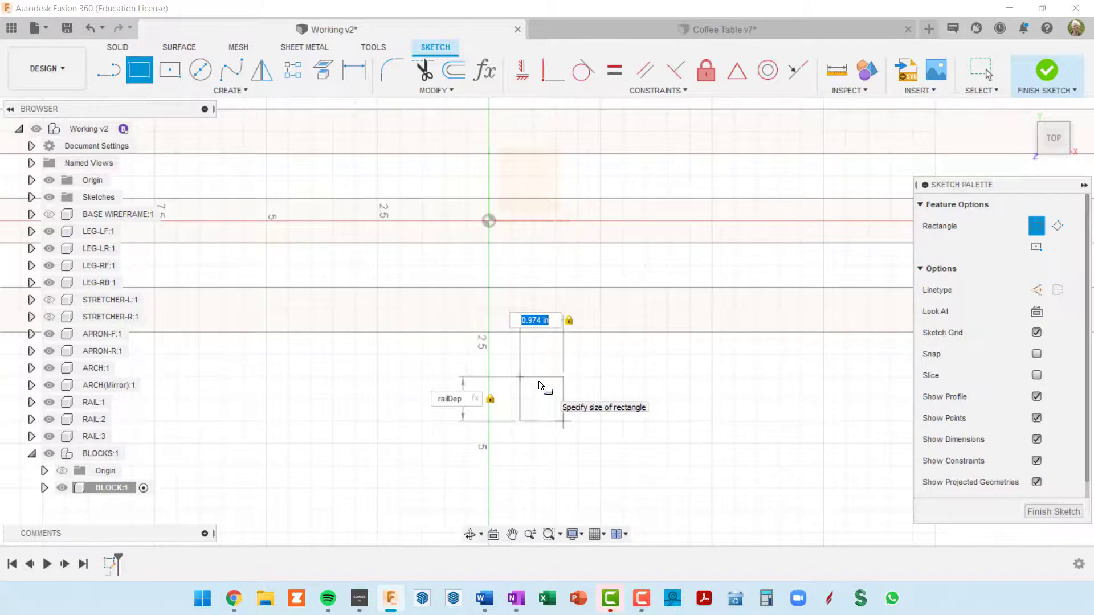
pyautogui.write('rail')
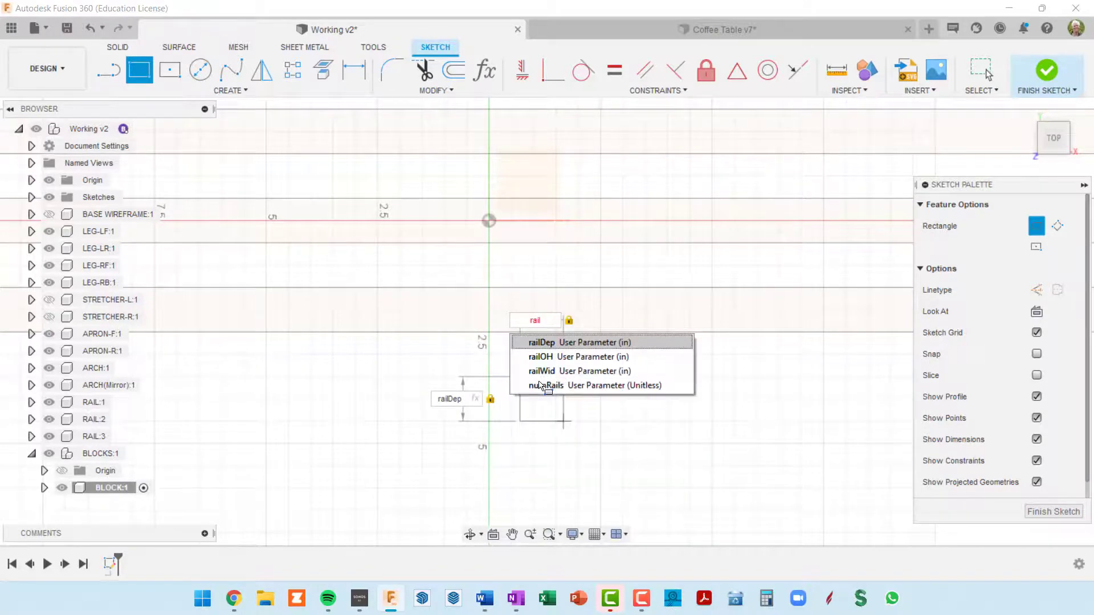
pyautogui.click(562, 343)
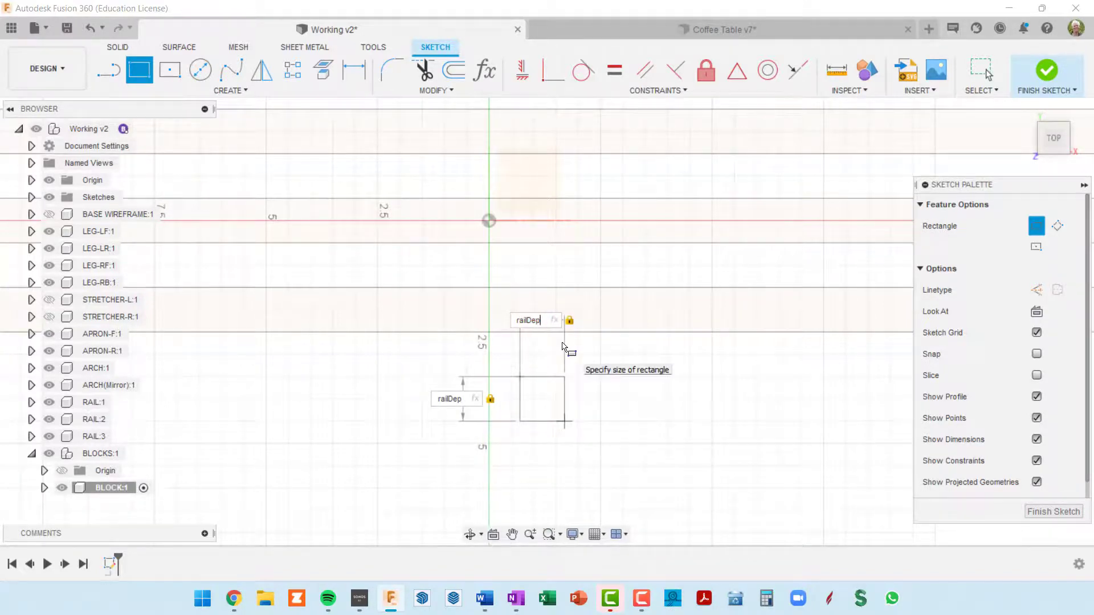
pyautogui.press('Return')
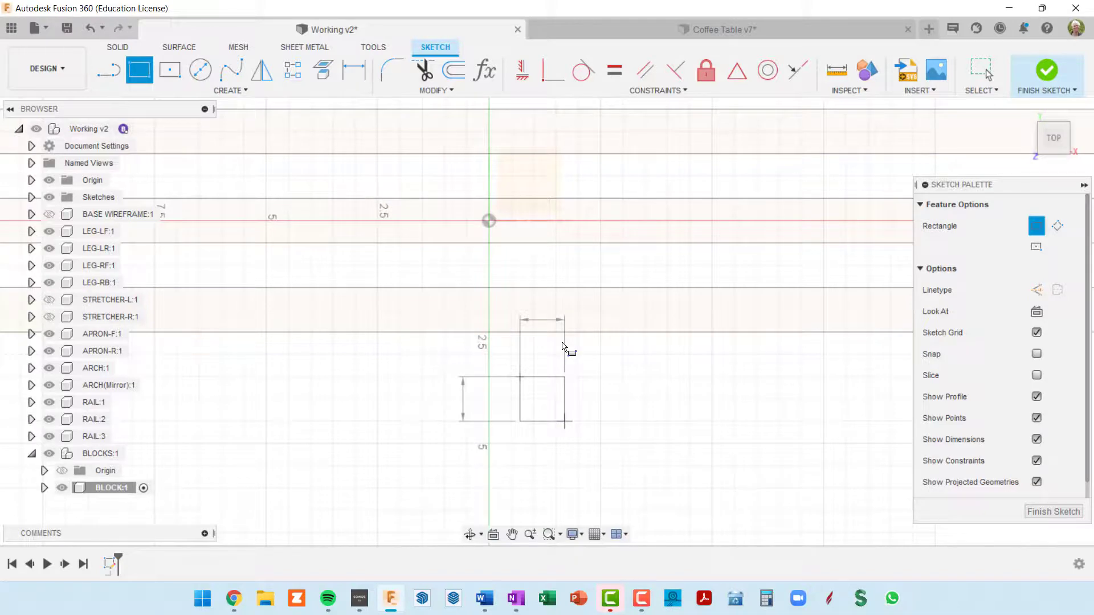
pyautogui.press('Escape')
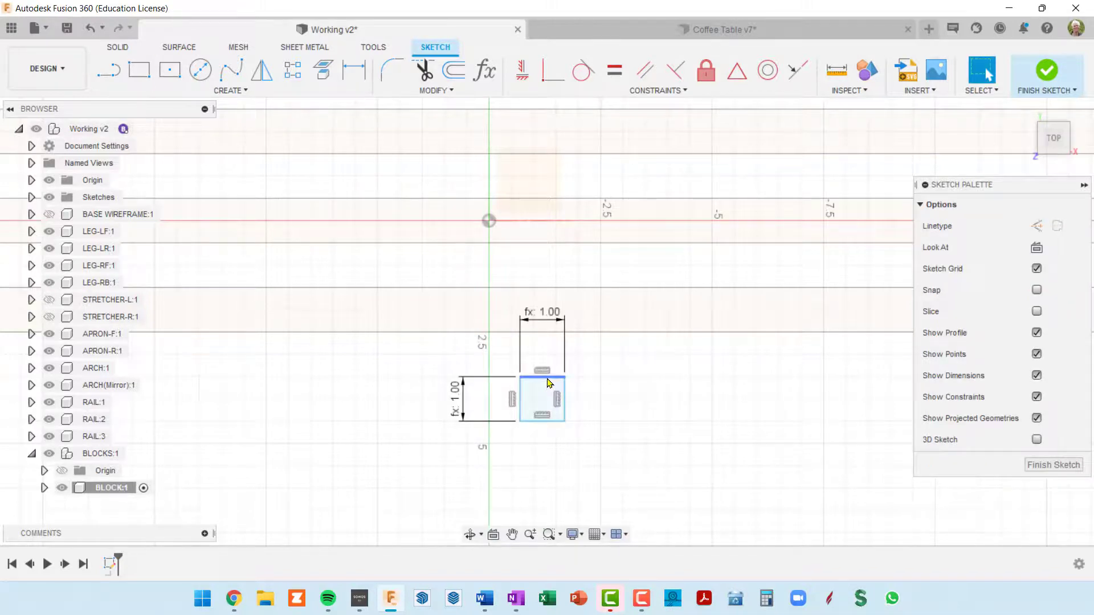
# Move the square to the other side of the vertical axis and bring its two dimensions closer to it
pyautogui.moveTo(549, 382)
pyautogui.mouseDown()
pyautogui.moveTo(565, 244)
pyautogui.moveTo(497, 250)
pyautogui.moveTo(491, 398)
pyautogui.moveTo(434, 393)
pyautogui.mouseUp()
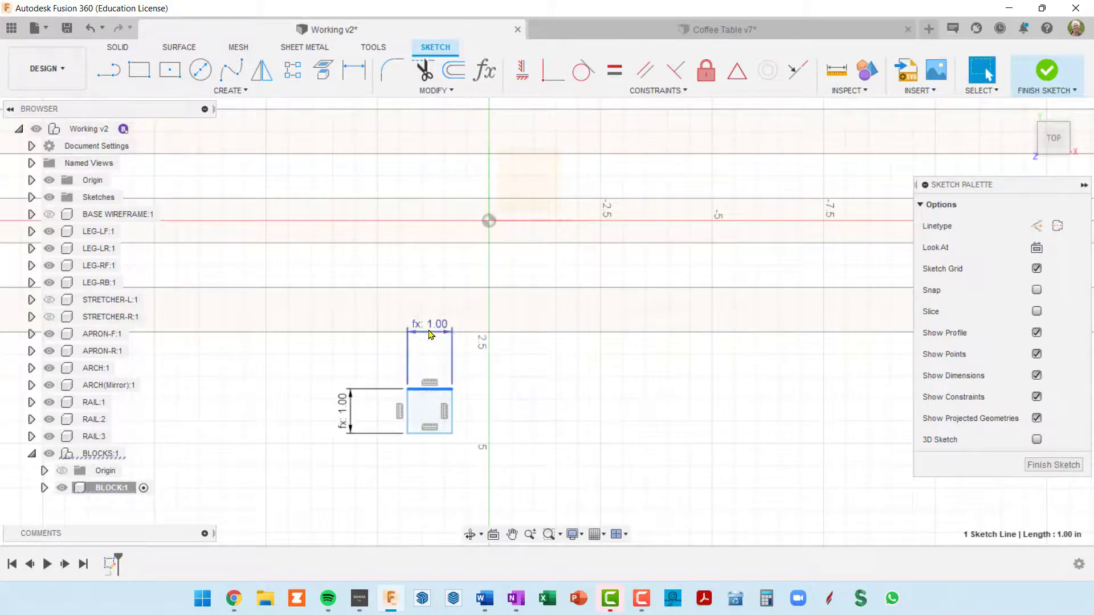
pyautogui.moveTo(427, 349); pyautogui.dragTo(426, 358)
pyautogui.moveTo(351, 416); pyautogui.dragTo(376, 416)
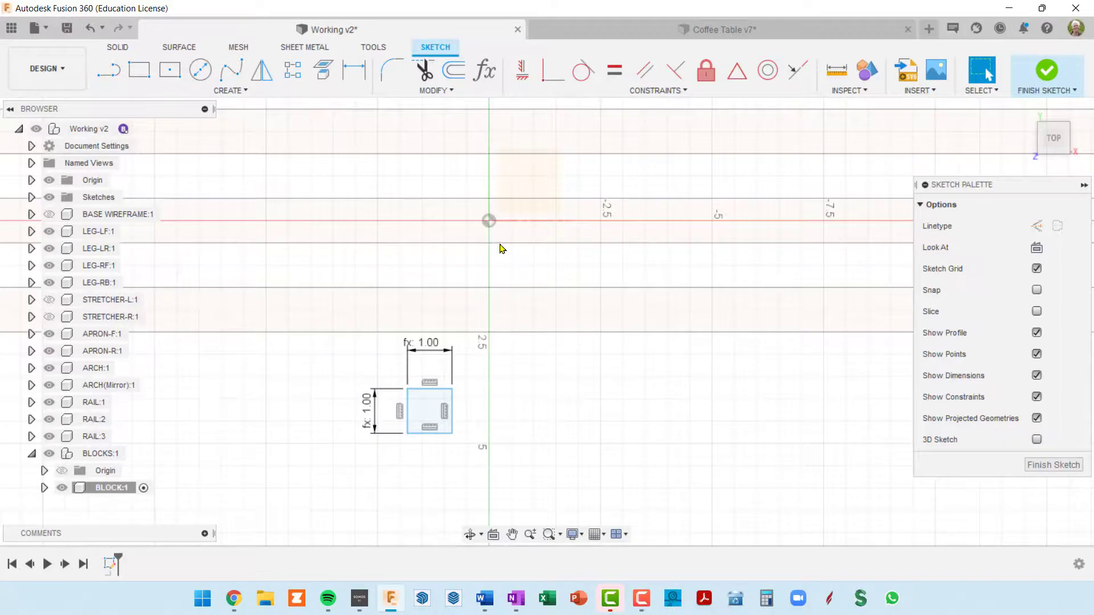
# Apply a midpoint constraint between the middle rail's lower edge and the square's upper edge
pyautogui.scroll(-4, 493, 249)
pyautogui.scroll(3, 502, 251)
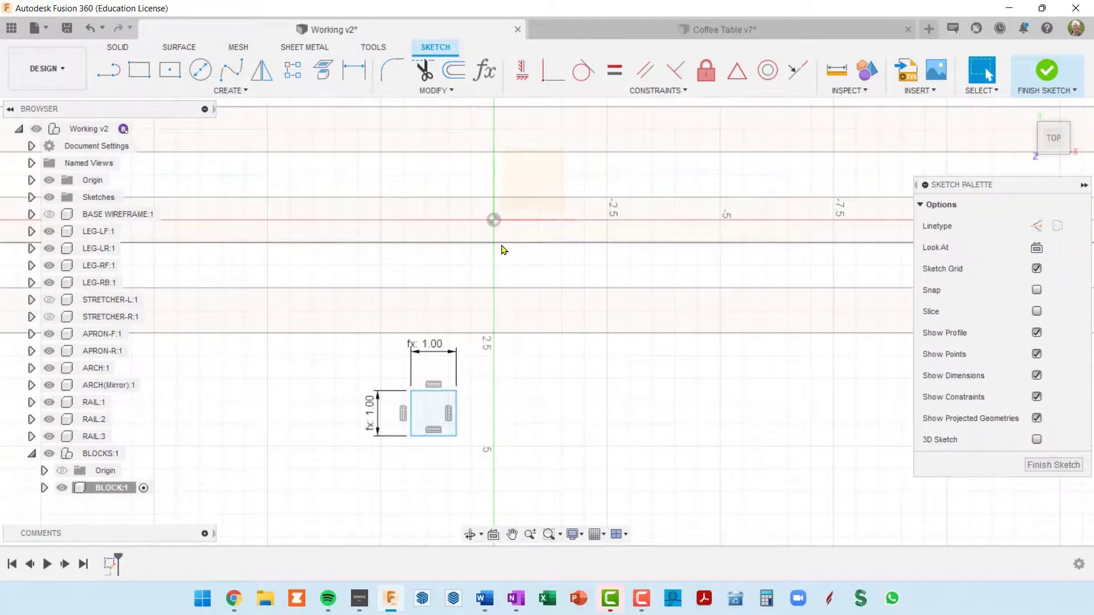
pyautogui.scroll(-3, 501, 246)
pyautogui.scroll(3, 502, 246)
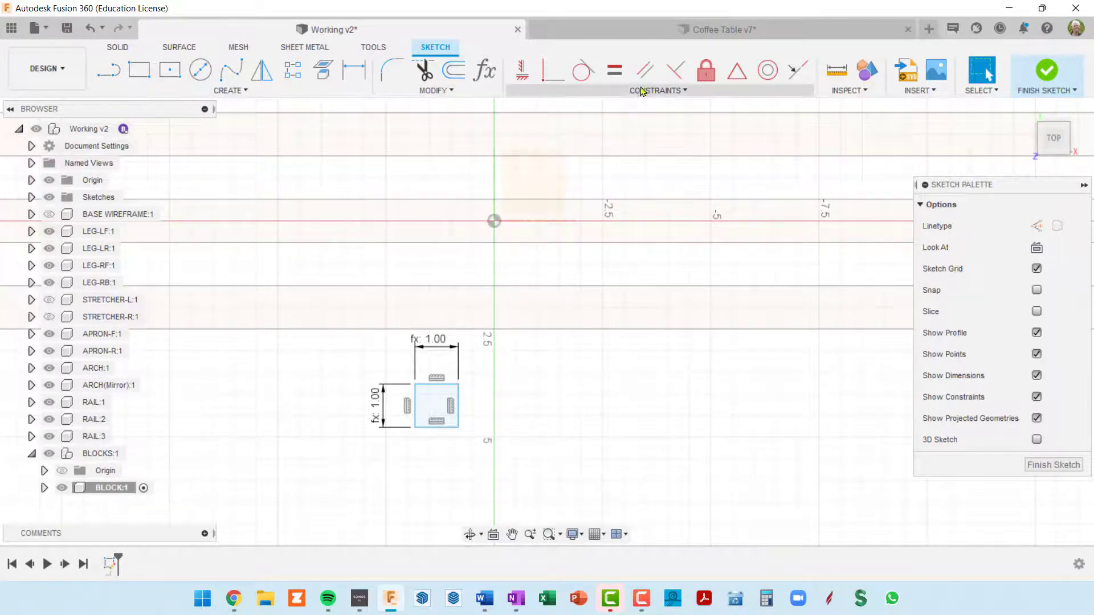
pyautogui.click(737, 73)
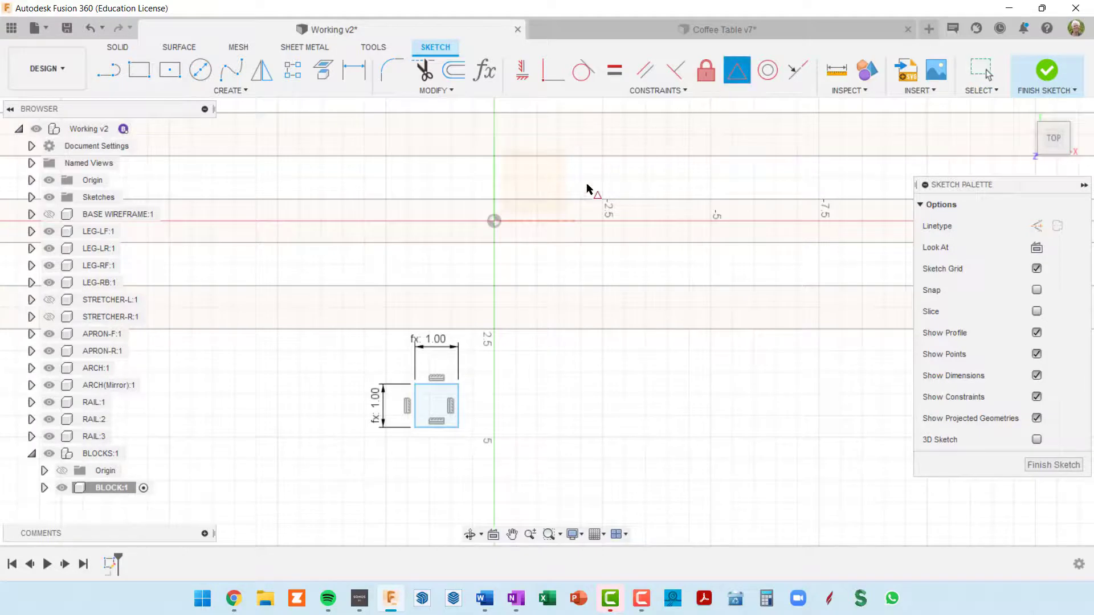
pyautogui.click(494, 244)
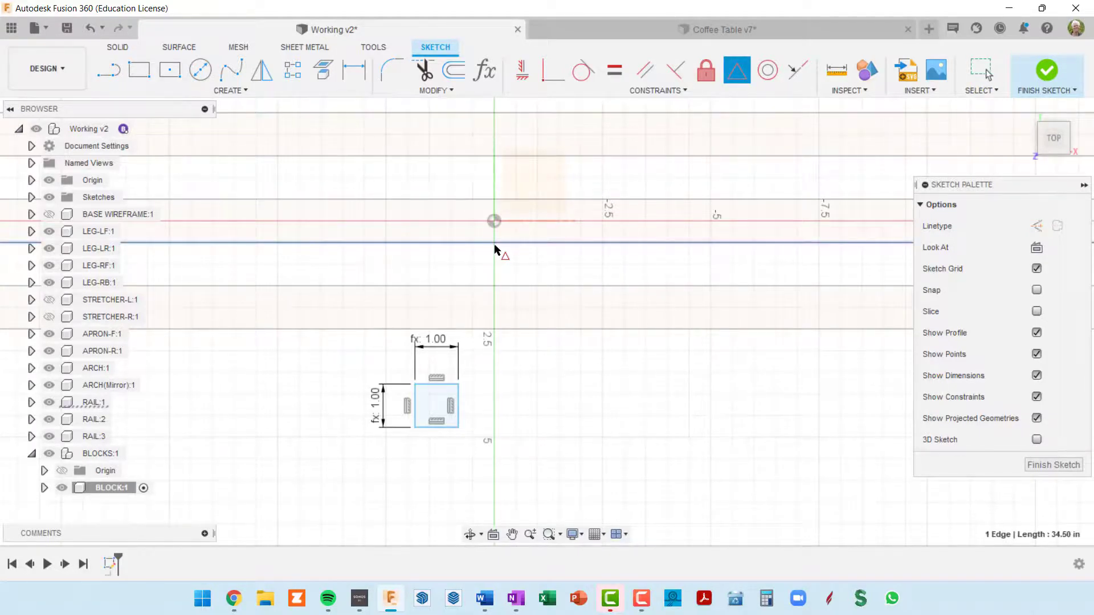
pyautogui.click(436, 386)
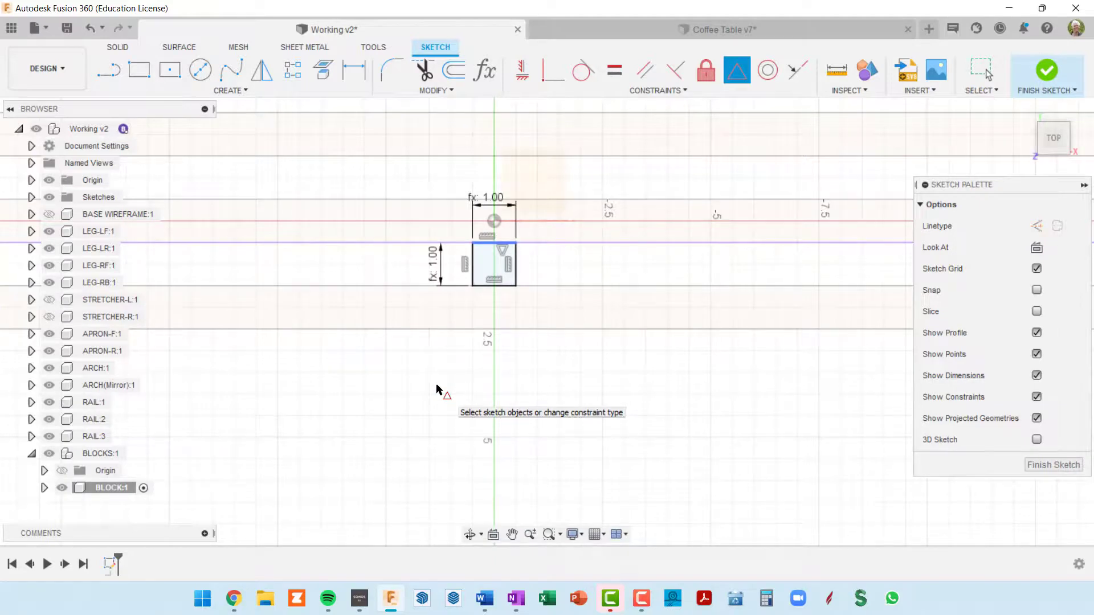
pyautogui.scroll(2, 471, 369)
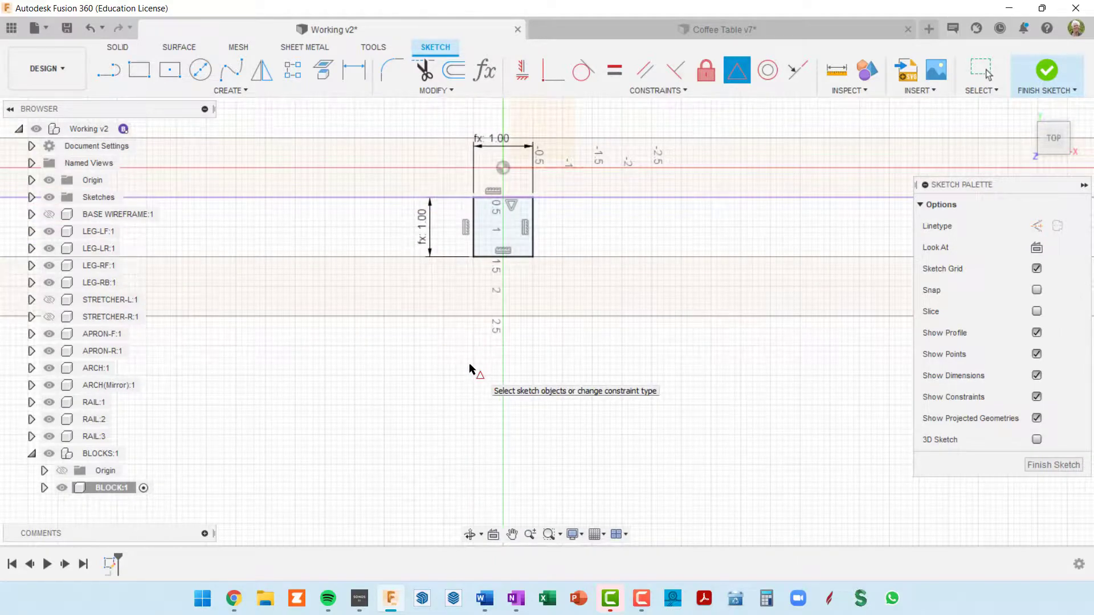
pyautogui.scroll(-5, 471, 369)
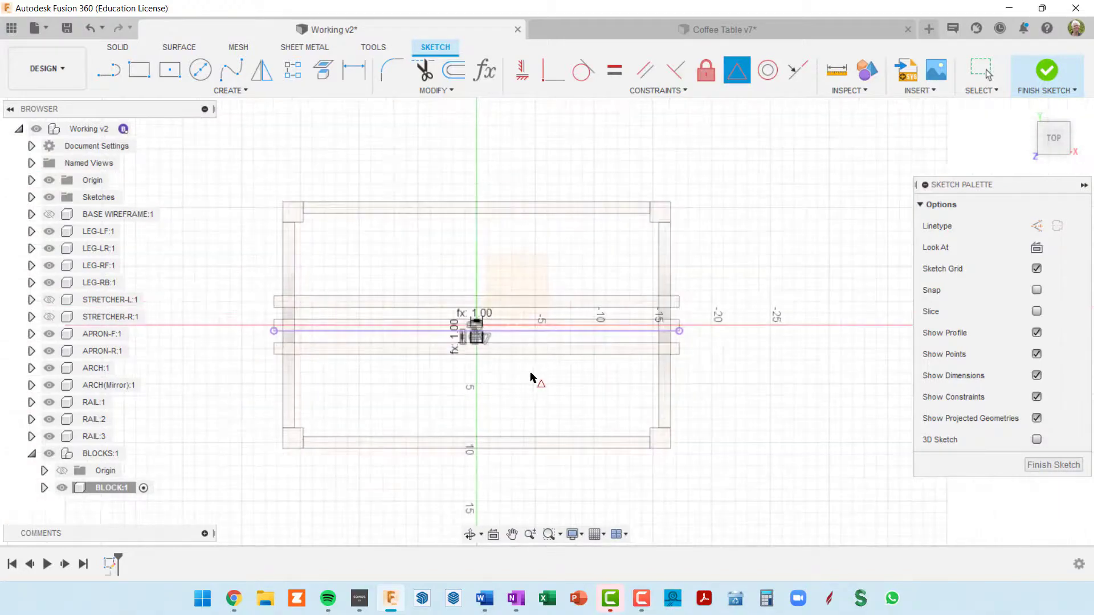
pyautogui.scroll(3, 520, 379)
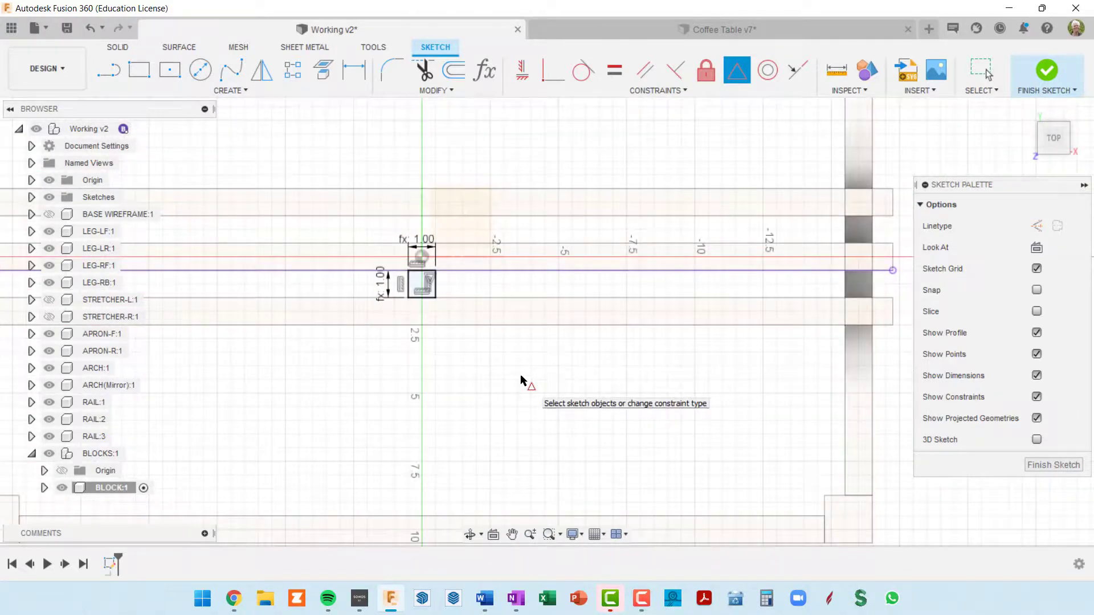
pyautogui.moveTo(520, 379)
pyautogui.keyDown('shift'); pyautogui.mouseDown(button='middle')
pyautogui.moveTo(566, 345)
pyautogui.moveTo(484, 320)
pyautogui.mouseUp(button='middle'); pyautogui.keyUp('shift')
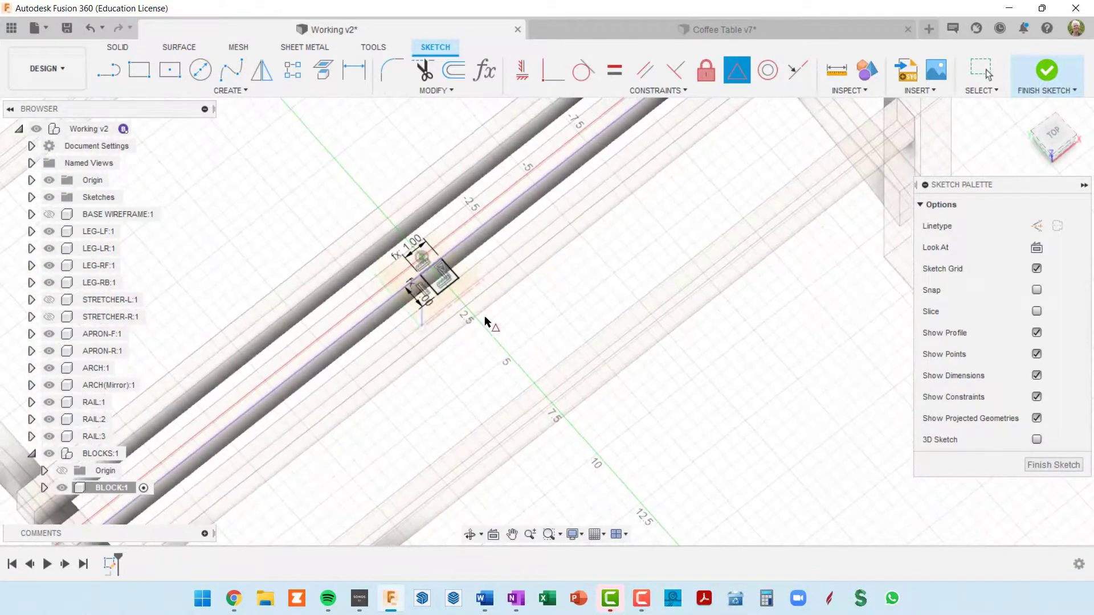
pyautogui.scroll(4, 439, 287)
pyautogui.scroll(-2, 442, 288)
pyautogui.moveTo(463, 279); pyautogui.dragTo(555, 280, button='middle')
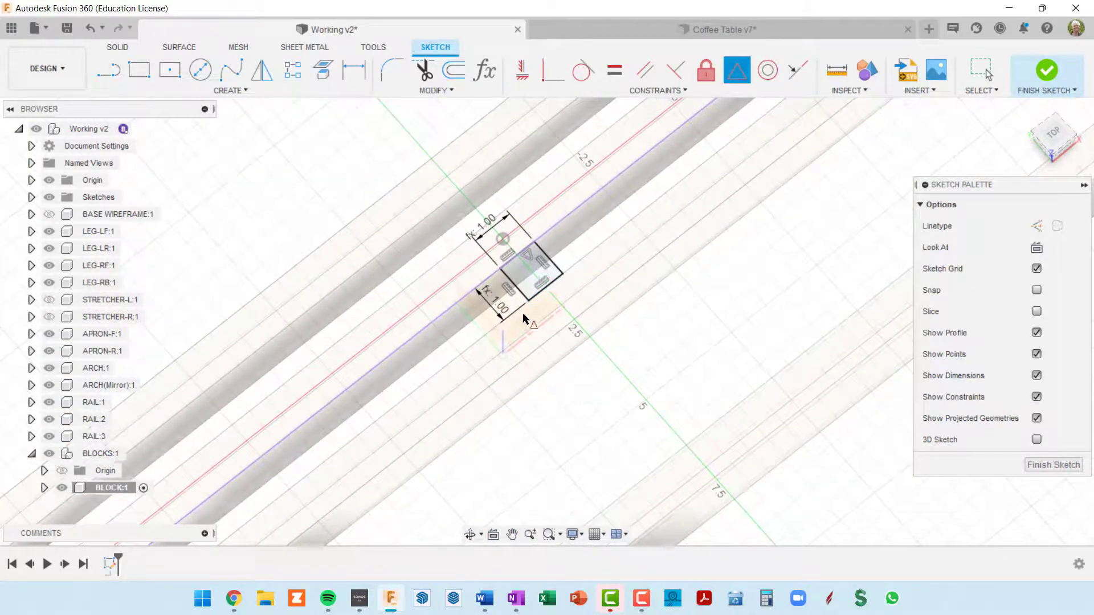
pyautogui.moveTo(524, 316)
pyautogui.keyDown('shift'); pyautogui.mouseDown(button='middle')
pyautogui.moveTo(520, 285)
pyautogui.moveTo(547, 288)
pyautogui.mouseUp(button='middle'); pyautogui.keyUp('shift')
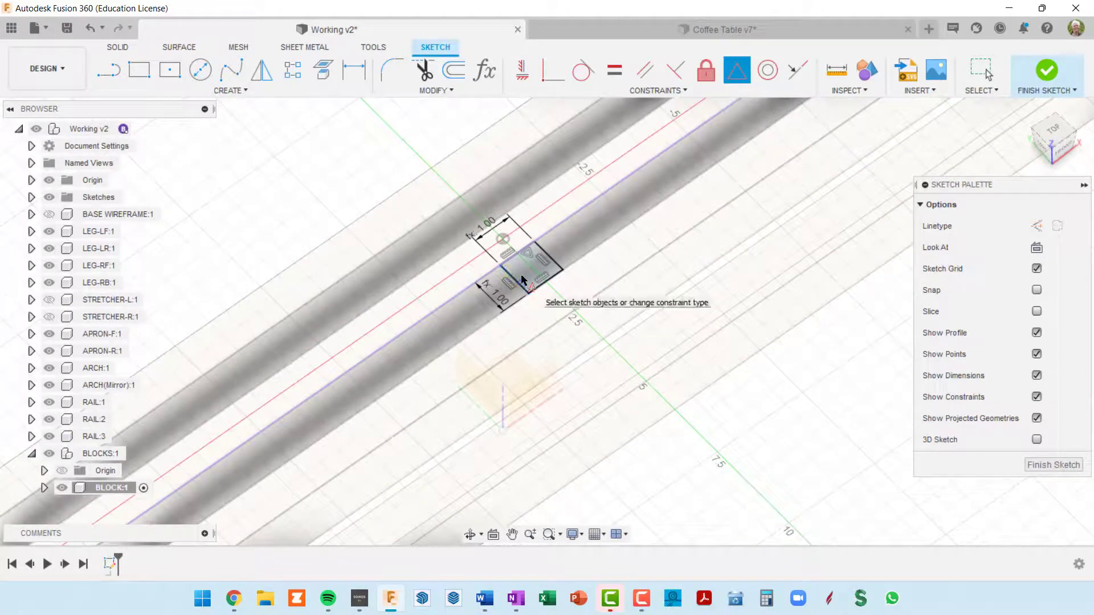
pyautogui.press('e')
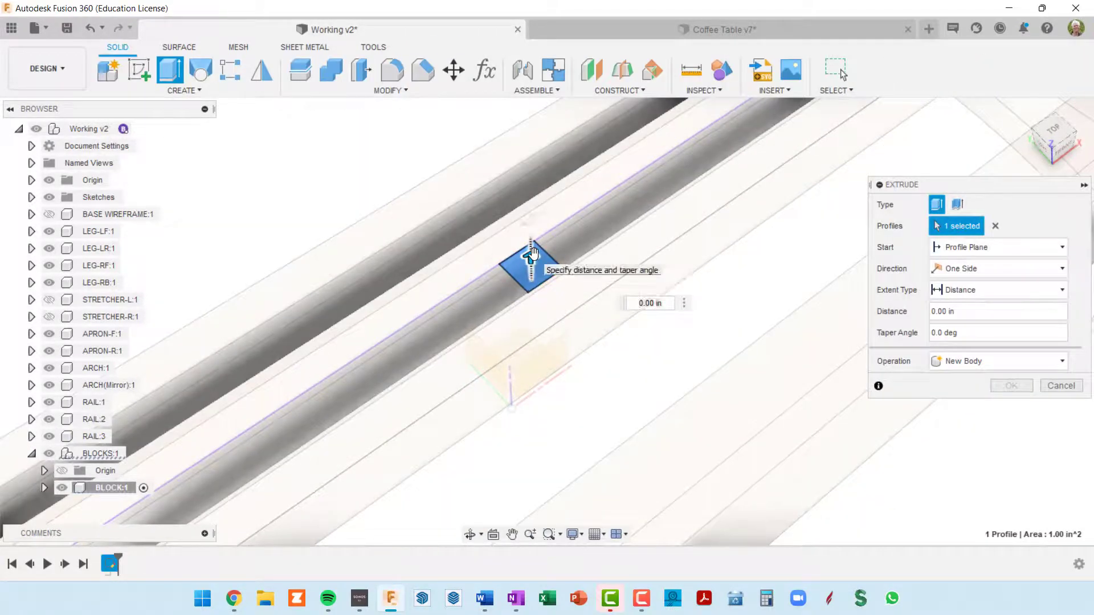
pyautogui.moveTo(533, 252); pyautogui.dragTo(513, 303)
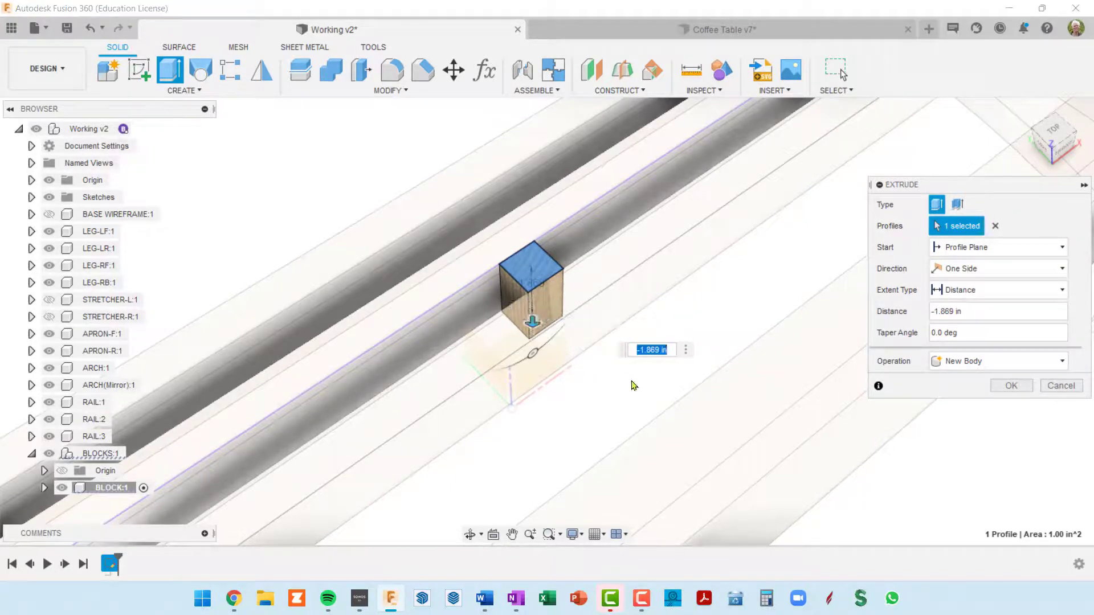
pyautogui.write('block')
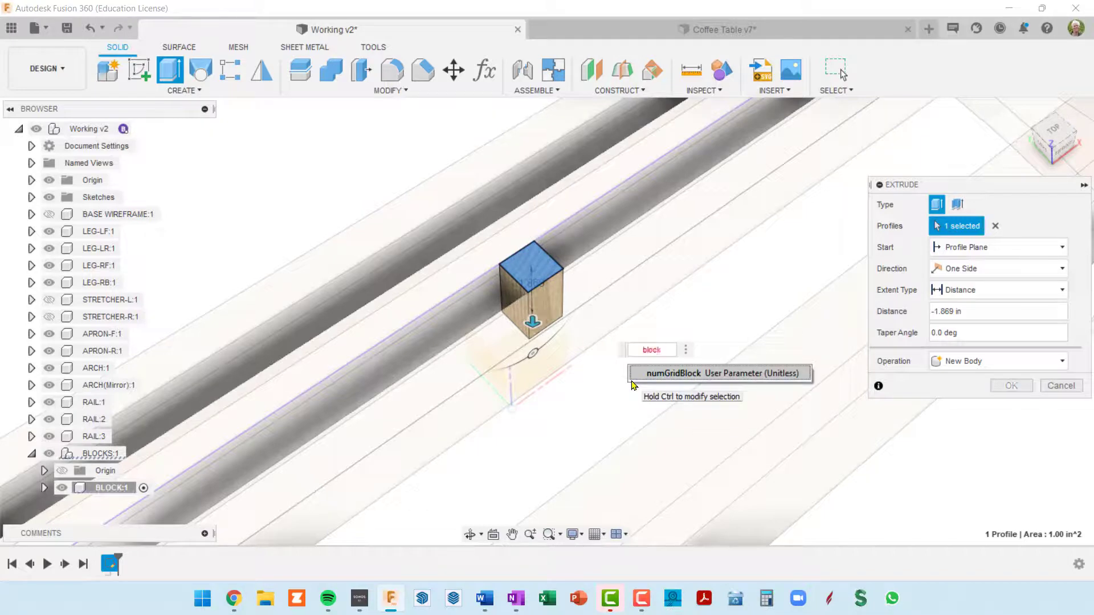
pyautogui.press('BackSpace')
pyautogui.press('BackSpace')
pyautogui.press('BackSpace')
pyautogui.press('BackSpace')
pyautogui.press('BackSpace')
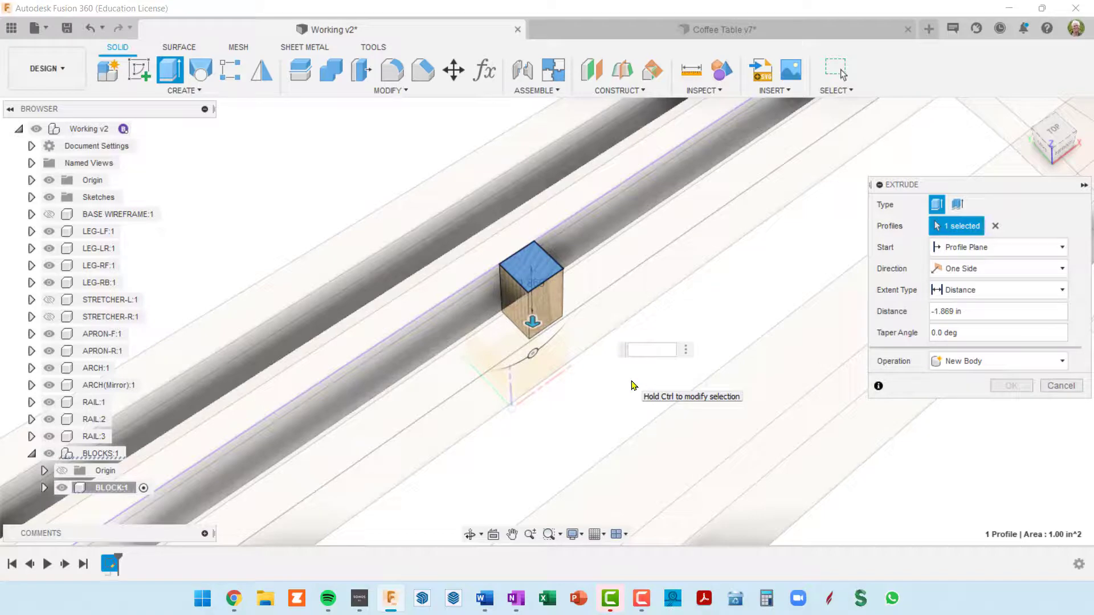
pyautogui.press('Escape')
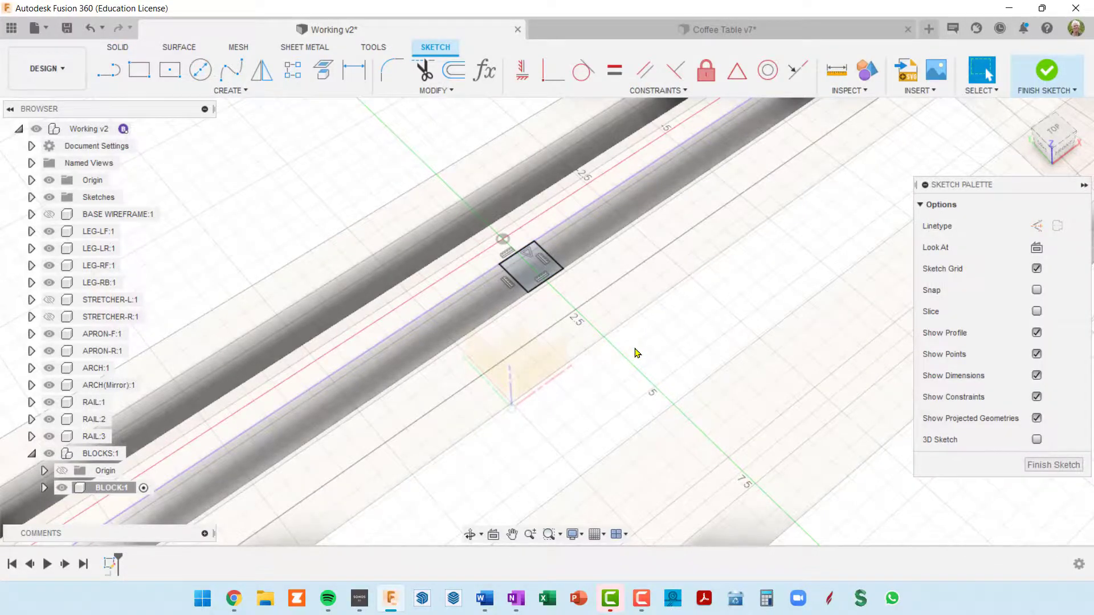
# Check the user parameters for the name of the block's length parameter and close the list
pyautogui.hotkey('shift', 'p')
pyautogui.scroll(-2, 454, 361)
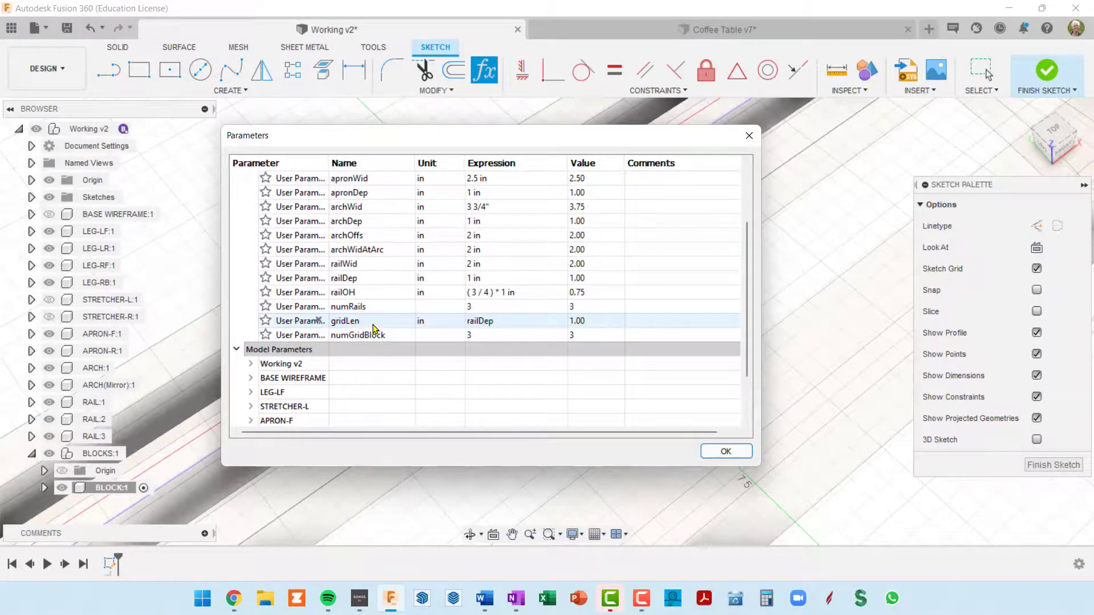
pyautogui.click(721, 451)
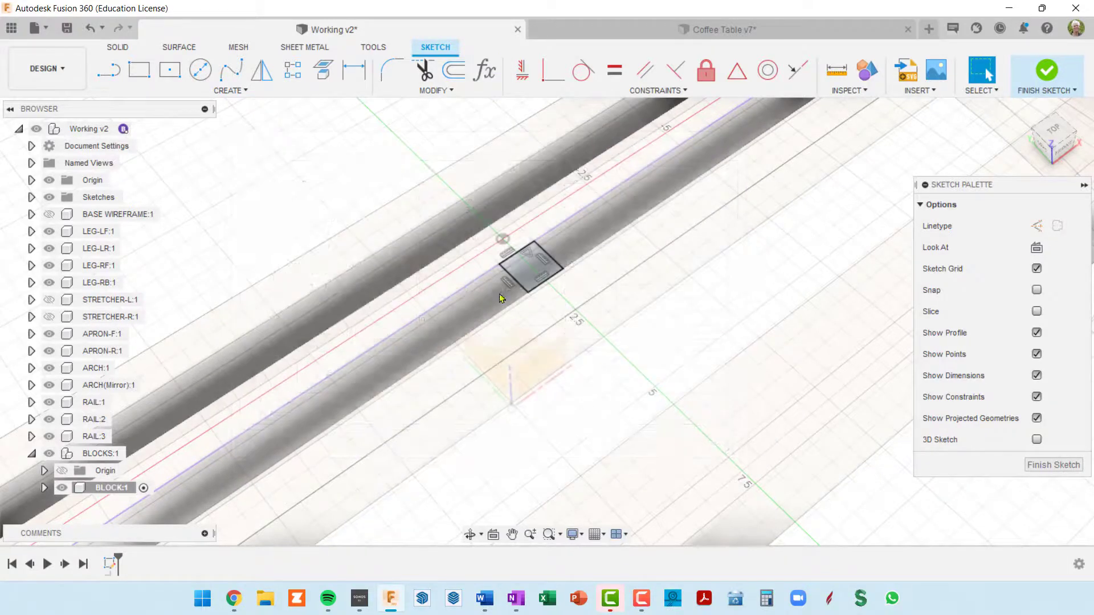
# Extrude the square profile below the middle rail as a new body with a distance of -gridLen
pyautogui.click(528, 272)
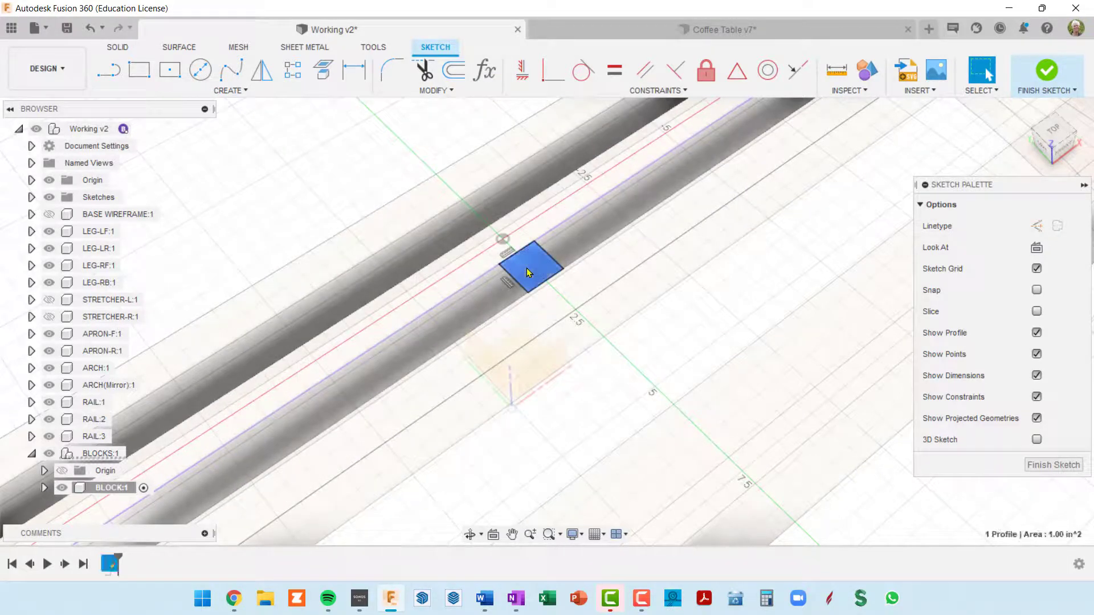
pyautogui.press('e')
pyautogui.moveTo(528, 272); pyautogui.dragTo(530, 299)
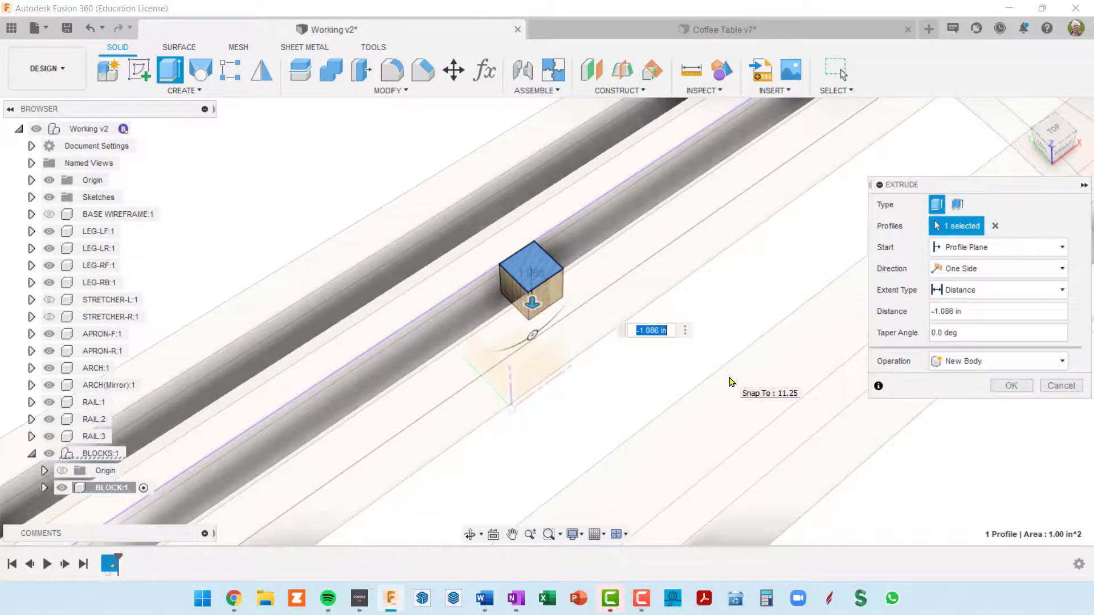
pyautogui.write('-grid')
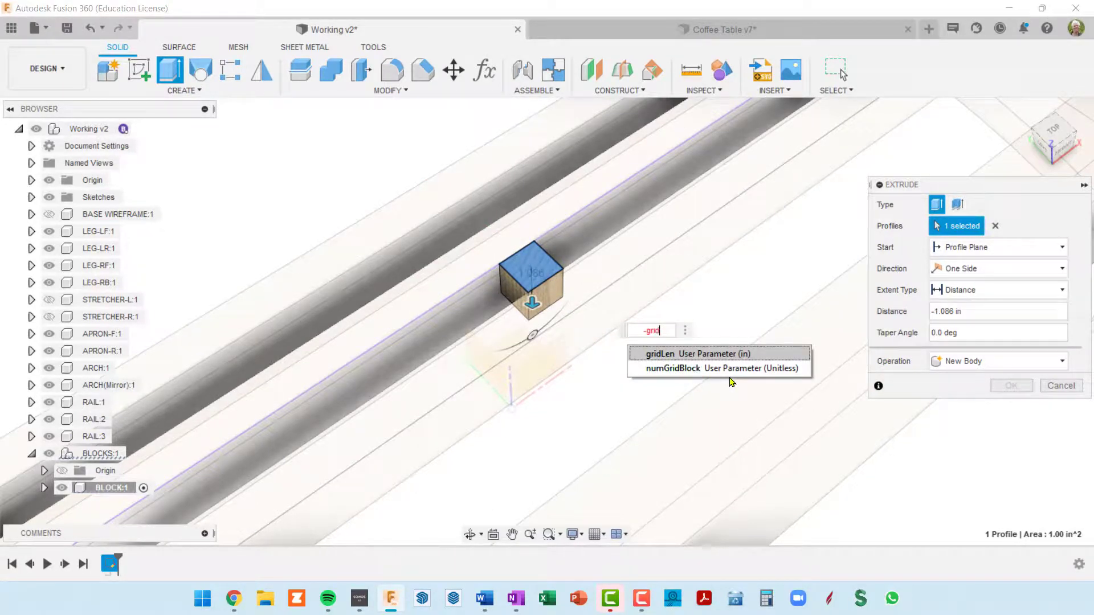
pyautogui.click(673, 355)
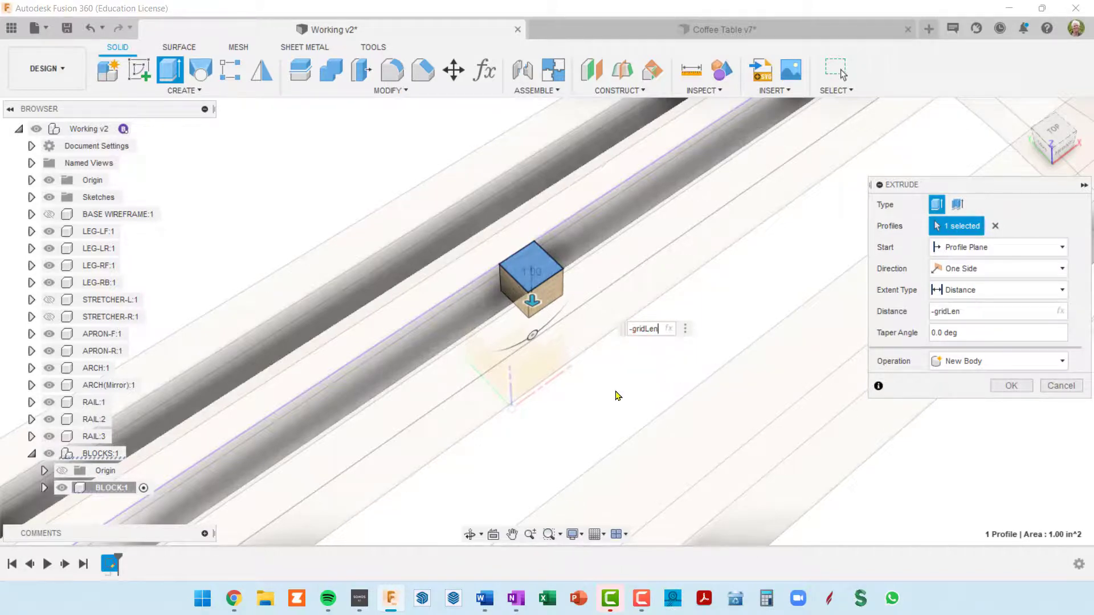
# Change the block's extrusion distance to -railWid and complete the extrusion
pyautogui.keyDown('shift'); pyautogui.moveTo(612, 367); pyautogui.dragTo(624, 333, button='middle'); pyautogui.keyUp('shift')
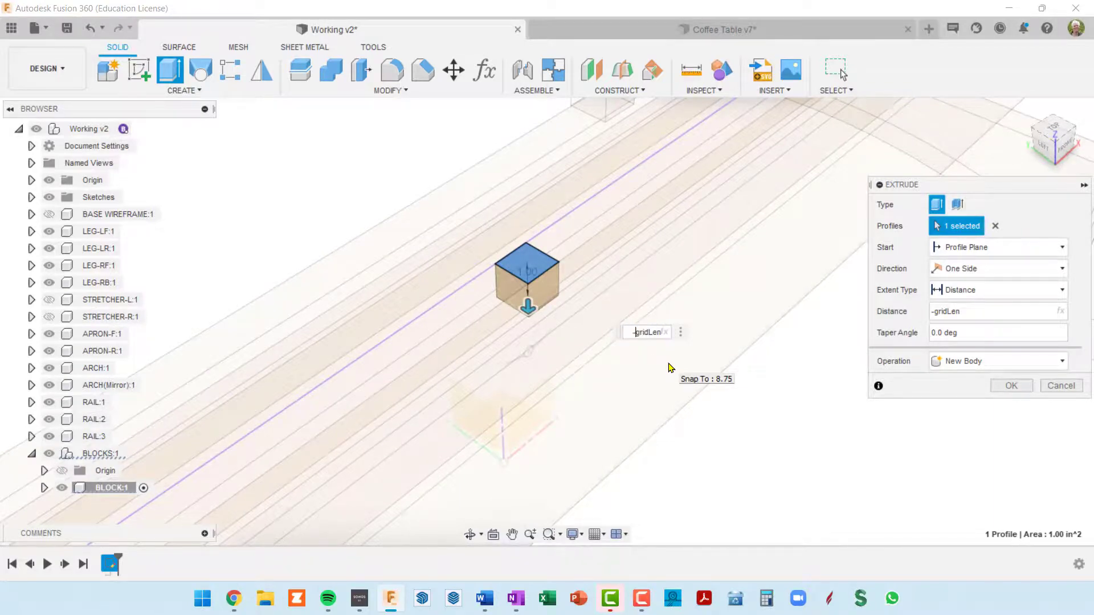
pyautogui.write('ra')
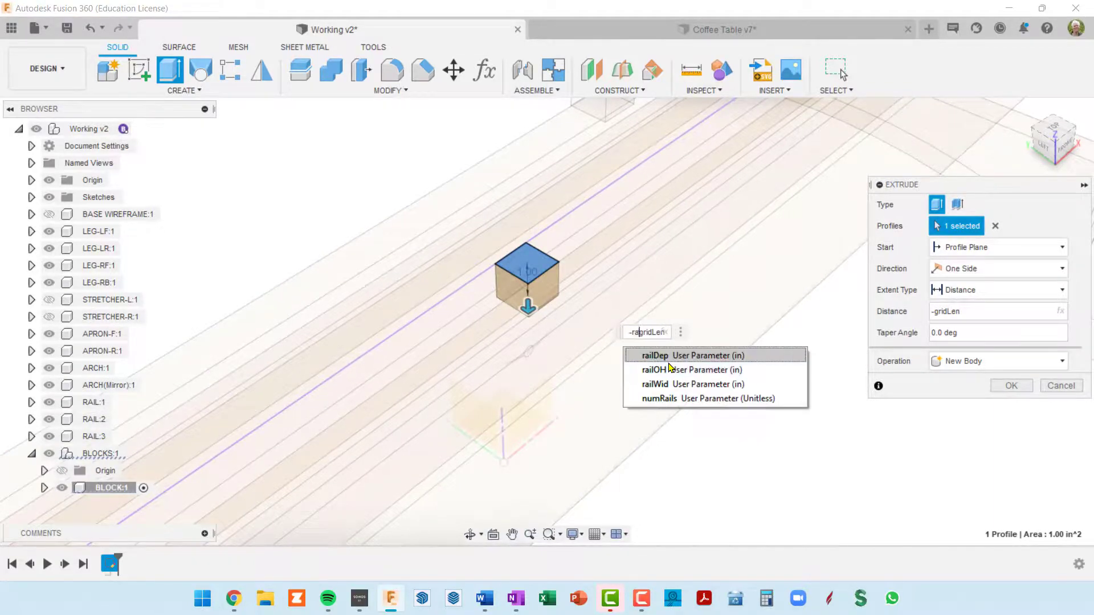
pyautogui.write('ilWid')
pyautogui.click(670, 357)
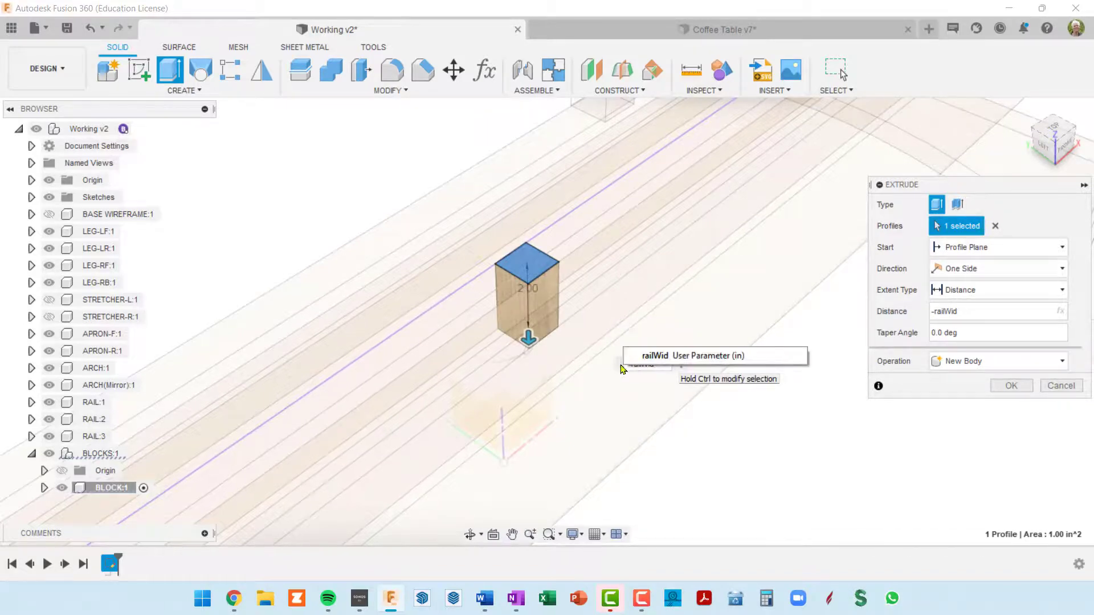
pyautogui.keyDown('shift'); pyautogui.moveTo(556, 315); pyautogui.dragTo(520, 292, button='middle'); pyautogui.keyUp('shift')
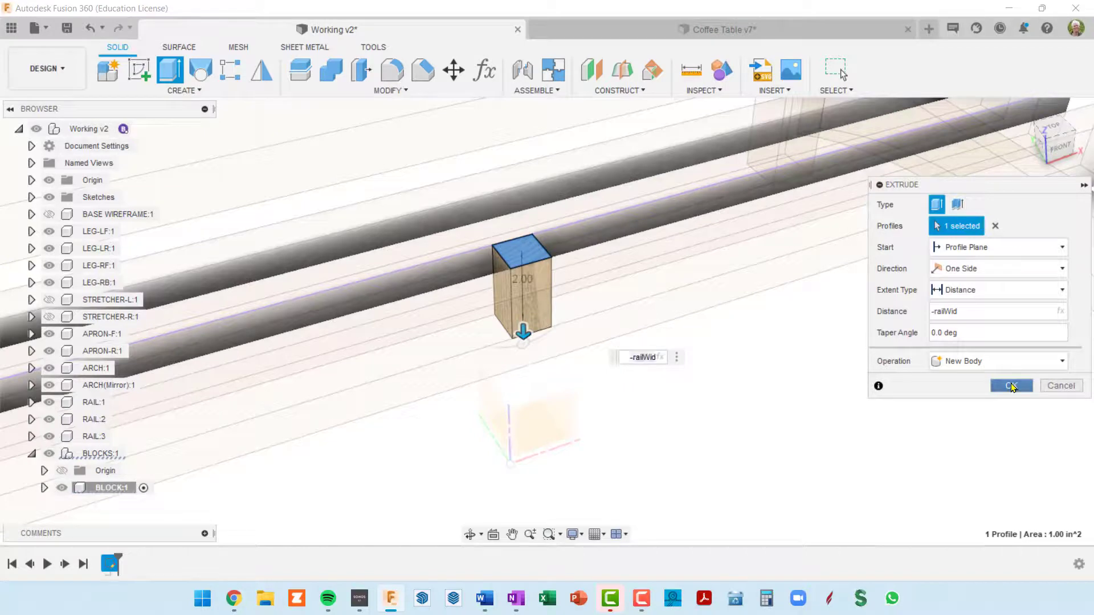
pyautogui.click(1011, 386)
# Make the BLOCKS component the active component
pyautogui.keyDown('shift'); pyautogui.moveTo(557, 300); pyautogui.dragTo(582, 260, button='middle'); pyautogui.keyUp('shift')
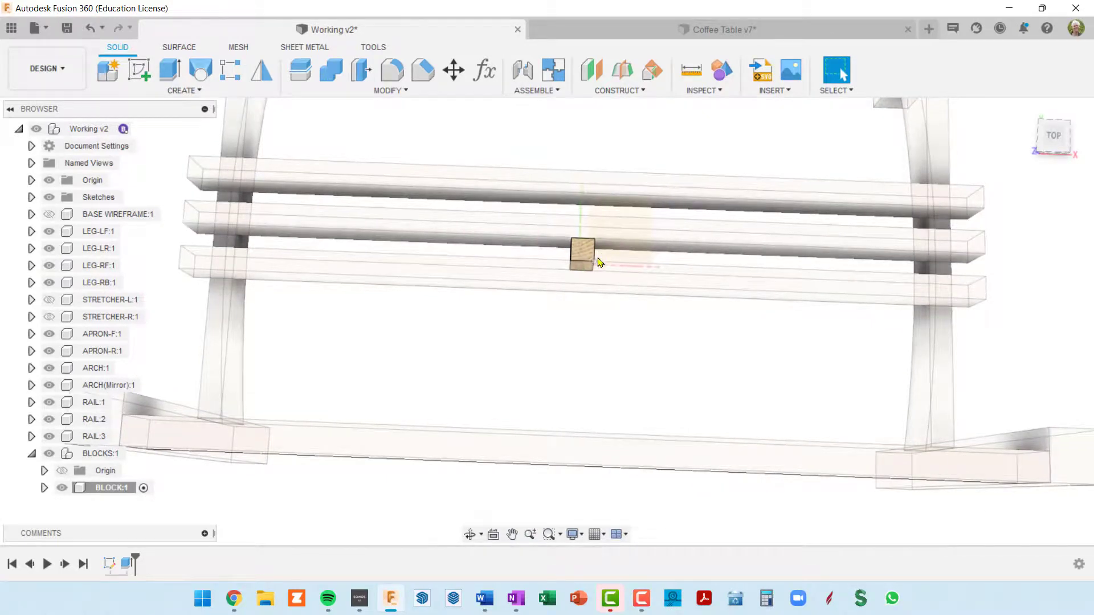
pyautogui.keyDown('shift'); pyautogui.moveTo(601, 258); pyautogui.dragTo(610, 259, button='middle'); pyautogui.keyUp('shift')
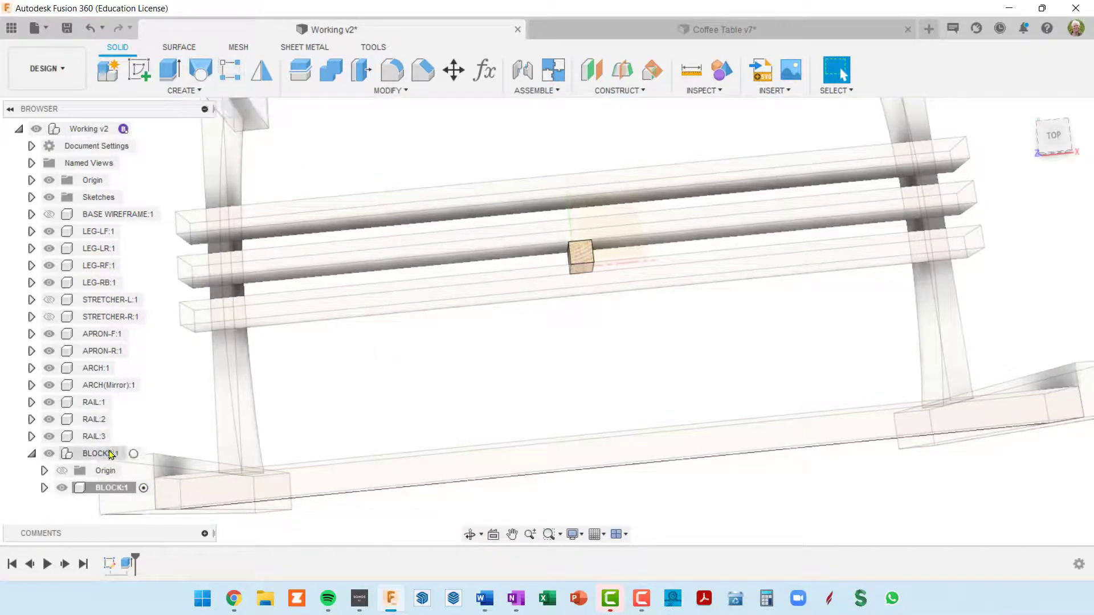
pyautogui.click(129, 455)
pyautogui.click(132, 455)
pyautogui.click(107, 454)
pyautogui.click(133, 453)
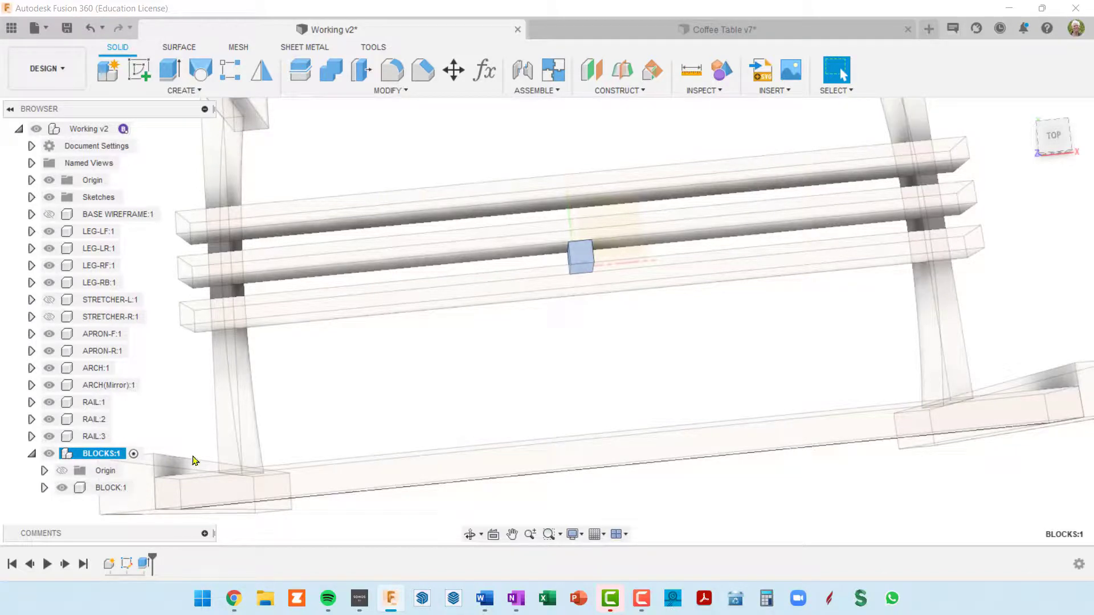
# Set up a rectangular component pattern with only BLOCK:1 as its object and a long rail edge as its direction
pyautogui.click(231, 73)
pyautogui.click(586, 256)
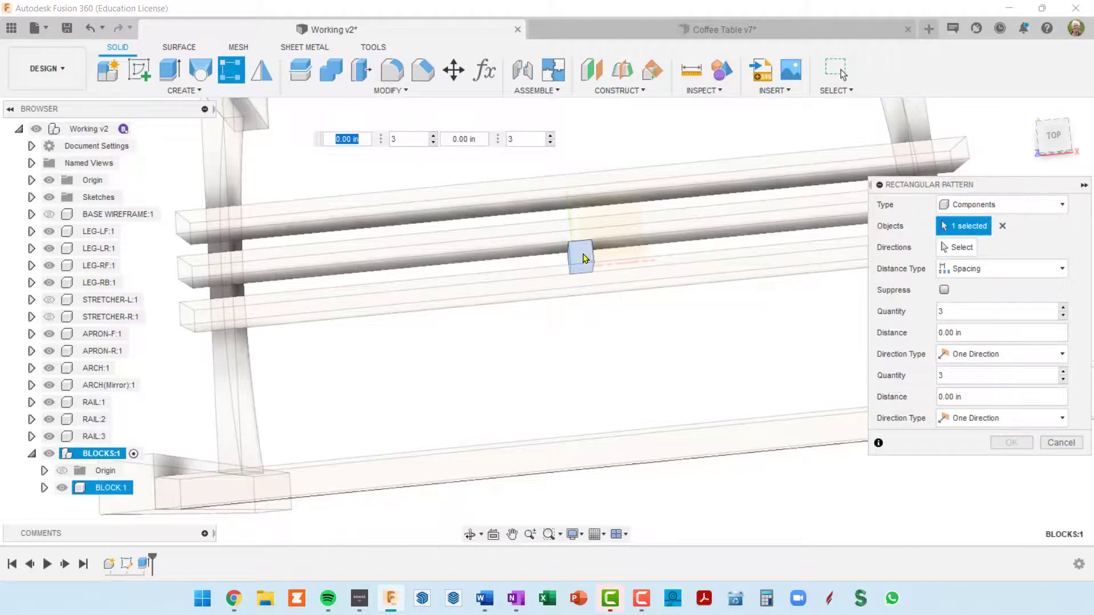
pyautogui.click(1002, 228)
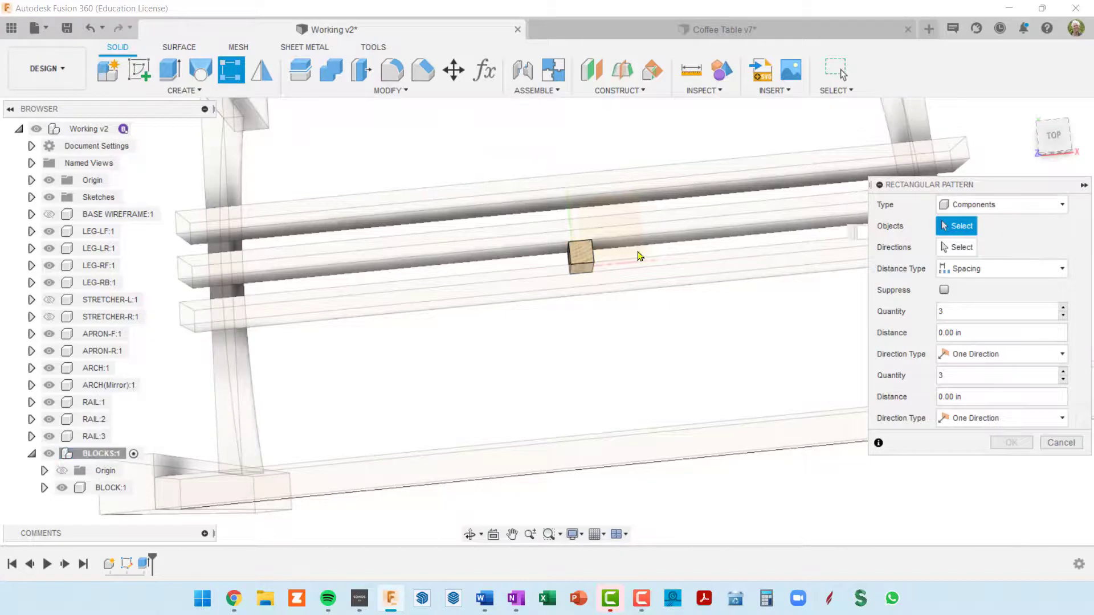
pyautogui.click(588, 256)
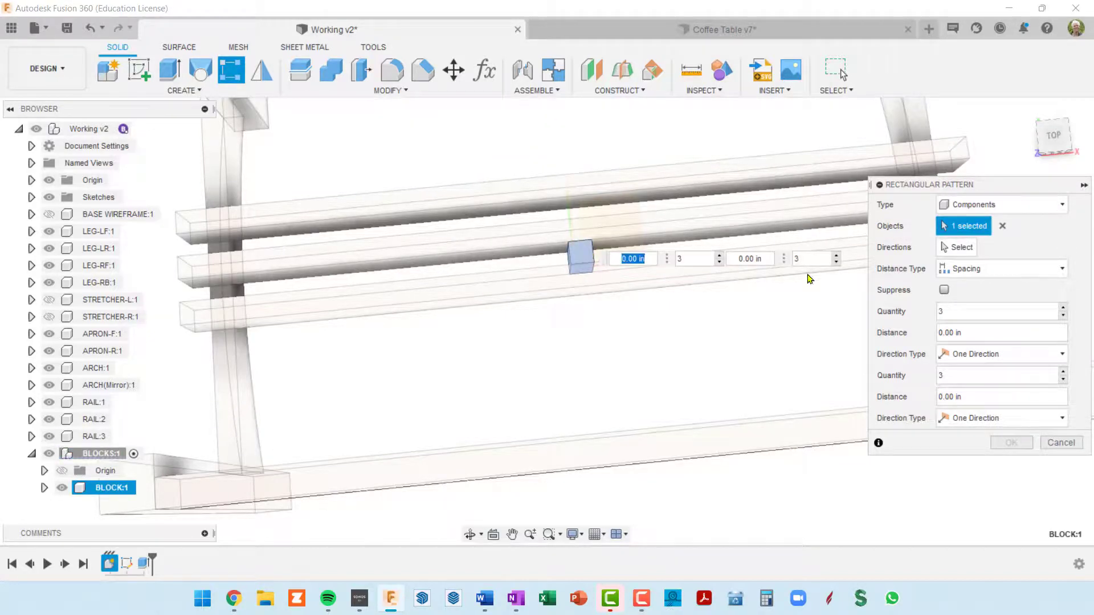
pyautogui.click(967, 249)
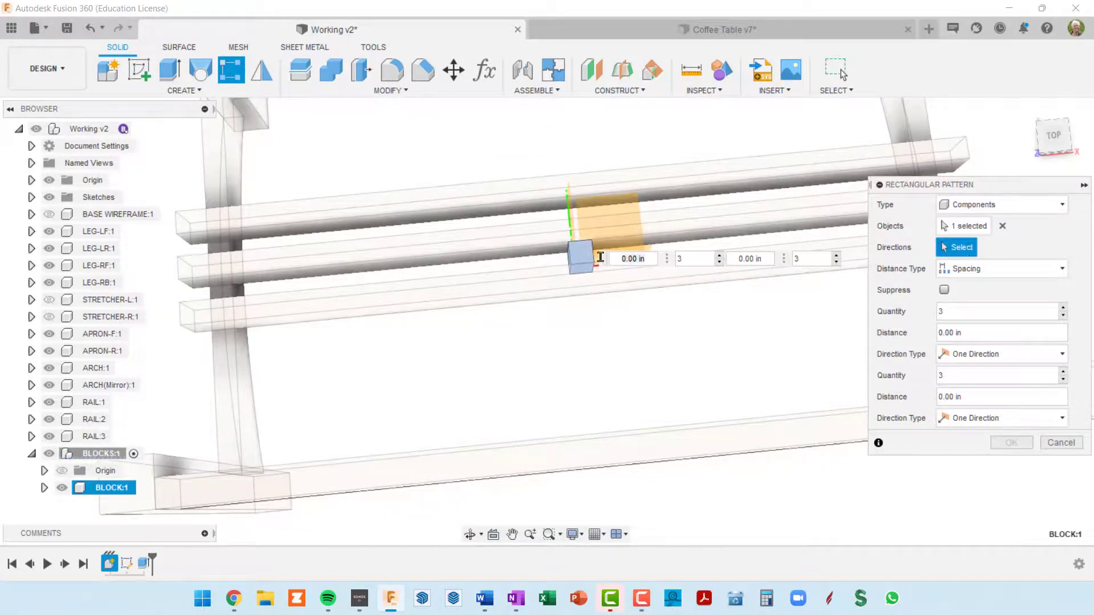
pyautogui.click(442, 279)
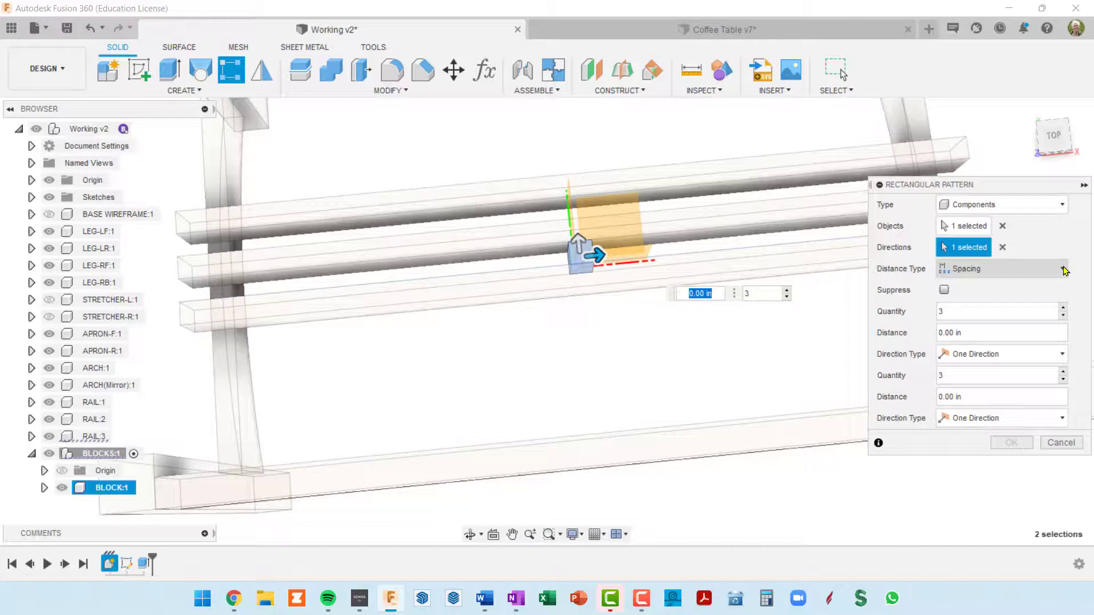
pyautogui.doubleClick(957, 312)
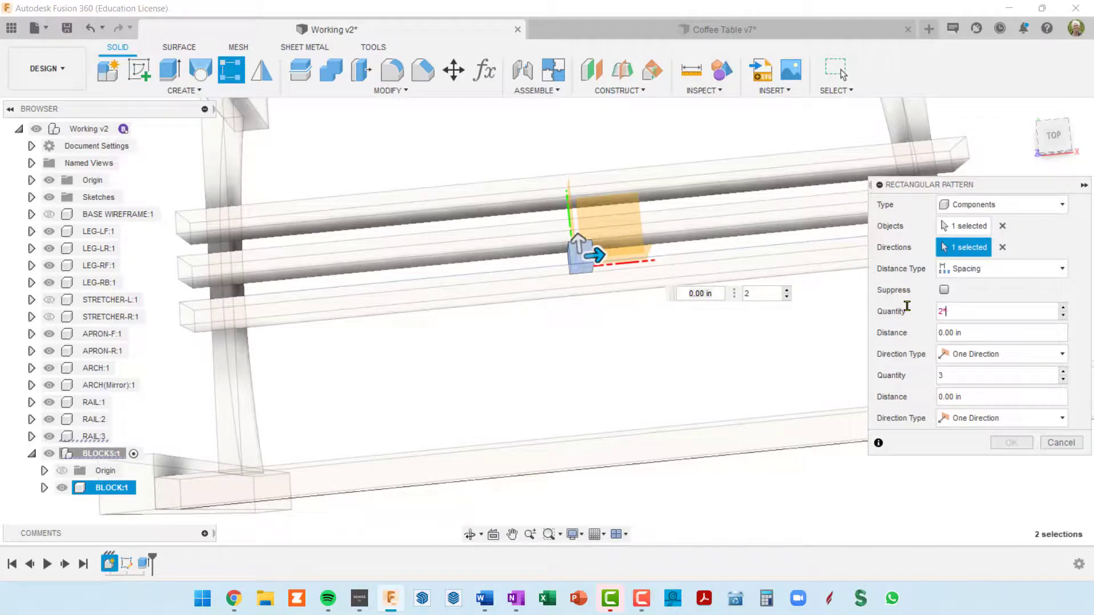
pyautogui.write('2*rai')
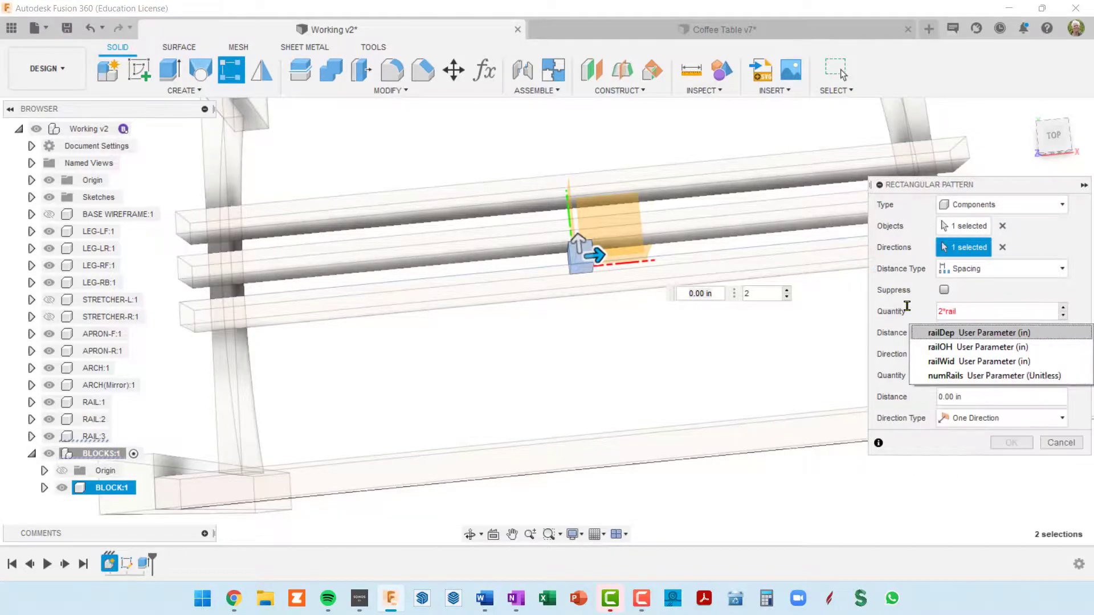
pyautogui.write('l')
pyautogui.press('Return')
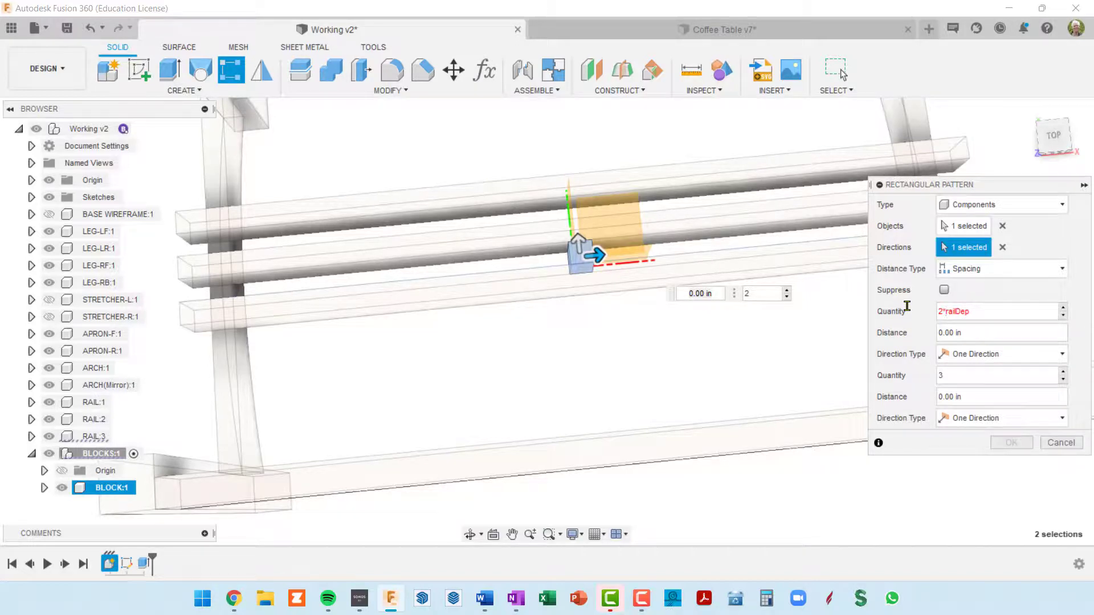
pyautogui.hotkey('ctrl', 'a')
pyautogui.press('BackSpace')
# Set the pattern's first quantity to numGridBlock and its direction type to Symmetric
pyautogui.write('nu')
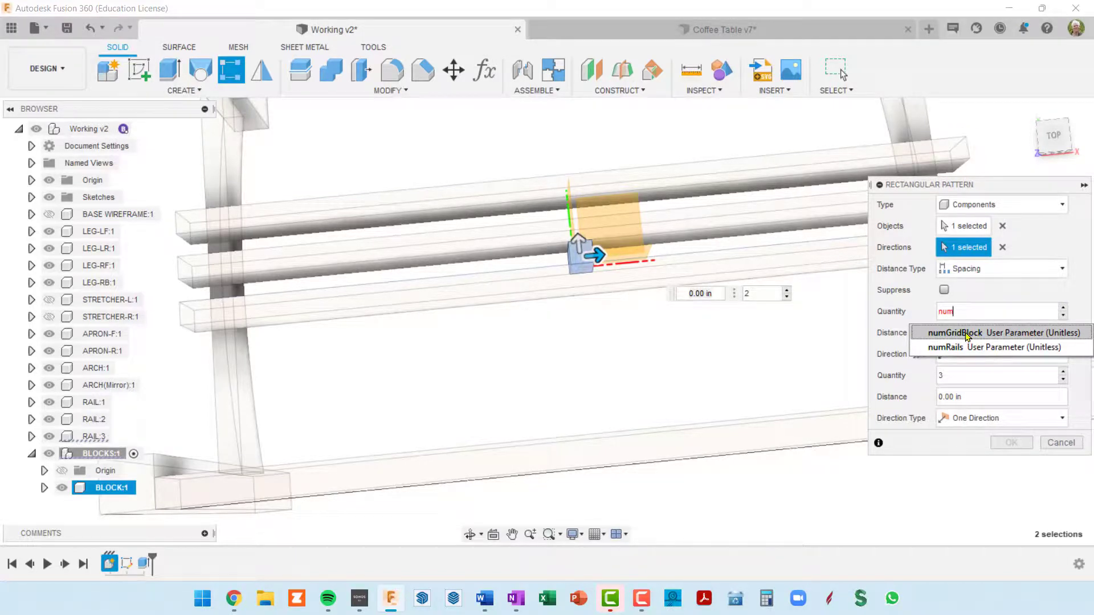
pyautogui.click(967, 333)
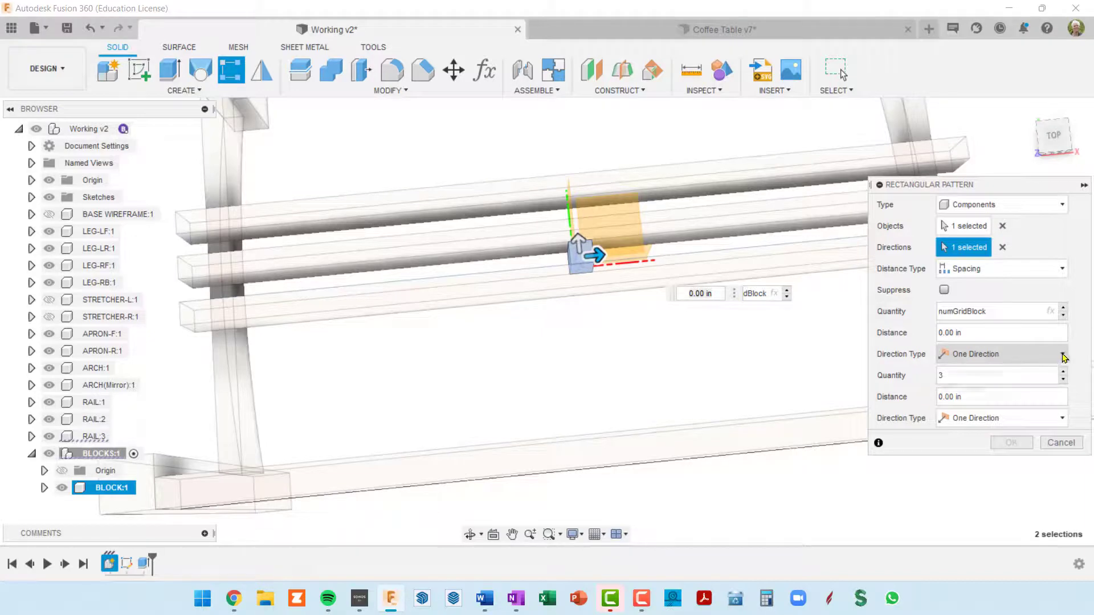
pyautogui.click(1063, 357)
pyautogui.click(998, 392)
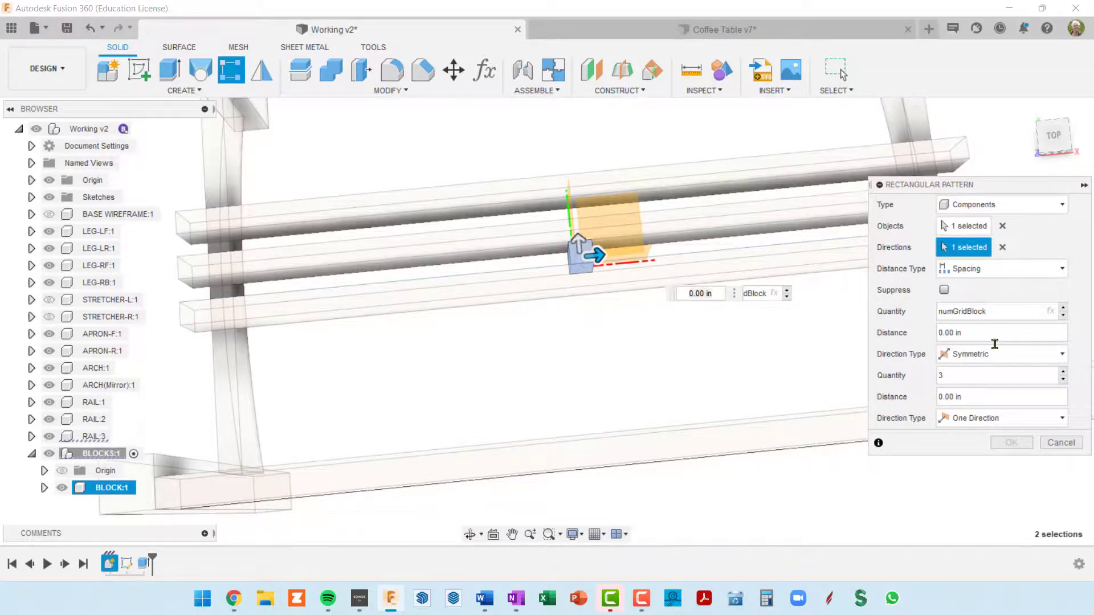
# Set the first direction's spacing to railDep*2 and create the block pattern
pyautogui.click(993, 335)
pyautogui.write('railDep')
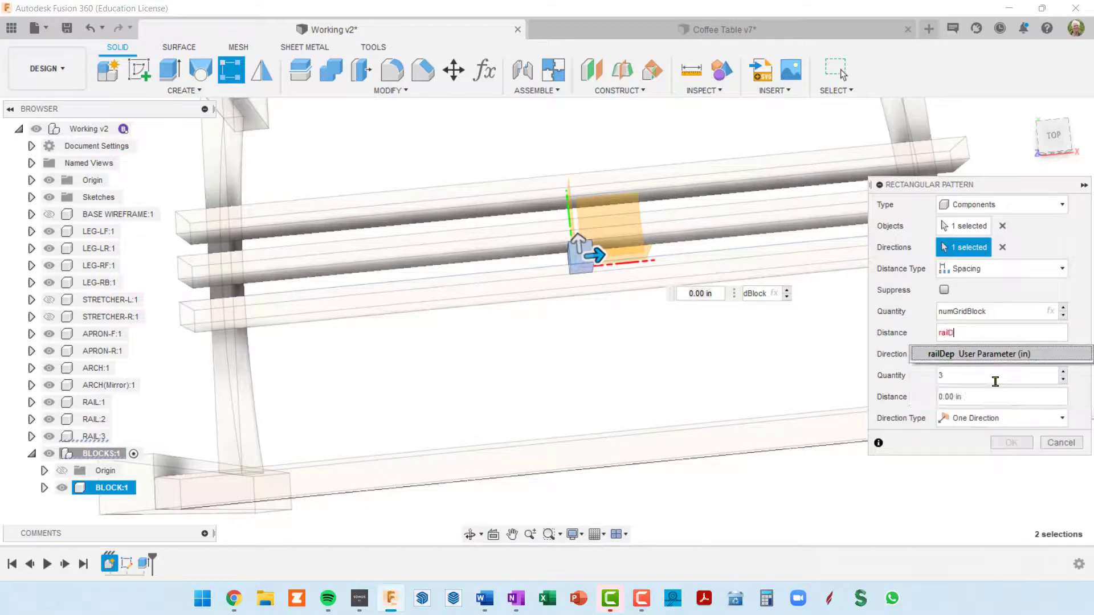
pyautogui.press('BackSpace')
pyautogui.write('o')
pyautogui.press('BackSpace')
pyautogui.write('p')
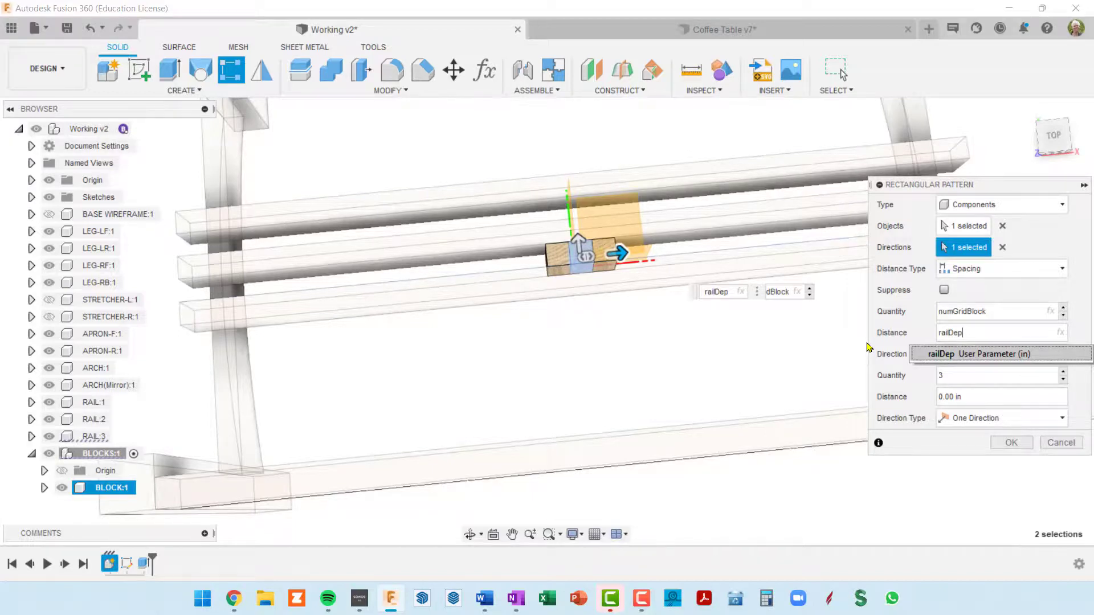
pyautogui.write('*2')
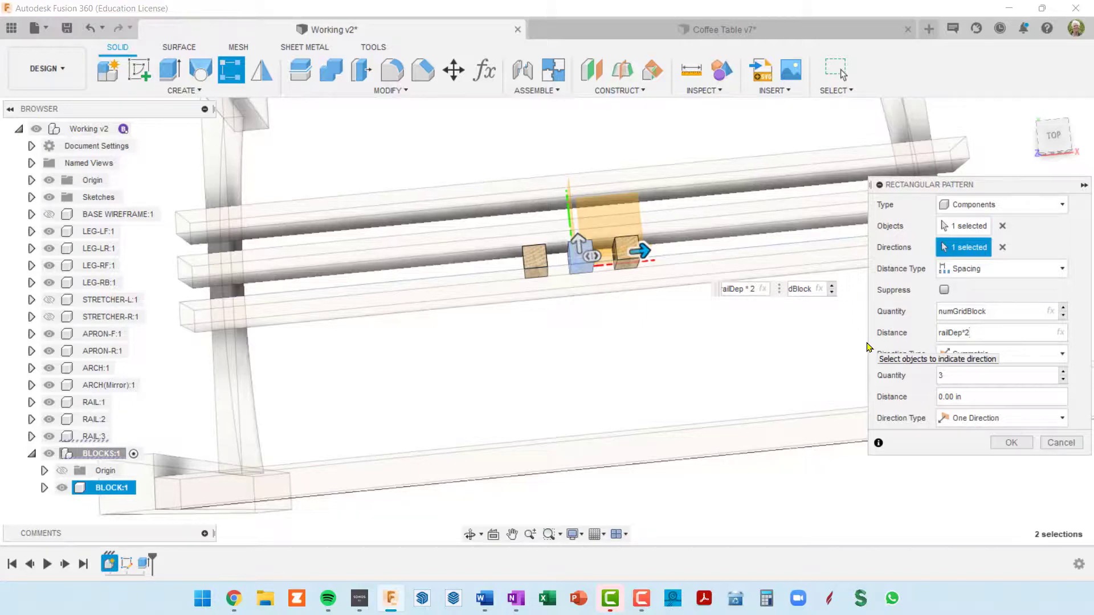
pyautogui.click(1011, 442)
# Examine the patterned blocks' spacing and position against the rails from several angles
pyautogui.keyDown('shift'); pyautogui.moveTo(682, 362); pyautogui.dragTo(805, 250, button='middle'); pyautogui.keyUp('shift')
pyautogui.scroll(4, 746, 300)
pyautogui.scroll(2, 730, 309)
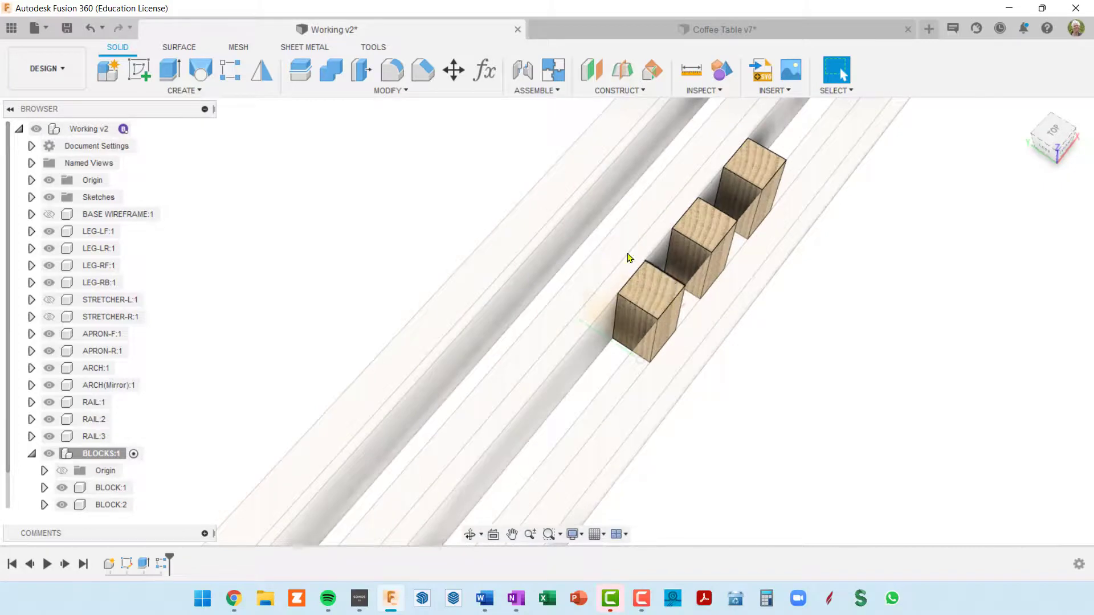
pyautogui.scroll(-3, 687, 294)
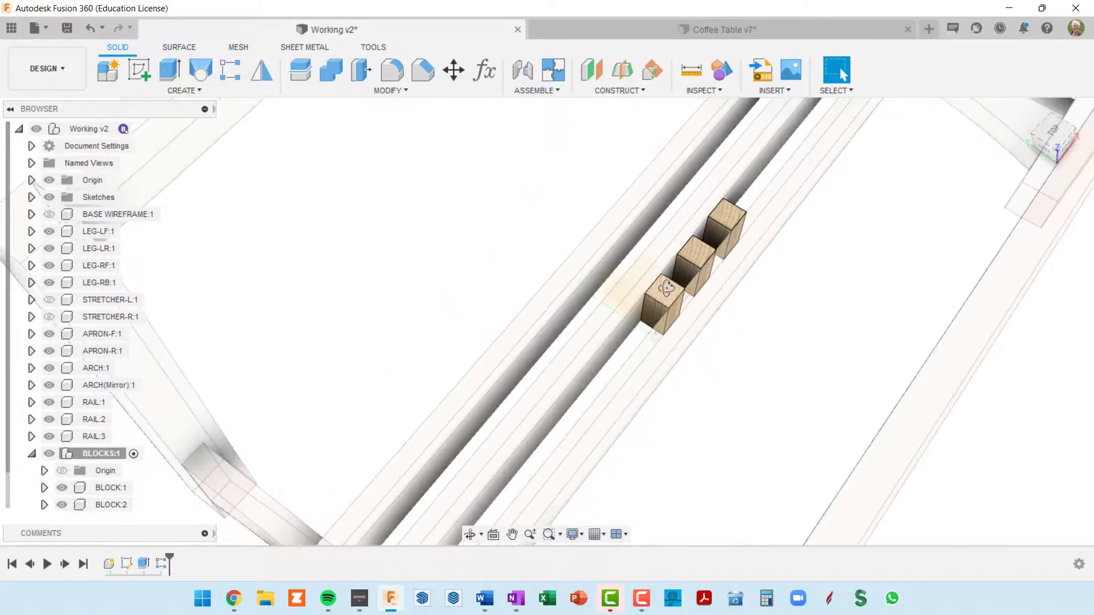
pyautogui.keyDown('shift'); pyautogui.moveTo(666, 288); pyautogui.dragTo(638, 260, button='middle'); pyautogui.keyUp('shift')
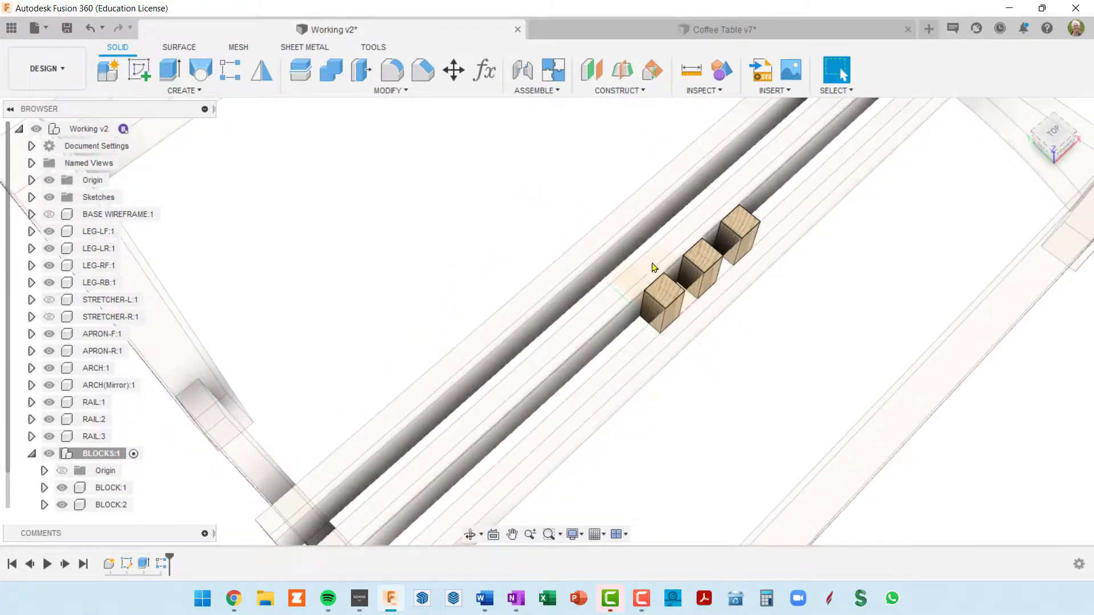
pyautogui.scroll(-3, 657, 280)
pyautogui.keyDown('shift'); pyautogui.moveTo(659, 282); pyautogui.dragTo(645, 286, button='middle'); pyautogui.keyUp('shift')
pyautogui.scroll(2, 674, 295)
pyautogui.scroll(-3, 675, 295)
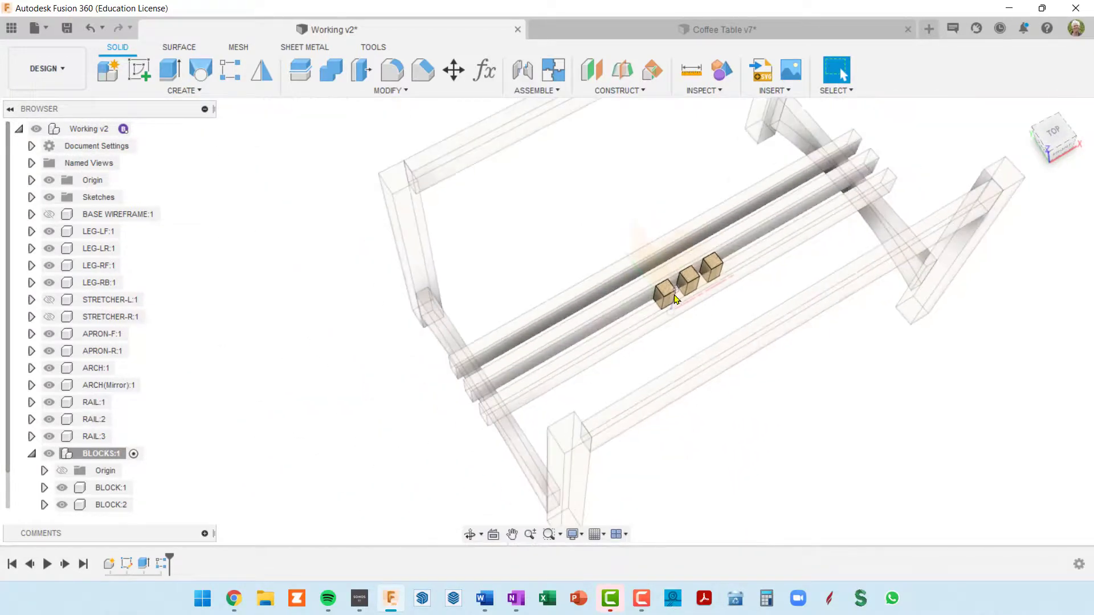
# Edit the existing block pattern and set its second direction's quantity to 2
pyautogui.rightClick(160, 565)
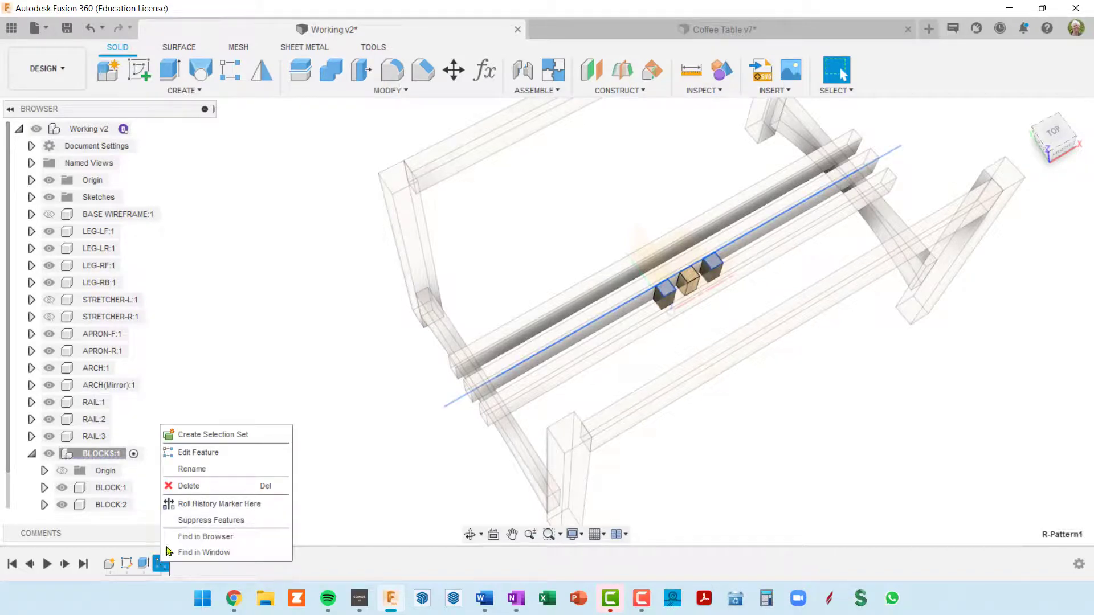
pyautogui.click(219, 454)
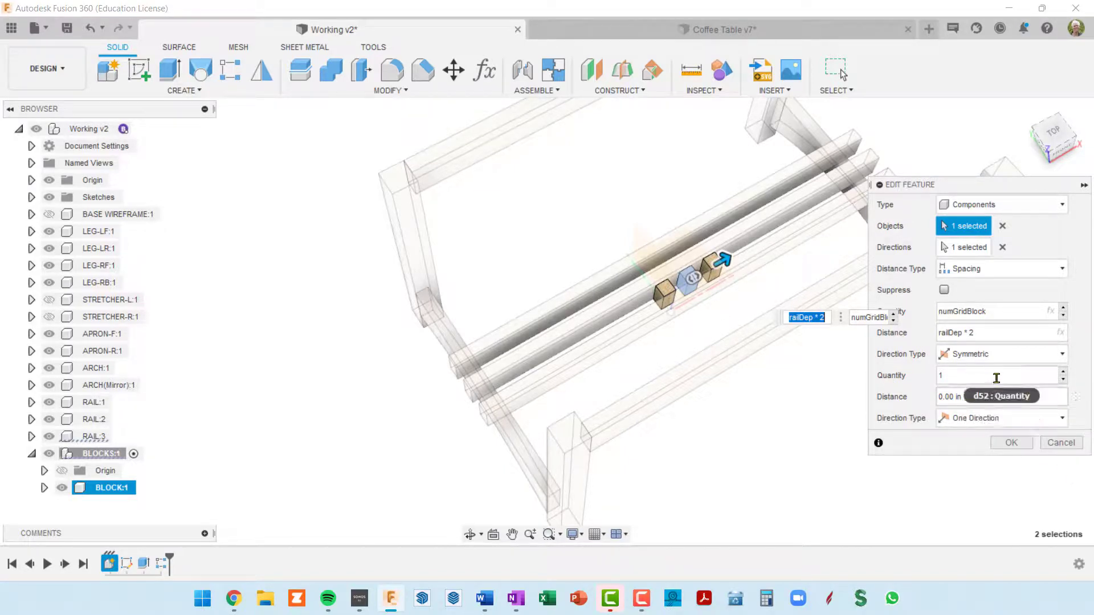
pyautogui.click(967, 377)
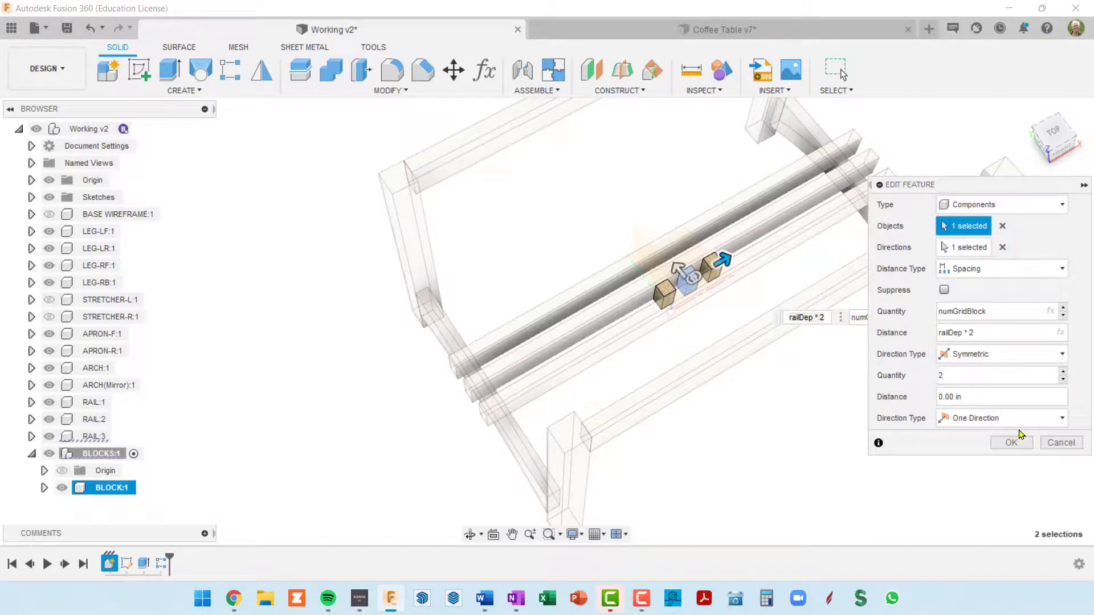
pyautogui.press('Tab')
# Set the second direction's distance to railDep * 2, reusing the first direction's expression, and apply the pattern edit
pyautogui.moveTo(990, 332); pyautogui.dragTo(929, 333)
pyautogui.hotkey('ctrl', 'c')
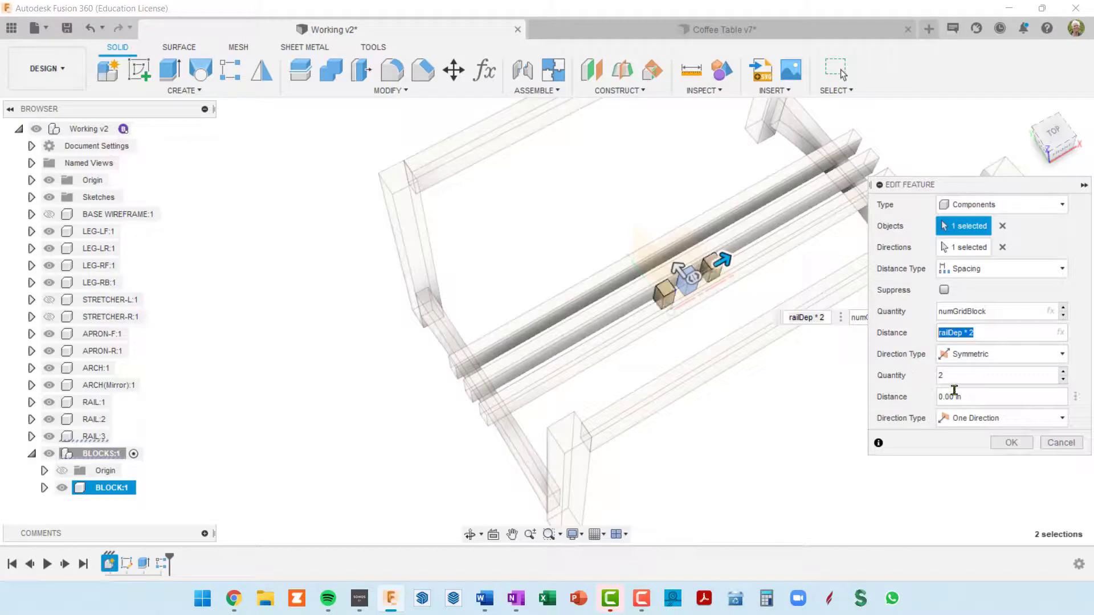
pyautogui.click(976, 396)
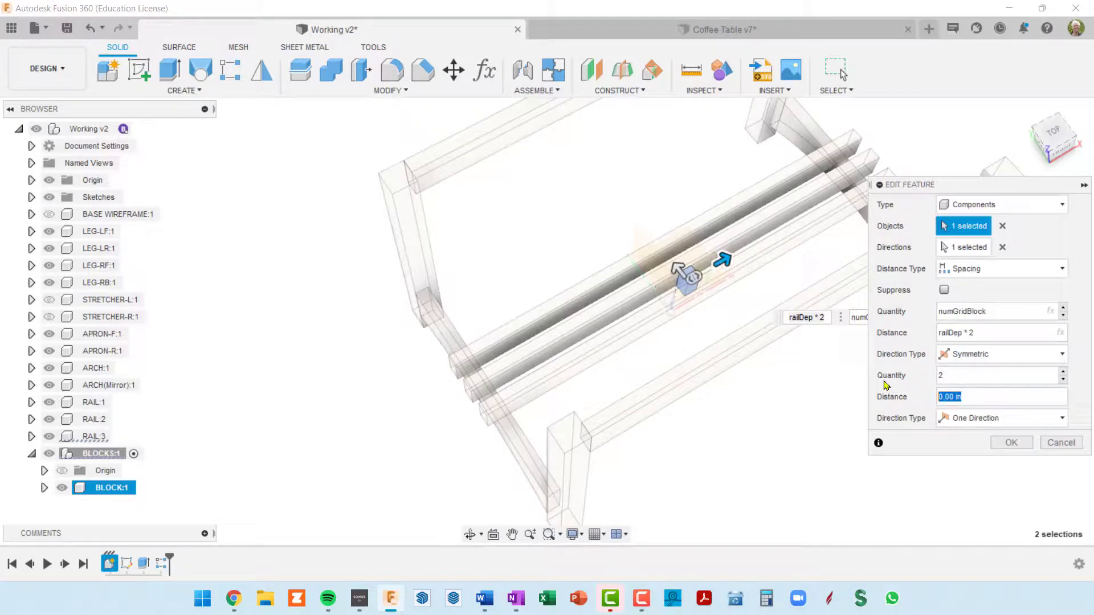
pyautogui.hotkey('ctrl', 'v')
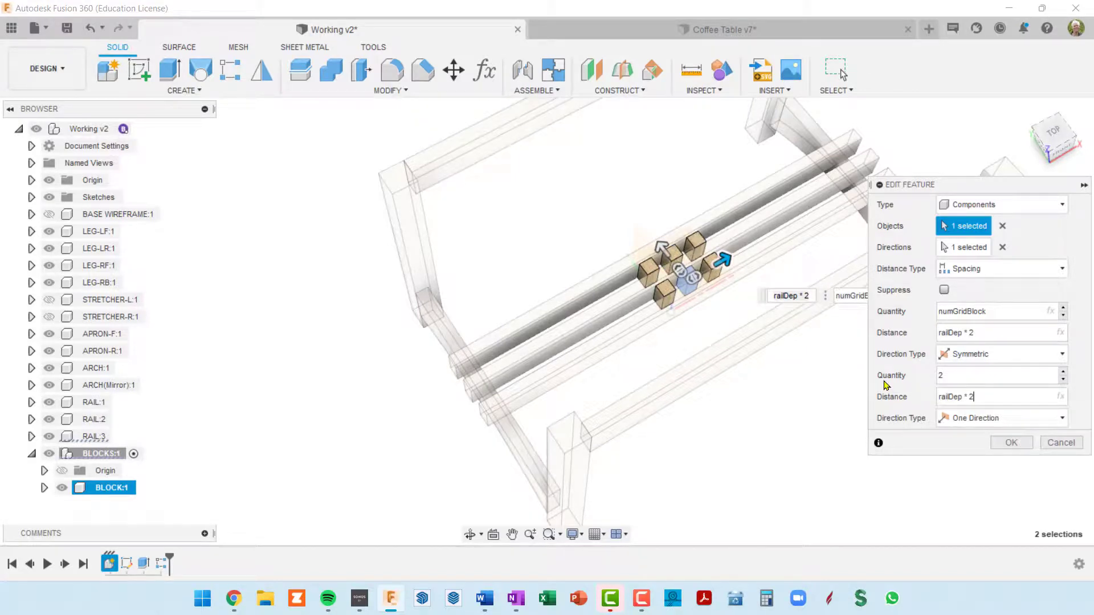
pyautogui.scroll(6, 678, 282)
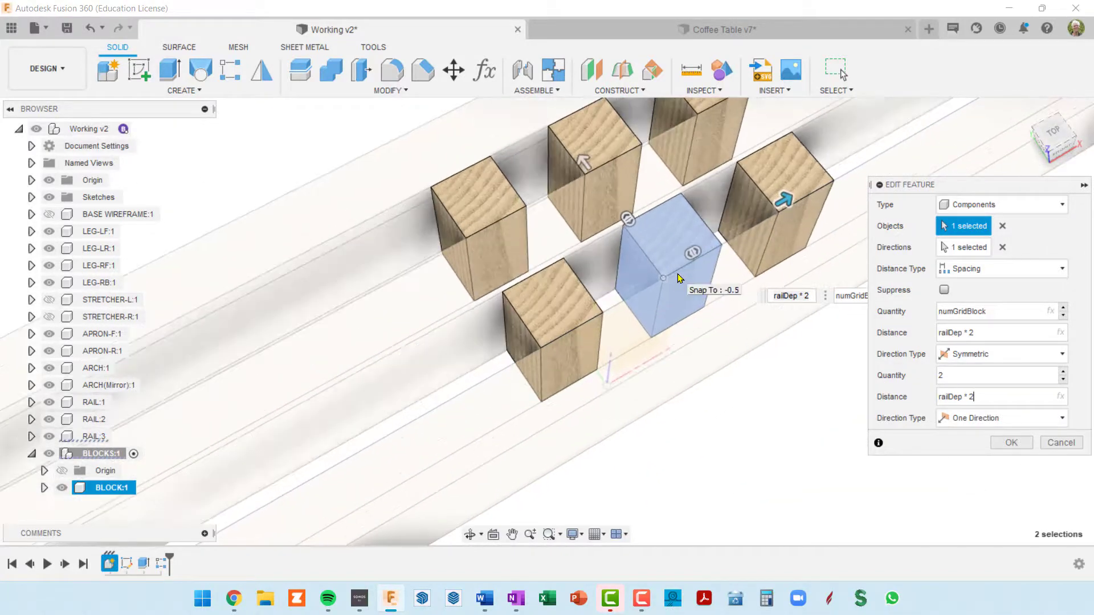
pyautogui.scroll(-3, 679, 278)
pyautogui.scroll(-2, 680, 279)
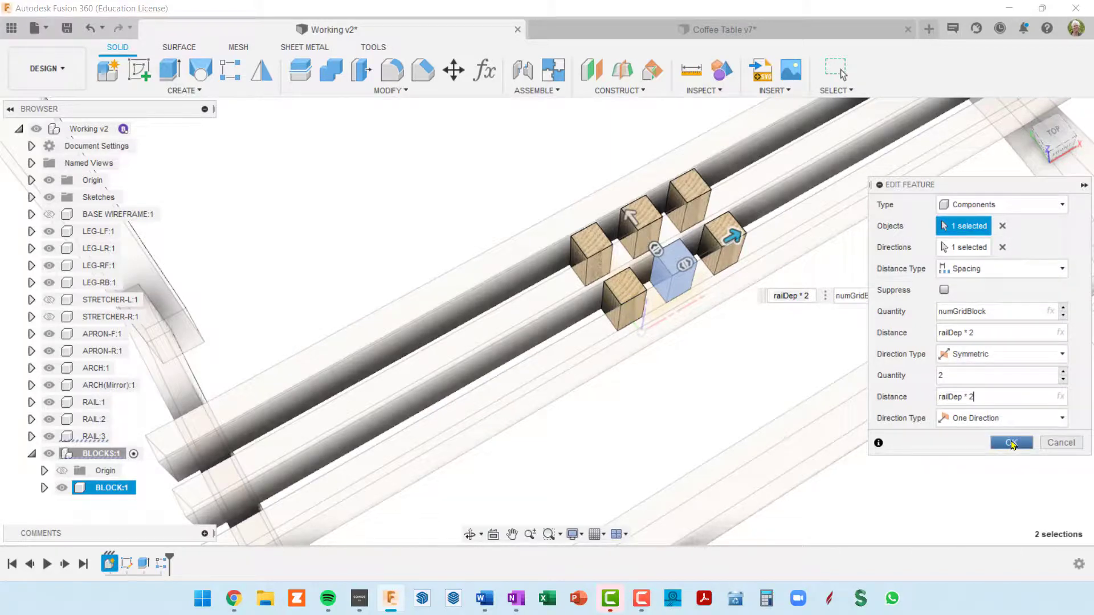
pyautogui.click(1011, 443)
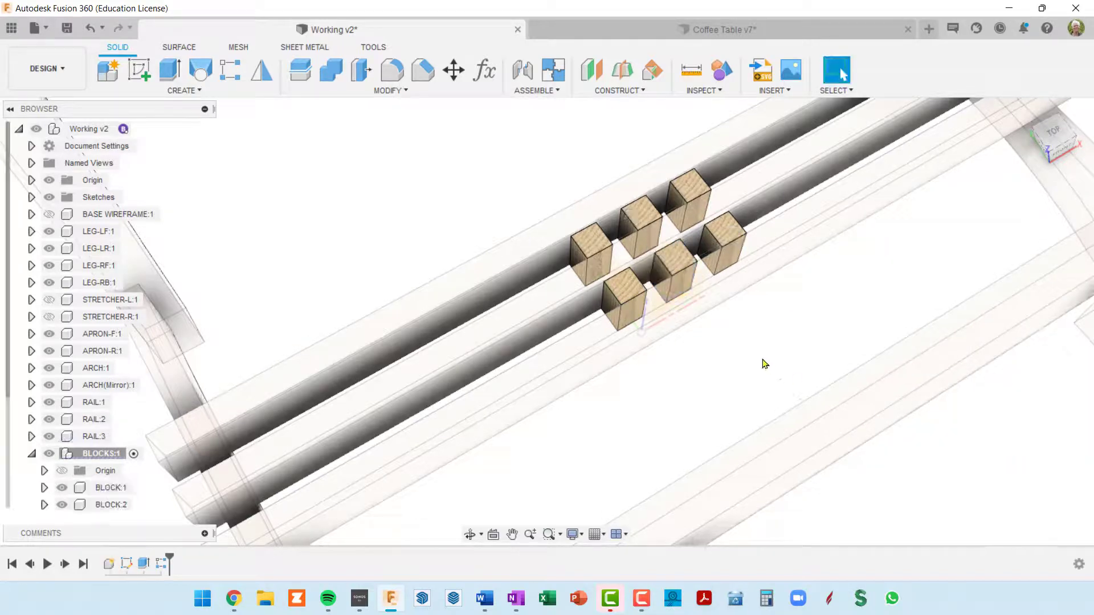
# Collapse the BLOCKS:1 assembly in the browser and toggle its visibility off and back on as a check
pyautogui.scroll(3, 760, 354)
pyautogui.scroll(-4, 760, 354)
pyautogui.keyDown('shift'); pyautogui.moveTo(760, 355); pyautogui.dragTo(734, 324, button='middle'); pyautogui.keyUp('shift')
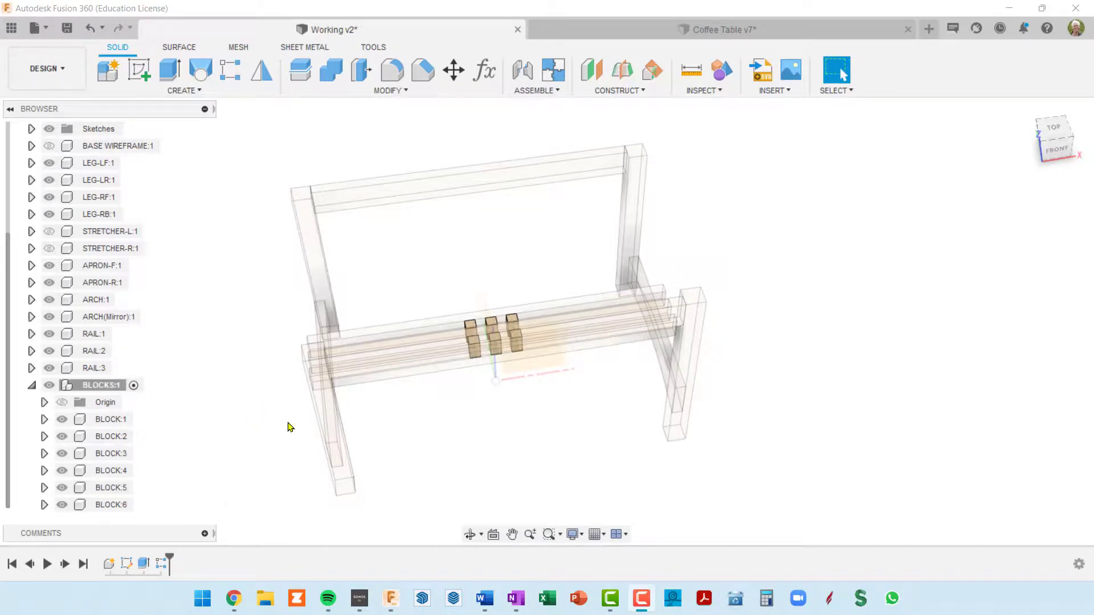
pyautogui.keyDown('shift'); pyautogui.moveTo(439, 445); pyautogui.dragTo(399, 436, button='middle'); pyautogui.keyUp('shift')
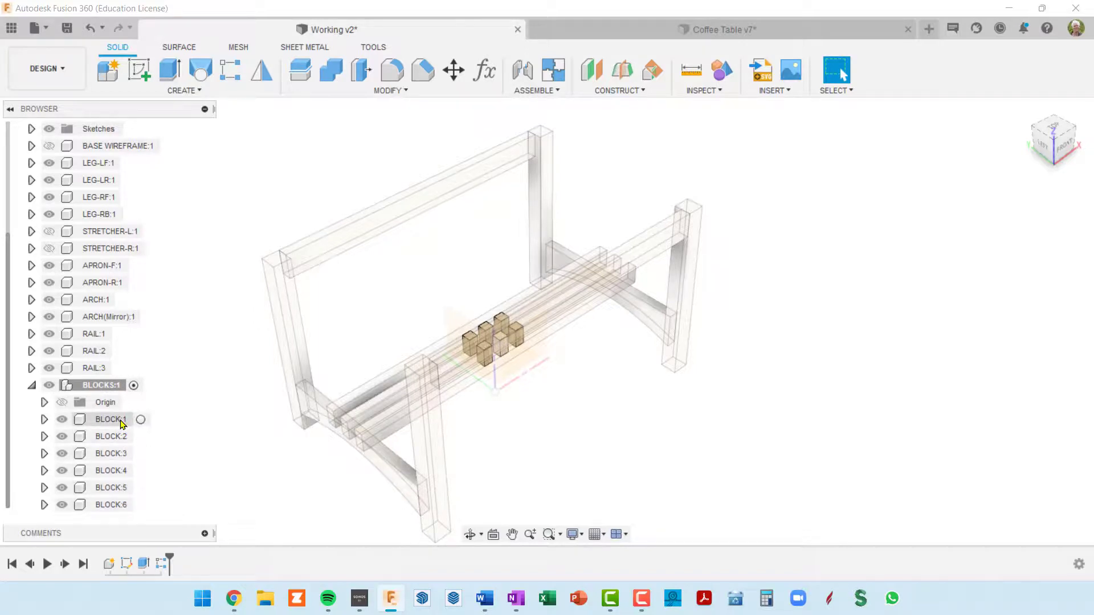
pyautogui.click(32, 385)
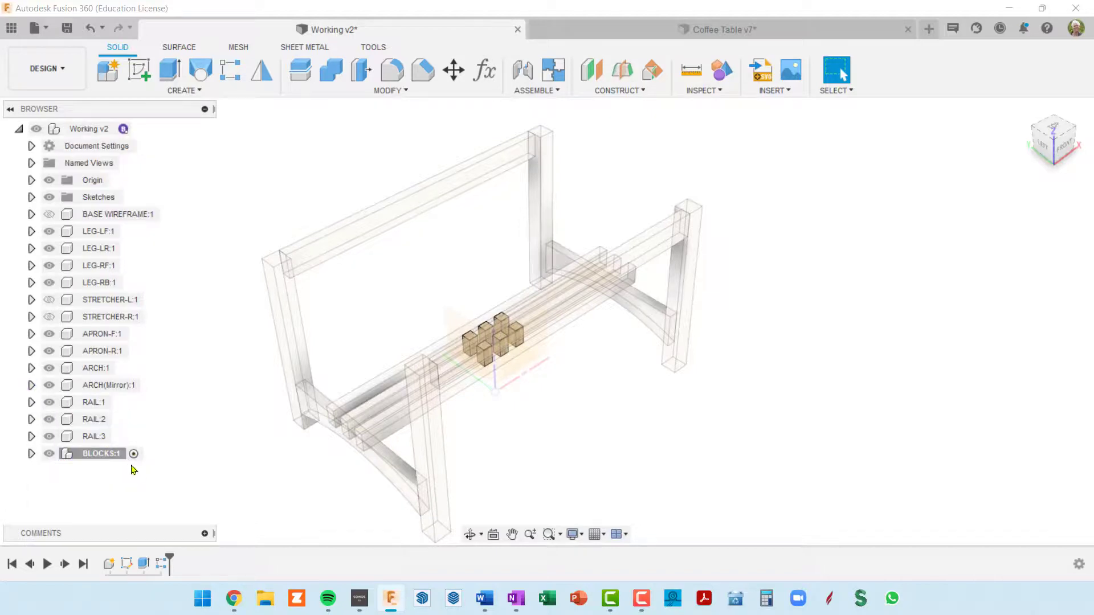
pyautogui.click(52, 456)
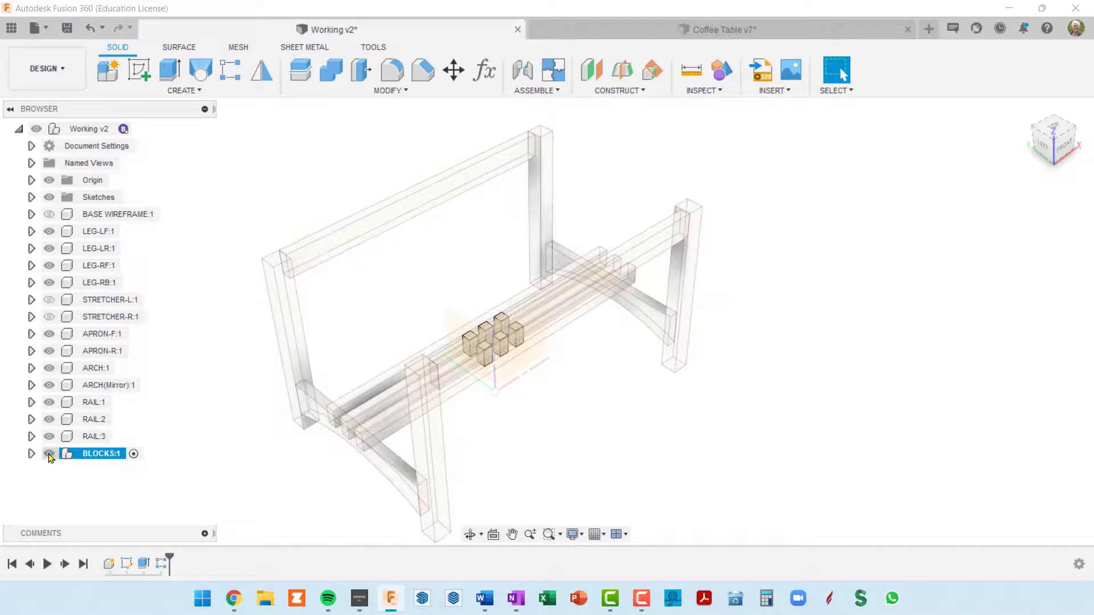
pyautogui.click(51, 456)
pyautogui.click(50, 456)
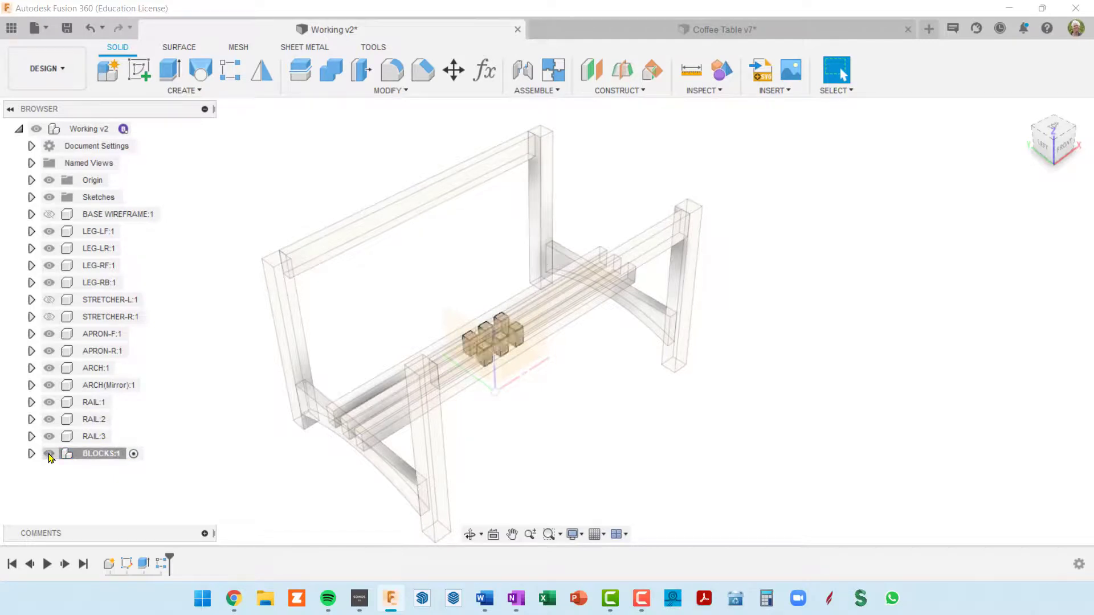
pyautogui.click(50, 454)
pyautogui.click(50, 455)
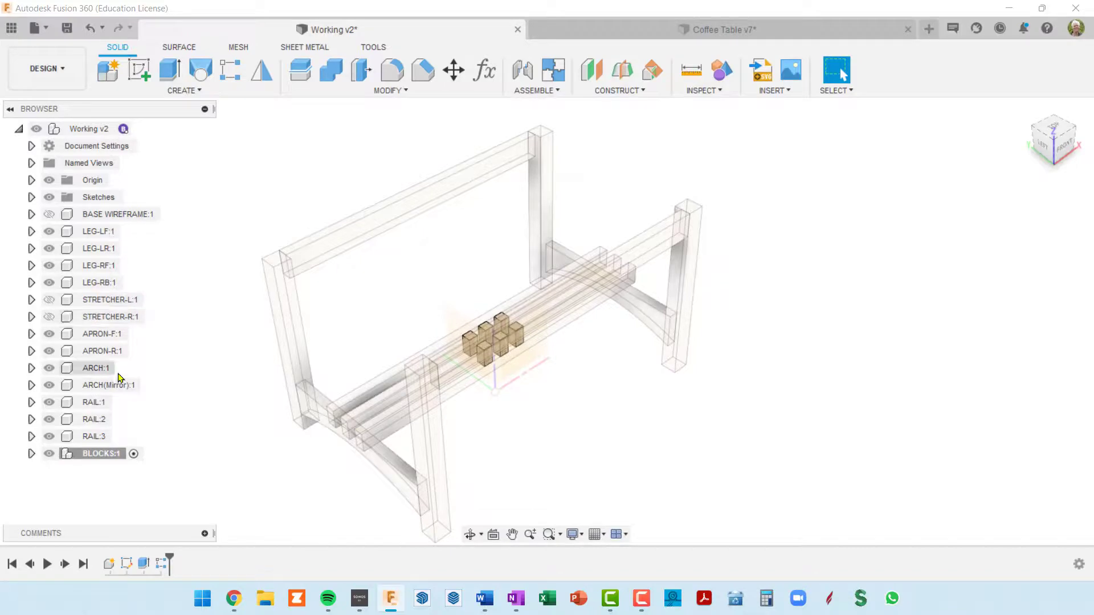
# Examine how the two rows of blocks fit between the three rails from several angles
pyautogui.keyDown('shift'); pyautogui.moveTo(452, 411); pyautogui.dragTo(487, 325, button='middle'); pyautogui.keyUp('shift')
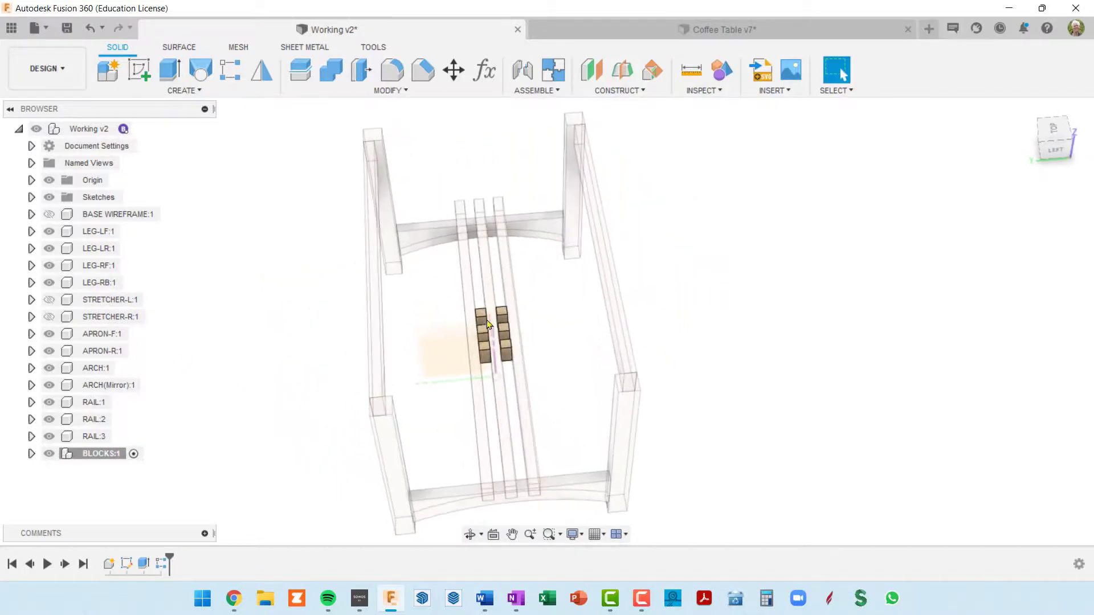
pyautogui.scroll(10, 511, 335)
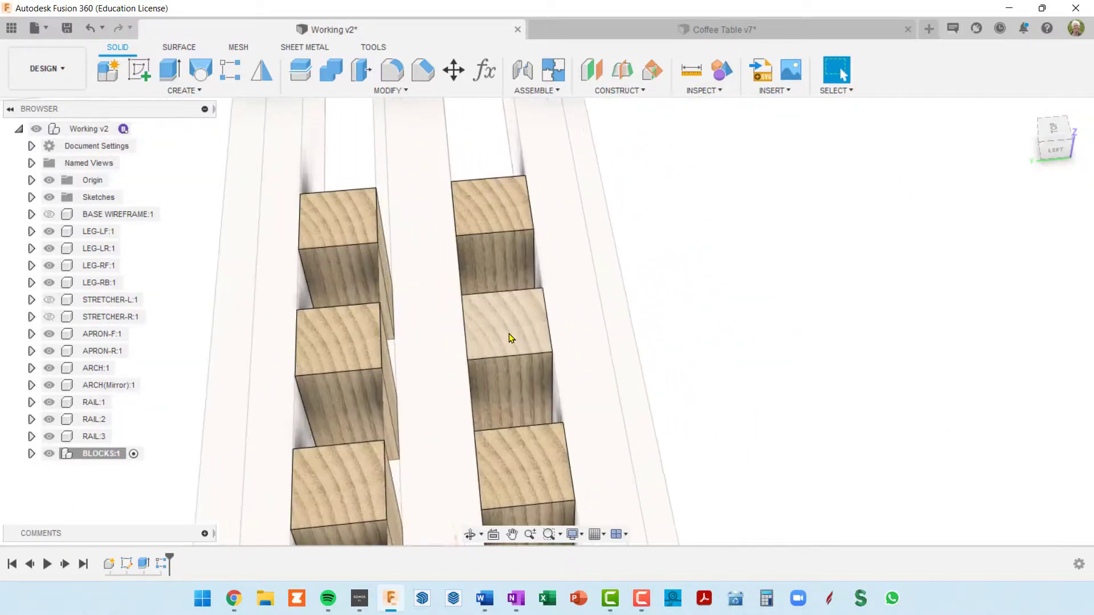
pyautogui.scroll(-8, 509, 337)
pyautogui.keyDown('shift'); pyautogui.moveTo(489, 327); pyautogui.dragTo(427, 306, button='middle'); pyautogui.keyUp('shift')
pyautogui.scroll(-4, 555, 382)
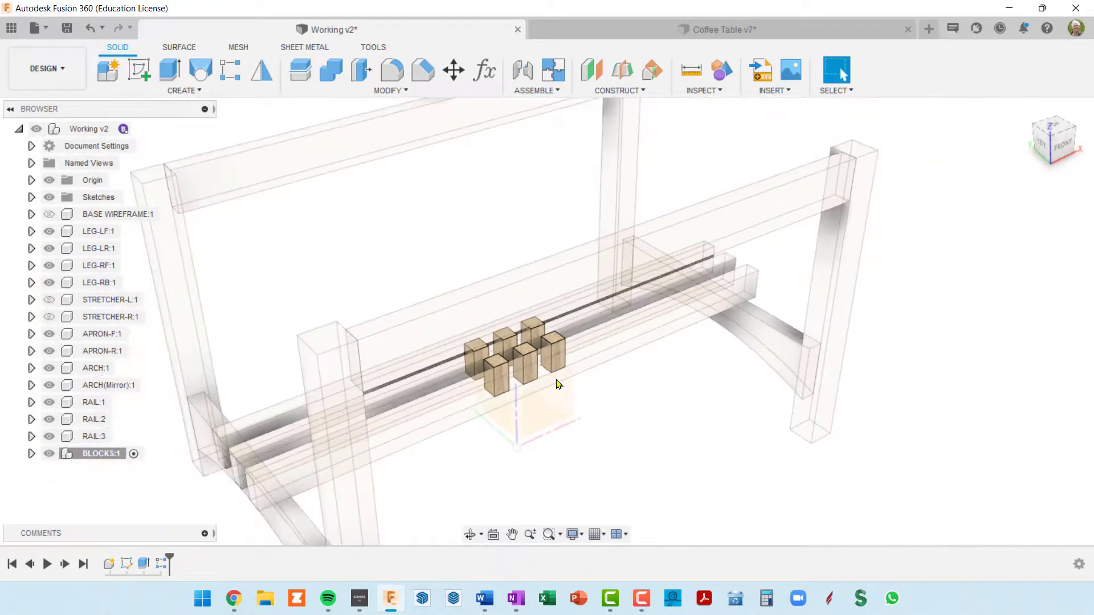
pyautogui.scroll(1, 556, 380)
pyautogui.keyDown('shift'); pyautogui.moveTo(556, 380); pyautogui.dragTo(552, 384, button='middle'); pyautogui.keyUp('shift')
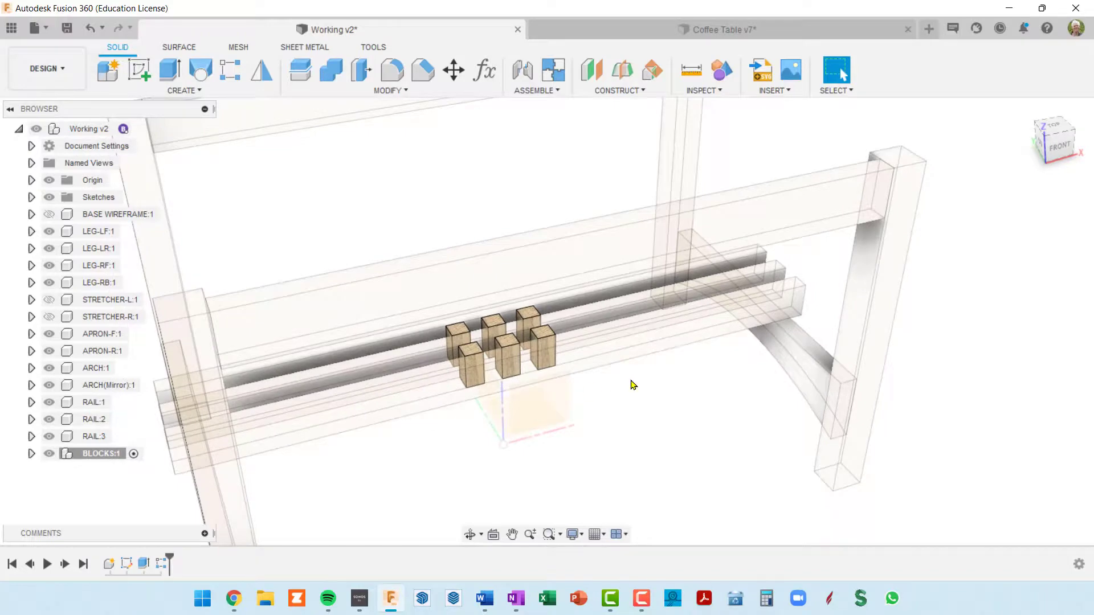
pyautogui.scroll(-5, 638, 378)
pyautogui.keyDown('shift'); pyautogui.moveTo(639, 373); pyautogui.dragTo(623, 378, button='middle'); pyautogui.keyUp('shift')
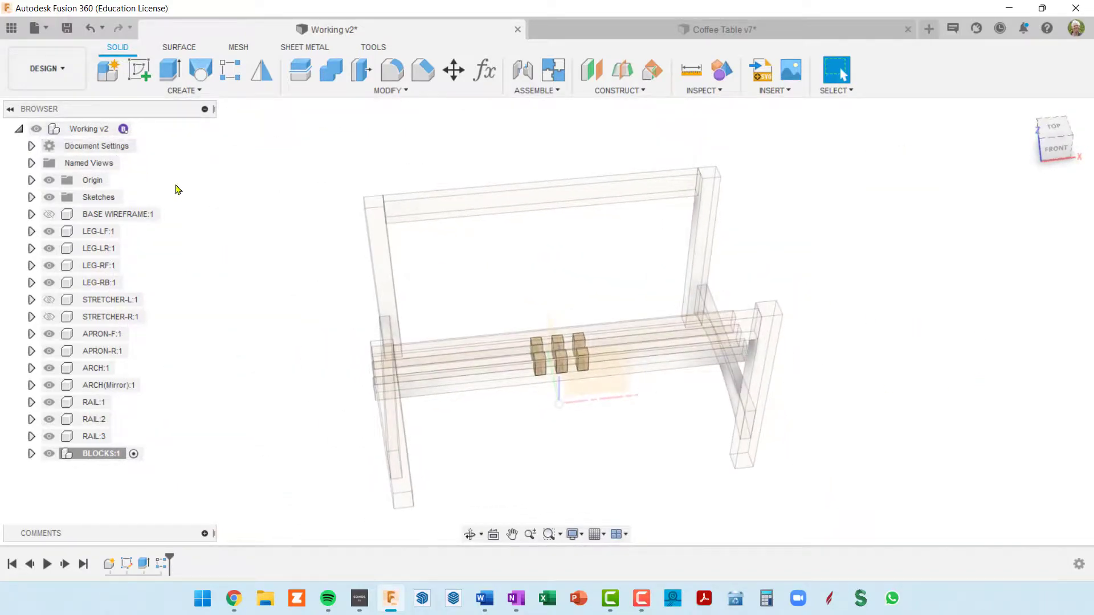
# Activate the root Working v2 component and create a new internal standard component named TOP in it
pyautogui.click(139, 129)
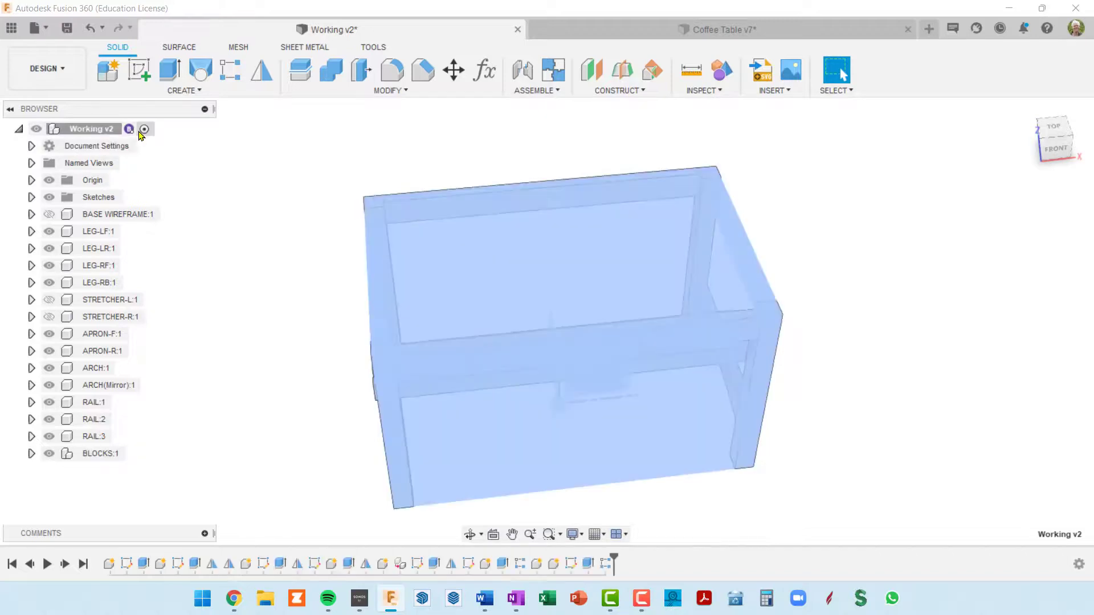
pyautogui.click(110, 73)
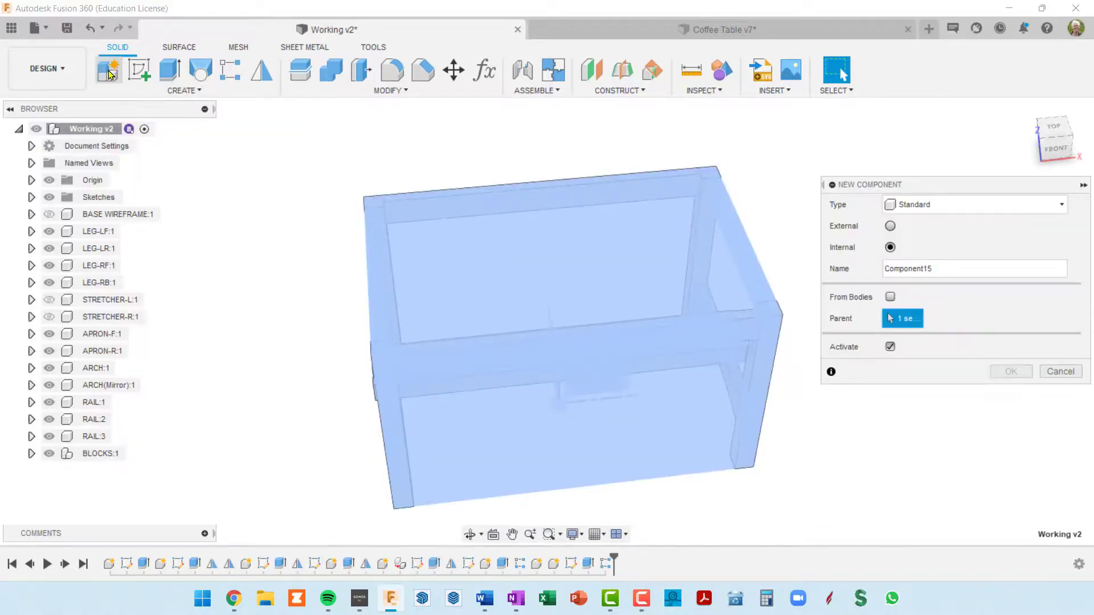
pyautogui.moveTo(940, 271); pyautogui.dragTo(815, 253)
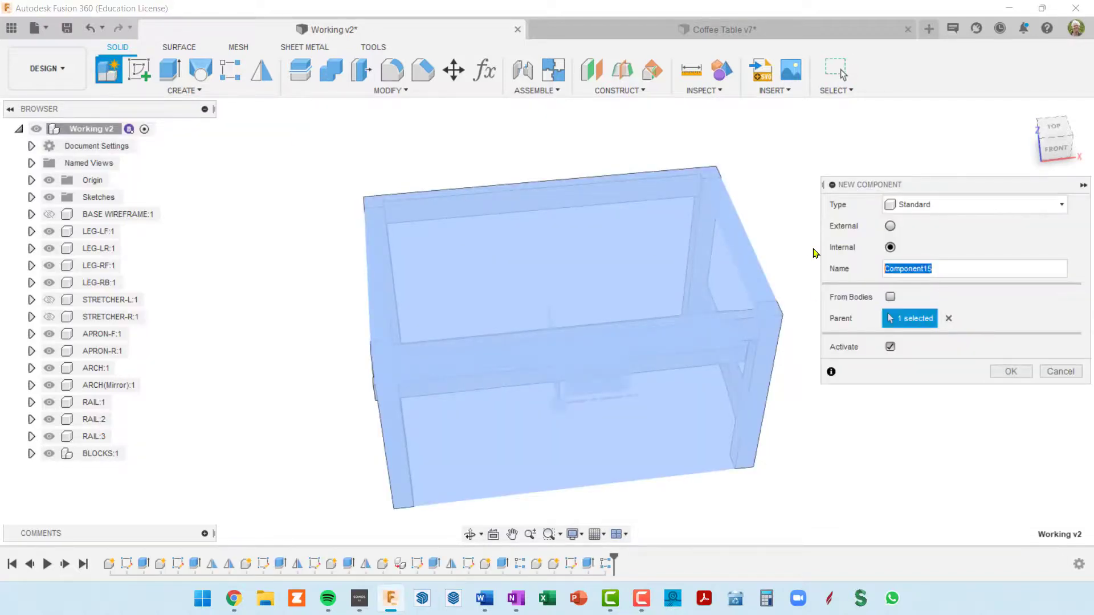
pyautogui.write('TOP')
pyautogui.press('Return')
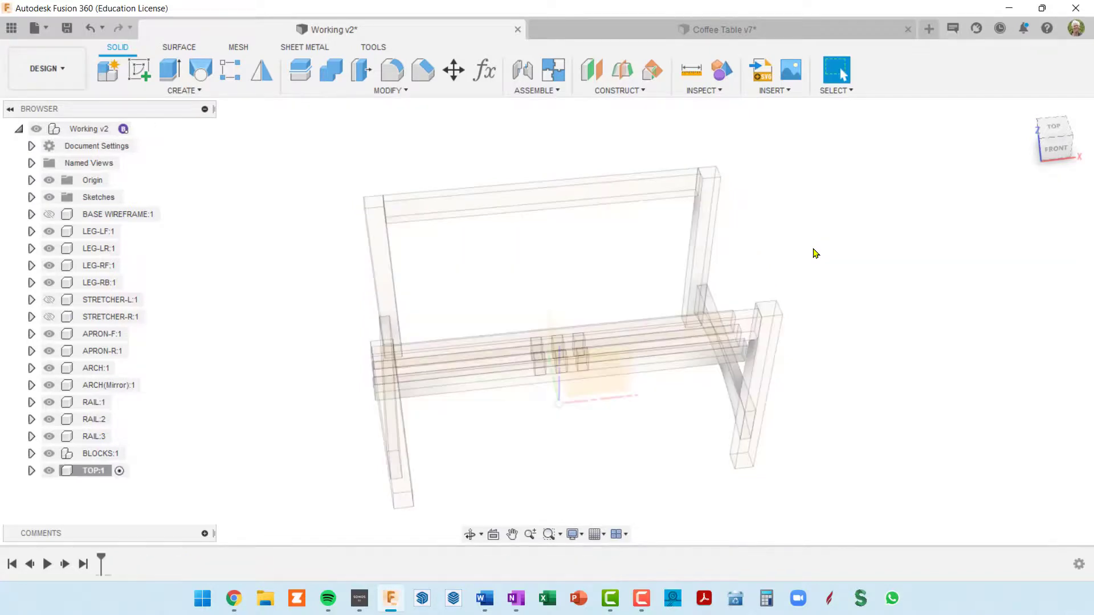
# Start a sketch in the TOP component on the top face of the left front leg
pyautogui.scroll(-4, 568, 177)
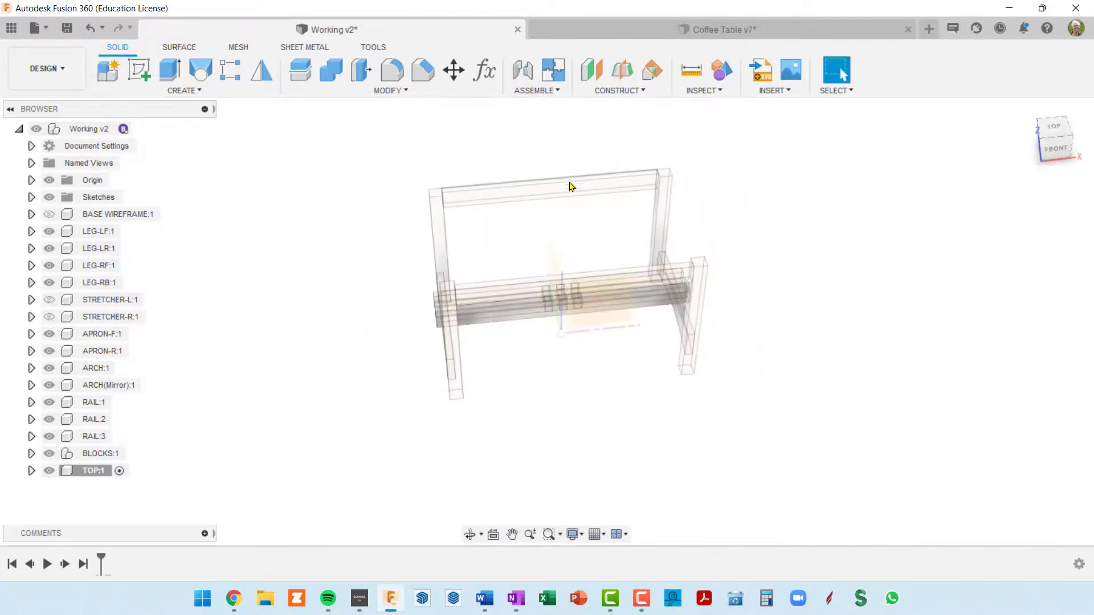
pyautogui.scroll(4, 683, 271)
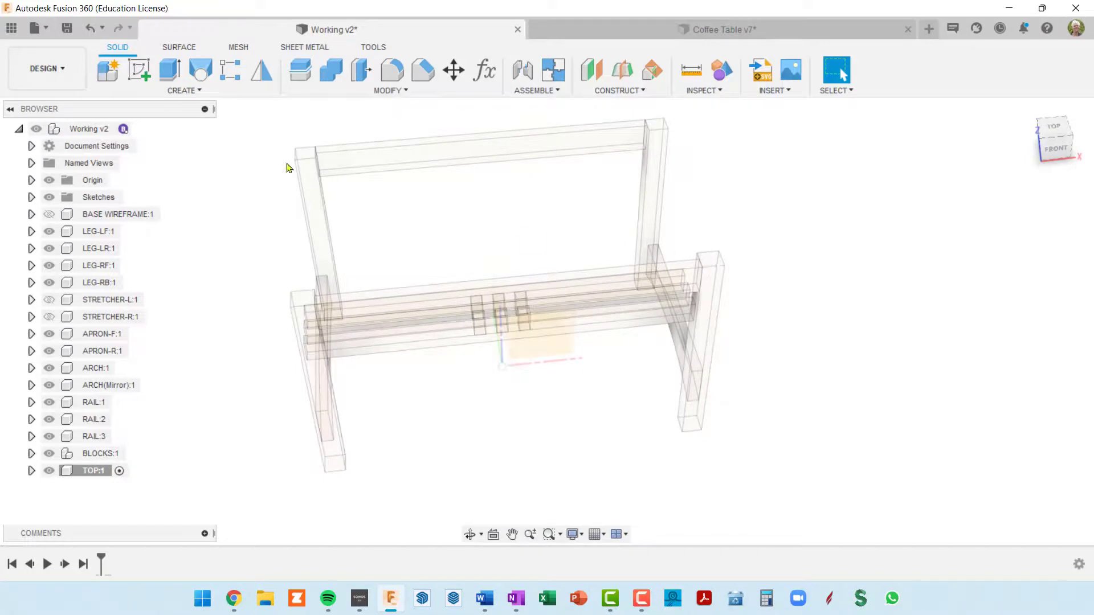
pyautogui.click(302, 301)
pyautogui.click(138, 71)
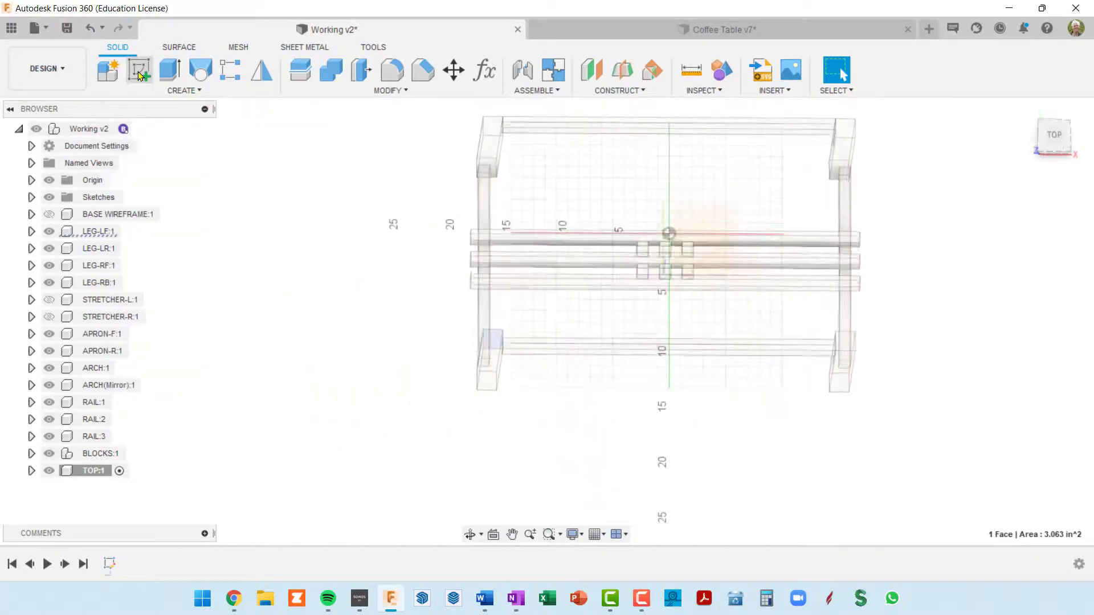
pyautogui.scroll(-5, 515, 263)
pyautogui.scroll(1, 639, 262)
pyautogui.moveTo(644, 261); pyautogui.dragTo(407, 259, button='middle')
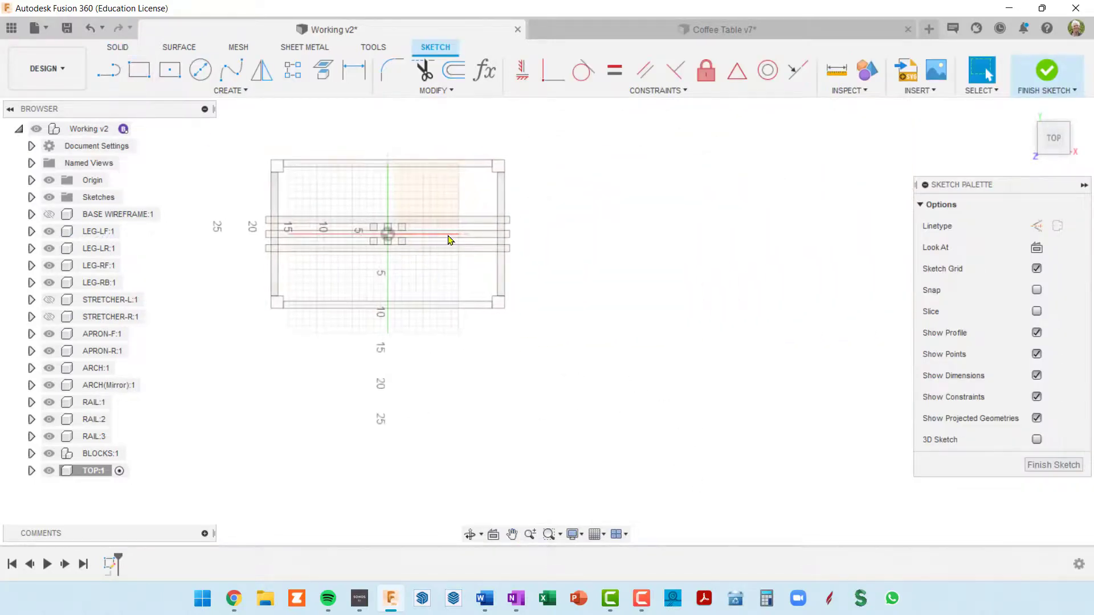
pyautogui.moveTo(540, 236); pyautogui.dragTo(593, 232, button='middle')
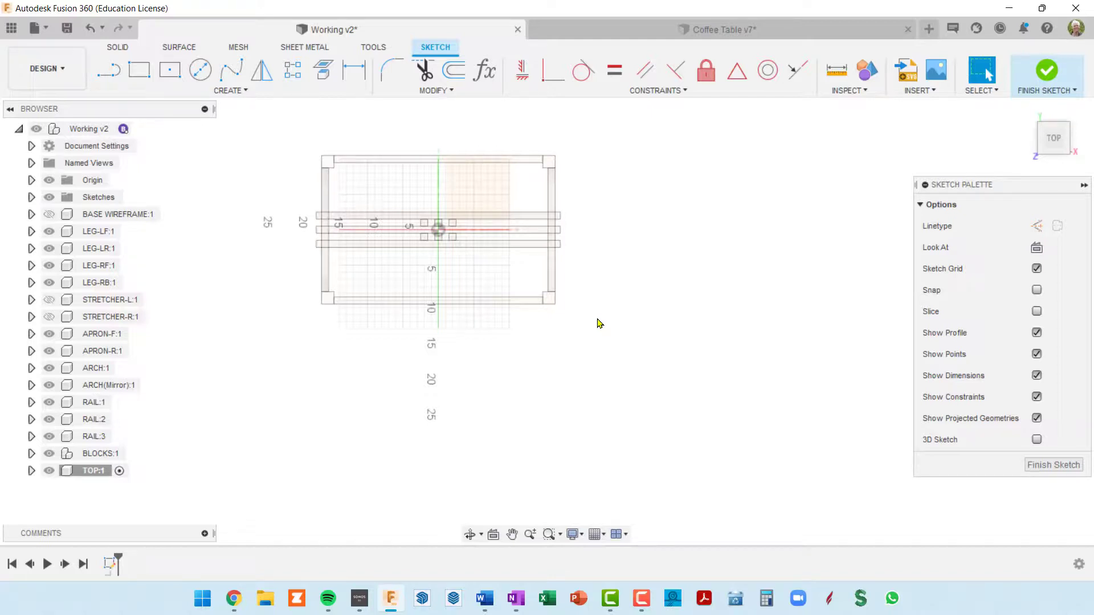
# Add a user parameter named topDepth in inches with the expression 1
pyautogui.hotkey('shift', 'p')
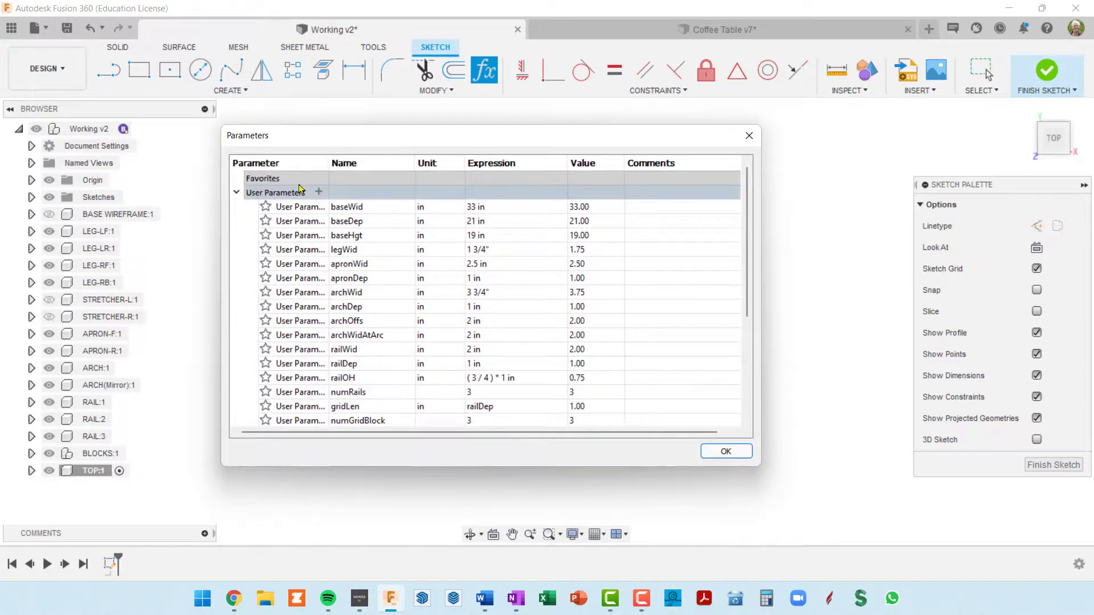
pyautogui.click(319, 192)
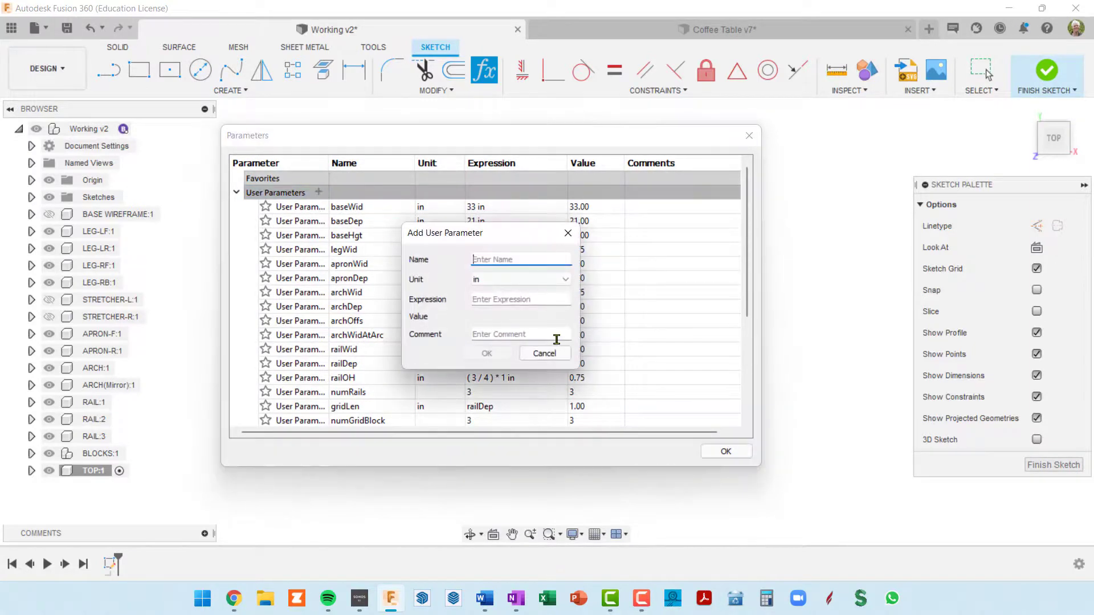
pyautogui.write('t')
pyautogui.press('Tab')
pyautogui.press('Tab')
pyautogui.write('1')
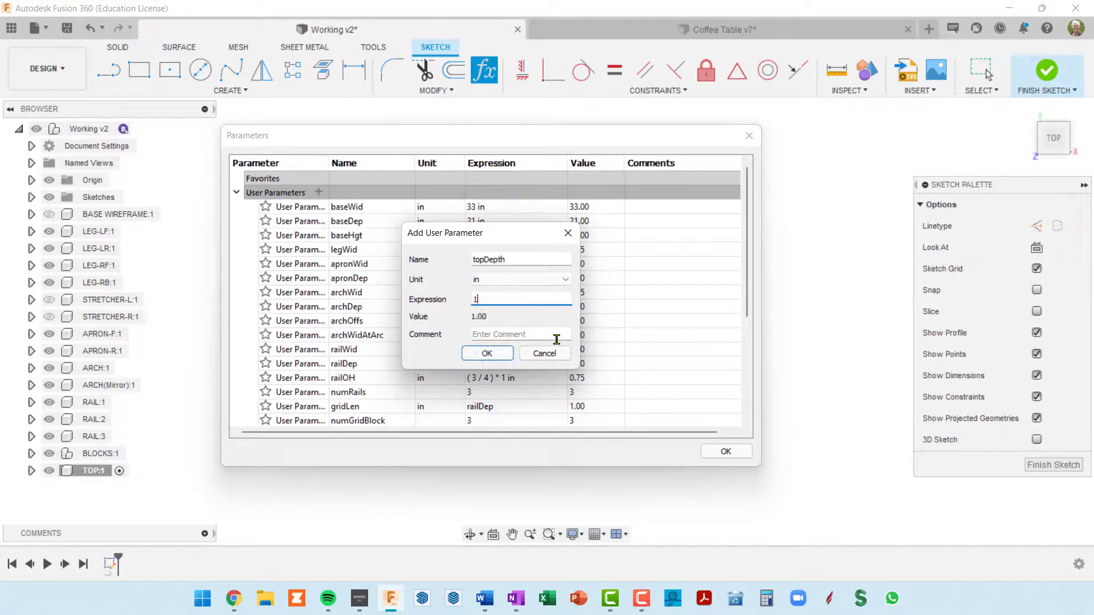
pyautogui.click(487, 354)
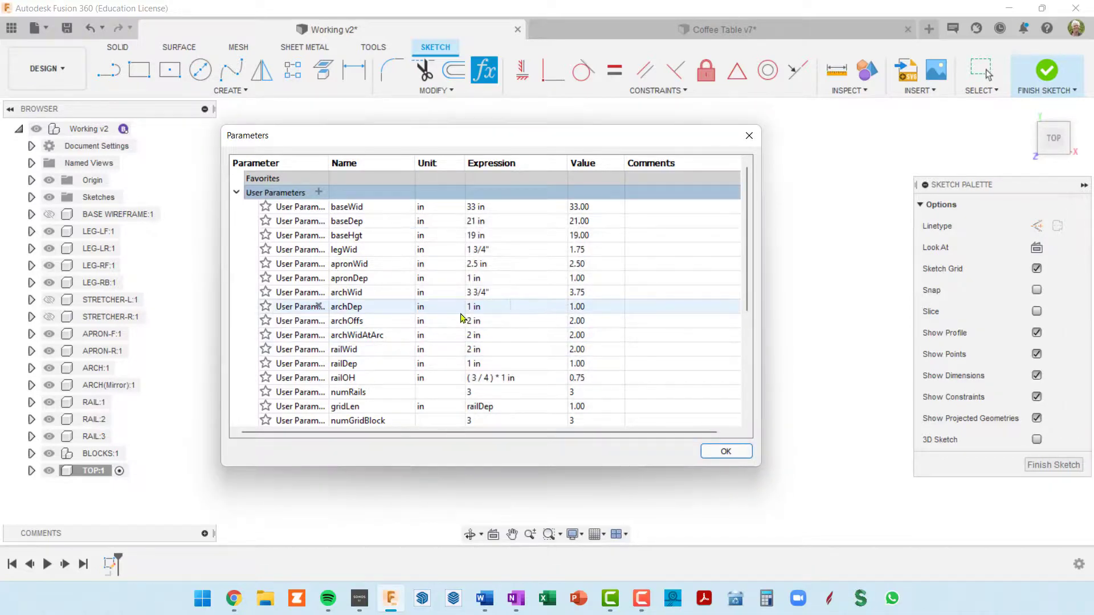
# Add a user parameter named topLenOH in inches with the expression 3.5
pyautogui.click(318, 192)
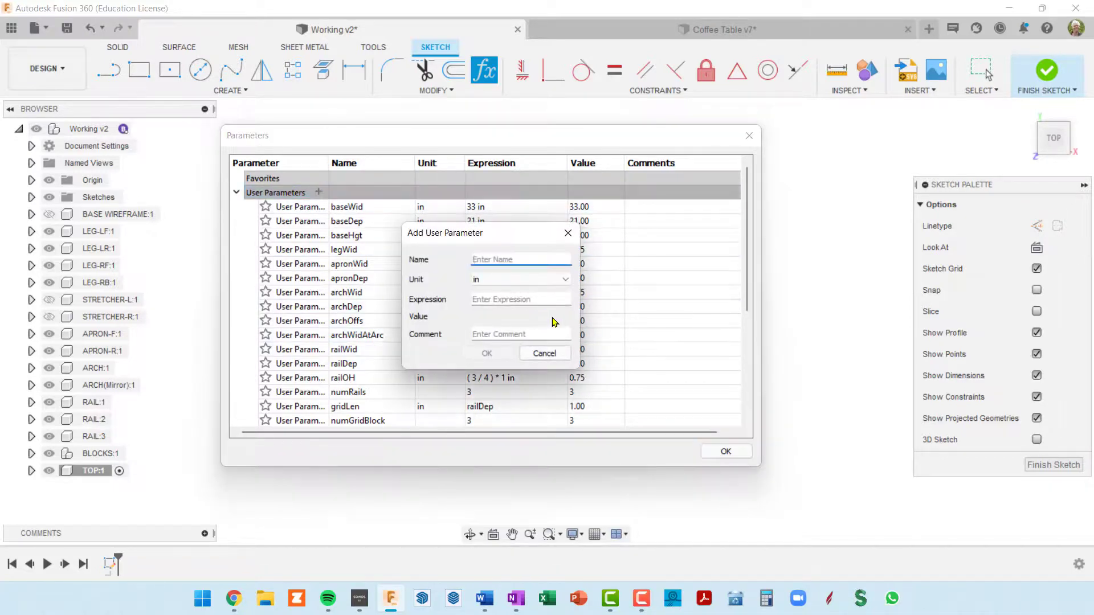
pyautogui.write('topLenOH')
pyautogui.press('Tab')
pyautogui.press('Tab')
pyautogui.write('3.5')
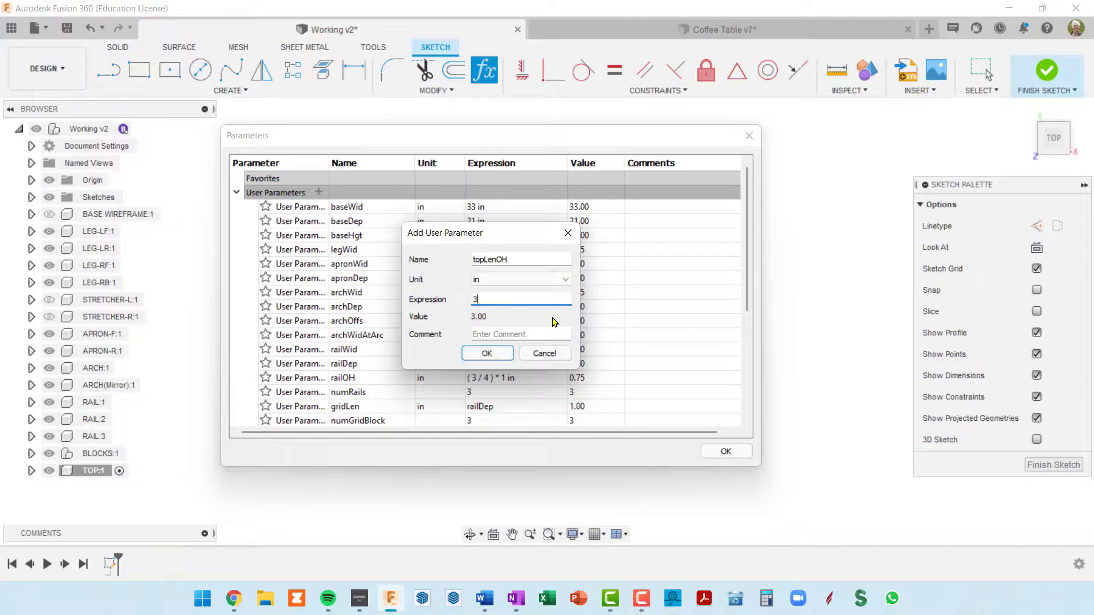
pyautogui.click(487, 353)
# Add a user parameter named topWidOH in inches with the expression 2
pyautogui.click(319, 192)
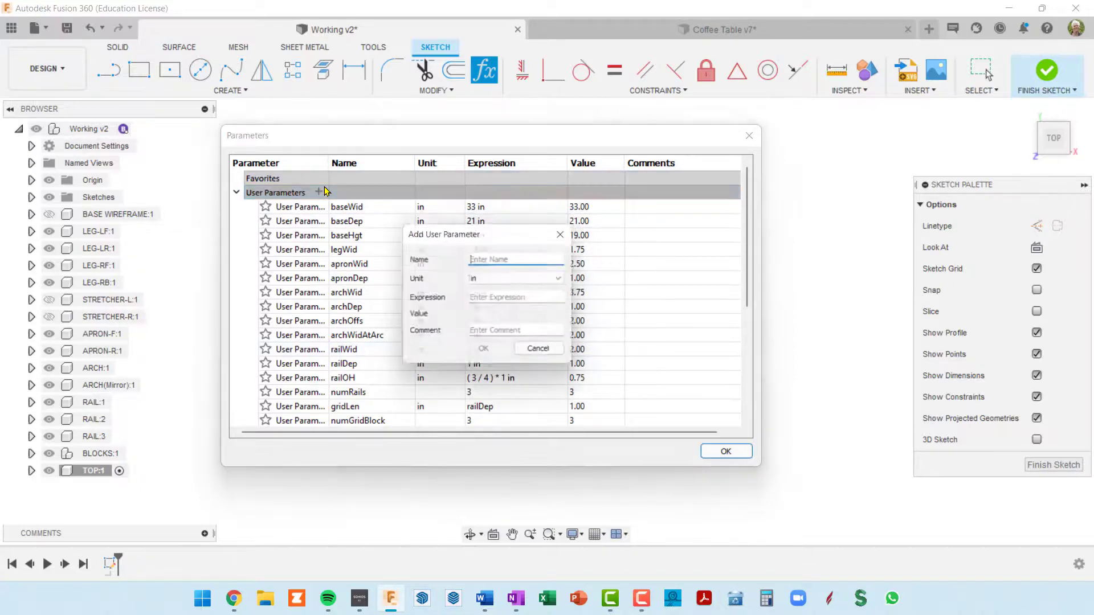
pyautogui.write('top')
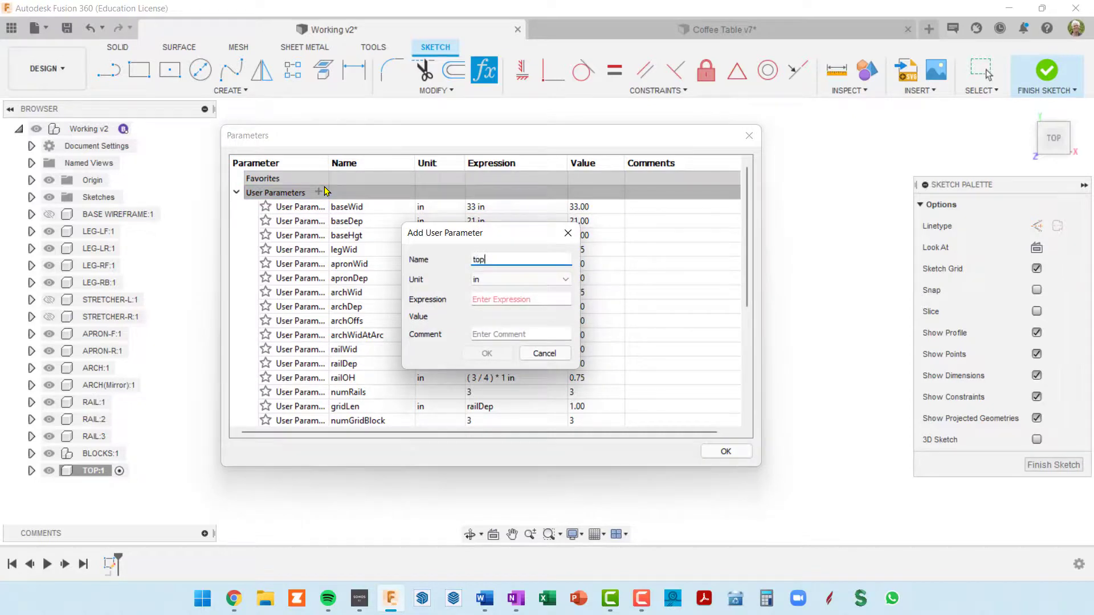
pyautogui.write('WidOH')
pyautogui.press('Tab')
pyautogui.press('Tab')
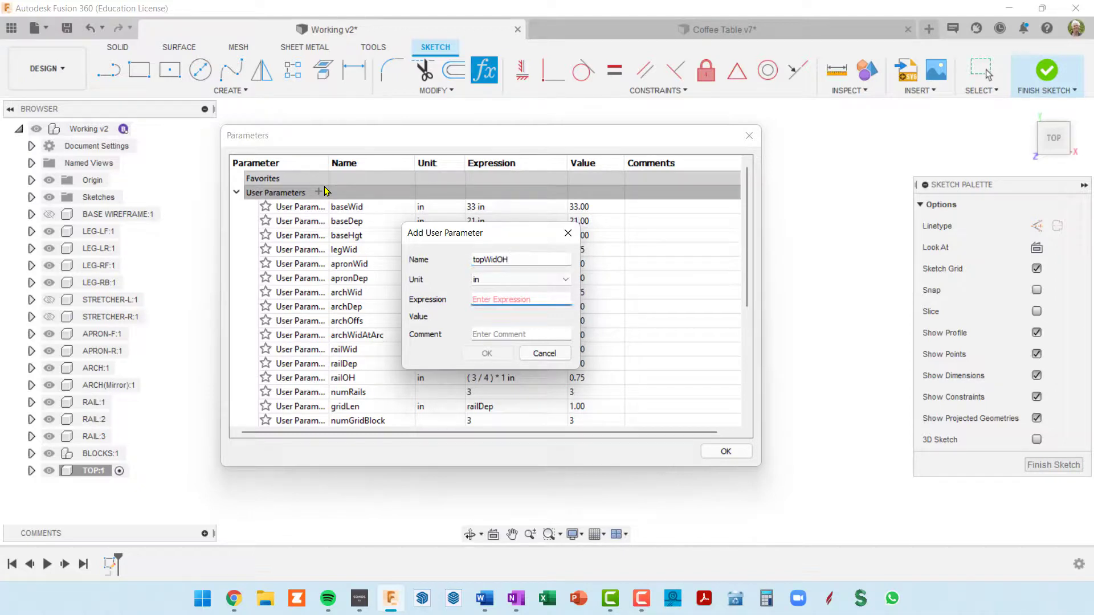
pyautogui.write('2')
pyautogui.press('Return')
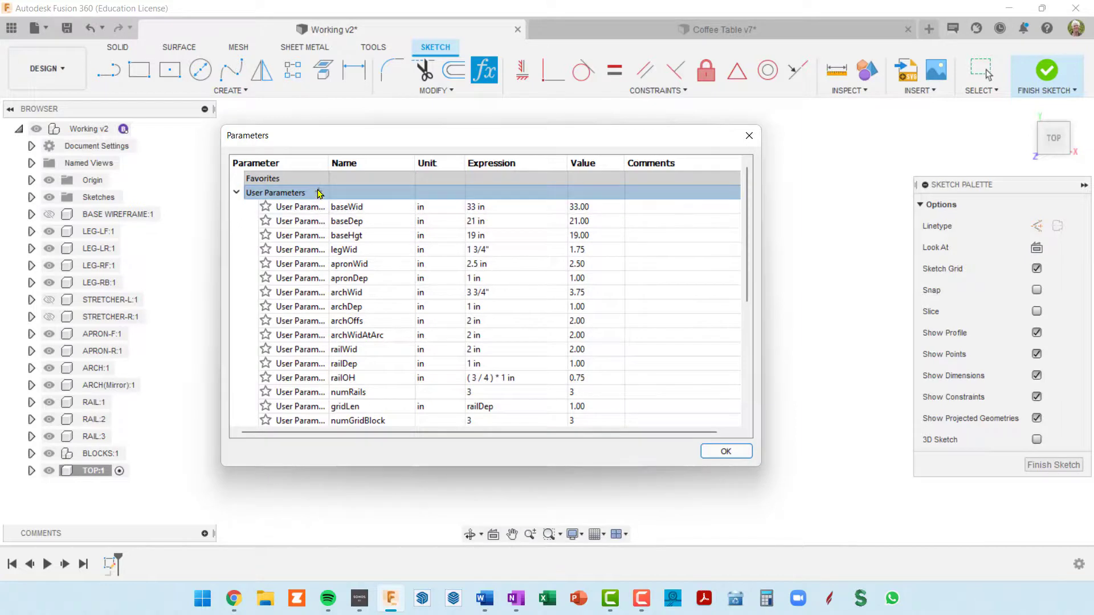
# Add a user parameter named breadboardWid in inches with the expression 3 and close the parameters dialog
pyautogui.click(319, 192)
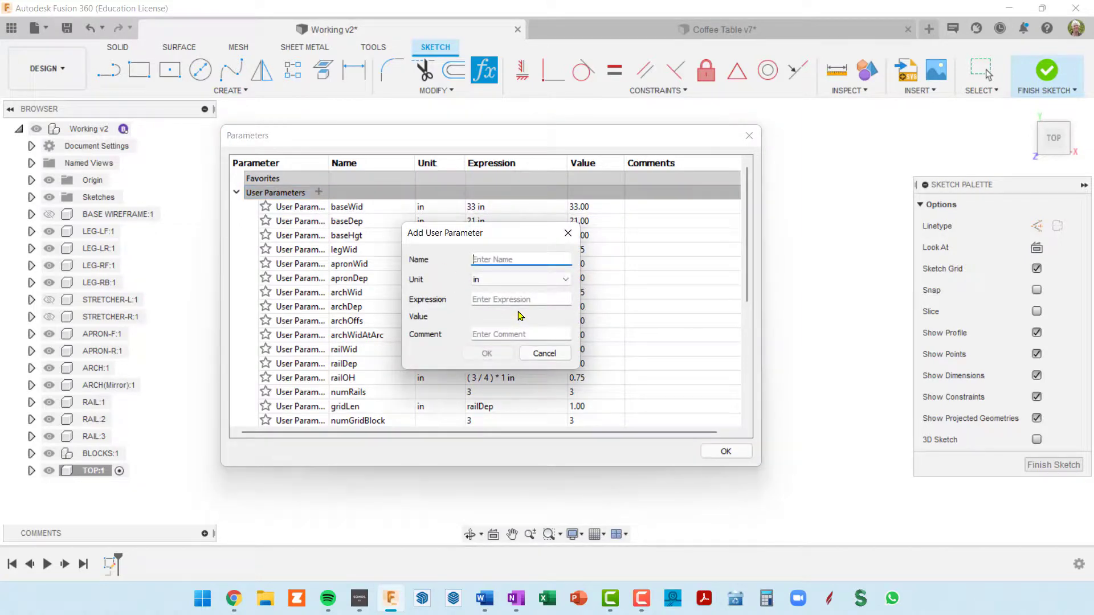
pyautogui.write('breadboardWid')
pyautogui.press('Tab')
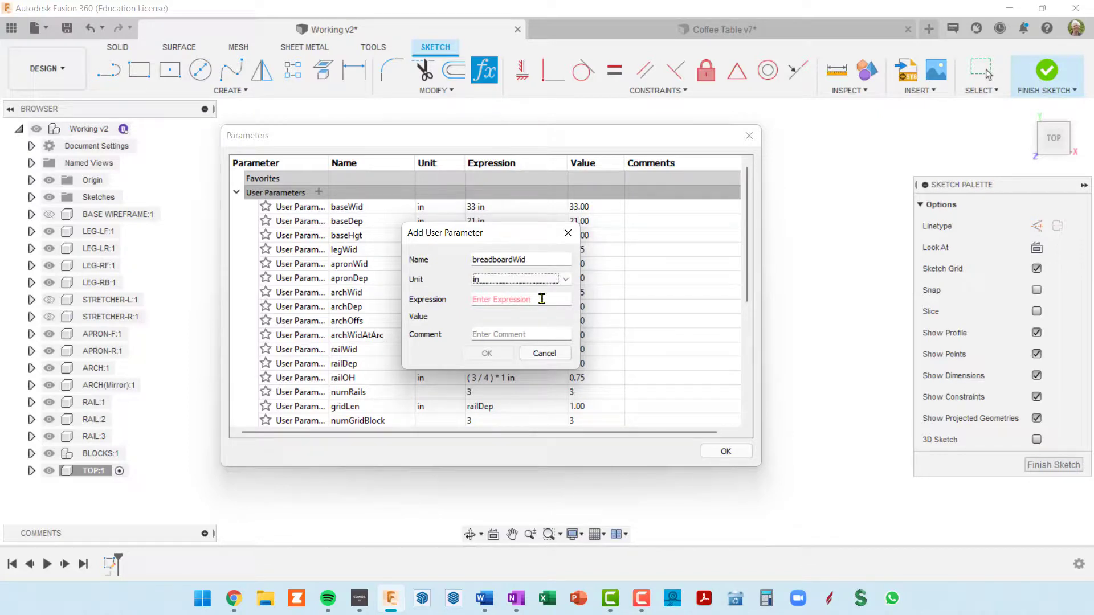
pyautogui.press('Tab')
pyautogui.write('3')
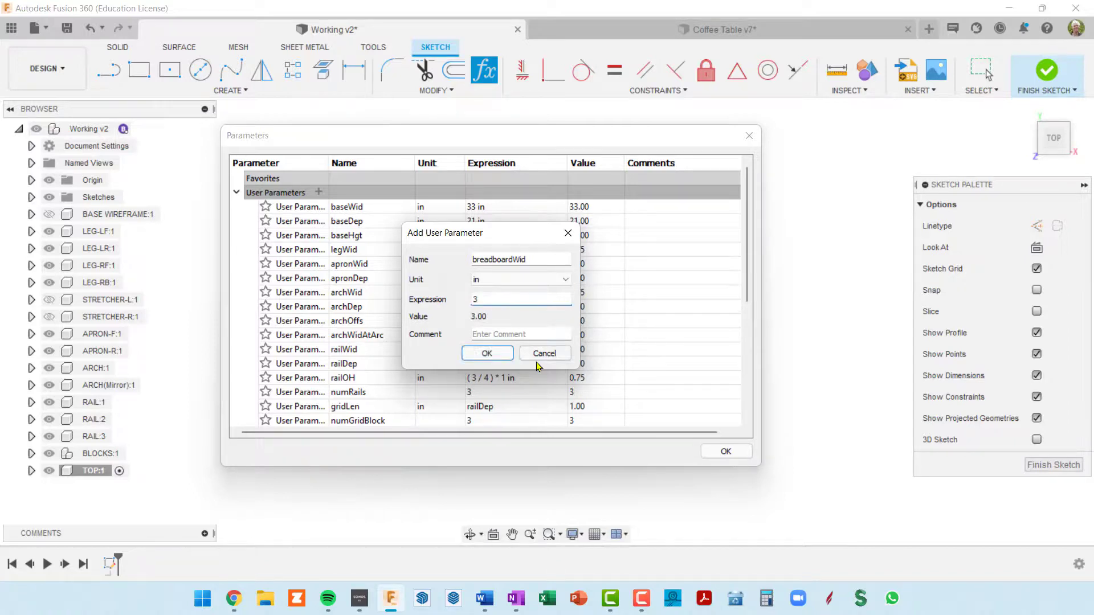
pyautogui.click(499, 355)
pyautogui.click(725, 451)
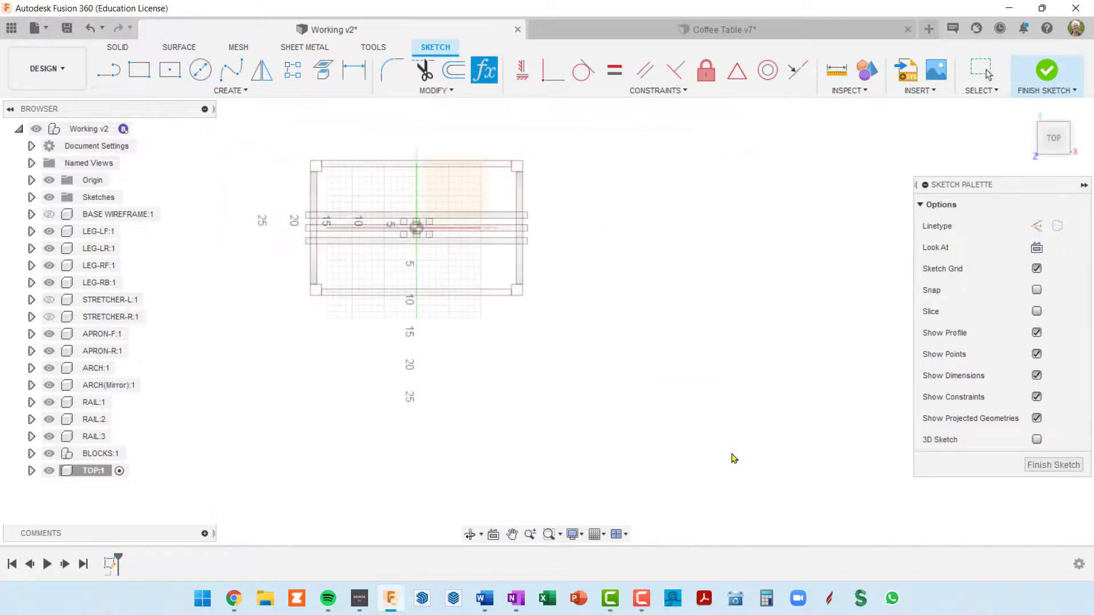
# Draw a two-point rectangle between the outer corners of two diagonally opposite legs, 33 in by 21 in
pyautogui.scroll(2, 553, 251)
pyautogui.moveTo(553, 252)
pyautogui.mouseDown(button='middle')
pyautogui.moveTo(668, 289)
pyautogui.moveTo(707, 317)
pyautogui.mouseUp(button='middle')
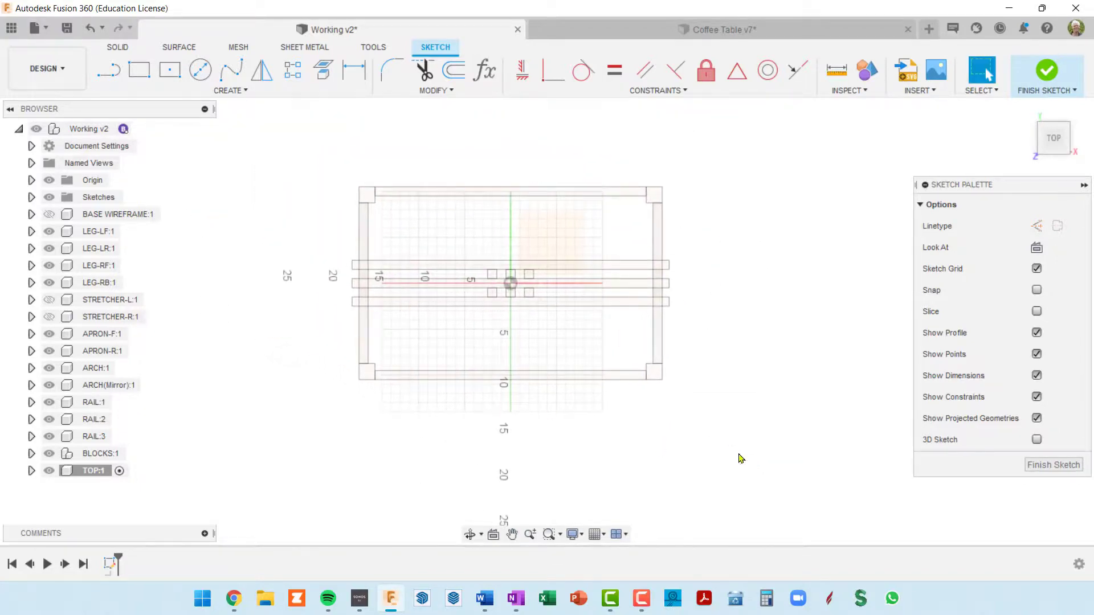
pyautogui.click(140, 72)
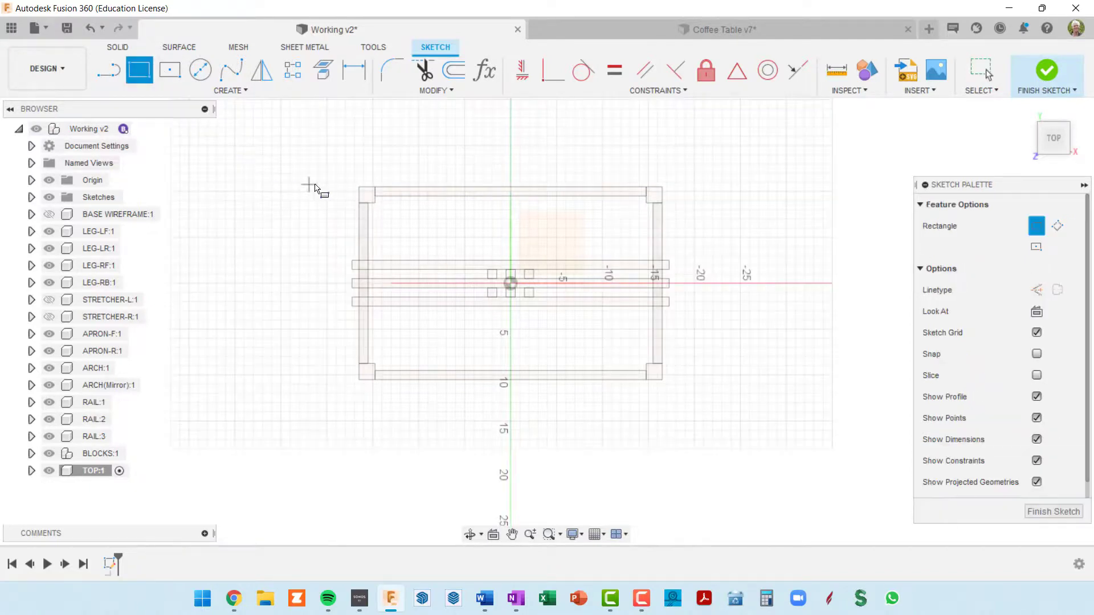
pyautogui.click(362, 190)
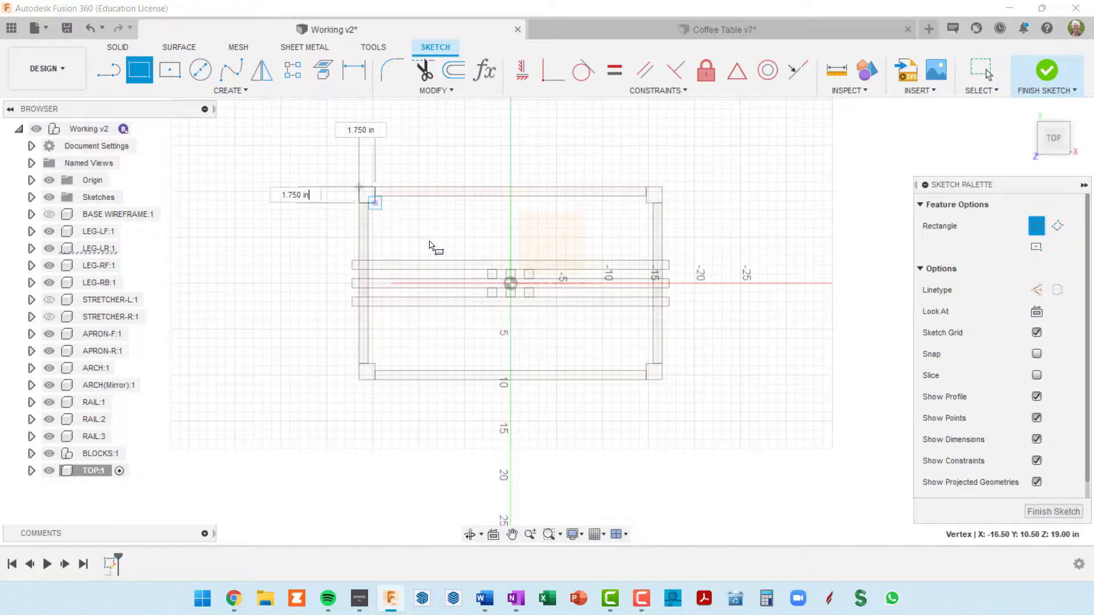
pyautogui.click(662, 380)
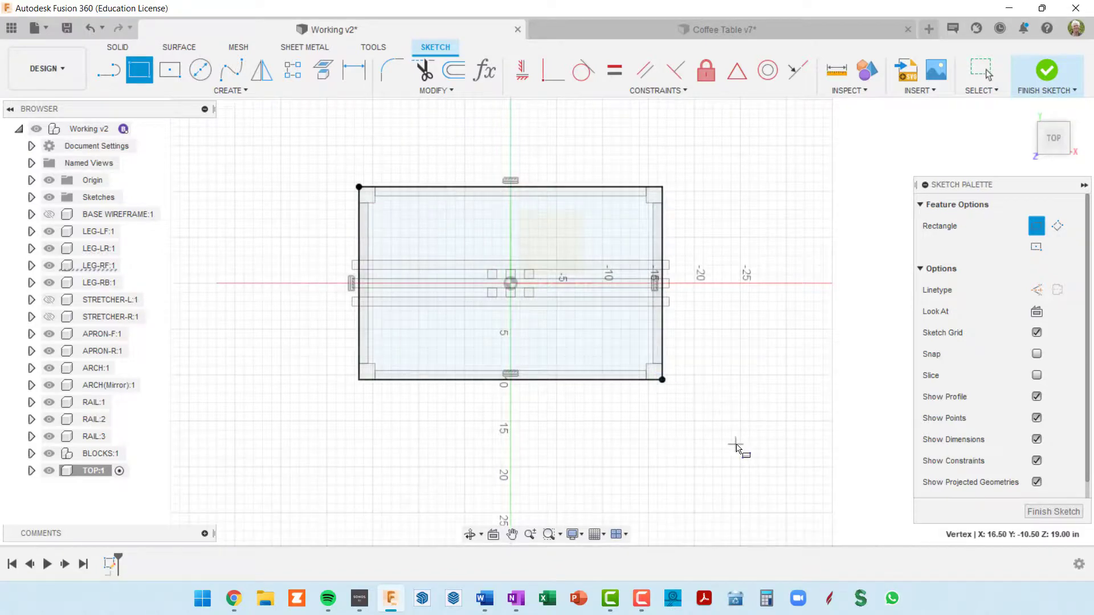
pyautogui.scroll(-3, 739, 447)
pyautogui.moveTo(740, 427); pyautogui.dragTo(721, 388, button='middle')
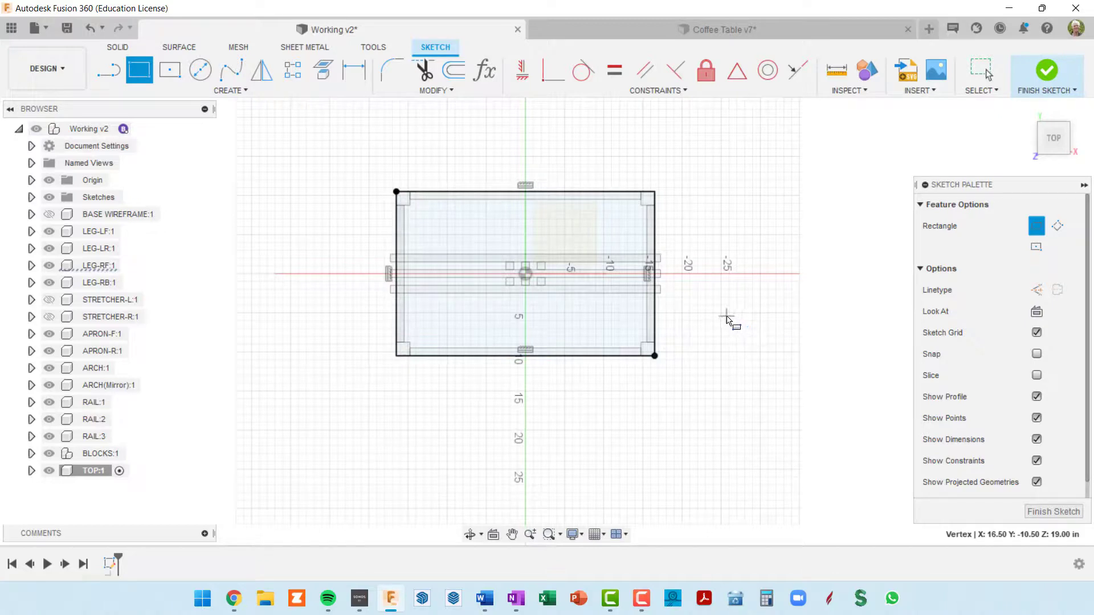
pyautogui.press('Escape')
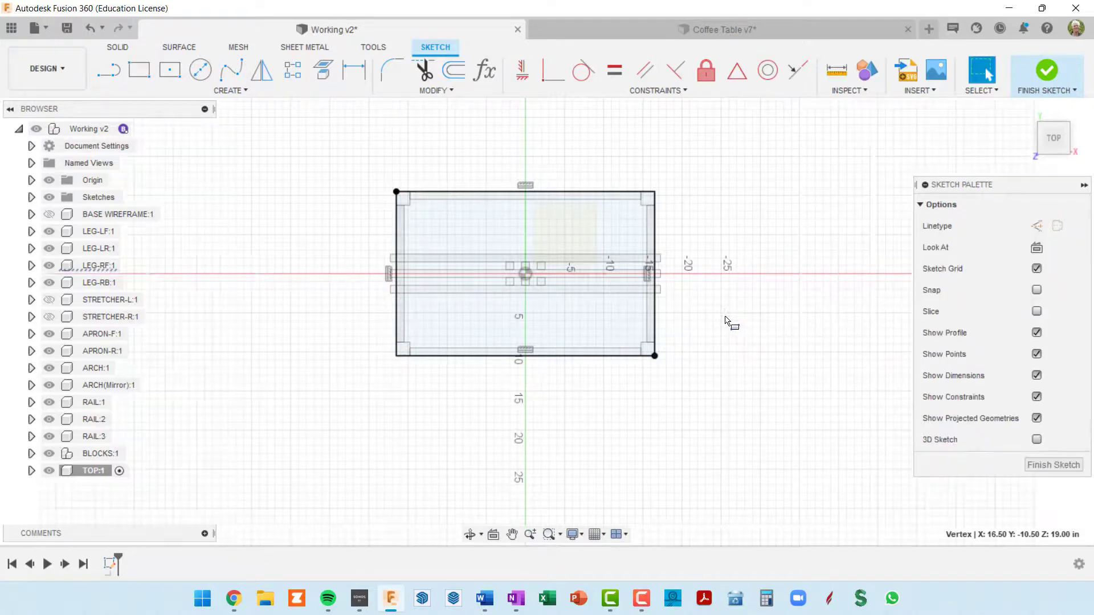
# Convert all four edges of the rectangle around the base to construction lines
pyautogui.doubleClick(656, 308)
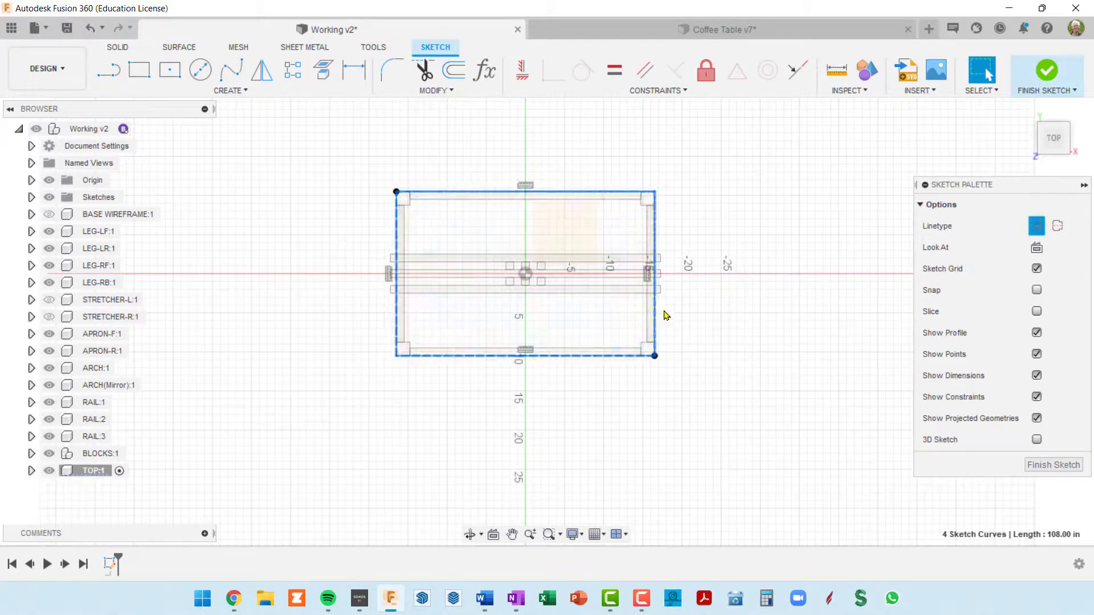
pyautogui.press('x')
pyautogui.scroll(1, 720, 368)
pyautogui.scroll(1, 720, 371)
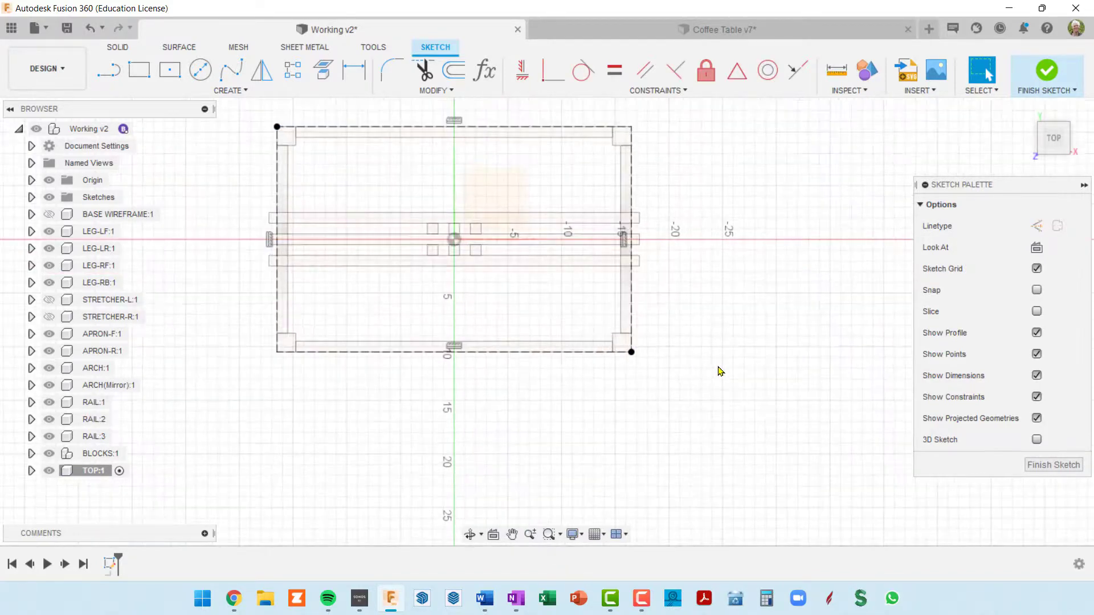
# Undo the construction-line conversion and the rectangle drawn around the base
pyautogui.scroll(-2, 716, 371)
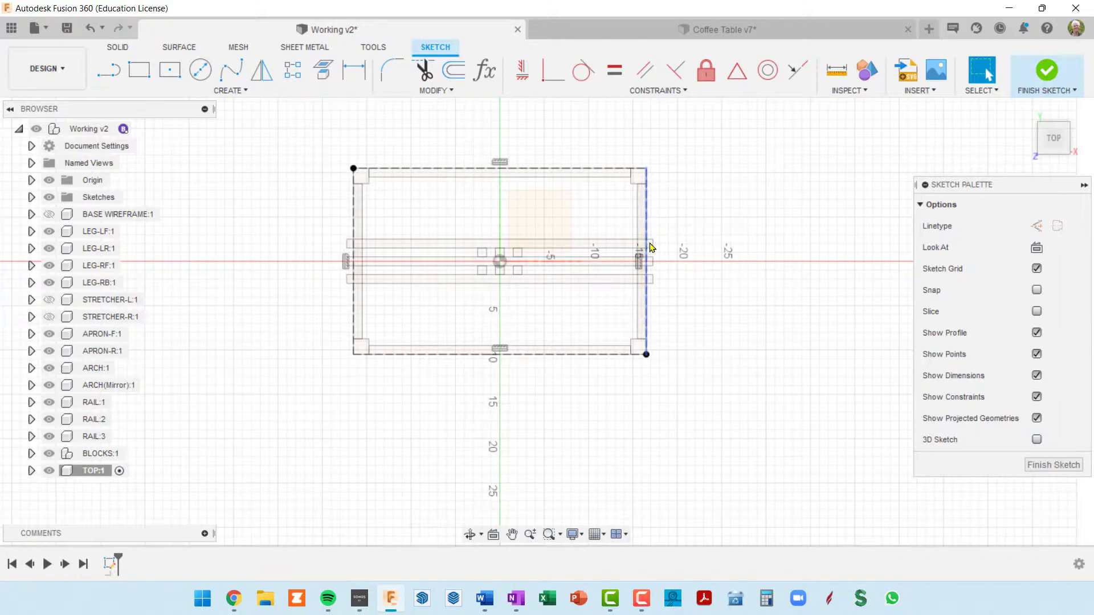
pyautogui.hotkey('ctrl', 'z')
pyautogui.hotkey('ctrl', 'z')
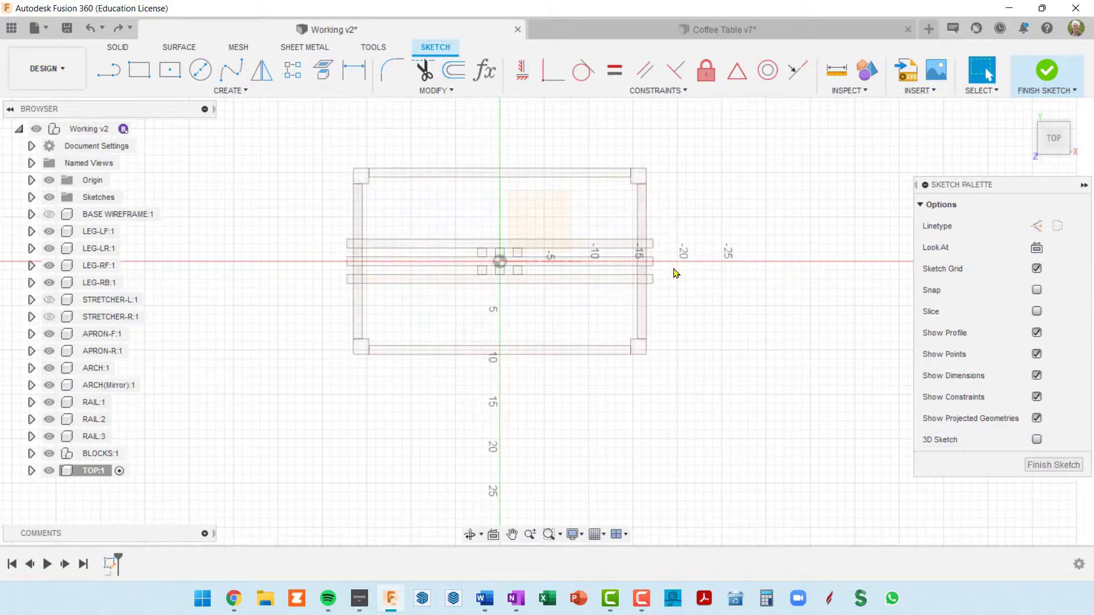
# Start a center rectangle at the origin with its width set to baseWid and its depth to baseDep
pyautogui.click(168, 72)
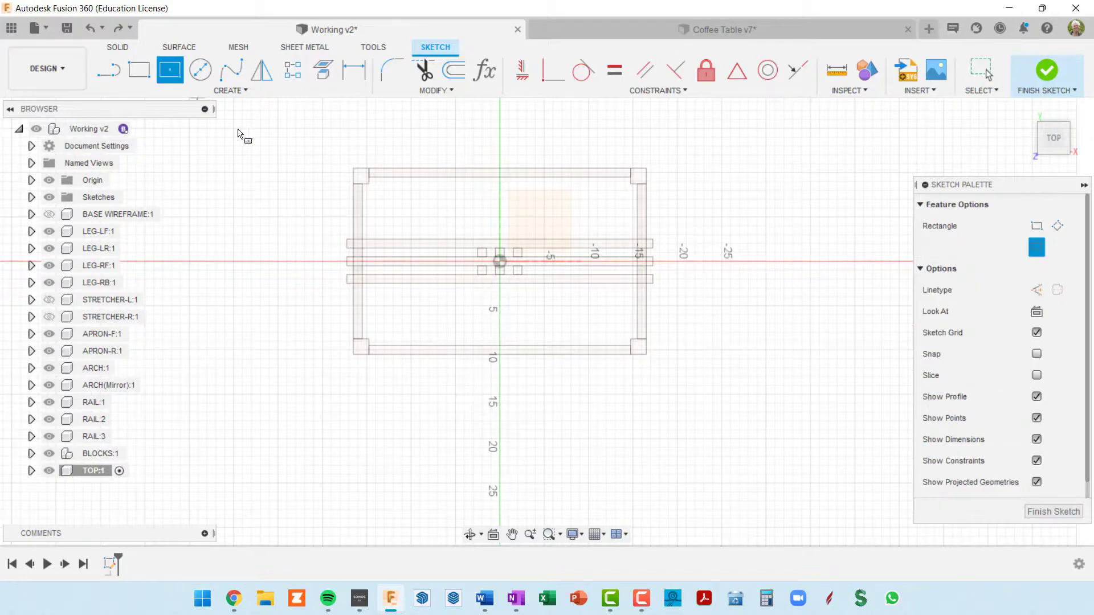
pyautogui.click(500, 262)
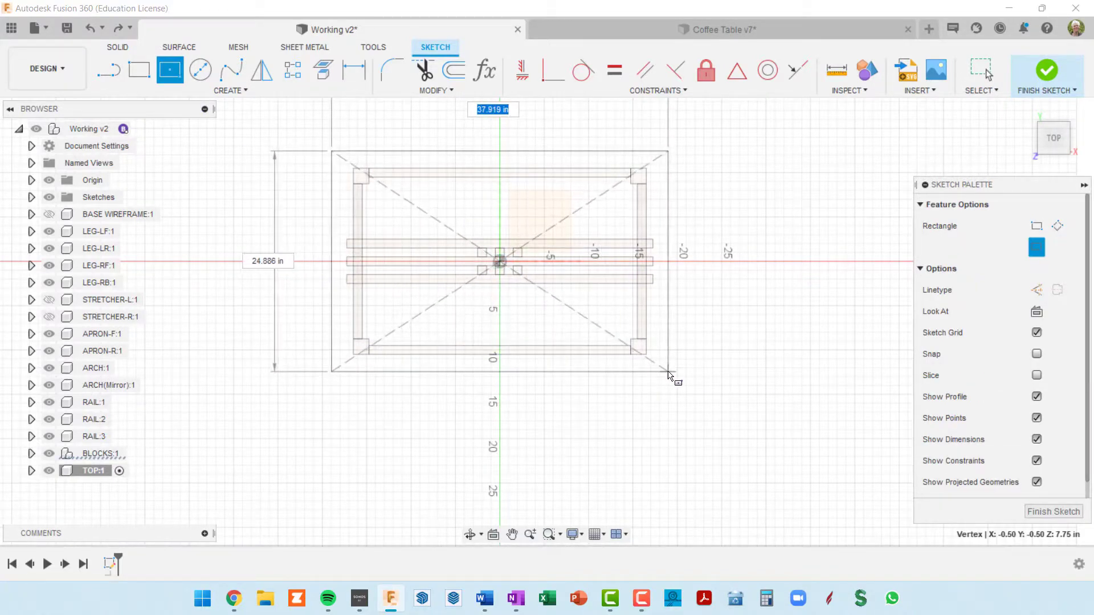
pyautogui.scroll(-1, 668, 373)
pyautogui.scroll(-1, 667, 373)
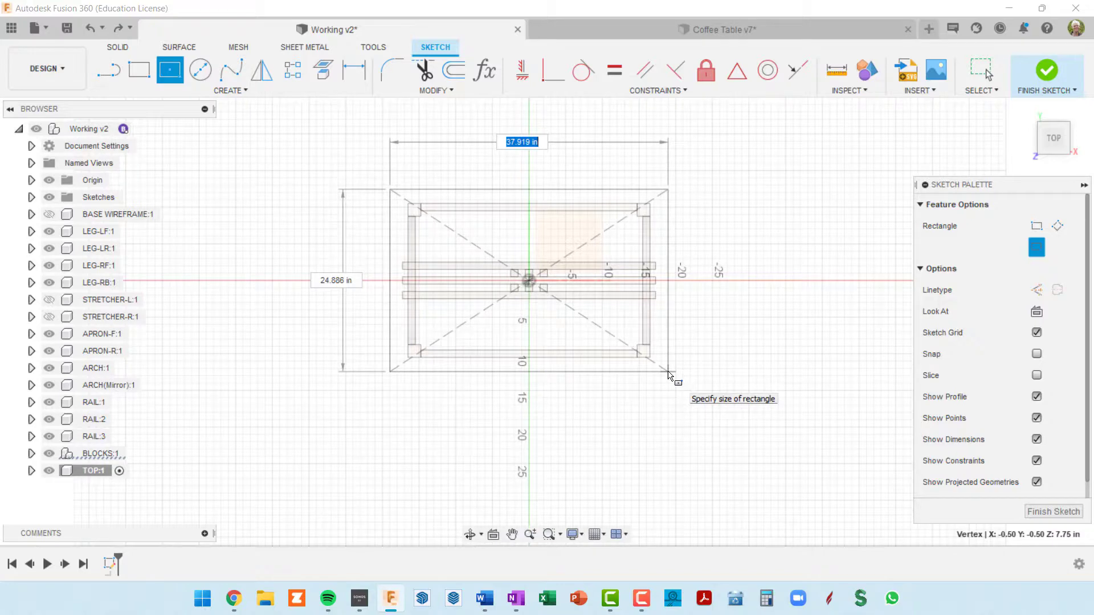
pyautogui.write('base')
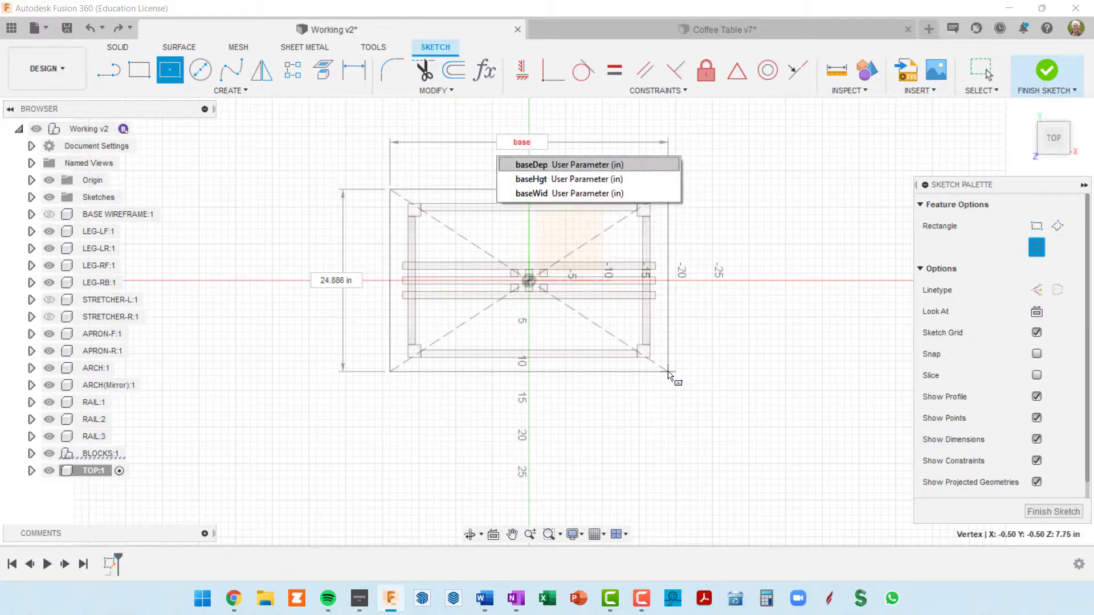
pyautogui.click(548, 194)
pyautogui.press('Tab')
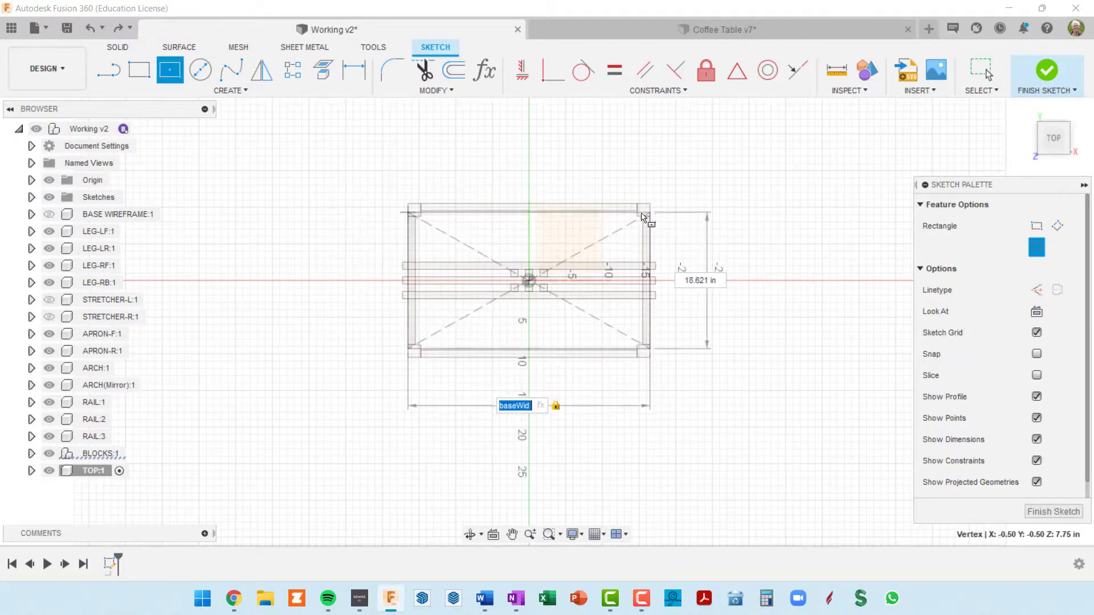
pyautogui.press('Tab')
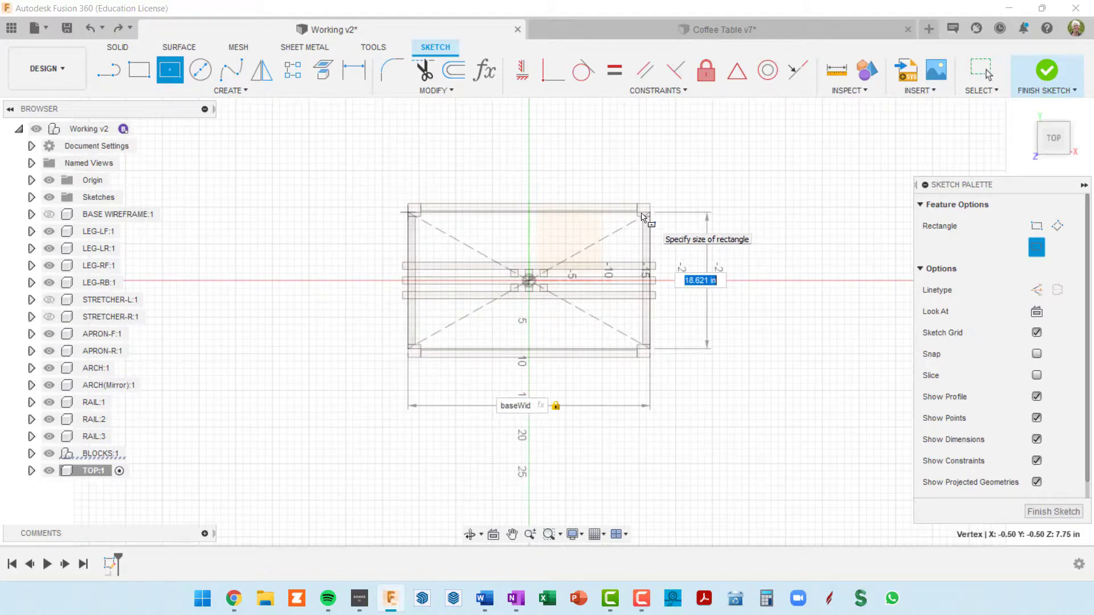
pyautogui.write('BASE')
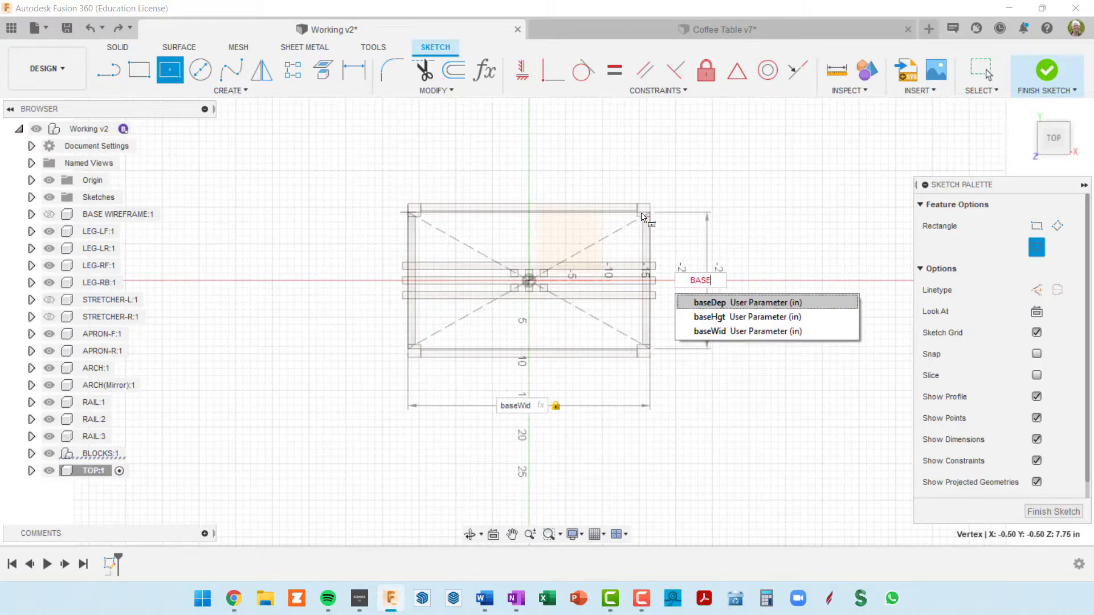
pyautogui.click(719, 303)
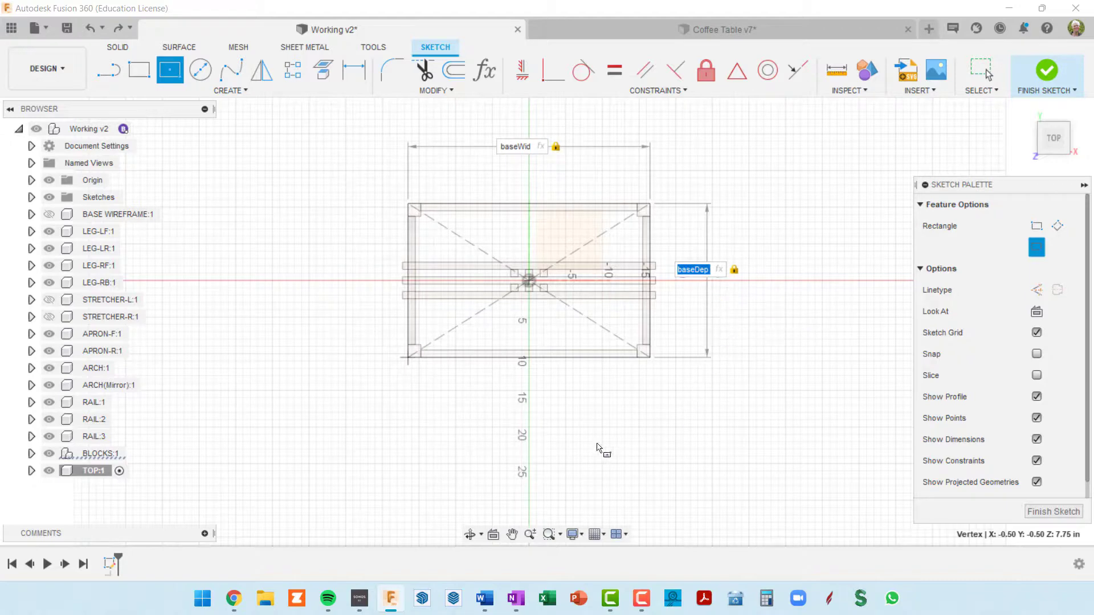
# Extend the center rectangle's depth expression to baseDep + 2 in
pyautogui.press('Right')
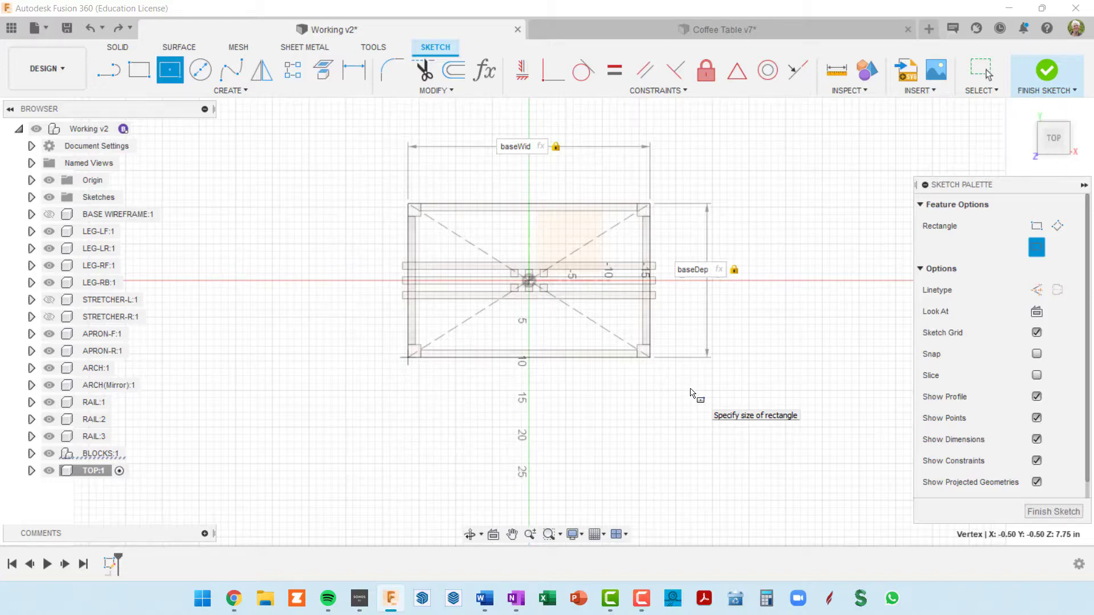
pyautogui.write('TOP')
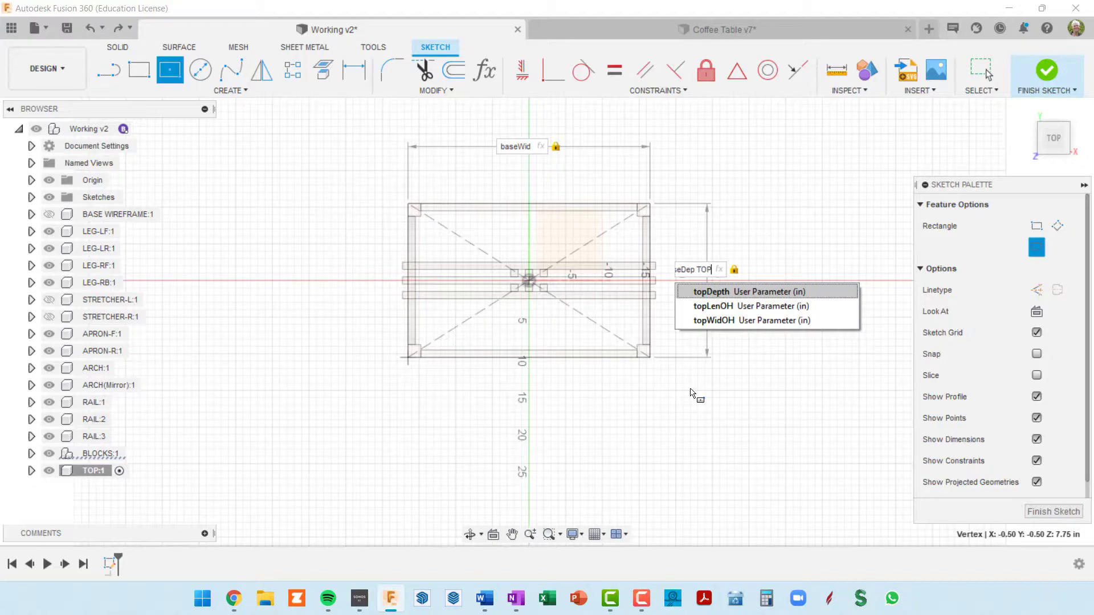
pyautogui.press('BackSpace')
pyautogui.press('BackSpace')
pyautogui.press('BackSpace')
pyautogui.press('BackSpace')
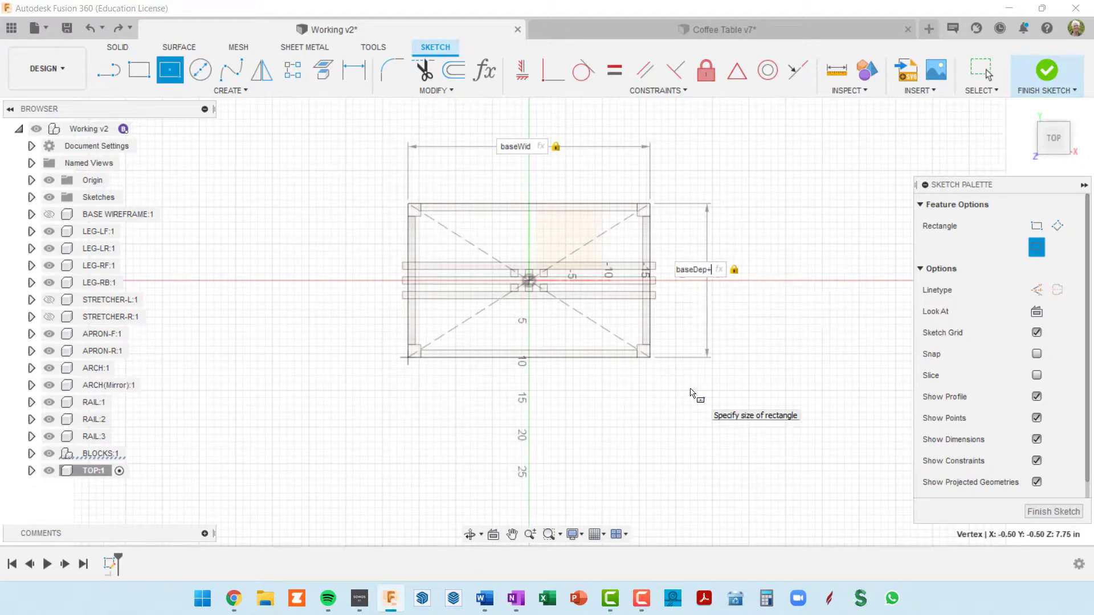
pyautogui.write('+2"')
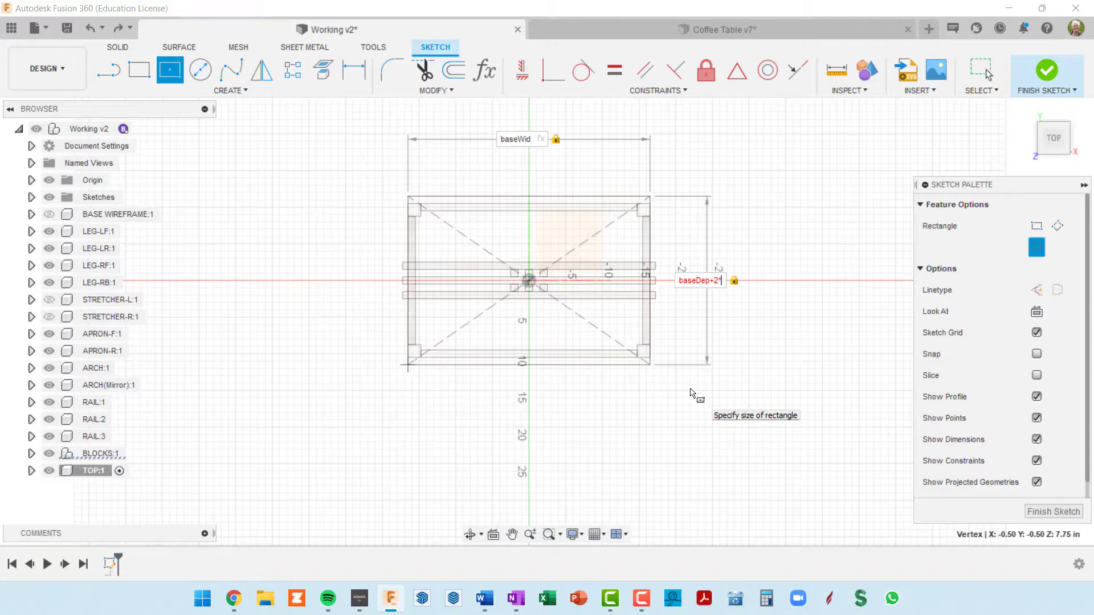
pyautogui.write('TOP')
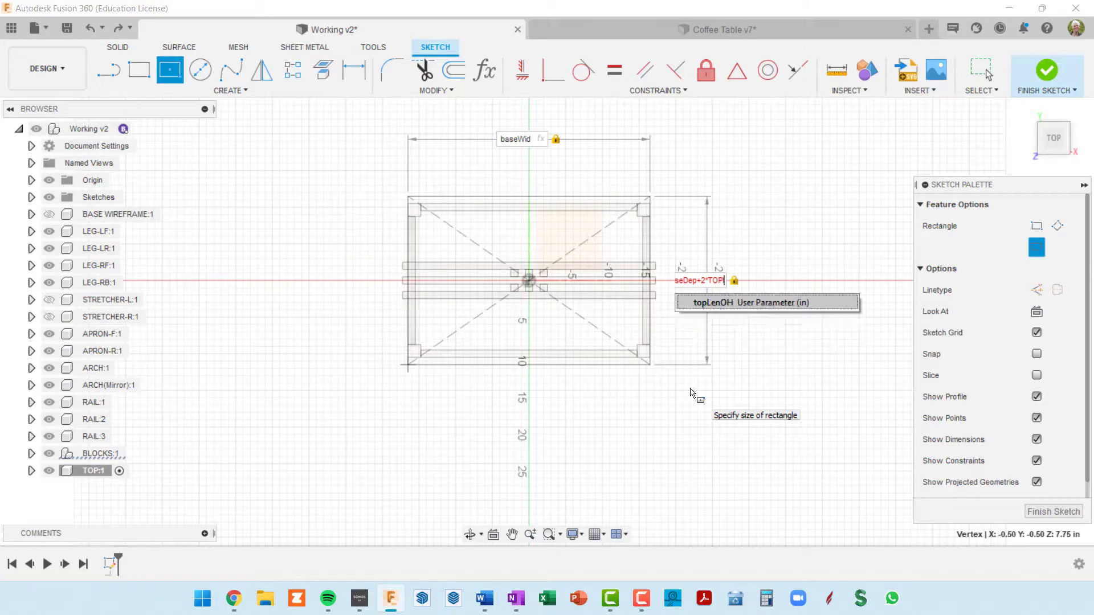
pyautogui.write('lENoh')
pyautogui.press('BackSpace')
pyautogui.press('BackSpace')
pyautogui.press('BackSpace')
pyautogui.press('BackSpace')
pyautogui.press('BackSpace')
pyautogui.press('BackSpace')
pyautogui.press('BackSpace')
pyautogui.press('BackSpace')
pyautogui.press('BackSpace')
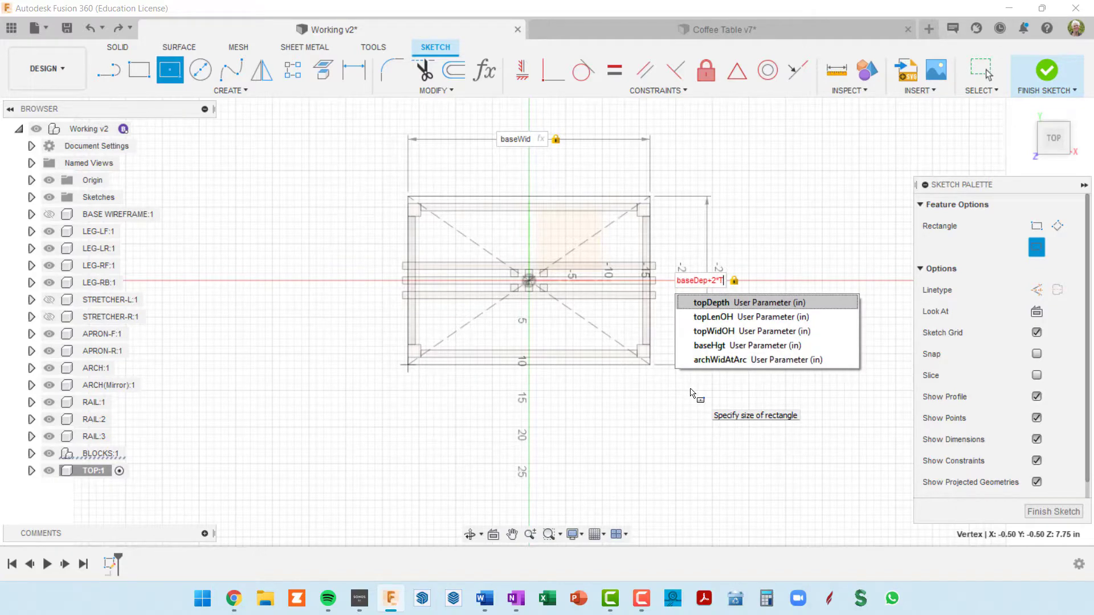
pyautogui.press('Tab')
pyautogui.press('Tab')
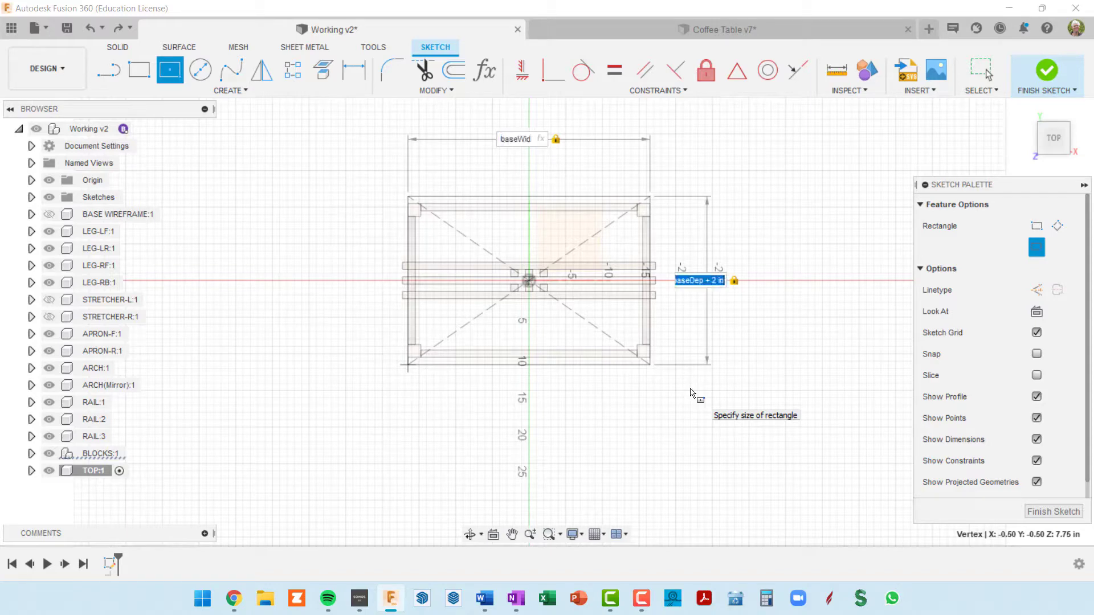
# Set the center rectangle's depth to baseDep + 2 * topLenOH
pyautogui.press('End')
pyautogui.press('BackSpace')
pyautogui.press('BackSpace')
pyautogui.press('BackSpace')
pyautogui.write('*TOP')
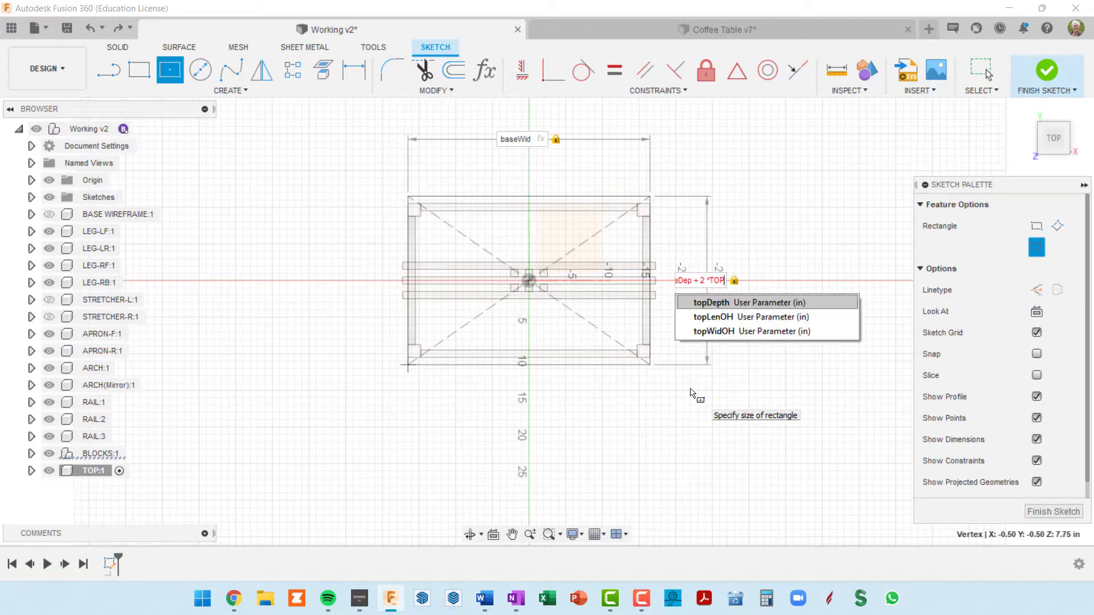
pyautogui.click(729, 317)
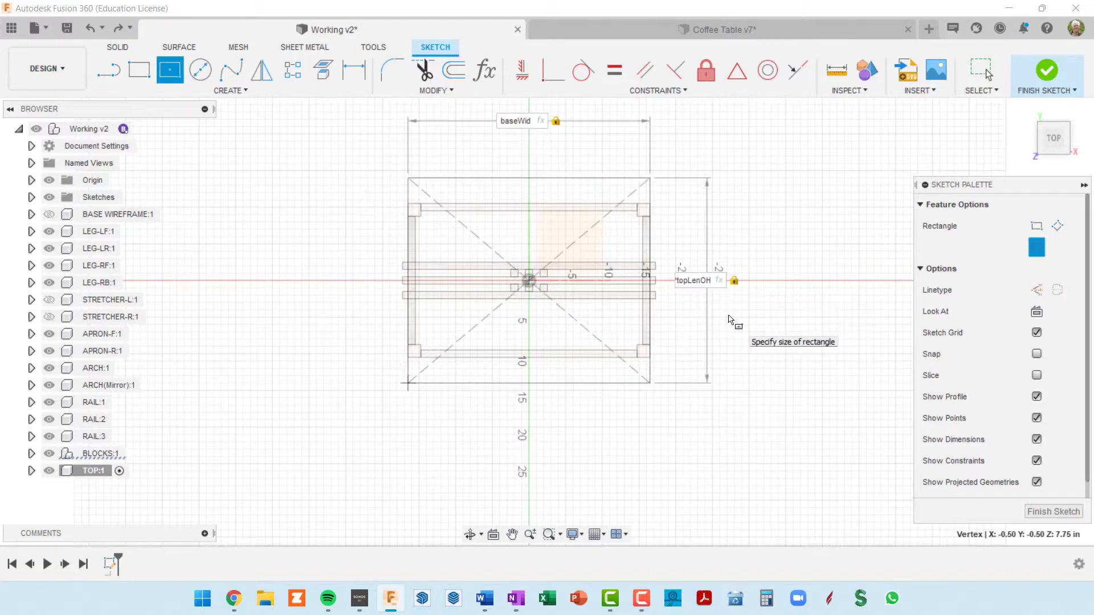
# Set the center rectangle's width to baseWid + 2 * topLenOH
pyautogui.press('Tab')
pyautogui.press('Right')
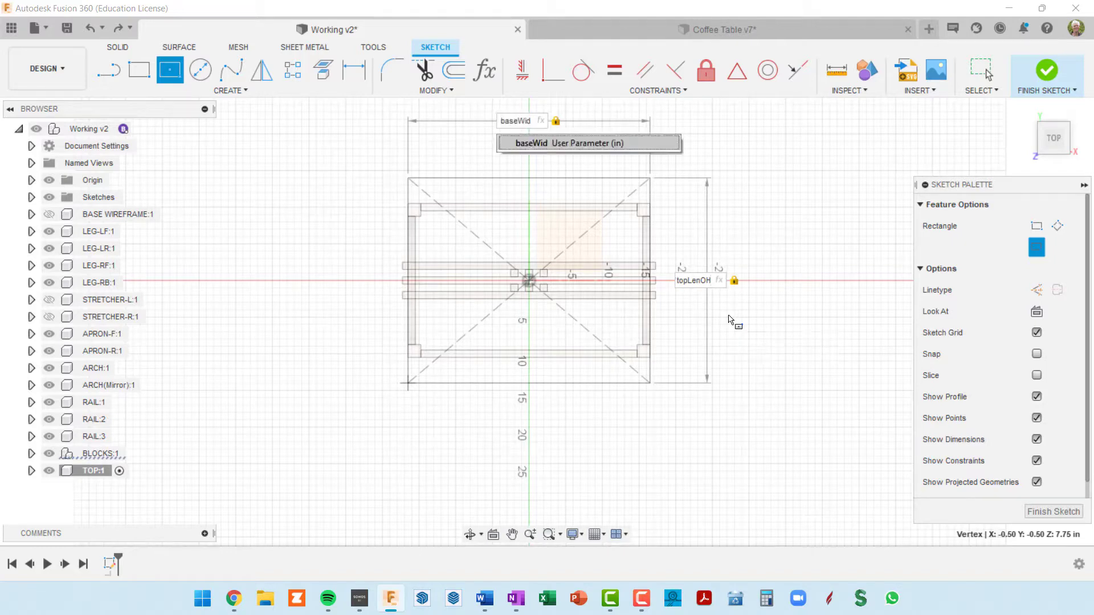
pyautogui.write('+')
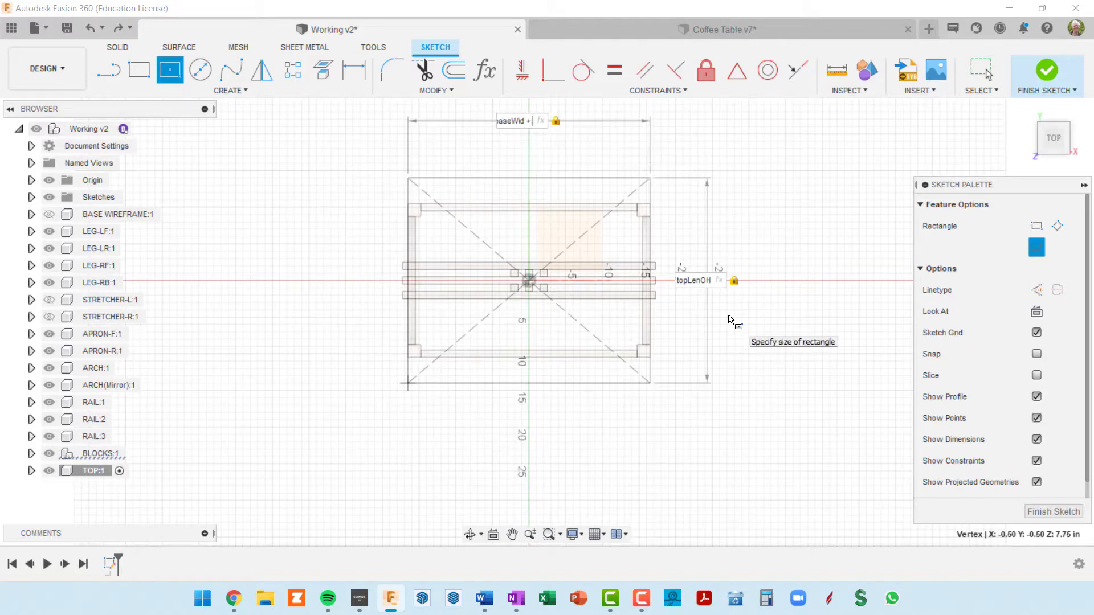
pyautogui.write(' 2*')
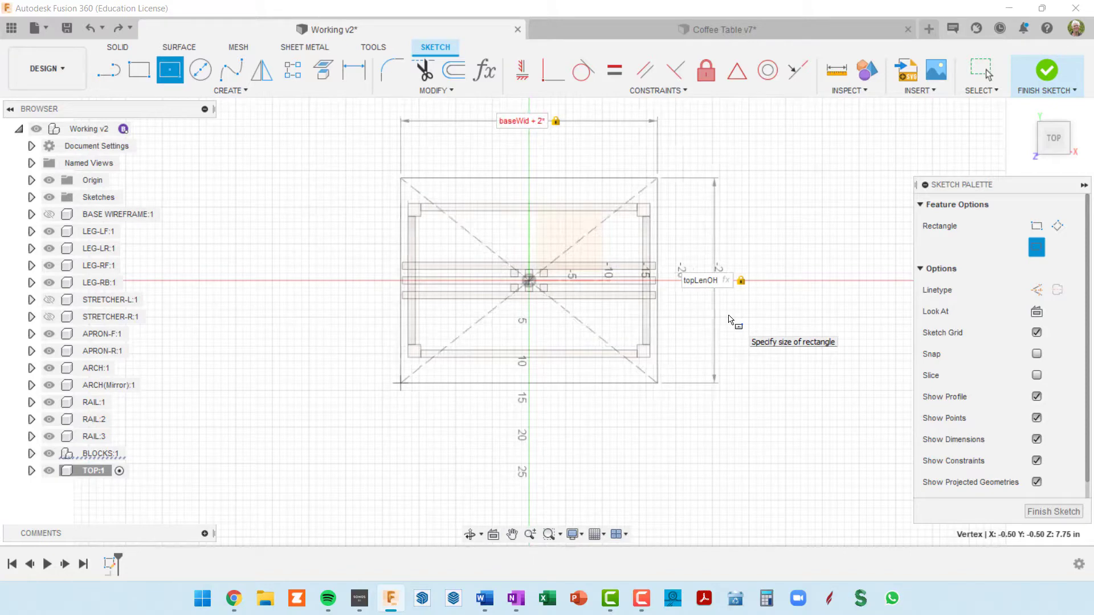
pyautogui.write(' o')
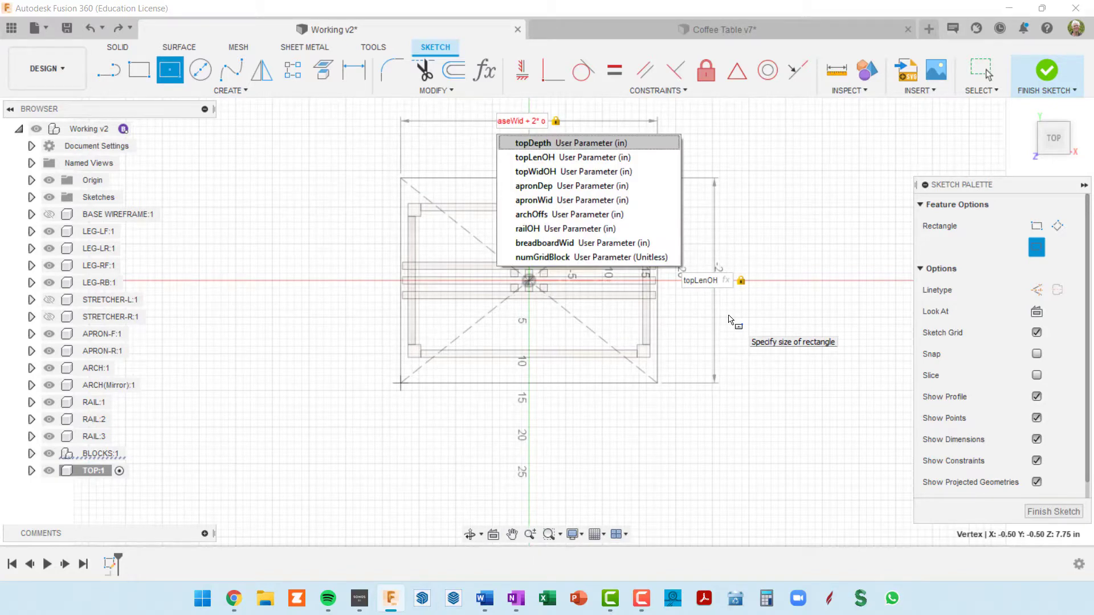
pyautogui.write('b')
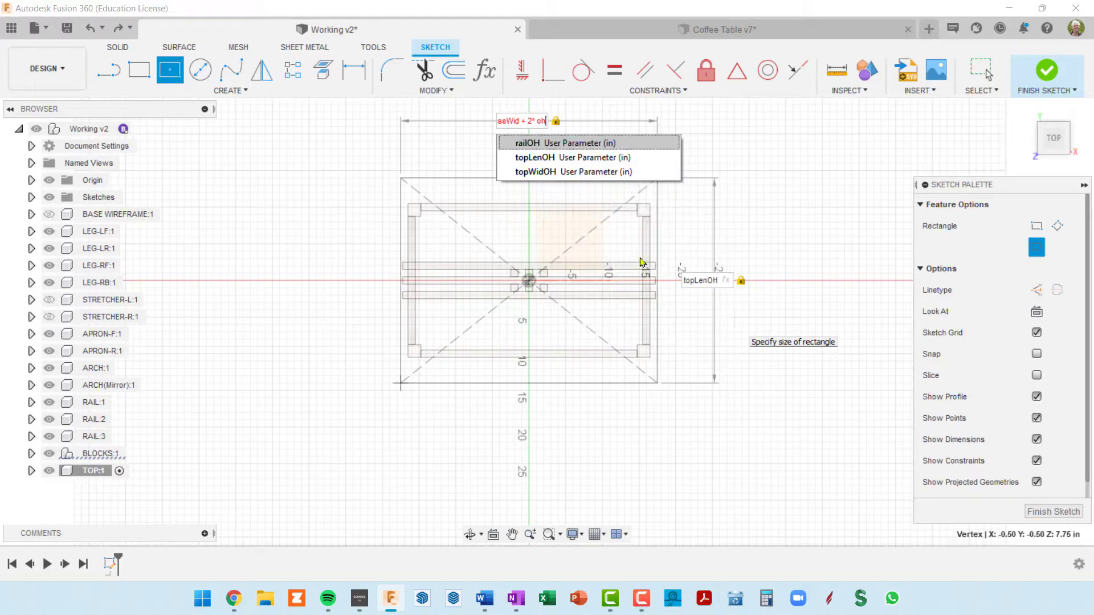
pyautogui.click(561, 163)
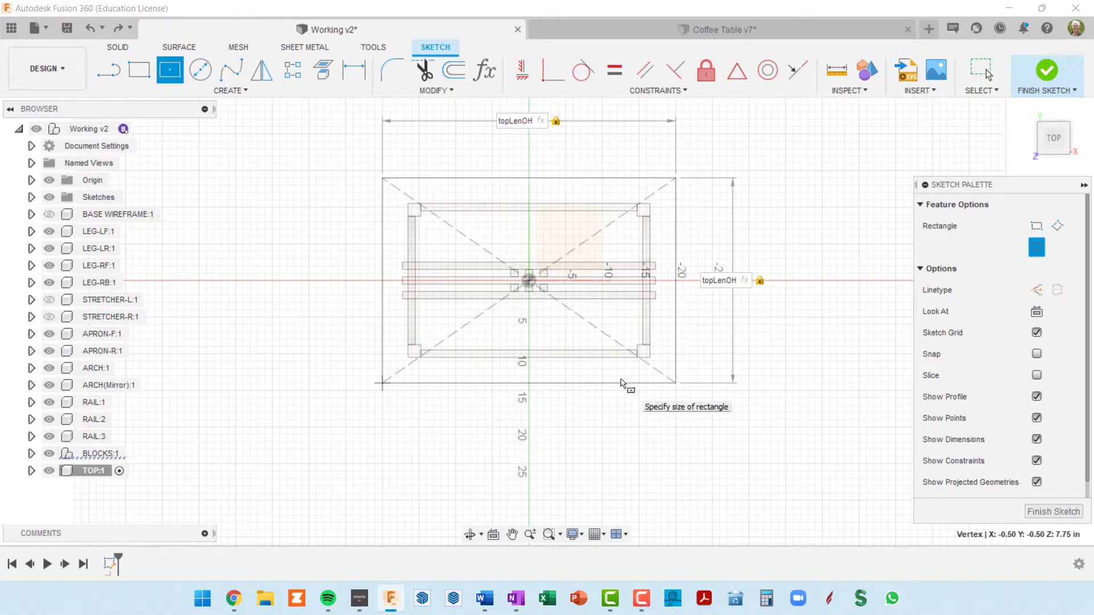
# Replace the overhang parameter in the rectangle's depth so it reads baseDep + 2 * topWidOH, and finish the sketch
pyautogui.press('Left')
pyautogui.press('Left')
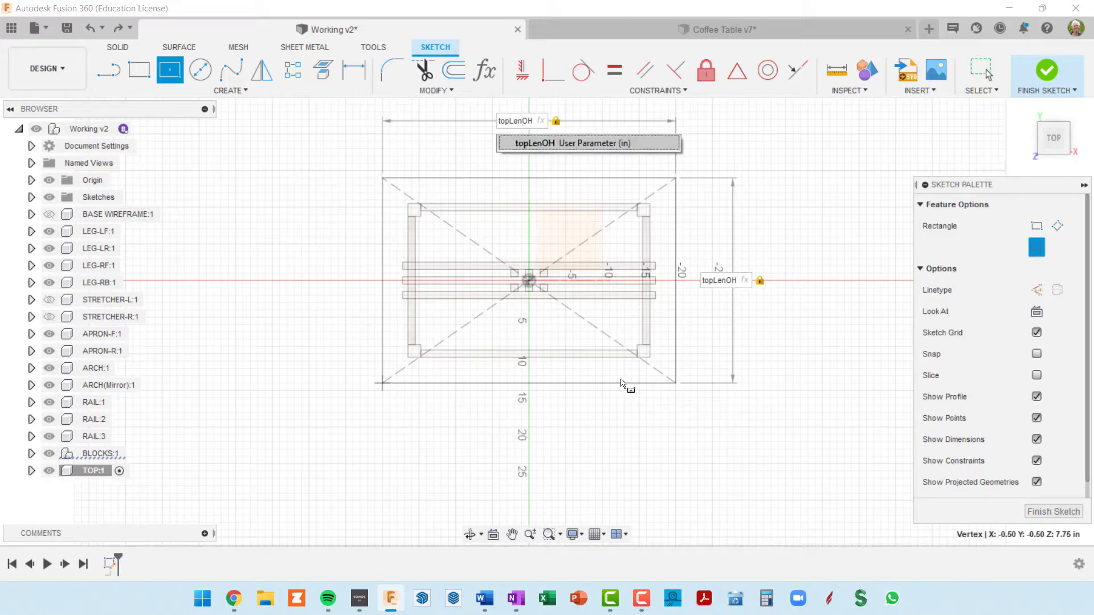
pyautogui.press('Tab')
pyautogui.press('Left')
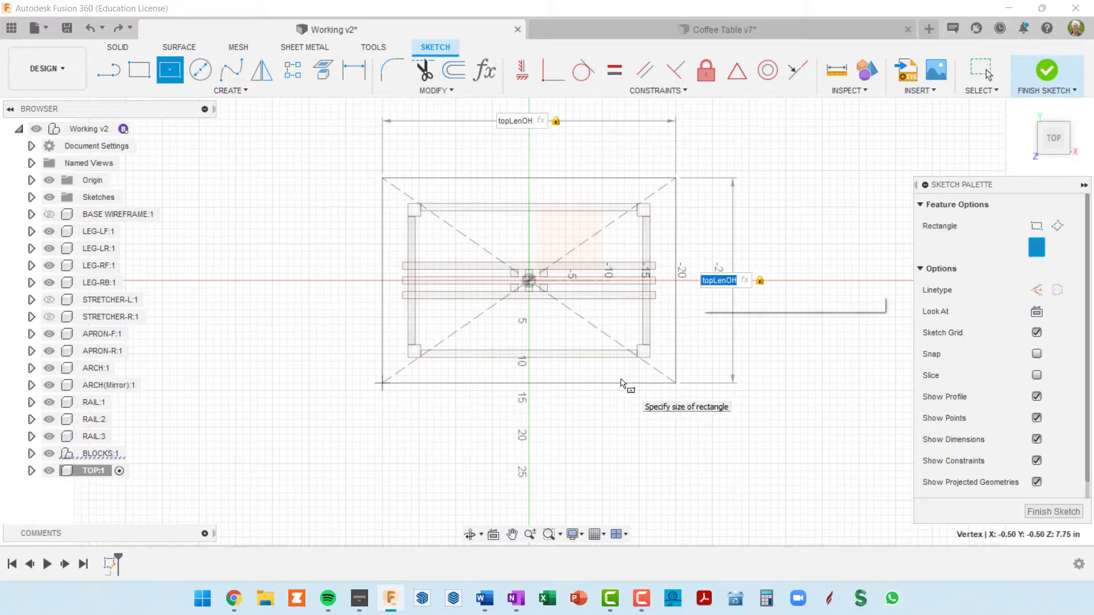
pyautogui.press('Left')
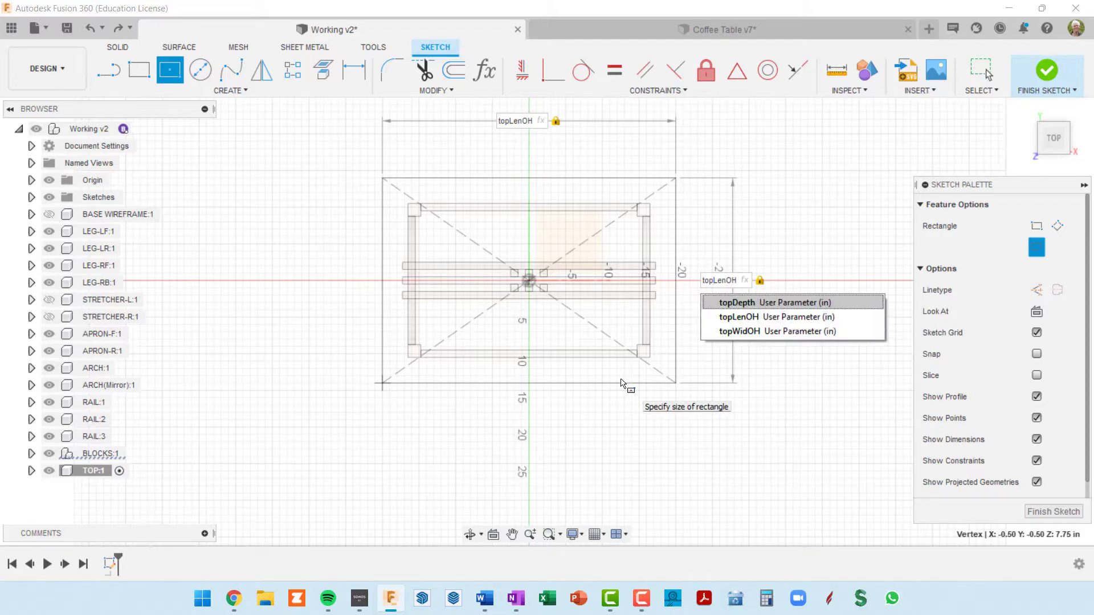
pyautogui.write('wID')
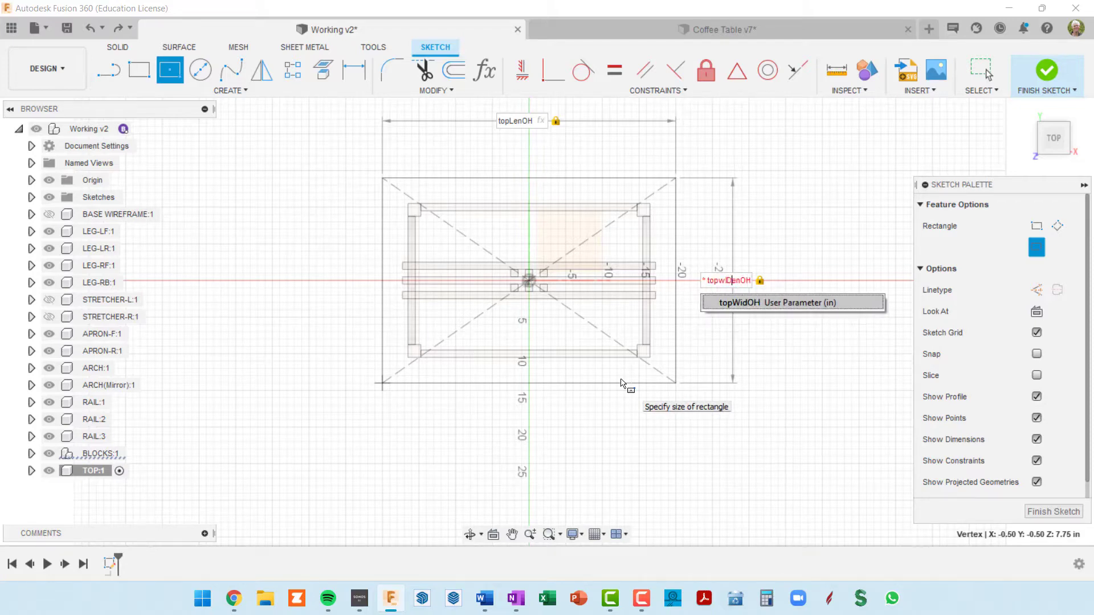
pyautogui.click(759, 303)
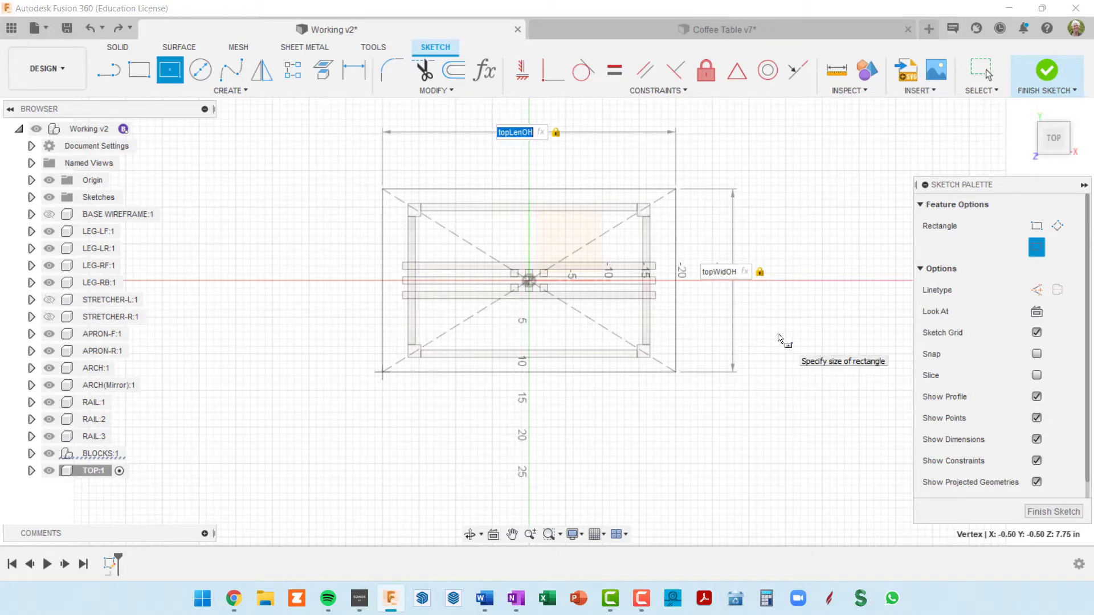
pyautogui.click(1053, 512)
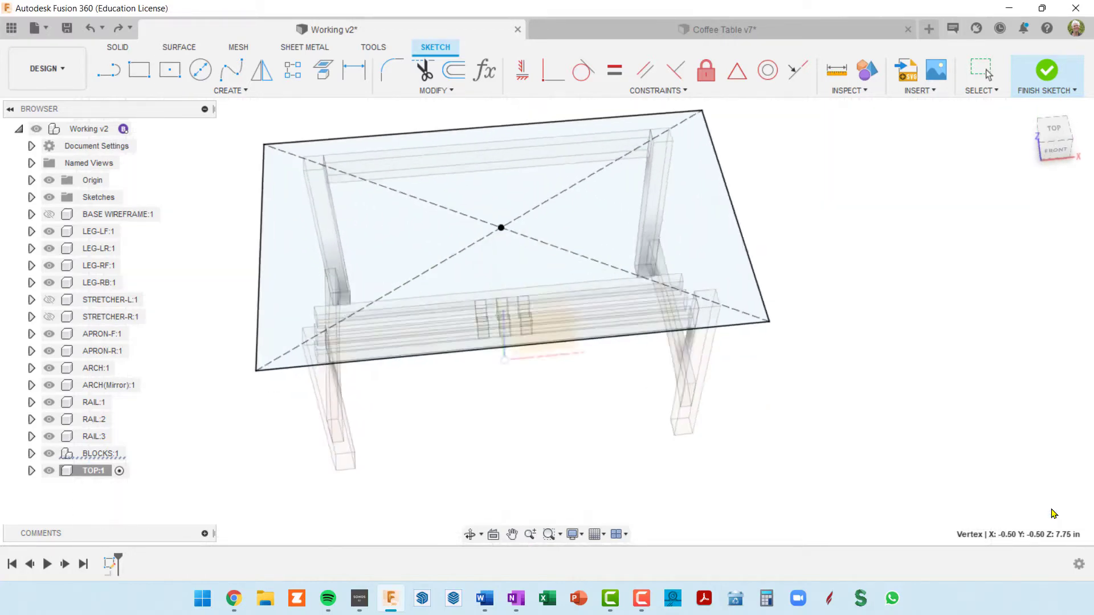
# Extrude the tabletop rectangle upward by topDepth as a new body in the TOP component
pyautogui.scroll(-3, 871, 451)
pyautogui.moveTo(744, 433)
pyautogui.keyDown('shift'); pyautogui.mouseDown(button='middle')
pyautogui.moveTo(769, 428)
pyautogui.moveTo(759, 382)
pyautogui.mouseUp(button='middle'); pyautogui.keyUp('shift')
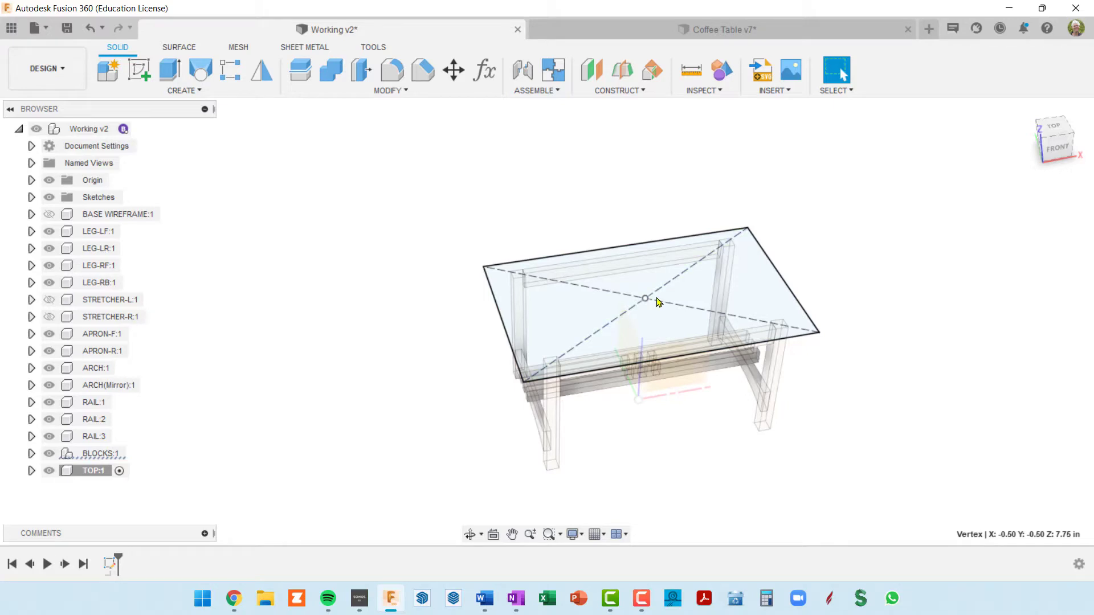
pyautogui.click(657, 302)
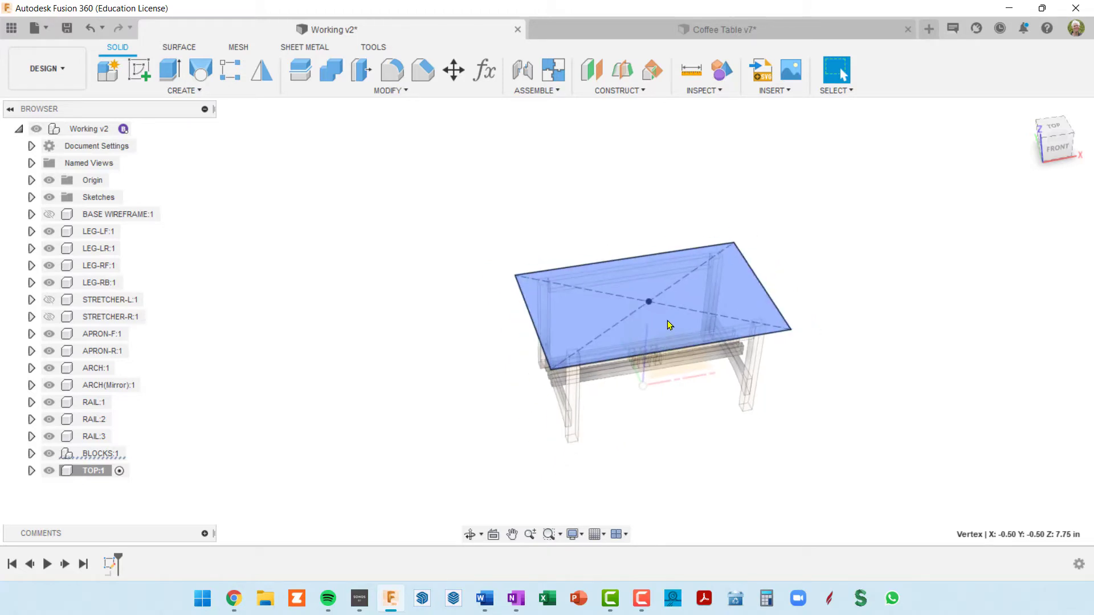
pyautogui.keyDown('shift'); pyautogui.moveTo(667, 322); pyautogui.dragTo(690, 310, button='middle'); pyautogui.keyUp('shift')
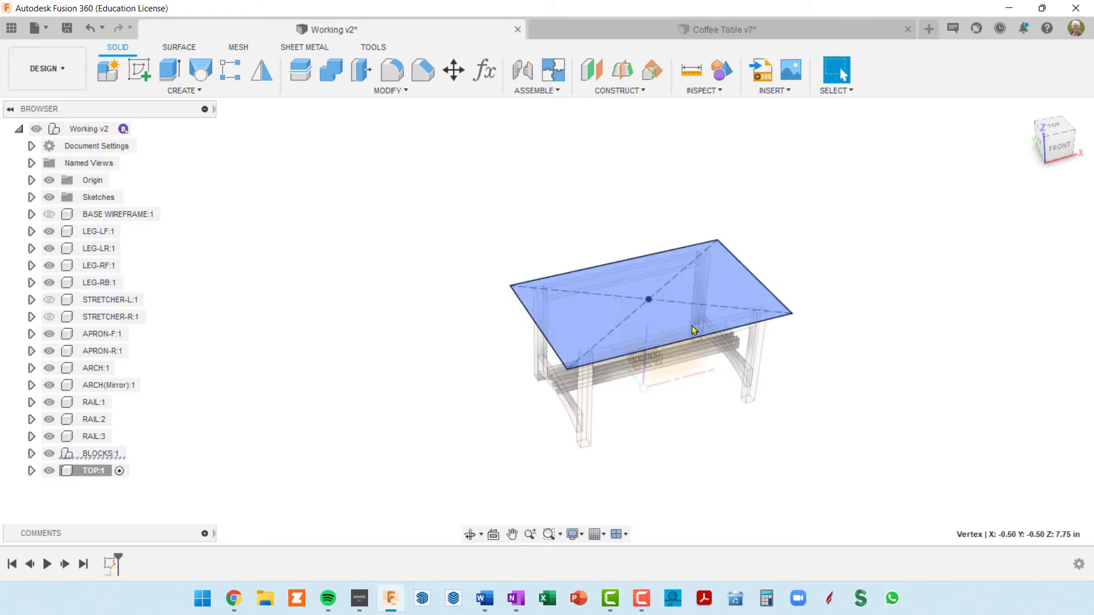
pyautogui.click(170, 70)
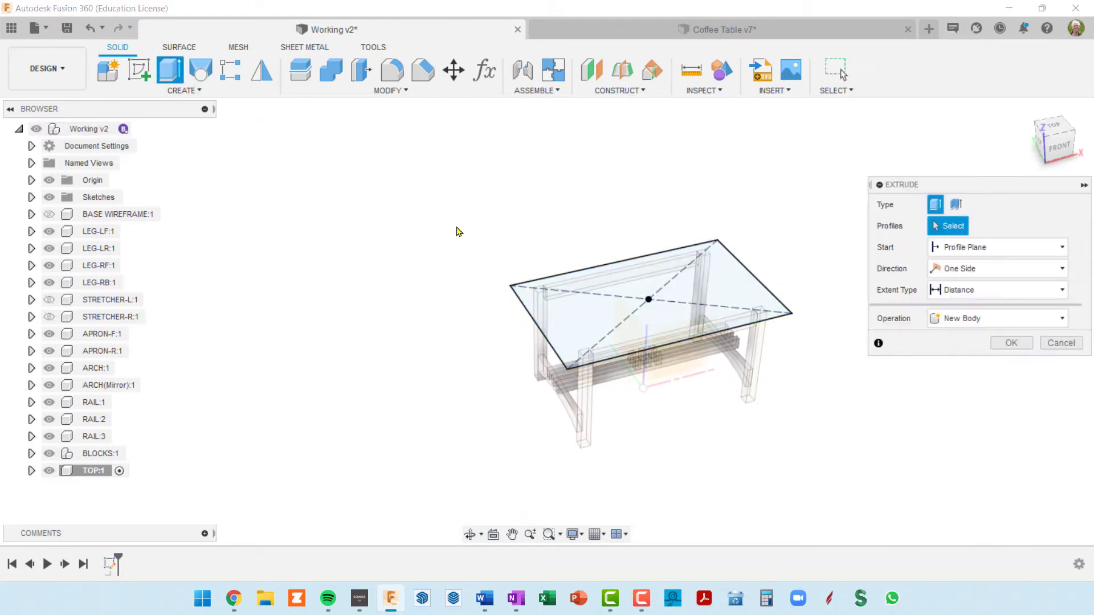
pyautogui.click(659, 312)
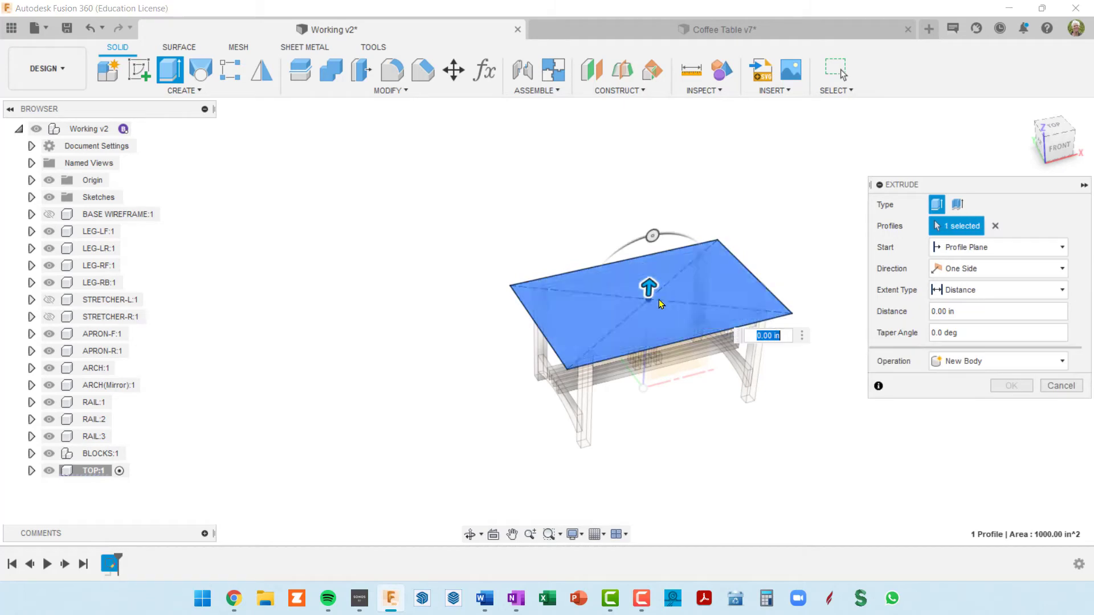
pyautogui.moveTo(650, 286); pyautogui.dragTo(652, 269)
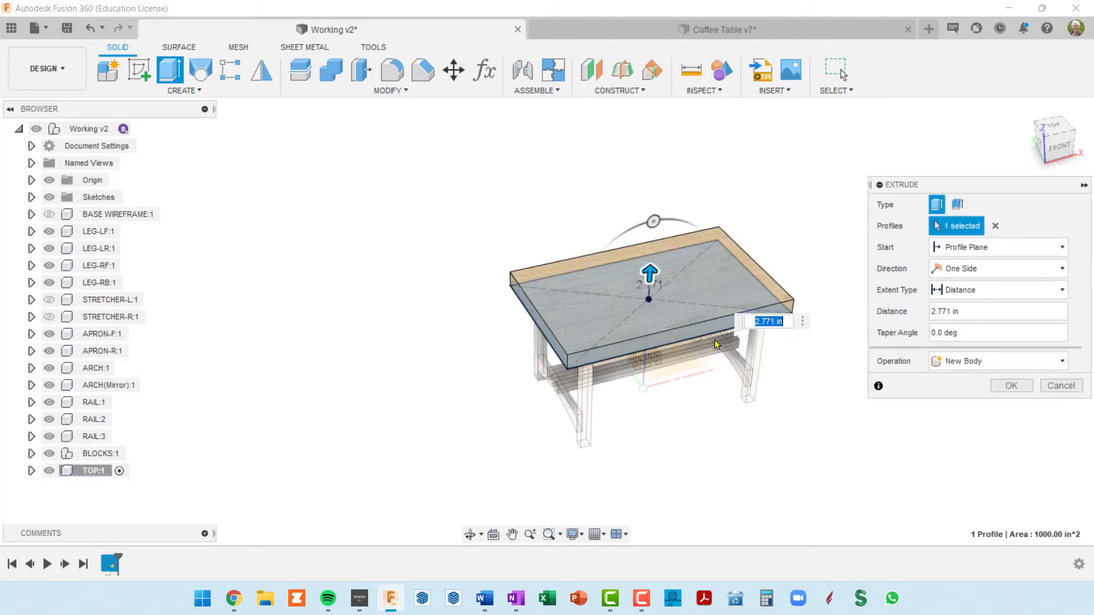
pyautogui.write('TOP')
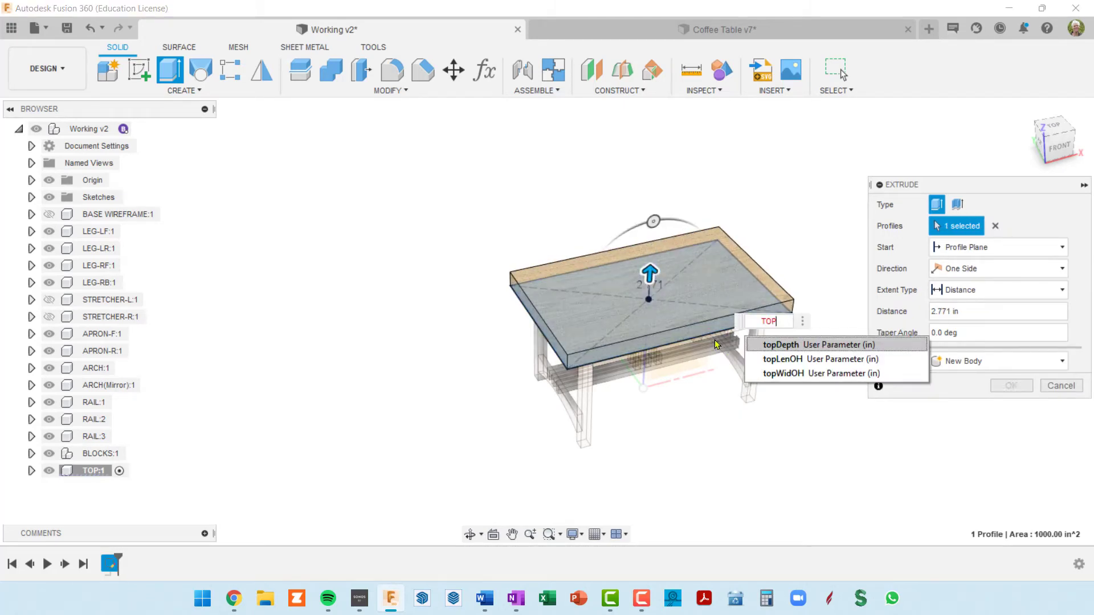
pyautogui.click(783, 345)
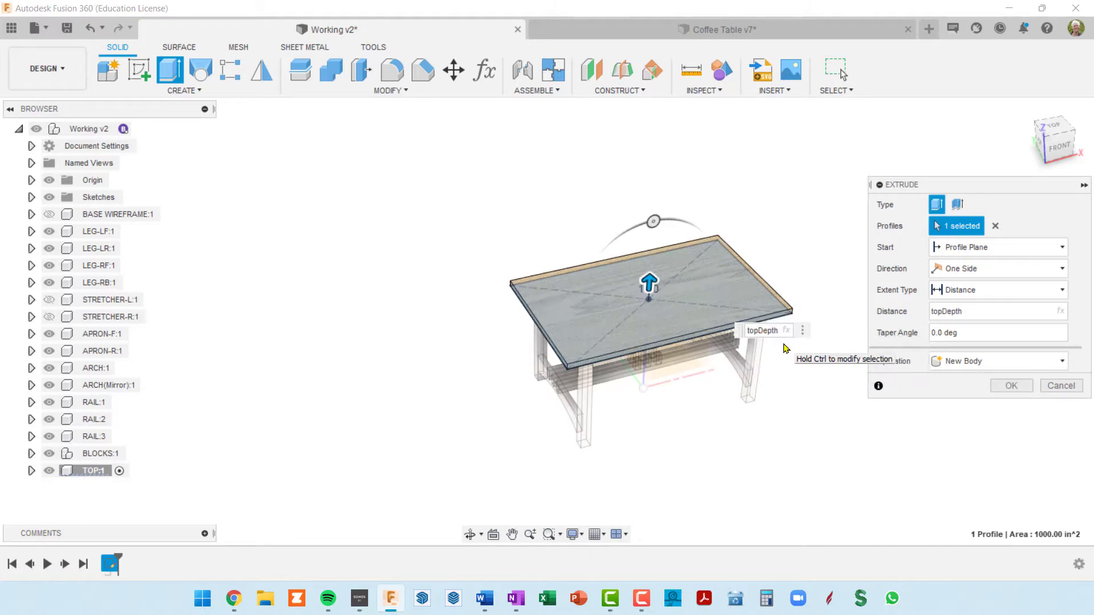
pyautogui.press('Return')
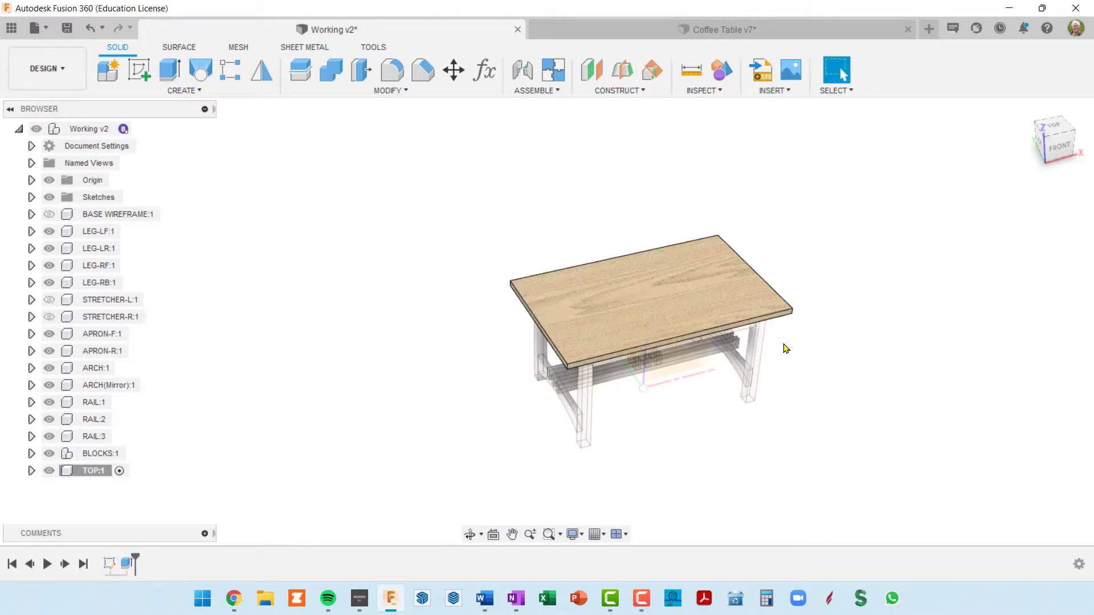
# Activate the top-level Working v2 component and hide its origin planes and axes
pyautogui.keyDown('shift'); pyautogui.moveTo(783, 348); pyautogui.dragTo(592, 214, button='middle'); pyautogui.keyUp('shift')
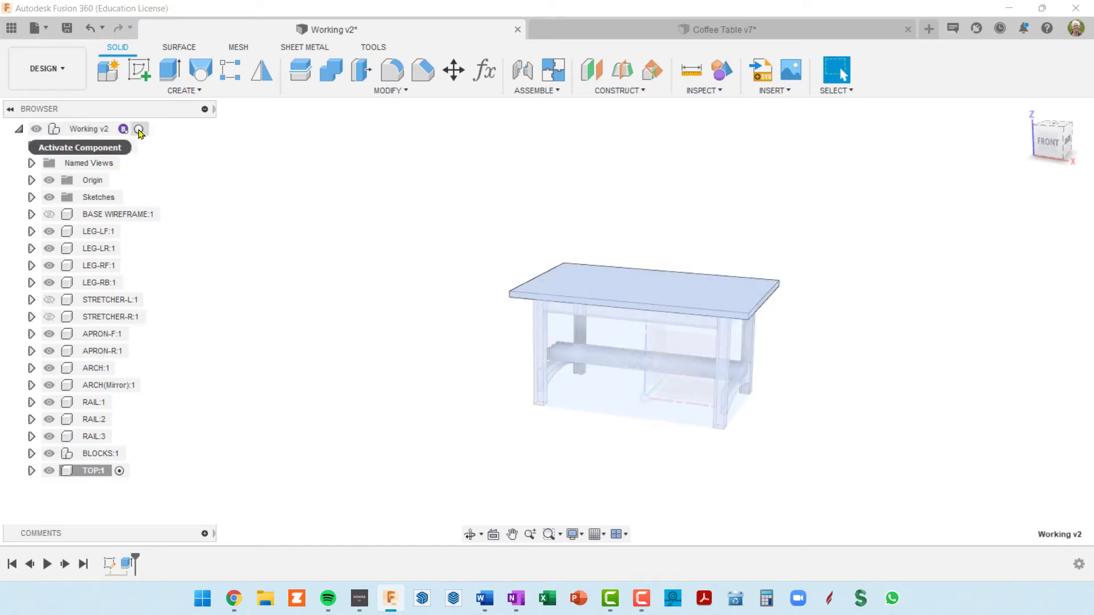
pyautogui.click(139, 130)
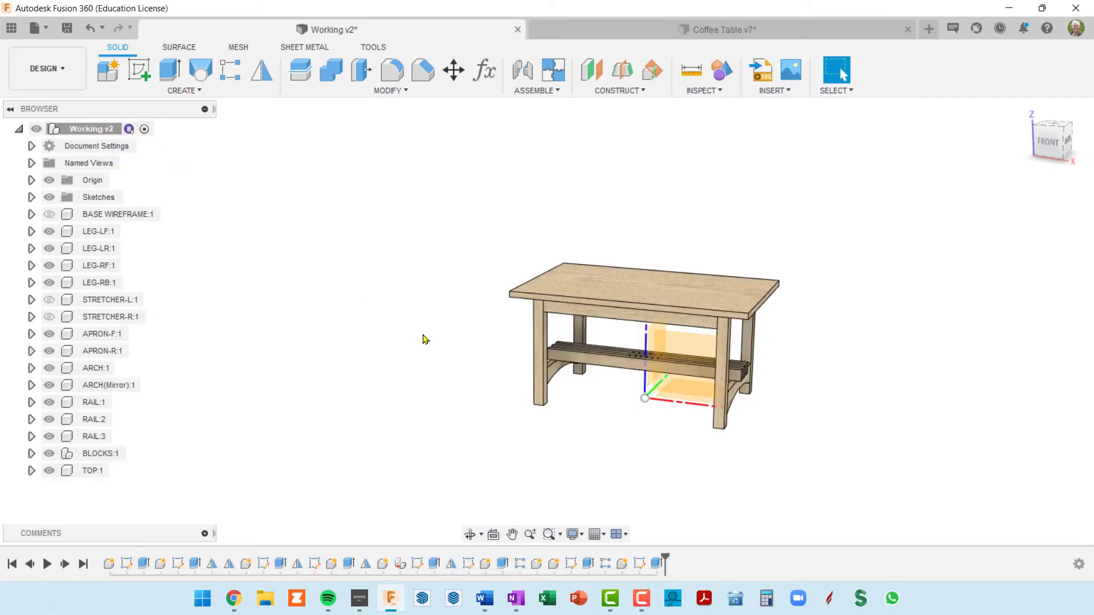
pyautogui.click(49, 180)
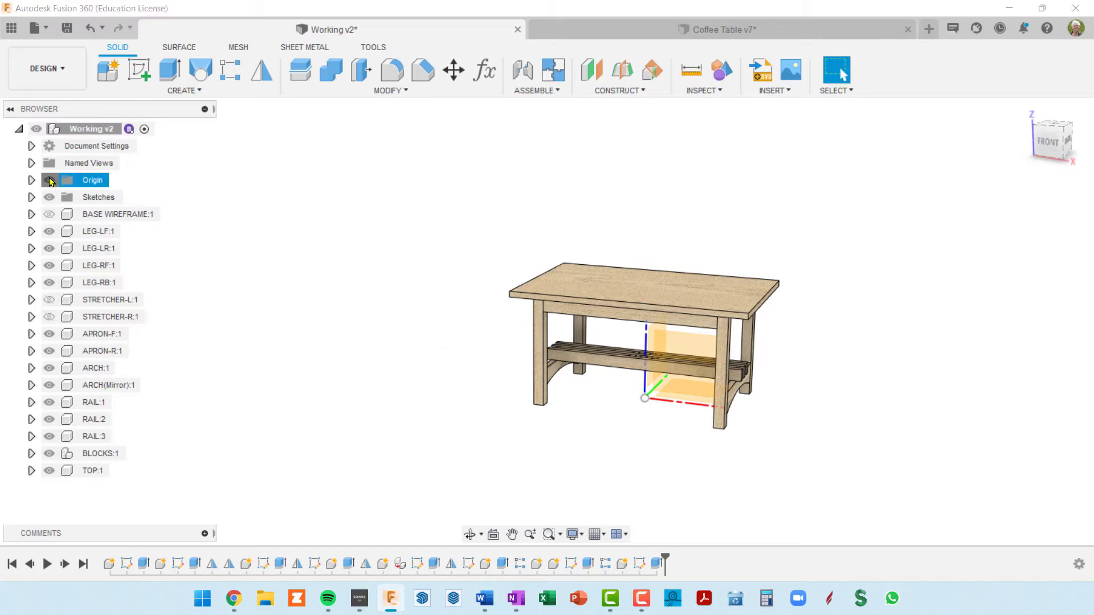
pyautogui.keyDown('shift'); pyautogui.moveTo(687, 397); pyautogui.dragTo(555, 383, button='middle'); pyautogui.keyUp('shift')
pyautogui.scroll(7, 659, 359)
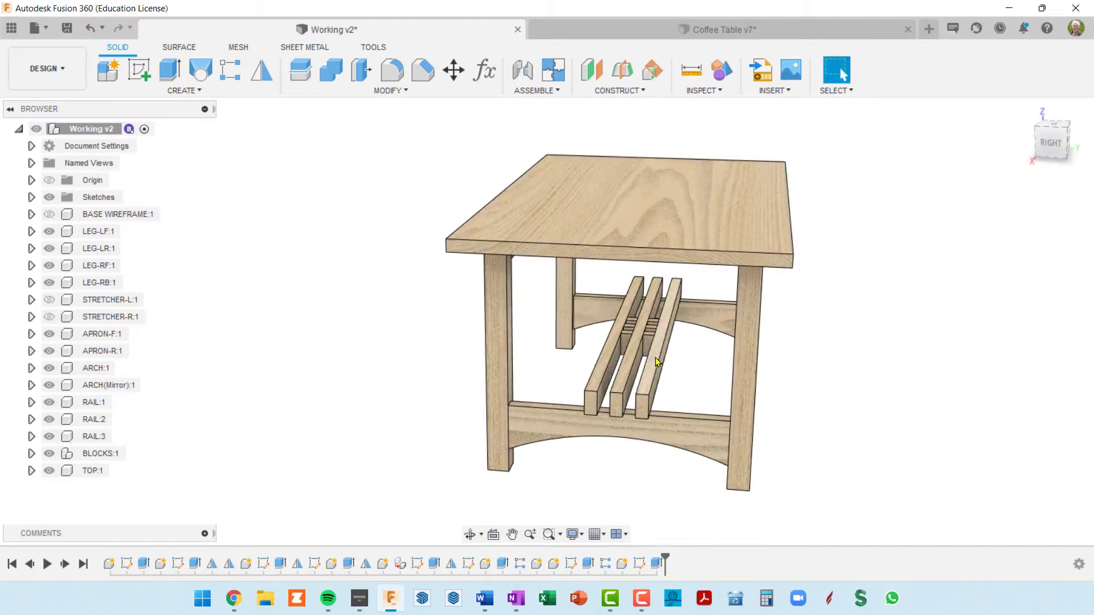
pyautogui.scroll(-10, 659, 362)
pyautogui.keyDown('shift'); pyautogui.moveTo(659, 361); pyautogui.dragTo(863, 348, button='middle'); pyautogui.keyUp('shift')
pyautogui.press('Escape')
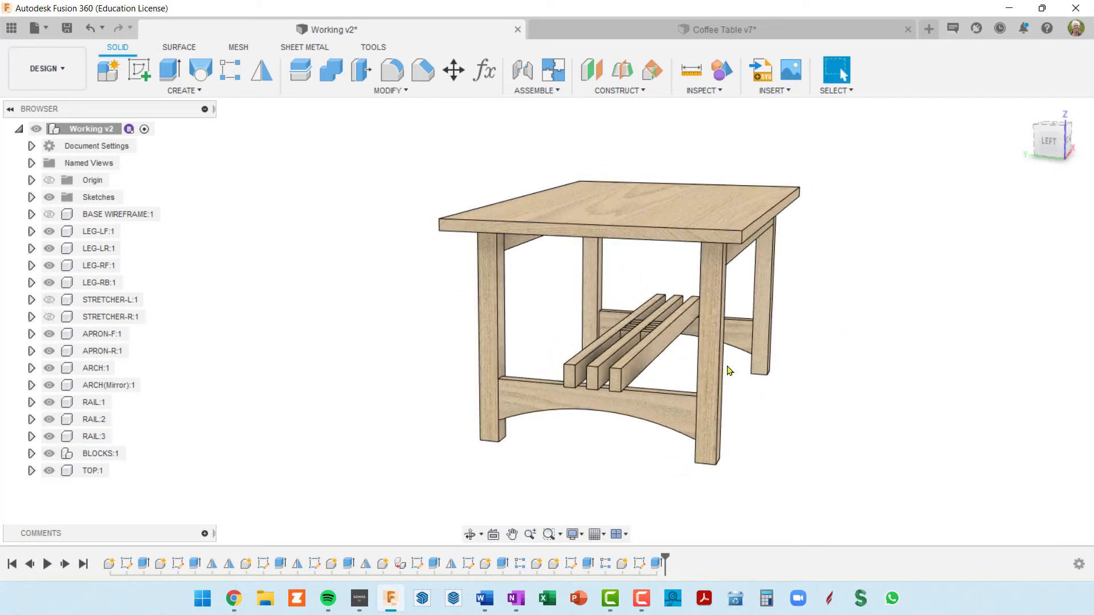
# Make the hidden STRETCHER-L and STRETCHER-R components visible in the table assembly
pyautogui.scroll(3, 649, 408)
pyautogui.scroll(4, 623, 381)
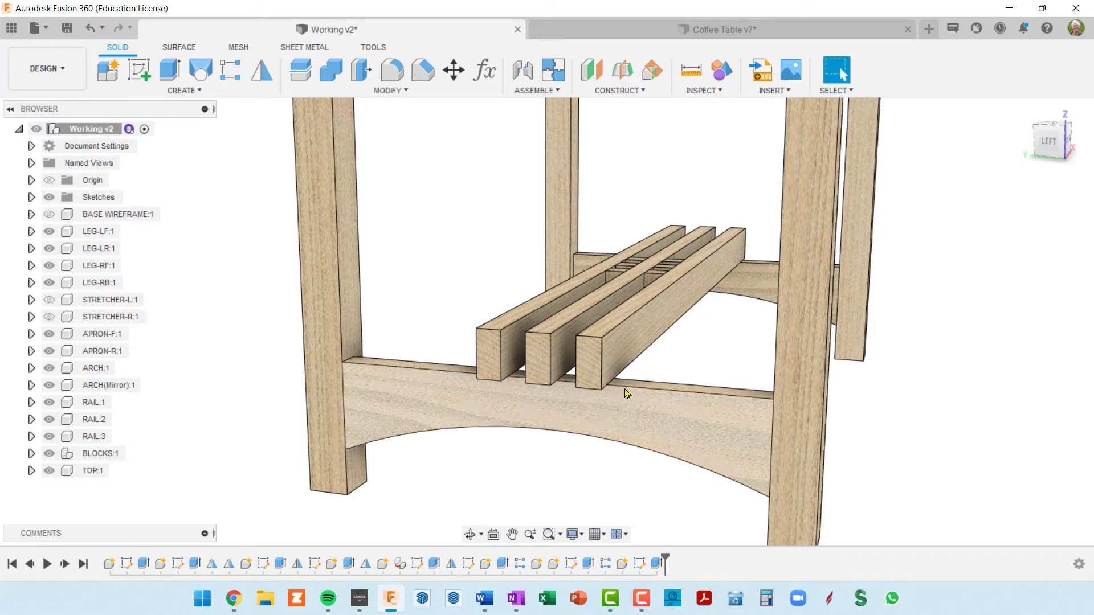
pyautogui.scroll(-6, 620, 381)
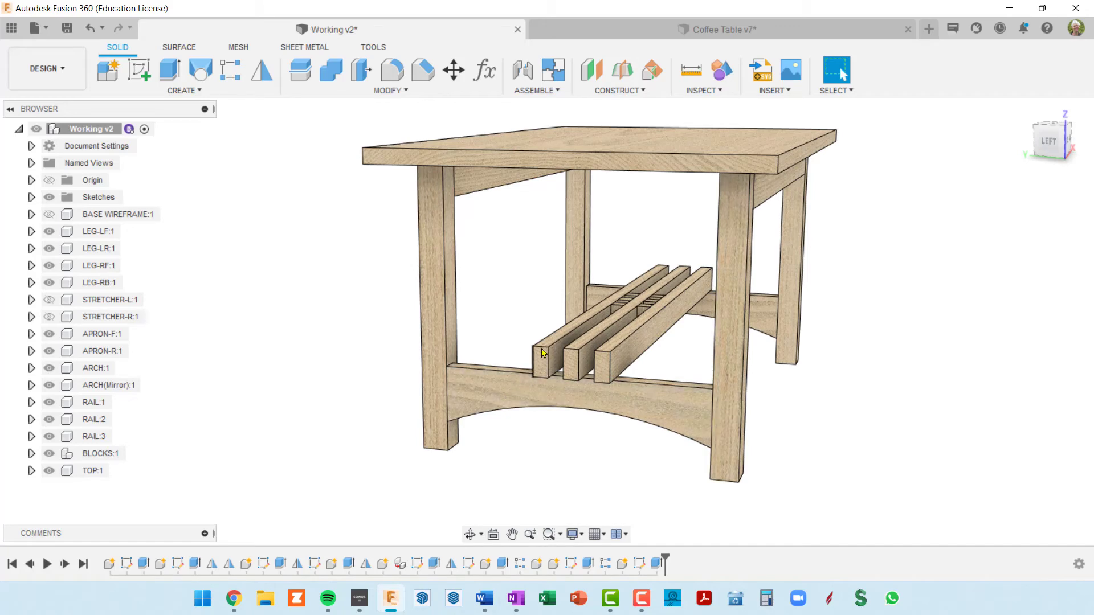
pyautogui.keyDown('shift'); pyautogui.moveTo(543, 352); pyautogui.dragTo(637, 276, button='middle'); pyautogui.keyUp('shift')
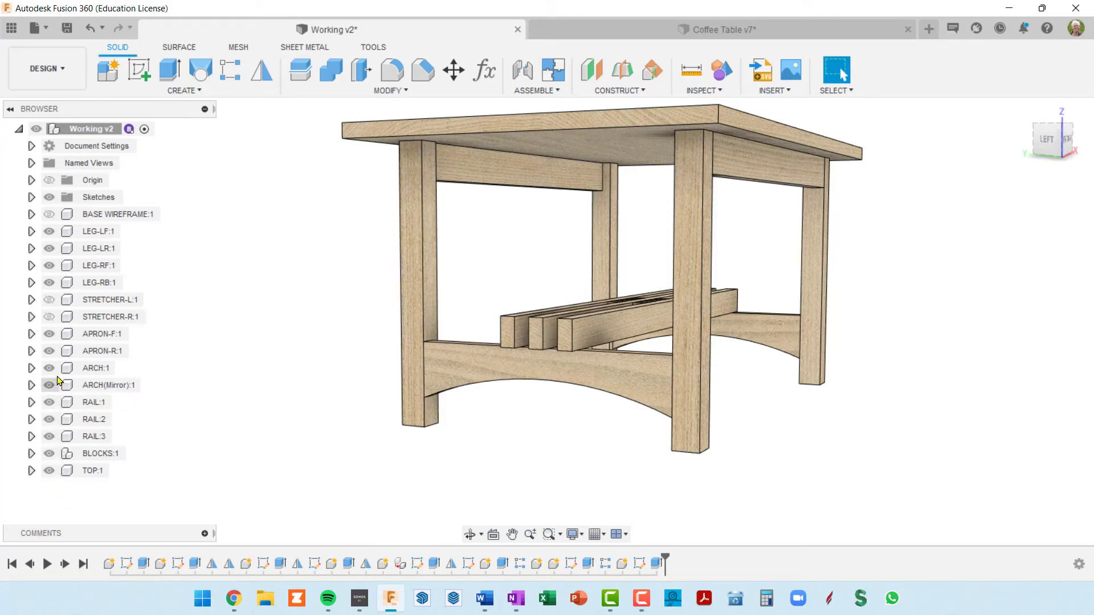
pyautogui.click(55, 321)
pyautogui.click(49, 317)
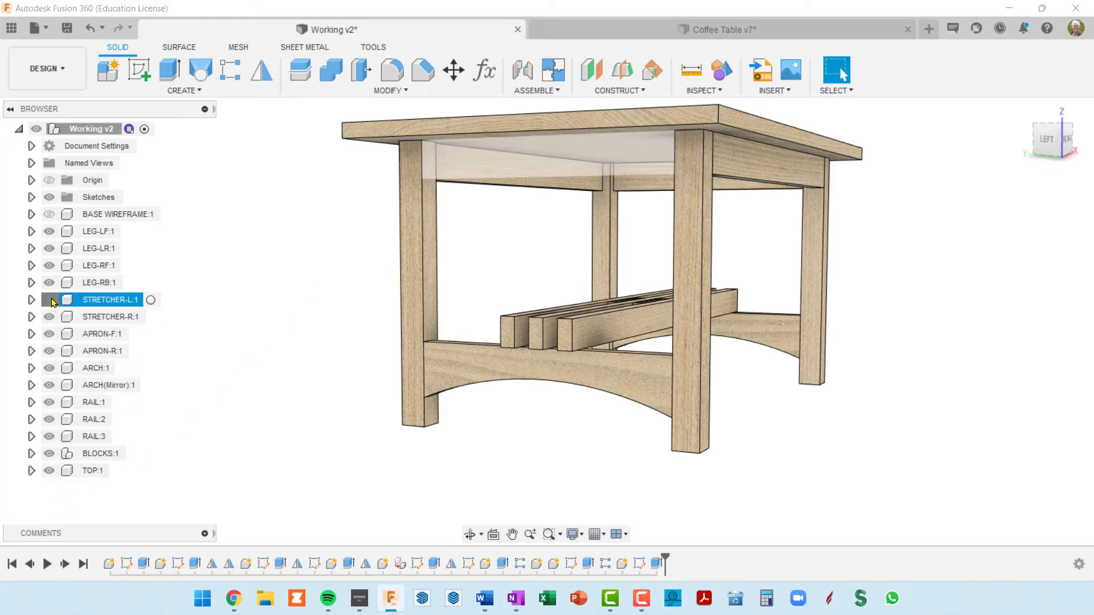
pyautogui.click(50, 300)
# Examine the assembled table from below and above, including the stretchers, tabletop overhang, rails and spacer blocks
pyautogui.keyDown('shift'); pyautogui.moveTo(862, 391); pyautogui.dragTo(852, 385, button='middle'); pyautogui.keyUp('shift')
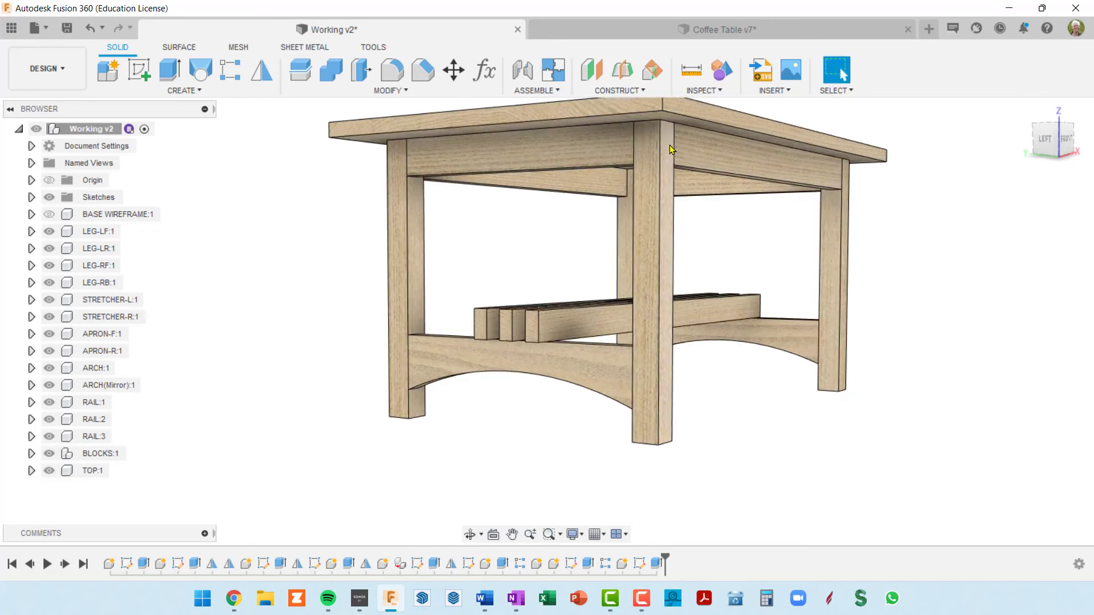
pyautogui.scroll(-2, 708, 151)
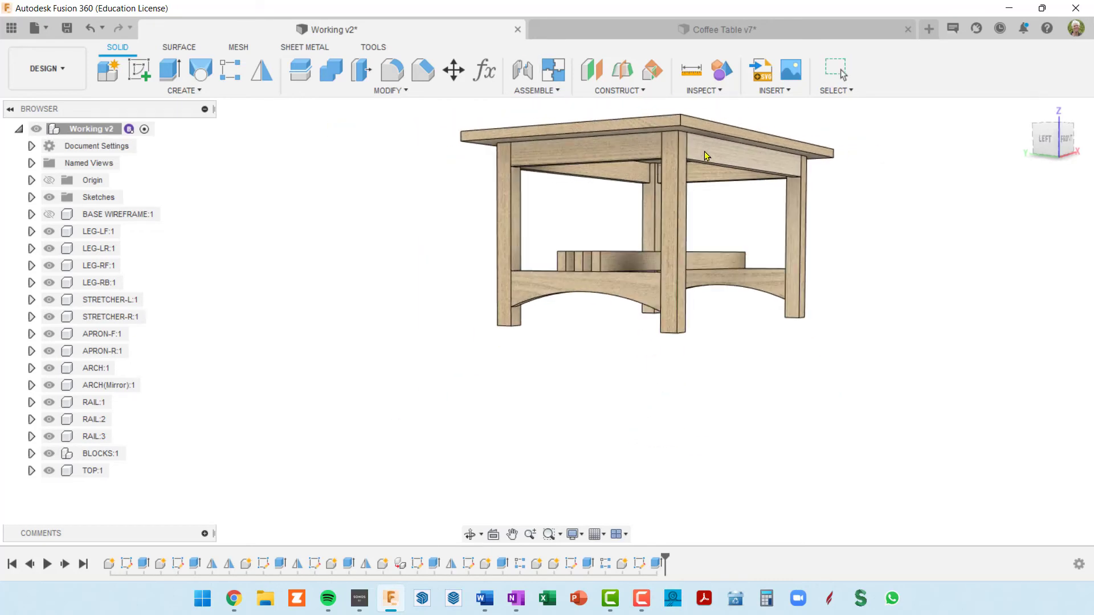
pyautogui.keyDown('shift'); pyautogui.moveTo(704, 152); pyautogui.dragTo(442, 219, button='middle'); pyautogui.keyUp('shift')
pyautogui.keyDown('shift'); pyautogui.moveTo(644, 204); pyautogui.dragTo(676, 185, button='middle'); pyautogui.keyUp('shift')
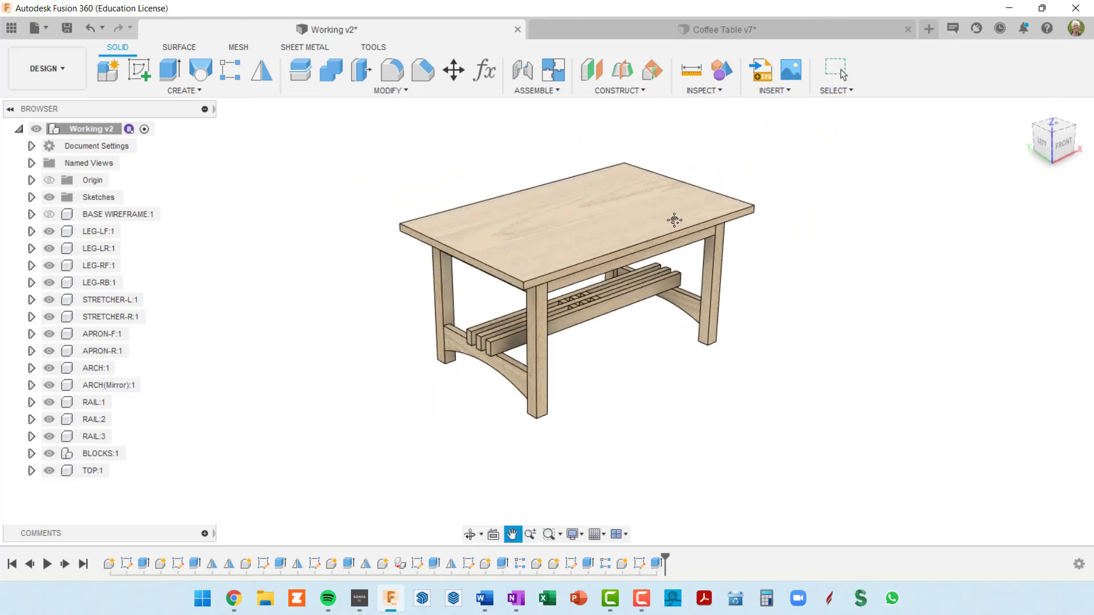
pyautogui.scroll(2, 621, 344)
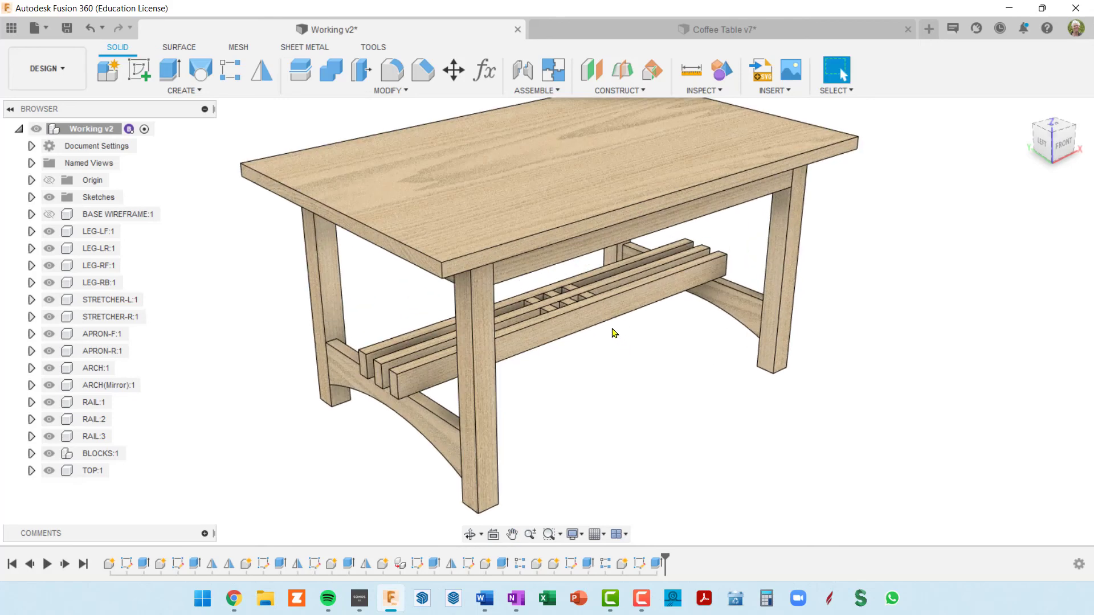
pyautogui.scroll(-3, 614, 333)
pyautogui.keyDown('shift'); pyautogui.moveTo(608, 330); pyautogui.dragTo(637, 310, button='middle'); pyautogui.keyUp('shift')
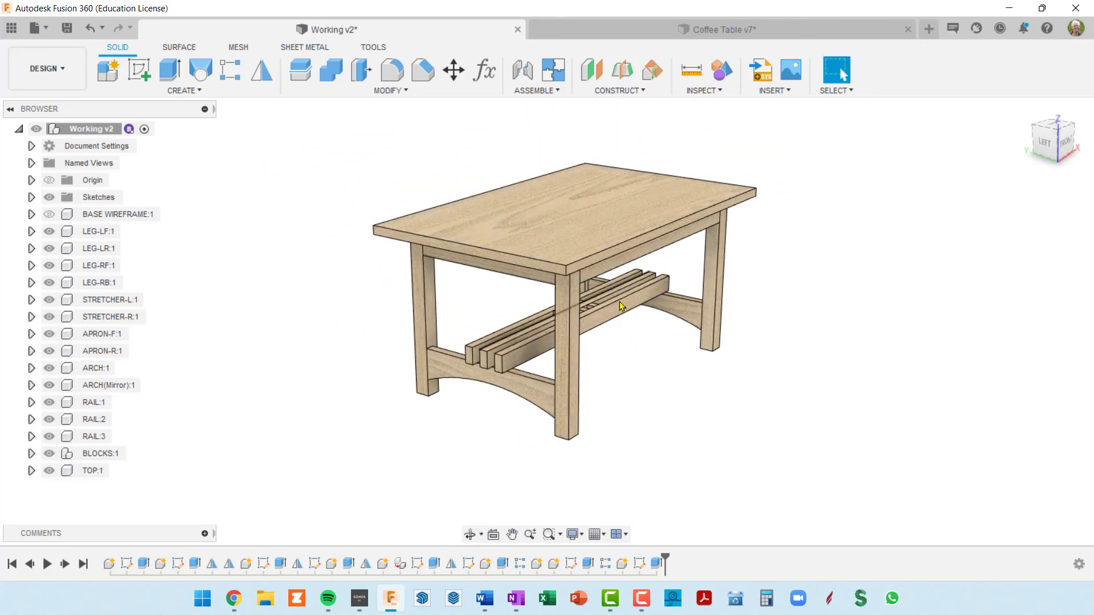